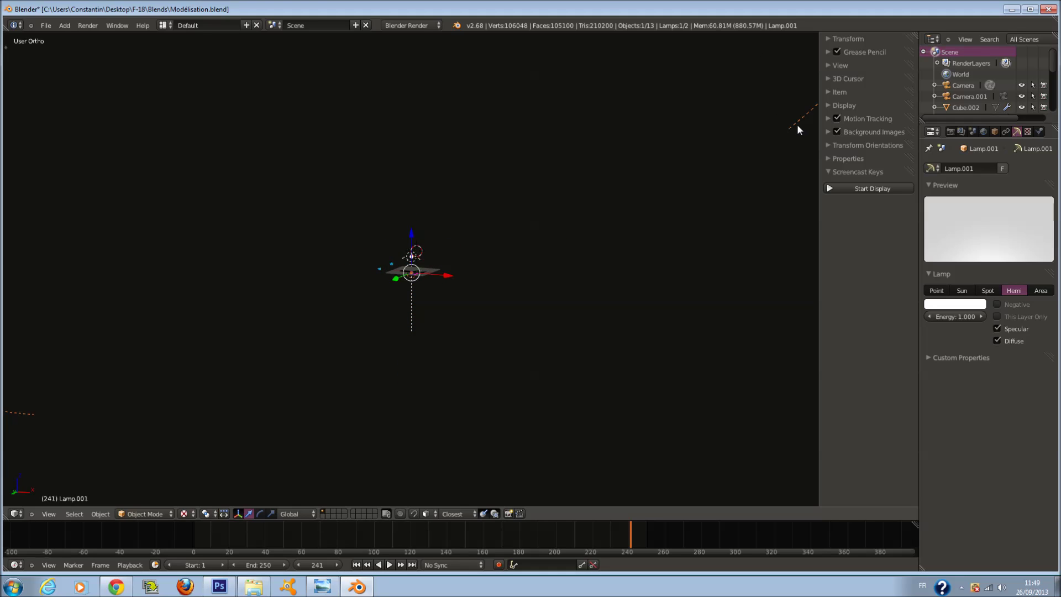
Delete the extra hemi lamp Lamp.001.
key(ctrl+z)
key(x)
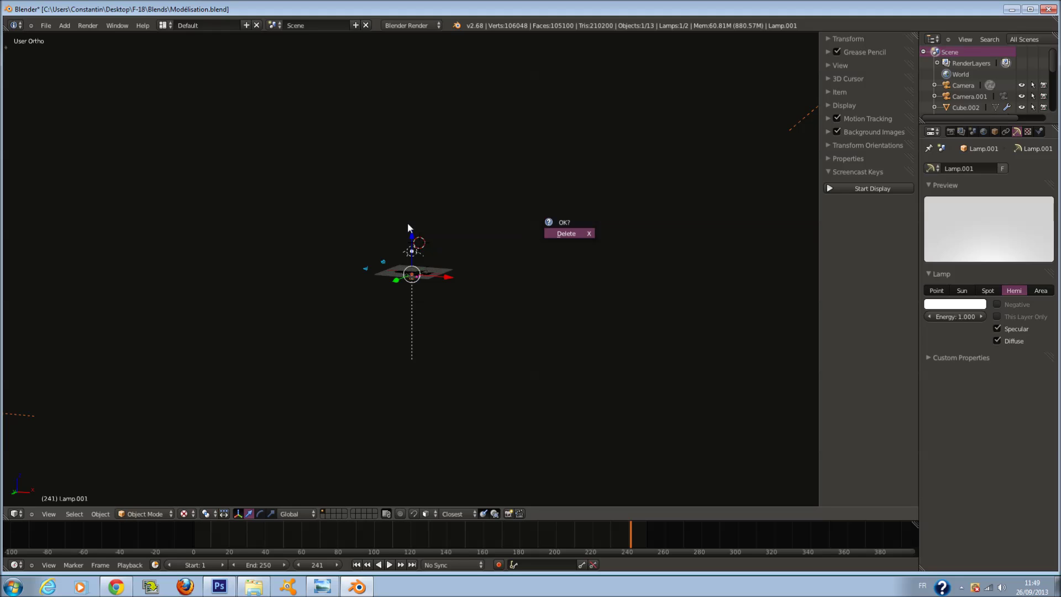
key(Return)
scroll(408, 227, up, 3)
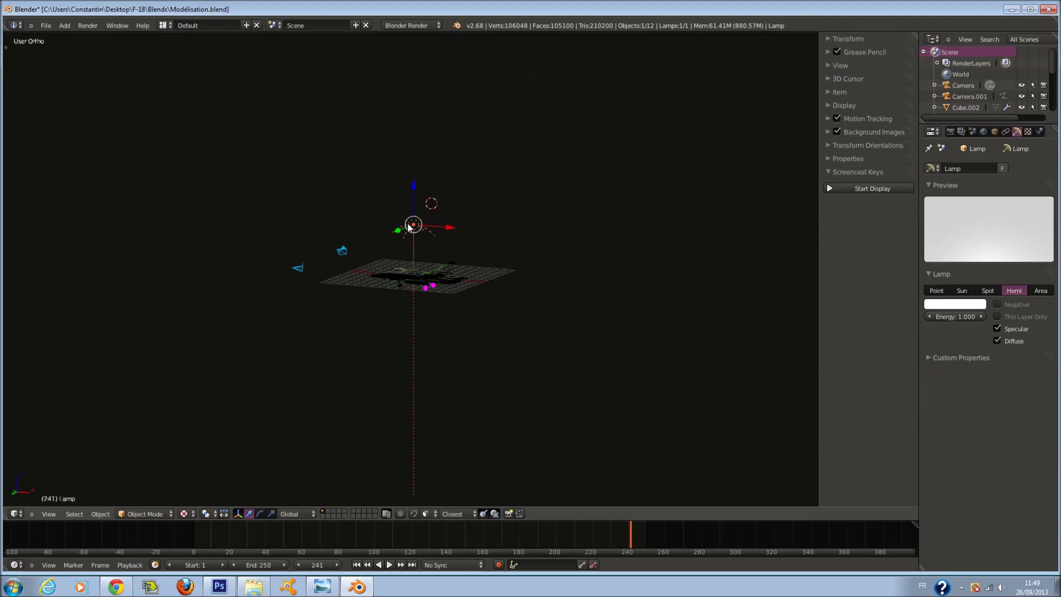
Set the viewport subdivisions of the fuselage's subdivision surface modifier to 0.
drag(409, 228, 420, 204)
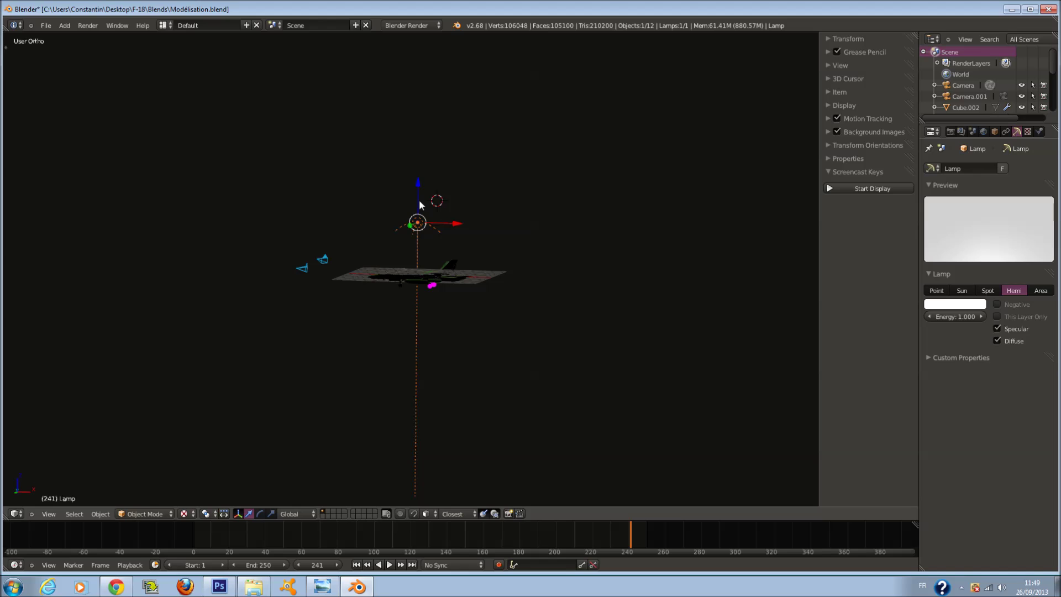
key(KP_1)
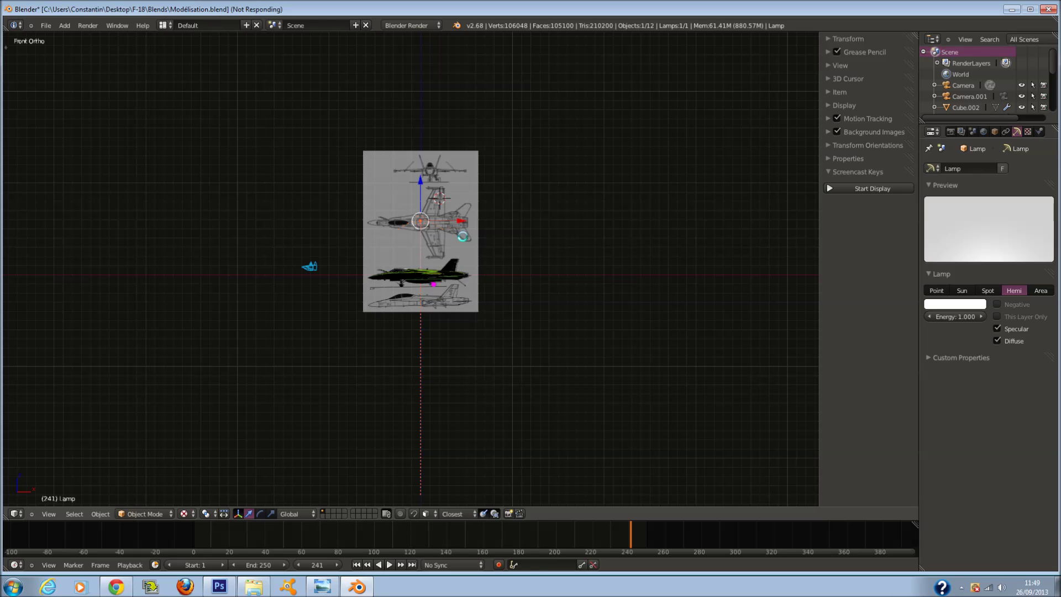
scroll(468, 266, up, 9)
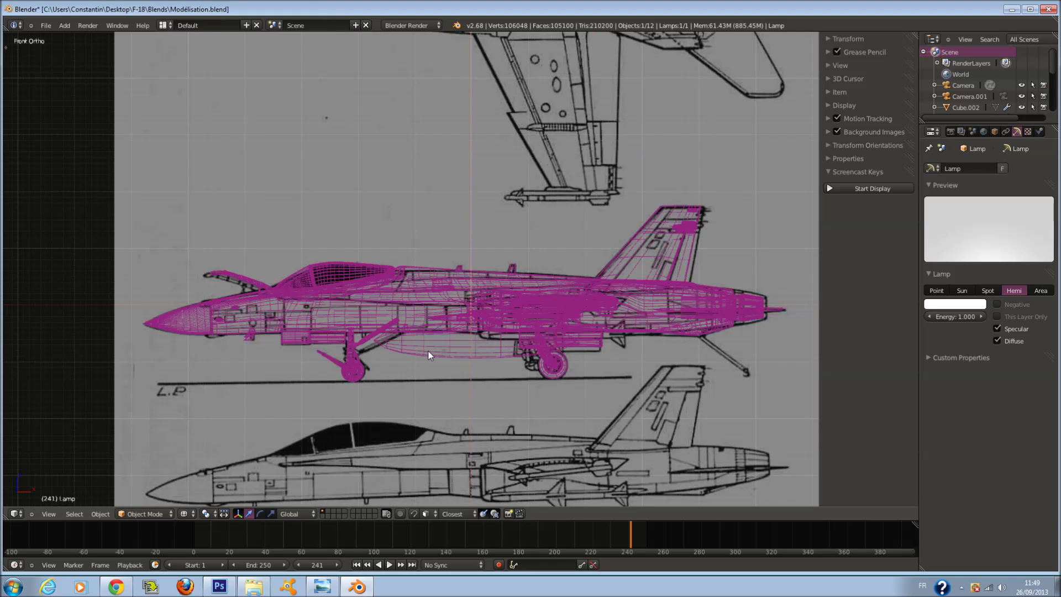
right_click(429, 351)
scroll(429, 351, up, 1)
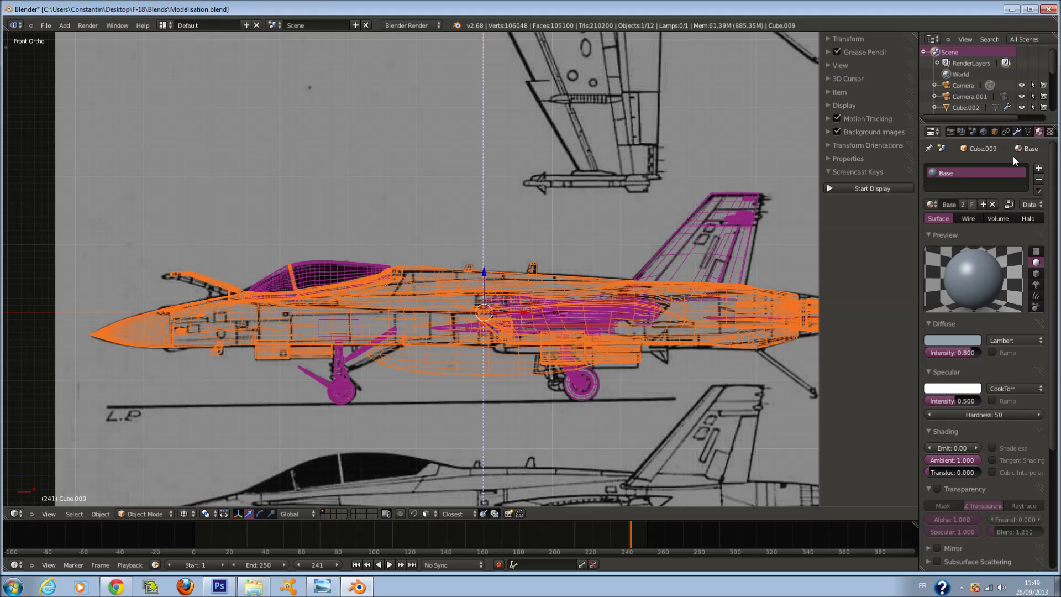
click(1016, 132)
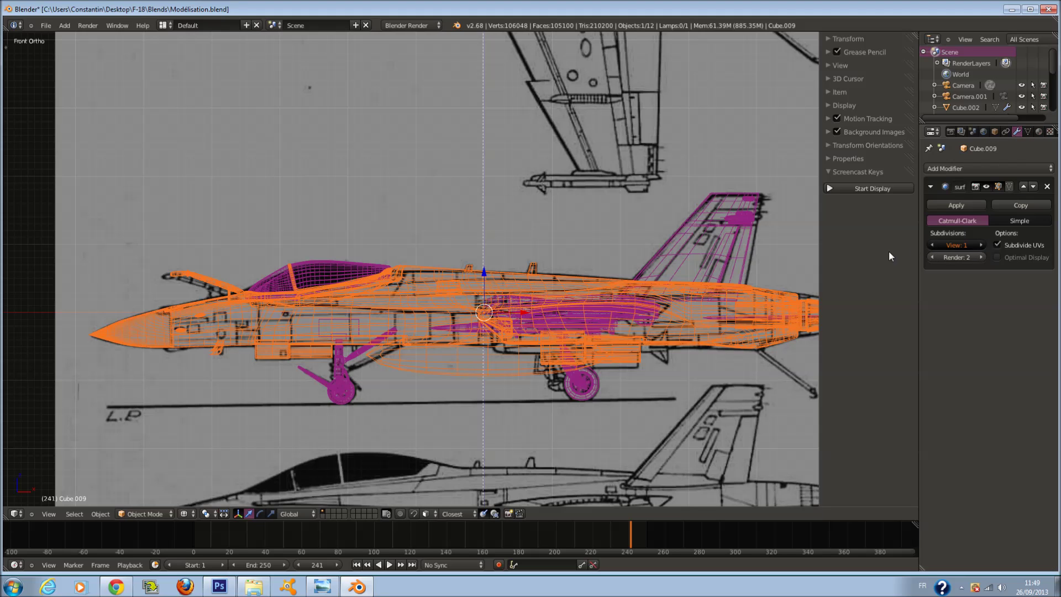
drag(889, 255, 875, 253)
Set the viewport subdivisions of the wings and the tail fins to 0, and return the viewport to solid shading.
scroll(608, 359, down, 3)
drag(614, 387, 629, 330)
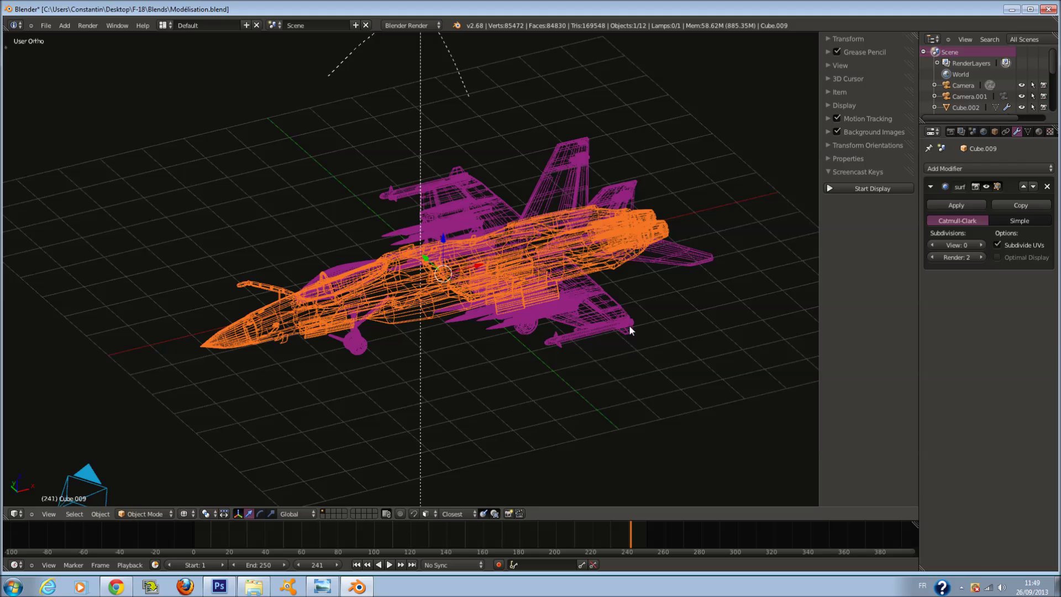
right_click(629, 326)
scroll(629, 326, up, 1)
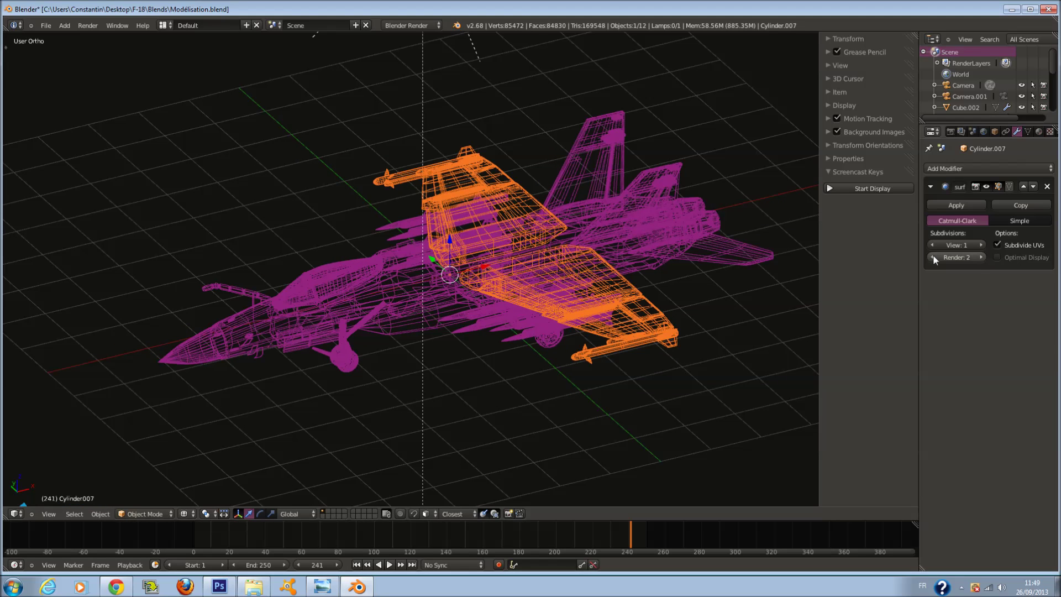
right_click(701, 192)
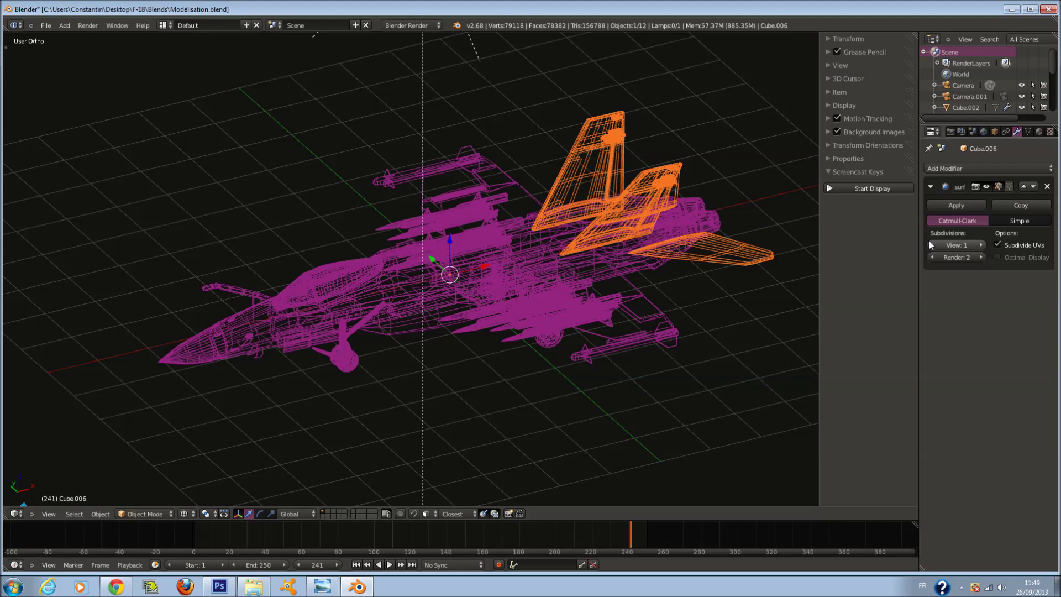
mouse_move(447, 181)
mouse_down()
mouse_move(536, 318)
mouse_move(502, 294)
mouse_up()
key(z)
mouse_move(475, 354)
mouse_down()
mouse_move(568, 331)
mouse_move(382, 330)
mouse_up()
scroll(383, 330, down, 4)
scroll(367, 366, up, 4)
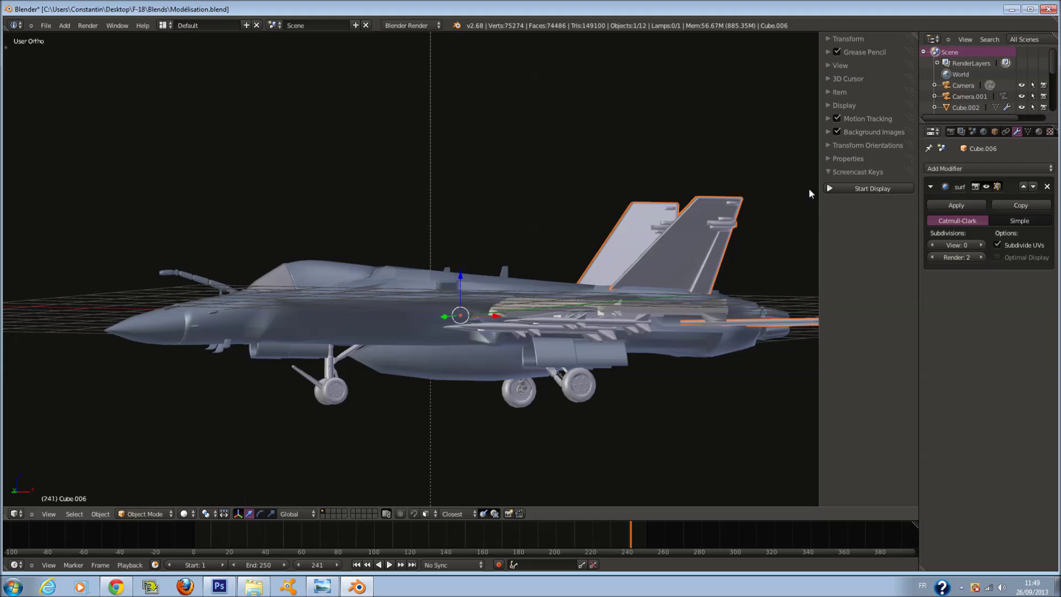
Start the screencast keys display and switch the viewport shading to Texture.
click(856, 188)
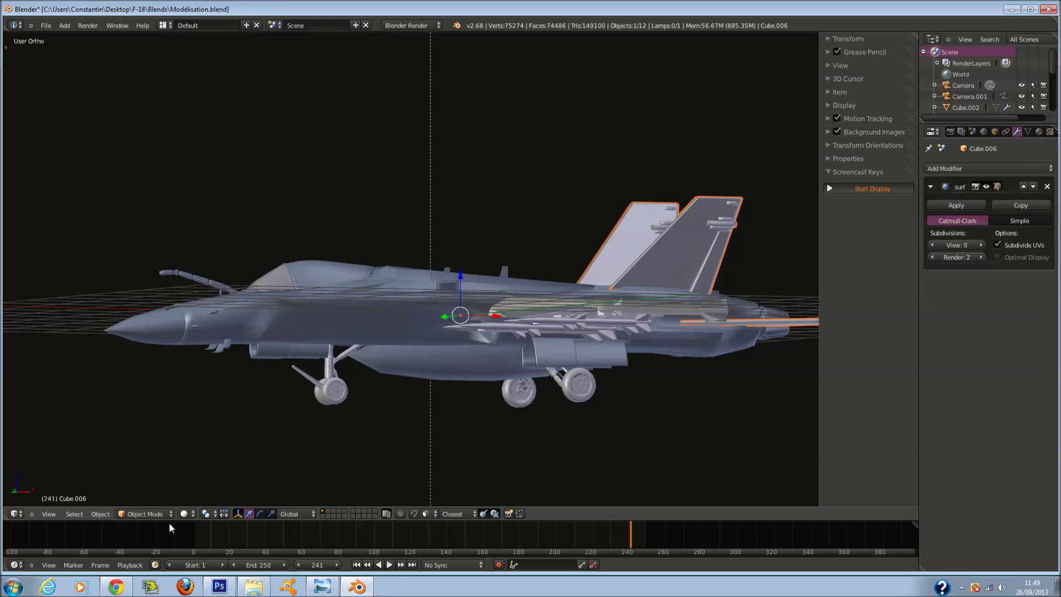
click(184, 514)
click(191, 466)
drag(532, 282, 440, 92)
Place a duplicate of the hemi lamp, rotated 180°, directly below the jet.
key(KP_1)
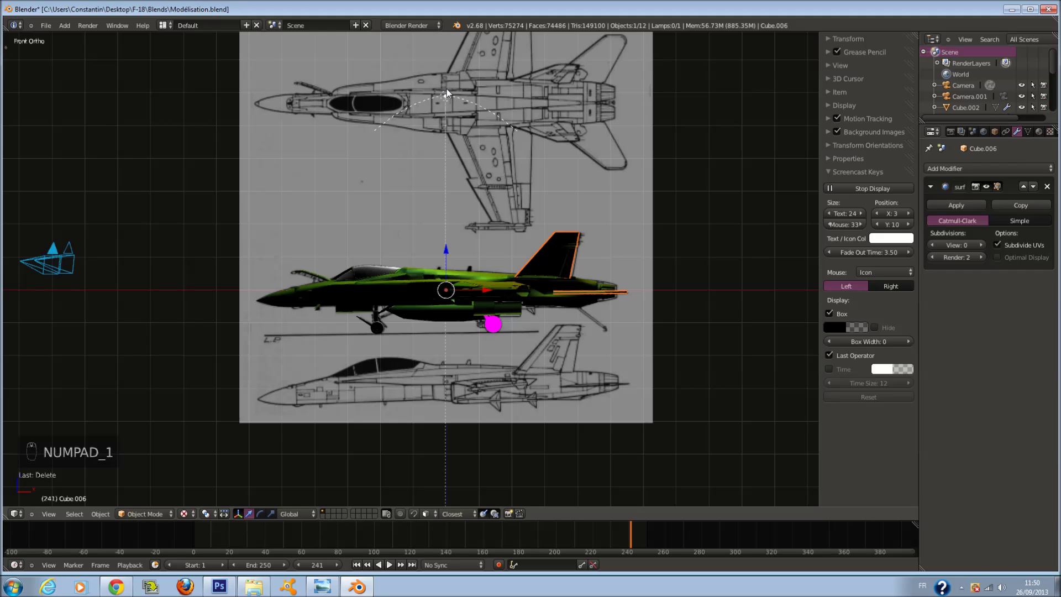
right_click(446, 91)
scroll(447, 91, up, 2)
scroll(462, 208, down, 4)
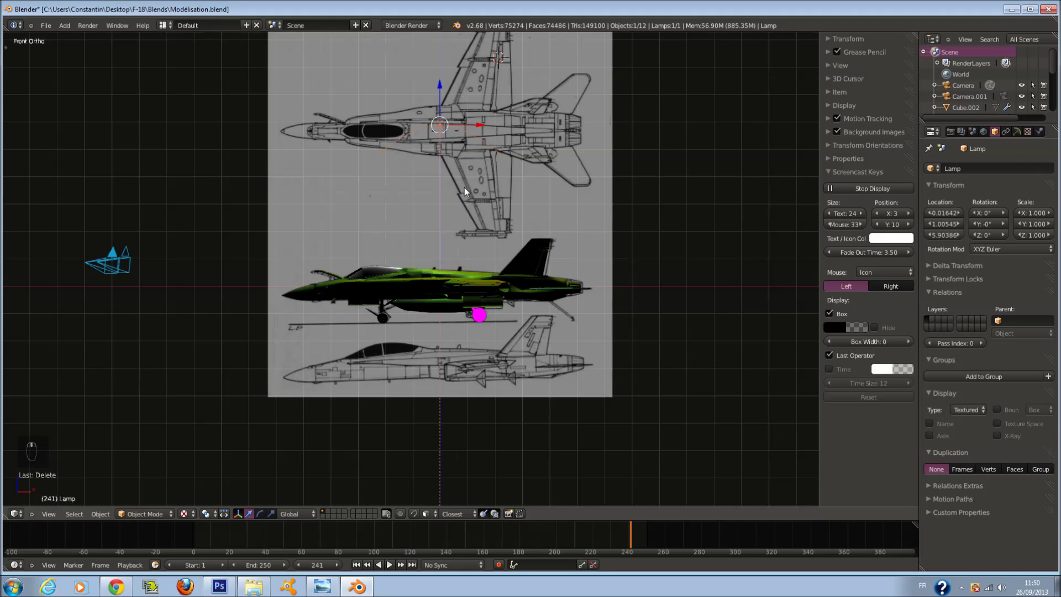
key(shift+d)
right_click(506, 331)
text(r180)
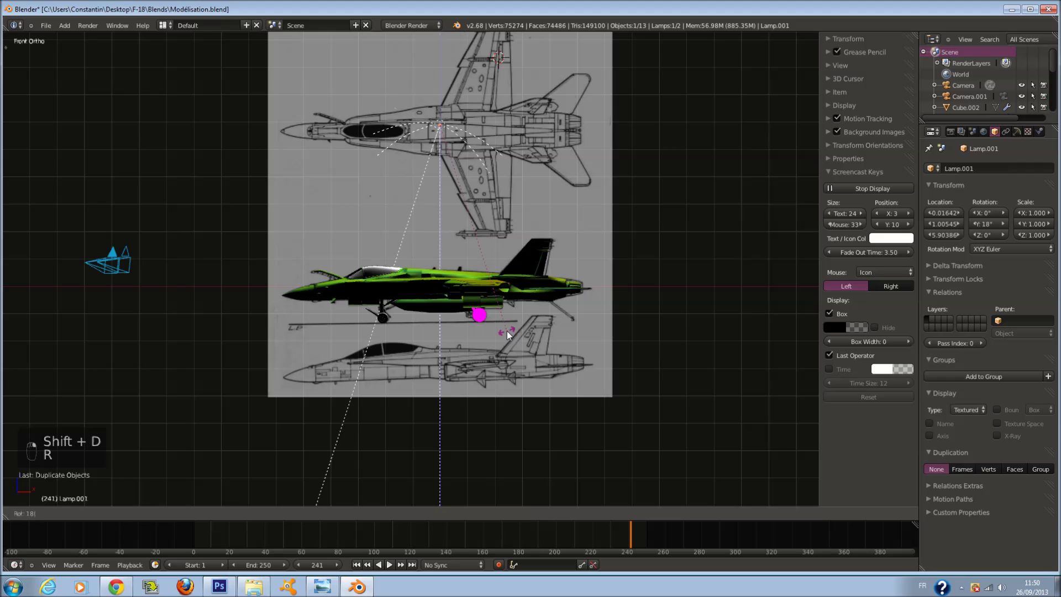
key(Return)
drag(440, 82, 502, 398)
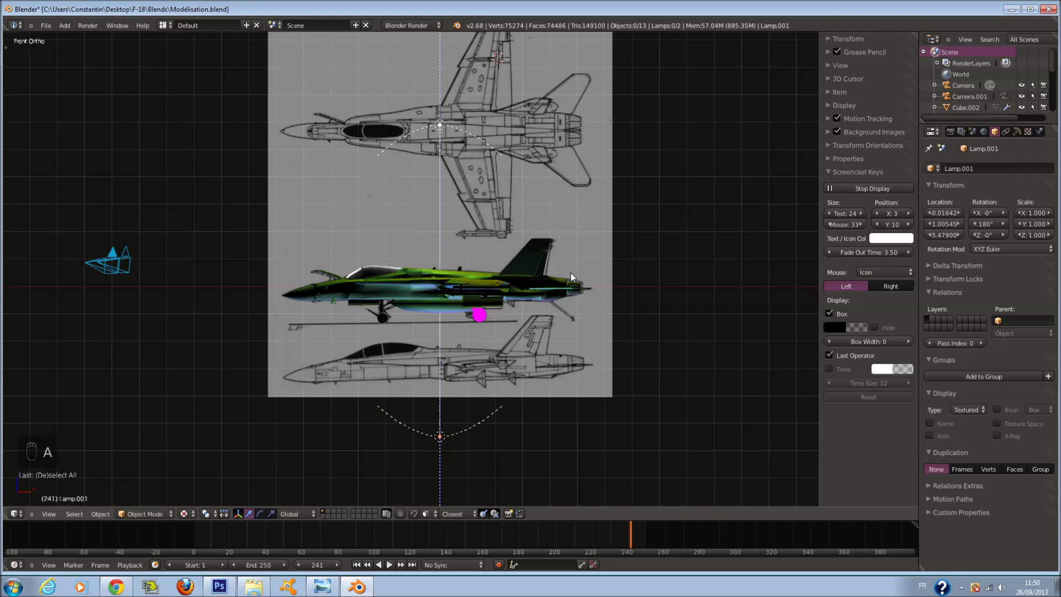
key(a)
Select the fuselage and set the 3D view's display shading to GLSL.
scroll(574, 282, up, 1)
scroll(577, 286, up, 3)
right_click(583, 283)
scroll(586, 283, up, 2)
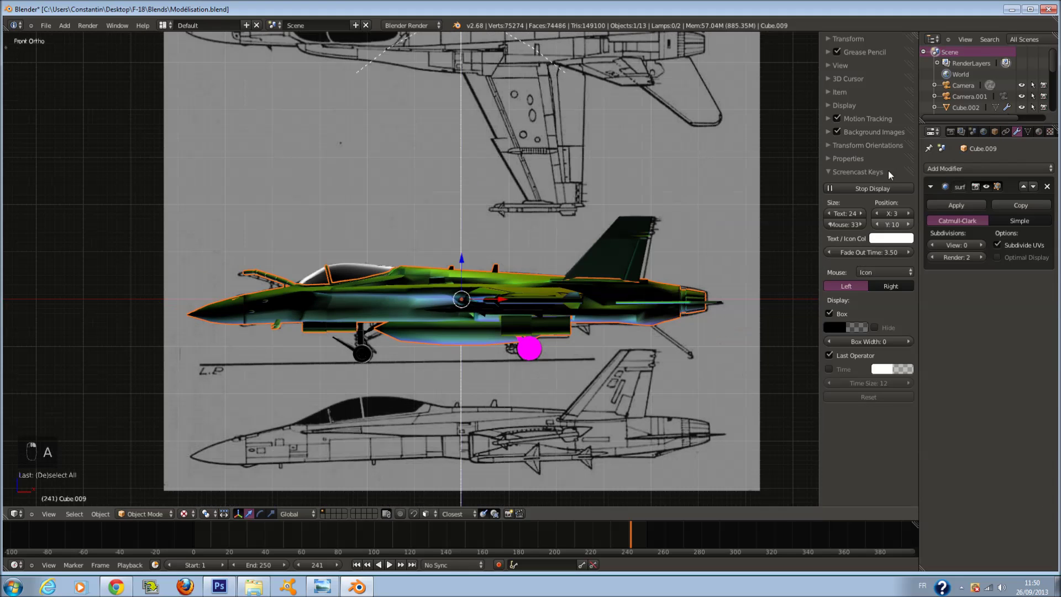
click(870, 167)
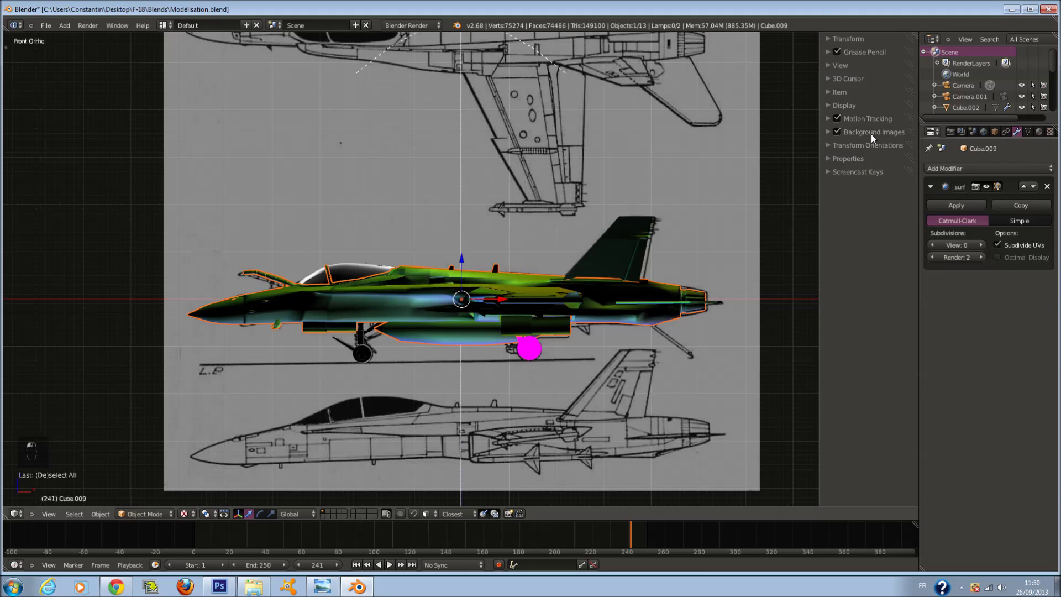
click(871, 134)
click(871, 134)
click(855, 105)
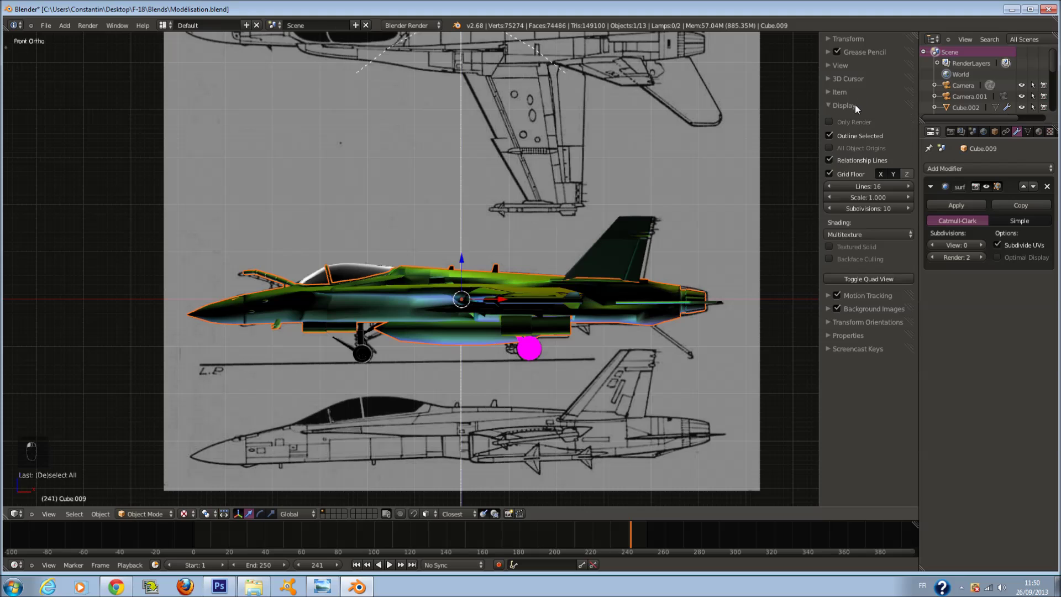
click(862, 235)
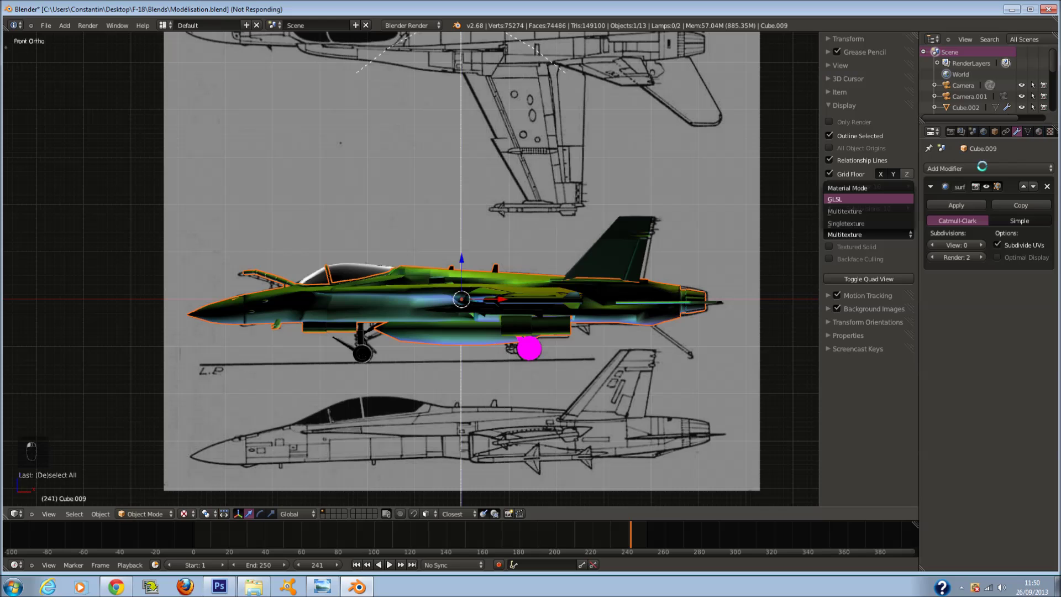
Add a texture of type Image or Movie to the fuselage's Base material.
mouse_move(540, 250)
mouse_down()
mouse_move(563, 280)
mouse_move(628, 268)
mouse_up()
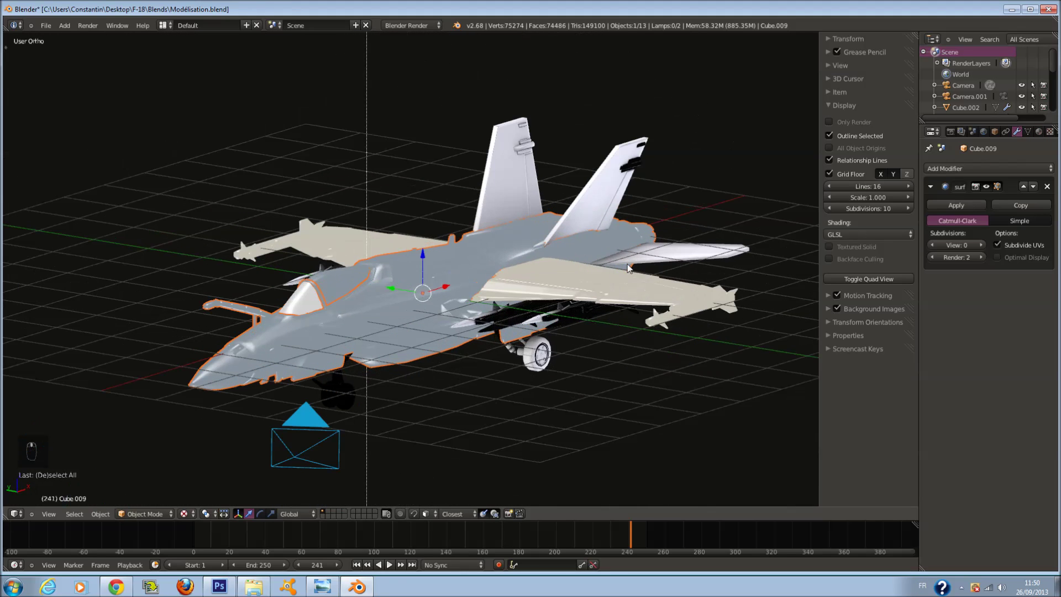
click(1050, 131)
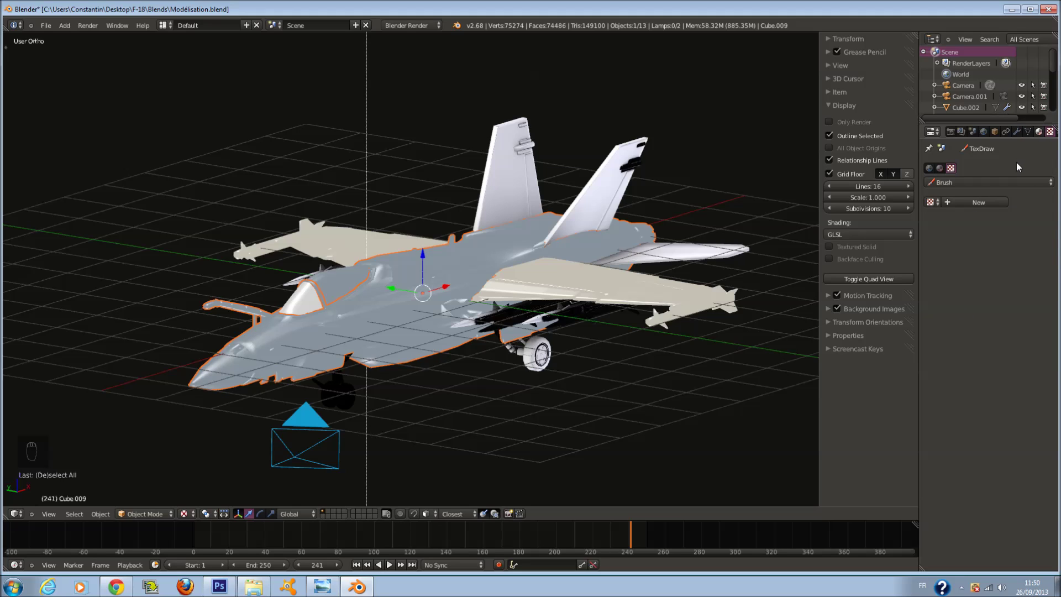
click(1039, 132)
click(934, 202)
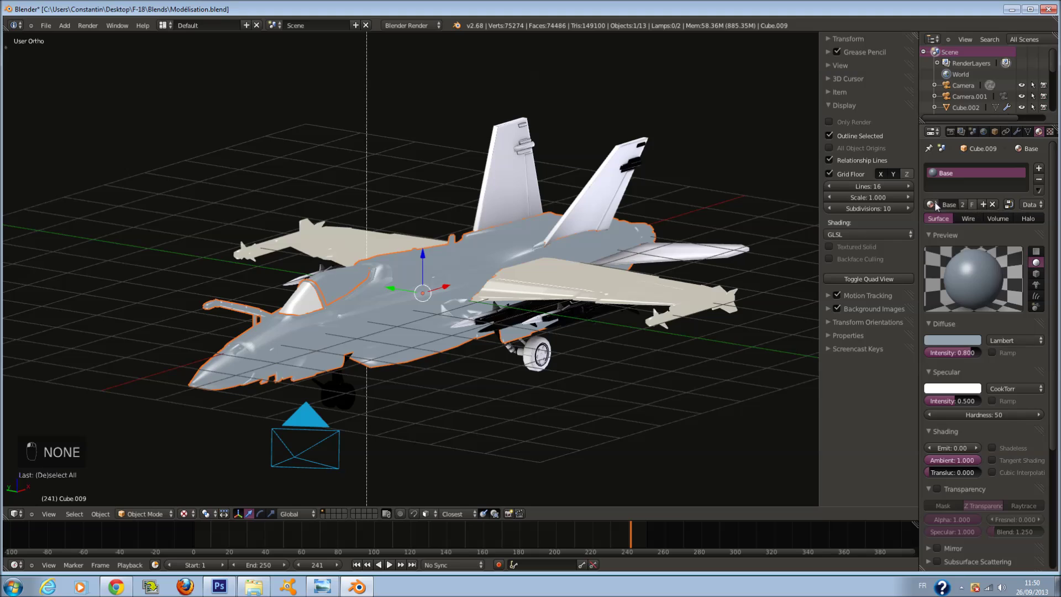
click(933, 203)
click(1050, 132)
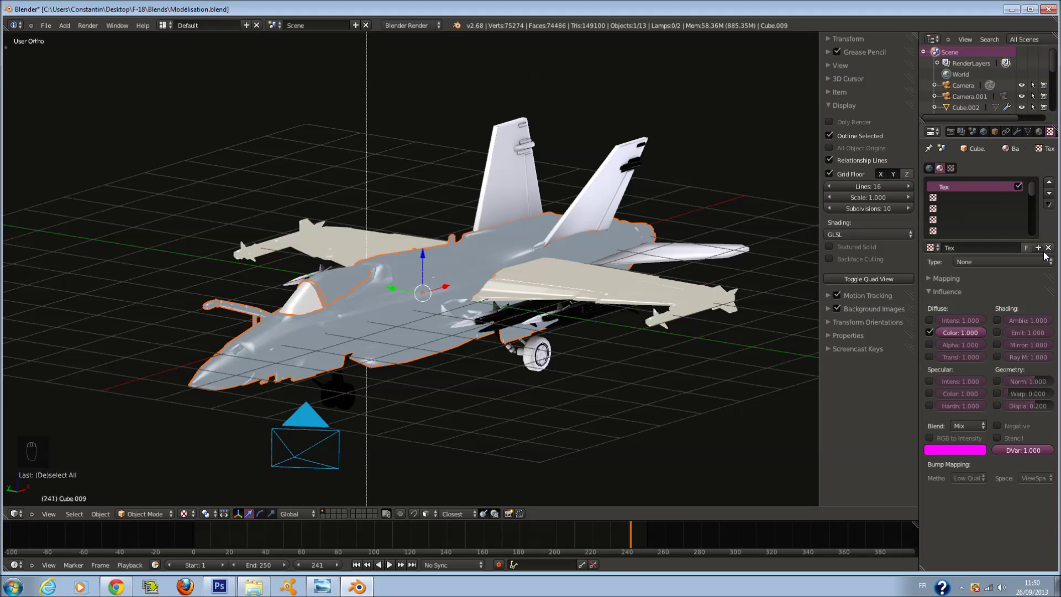
click(973, 264)
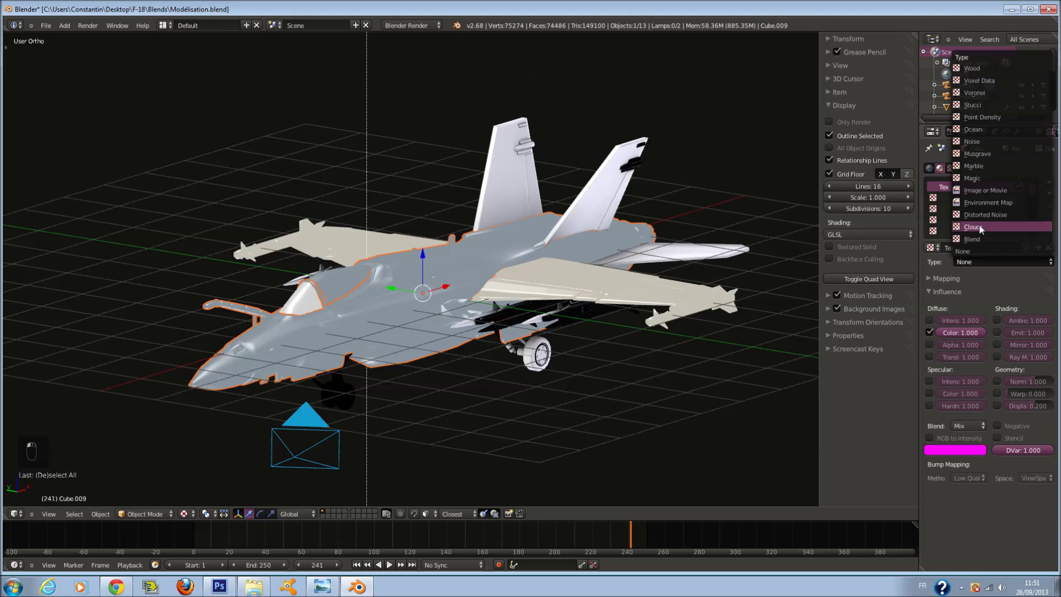
key(Return)
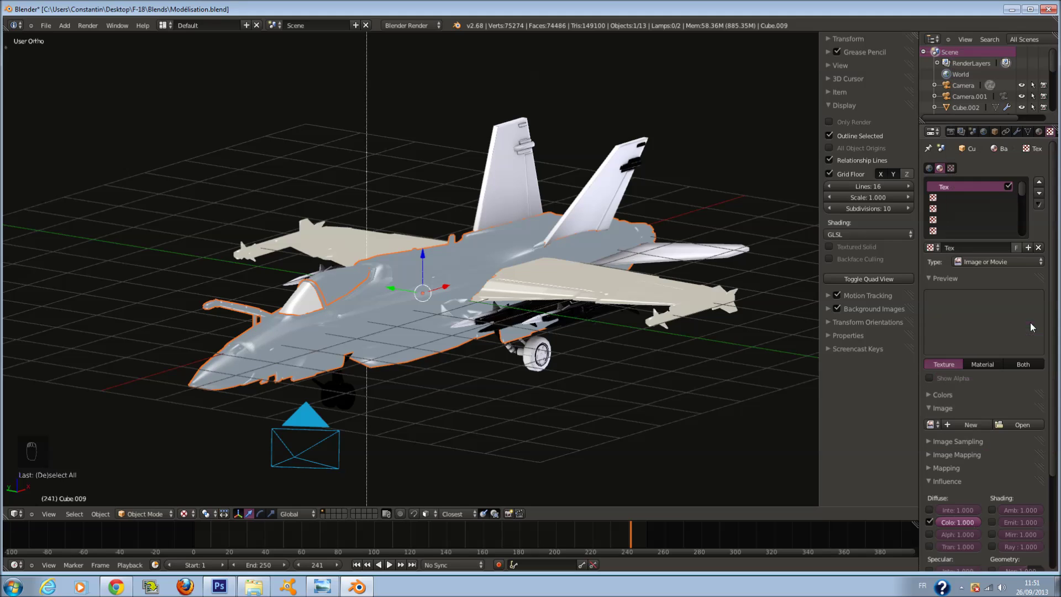
Load F-18 texture_1.jpg from the Texture folder as the image of the fuselage's material texture.
click(1022, 423)
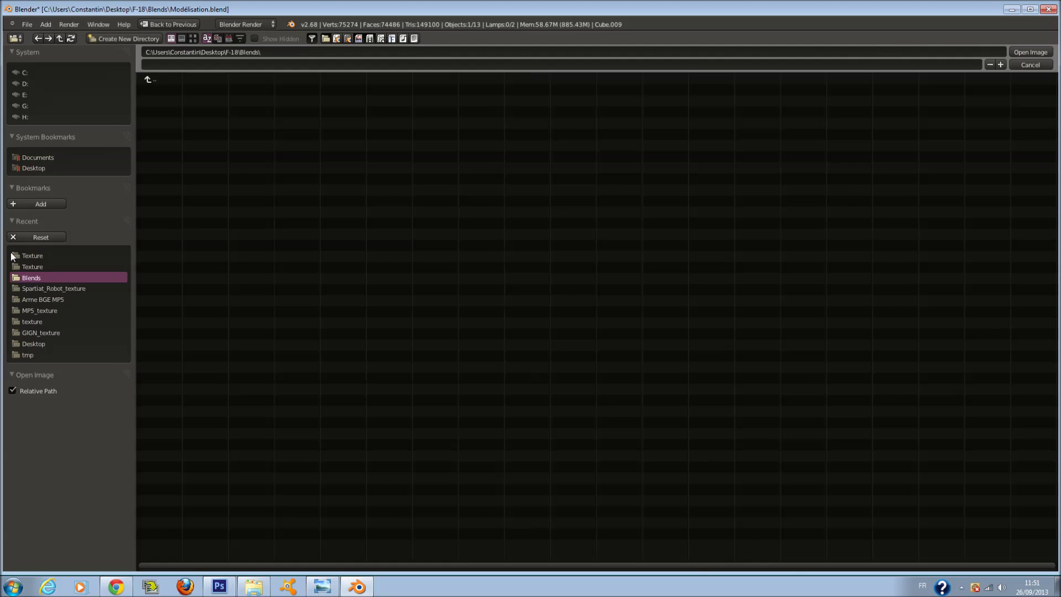
click(11, 253)
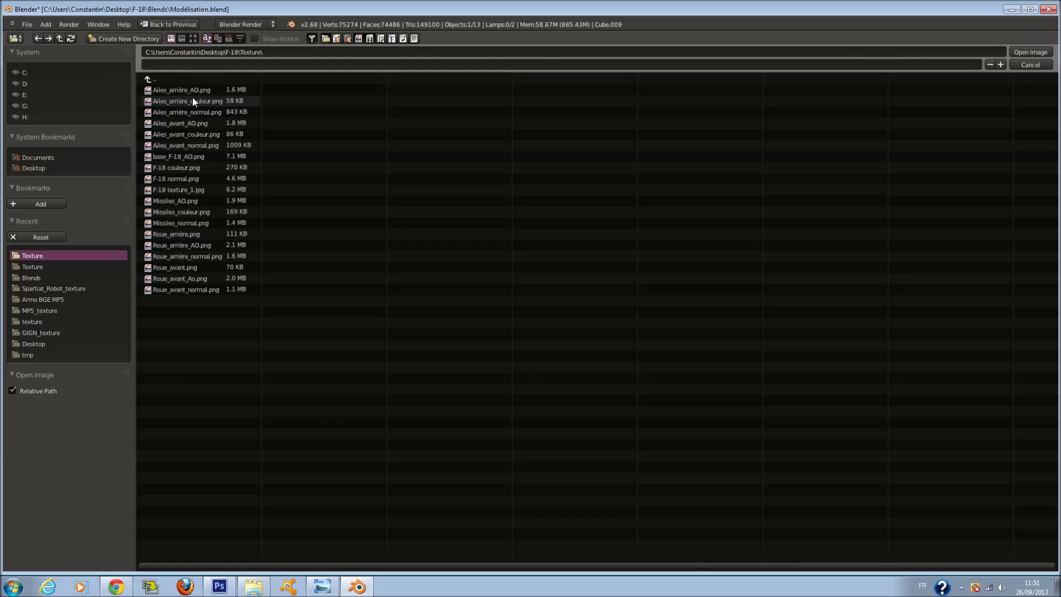
click(221, 190)
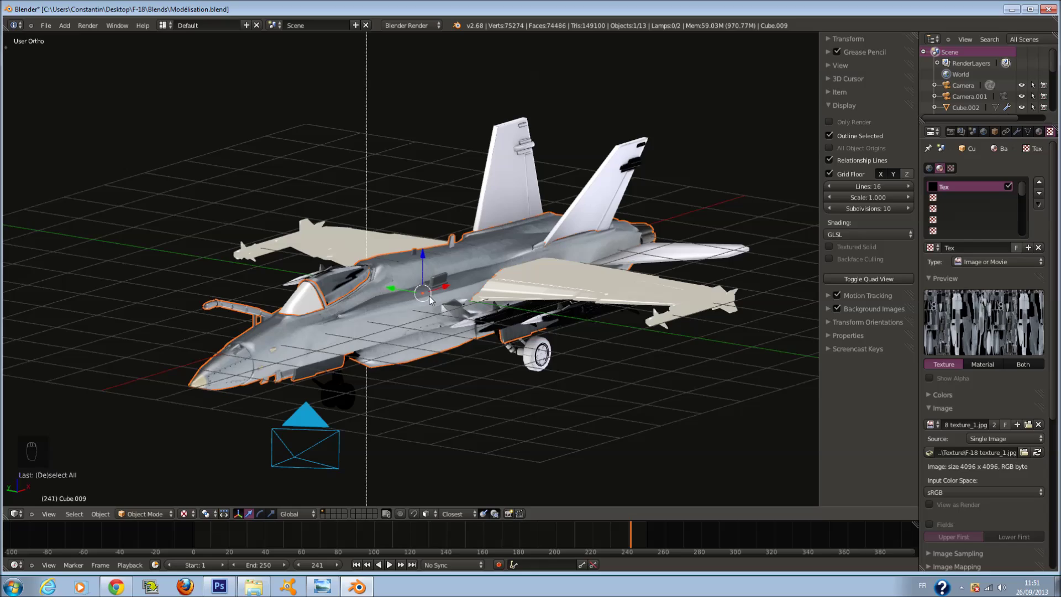
scroll(429, 296, up, 1)
drag(429, 296, 397, 376)
scroll(396, 376, up, 5)
drag(450, 195, 476, 129)
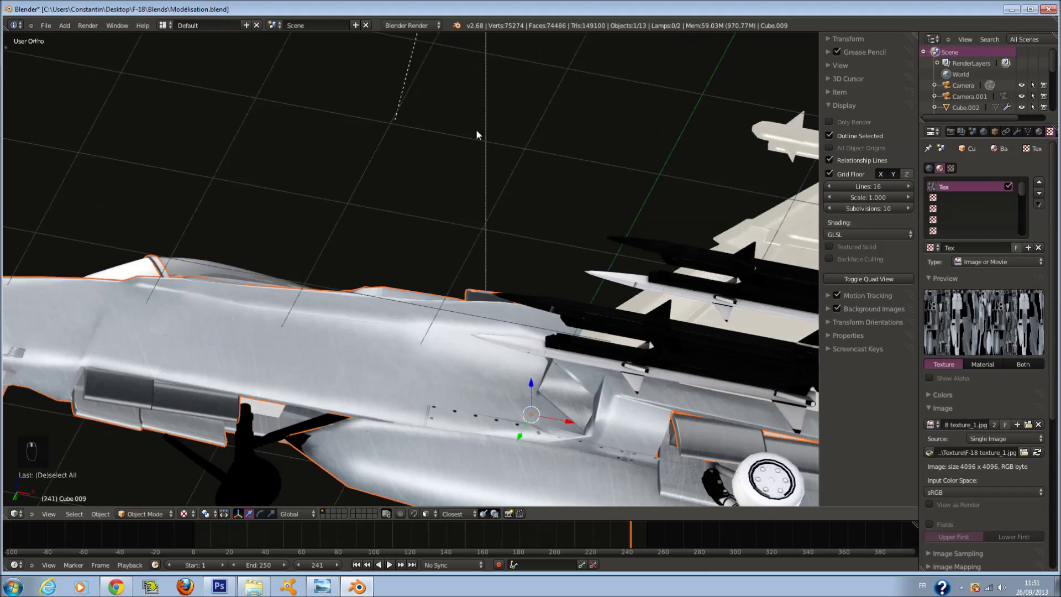
key(KP_1)
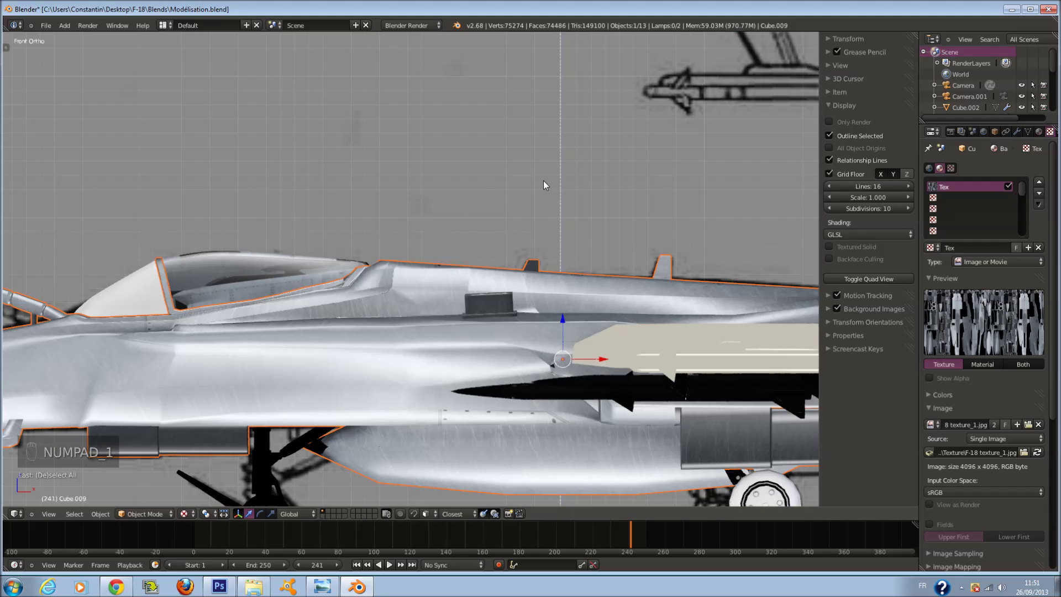
scroll(321, 208, down, 4)
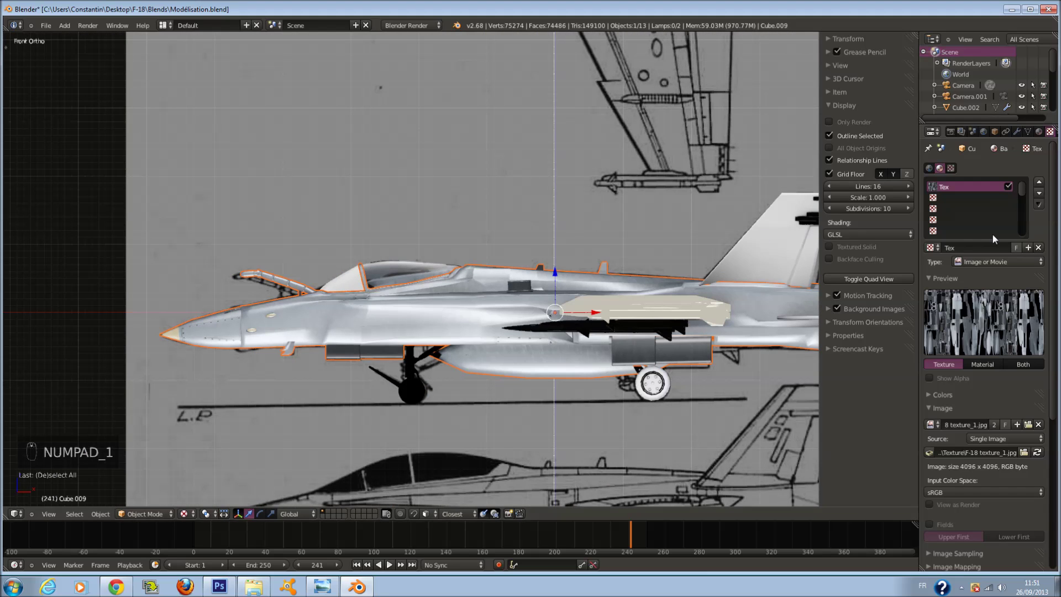
Create a new texture for the TexDraw brush and set its type to Image or Movie.
click(951, 167)
click(970, 203)
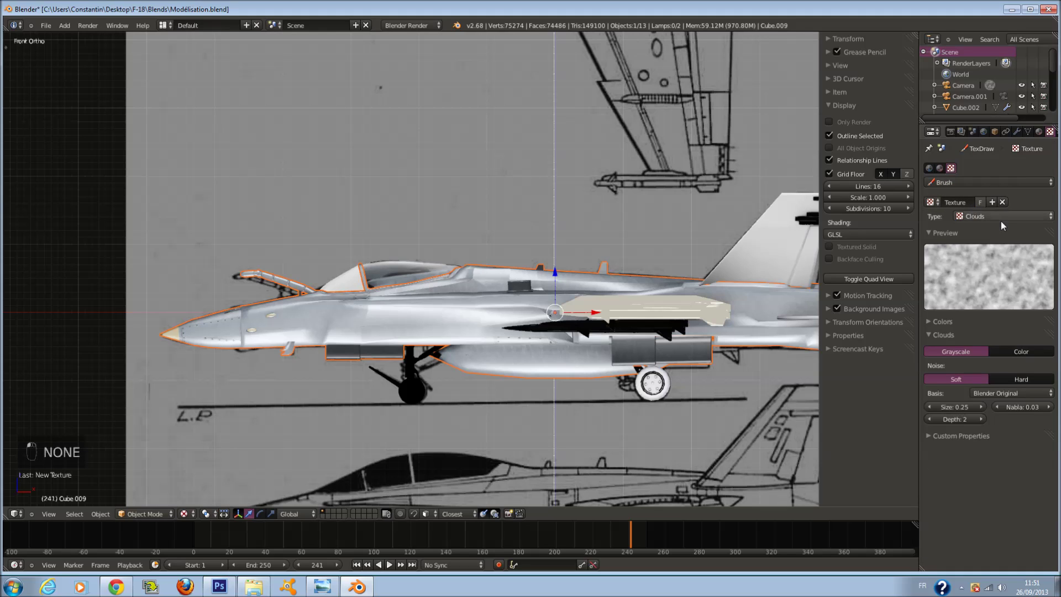
click(1000, 217)
click(1004, 270)
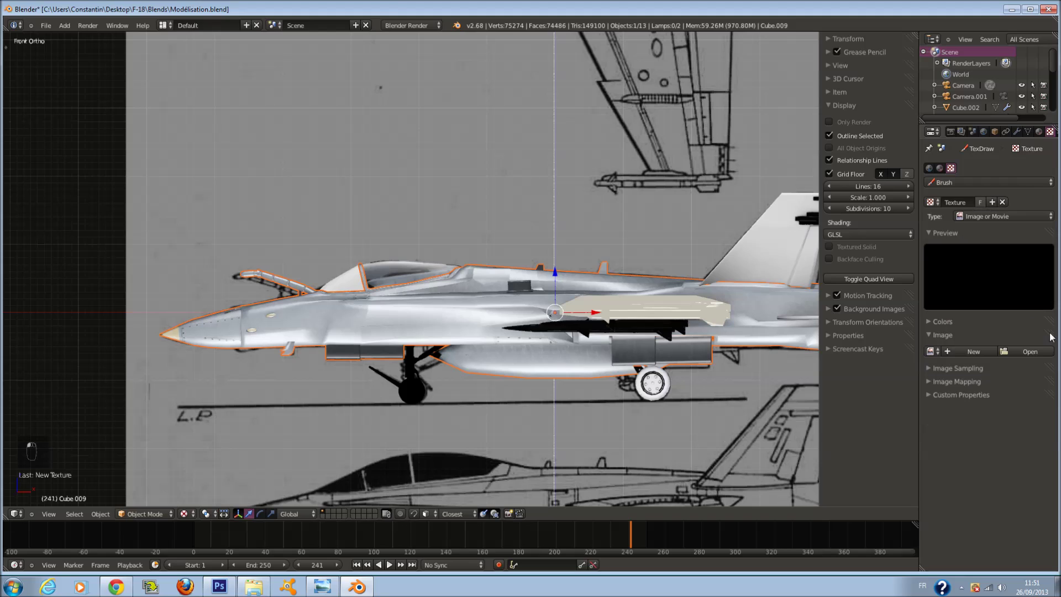
Load bump_p10.jpg from the texture_images folder as the brush texture's image, browsing the folder as thumbnails.
click(1030, 352)
click(74, 254)
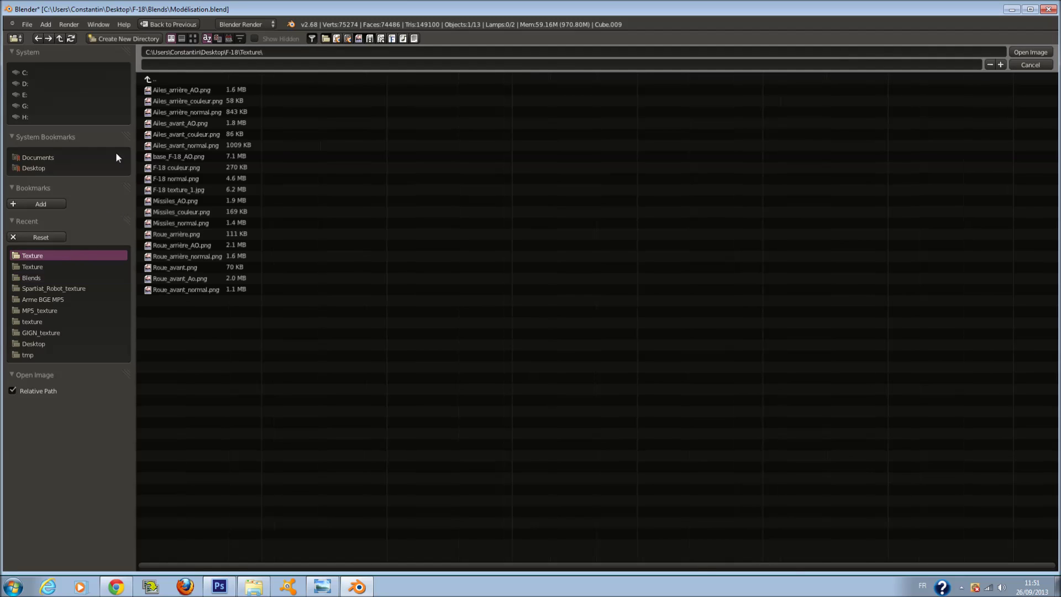
click(149, 79)
click(190, 133)
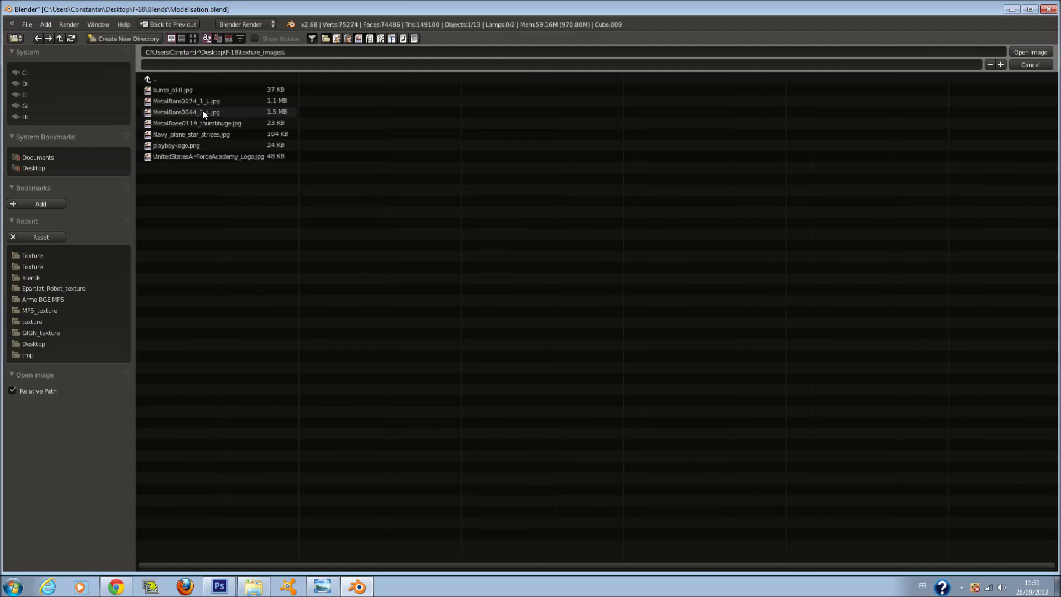
click(193, 38)
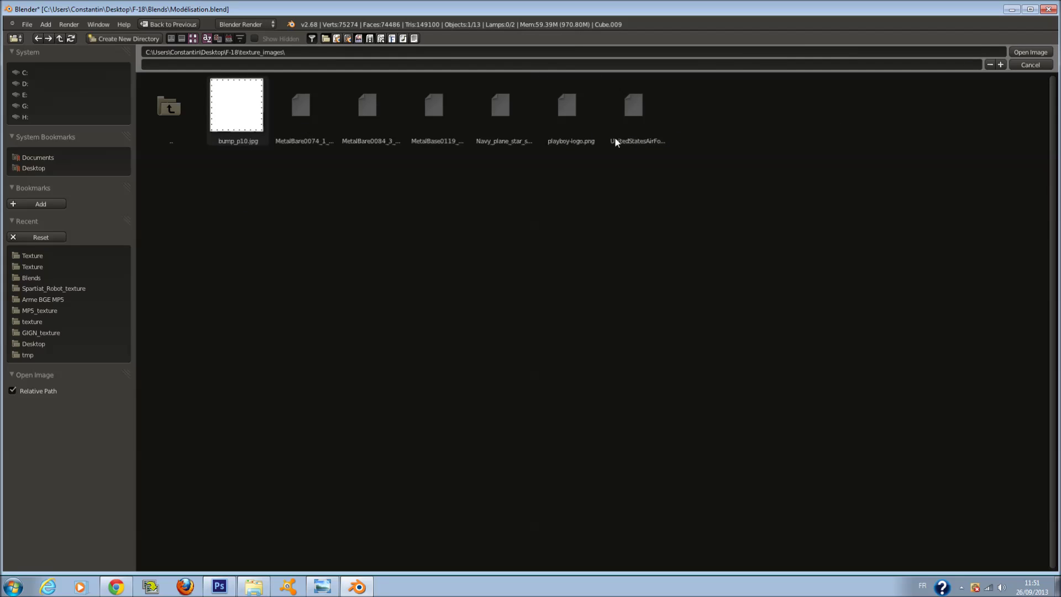
click(1030, 52)
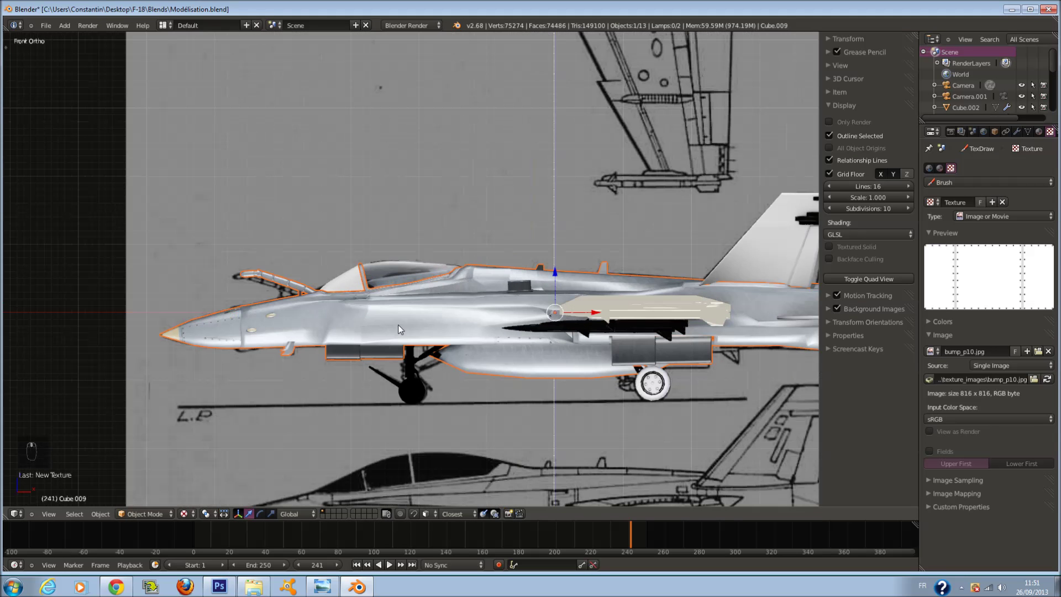
Show the tool shelf, hide the 3D view's properties region and switch the fuselage to Texture Paint mode.
key(t)
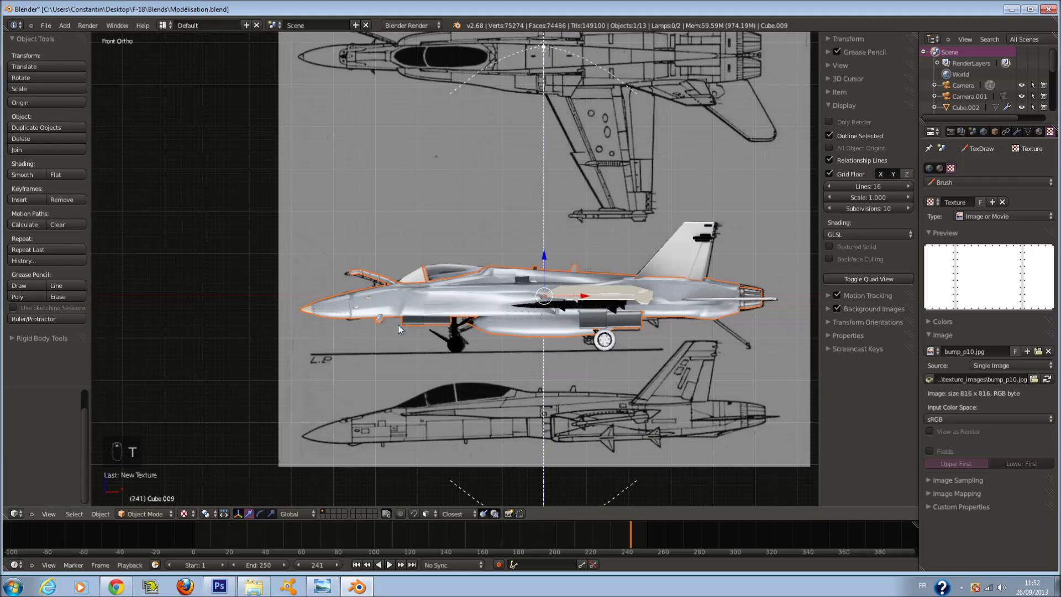
key(n)
click(131, 514)
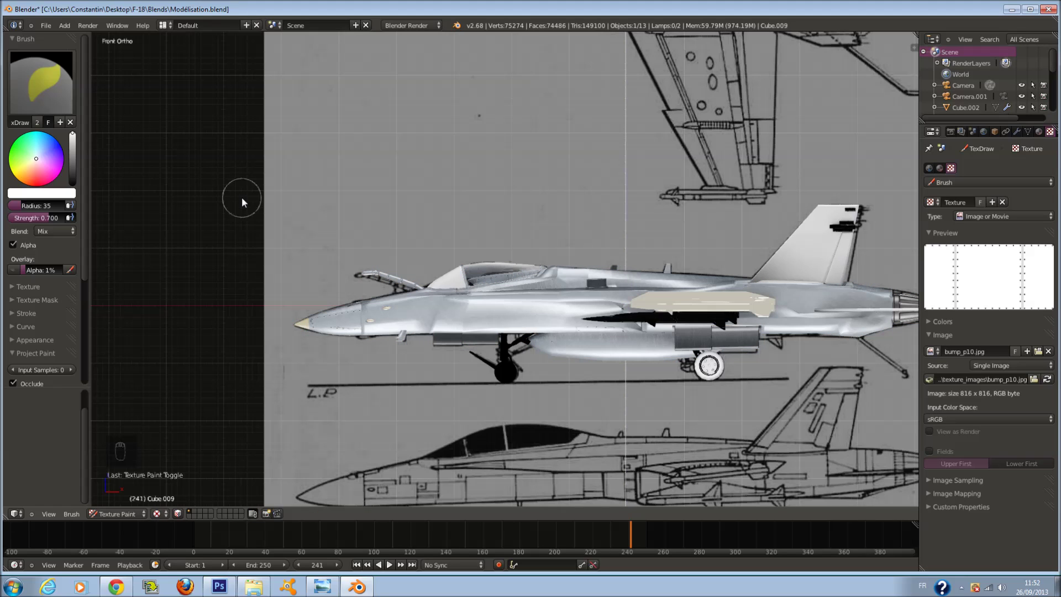
Assign the bump_p10.jpg texture as the brush's texture mask and unlink it from the brush's texture slot.
click(35, 285)
click(35, 285)
click(36, 285)
click(35, 286)
click(35, 299)
click(14, 382)
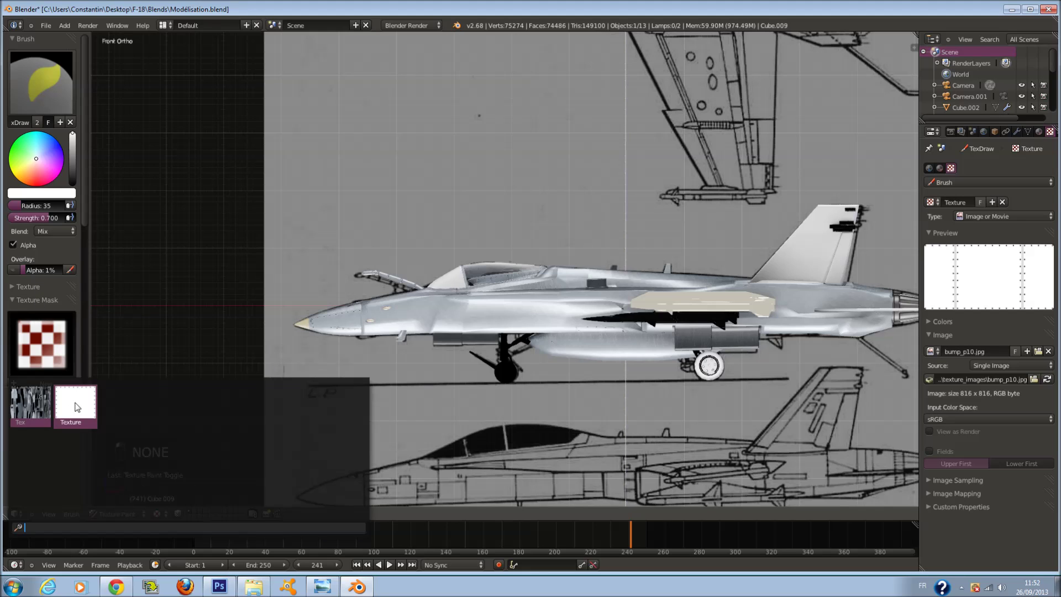
click(73, 402)
click(36, 285)
click(71, 370)
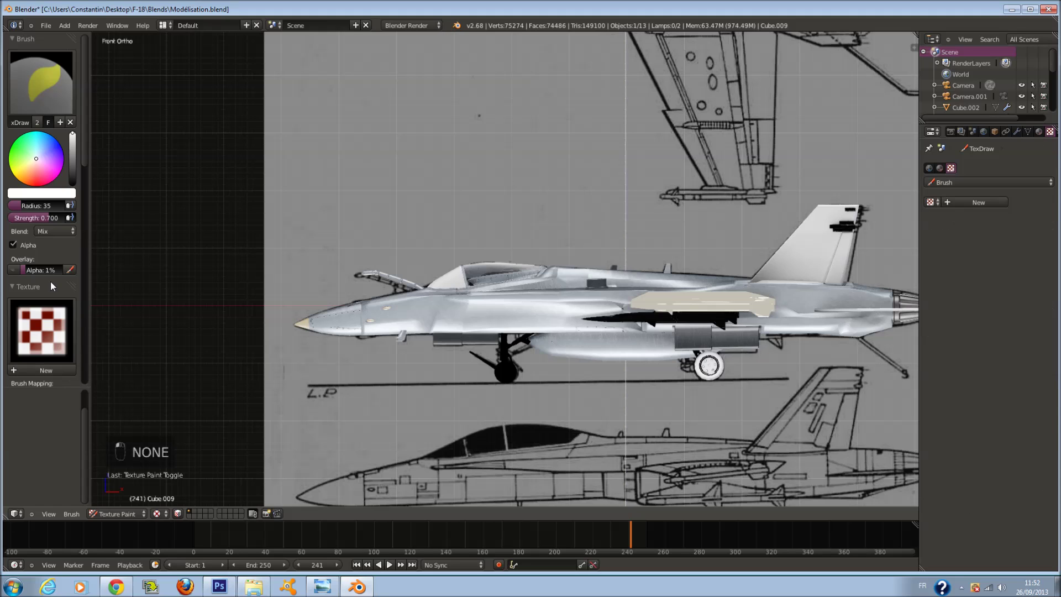
Set the paint brush's strength to 1.000 and its radius to 90 over the jet's nose.
drag(50, 221, 83, 221)
scroll(246, 303, down, 2)
key(f)
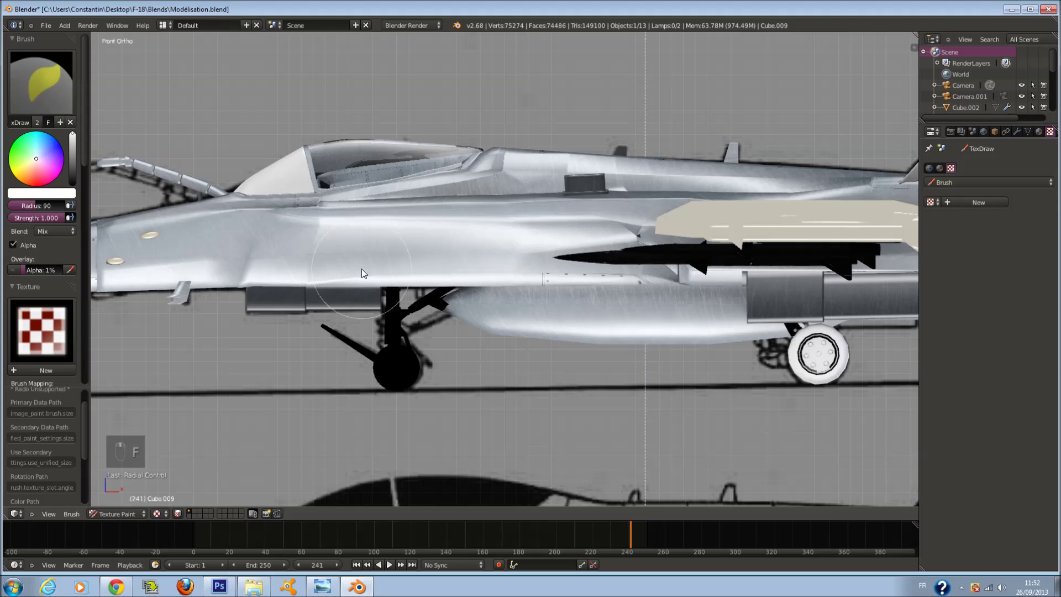
click(362, 269)
scroll(358, 258, up, 3)
scroll(262, 221, down, 3)
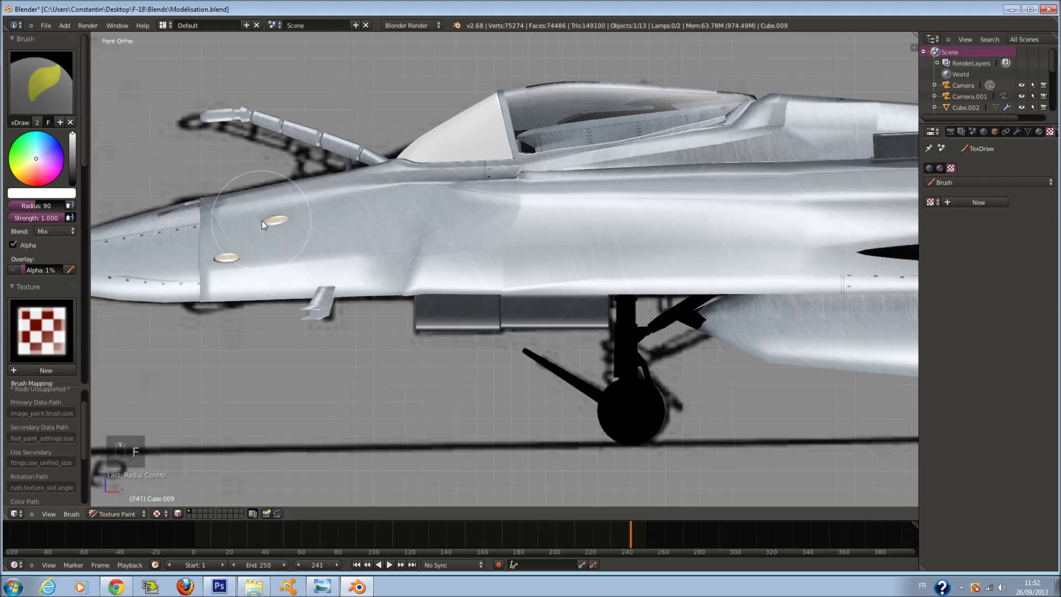
scroll(267, 220, up, 6)
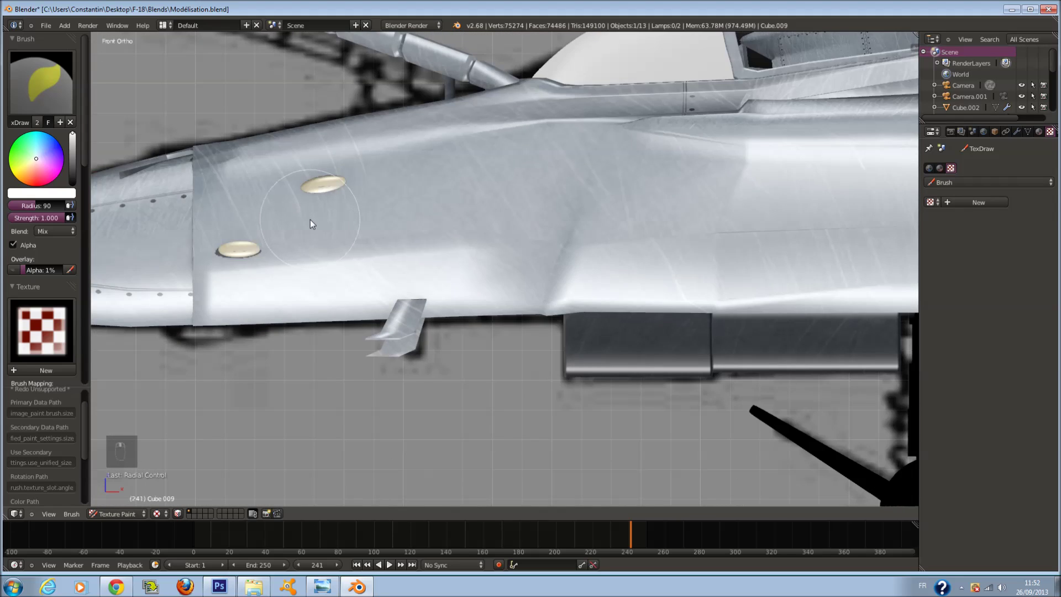
scroll(311, 220, down, 1)
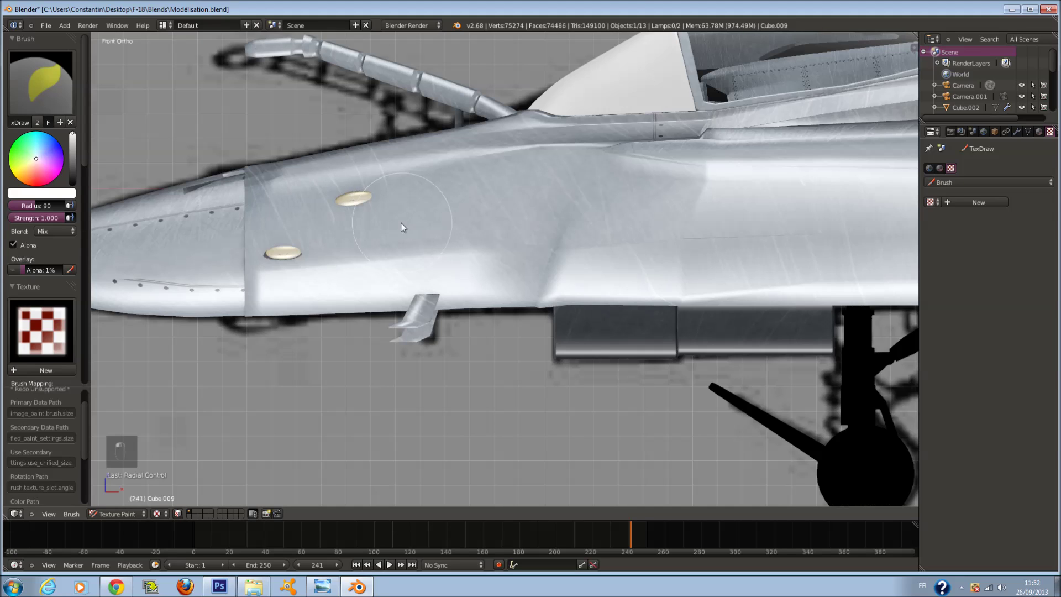
Display the Base material's texture settings and set the brush's texture mask mapping to Tiled.
click(1040, 133)
click(1049, 132)
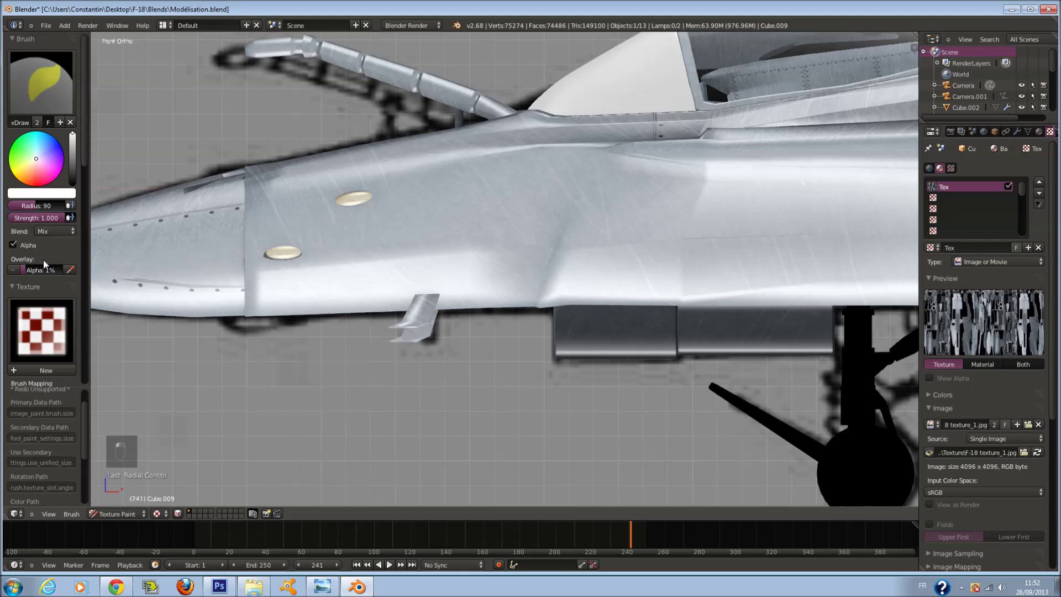
click(41, 285)
scroll(53, 302, down, 4)
scroll(55, 296, down, 6)
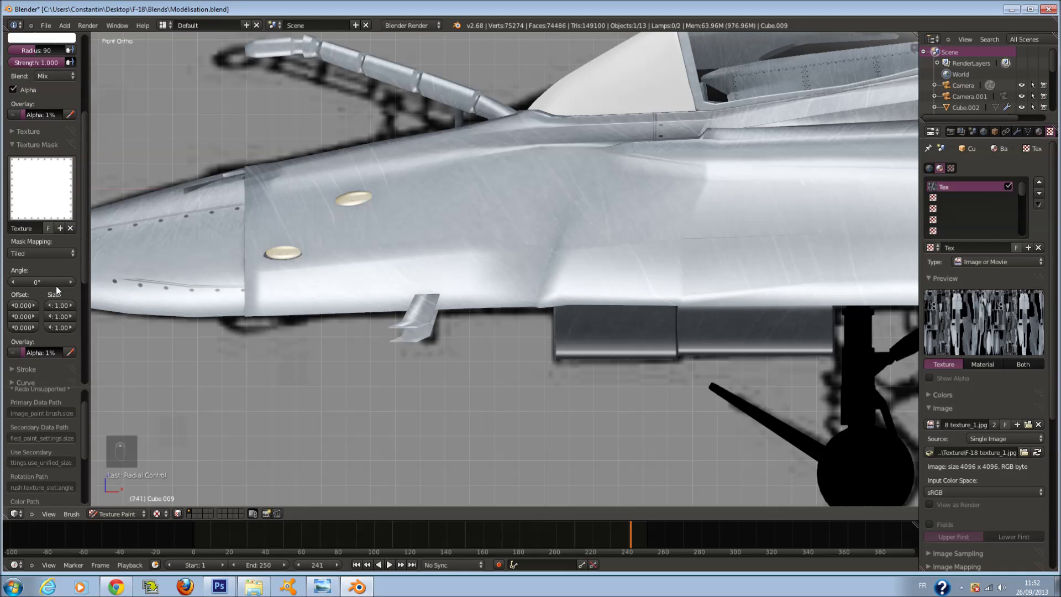
key(f)
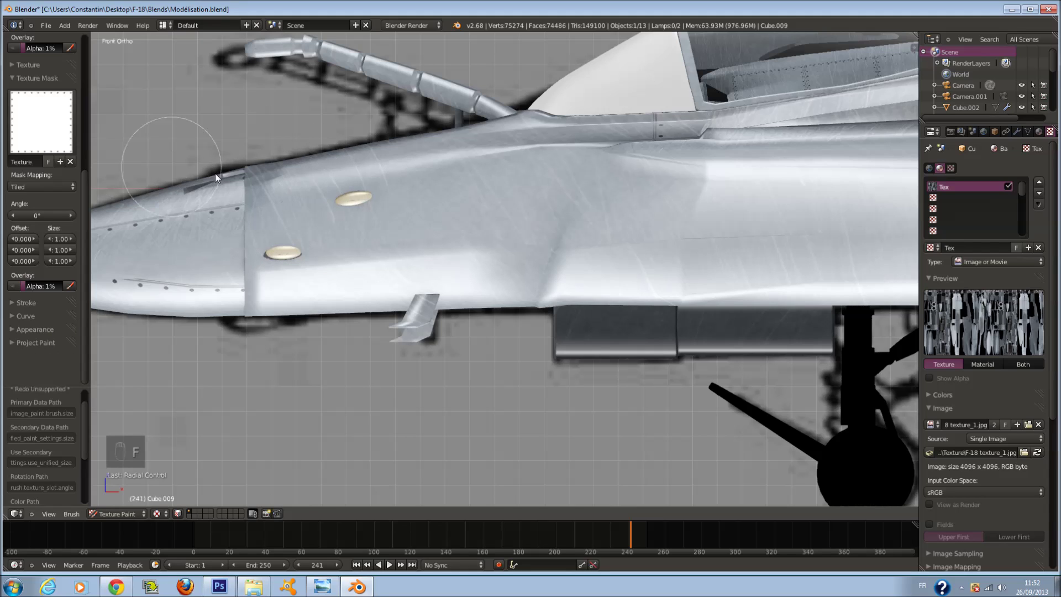
scroll(55, 191, up, 2)
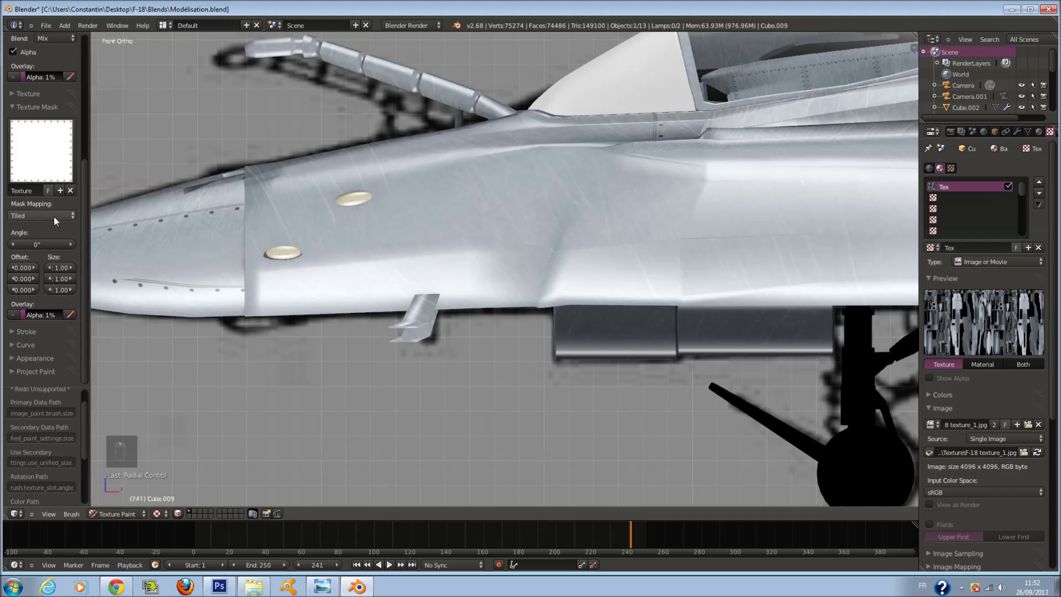
click(54, 217)
click(47, 194)
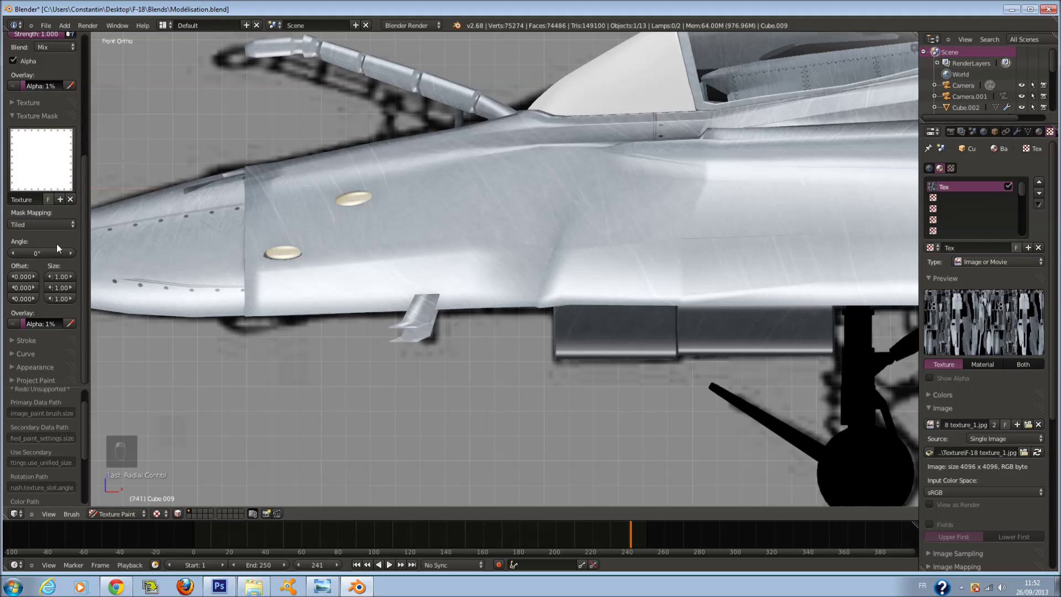
scroll(29, 238, up, 10)
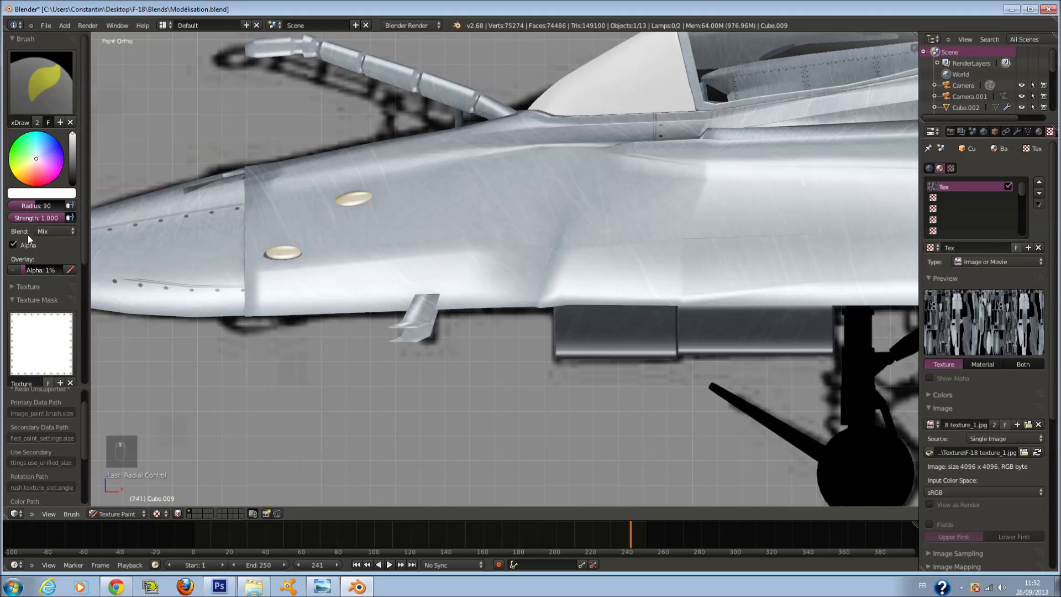
Assign the bump_p10.jpg texture as the brush's texture, try it on the nose and undo the paint.
click(39, 287)
click(36, 314)
click(77, 392)
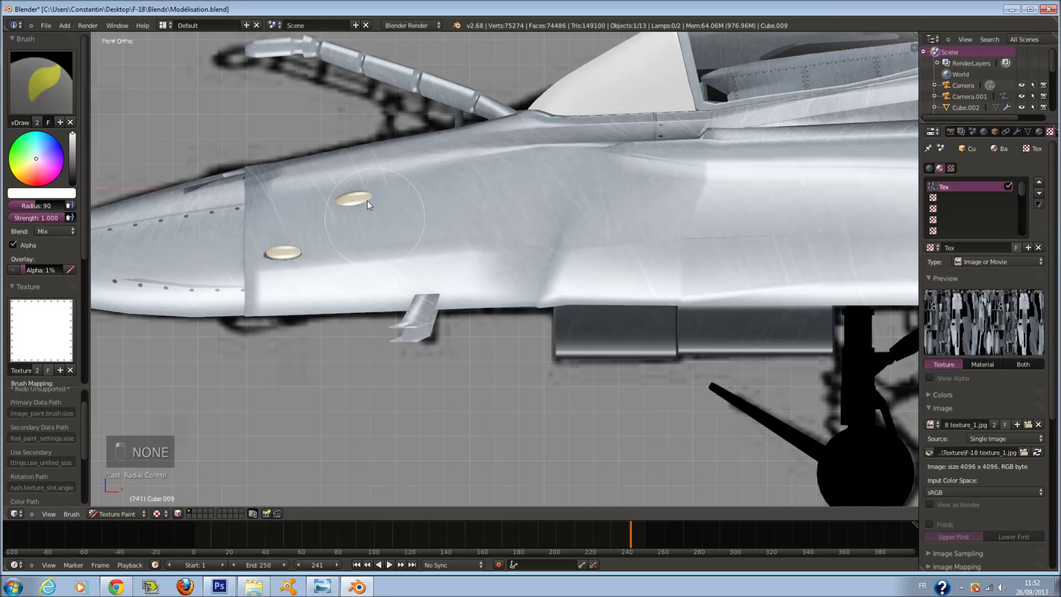
scroll(264, 234, down, 2)
key(ctrl+z)
scroll(381, 266, up, 1)
Leave Texture Paint mode and put the fuselage in Edit Mode, viewed in perspective from the front.
click(135, 513)
click(125, 503)
scroll(395, 287, down, 1)
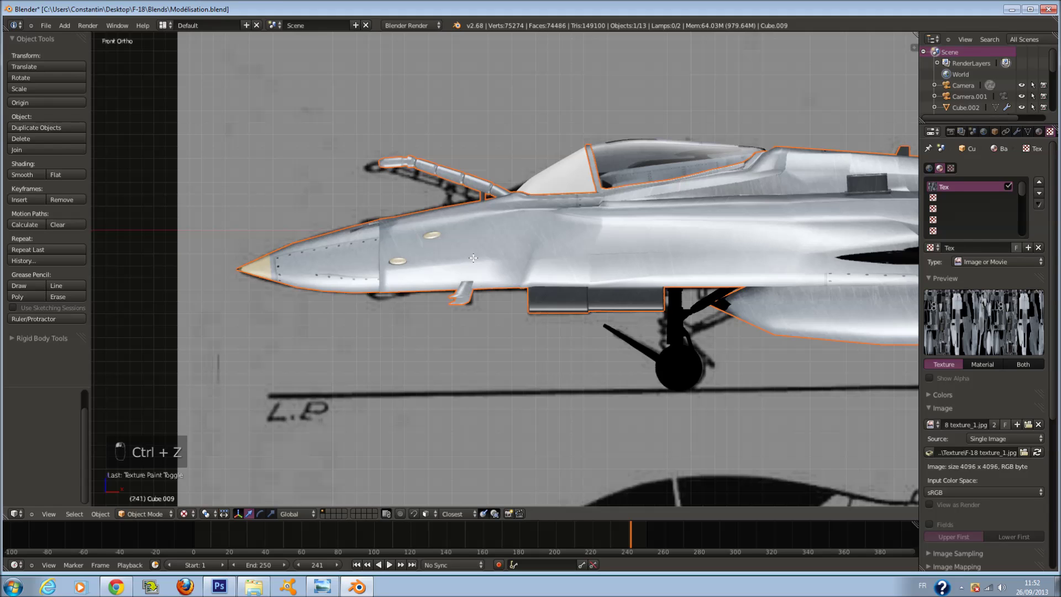
key(Tab)
scroll(474, 258, down, 1)
drag(474, 257, 741, 193)
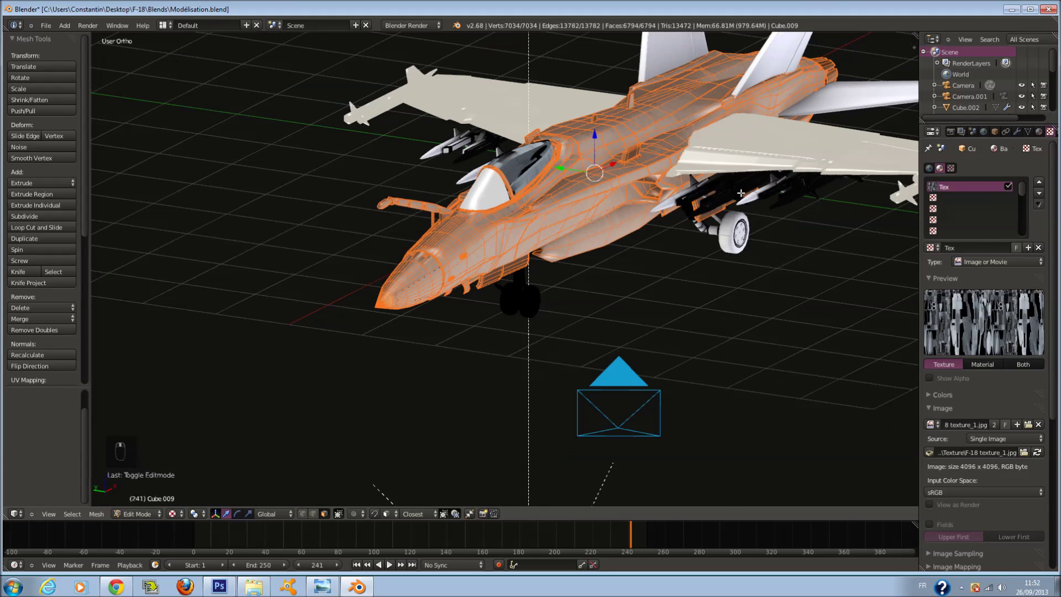
Split the 3D view vertically in two and turn the new area into a UV/Image Editor.
drag(916, 34, 508, 136)
click(520, 514)
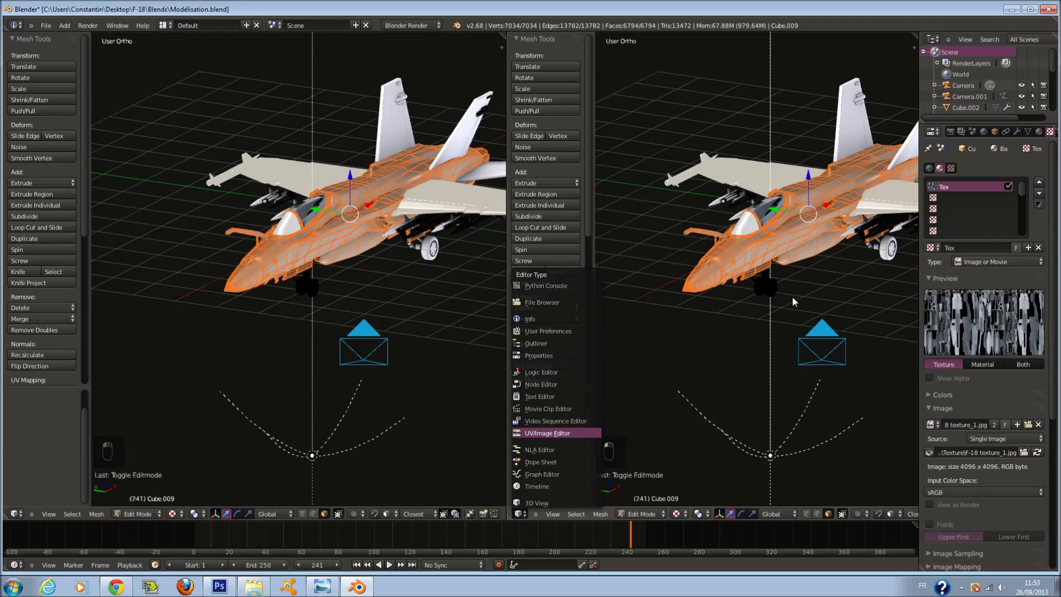
key(Return)
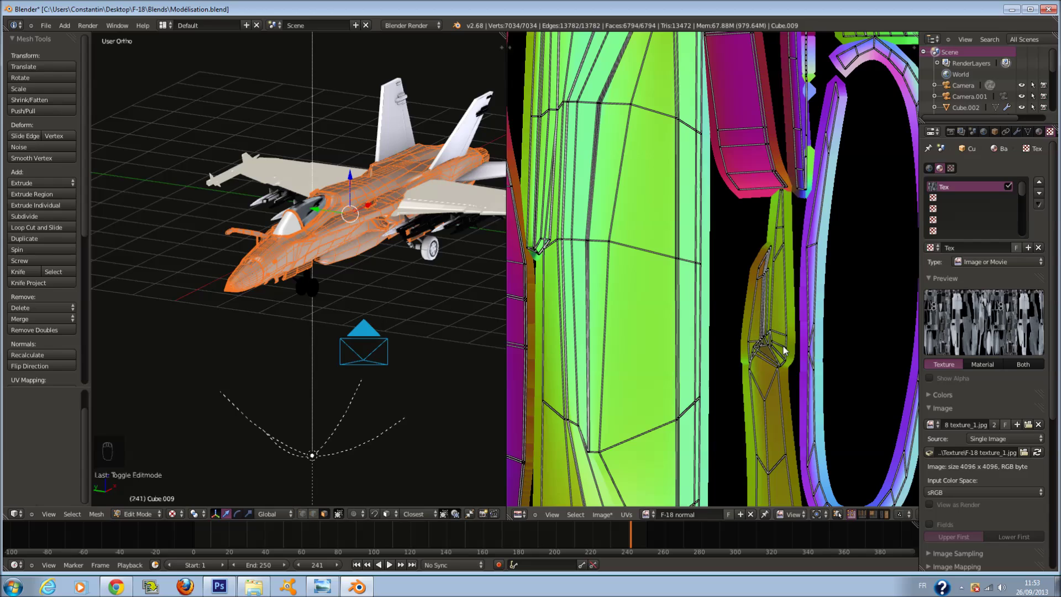
scroll(784, 350, down, 6)
scroll(652, 440, up, 3)
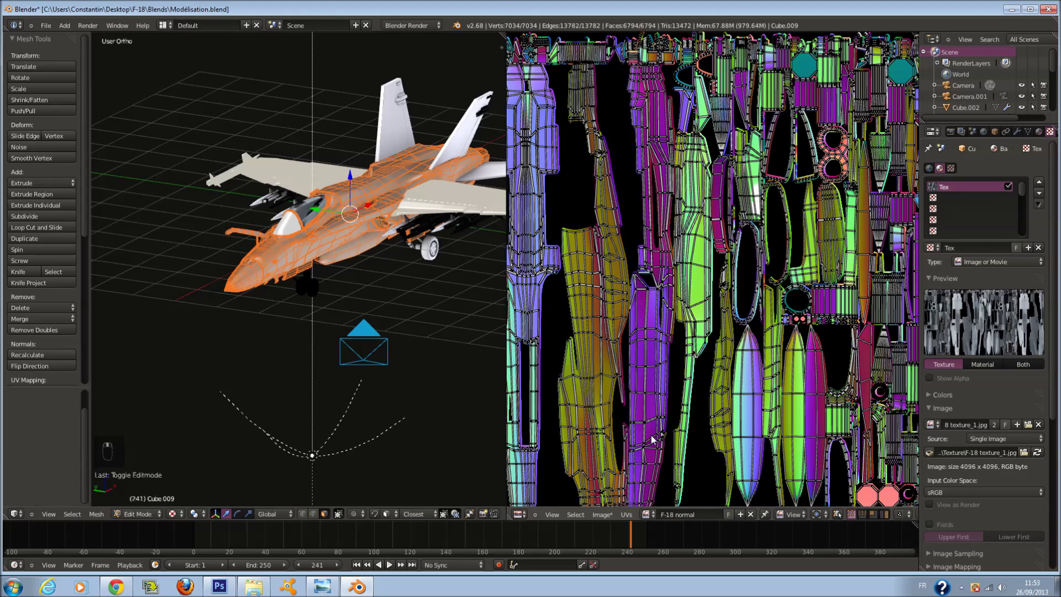
Show F-18 texture_1.jpg in the UV/Image Editor, fit it to the view and set the editor to Paint mode.
click(648, 515)
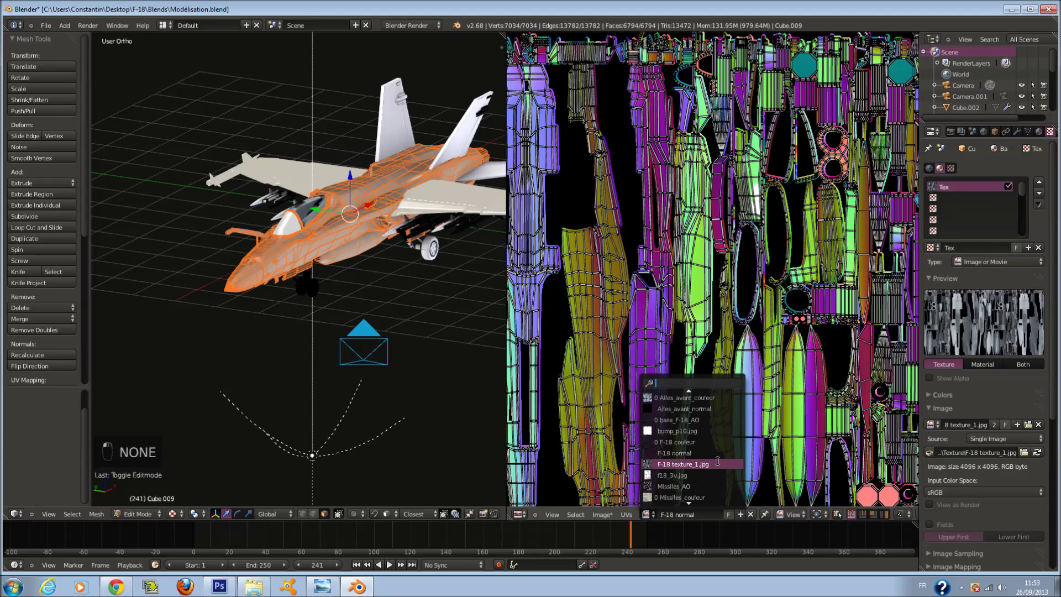
click(719, 460)
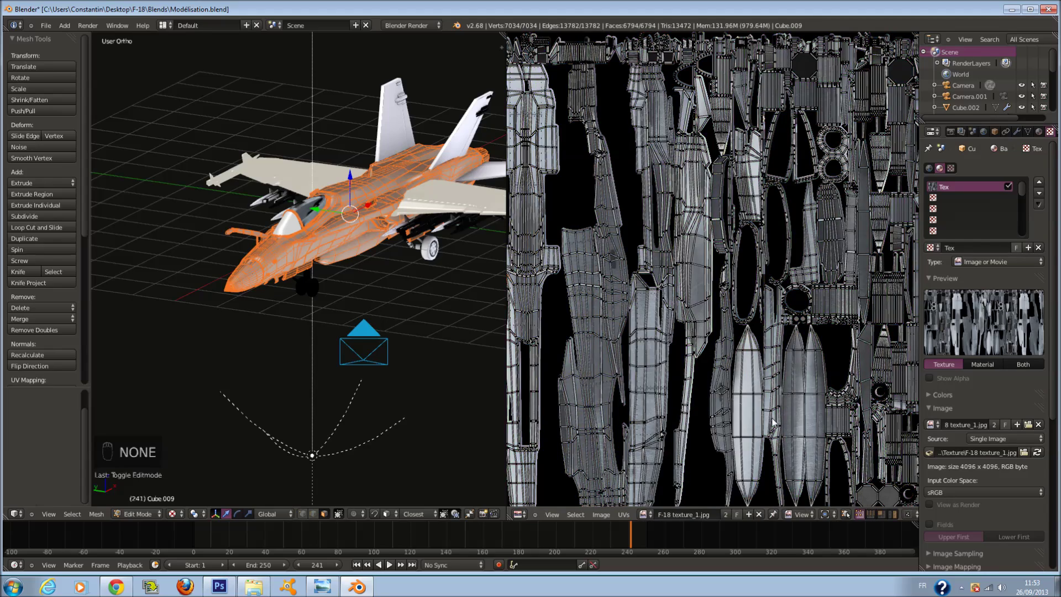
key(Home)
click(811, 516)
click(807, 499)
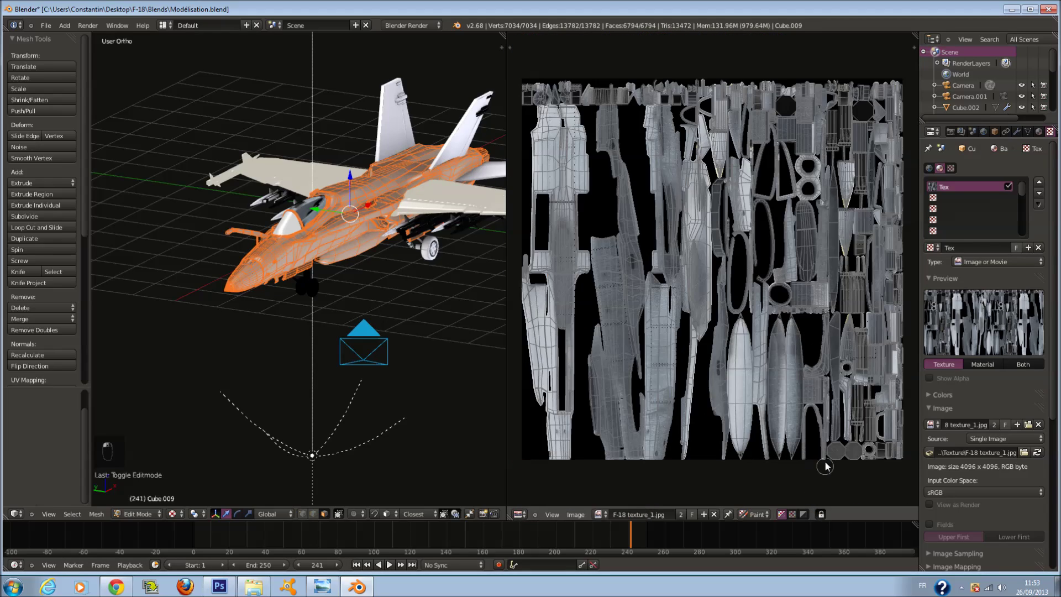
Return the 3D view to the front view and put the fuselage back in Texture Paint mode.
key(KP_1)
scroll(297, 217, up, 5)
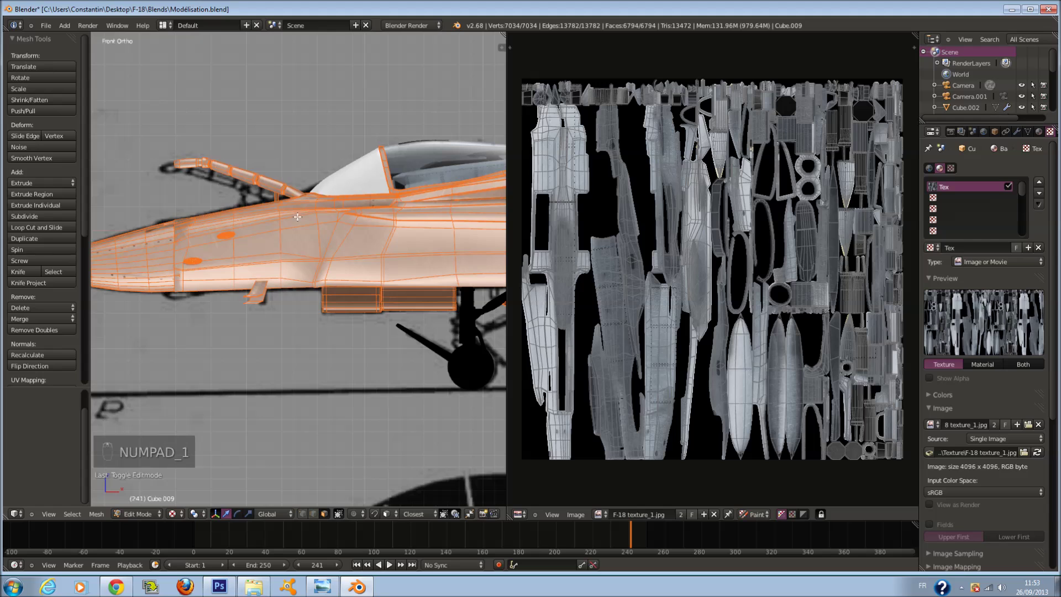
key(Tab)
click(146, 514)
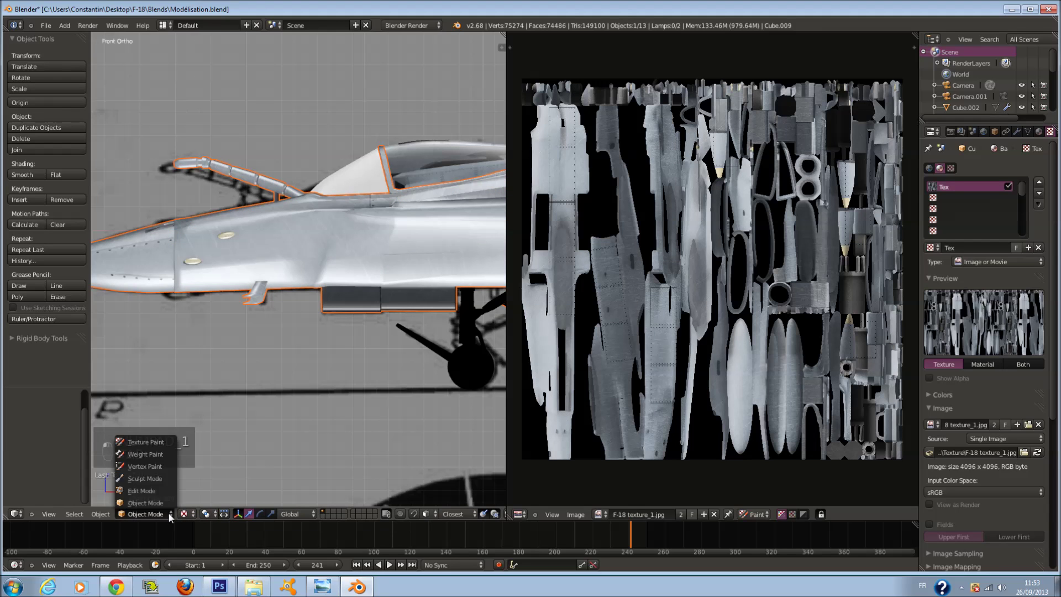
click(164, 443)
Enlarge the brush radius to 173, try a stroke on the nose and undo it.
scroll(297, 301, right, 2)
key(f)
scroll(163, 250, up, 3)
key(f)
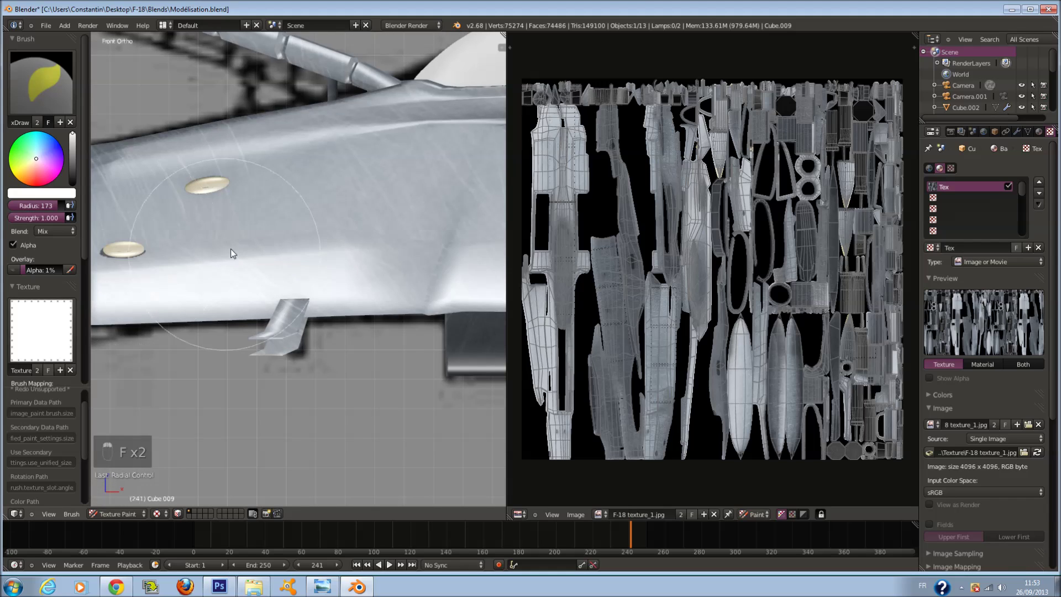
click(326, 220)
key(ctrl+z)
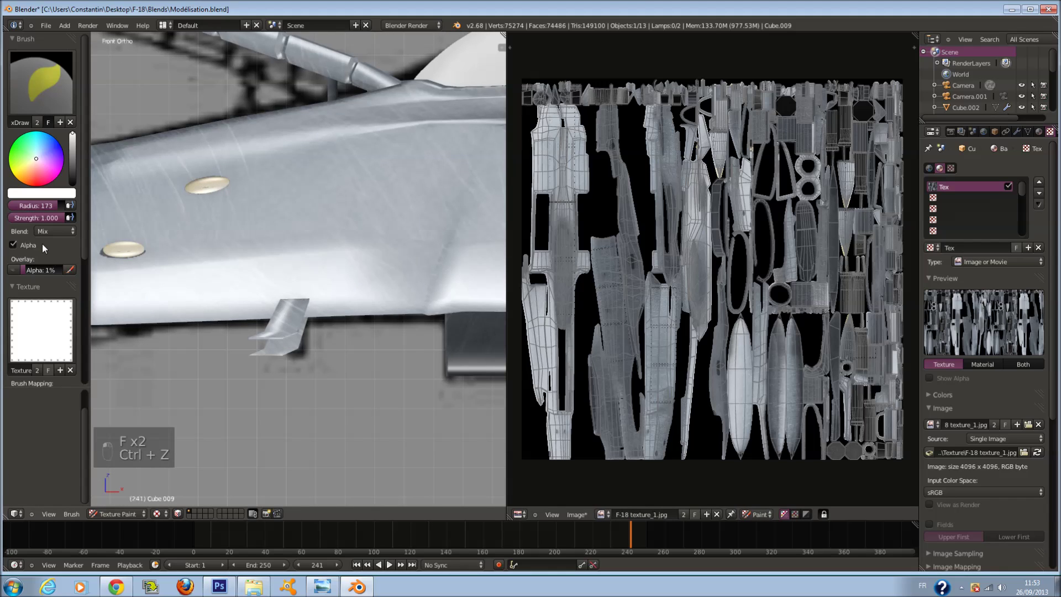
Set the brush mapping to View Plane with a radius of 122, and unlink the bump texture from the brush.
scroll(45, 266, down, 2)
click(35, 351)
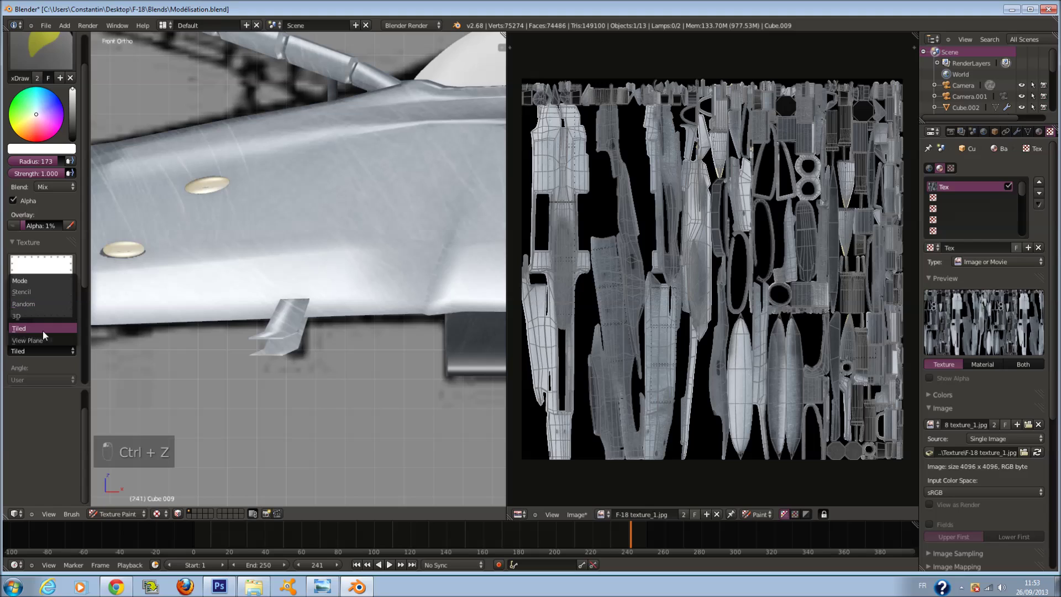
click(45, 340)
key(f)
click(176, 196)
click(70, 327)
scroll(52, 286, down, 3)
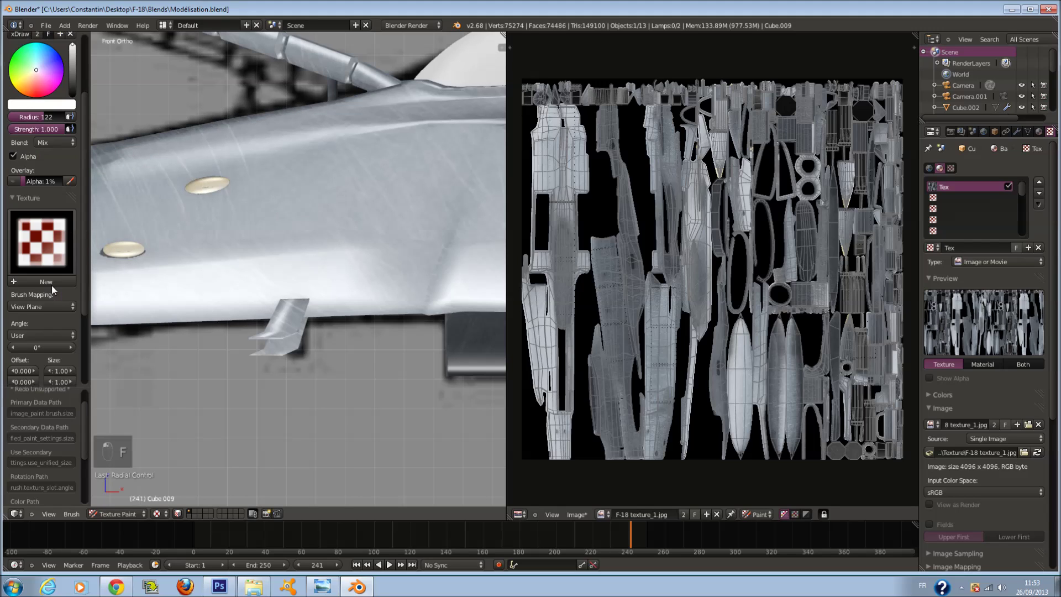
Use the rivet texture mask with Tiled mapping for trial strokes on the nose, undoing each stroke.
click(34, 176)
click(37, 189)
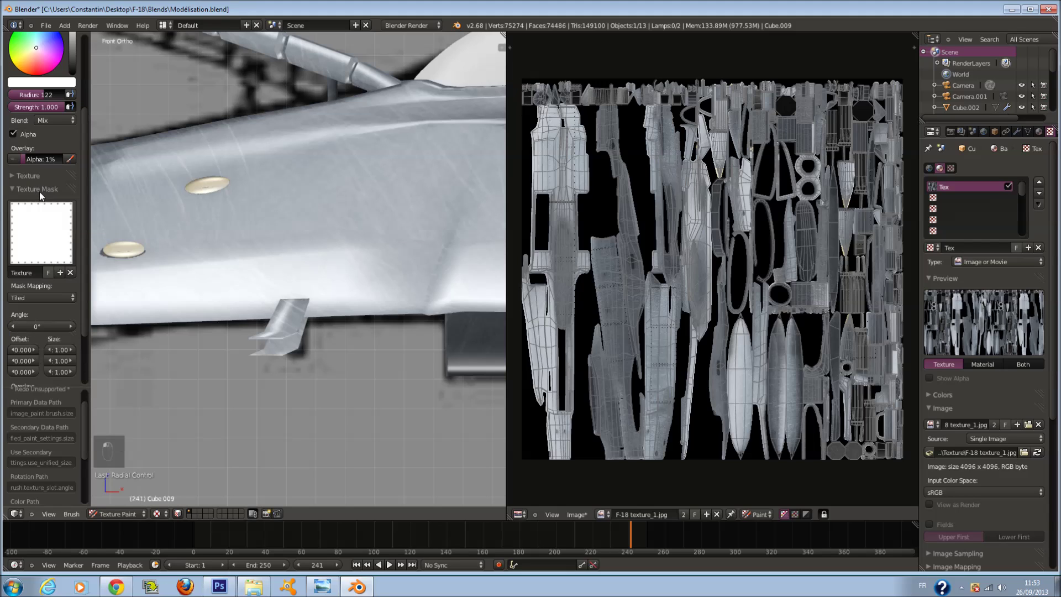
click(214, 227)
key(ctrl+z)
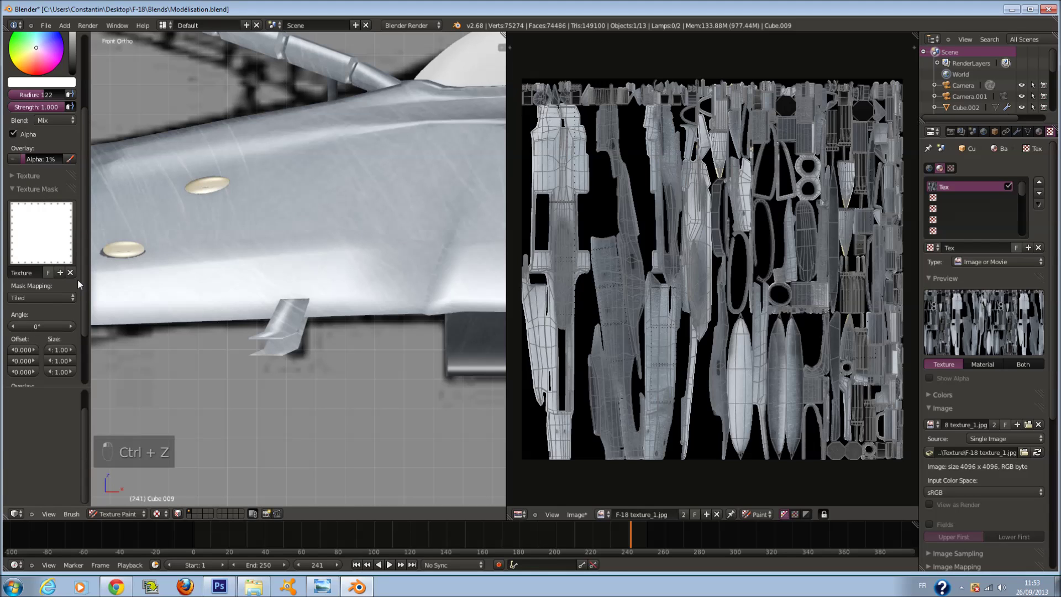
click(49, 299)
click(45, 275)
click(233, 216)
key(ctrl+z)
Set the mask mapping to Stencil, try painting a riveted panel on the forward fuselage and undo the strokes.
click(61, 297)
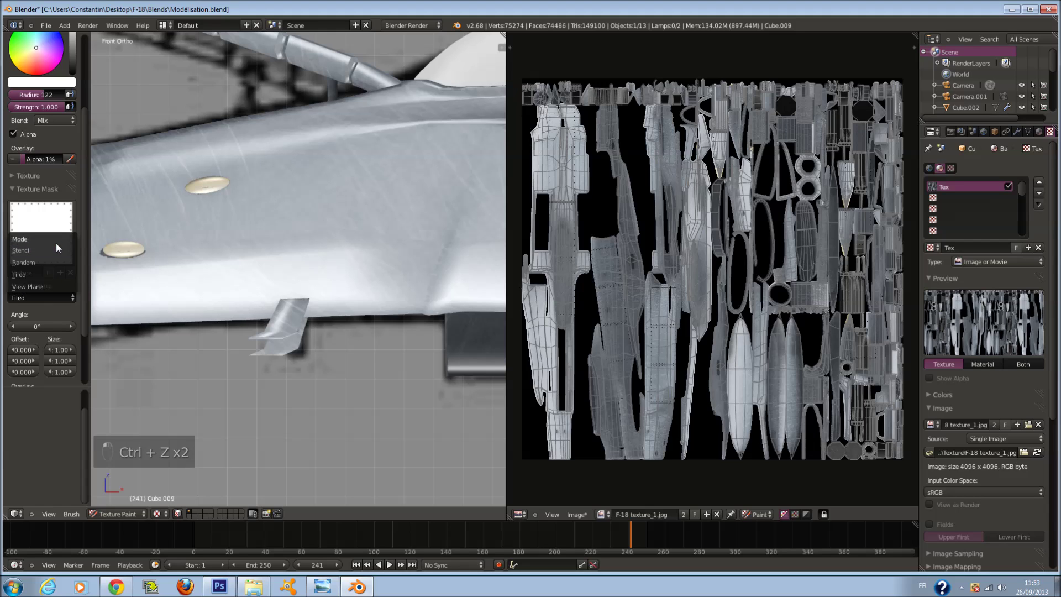
click(57, 248)
scroll(154, 258, down, 2)
drag(199, 249, 246, 230)
key(ctrl+z)
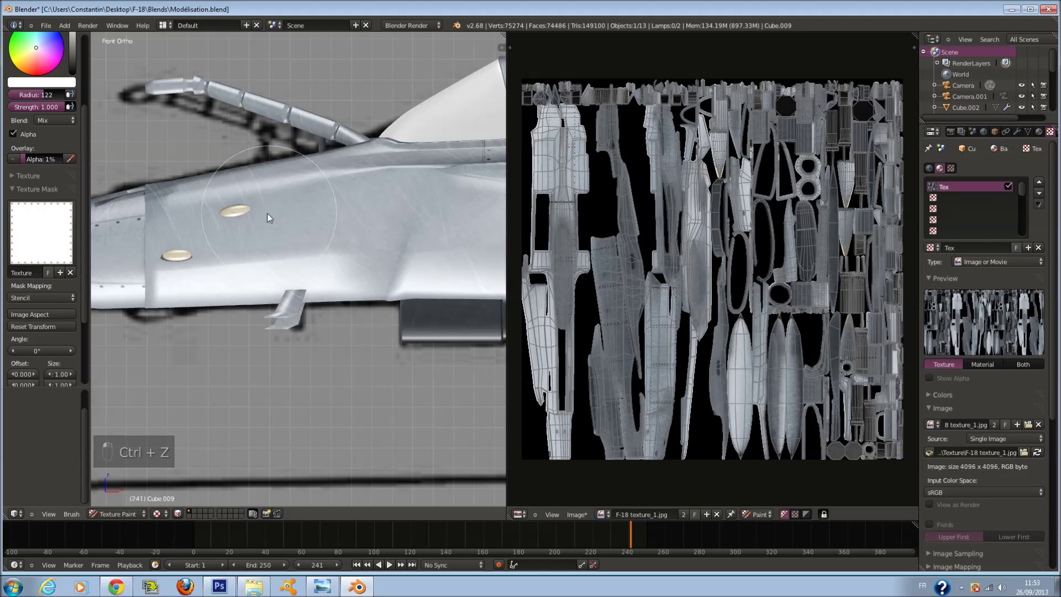
mouse_move(224, 252)
mouse_down()
mouse_move(333, 245)
mouse_move(293, 206)
mouse_move(317, 238)
mouse_move(298, 233)
mouse_move(323, 223)
mouse_move(306, 276)
mouse_up()
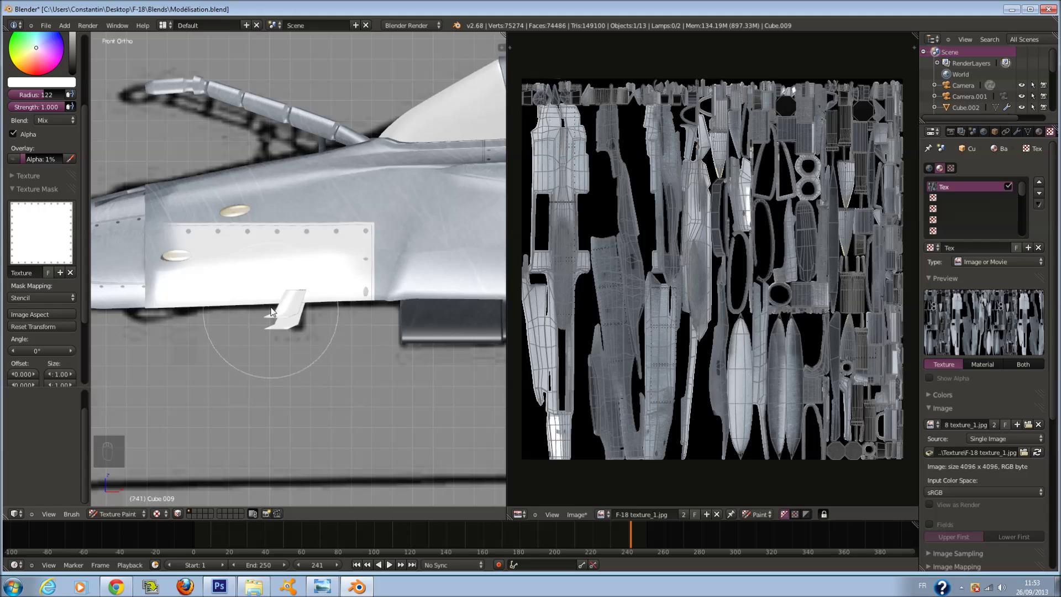
key(ctrl+z)
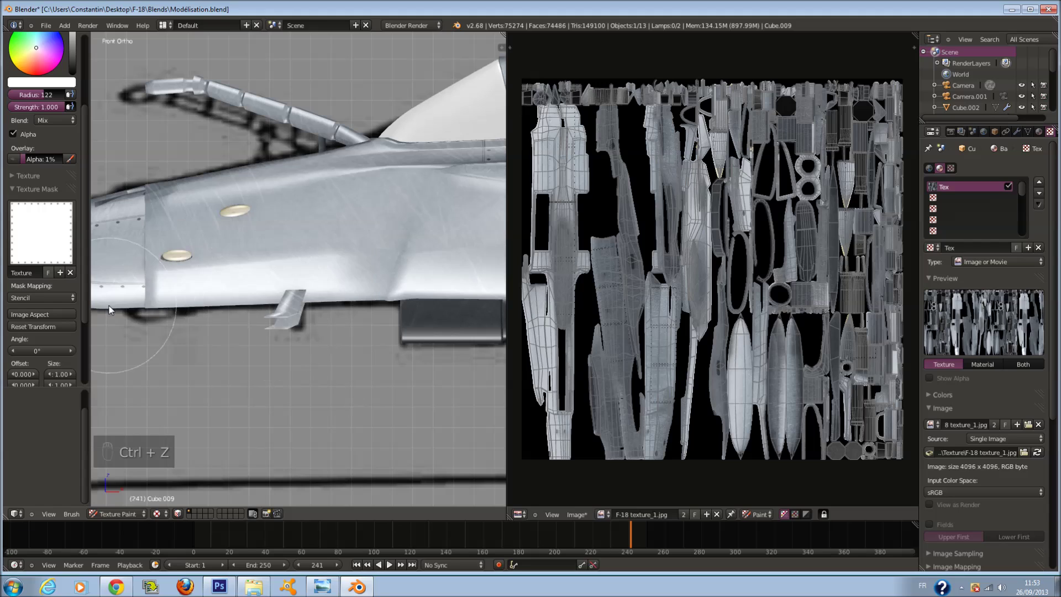
Unlink the rivet texture from the mask and assign it as the brush texture with Stencil mapping.
click(69, 272)
click(45, 178)
click(41, 219)
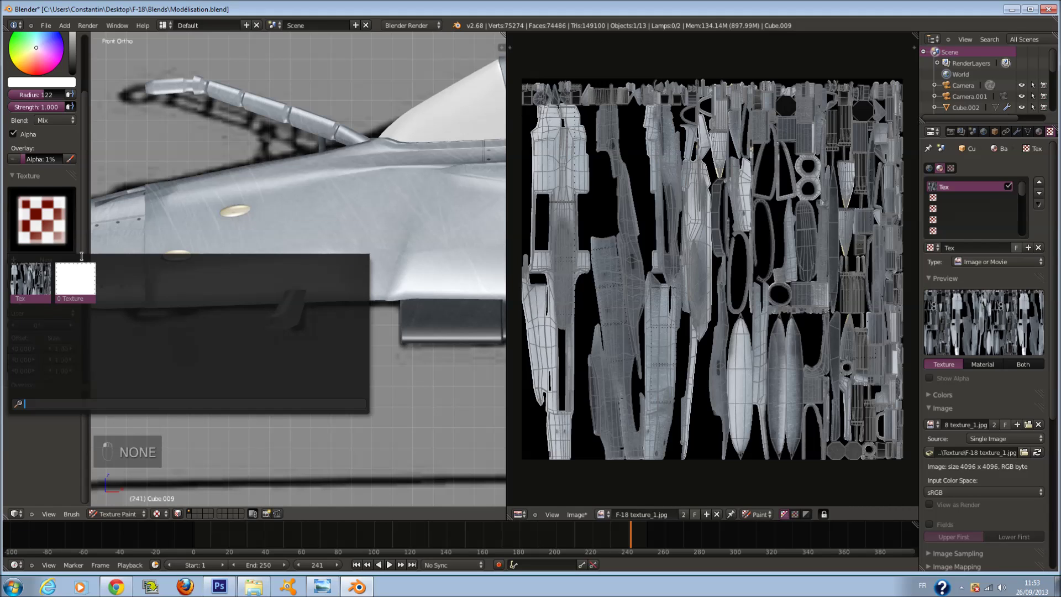
click(75, 279)
click(58, 285)
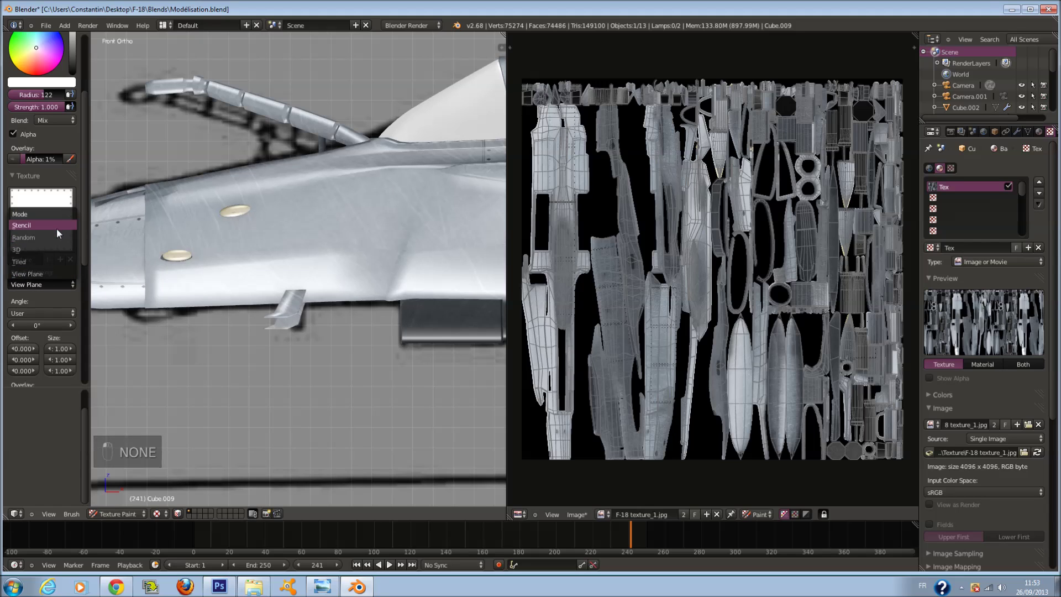
click(56, 227)
Fit the rivet stencil over the forward fuselage at an angle of 3.016°, try strokes through it and undo them.
drag(345, 171, 430, 213)
key(ctrl+z)
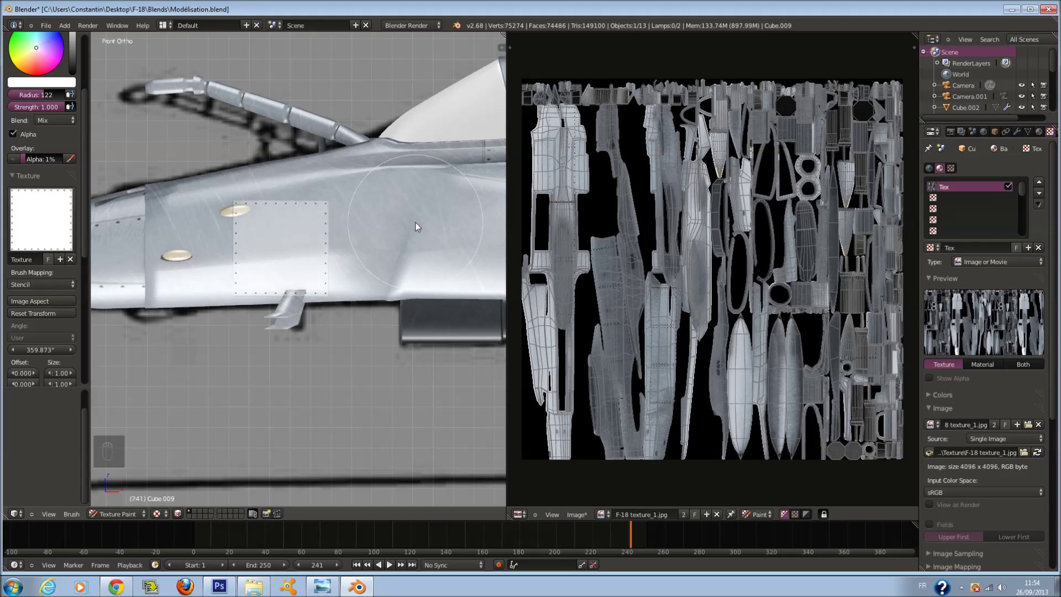
drag(400, 231, 433, 260)
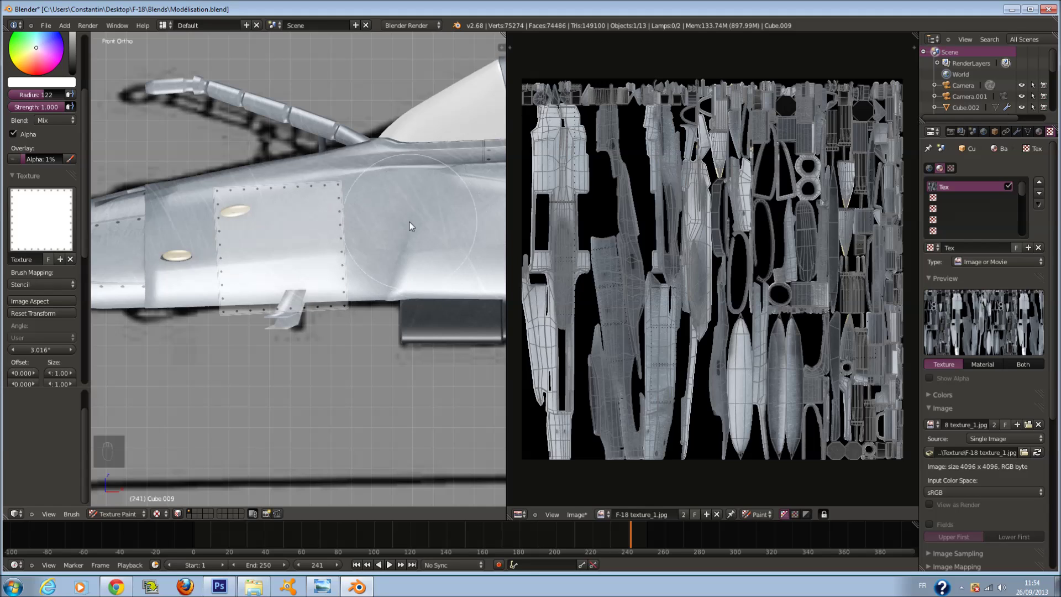
mouse_move(364, 290)
mouse_down()
mouse_move(225, 234)
mouse_move(246, 255)
mouse_up()
key(ctrl+z)
click(271, 236)
key(ctrl+z)
Set the brush radius to 115.
scroll(291, 246, up, 2)
key(f)
click(278, 240)
scroll(207, 212, down, 2)
scroll(223, 217, up, 1)
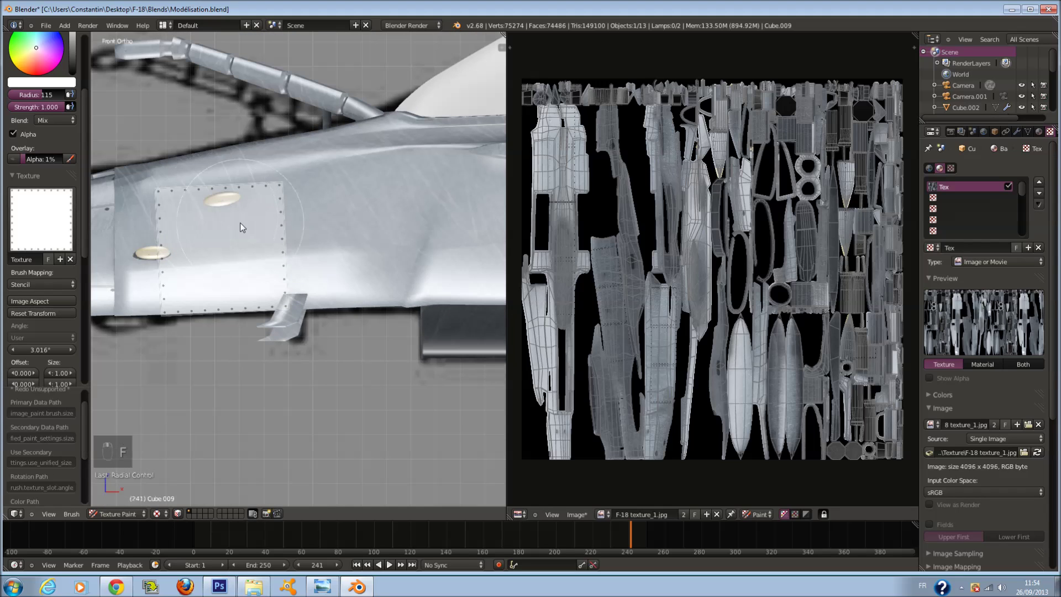
scroll(50, 266, down, 2)
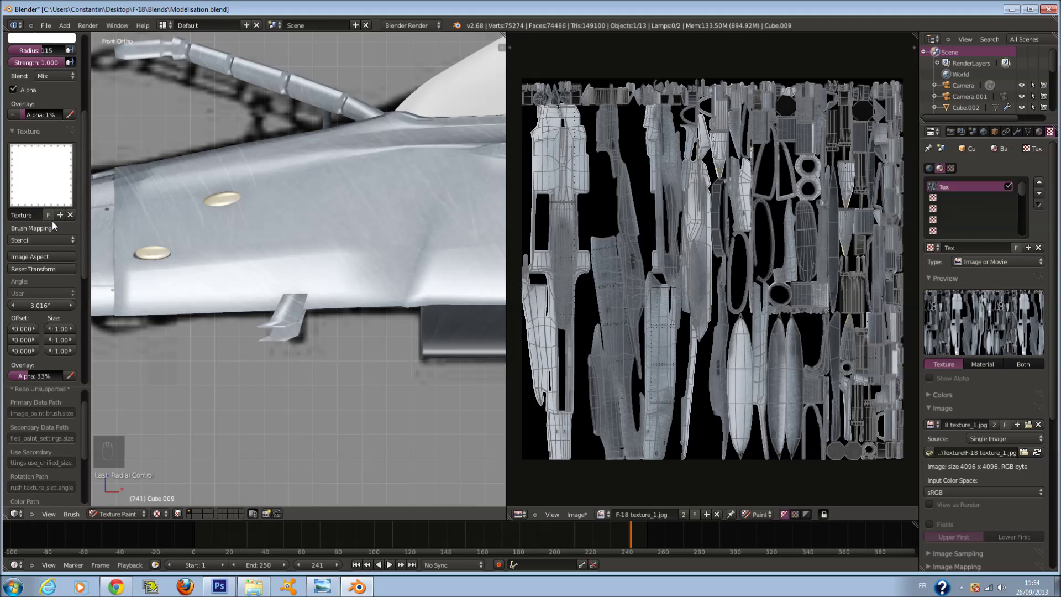
Unlink the rivet texture from the brush and assign it as the texture mask.
click(70, 214)
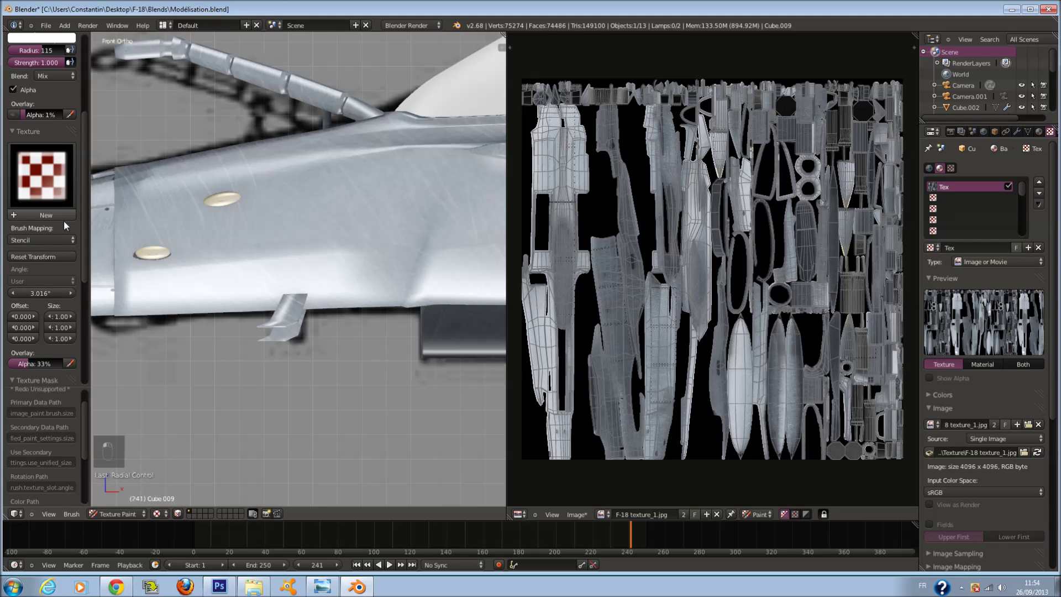
click(29, 132)
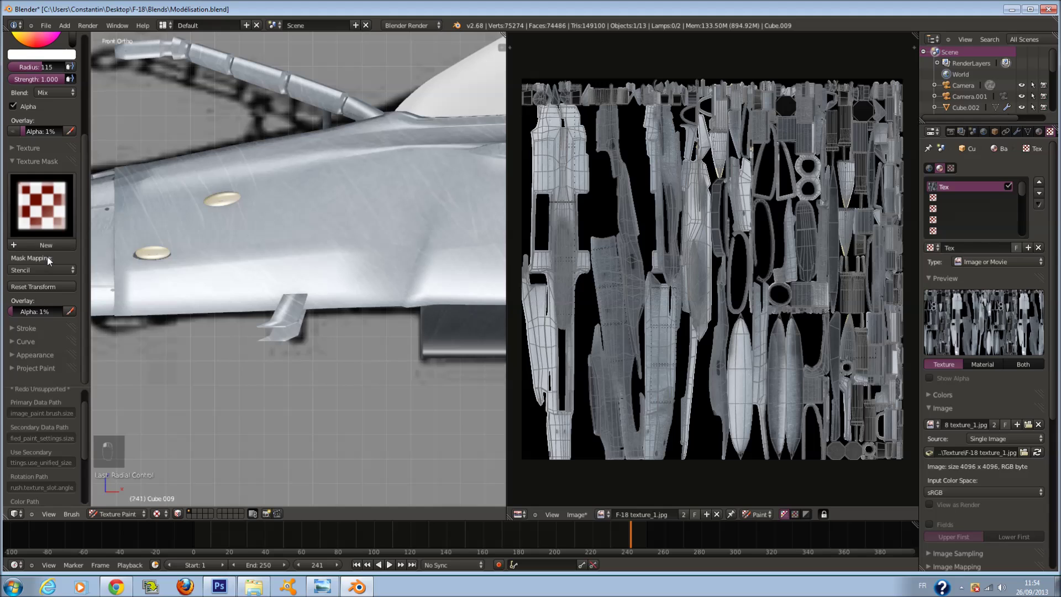
click(41, 204)
click(78, 275)
Try several strokes on the forward fuselage with the stencil-mapped rivet mask and undo each one.
mouse_move(215, 232)
mouse_down()
mouse_move(246, 196)
mouse_move(263, 264)
mouse_move(318, 250)
mouse_move(250, 309)
mouse_move(290, 356)
mouse_up()
key(ctrl+z)
scroll(318, 246, down, 4)
key(ctrl+z)
scroll(306, 317, down, 3)
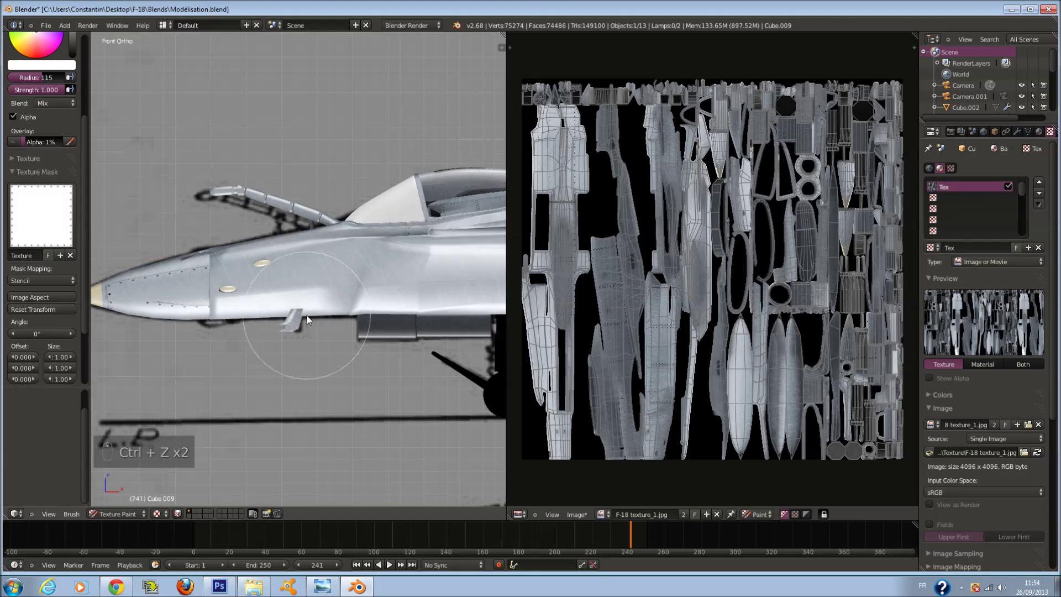
scroll(307, 316, up, 3)
mouse_move(244, 288)
mouse_down()
mouse_move(289, 308)
mouse_move(314, 271)
mouse_up()
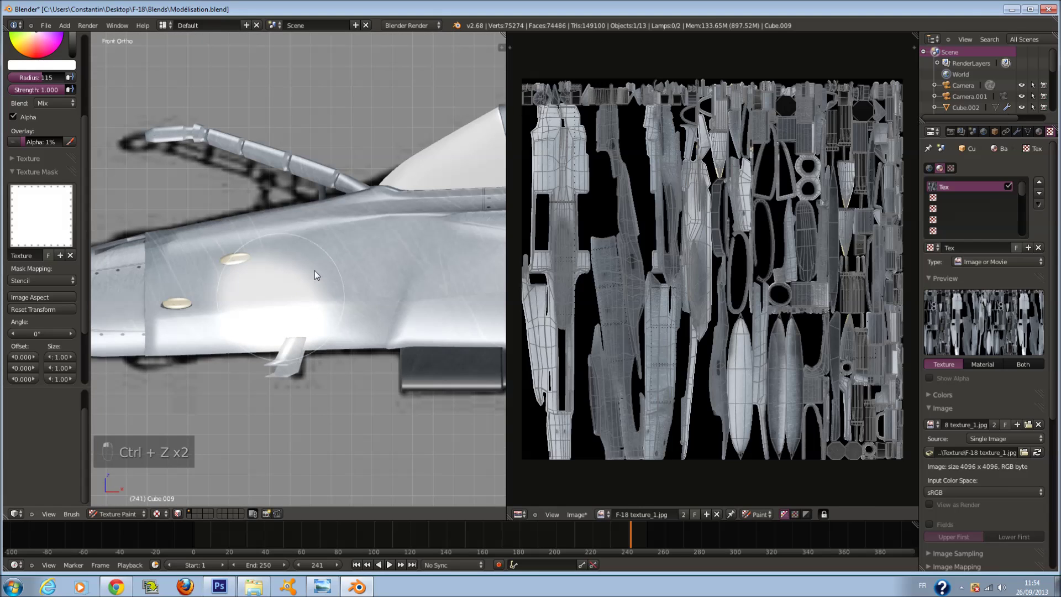
key(ctrl+z)
scroll(58, 317, down, 4)
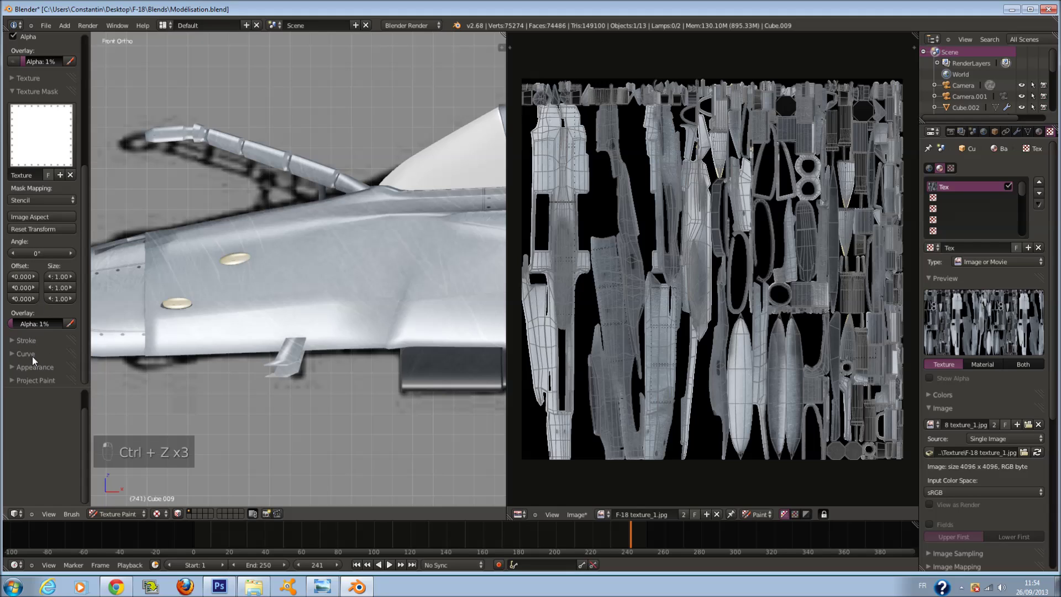
scroll(23, 195, up, 3)
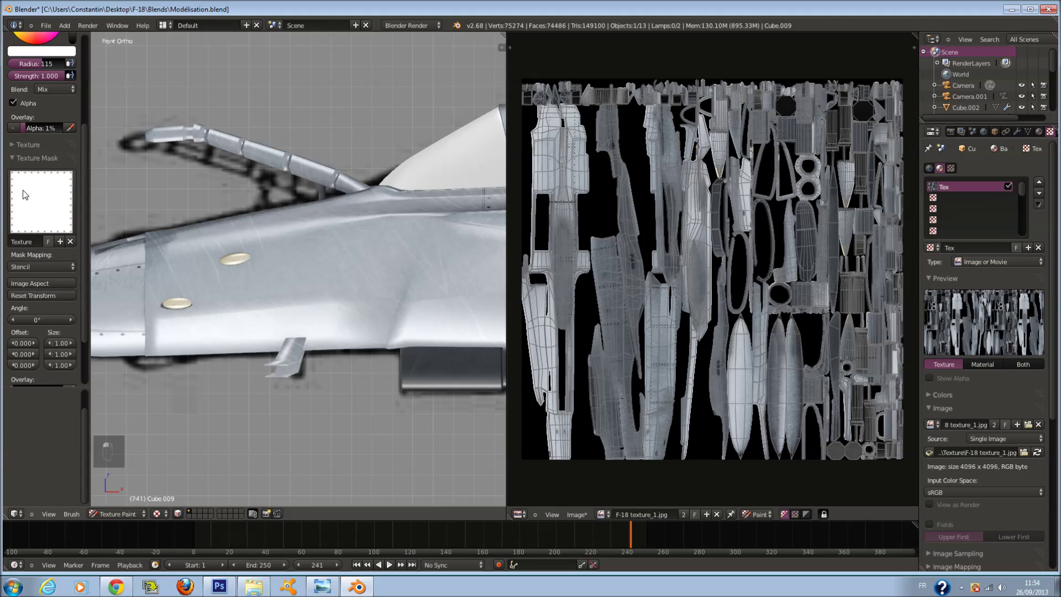
drag(277, 291, 452, 315)
key(ctrl+z)
Turn off Occlude, Cull and Normal in the Project Paint options, undoing the test strokes made in between.
scroll(42, 330, down, 3)
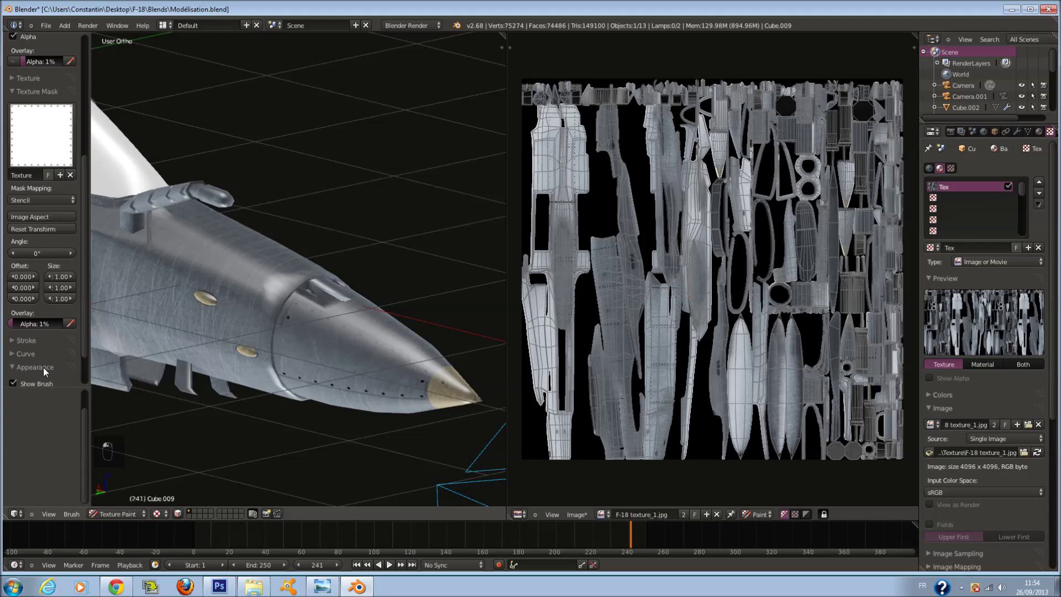
scroll(43, 367, down, 2)
click(41, 331)
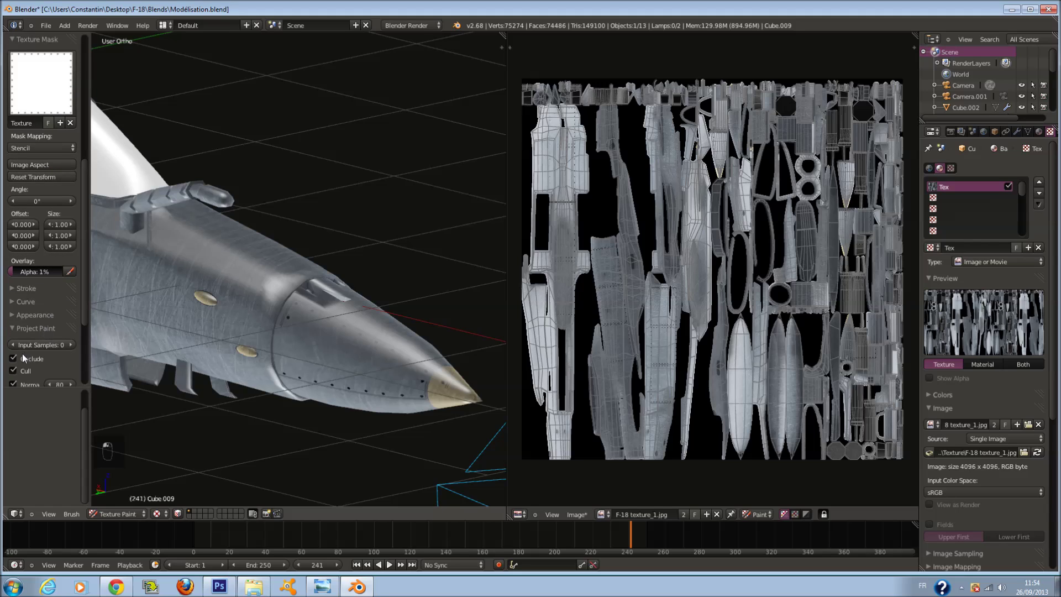
scroll(20, 354, down, 3)
click(13, 291)
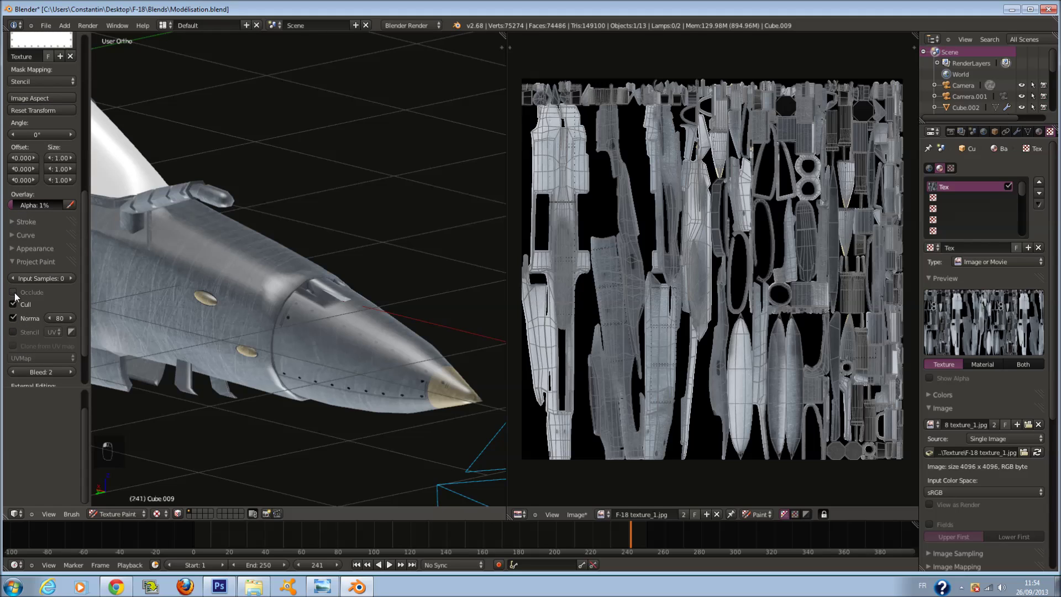
key(ctrl+z)
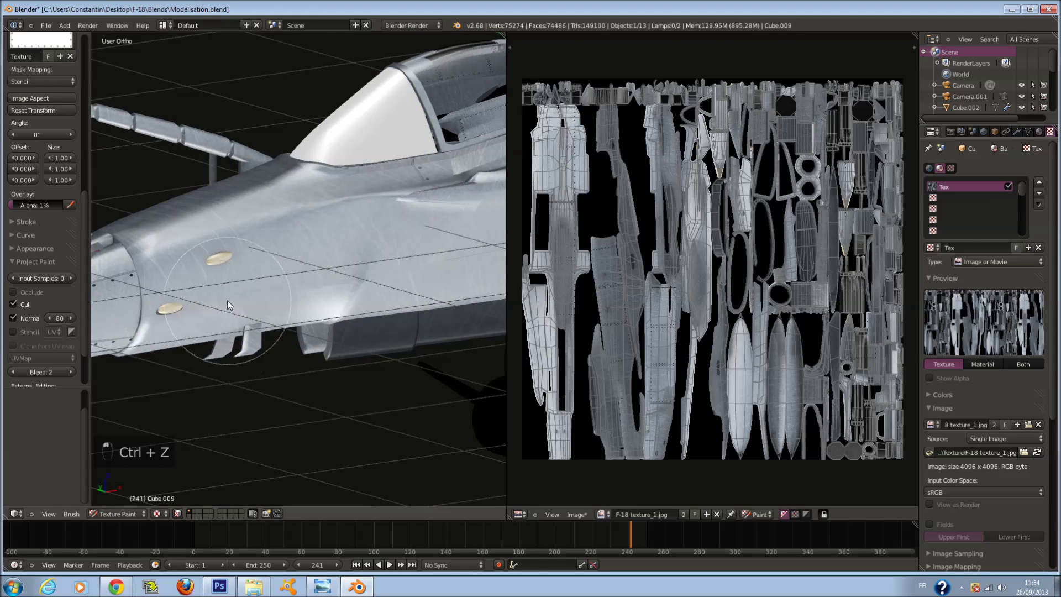
key(ctrl+z)
click(13, 318)
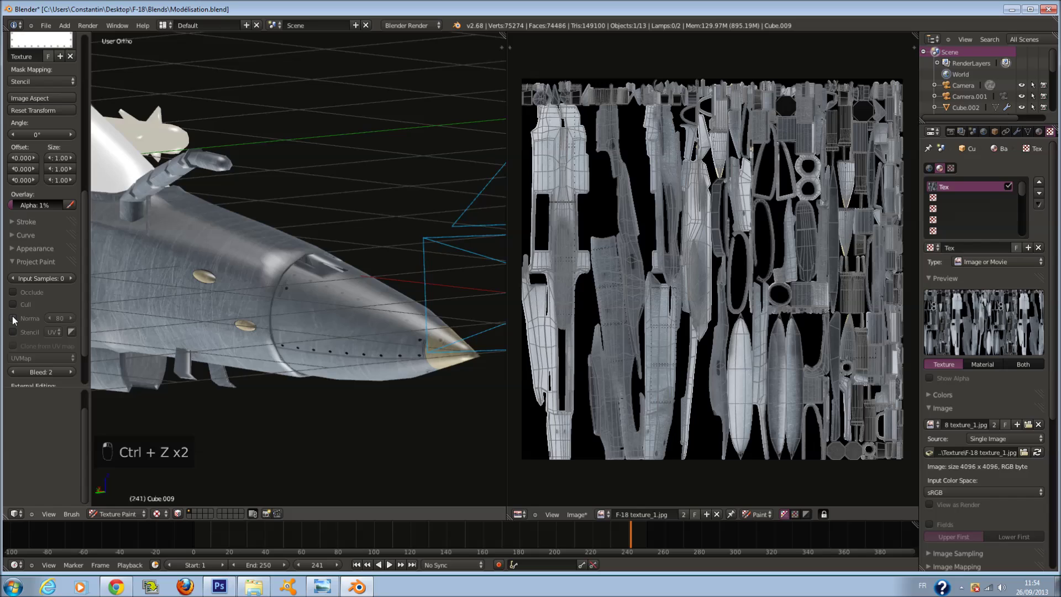
Check both sides of the fuselage for paint passing through, then undo the trial strokes.
scroll(396, 304, up, 3)
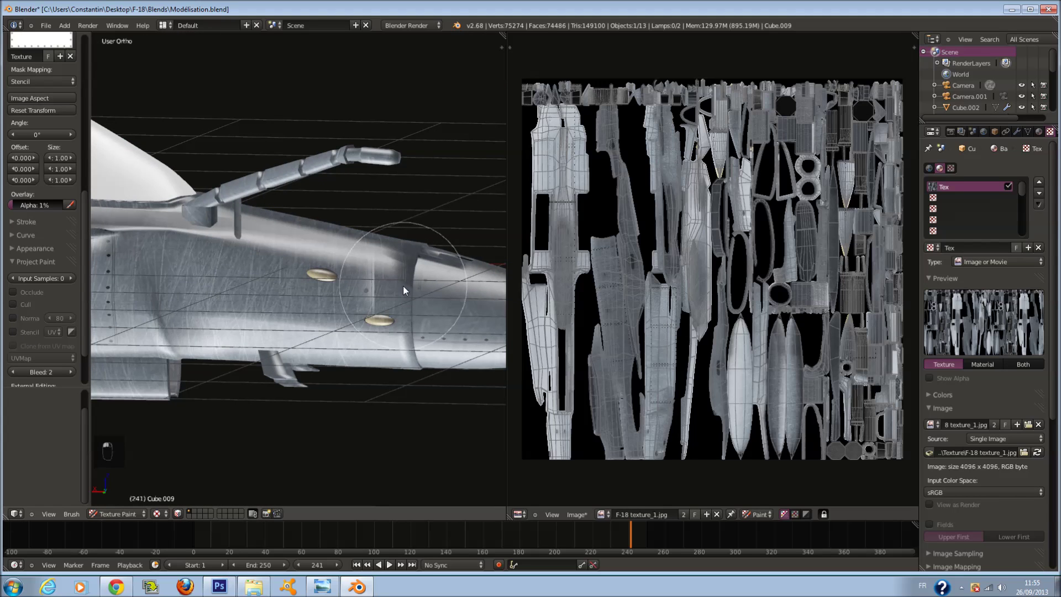
drag(346, 300, 173, 316)
key(ctrl+z)
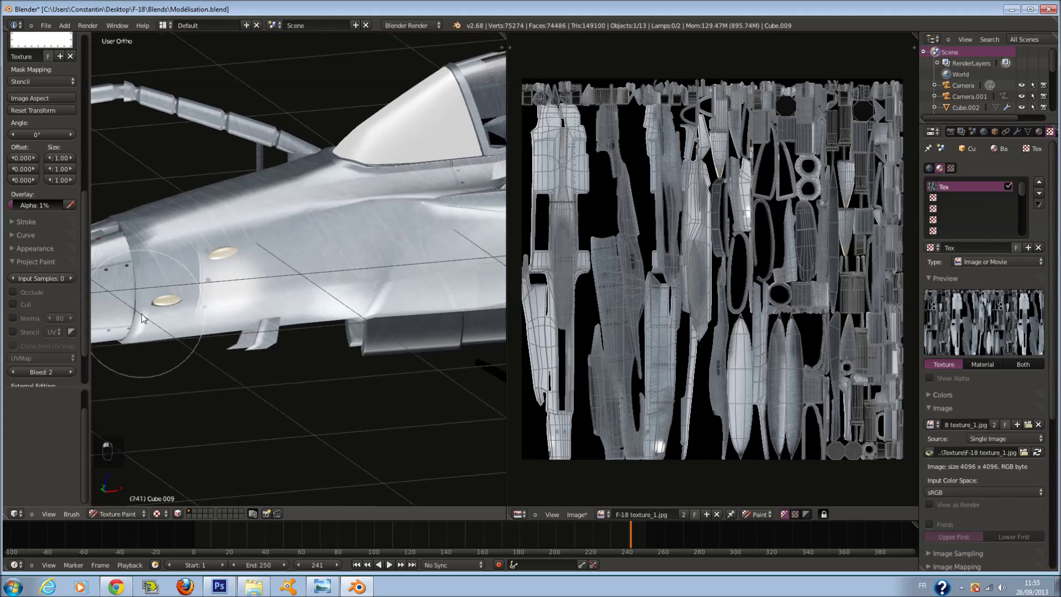
key(ctrl+z)
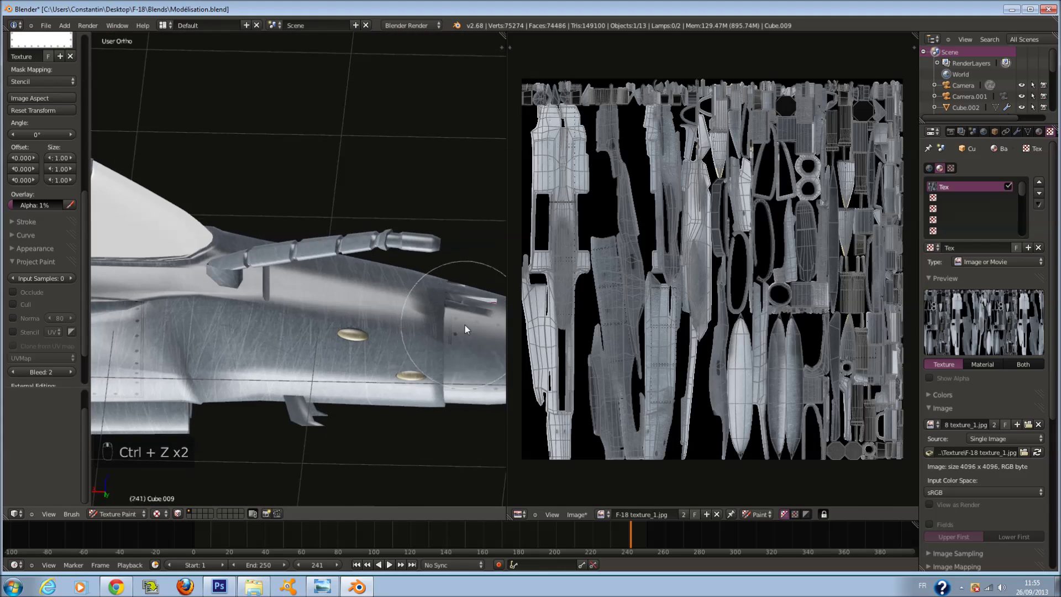
key(ctrl+z)
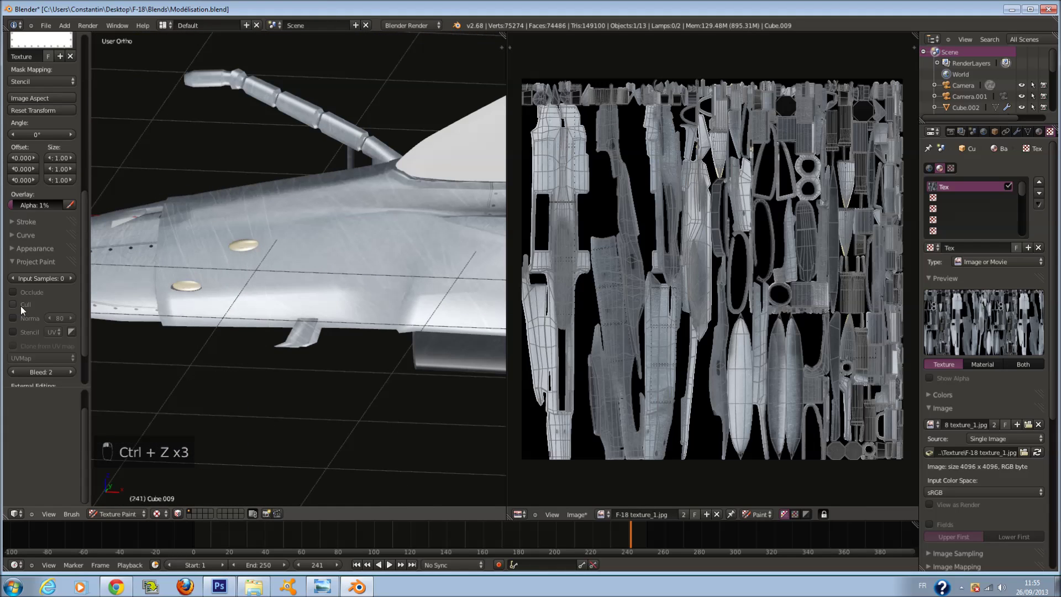
Set the mask mapping to Tiled, test it on the forward fuselage and undo the stroke in front view.
scroll(21, 306, up, 6)
click(58, 213)
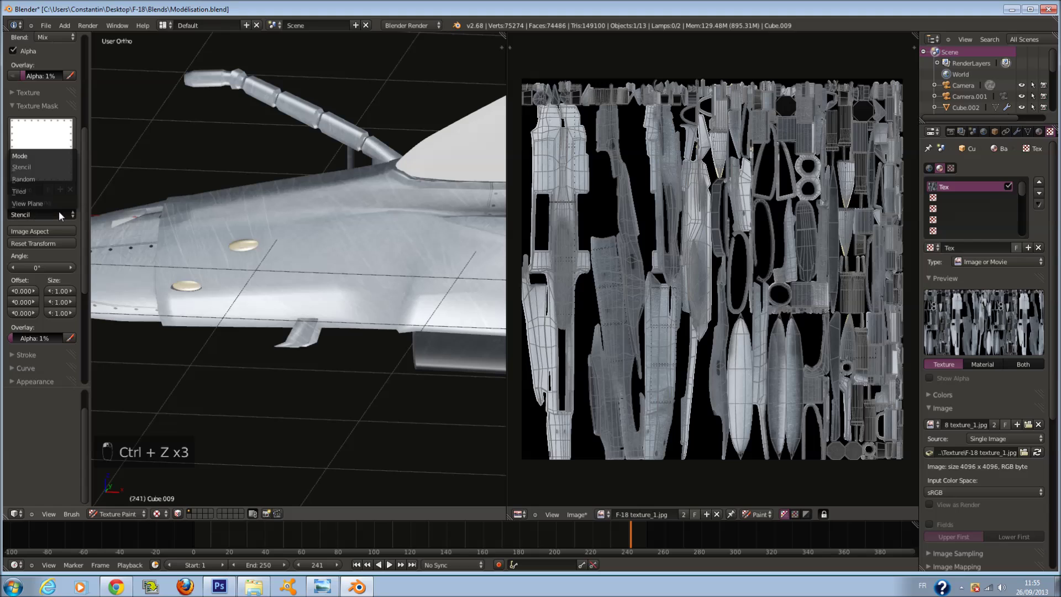
click(56, 192)
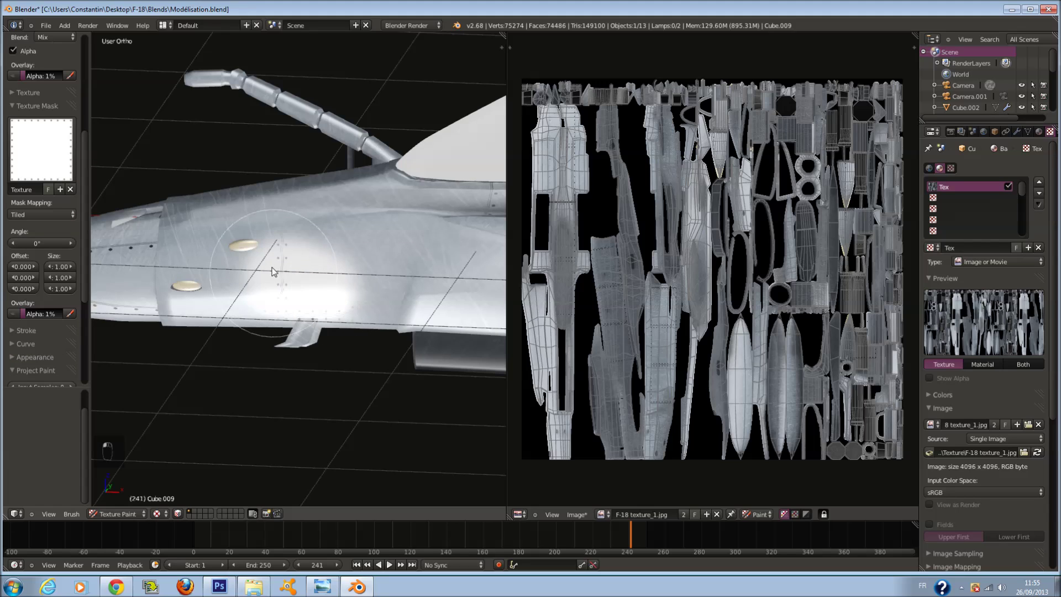
key(KP_1)
key(ctrl+z)
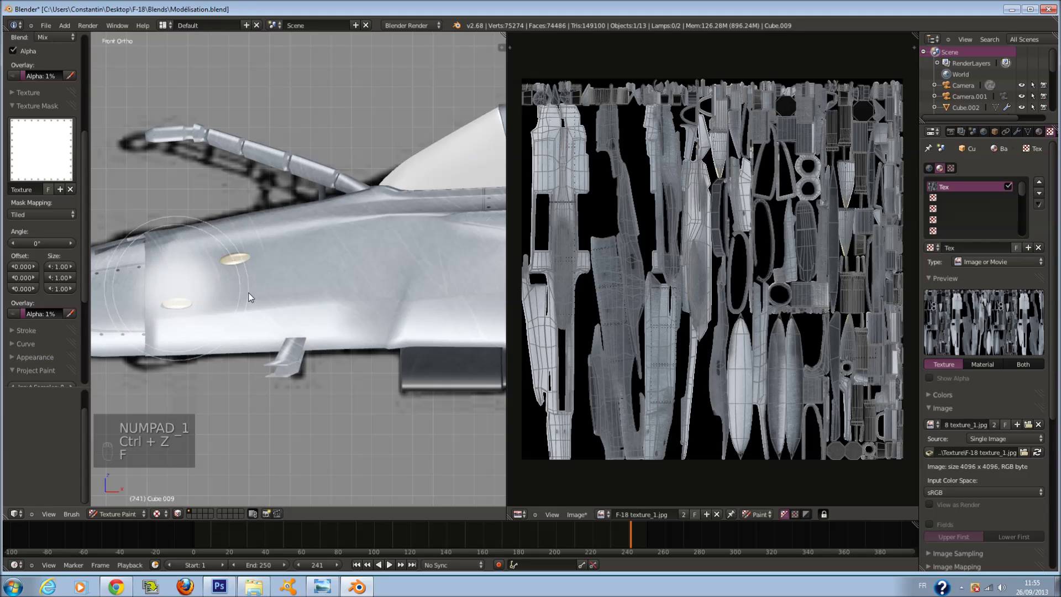
Enlarge the brush and try painting tiled rivet rows over the nose section, undoing the first stroke.
key(f)
click(344, 297)
drag(357, 273, 225, 272)
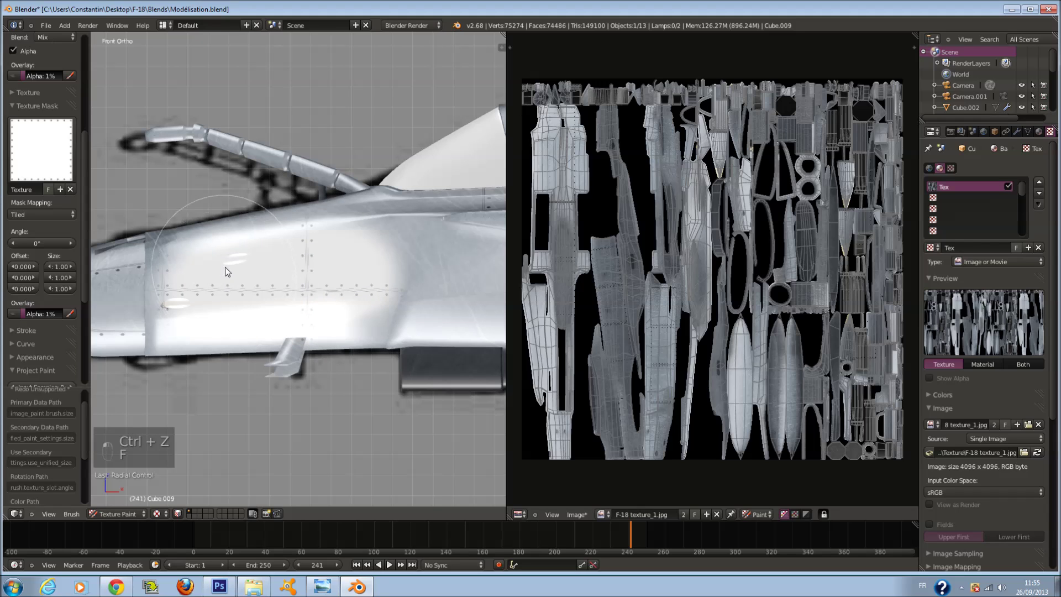
scroll(235, 265, up, 1)
key(ctrl+z)
mouse_move(177, 270)
mouse_down()
mouse_move(176, 314)
mouse_move(342, 234)
mouse_up()
scroll(380, 288, down, 3)
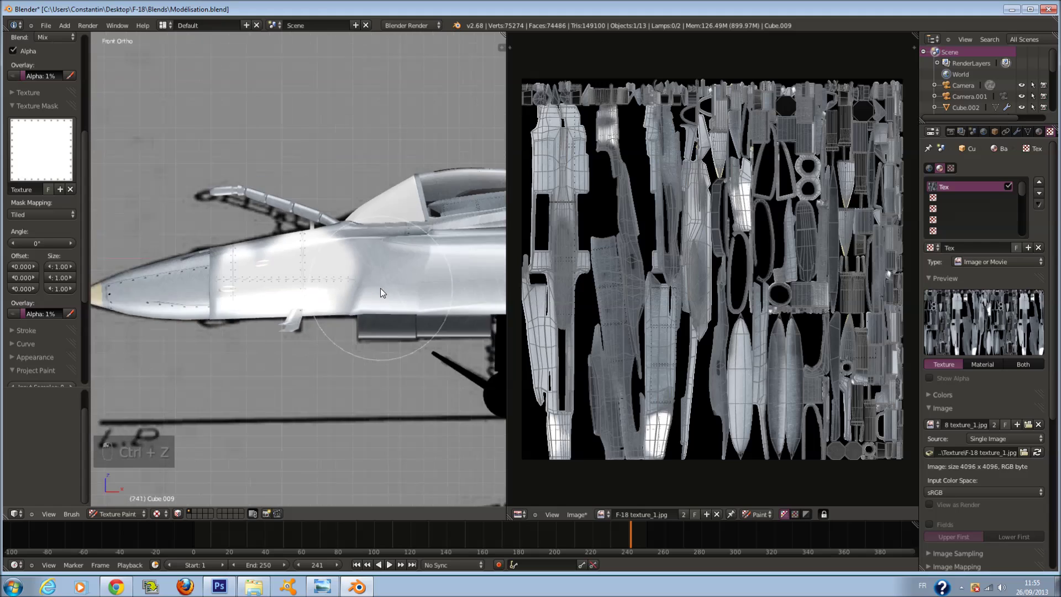
Readjust the brush radius, extend the tiled rivet rows along the fuselage below the cockpit and undo the painting.
scroll(307, 280, up, 1)
key(f)
click(301, 281)
drag(301, 280, 475, 275)
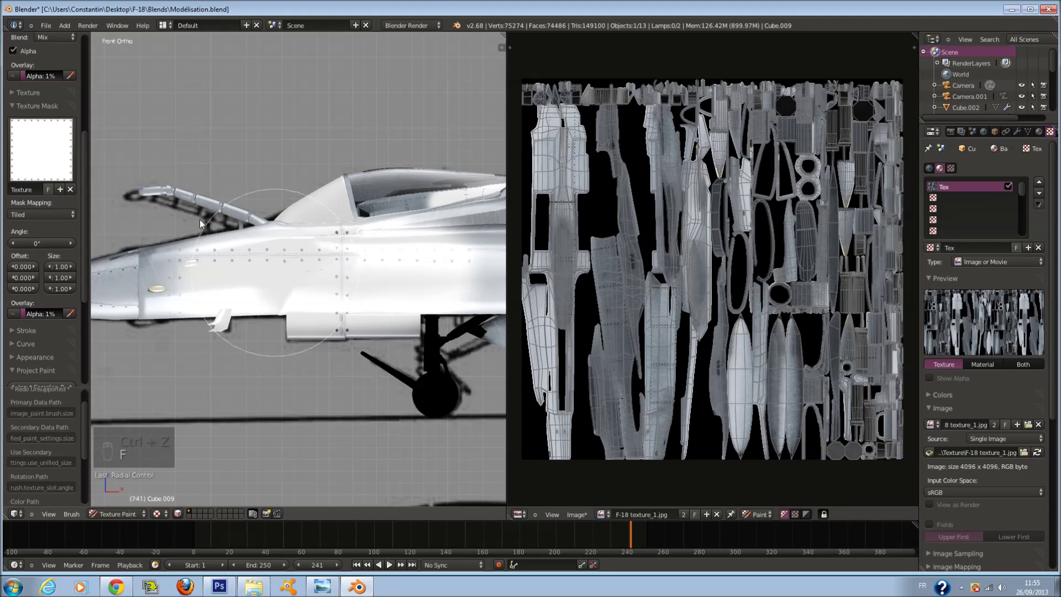
key(ctrl+z)
scroll(232, 172, down, 1)
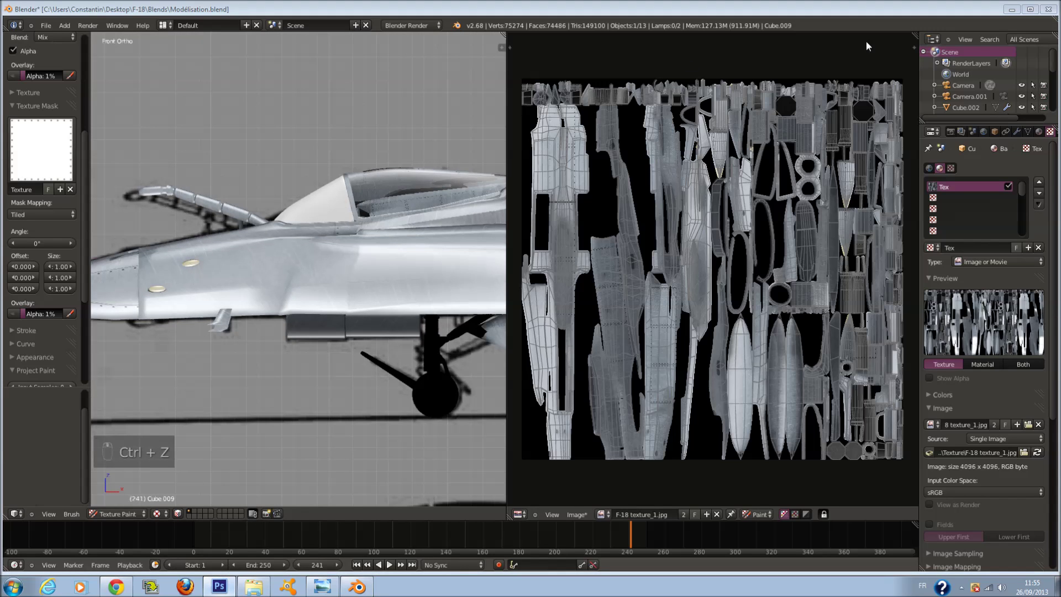
Minimize the Blender window.
click(1014, 10)
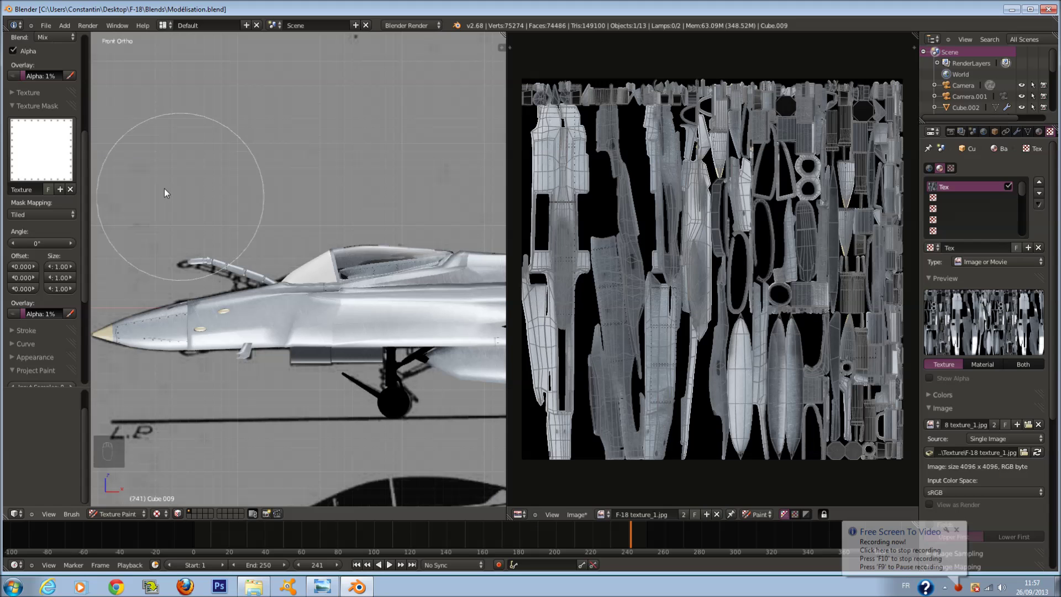
Reselect Texture as the mask texture and also assign it as the TexDraw brush's own texture.
click(951, 167)
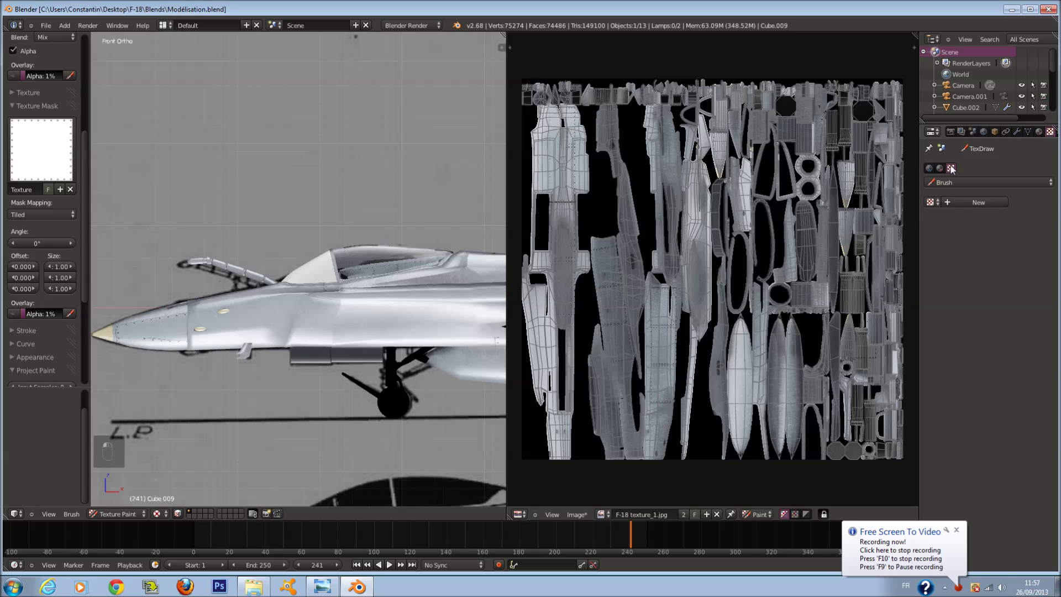
click(70, 176)
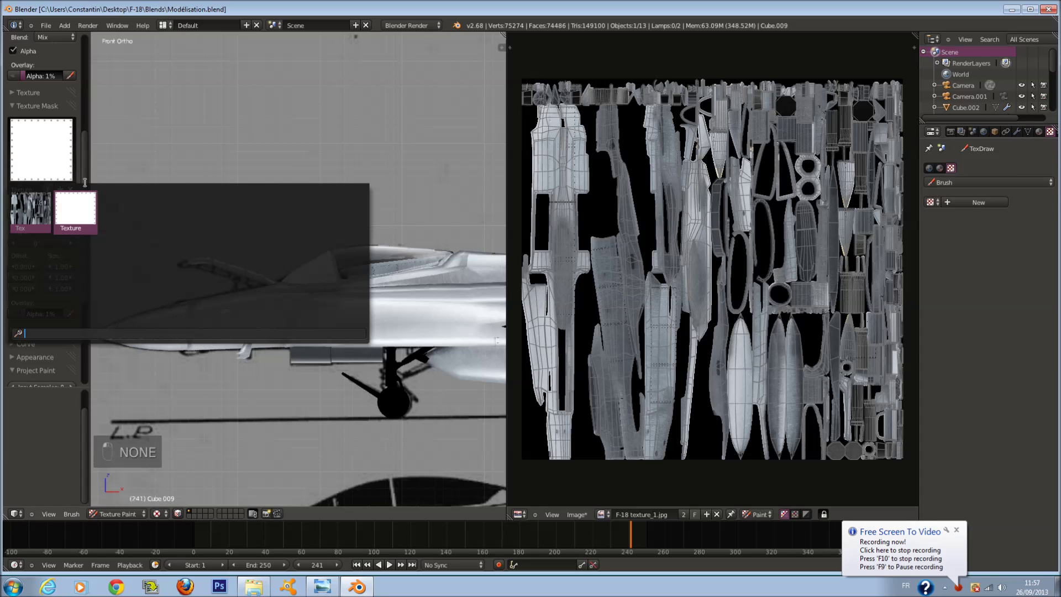
click(75, 210)
click(932, 202)
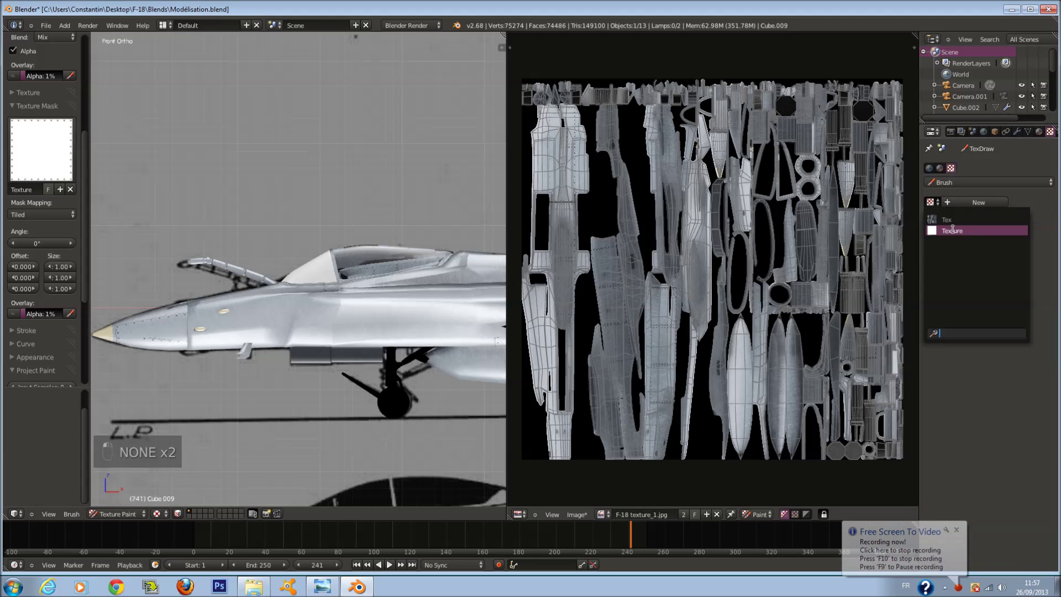
click(951, 231)
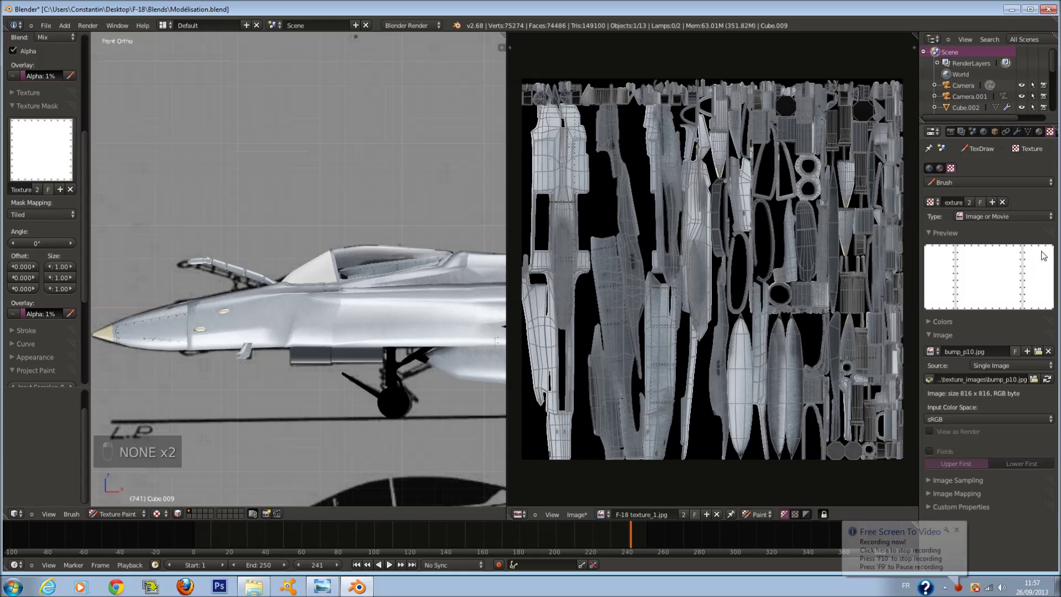
Replace the brush texture's image with bump_p10.png from the texture_images folder.
click(1038, 352)
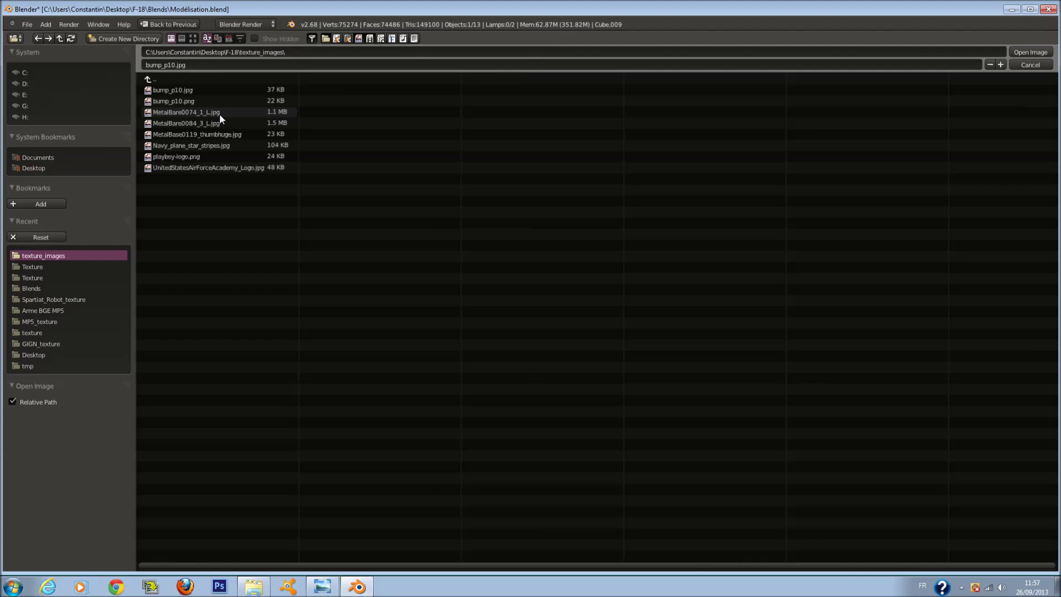
click(248, 101)
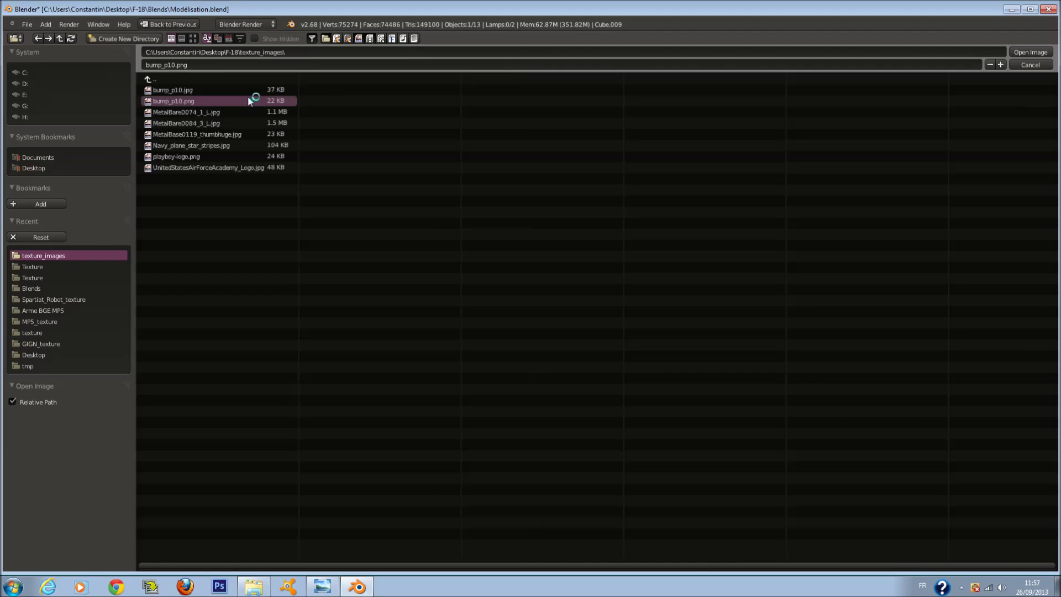
click(1027, 52)
Shrink the brush and place the rivet stencil over the nose section with the two oval lights.
scroll(343, 319, up, 2)
scroll(325, 322, up, 3)
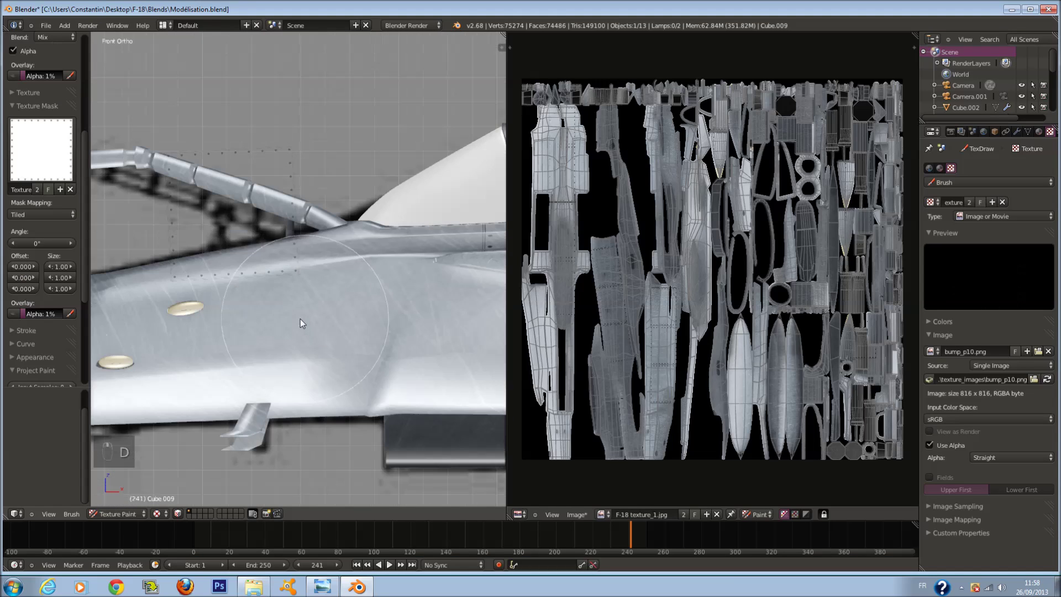
key(f)
click(217, 330)
scroll(292, 183, down, 3)
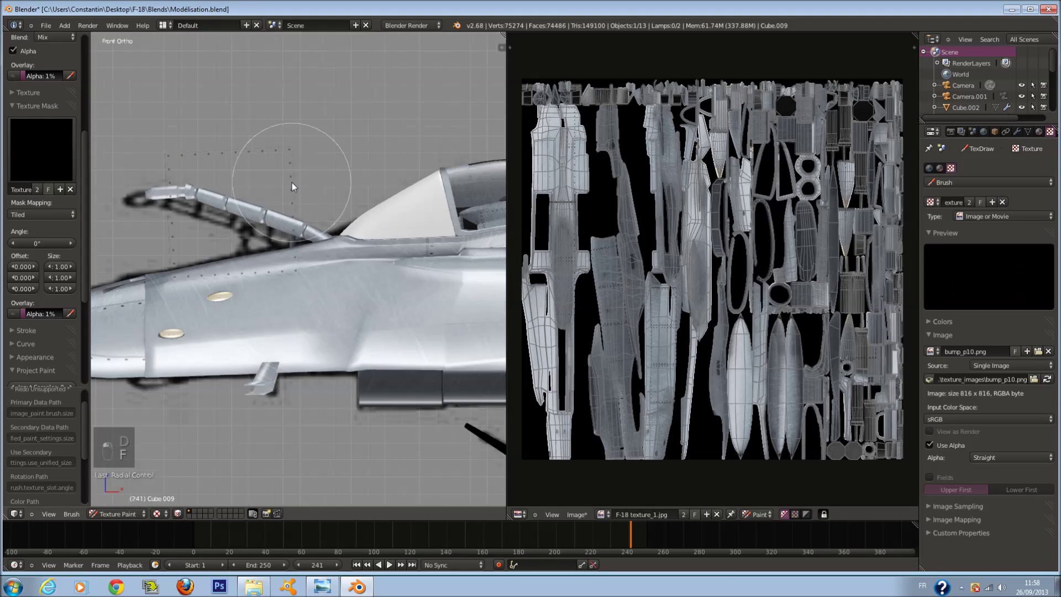
scroll(282, 138, up, 4)
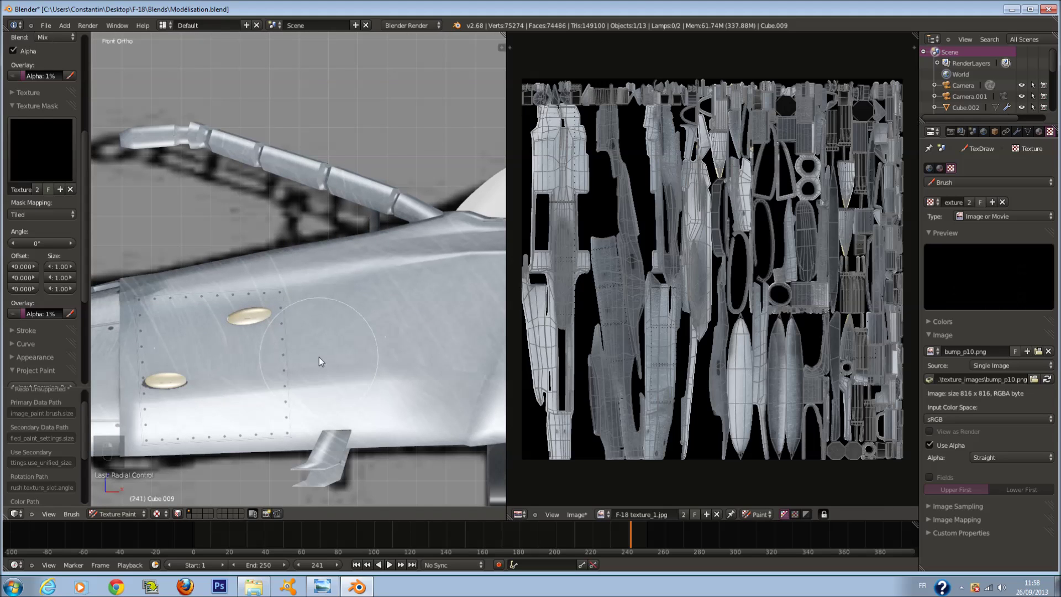
Check the F/A-18C Hornet reference photo in Windows Photo Viewer and return to Blender.
click(334, 587)
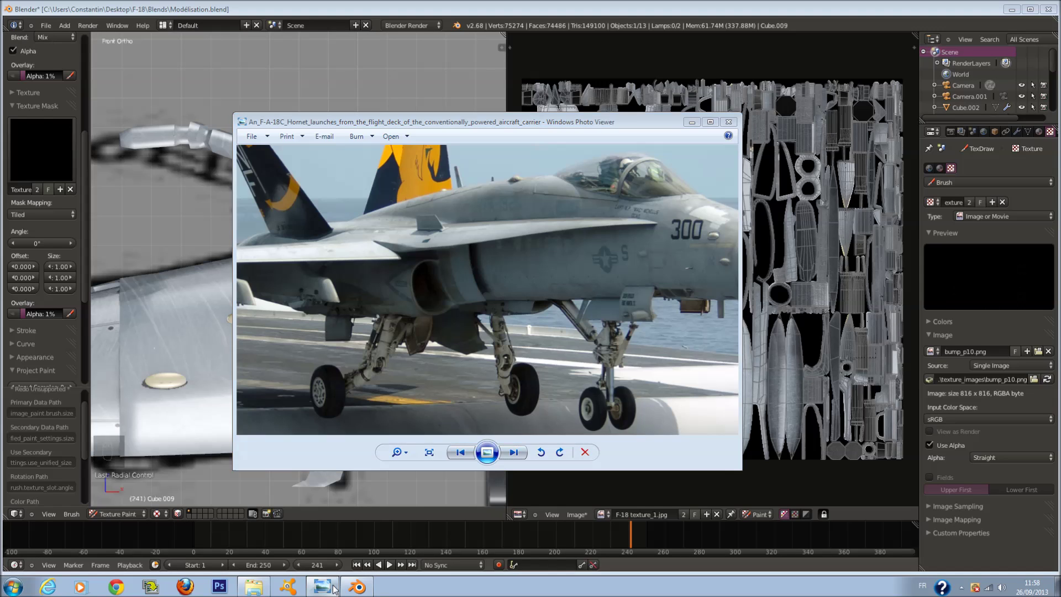
click(335, 588)
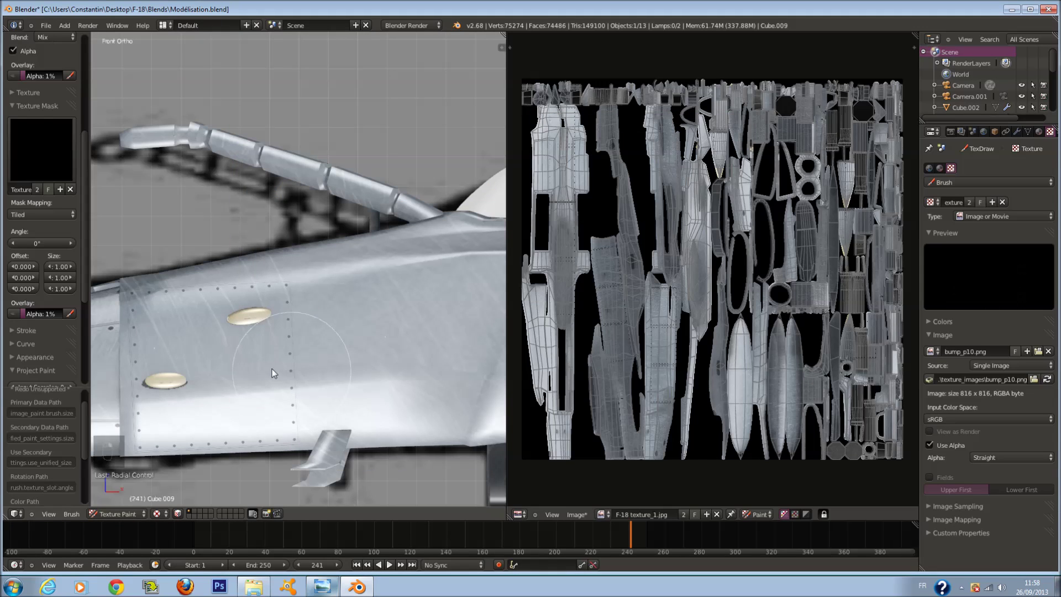
Try the rivet stencil around the two oval lights with brush radius 80 and undo the last stroke.
click(248, 361)
key(f)
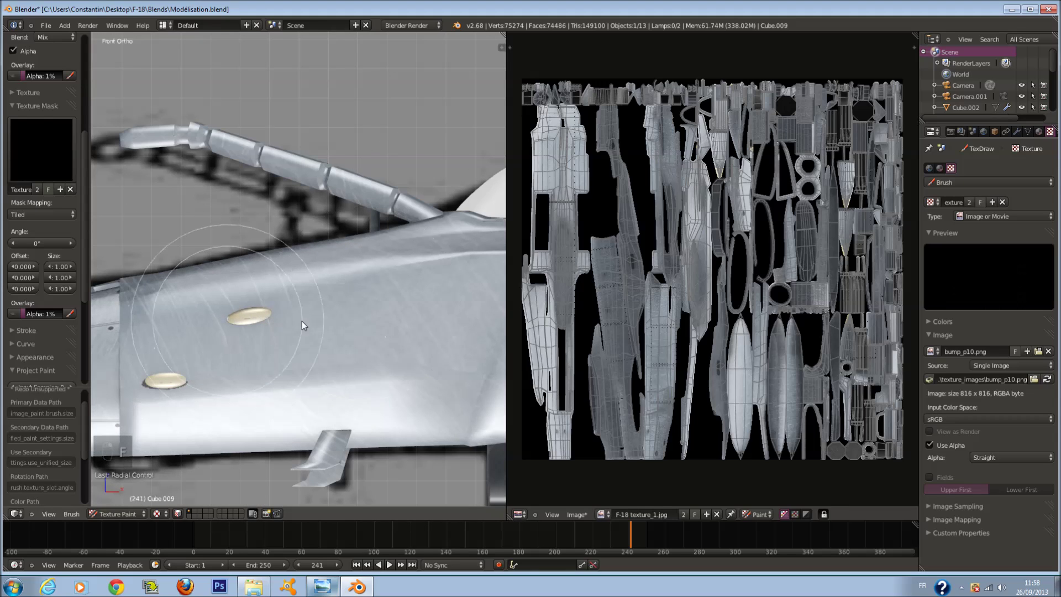
click(272, 320)
scroll(52, 116, up, 5)
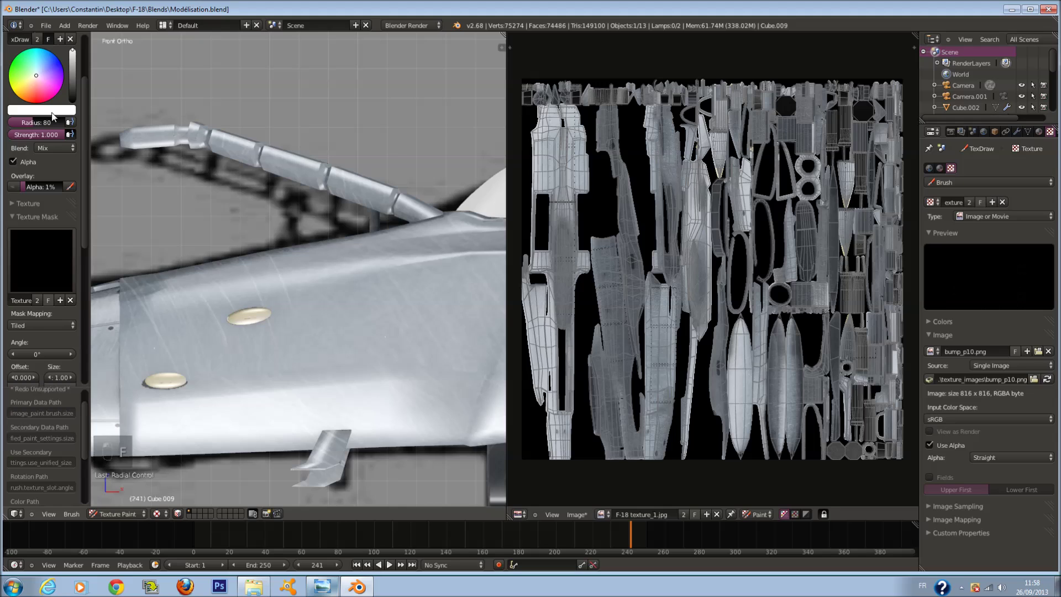
scroll(301, 295, down, 1)
scroll(303, 294, up, 1)
scroll(360, 317, up, 1)
key(ctrl+z)
scroll(352, 329, down, 2)
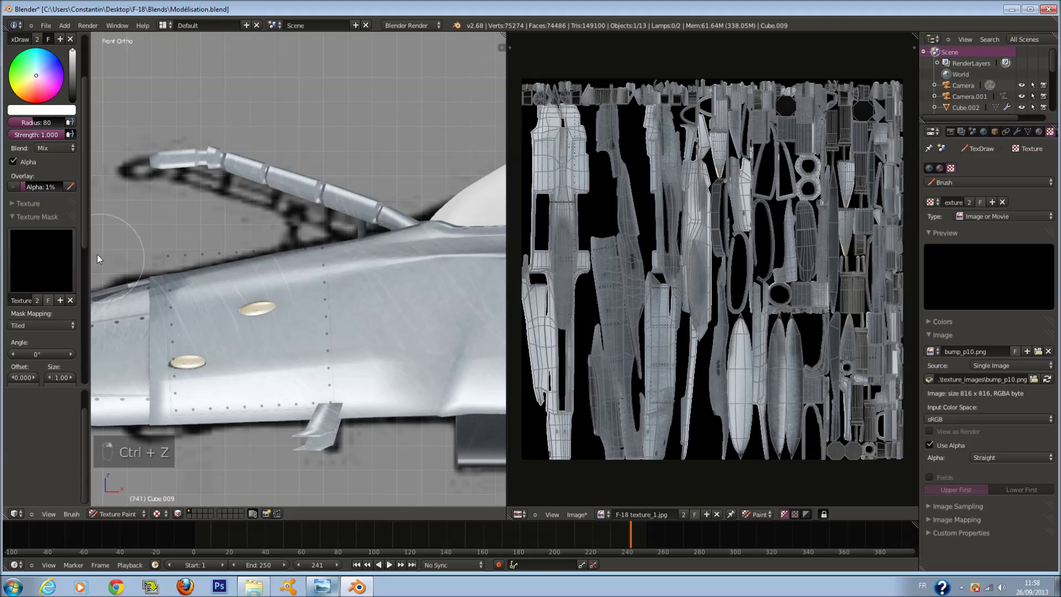
Expand the brush's Texture settings and check the textures available for the brush and mask slots.
click(46, 206)
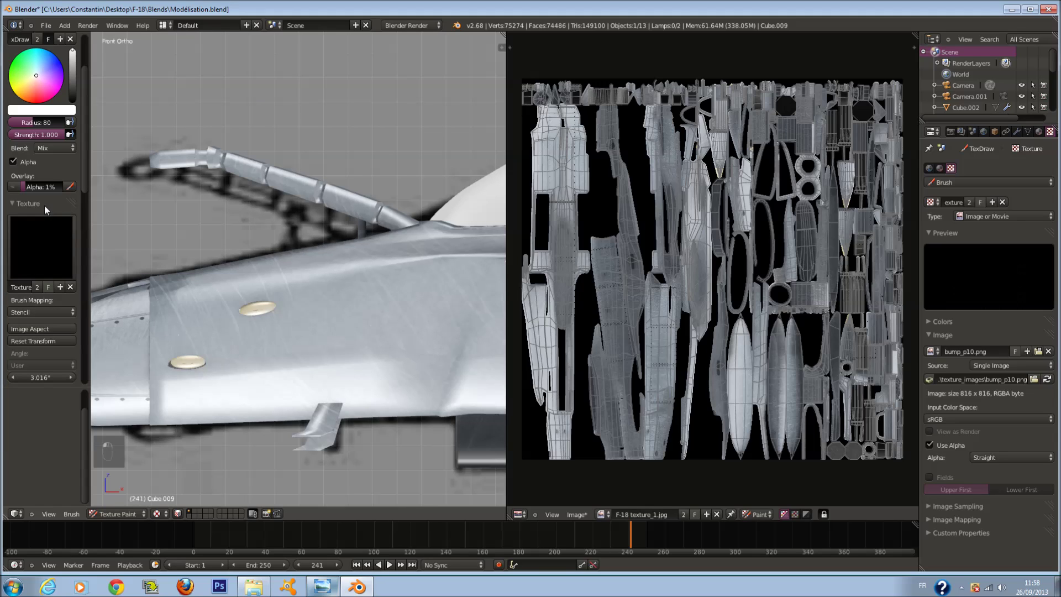
click(38, 229)
scroll(58, 148, down, 10)
click(46, 224)
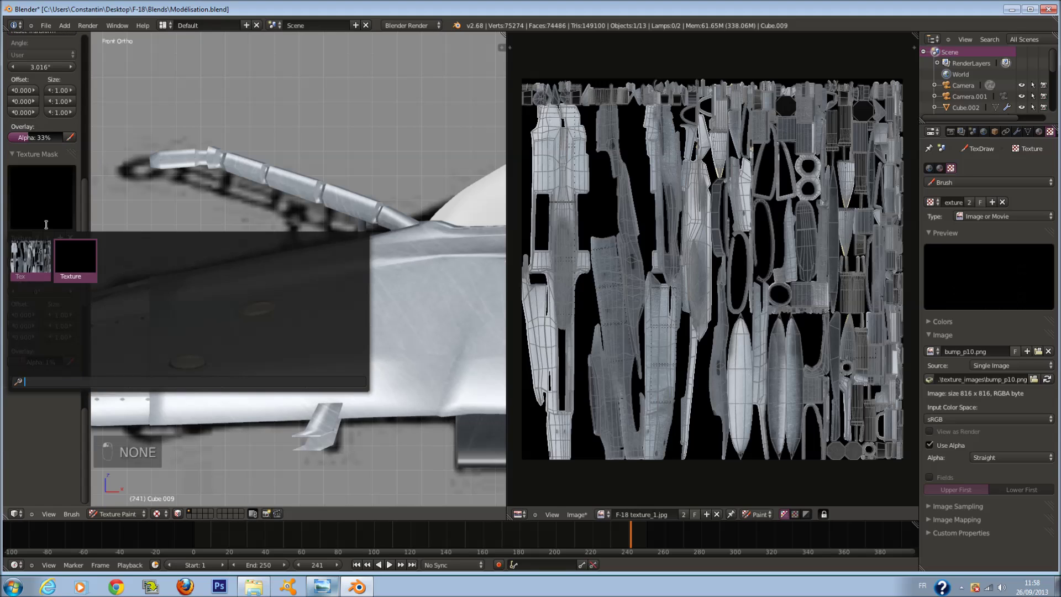
Reselect bump_p10.png as the source file of the brush texture's image.
click(1034, 380)
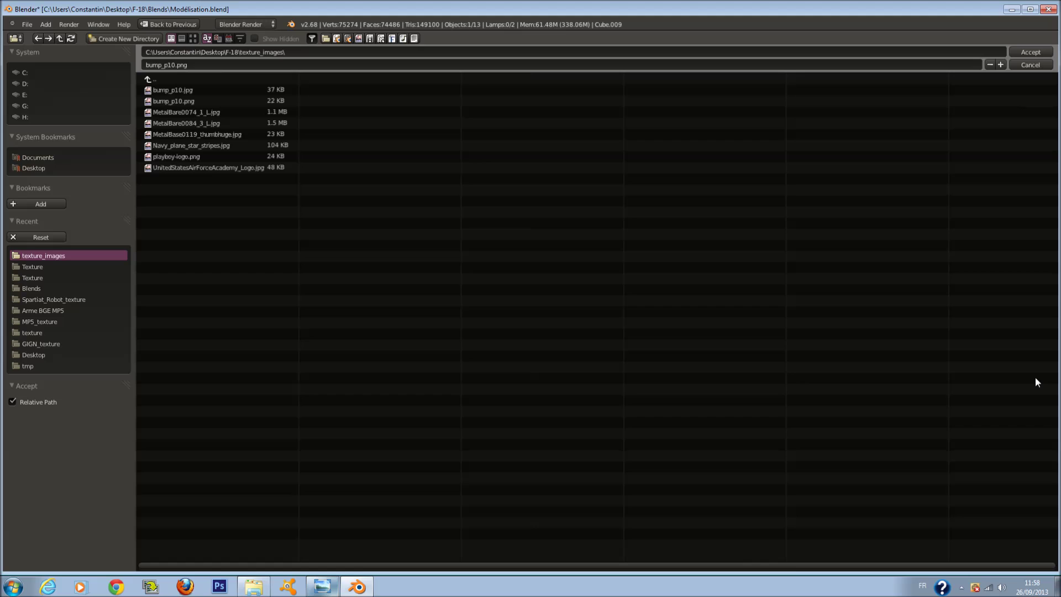
click(230, 94)
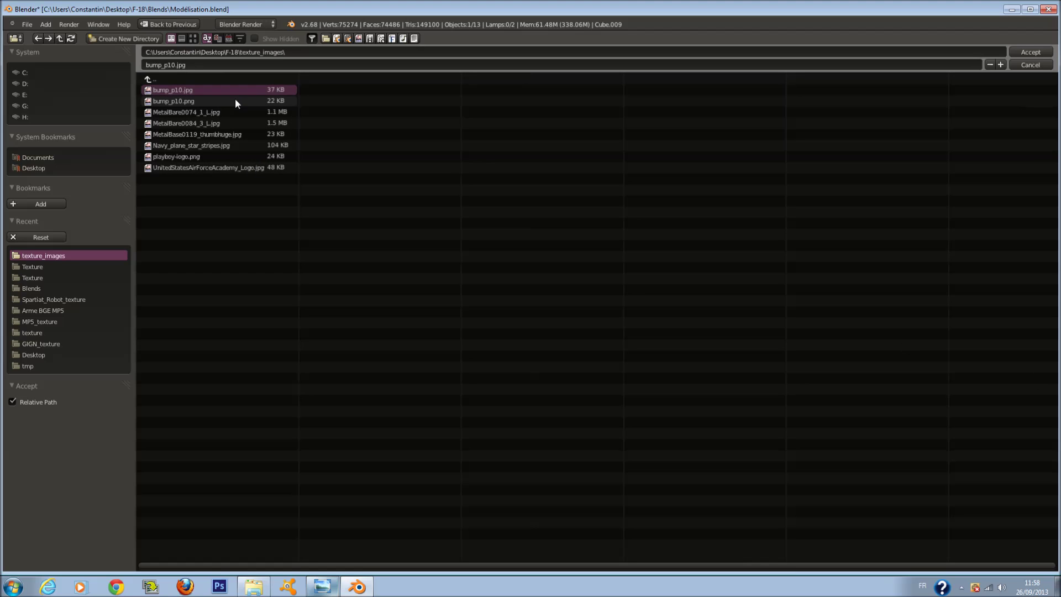
click(235, 99)
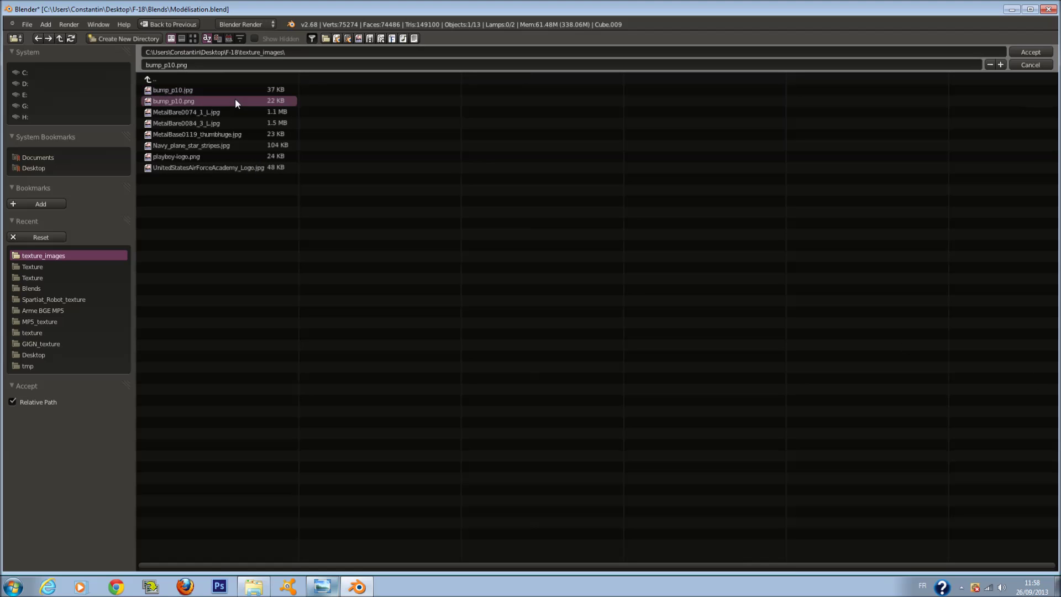
click(1023, 54)
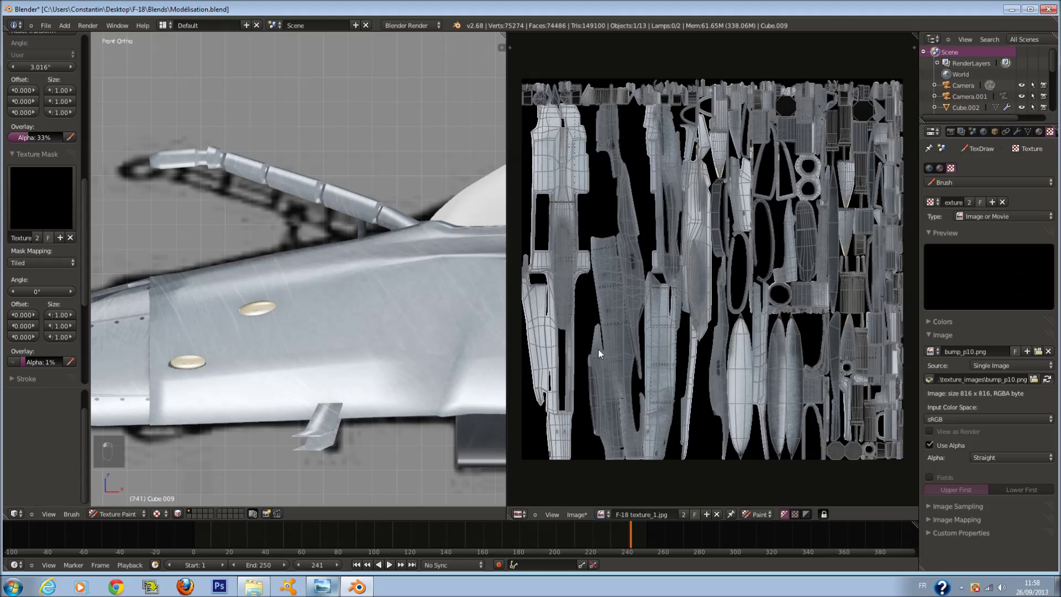
Reduce the brush radius to 45 and recheck the brush texture choices.
key(f)
click(333, 303)
scroll(25, 100, up, 10)
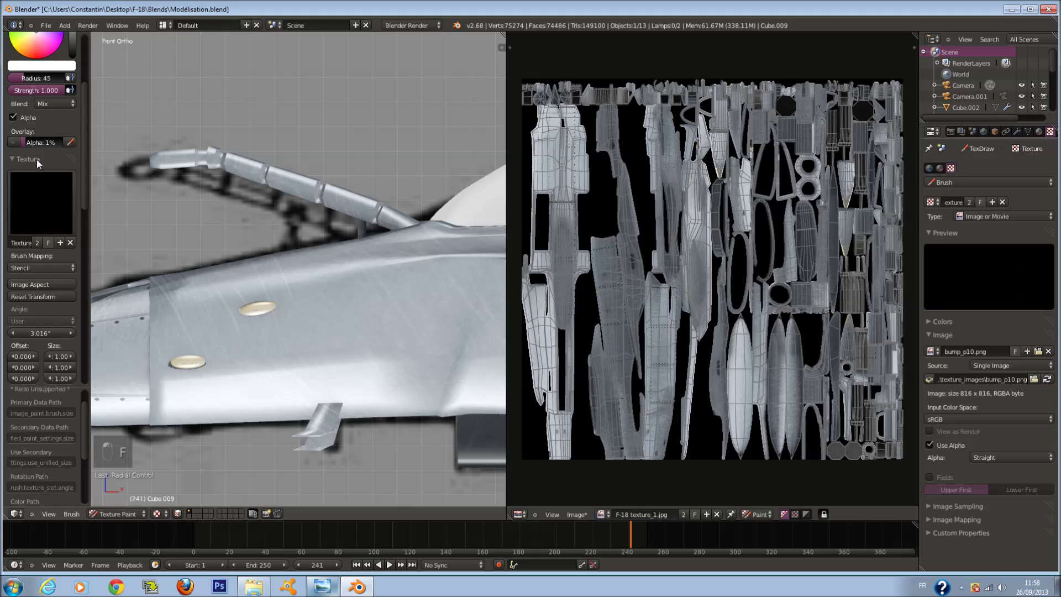
click(42, 198)
click(73, 257)
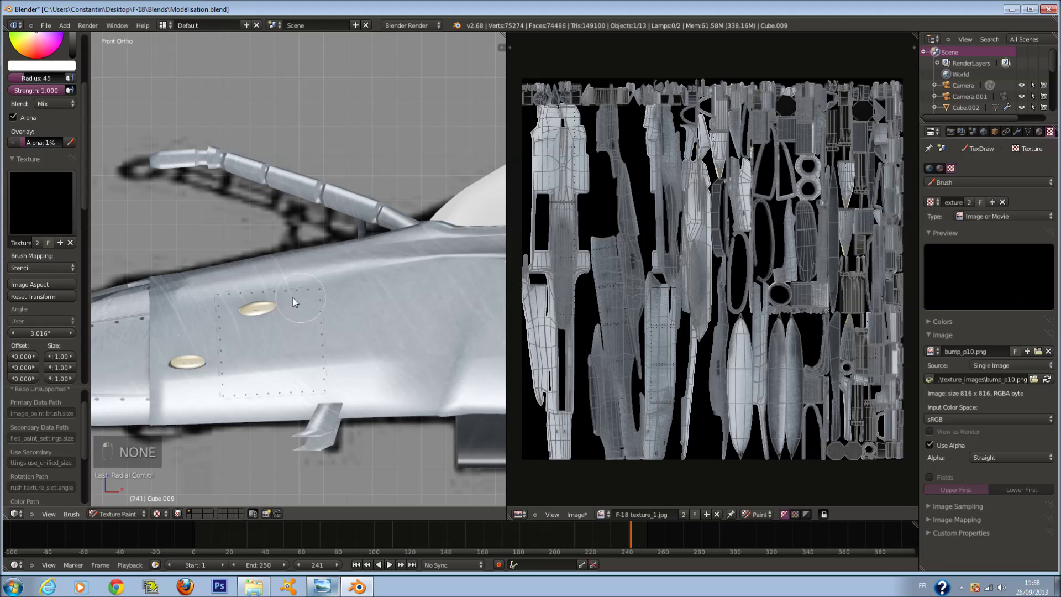
Enlarge the brush radius to 176 so it covers the rivet stencil on the nose section.
scroll(50, 69, up, 2)
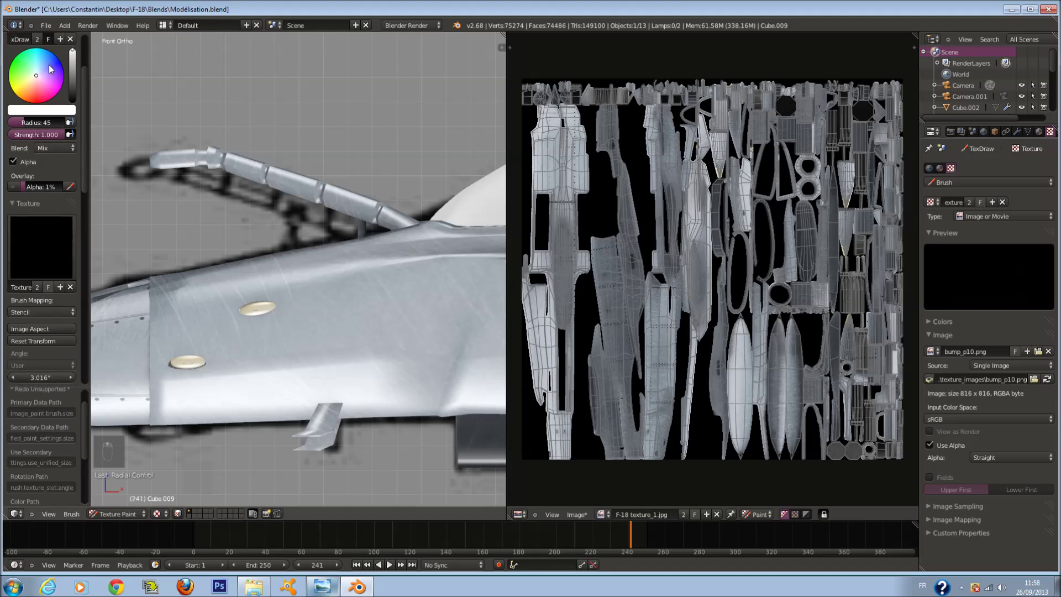
scroll(49, 69, up, 1)
key(f)
click(383, 365)
scroll(296, 319, down, 3)
scroll(296, 319, up, 2)
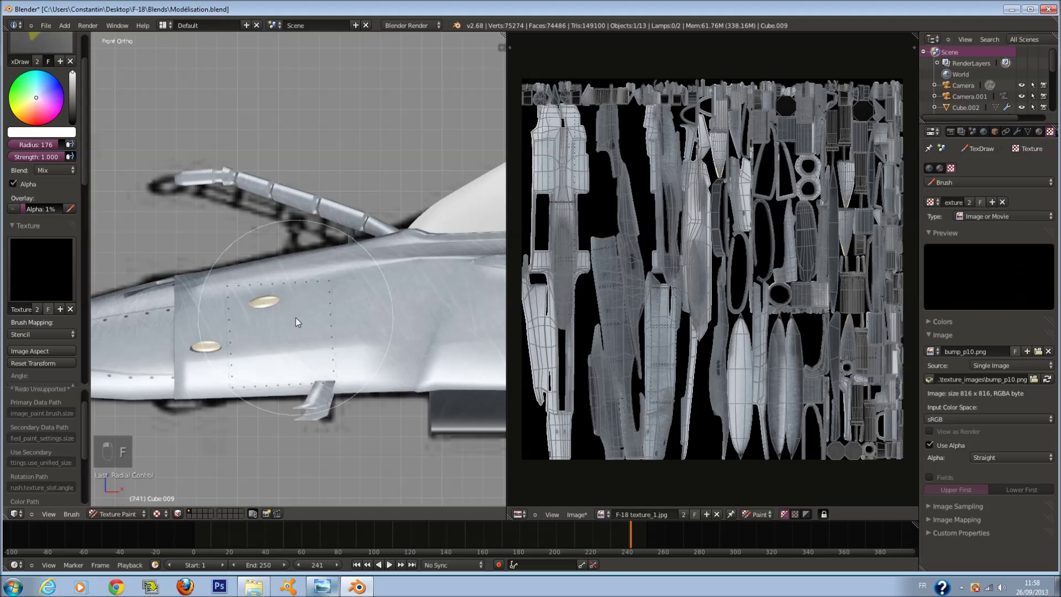
scroll(690, 352, up, 4)
scroll(690, 351, up, 1)
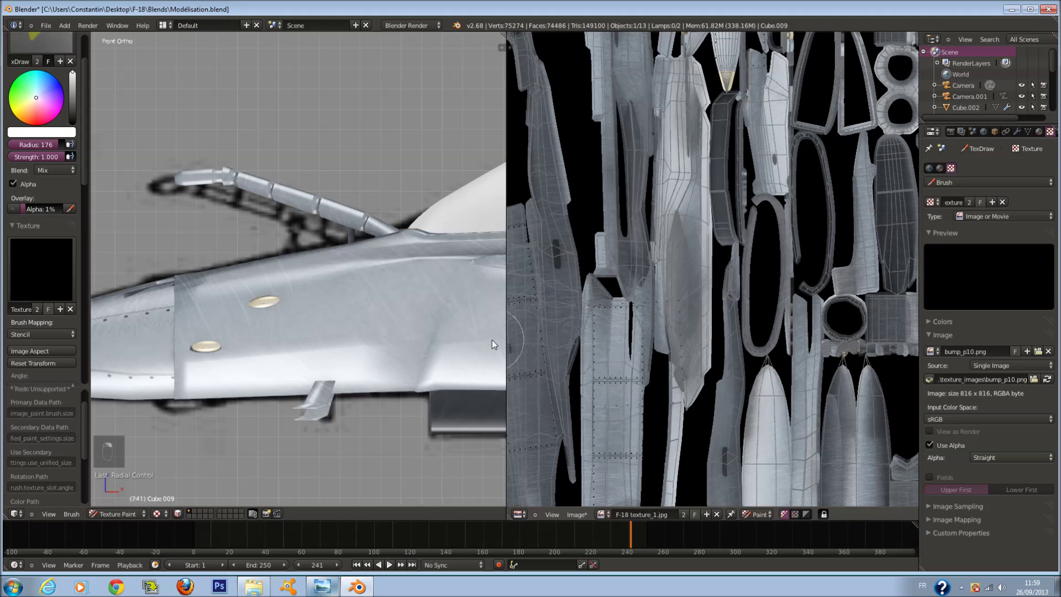
mouse_move(716, 380)
mouse_down()
mouse_move(758, 337)
mouse_move(777, 225)
mouse_up()
key(f)
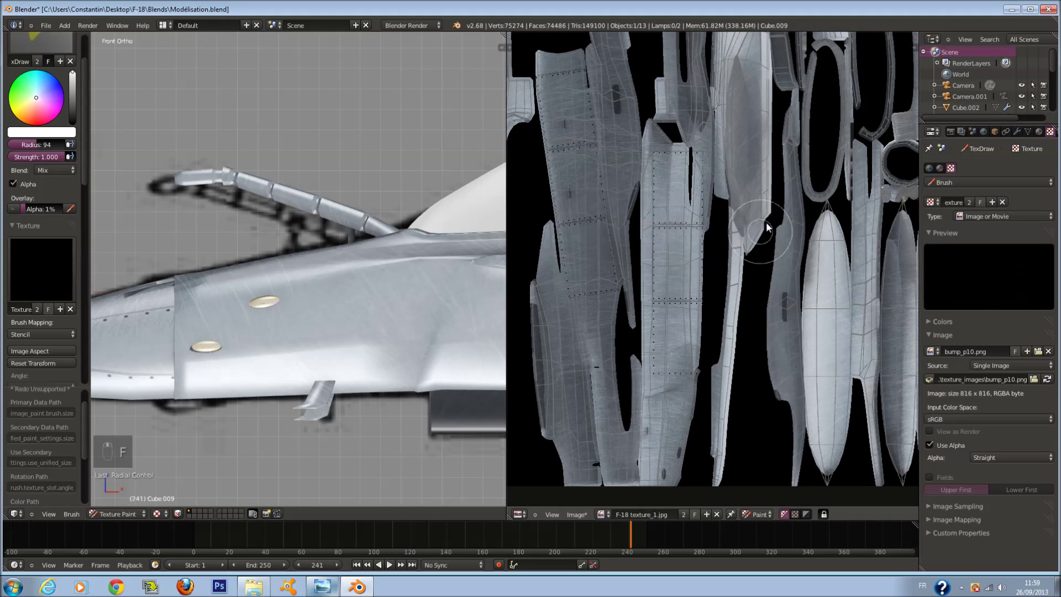
right_click(777, 234)
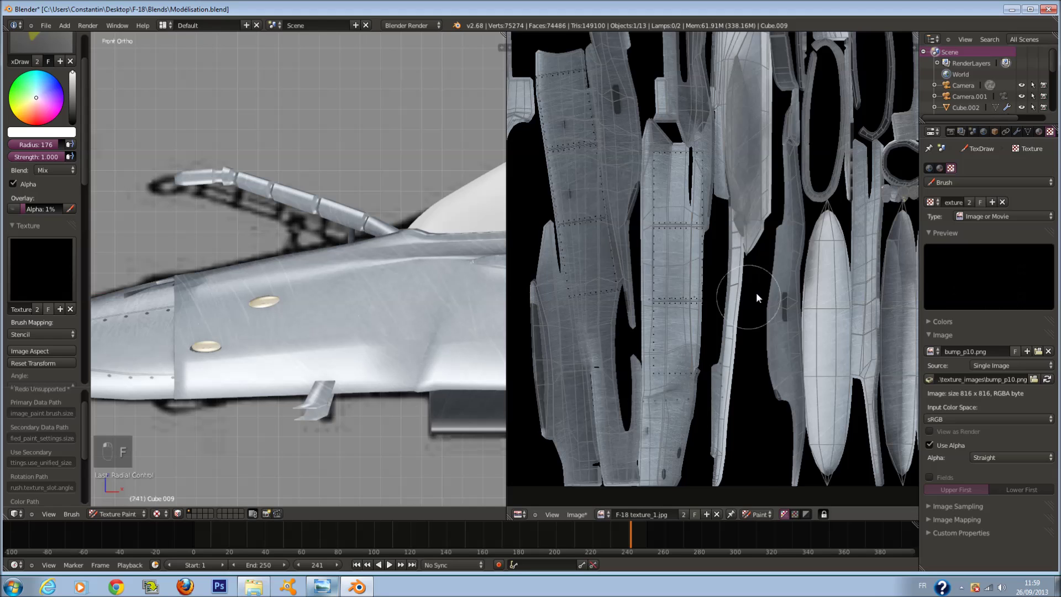
Try painting rivets on the wide fuselage piece in F-18 texture_1.jpg and undo the stroke.
key(Home)
scroll(580, 191, up, 3)
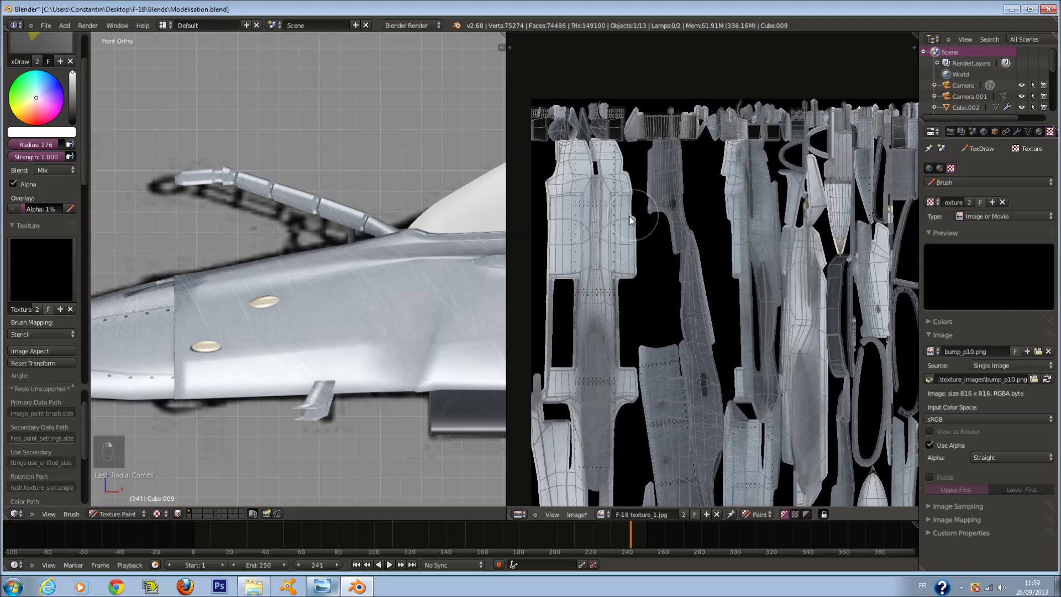
scroll(651, 226, up, 3)
scroll(787, 271, up, 3)
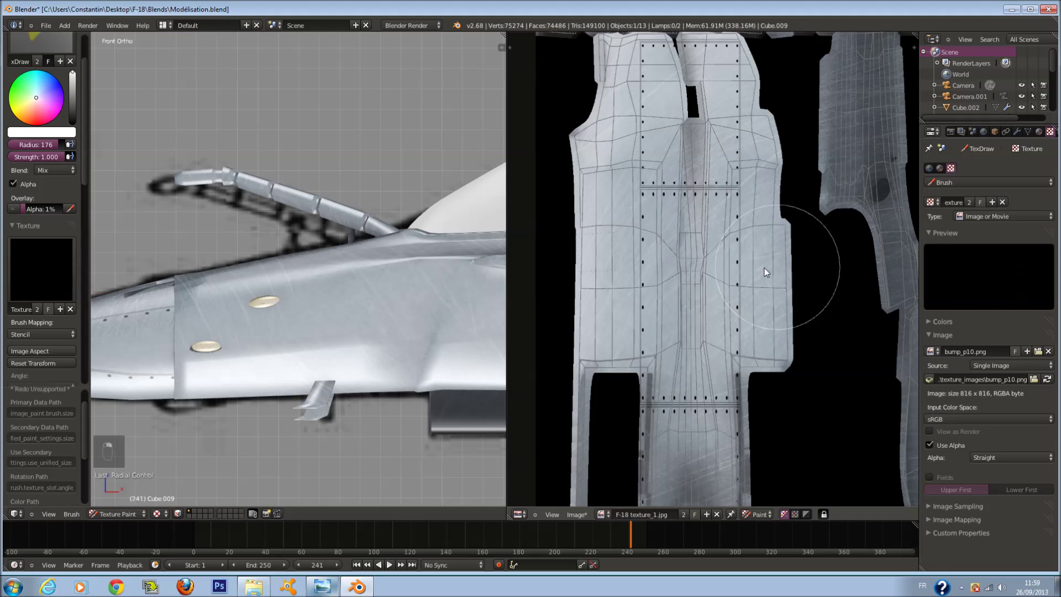
mouse_move(741, 265)
mouse_down()
mouse_move(682, 271)
mouse_move(719, 287)
mouse_up()
key(ctrl+z)
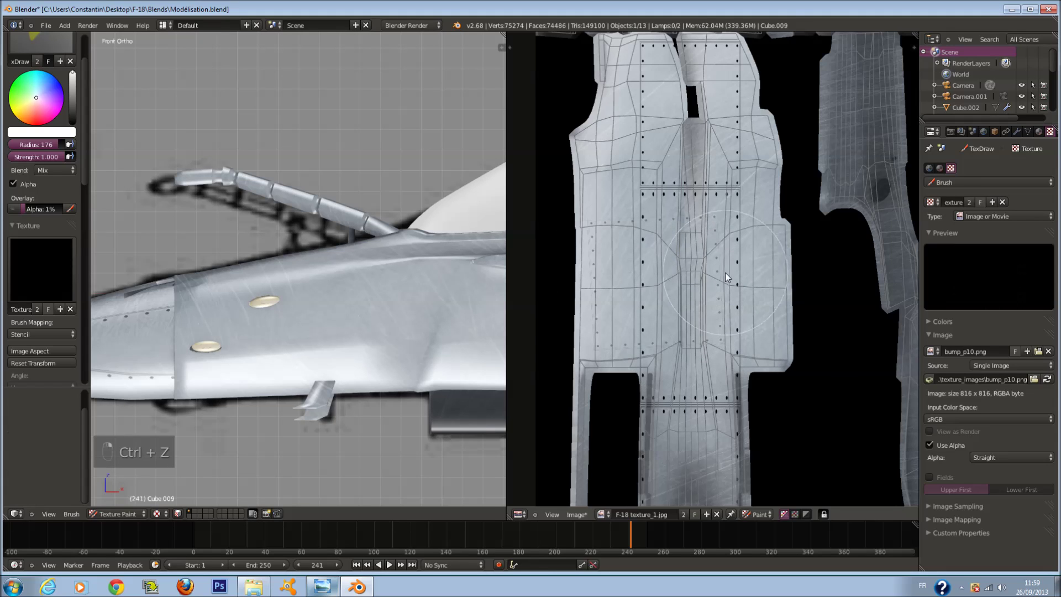
Collapse the brush's Texture settings and remove the texture from the Texture Mask slot.
scroll(100, 201, down, 1)
scroll(55, 260, down, 2)
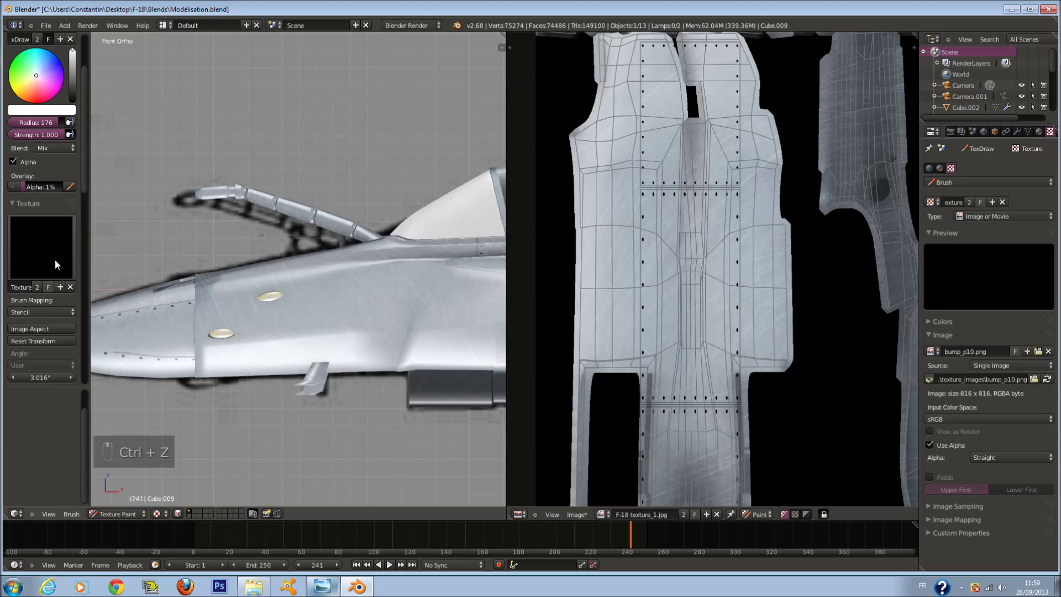
scroll(55, 260, down, 4)
scroll(62, 292, up, 2)
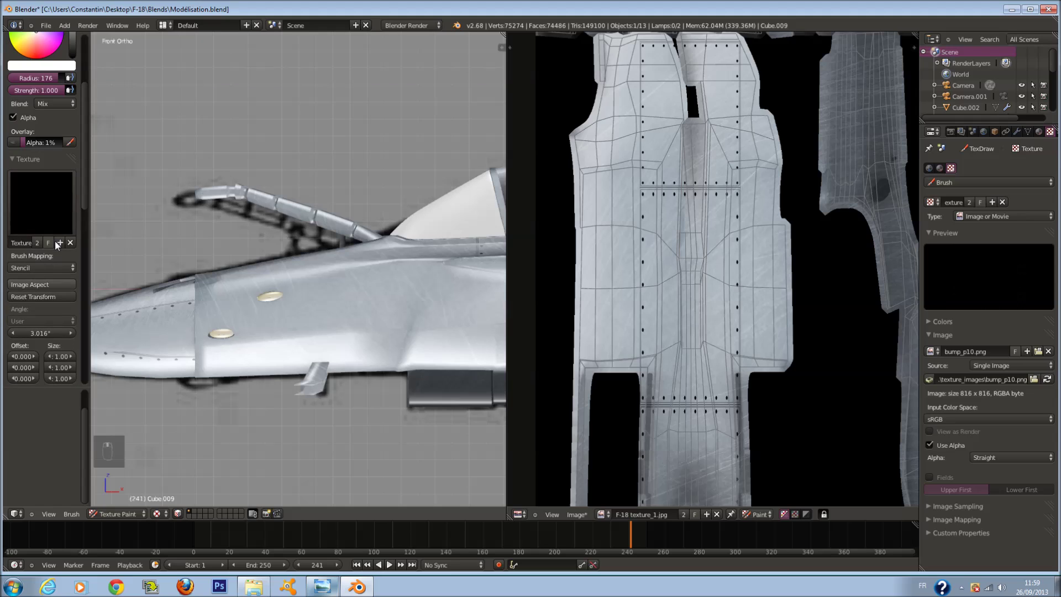
click(40, 160)
click(44, 172)
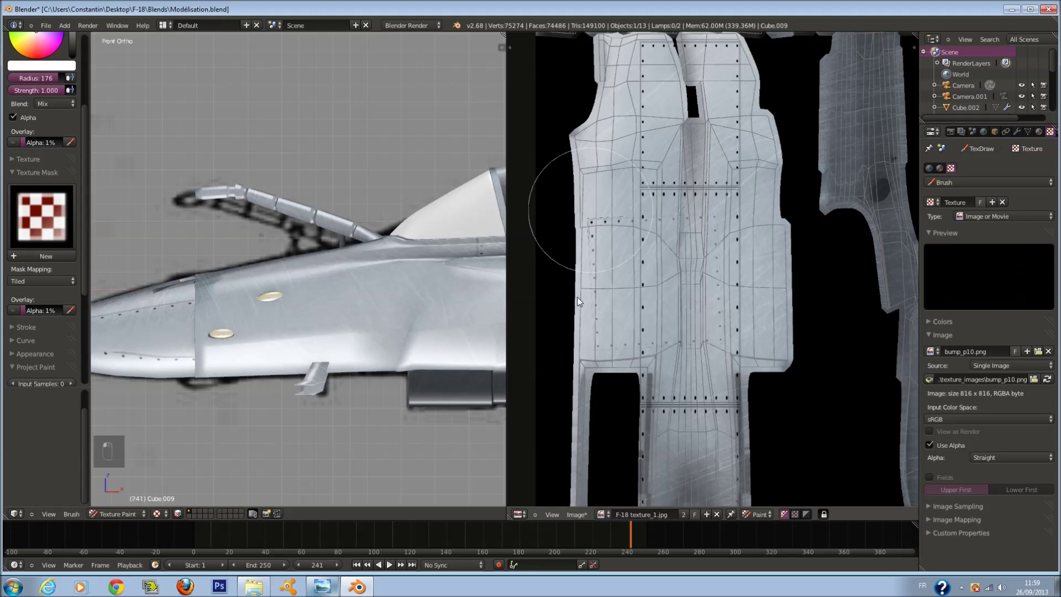
Undo the test strokes and paint the stencilled rivet rectangle around the two oval lights on the nose section.
key(ctrl+z)
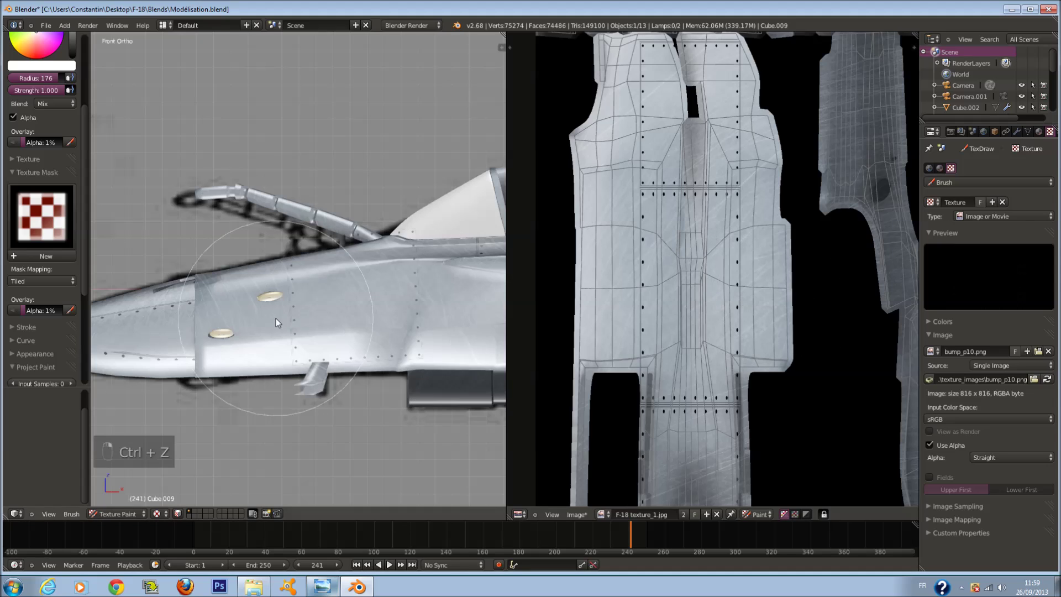
scroll(315, 332, up, 2)
key(ctrl+z)
click(250, 344)
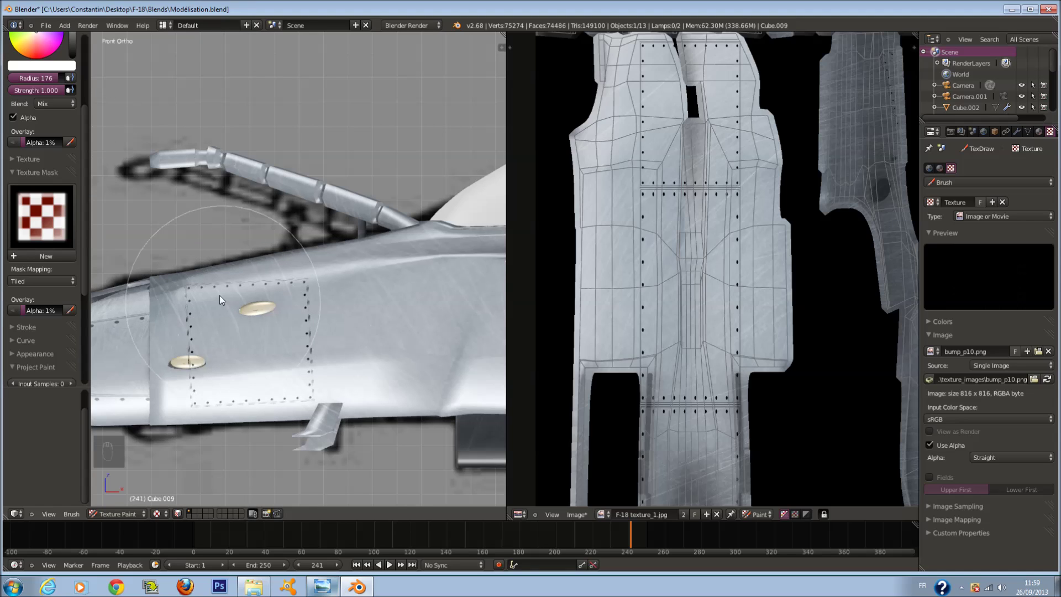
Expand the brush's Curve settings and reduce the brush radius for painting the rivet stencil in smaller passes.
scroll(55, 304, down, 5)
click(34, 229)
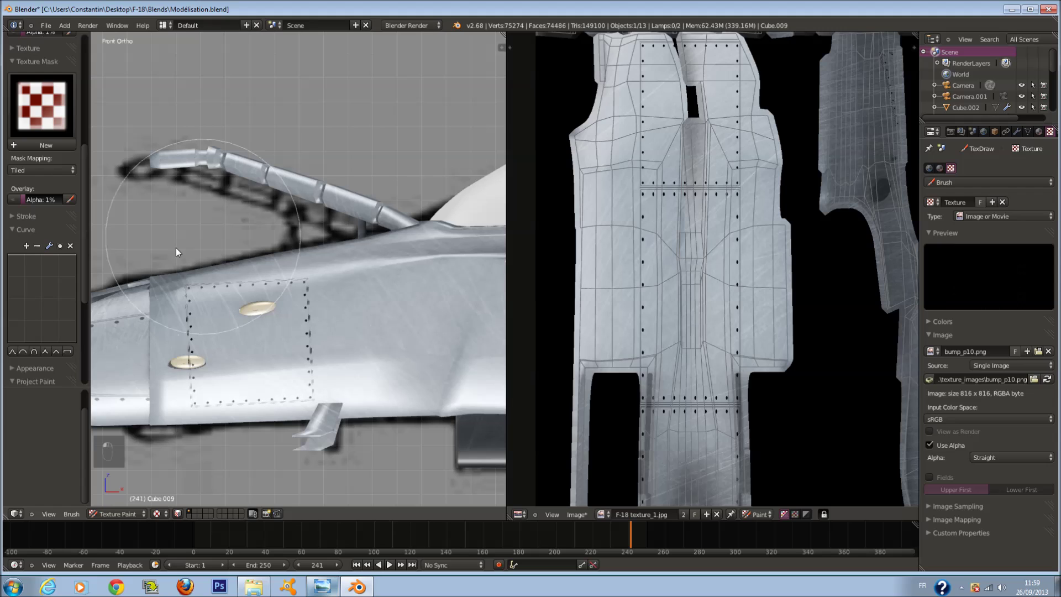
key(f)
click(198, 410)
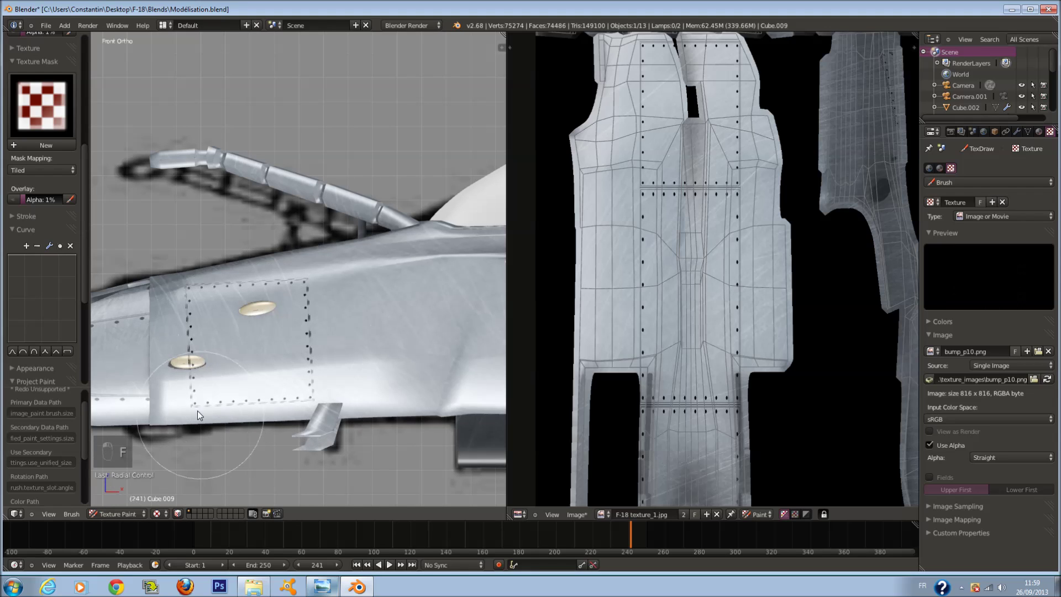
Paint a second stencilled rivet rectangle directly behind the one around the oval lights, ahead of the nose gear door.
mouse_move(225, 353)
mouse_down()
mouse_move(413, 381)
mouse_move(420, 373)
mouse_up()
scroll(340, 360, up, 3)
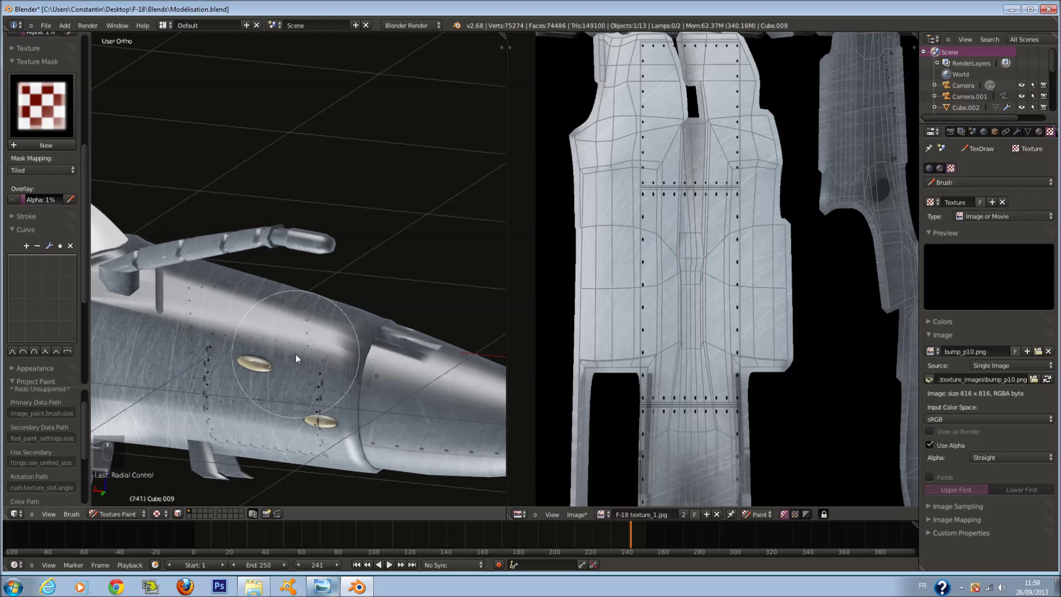
key(KP_1)
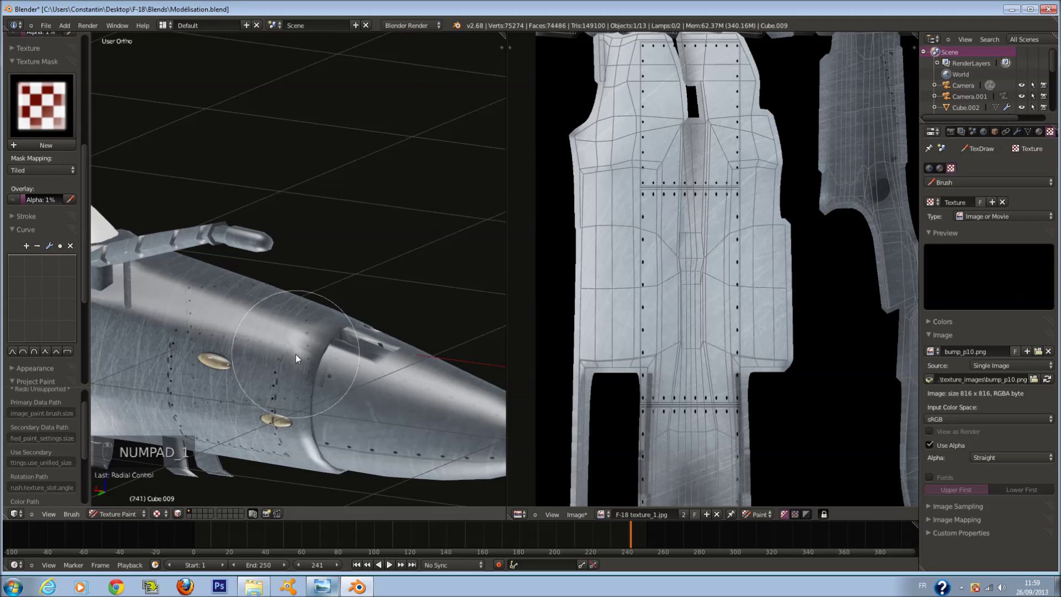
key(KP_3)
key(KP_1)
mouse_move(395, 267)
mouse_down()
mouse_move(365, 275)
mouse_move(393, 331)
mouse_up()
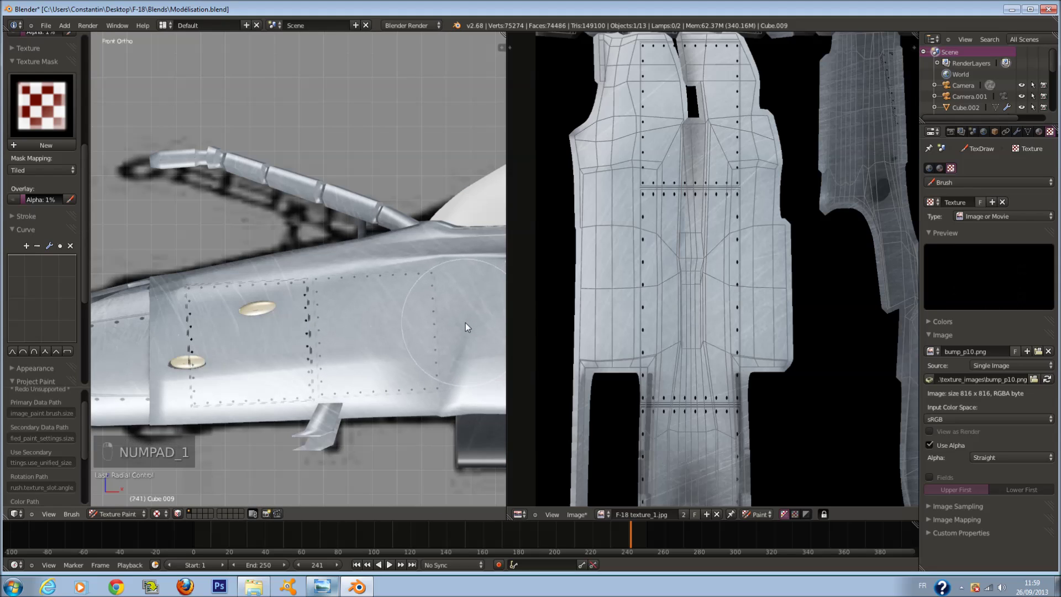
scroll(465, 325, right, 2)
scroll(465, 325, right, 1)
scroll(466, 325, down, 1)
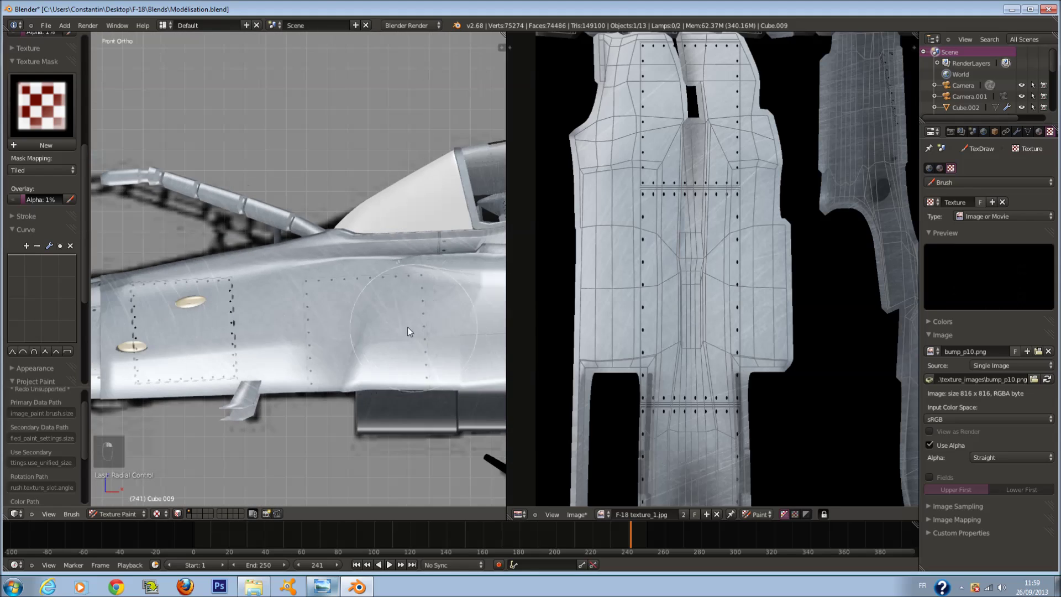
scroll(344, 323, up, 1)
drag(359, 332, 349, 336)
mouse_move(261, 297)
mouse_down()
mouse_move(344, 360)
mouse_move(351, 384)
mouse_move(294, 361)
mouse_up()
key(f)
click(277, 396)
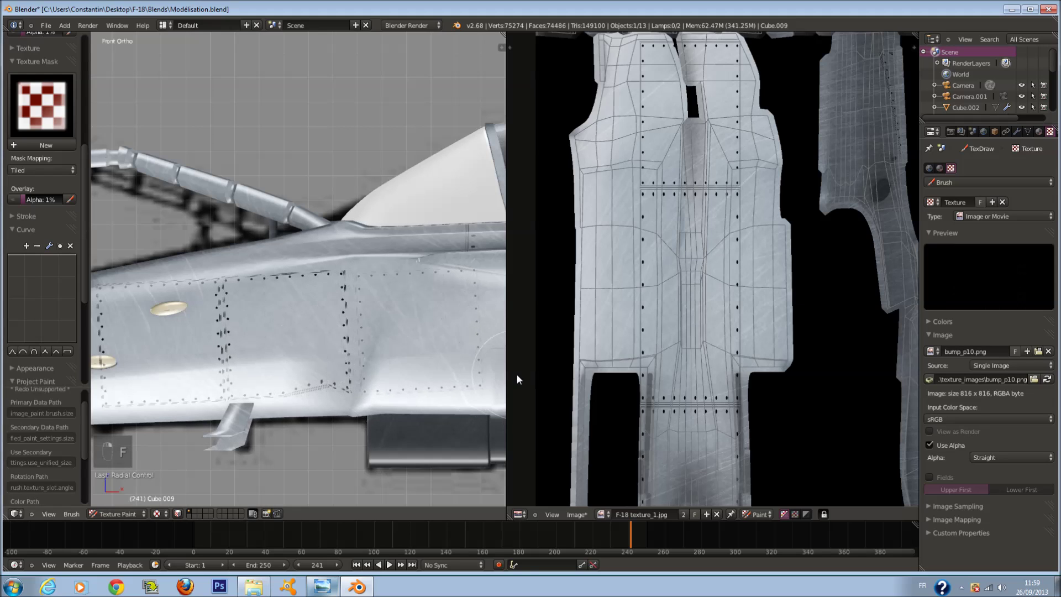
Paint a third rivet rectangle on the fuselage side above the front of the nose gear door.
drag(441, 384, 422, 388)
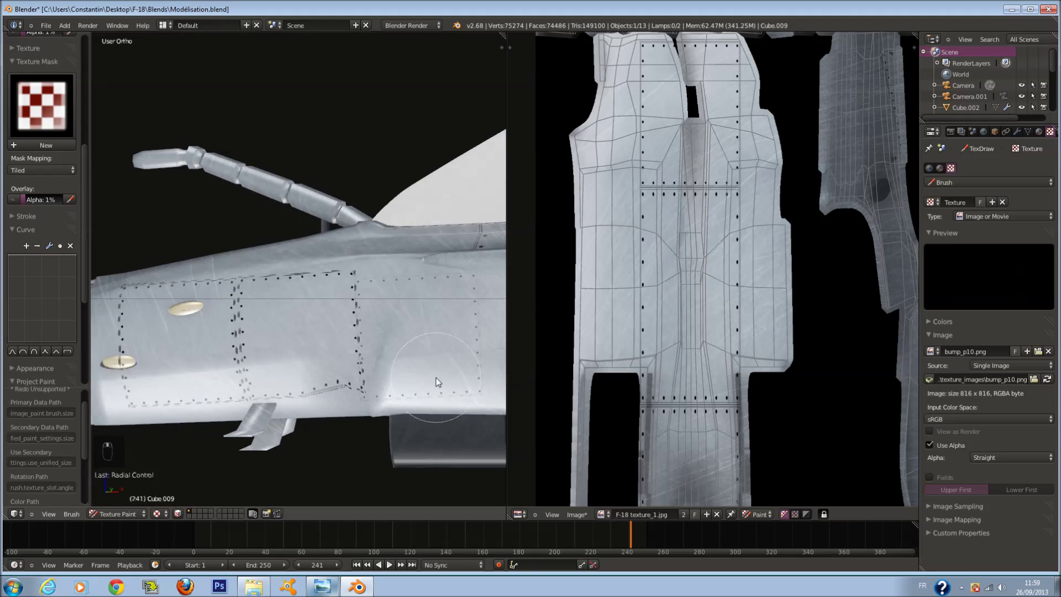
key(KP_1)
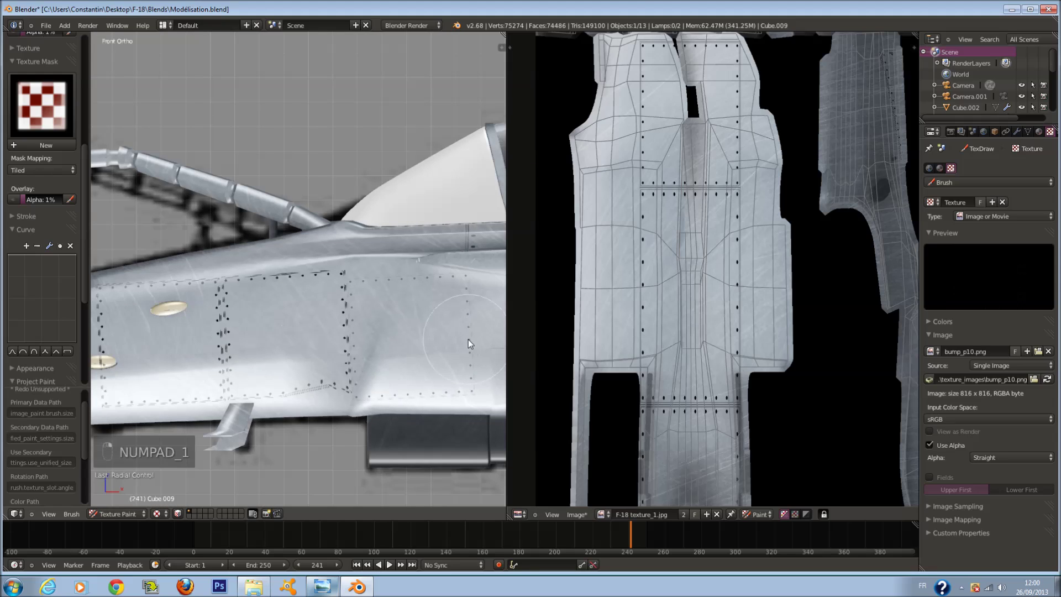
mouse_move(413, 299)
mouse_down()
mouse_move(356, 396)
mouse_move(366, 426)
mouse_move(457, 408)
mouse_up()
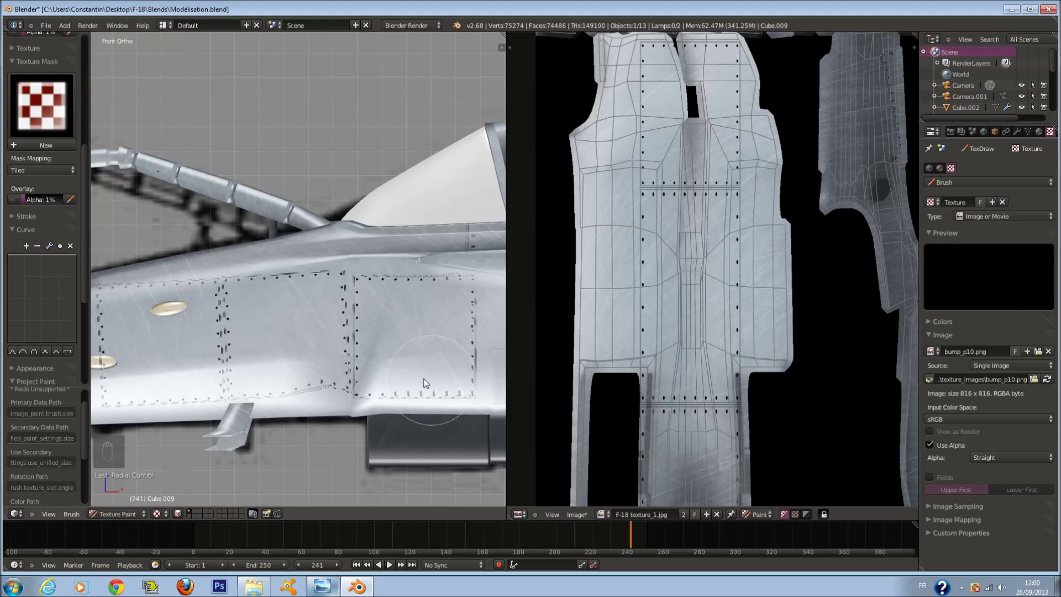
drag(455, 377, 460, 417)
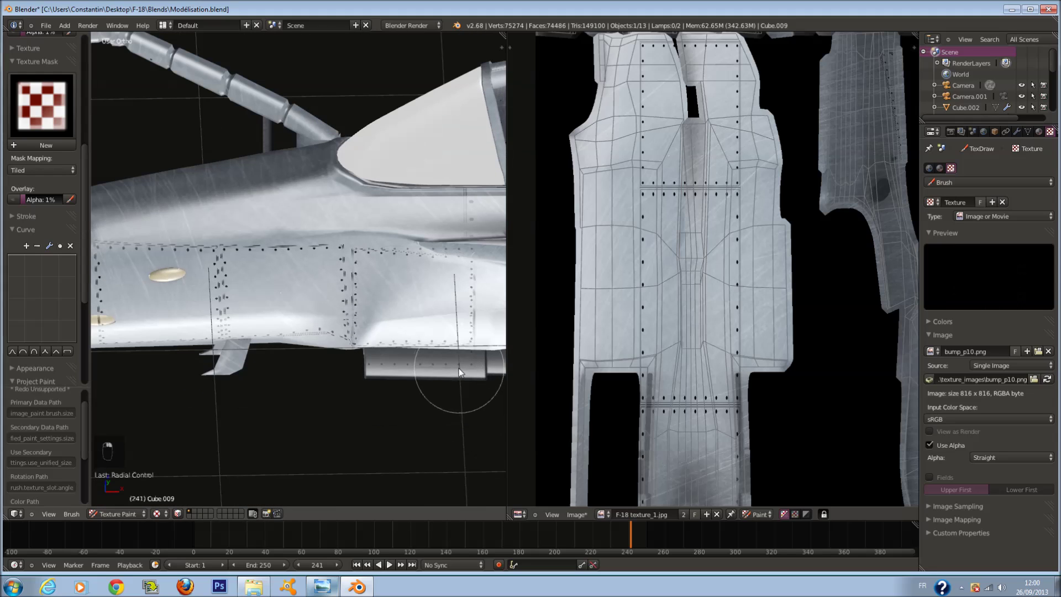
key(KP_1)
Shrink the brush and paint a lower-set rivet rectangle behind the third one, above the rear part of the nose gear door.
scroll(413, 340, up, 3)
drag(406, 340, 434, 326)
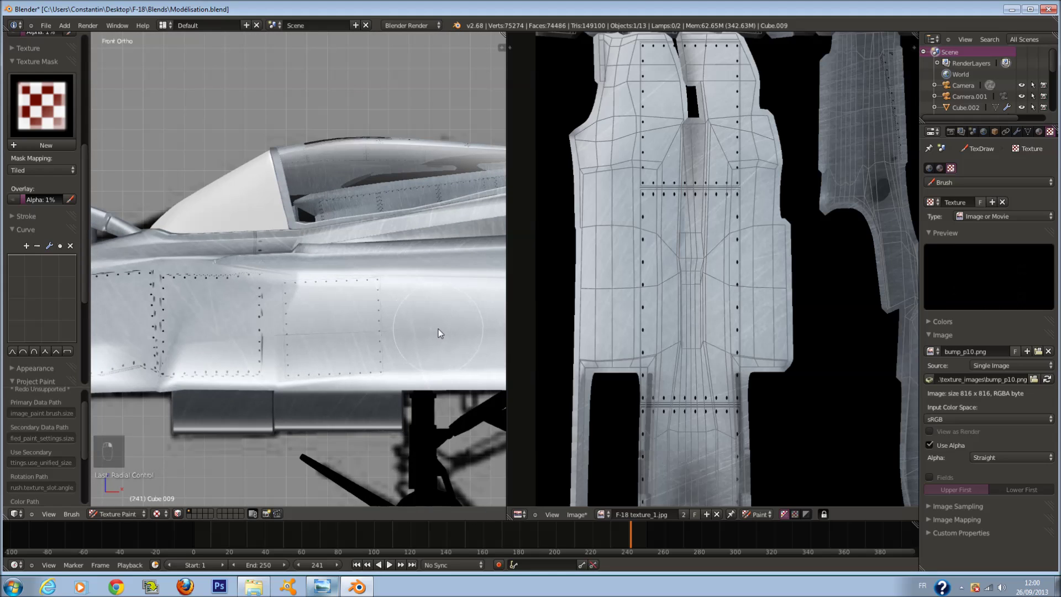
mouse_move(440, 341)
mouse_down()
mouse_move(430, 353)
mouse_move(442, 313)
mouse_move(442, 331)
mouse_up()
key(f)
key(f)
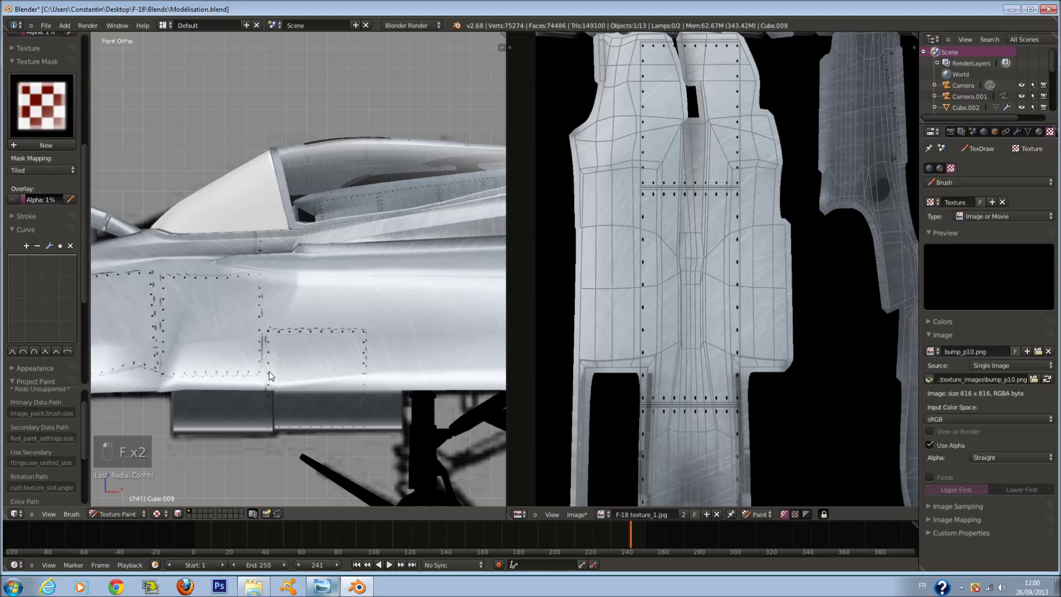
mouse_move(404, 370)
mouse_down()
mouse_move(510, 369)
mouse_move(509, 320)
mouse_up()
Paint a full-height rivet rectangle on the fuselage side above the nose gear strut, beneath the cockpit.
scroll(423, 333, right, 2)
scroll(423, 332, right, 1)
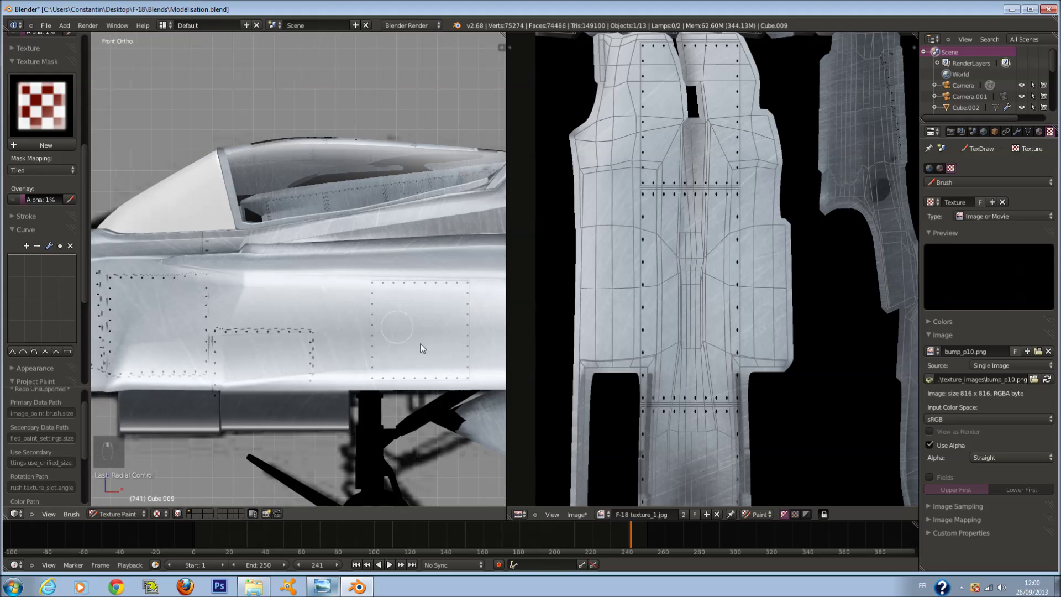
mouse_move(318, 285)
mouse_down()
mouse_move(407, 284)
mouse_move(407, 313)
mouse_up()
drag(380, 381, 490, 384)
scroll(465, 379, right, 4)
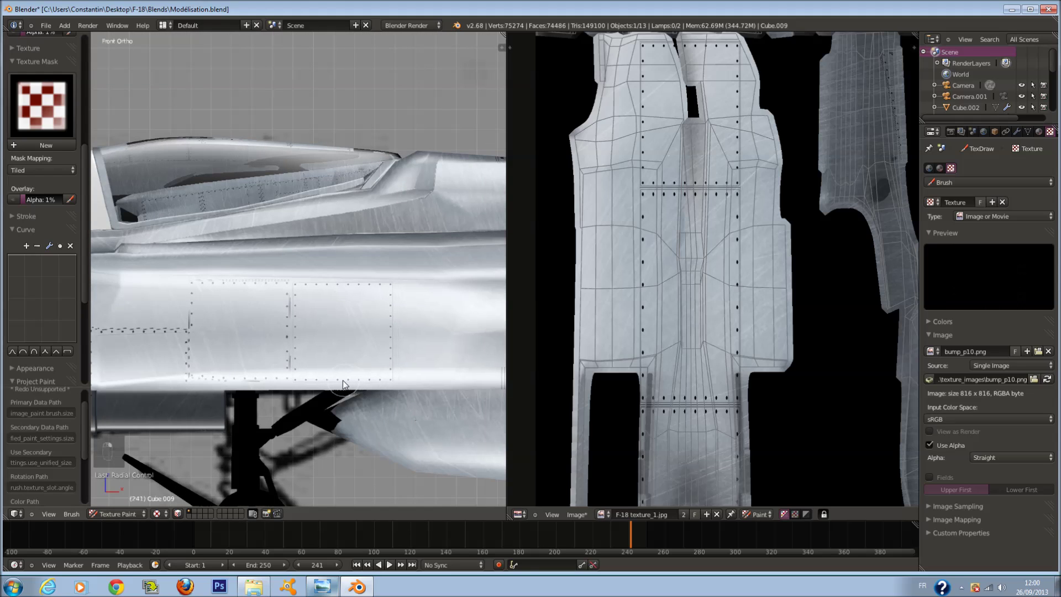
Undo the oversized stroke and paint the adjoining rivet rectangle behind the nose gear strut with a horizontal row across its middle.
key(f)
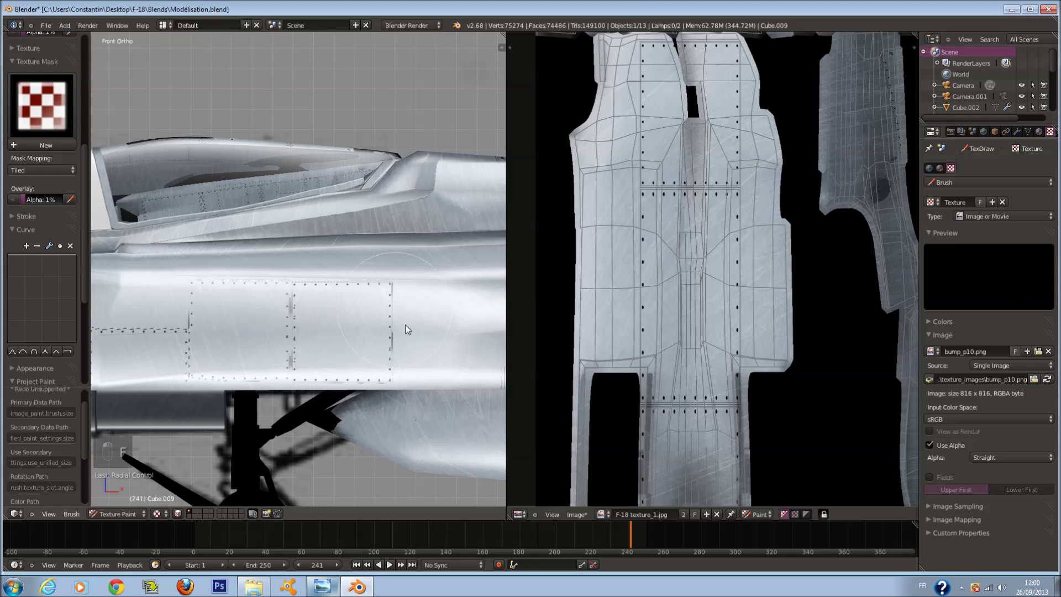
click(487, 394)
key(ctrl+z)
key(f)
click(300, 322)
key(f)
click(292, 324)
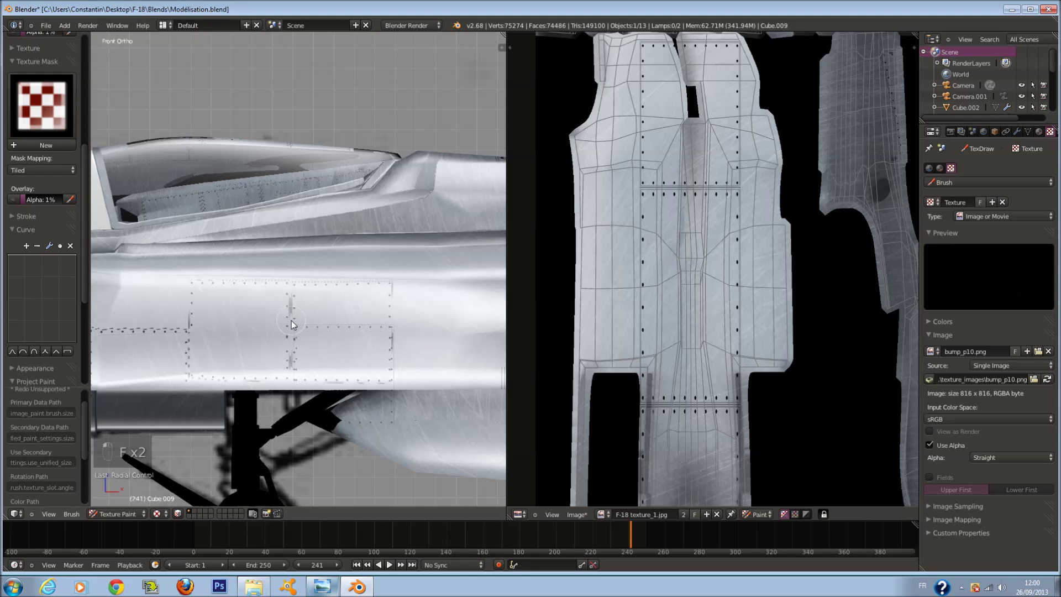
click(287, 326)
Enlarge the brush radius and paint the next rivet rectangle on the fuselage side, just ahead of the wingtip missile.
click(486, 307)
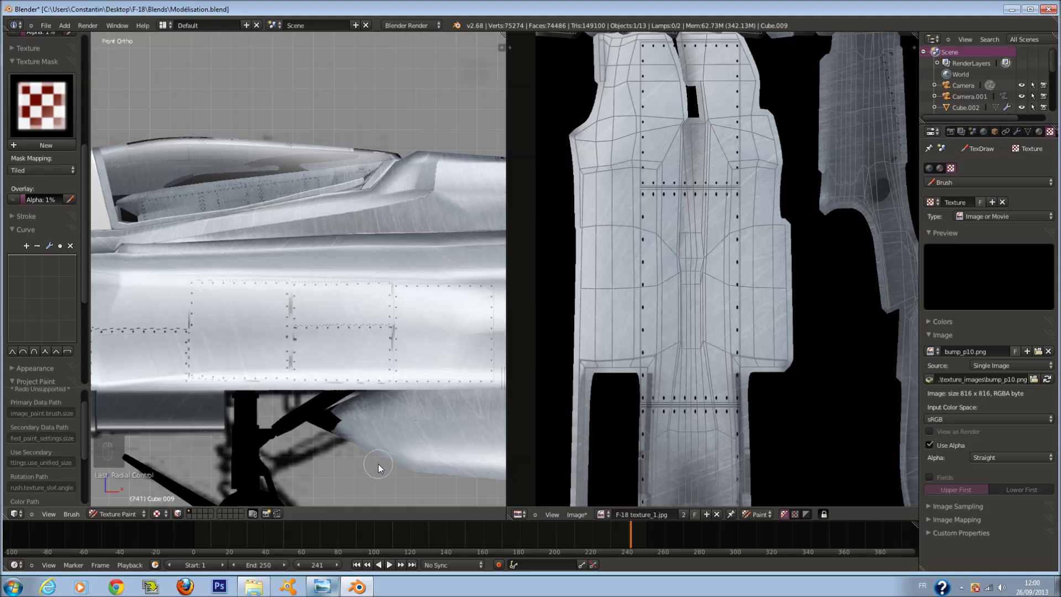
scroll(391, 423, right, 3)
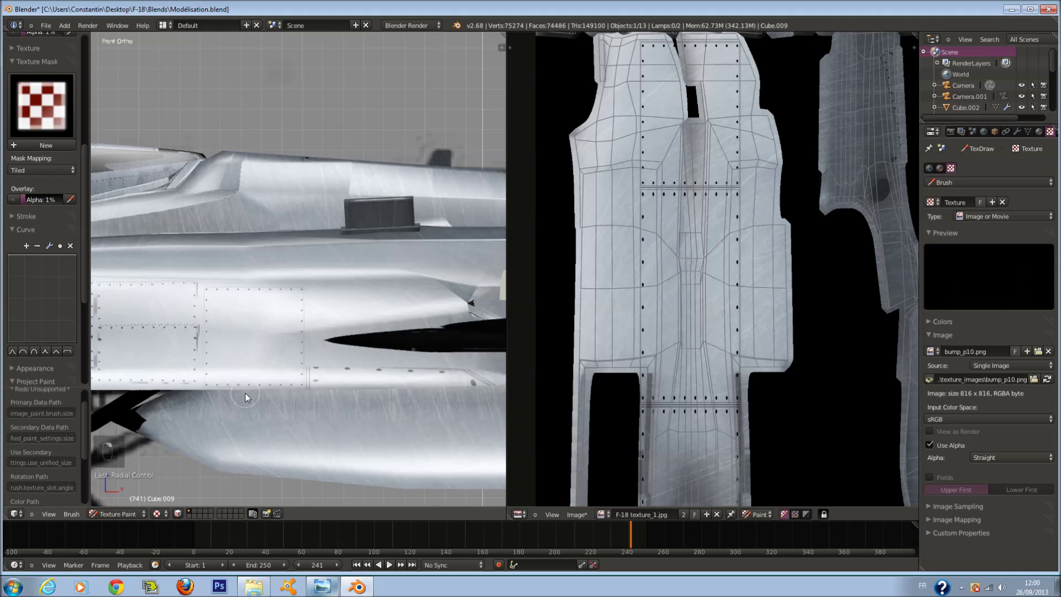
key(f)
click(317, 366)
click(352, 333)
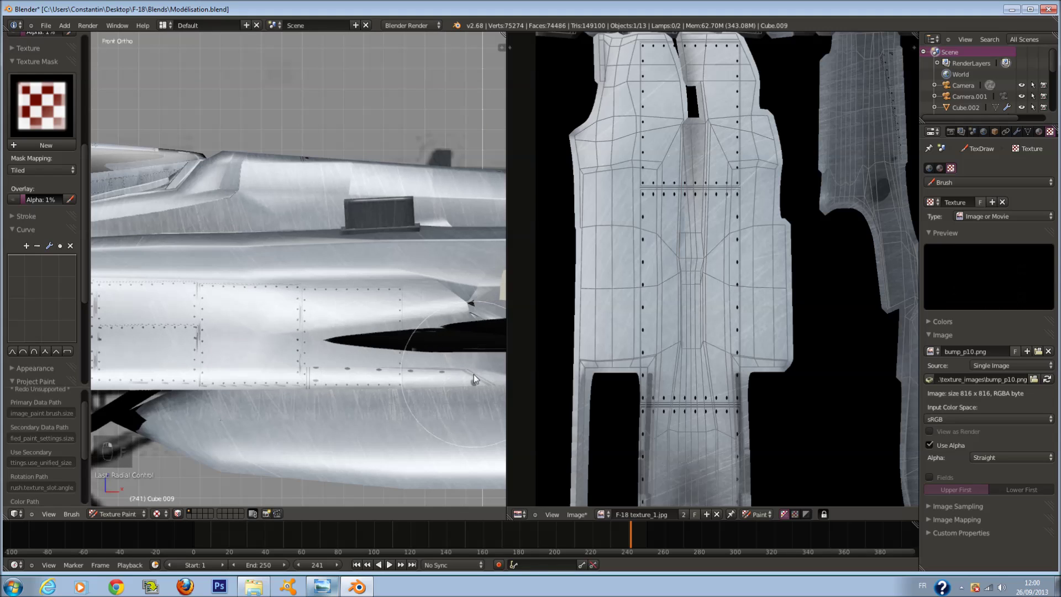
Paint rivets from the top view along the port shoulder of the fuselage, beside and behind the cockpit.
scroll(473, 373, down, 5)
mouse_move(355, 366)
mouse_down()
mouse_move(450, 412)
mouse_move(529, 350)
mouse_move(516, 350)
mouse_move(485, 433)
mouse_move(397, 439)
mouse_move(360, 392)
mouse_up()
key(KP_7)
scroll(357, 393, up, 4)
scroll(427, 367, down, 3)
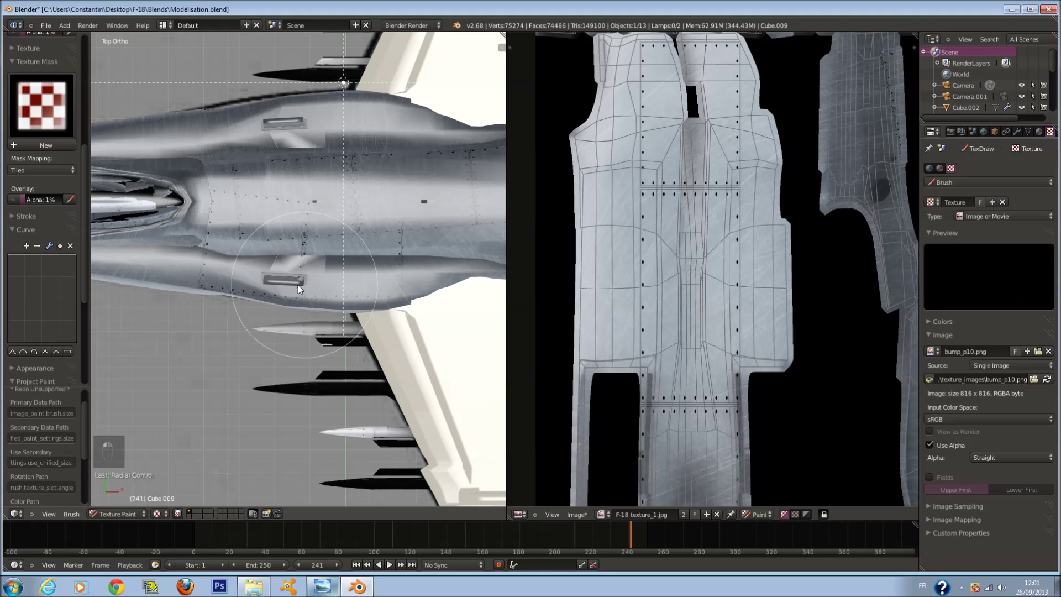
key(ctrl+KP_4)
key(ctrl+KP_4)
key(ctrl+KP_4)
key(ctrl+KP_4)
key(ctrl+KP_4)
key(ctrl+KP_4)
key(ctrl+KP_4)
key(ctrl+KP_4)
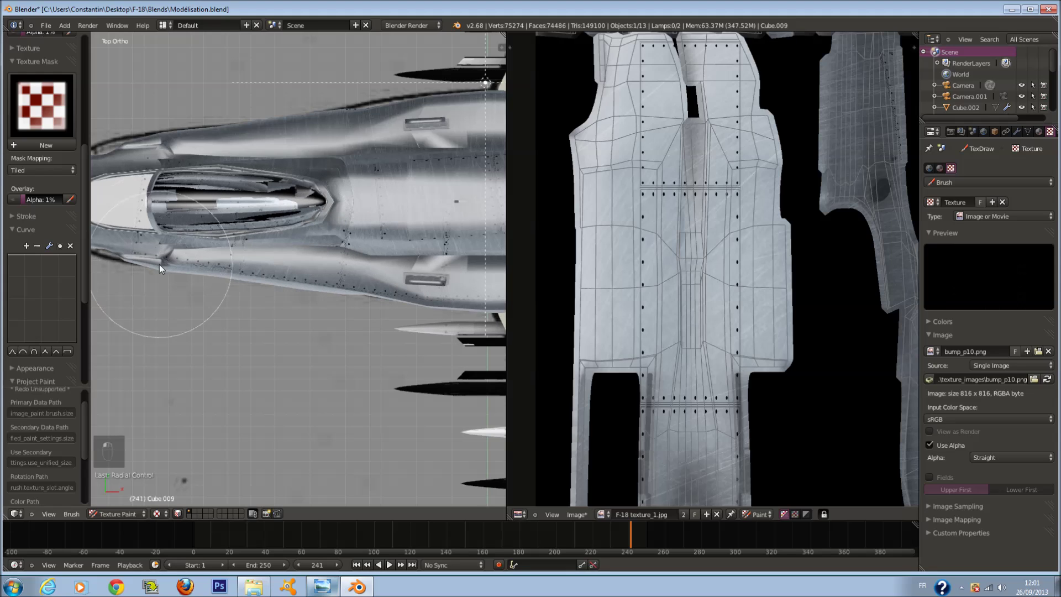
Paint matching rivets along the starboard shoulder of the fuselage, from beside the cockpit back to the slotted vent.
scroll(203, 274, down, 3)
scroll(213, 273, up, 4)
scroll(337, 247, up, 2)
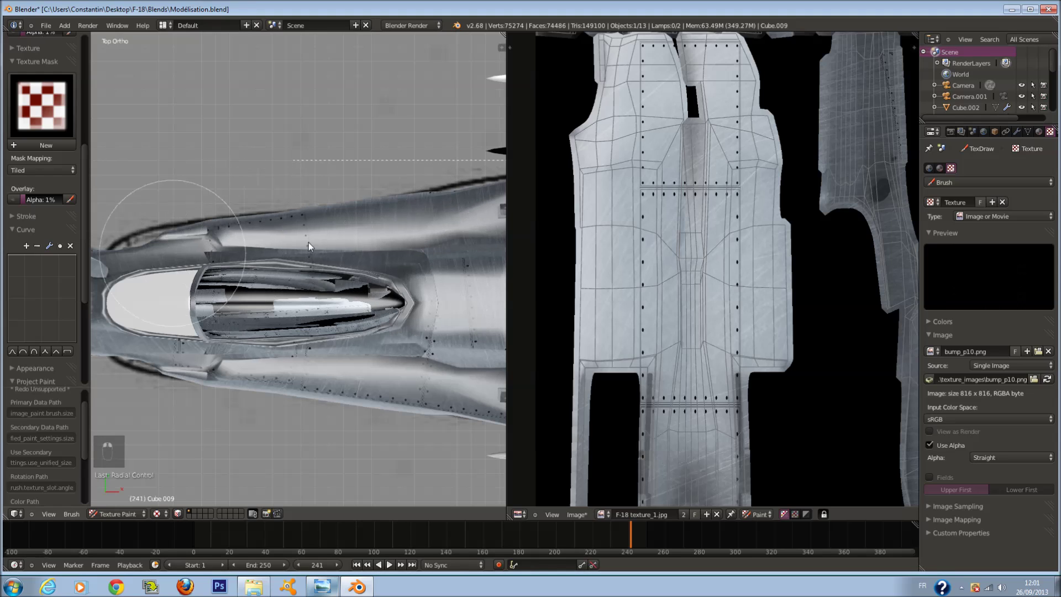
scroll(407, 260, right, 1)
scroll(407, 260, left, 1)
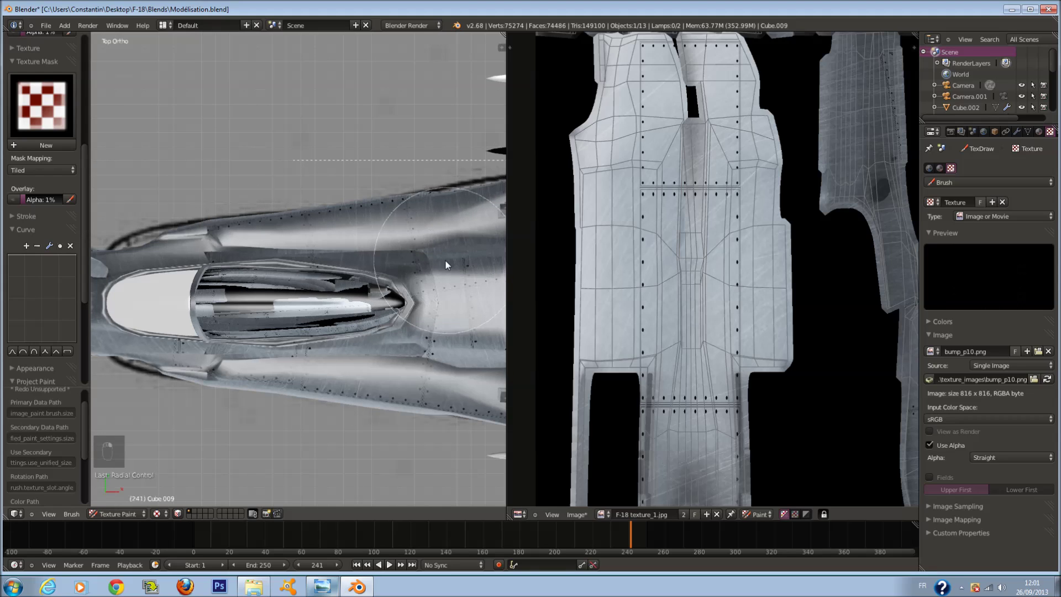
scroll(446, 260, right, 2)
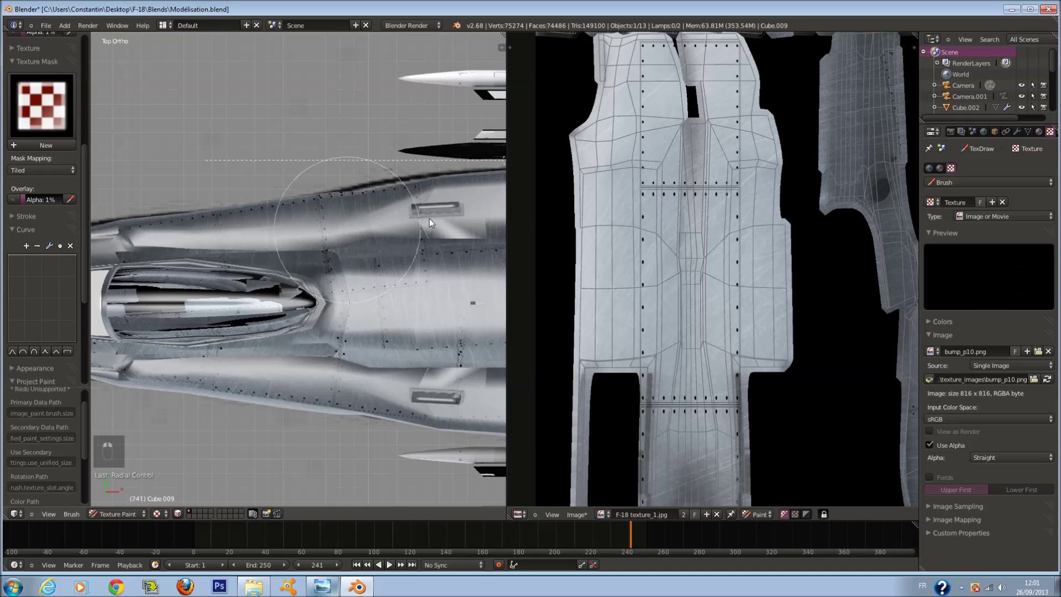
Paint two adjoining rivet rectangles on top of the rear fuselage between the tail fins, using a smaller brush radius.
scroll(352, 234, down, 2)
scroll(352, 234, right, 6)
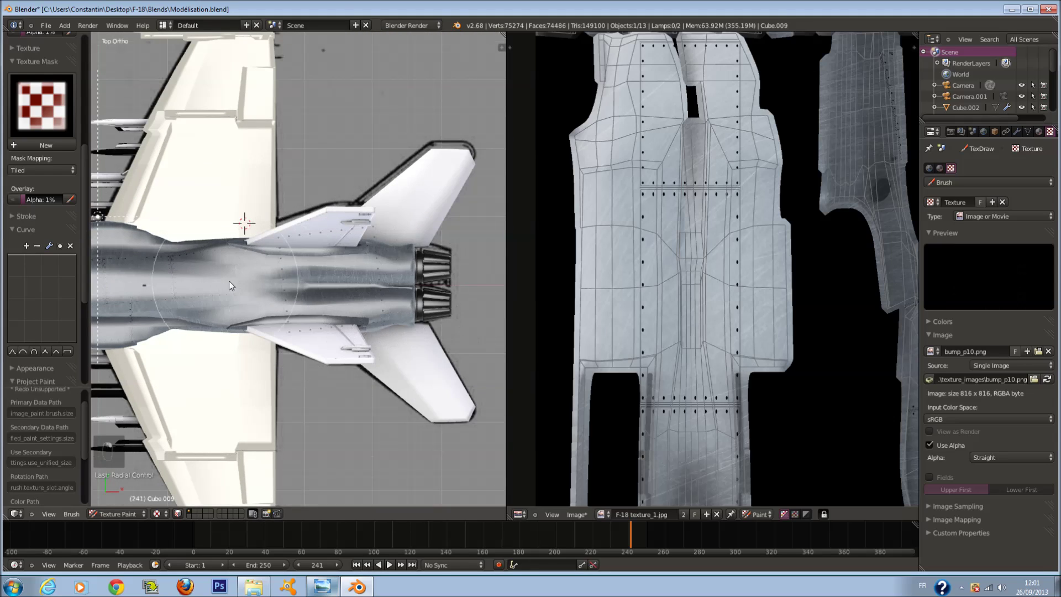
scroll(432, 239, up, 2)
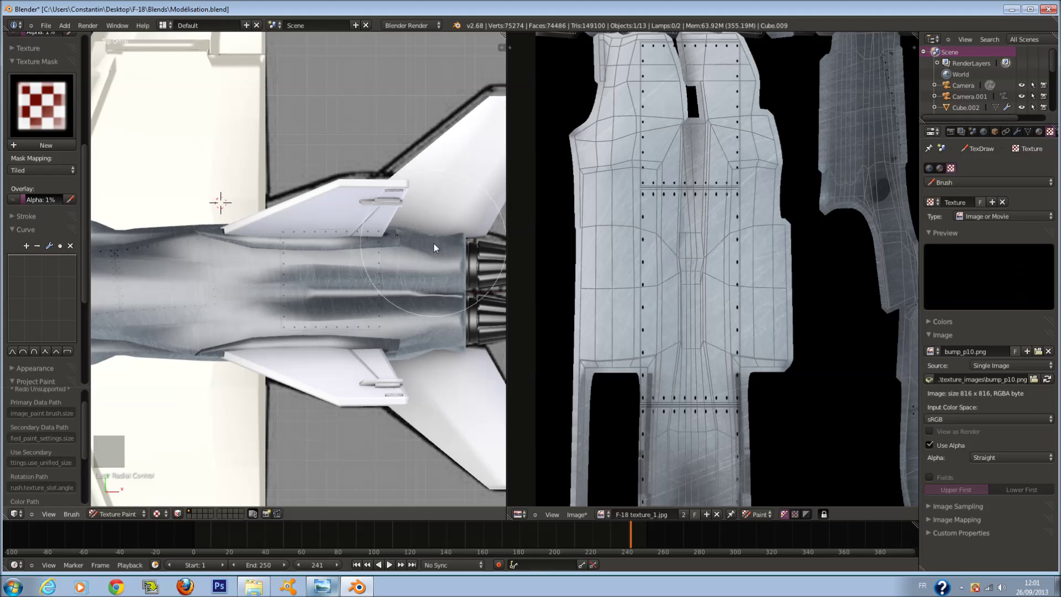
key(ctrl+r)
scroll(390, 270, up, 2)
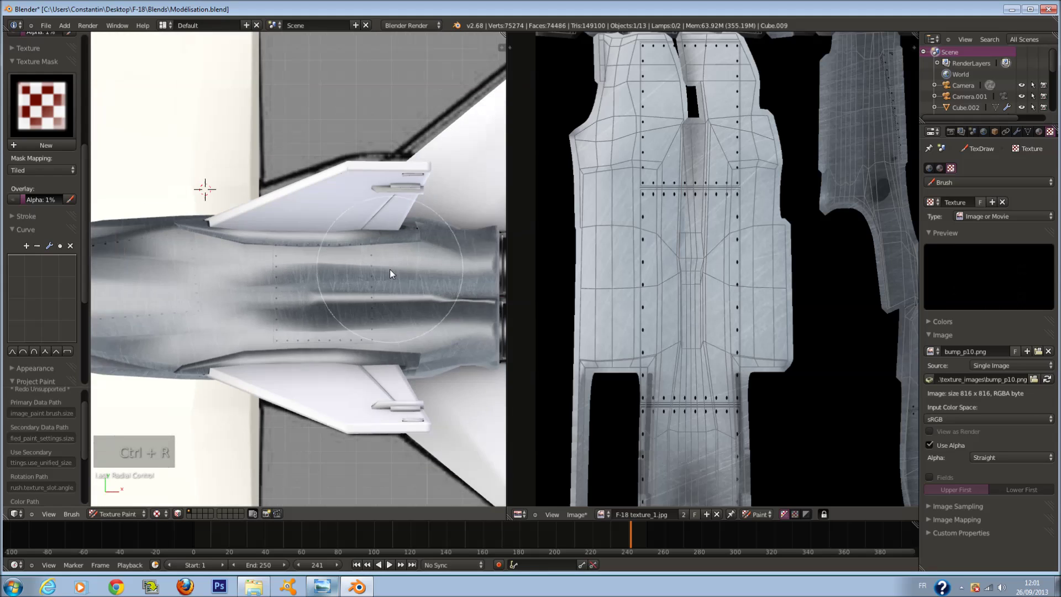
mouse_move(284, 278)
mouse_down()
mouse_move(311, 345)
mouse_move(414, 277)
mouse_move(394, 346)
mouse_move(343, 279)
mouse_move(285, 332)
mouse_move(355, 264)
mouse_move(343, 269)
mouse_move(361, 294)
mouse_move(386, 299)
mouse_move(470, 284)
mouse_up()
key(f)
click(322, 280)
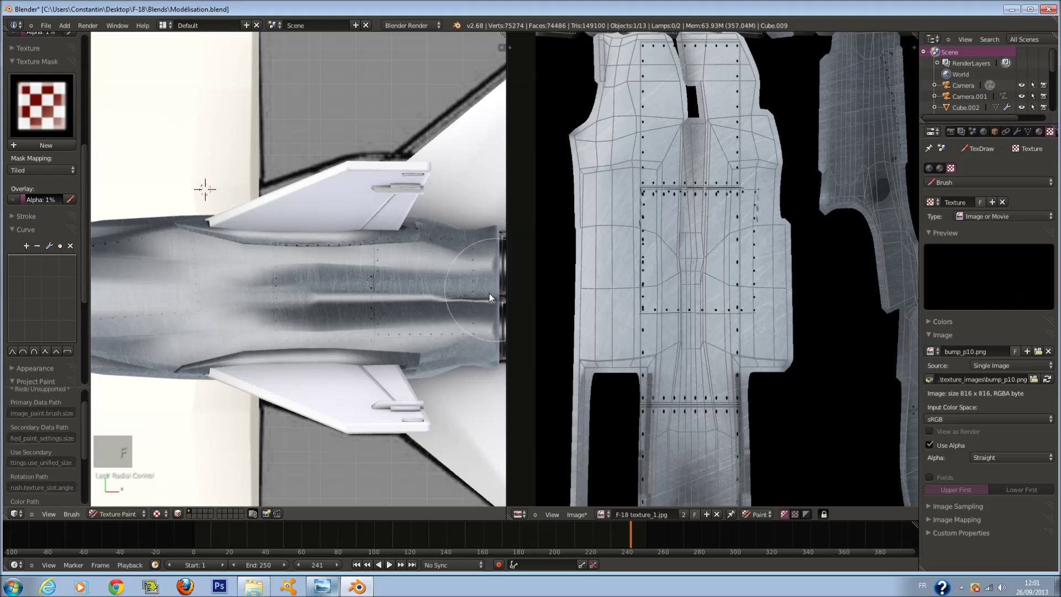
mouse_move(385, 330)
mouse_down()
mouse_move(493, 349)
mouse_move(462, 324)
mouse_move(470, 283)
mouse_move(359, 324)
mouse_up()
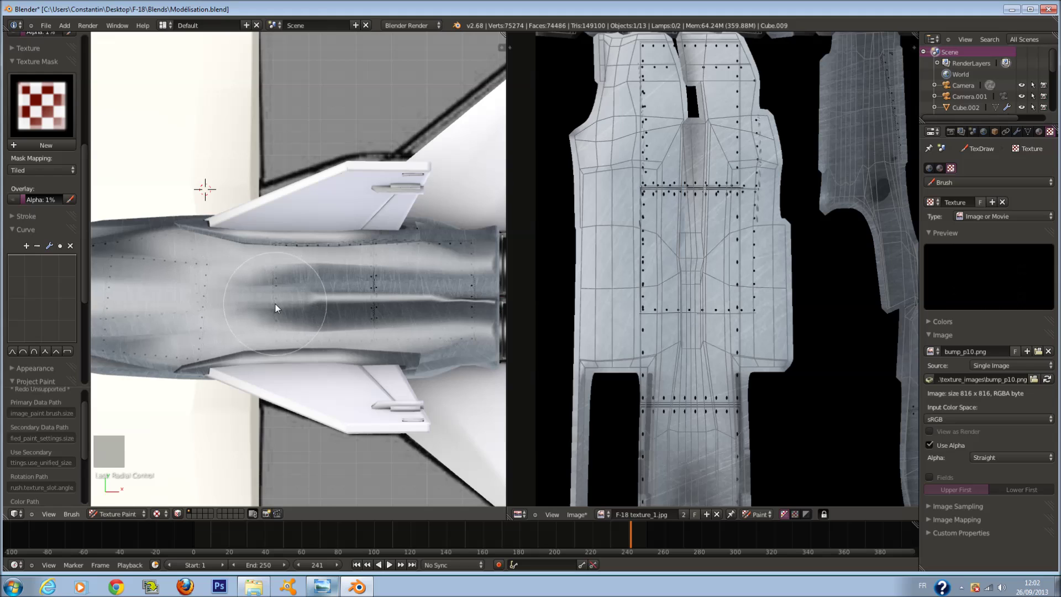
Paint a rivet rectangle on top of the fuselage between the wings, just ahead of the tail fins, and inspect it.
scroll(274, 304, left, 4)
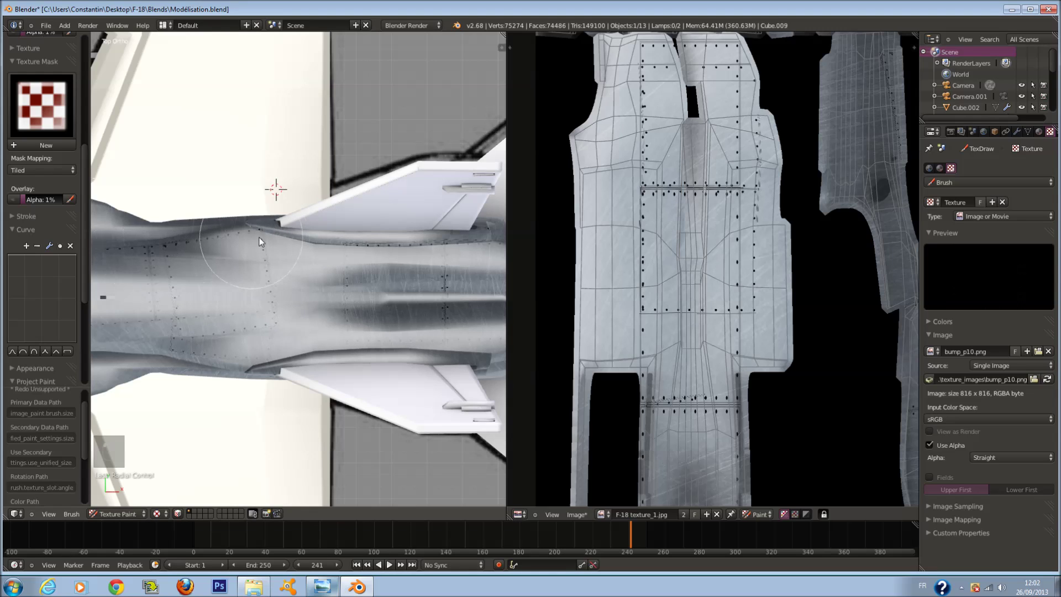
scroll(225, 294, down, 3)
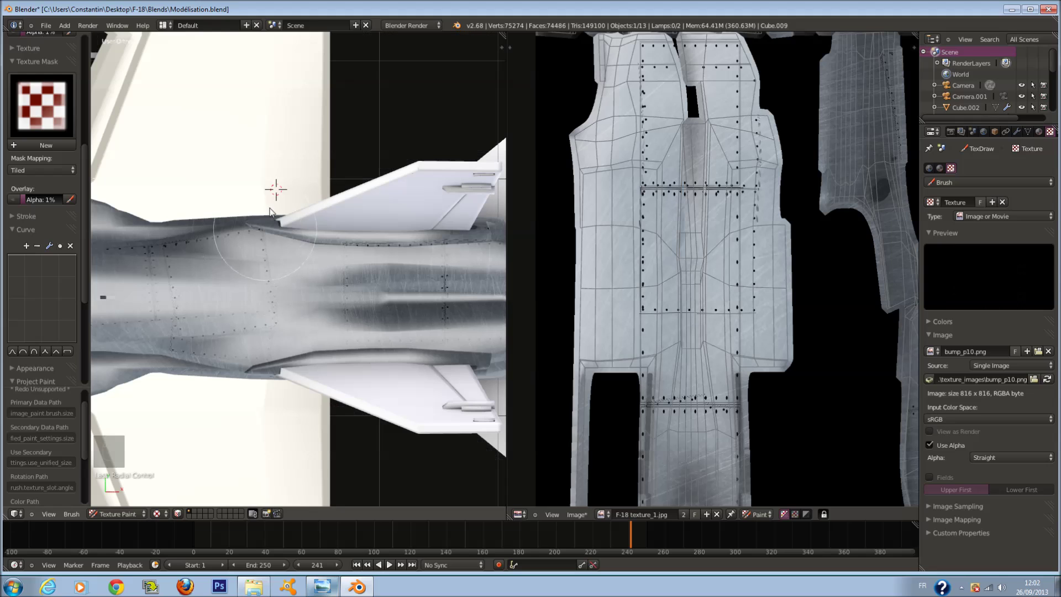
drag(291, 280, 364, 259)
scroll(363, 259, up, 5)
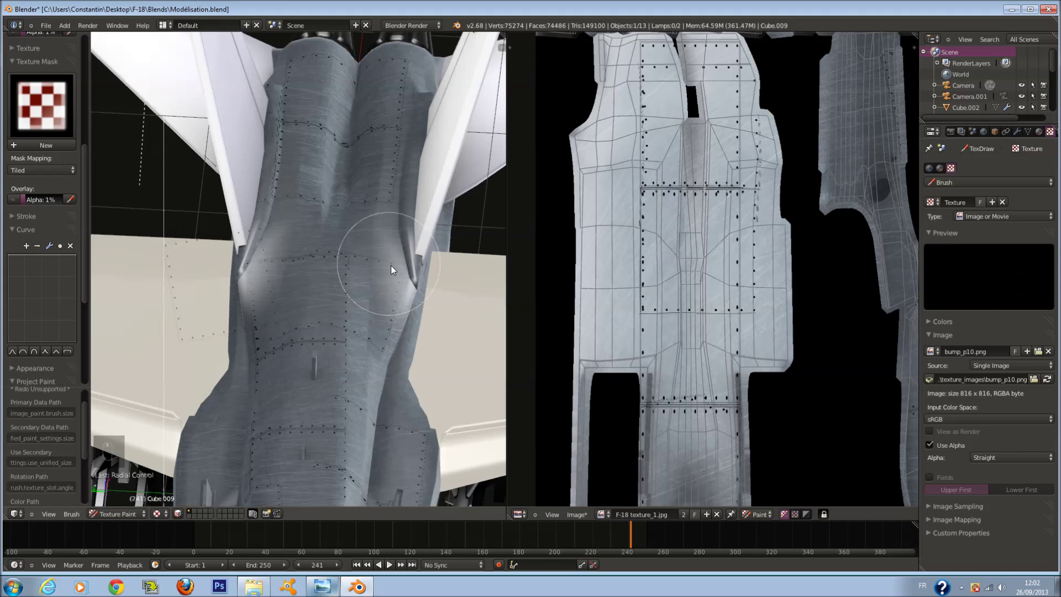
Try painting rivets on the rear fuselage side below the tail fin in front view and undo the stroke.
key(KP_5)
mouse_move(398, 294)
mouse_down()
mouse_move(366, 154)
mouse_move(416, 138)
mouse_move(447, 260)
mouse_move(412, 283)
mouse_up()
key(KP_1)
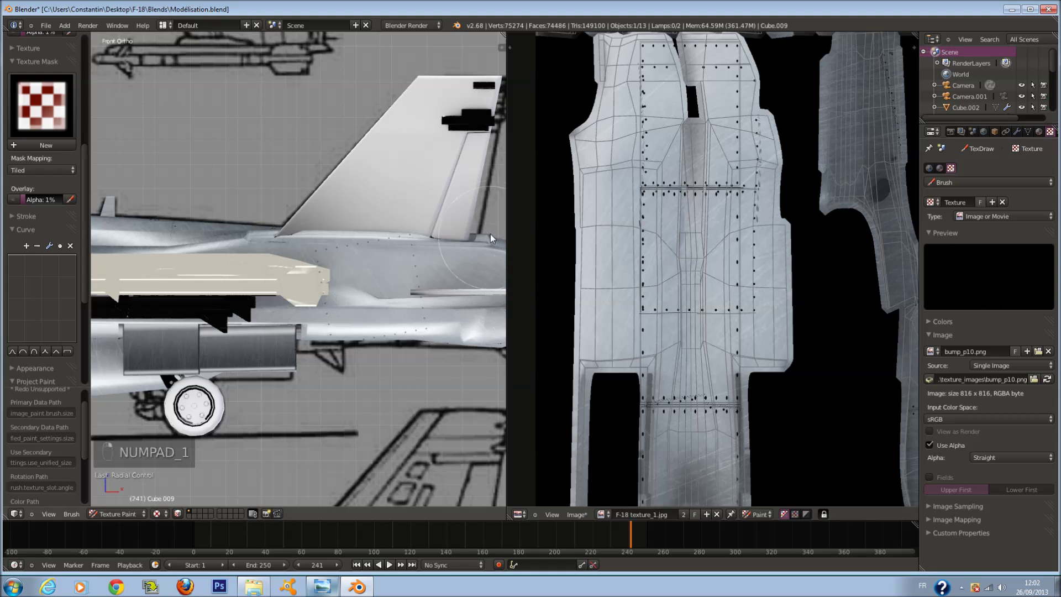
mouse_move(406, 264)
mouse_down()
mouse_move(288, 313)
mouse_move(418, 327)
mouse_up()
key(ctrl+z)
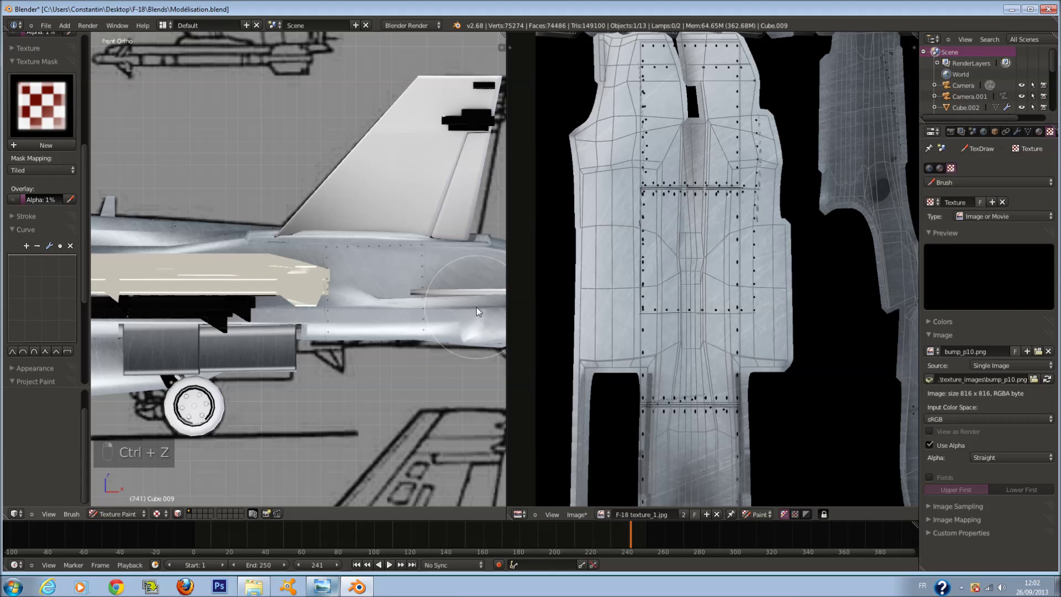
Paint adjoining rivet rectangles along the rear fuselage side below the tail fin, back to the engine nozzles.
key(ctrl+z)
mouse_move(428, 291)
mouse_down()
mouse_move(410, 347)
mouse_move(374, 321)
mouse_move(498, 309)
mouse_move(516, 323)
mouse_up()
scroll(423, 322, right, 5)
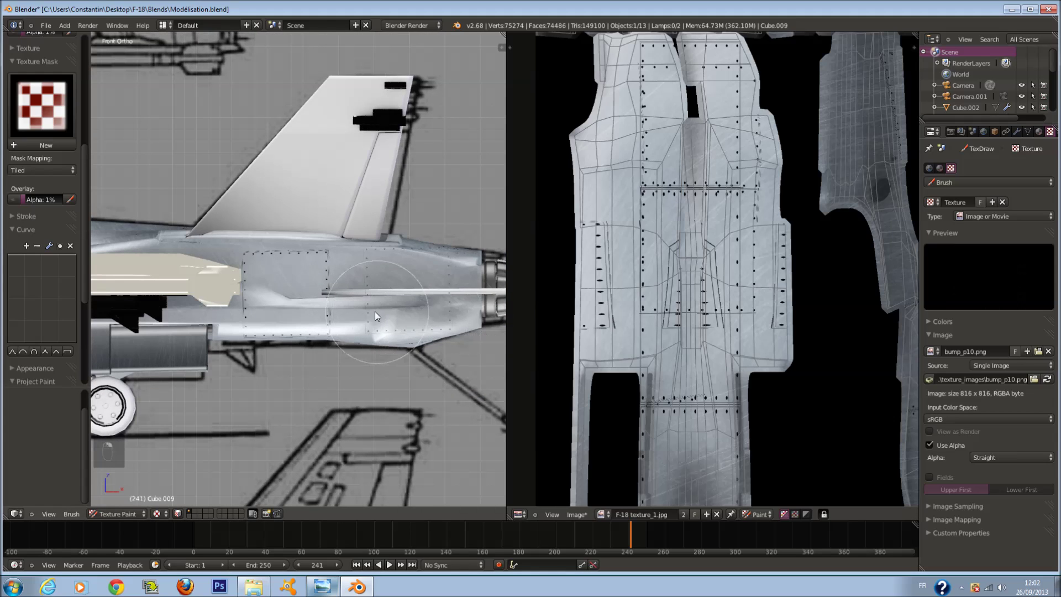
mouse_move(349, 313)
mouse_down()
mouse_move(345, 354)
mouse_move(417, 289)
mouse_move(366, 340)
mouse_move(368, 315)
mouse_move(406, 329)
mouse_move(497, 329)
mouse_move(469, 325)
mouse_up()
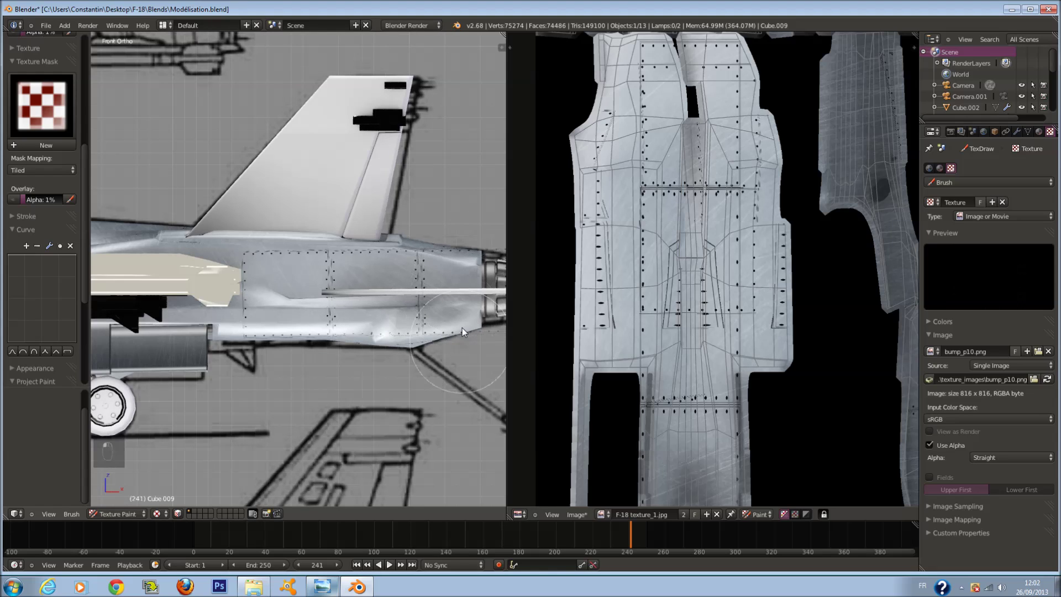
Return the fuselage to Object Mode and save over Modélisation.blend.
key(KP_7)
key(ctrl+KP_7)
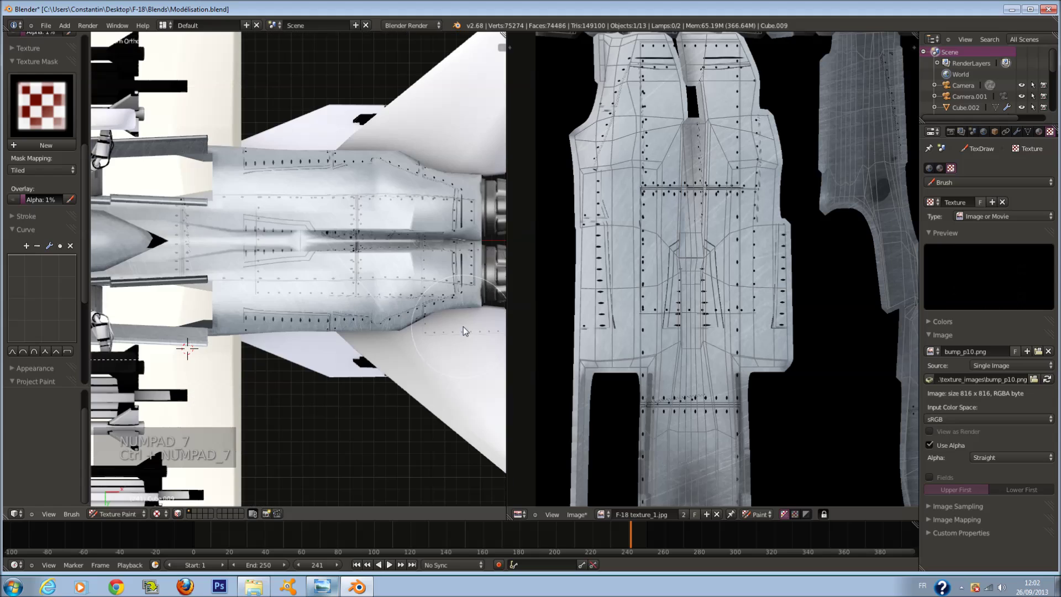
scroll(415, 307, down, 5)
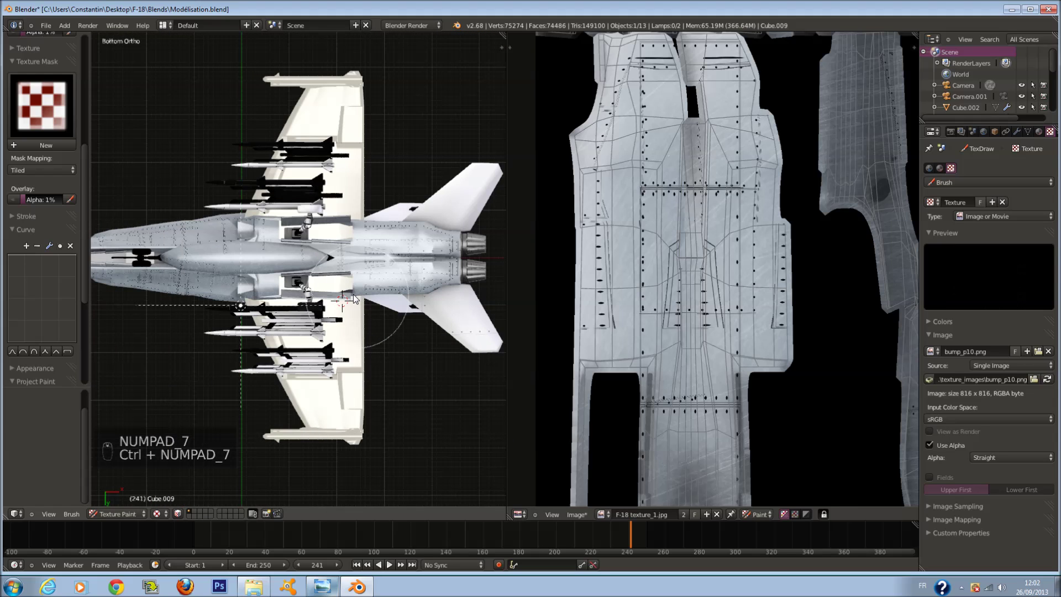
scroll(353, 299, up, 7)
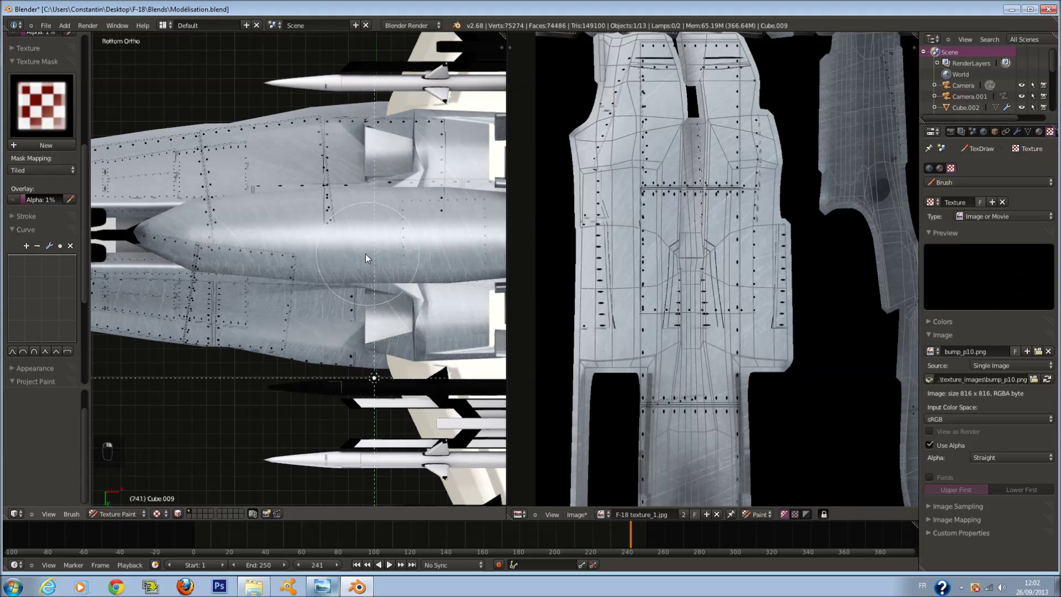
mouse_move(366, 253)
mouse_down()
mouse_move(388, 265)
mouse_move(354, 279)
mouse_move(452, 296)
mouse_up()
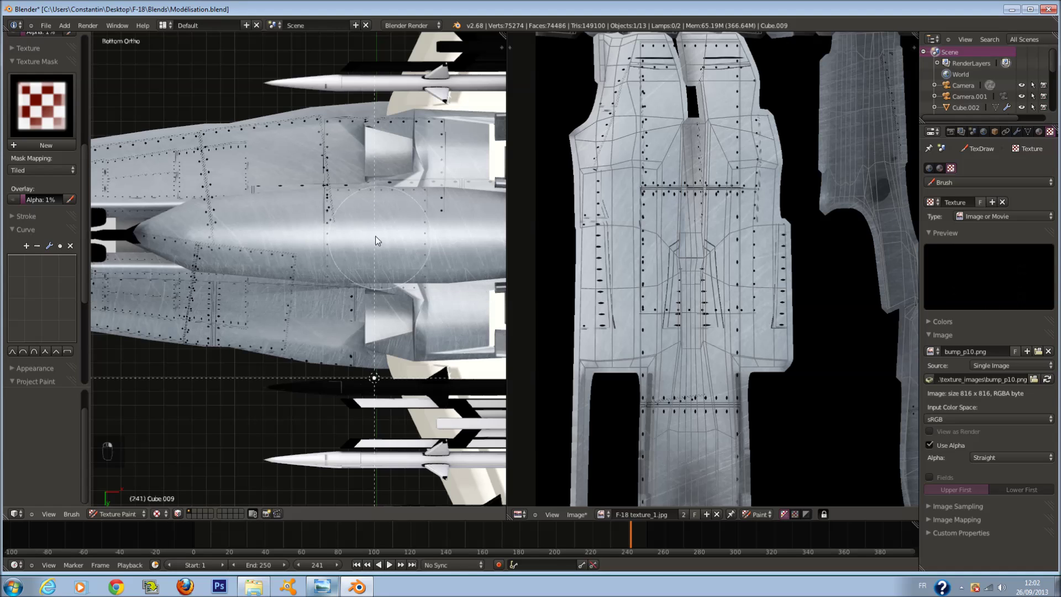
drag(346, 261, 294, 380)
click(117, 513)
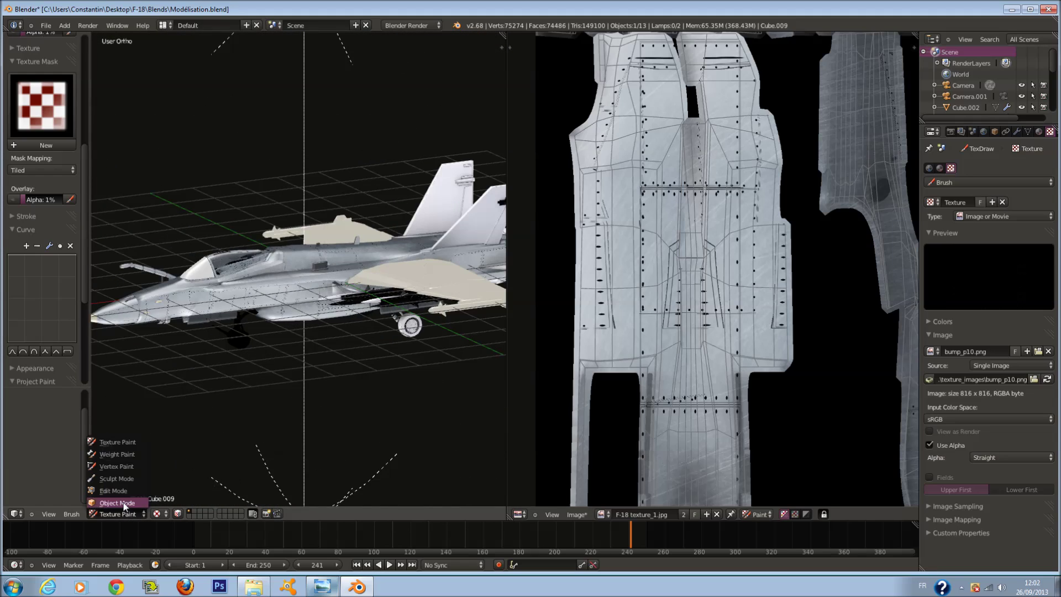
scroll(375, 304, down, 2)
key(ctrl+s)
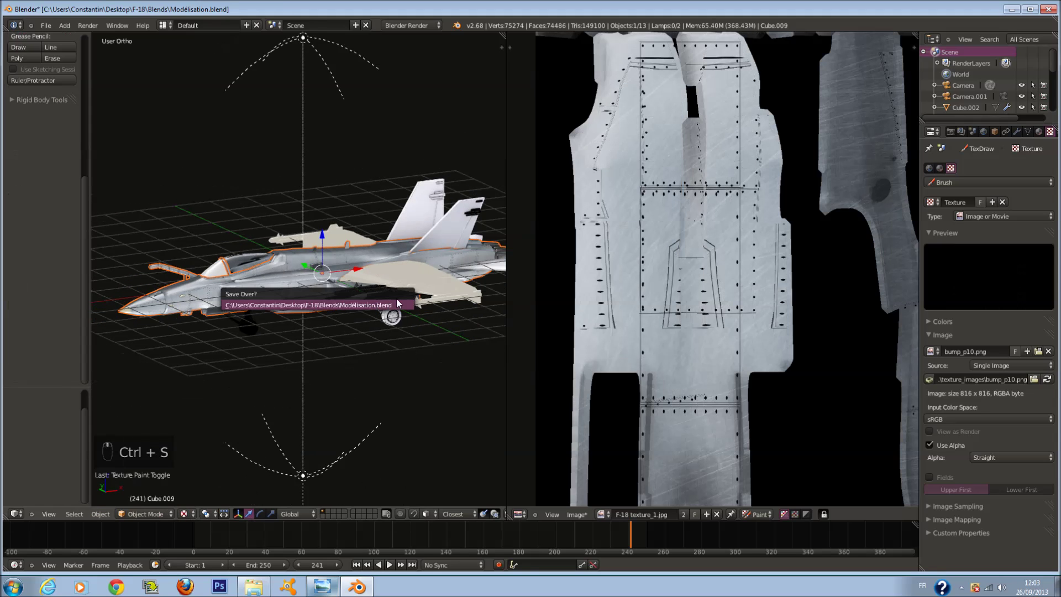
Look over the riveted texture layout and put the fuselage back into Texture Paint mode in front view.
scroll(773, 308, down, 3)
drag(772, 307, 670, 151)
scroll(721, 221, up, 2)
drag(747, 275, 587, 431)
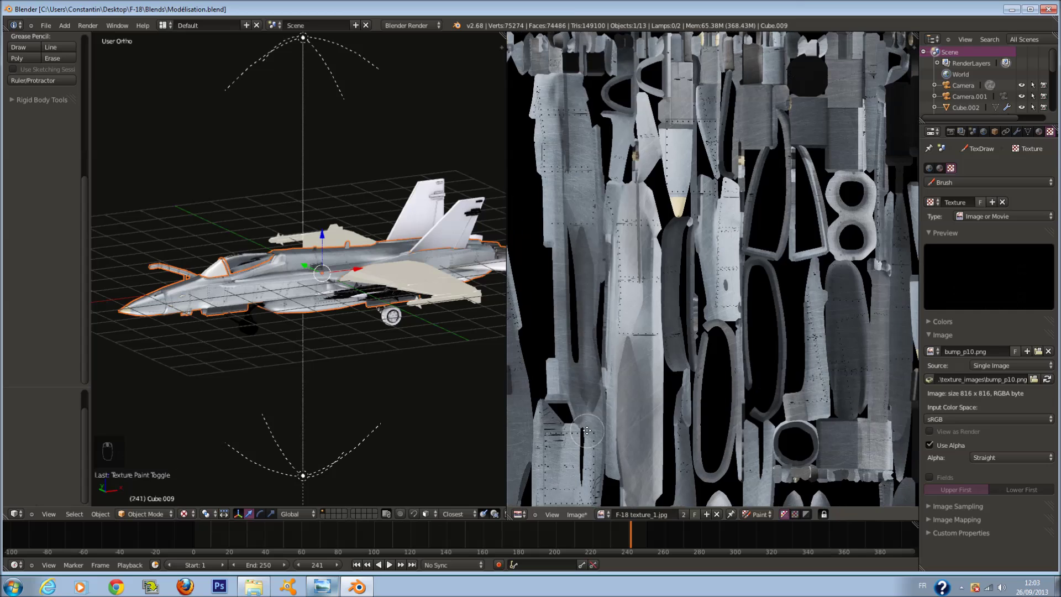
scroll(587, 431, up, 1)
scroll(446, 387, up, 1)
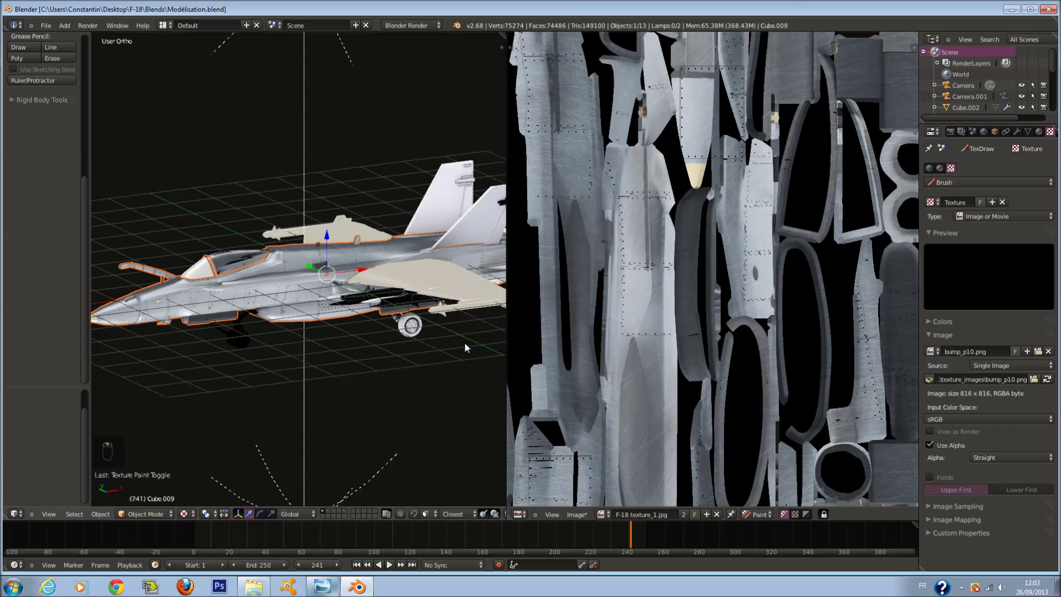
key(KP_1)
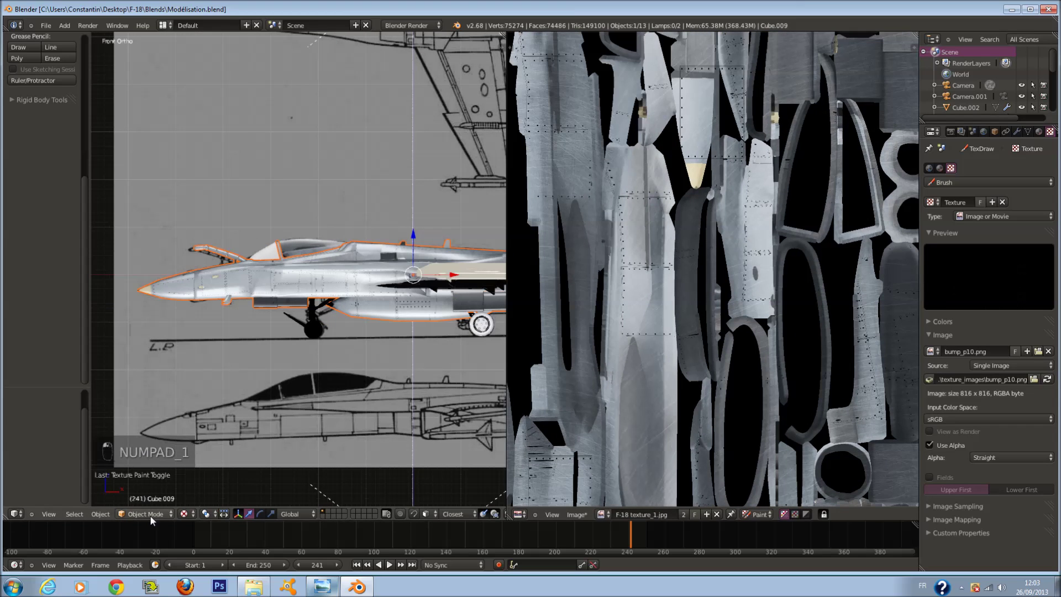
click(146, 514)
scroll(54, 193, up, 5)
scroll(54, 193, up, 5)
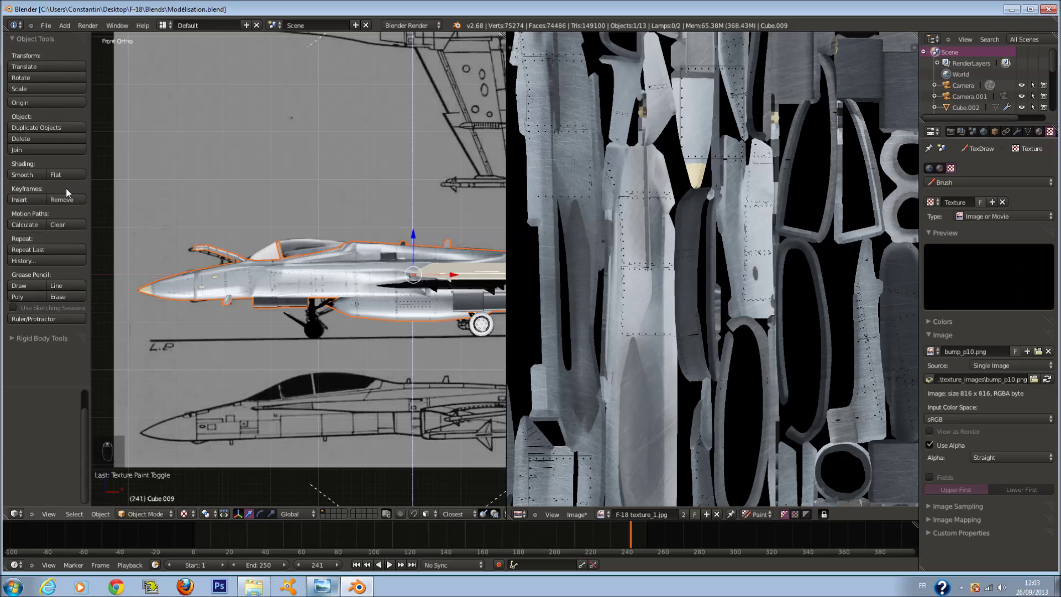
click(155, 515)
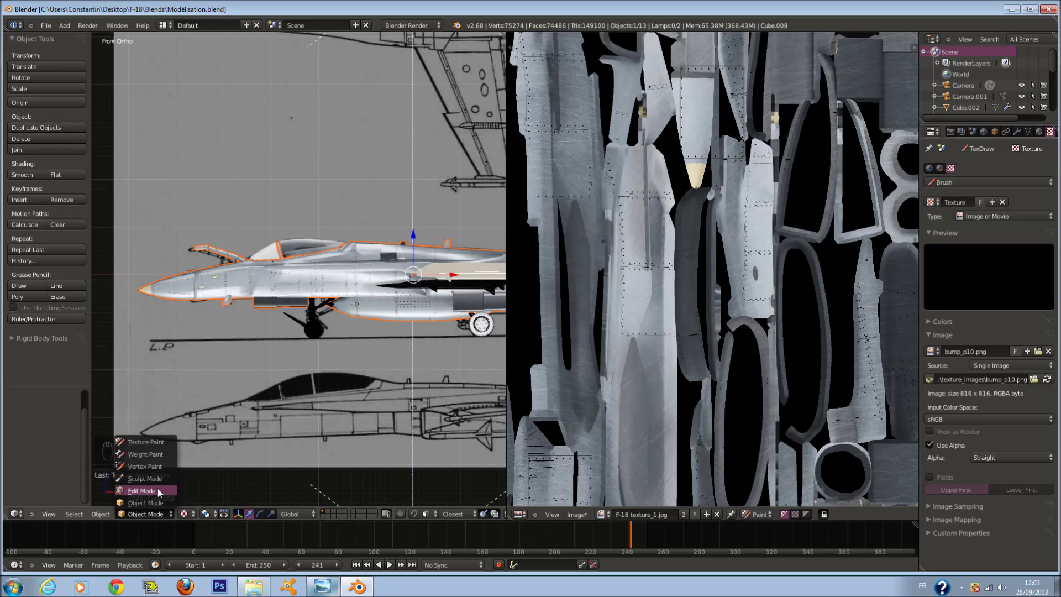
click(145, 443)
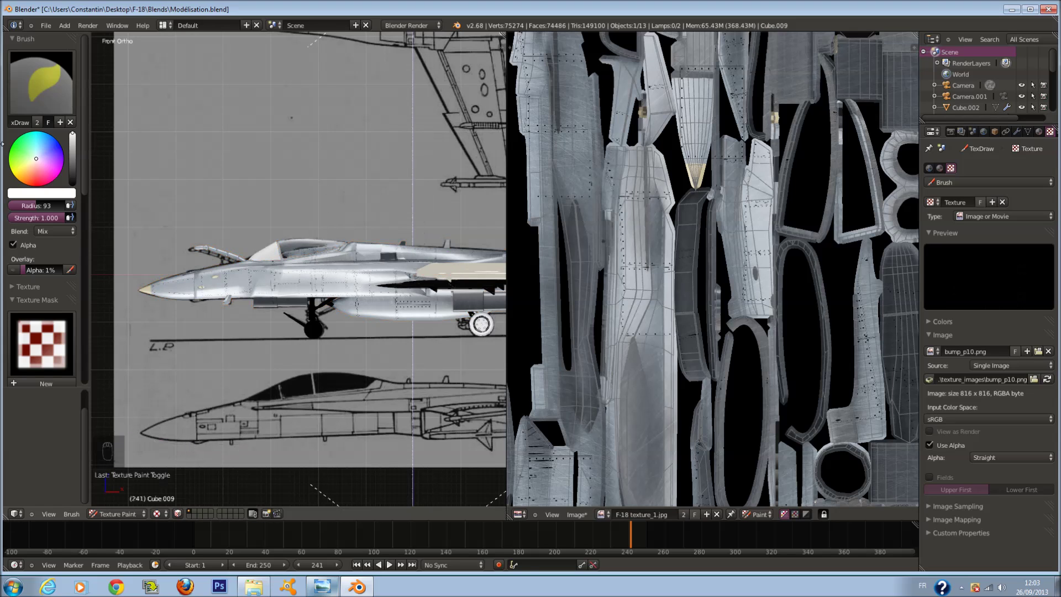
Remove the stencil rivet texture from the TexDraw brush.
scroll(71, 244, down, 8)
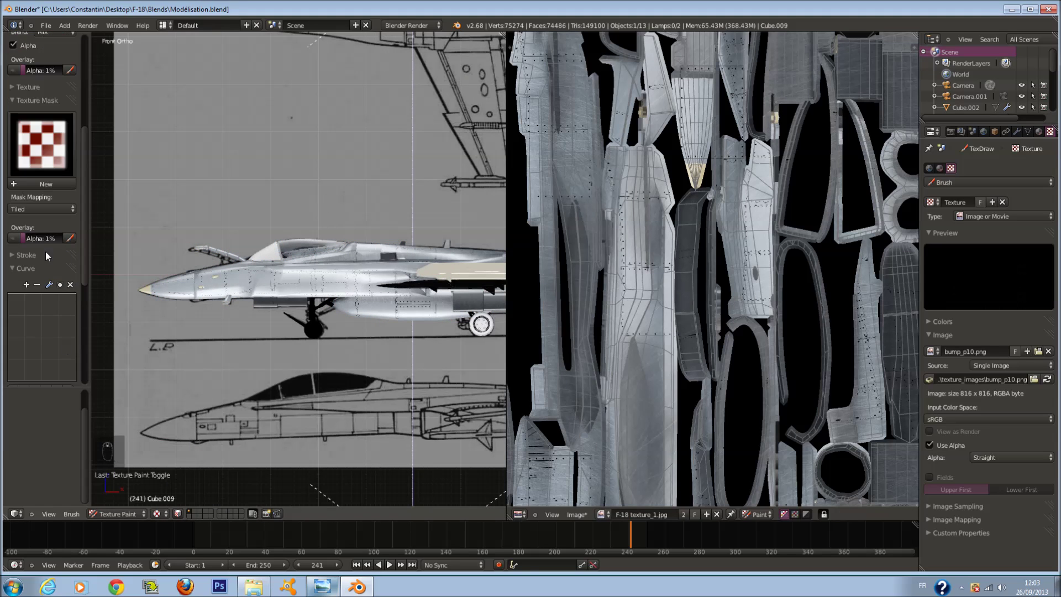
click(43, 266)
scroll(44, 210, up, 3)
click(45, 155)
click(45, 155)
click(46, 157)
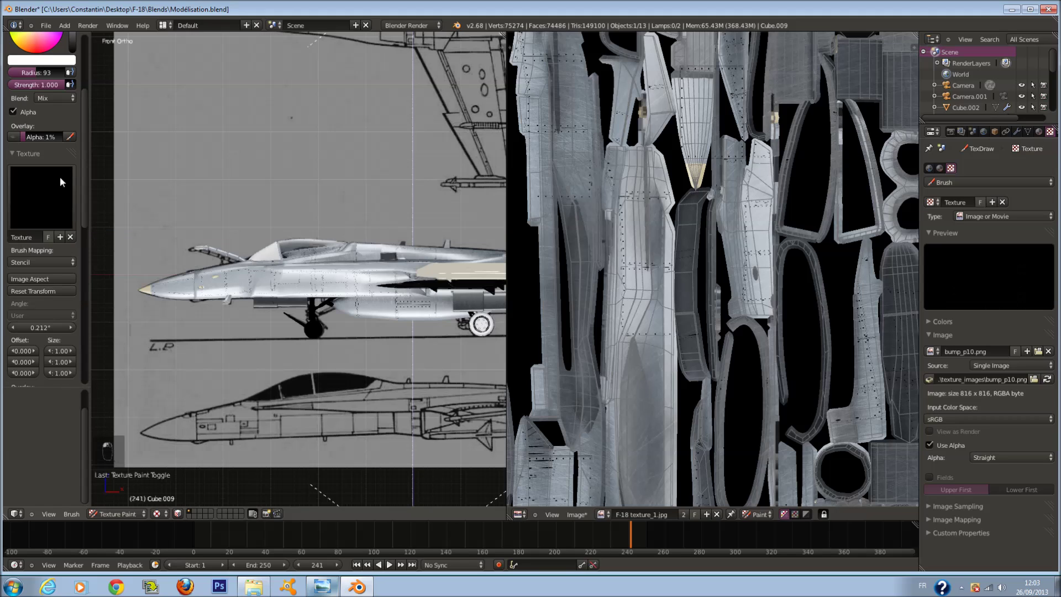
click(70, 237)
Set the TexDraw brush colour to red.
scroll(44, 321, up, 4)
click(44, 352)
click(42, 341)
scroll(46, 254, up, 2)
mouse_move(48, 157)
mouse_down()
mouse_move(23, 203)
mouse_move(35, 205)
mouse_up()
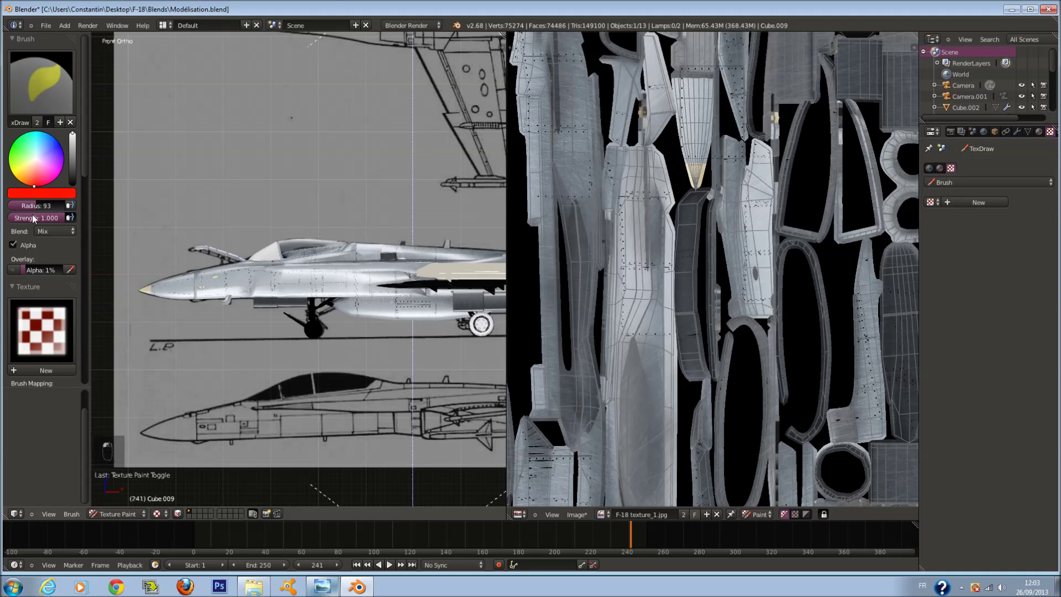
Reduce the brush radius to 18 and paint a single red dot on the forward fuselage side below the windshield.
scroll(210, 272, up, 5)
key(f)
click(223, 357)
scroll(224, 357, down, 3)
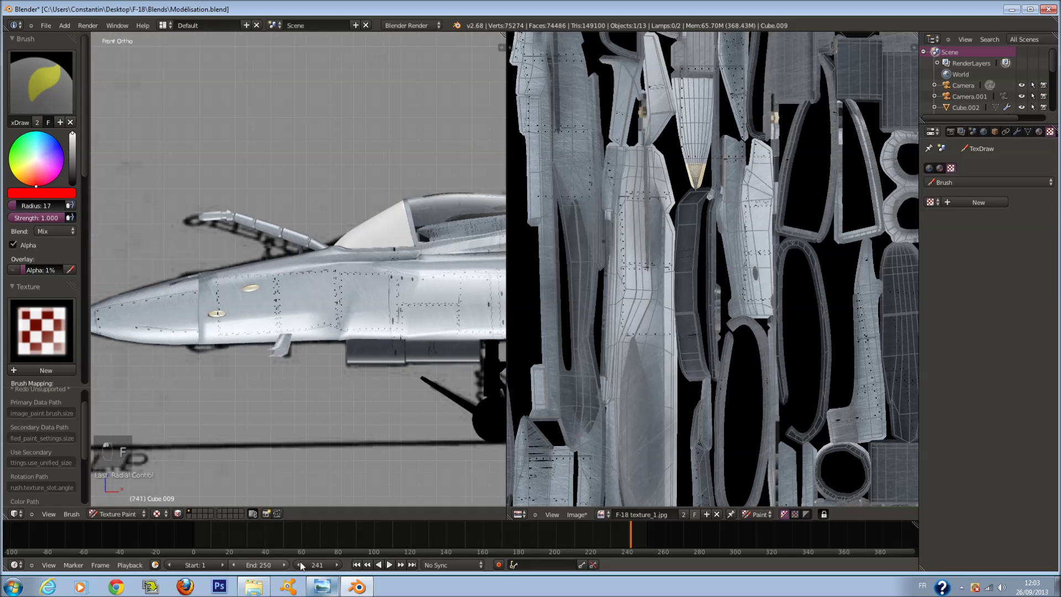
click(324, 588)
click(324, 587)
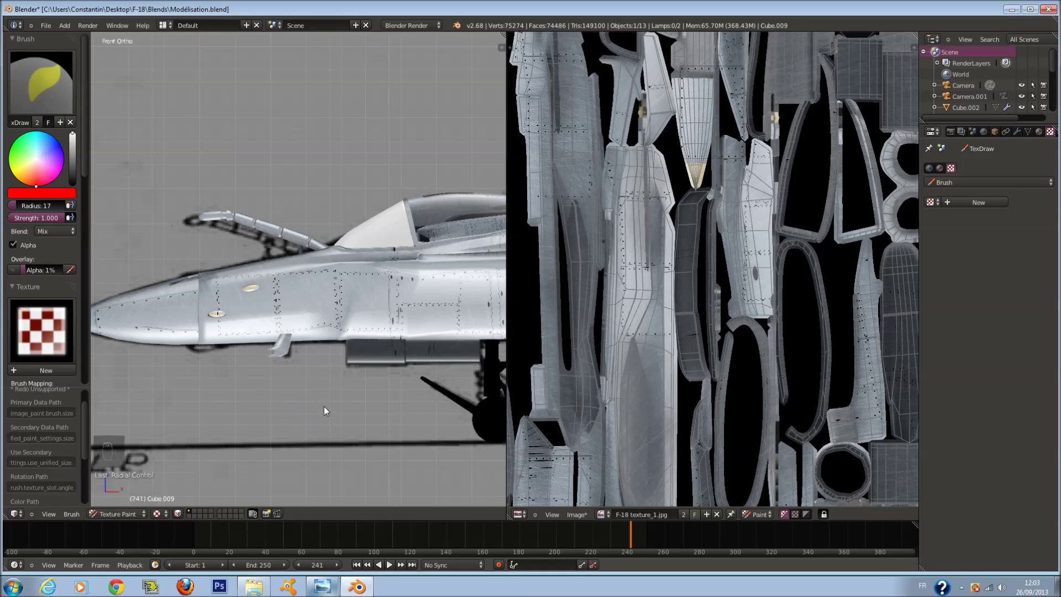
scroll(346, 340, up, 4)
key(f)
click(353, 318)
scroll(353, 319, down, 3)
scroll(761, 182, down, 3)
scroll(764, 248, down, 2)
scroll(765, 277, up, 1)
scroll(418, 336, down, 2)
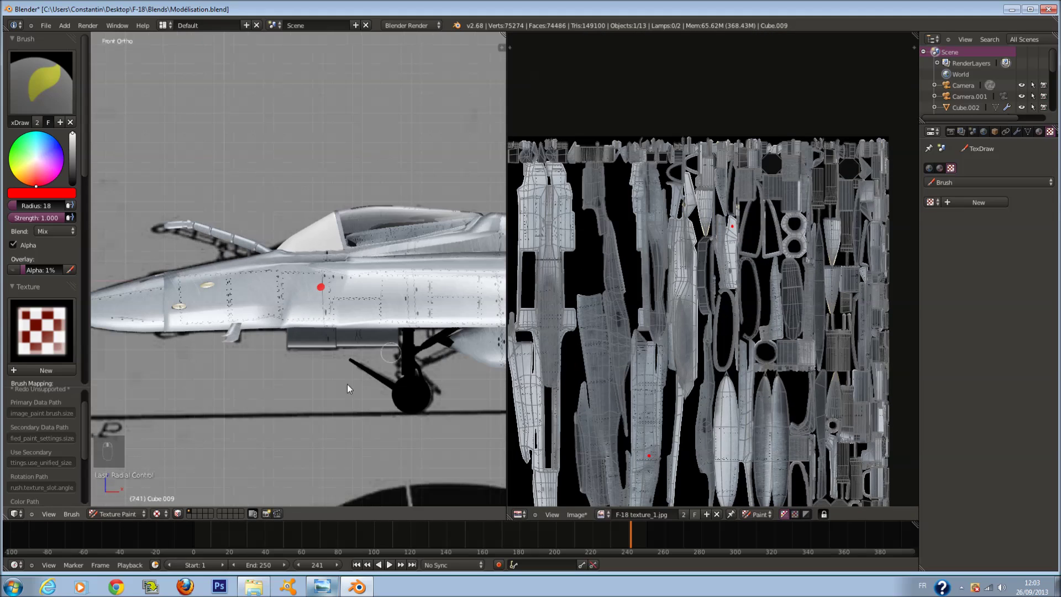
Compare the forward fuselage with the F/A-18C Hornet launch photo in Windows Photo Viewer and undo the stray red dot on the nose.
mouse_move(322, 590)
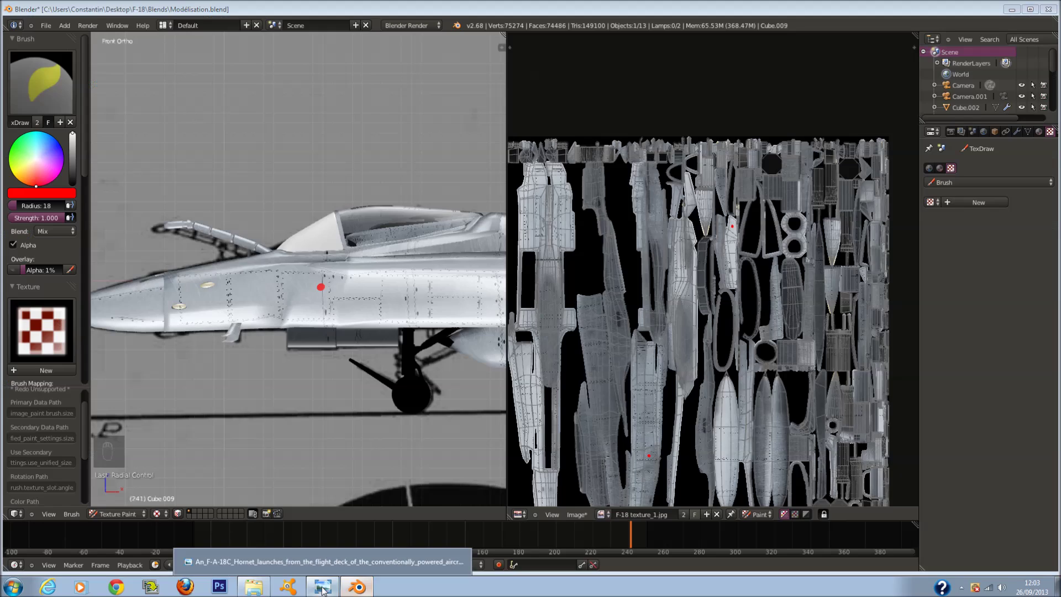
click(322, 589)
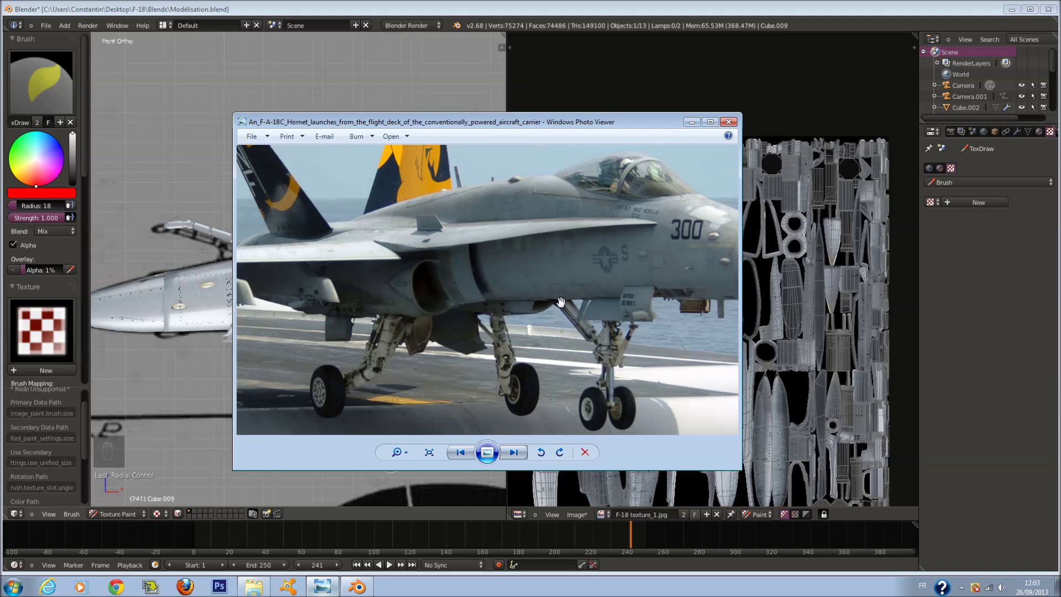
click(190, 298)
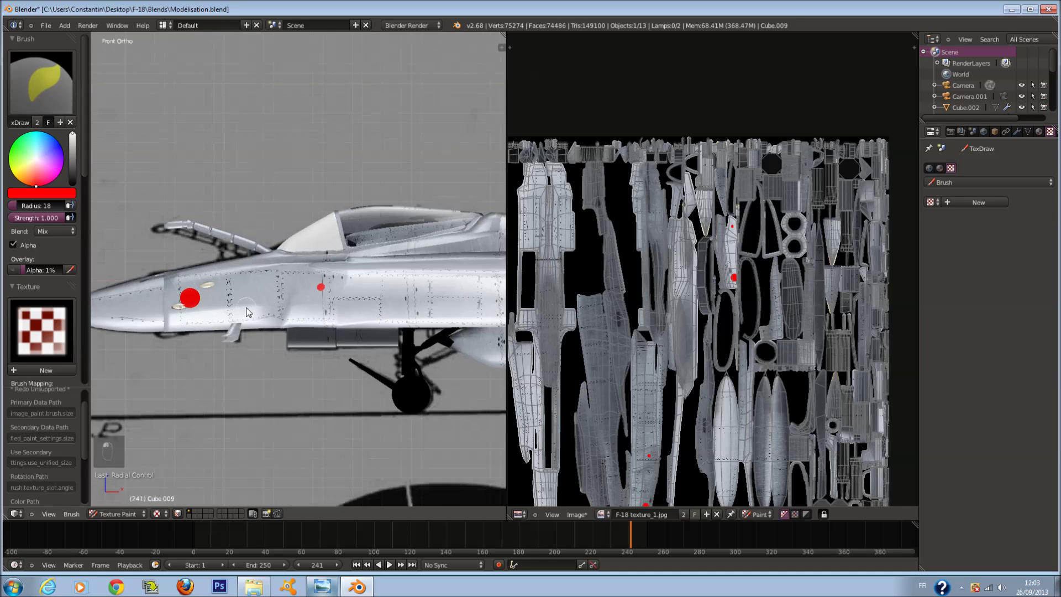
key(ctrl+z)
Reduce the brush radius to 11 and paint a red dot on the nose landing-gear door.
scroll(278, 331, up, 4)
key(f)
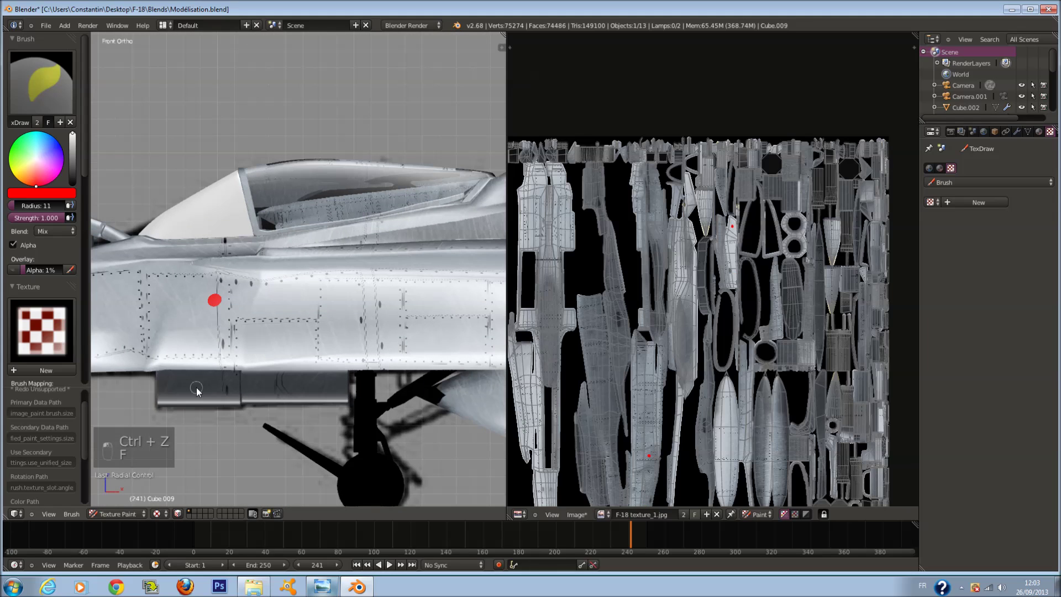
scroll(199, 392, down, 3)
click(334, 590)
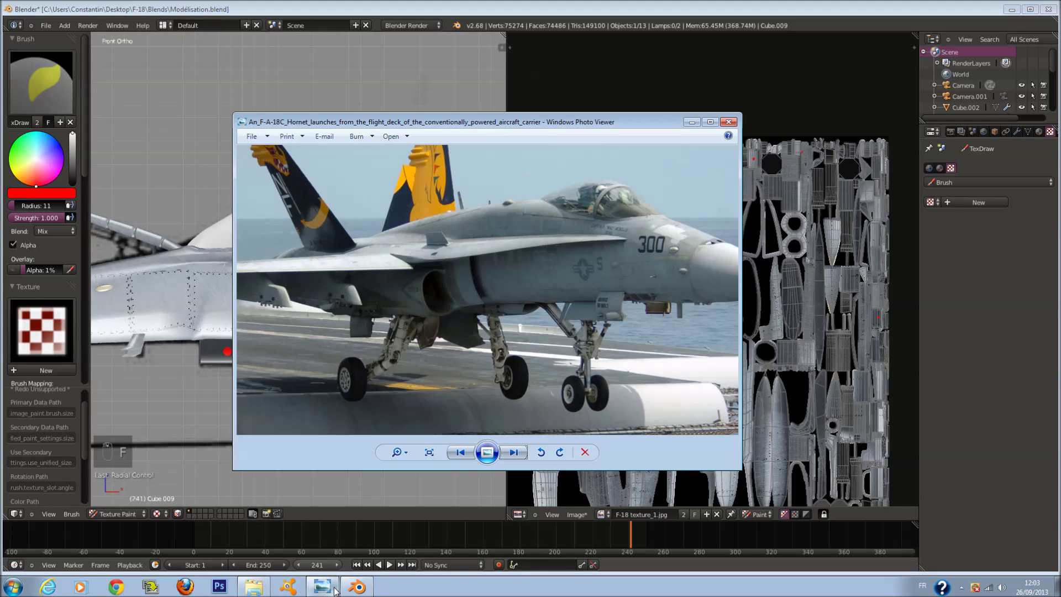
click(335, 589)
Try painting a small red dot beside the engine air intake with brush radius 6 and undo it.
drag(369, 364, 419, 328)
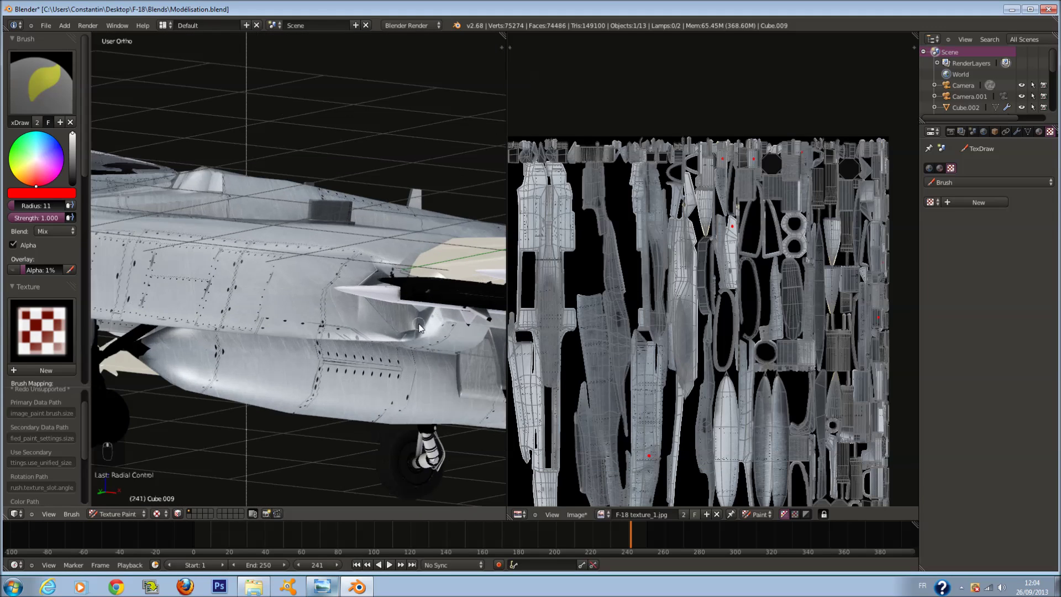
scroll(439, 330, up, 5)
key(ctrl+z)
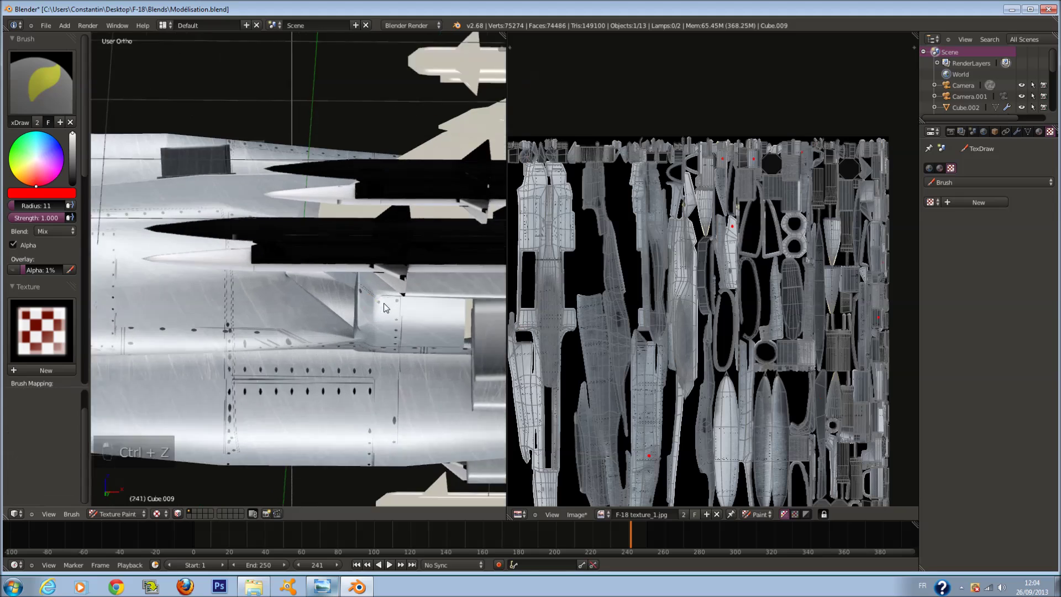
key(f)
scroll(394, 324, down, 4)
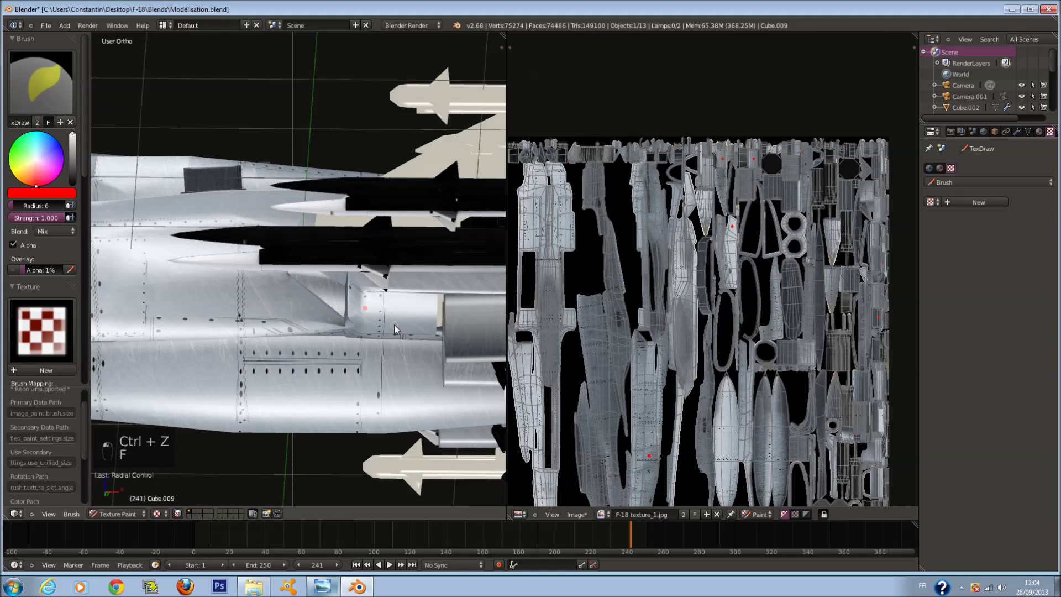
scroll(160, 303, up, 5)
scroll(141, 306, down, 5)
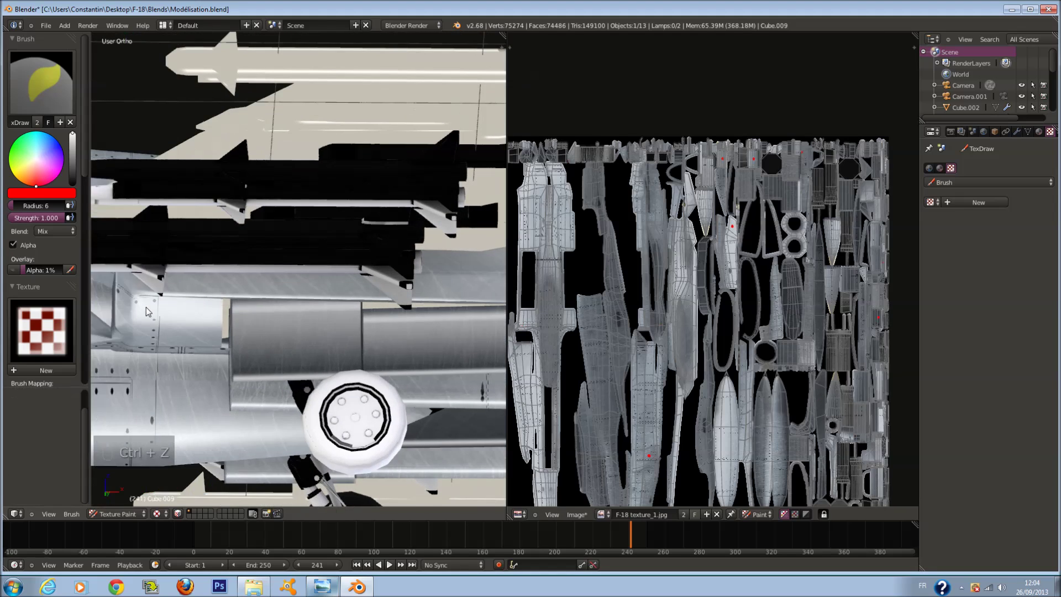
key(ctrl+z)
scroll(240, 333, right, 6)
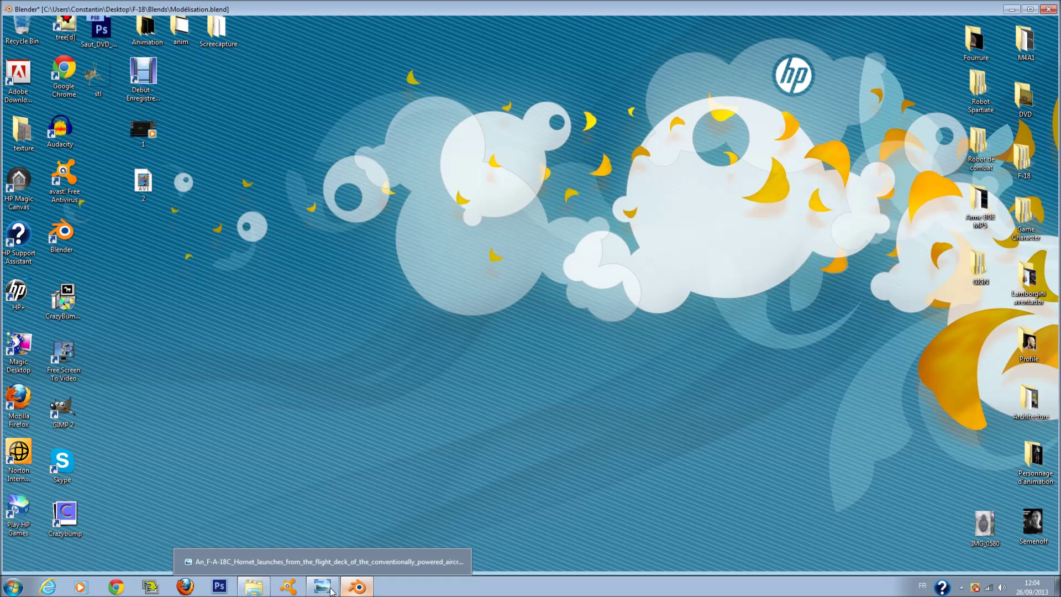
Check the whole aircraft in the Hornet launch photo and save over Modélisation.blend.
click(329, 586)
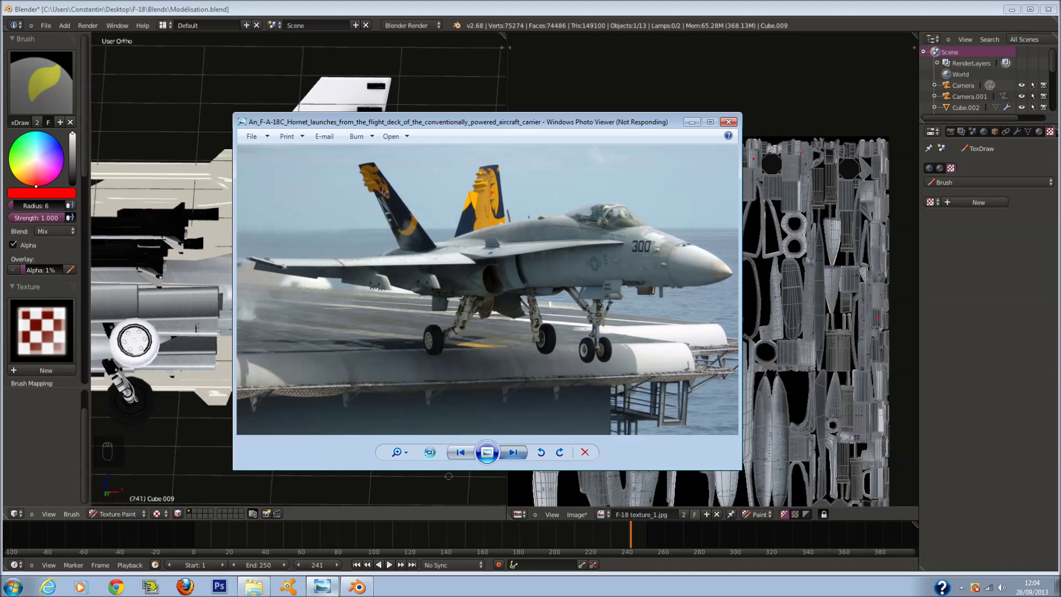
click(174, 440)
drag(181, 436, 332, 354)
key(ctrl+s)
scroll(342, 343, down, 6)
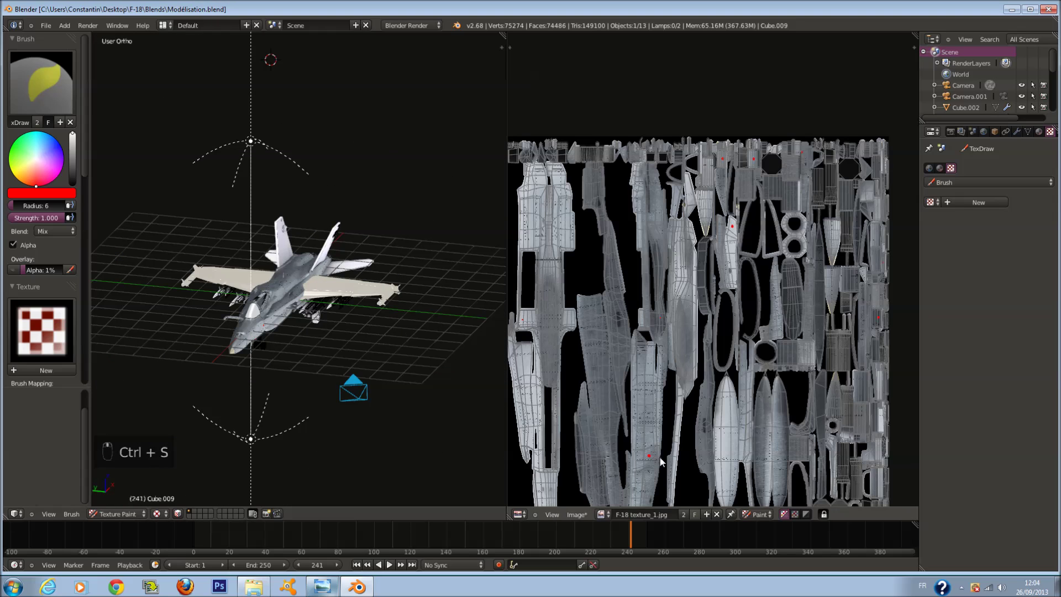
Save the painted texture as the JPEG F-18 texture_1.jpg in the Blends folder with a higher quality setting.
drag(660, 462, 672, 434)
click(577, 514)
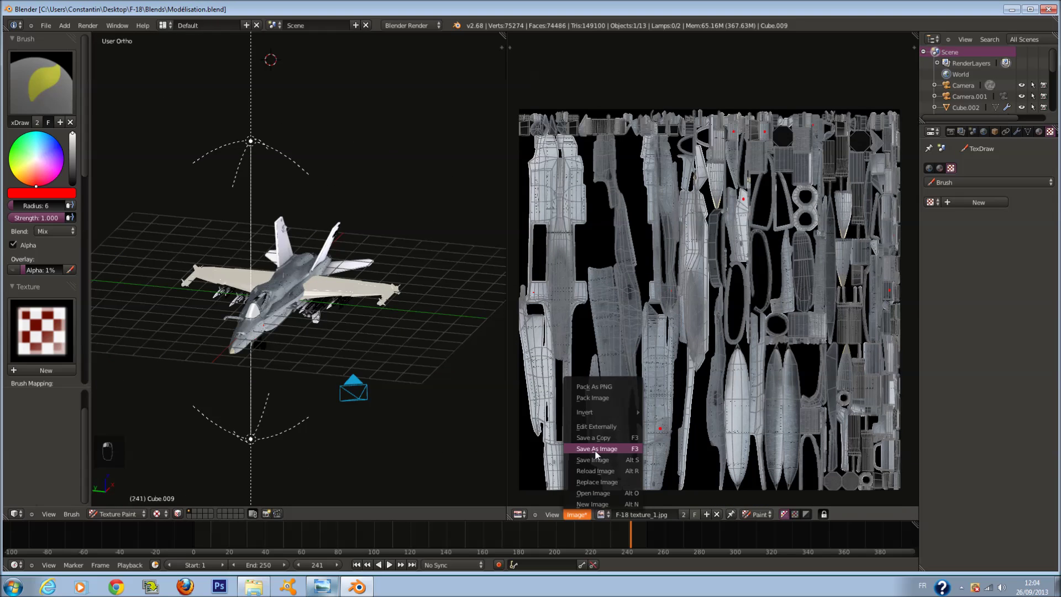
click(603, 453)
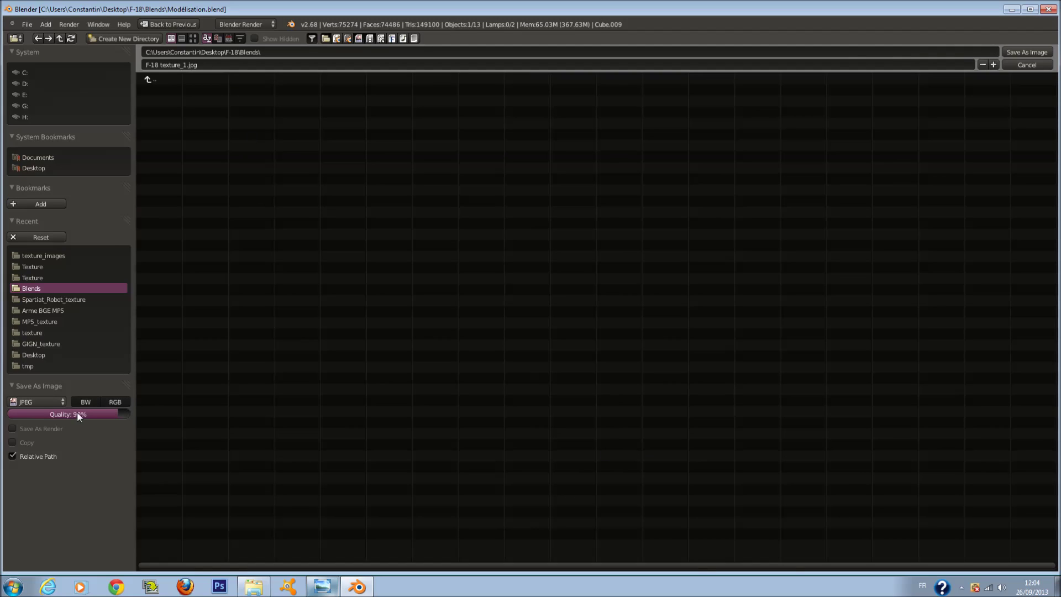
drag(123, 416, 134, 386)
click(1022, 54)
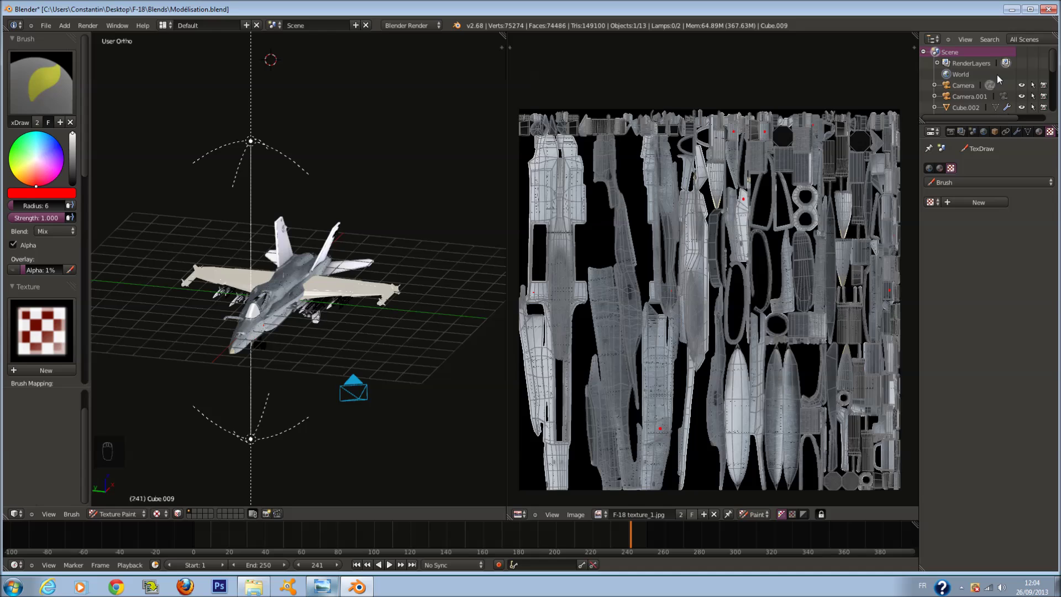
View the whole aircraft from the side and save over Modélisation.blend.
scroll(546, 285, down, 2)
scroll(361, 297, down, 2)
drag(360, 297, 311, 271)
key(ctrl+s)
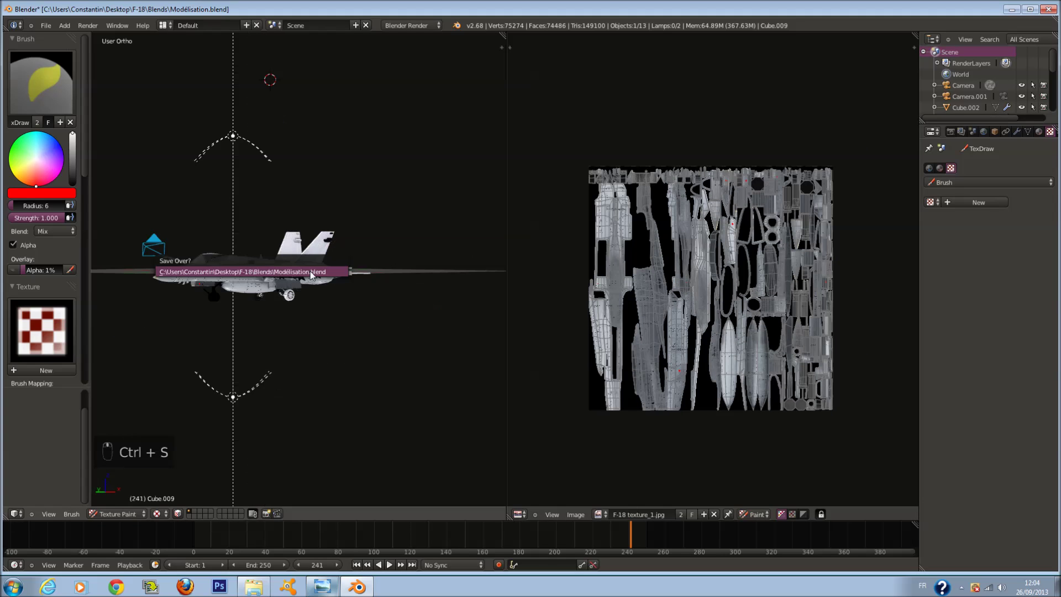
scroll(314, 298, up, 3)
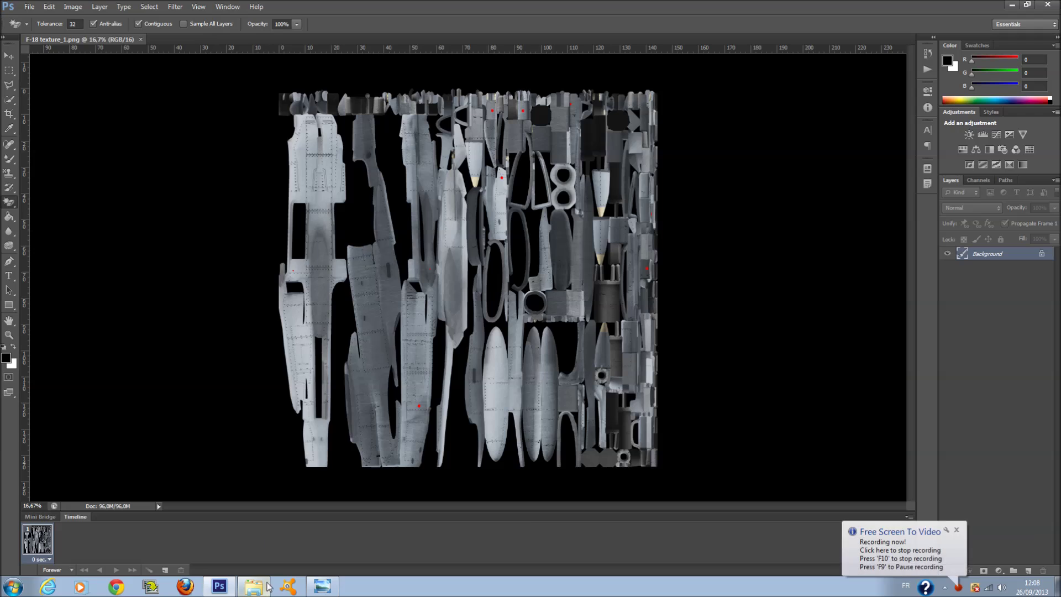
Place the Navy_plane_star_stripes image from the F-18 texture_images folder into the F-18 texture_1.png document in Photoshop.
click(254, 586)
click(275, 105)
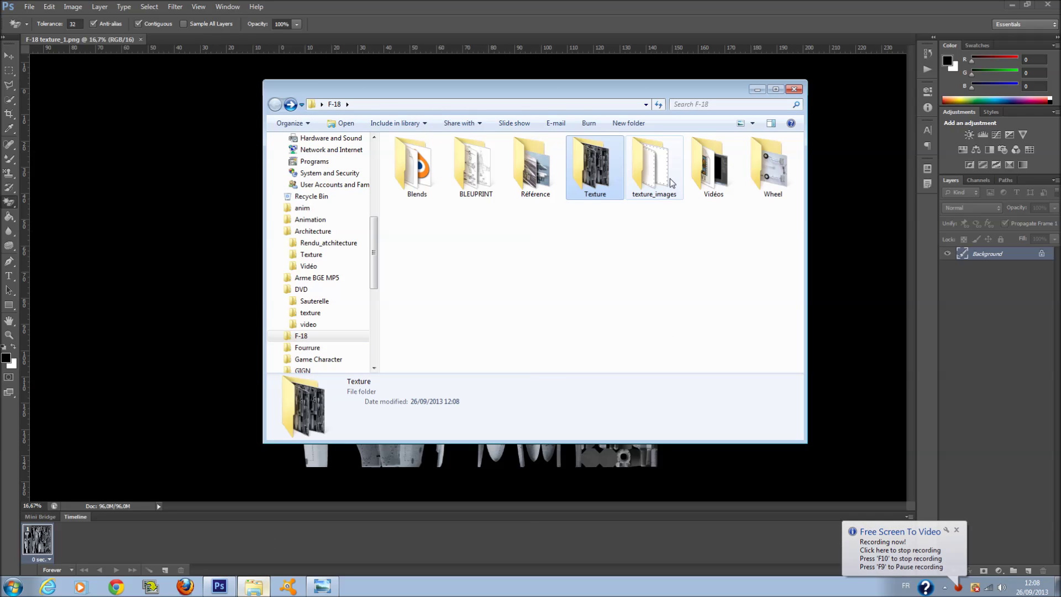
double_click(655, 165)
drag(714, 168, 832, 345)
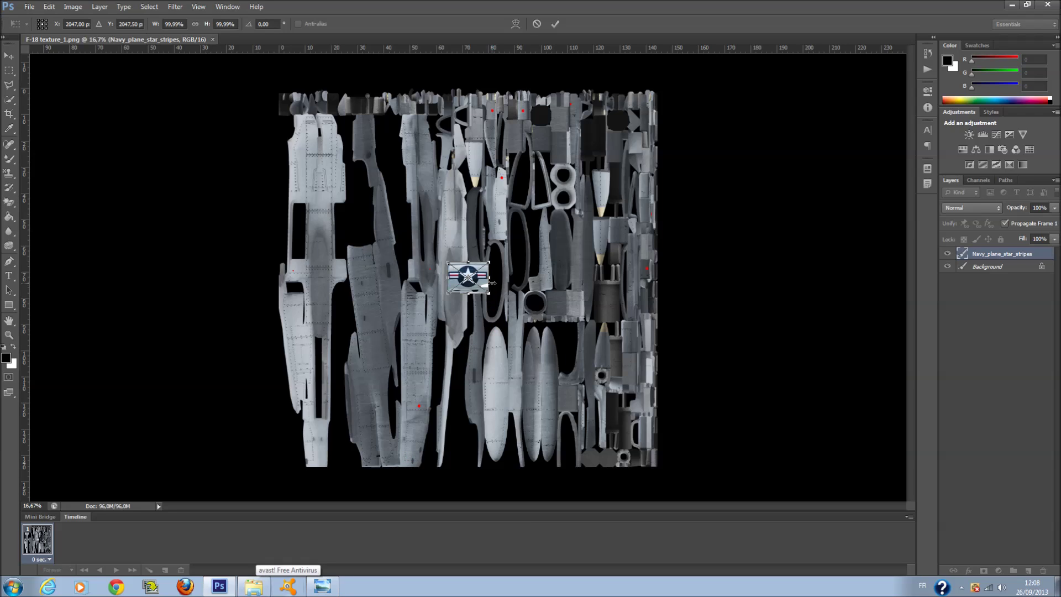
Move the star emblem over the red dot on the lower fuselage panel, rotate it to about -92.92°, and commit the placement.
drag(467, 351, 459, 411)
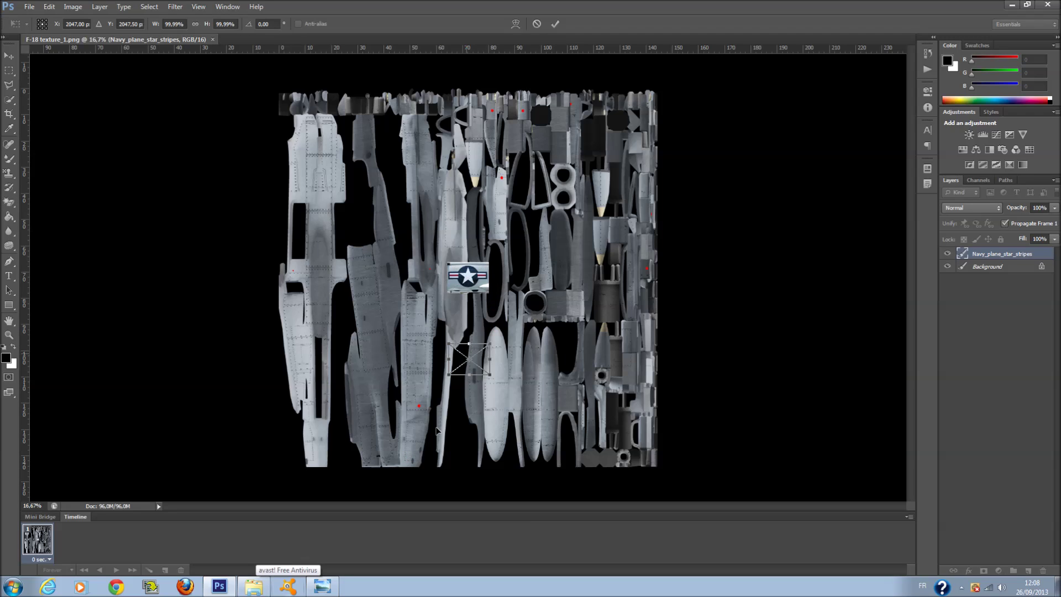
drag(427, 408, 399, 315)
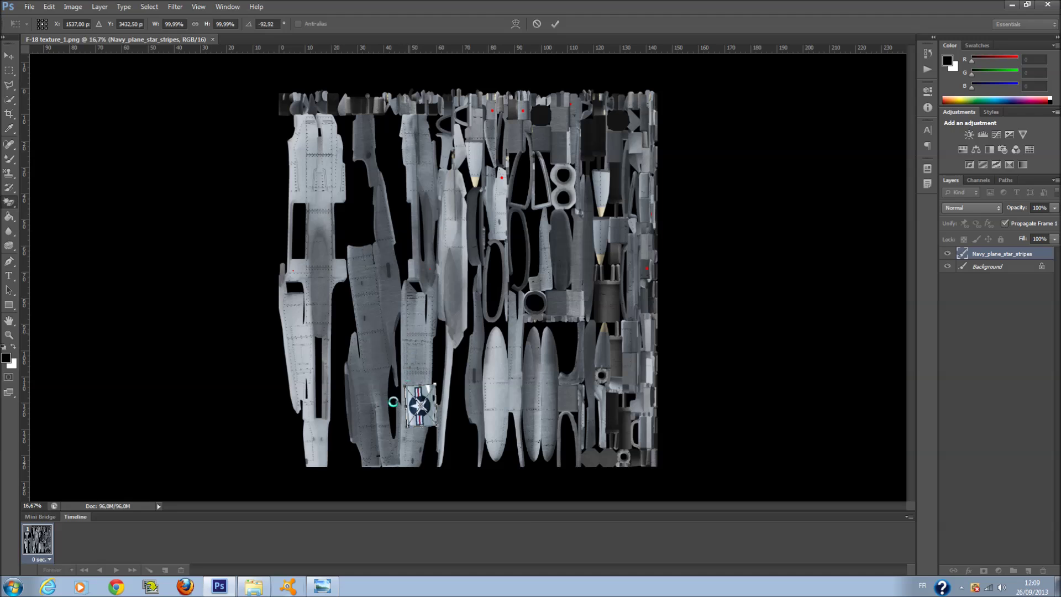
key(Return)
Free-transform the star emblem to straighten it along the fuselage panel's rivet lines and nudge it into place.
click(9, 334)
click(448, 434)
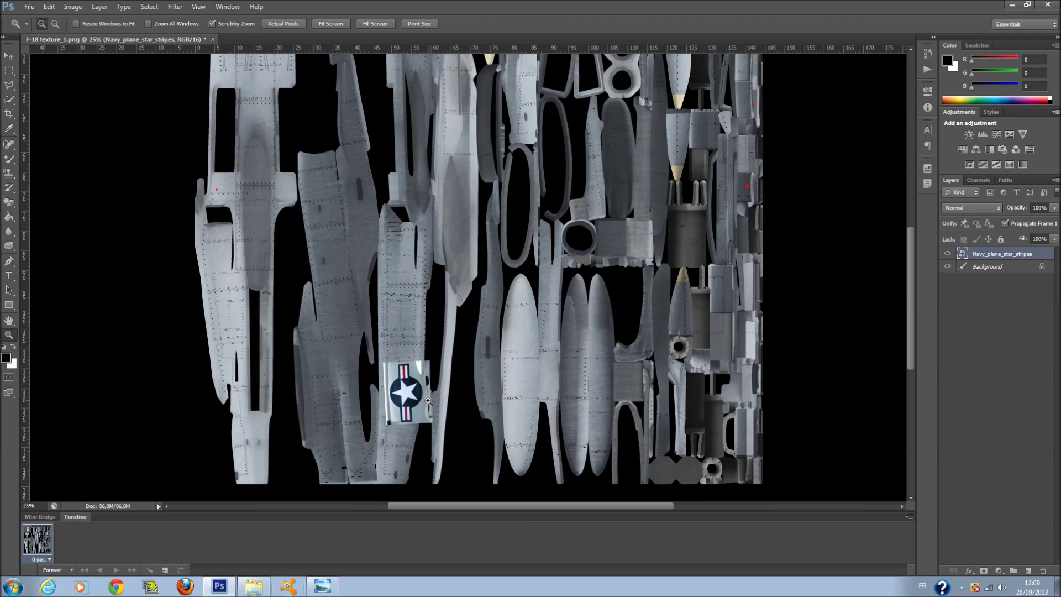
click(440, 415)
click(440, 415)
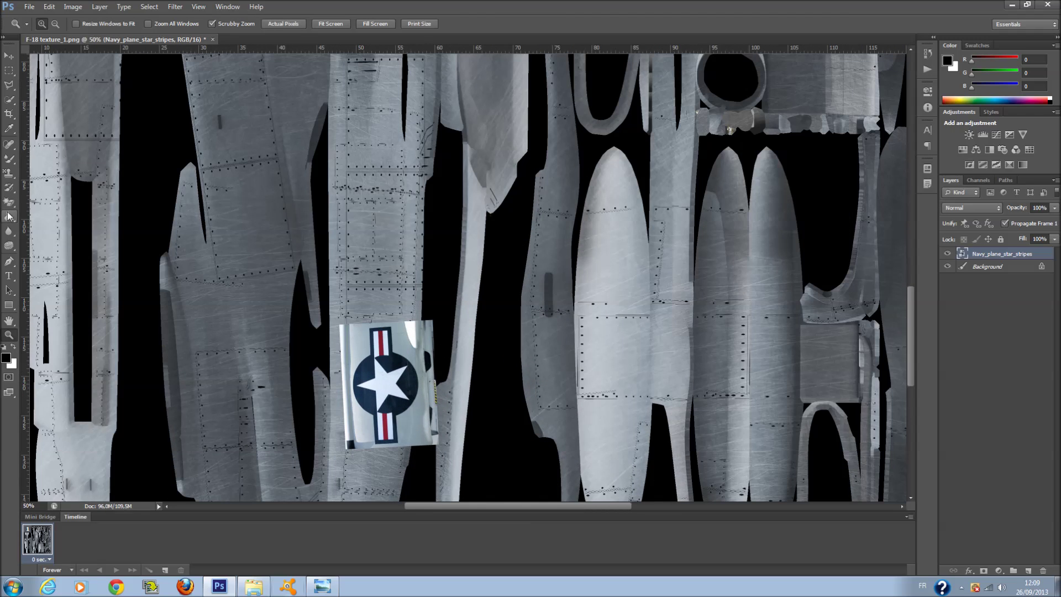
key(ctrl+t)
drag(442, 332, 403, 342)
drag(482, 345, 481, 345)
key(Return)
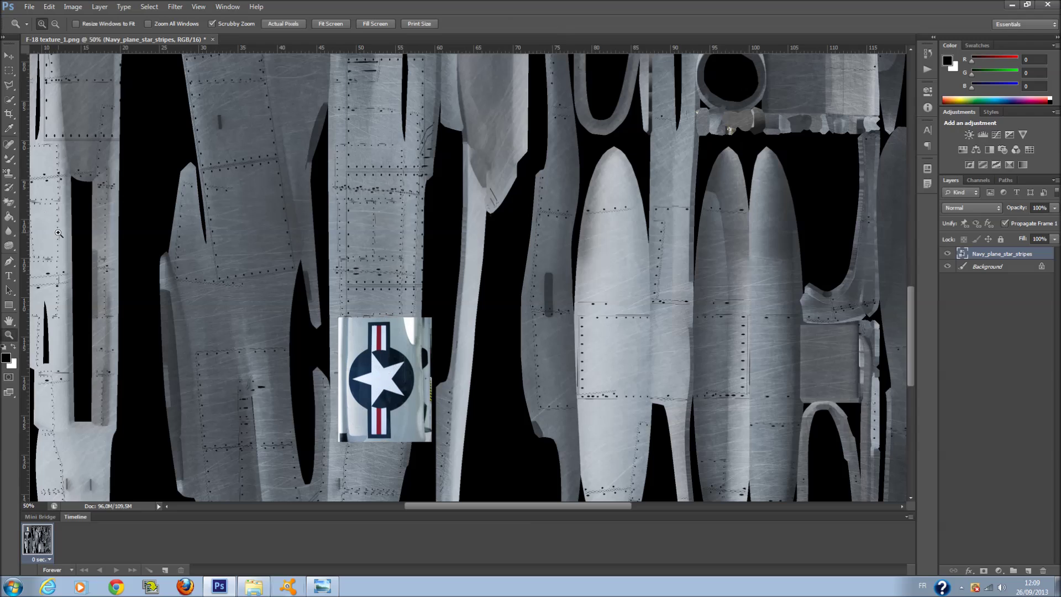
Rasterize the emblem layer and erase its pale background with the Magic Eraser at tolerance 32, keeping the star and stripes.
click(12, 203)
click(399, 338)
click(521, 228)
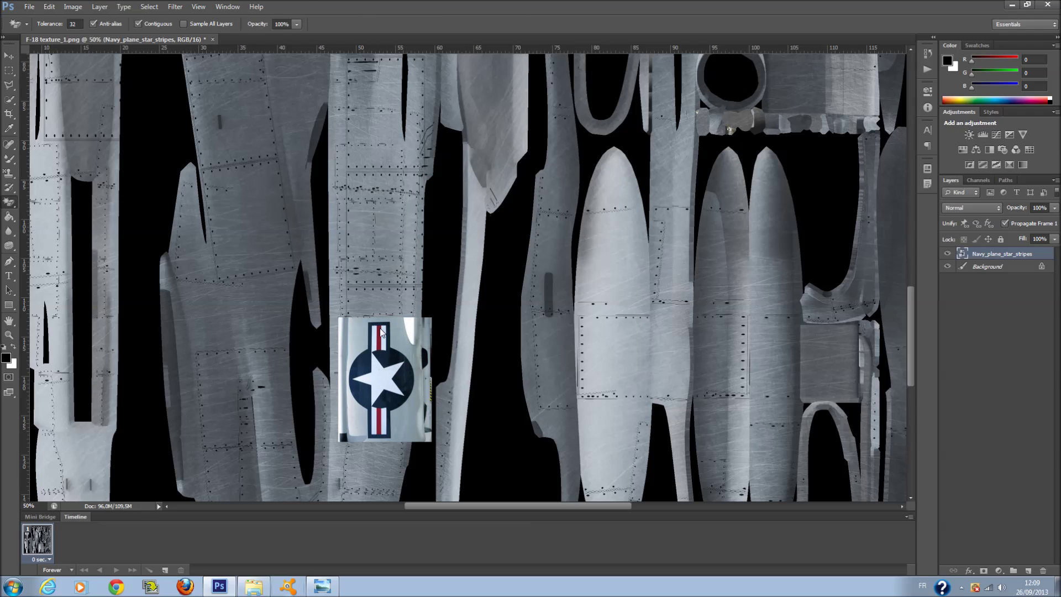
click(395, 343)
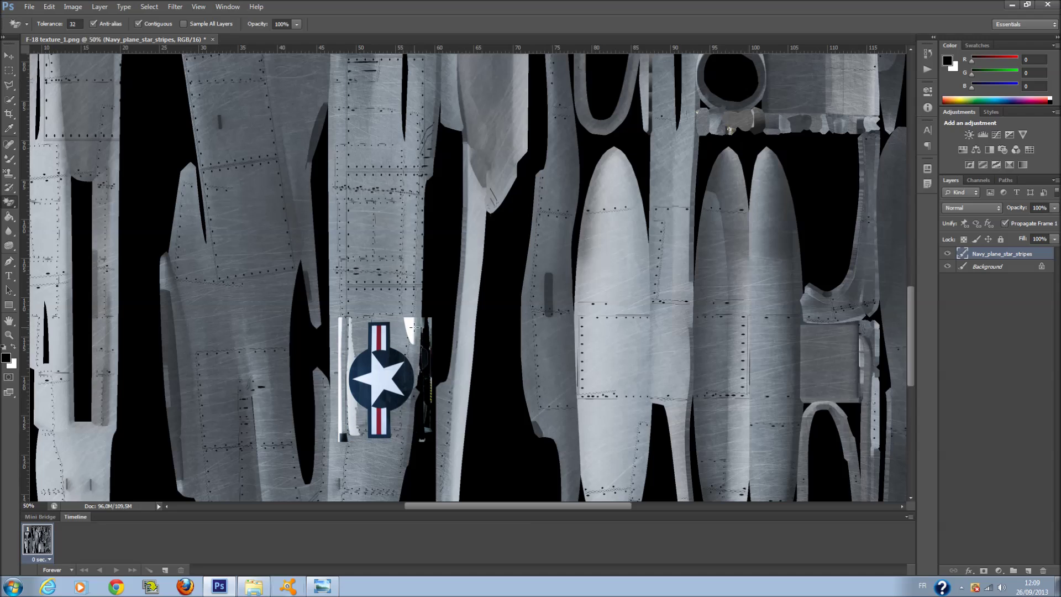
click(351, 350)
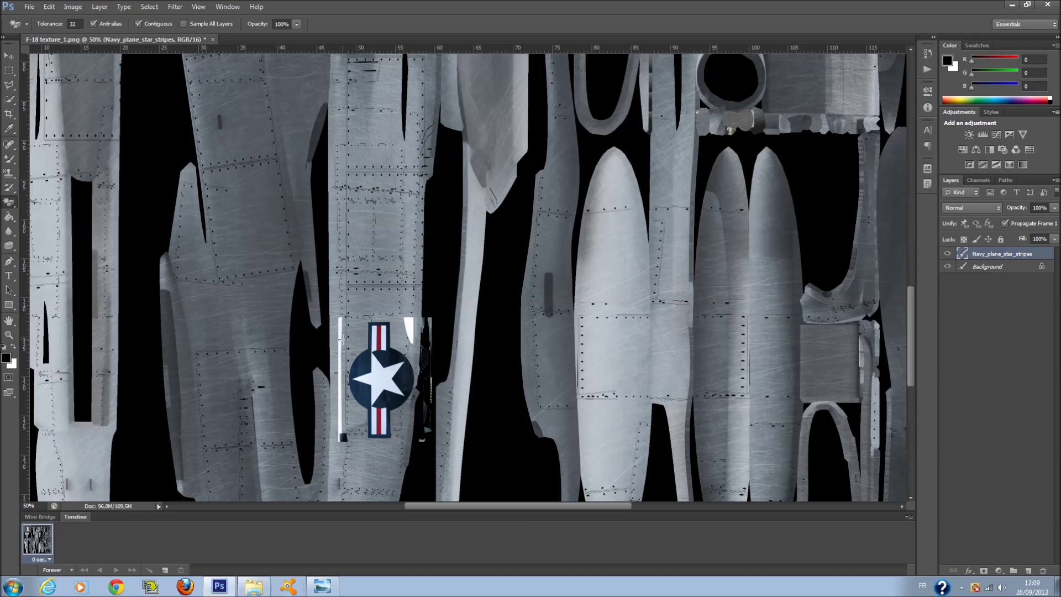
click(340, 332)
click(409, 328)
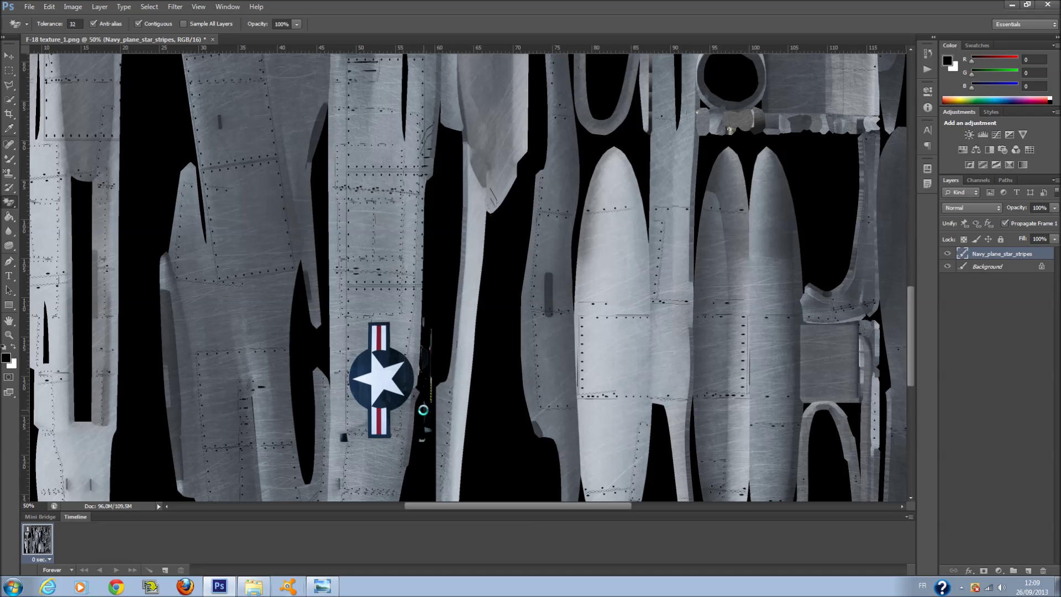
Compare blend modes such as Multiply, set the emblem layer to Darken, and briefly hide the Background to inspect the cutout.
scroll(980, 210, down, 2)
scroll(980, 210, down, 1)
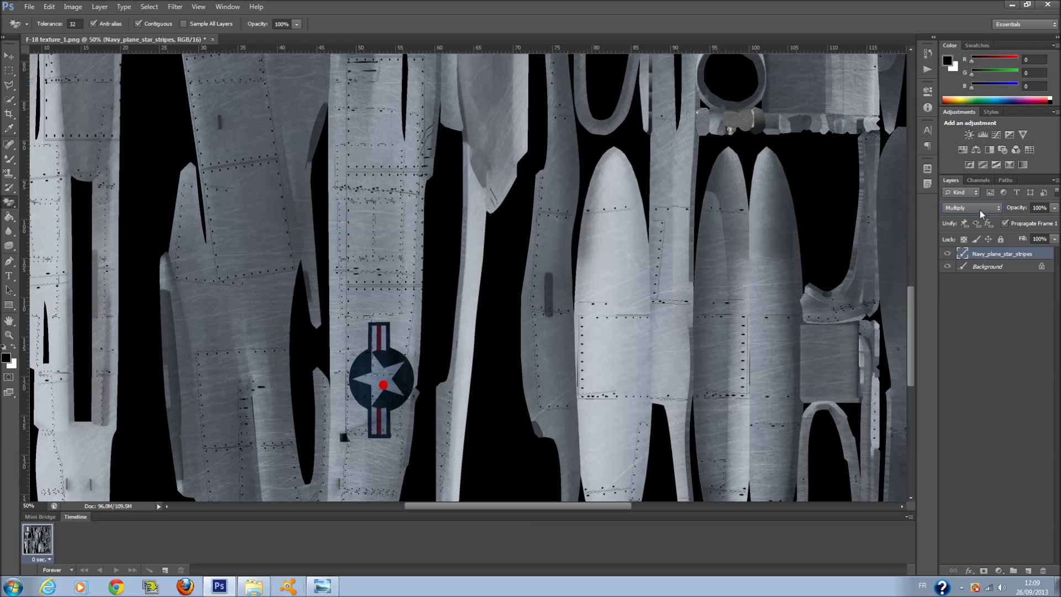
scroll(980, 210, down, 1)
scroll(980, 210, up, 1)
scroll(980, 210, up, 1)
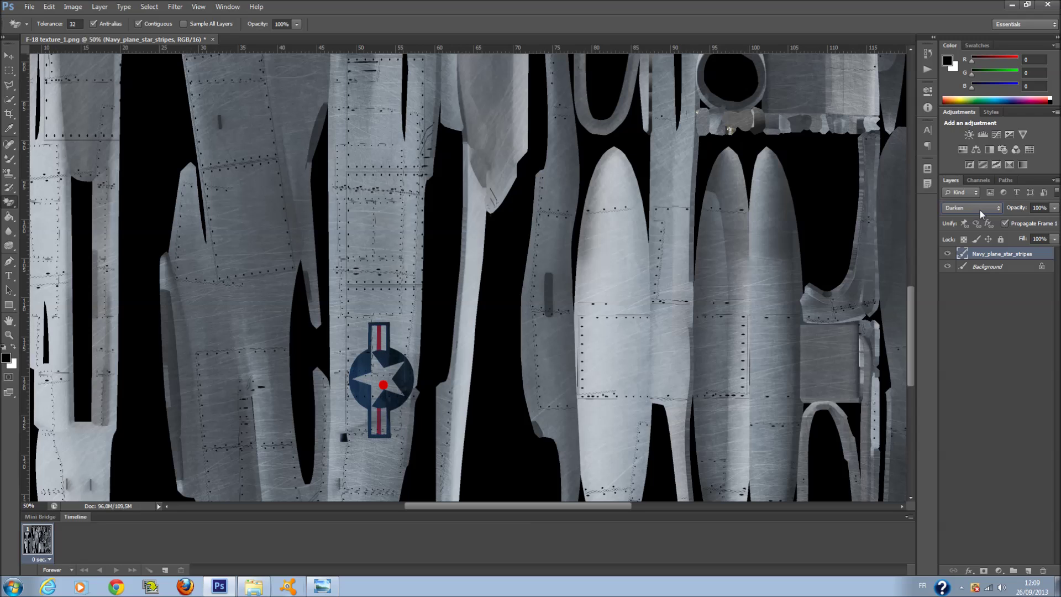
click(948, 266)
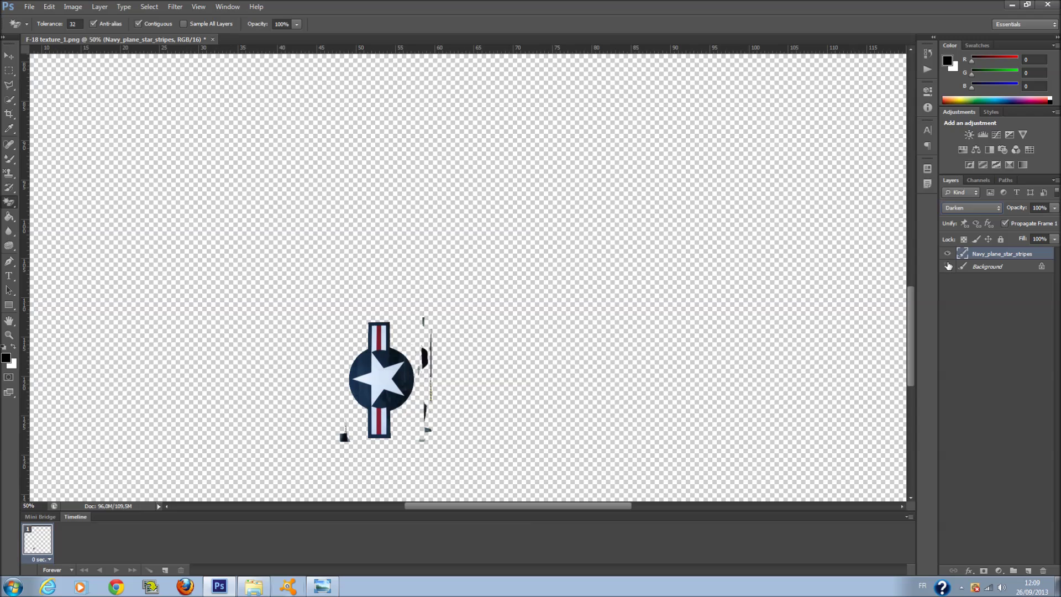
click(948, 267)
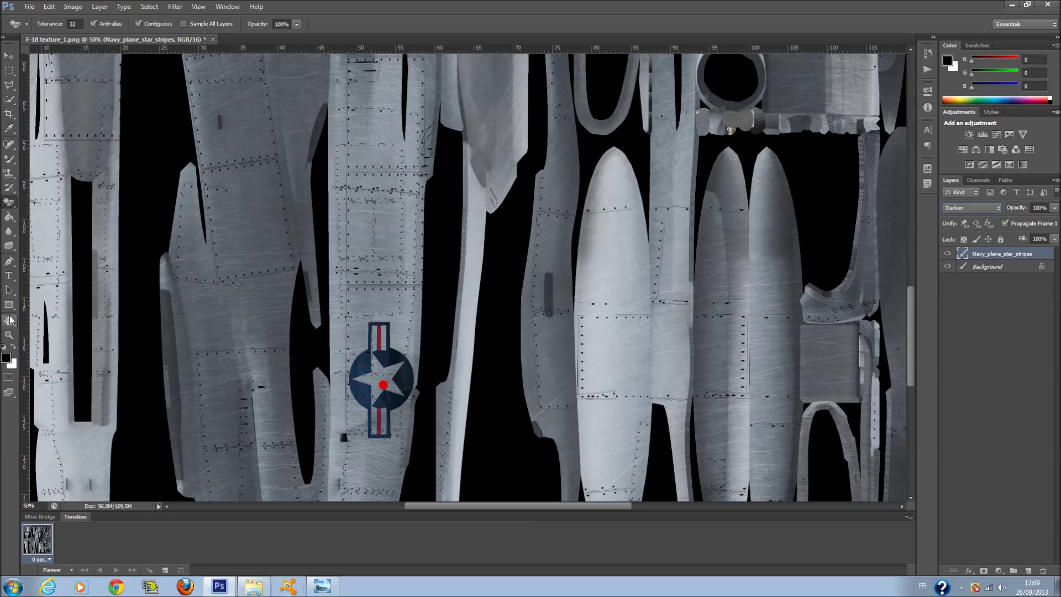
Examine the whole texture layout for the remaining red decal markers and the emblem's position on the fuselage panel.
click(8, 335)
right_click(529, 289)
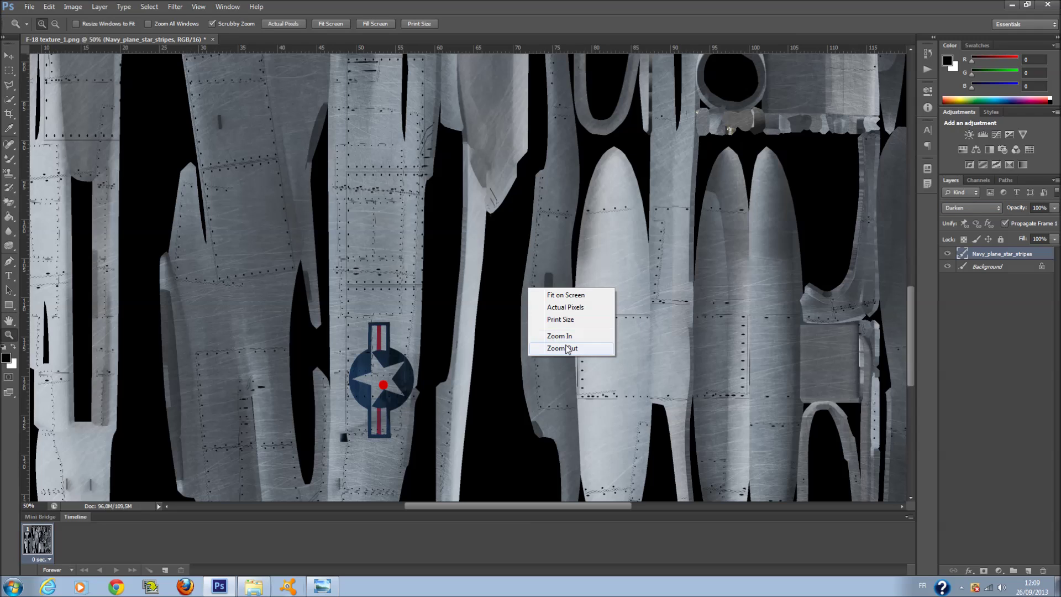
click(562, 348)
scroll(661, 292, up, 3)
scroll(661, 291, up, 3)
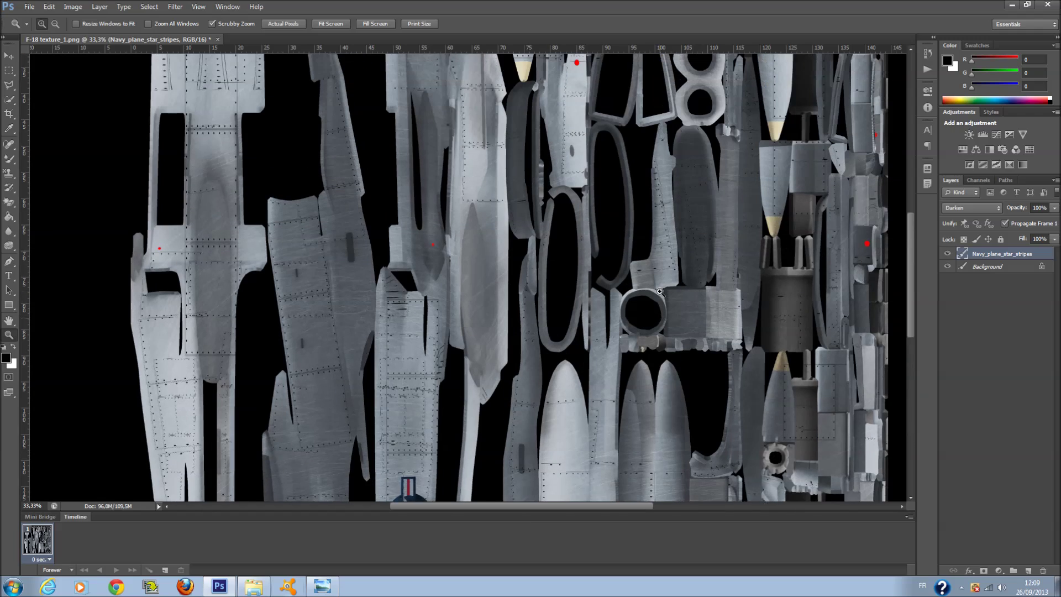
scroll(599, 161, up, 3)
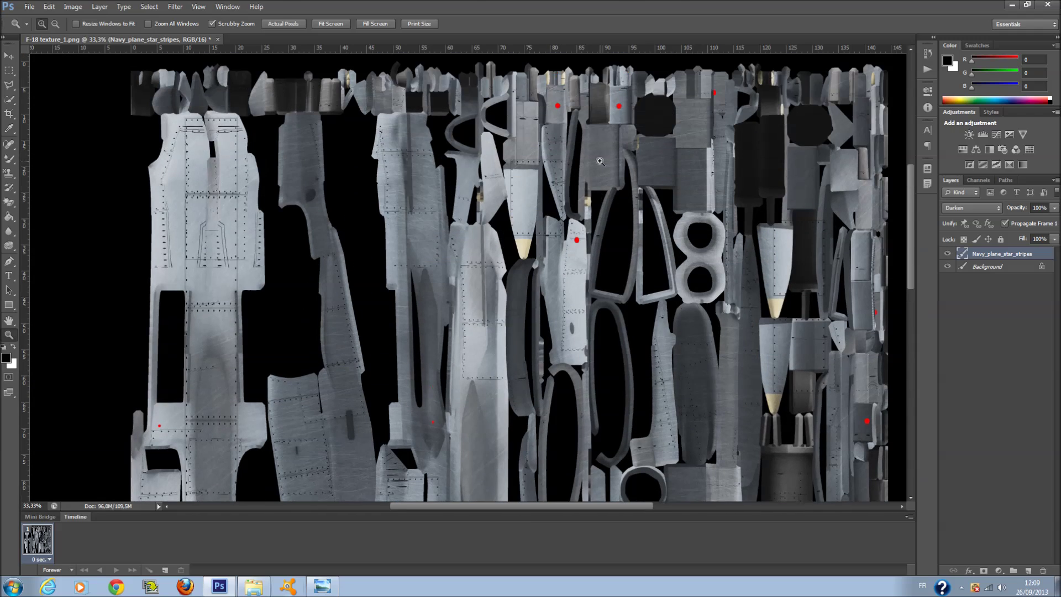
scroll(574, 235, down, 3)
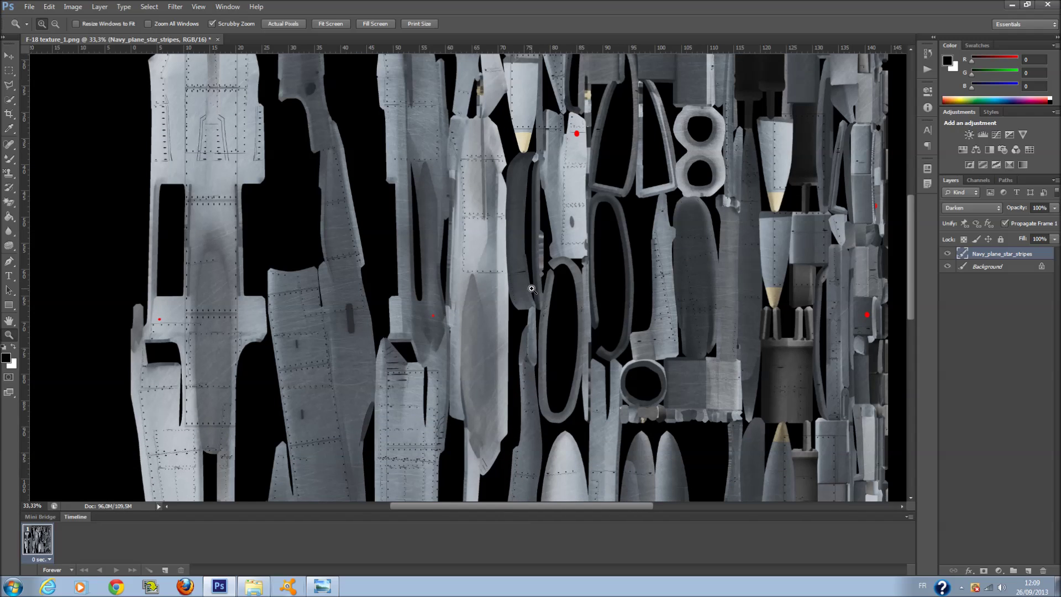
scroll(531, 288, down, 4)
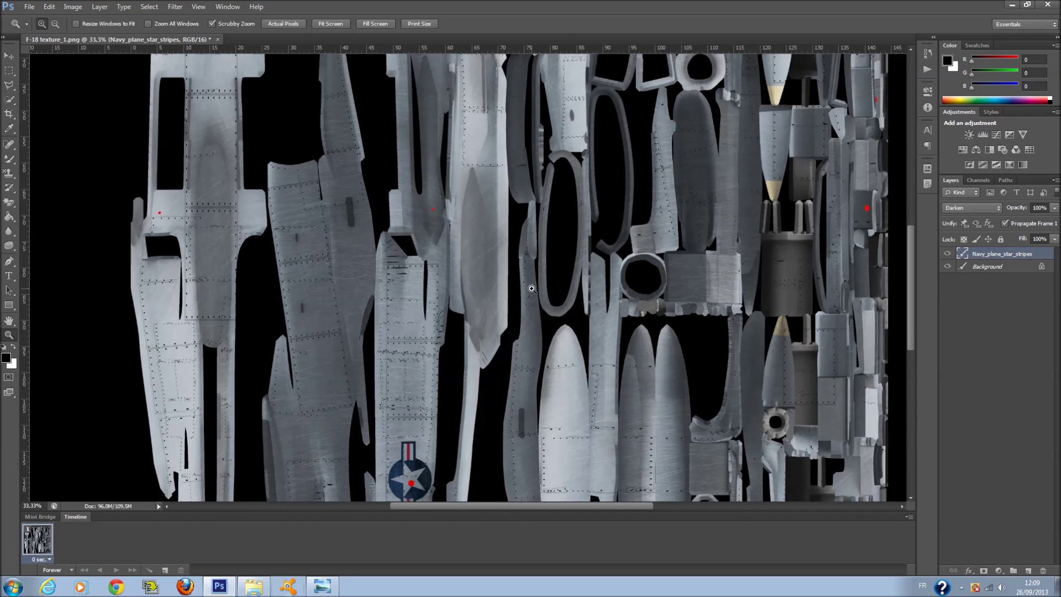
scroll(532, 289, down, 3)
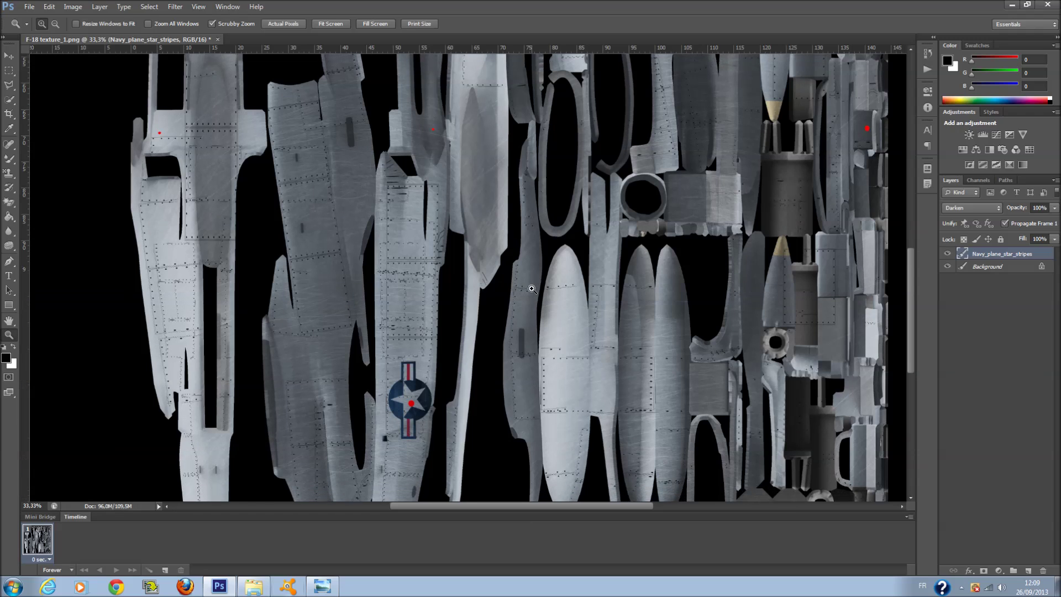
scroll(532, 288, down, 2)
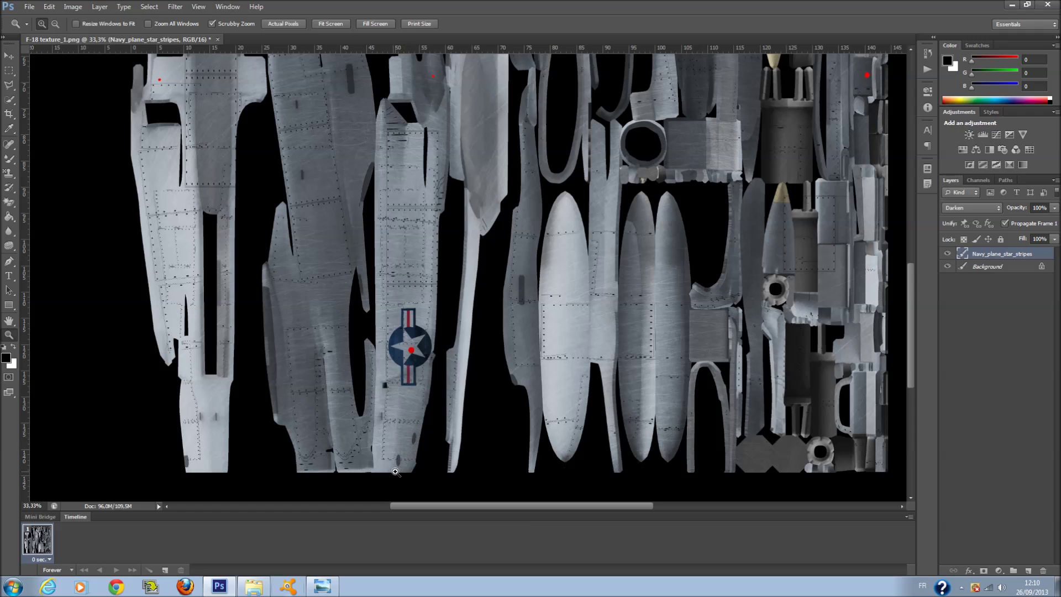
scroll(396, 471, up, 4)
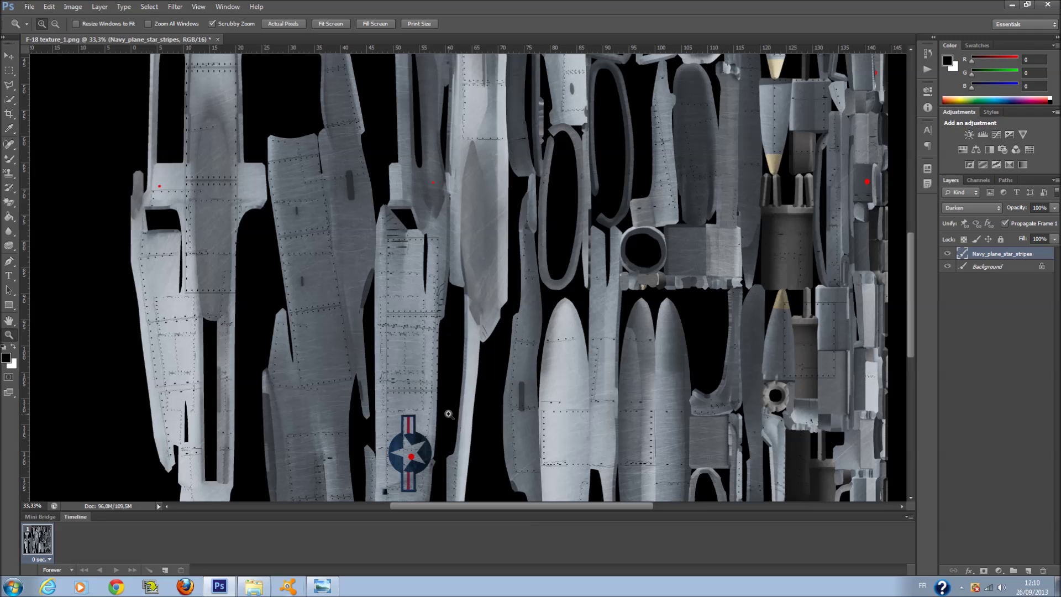
scroll(458, 442, up, 3)
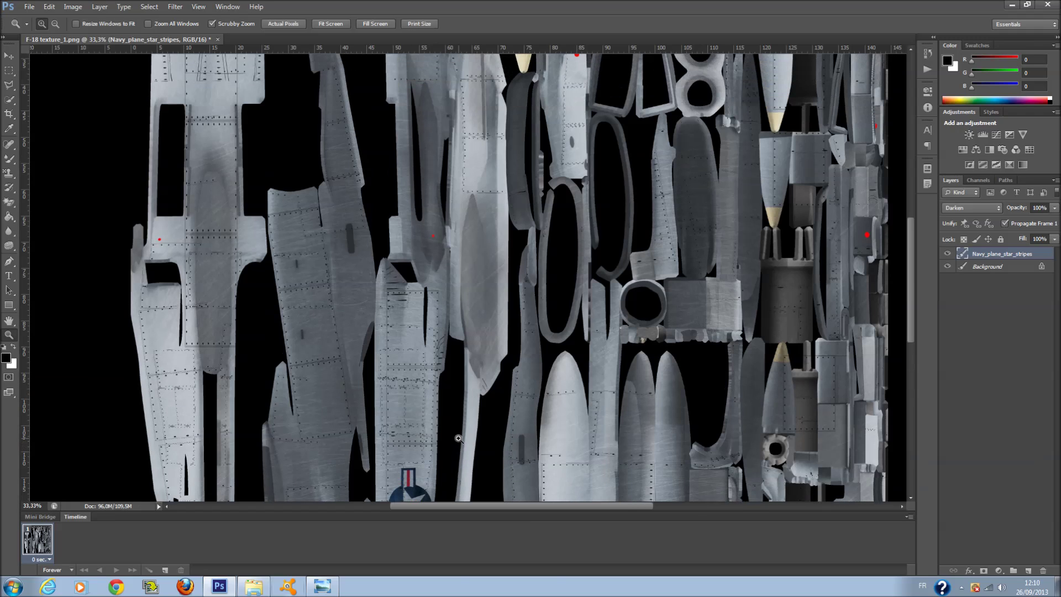
scroll(463, 437, up, 6)
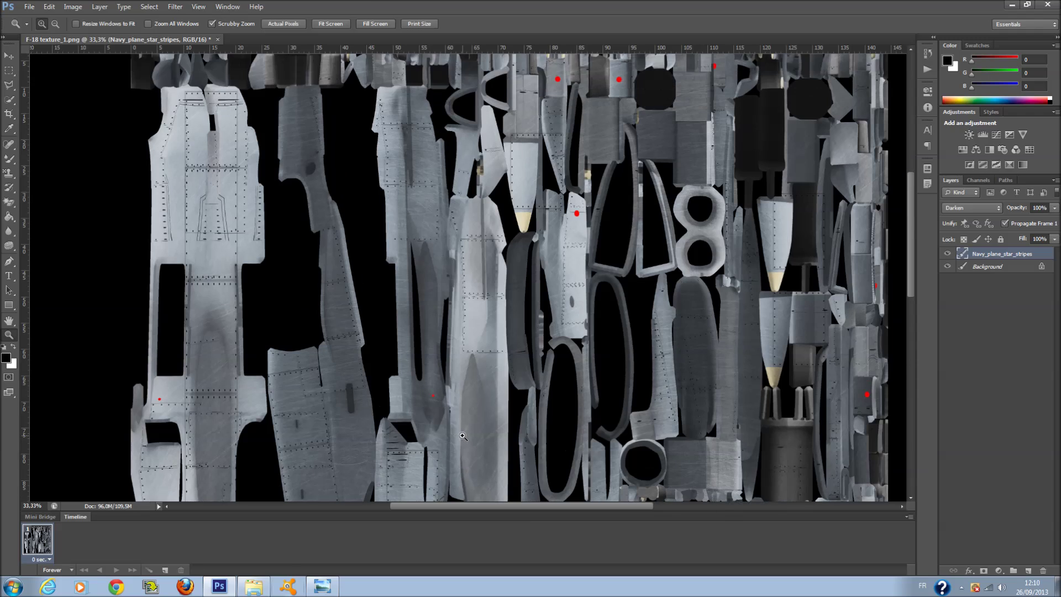
scroll(463, 437, down, 8)
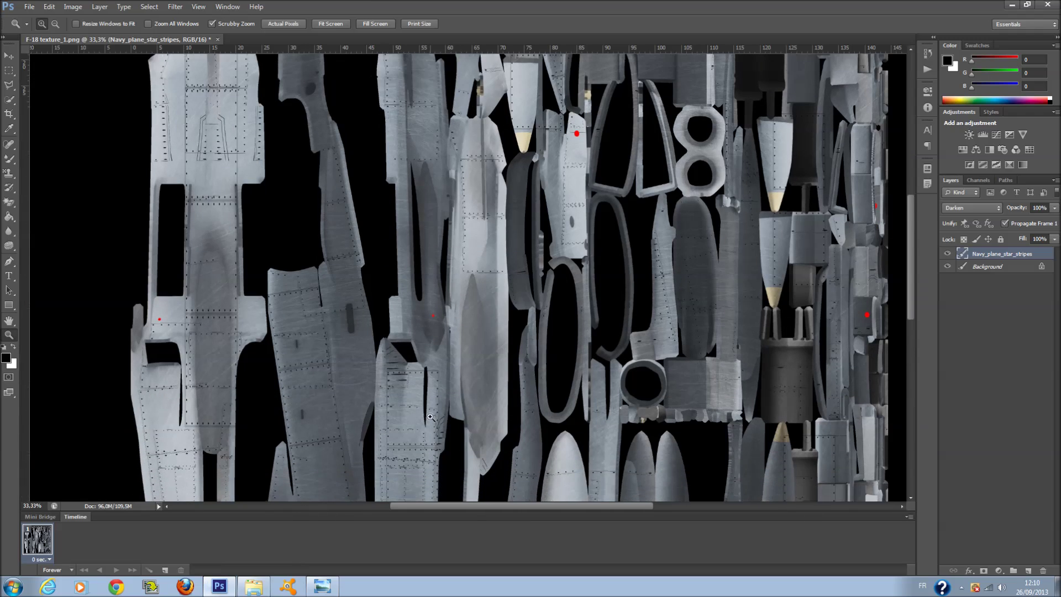
scroll(428, 417, down, 4)
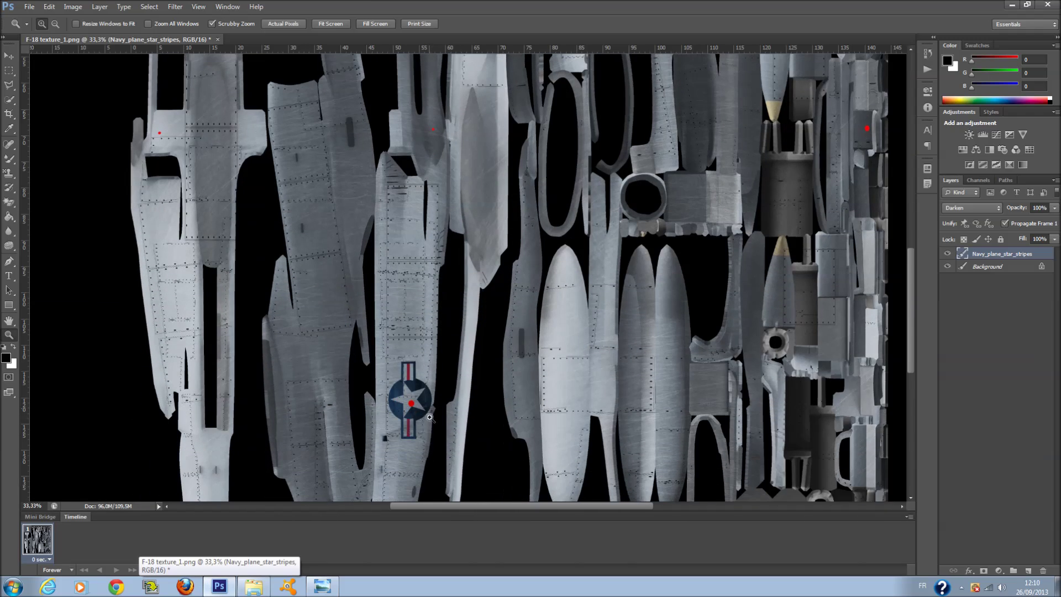
Hide the Background layer and preview the F-18 texture_1 PNG from the F-18 Texture folder in Windows Photo Viewer.
click(972, 269)
click(948, 266)
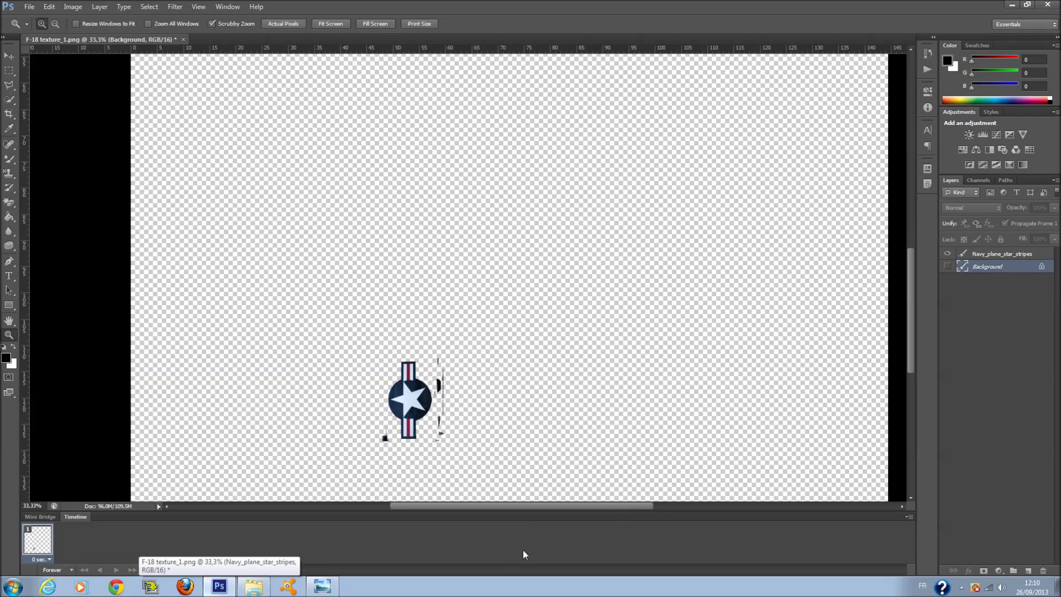
click(243, 588)
click(253, 587)
click(253, 587)
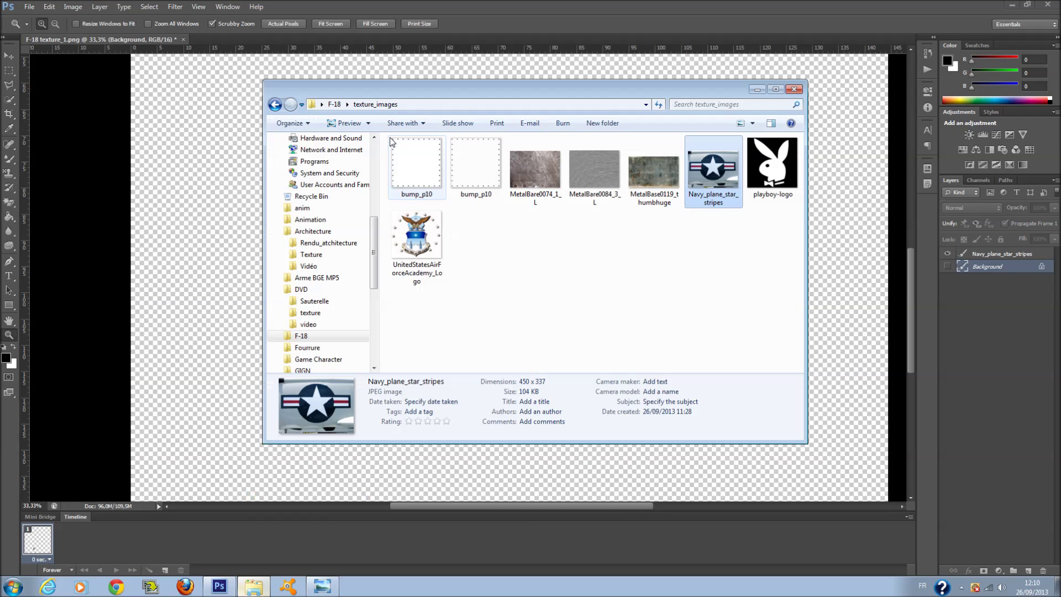
click(275, 104)
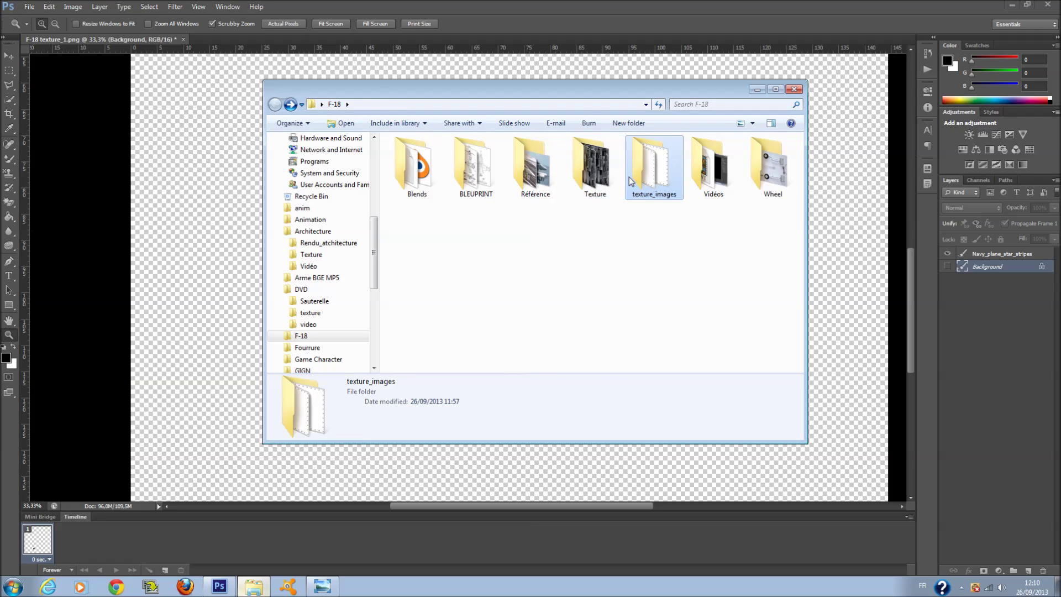
double_click(595, 166)
double_click(595, 238)
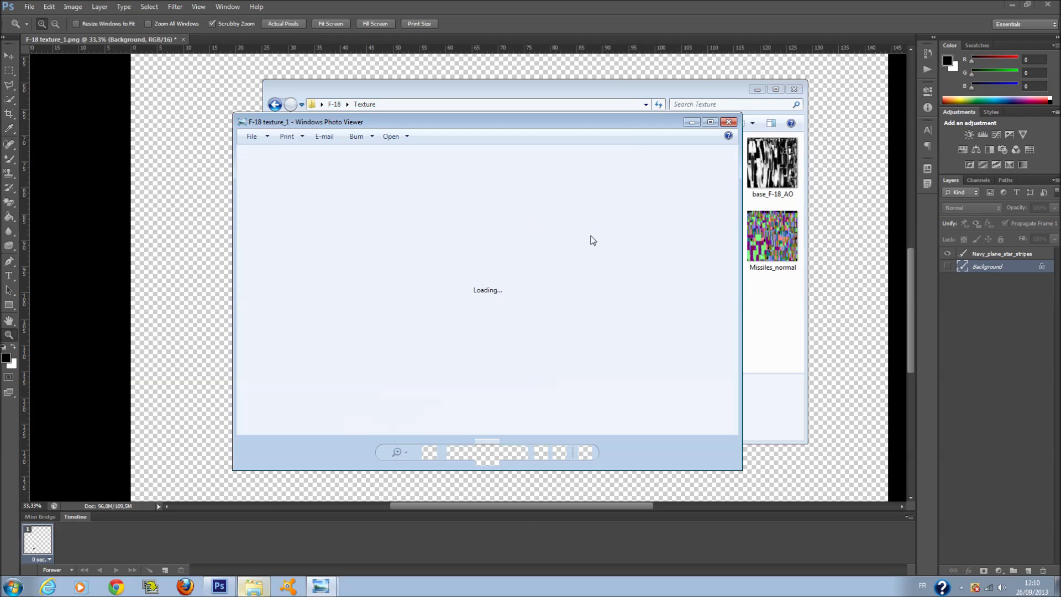
click(461, 453)
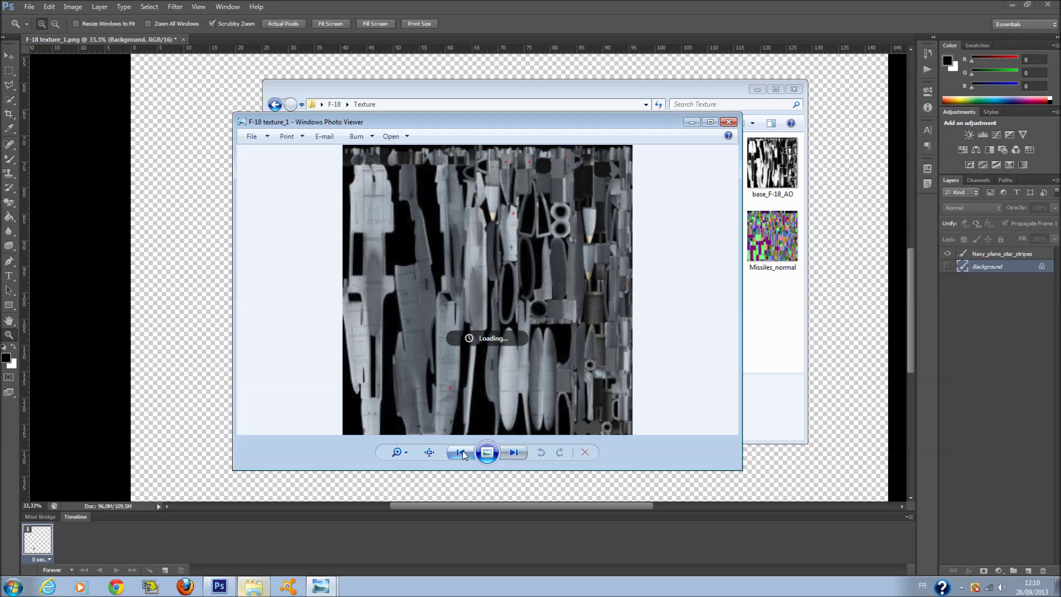
click(729, 122)
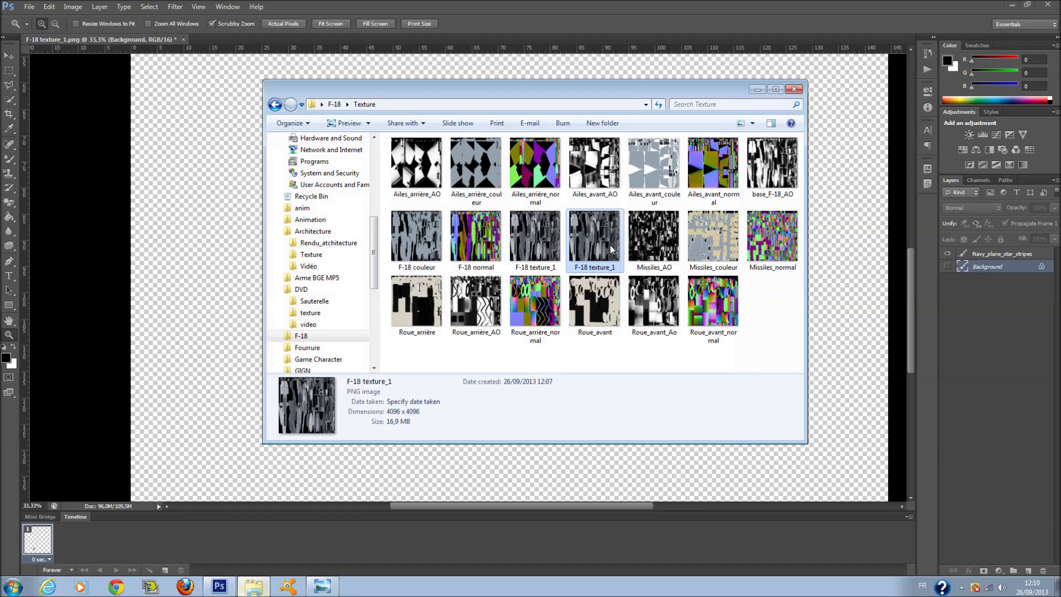
Compare the JPEG and PNG versions of F-18 texture_1 in Windows Photo Viewer and return to the texture in Photoshop.
double_click(544, 245)
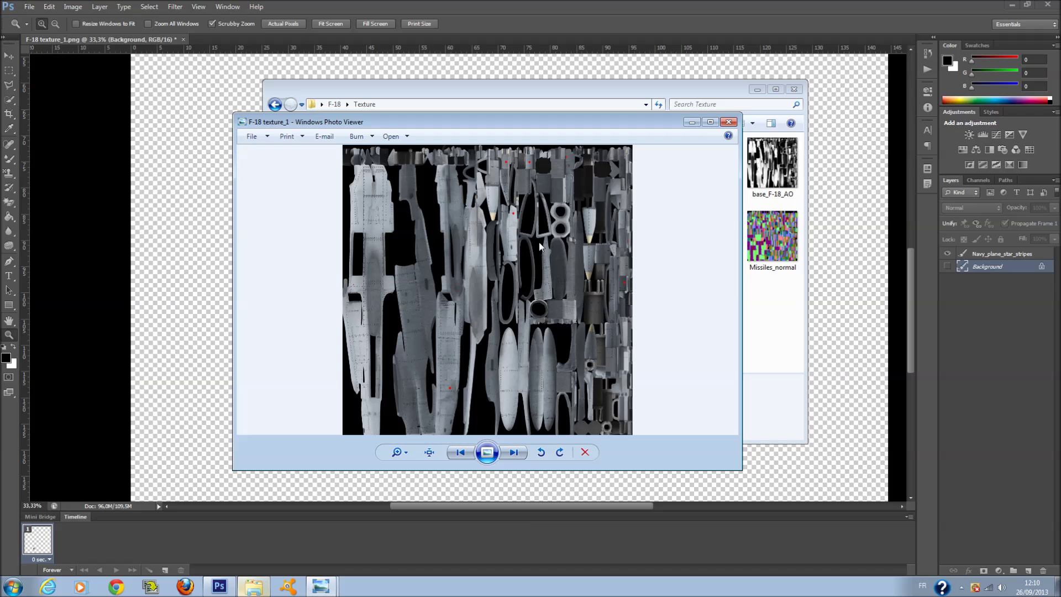
click(729, 122)
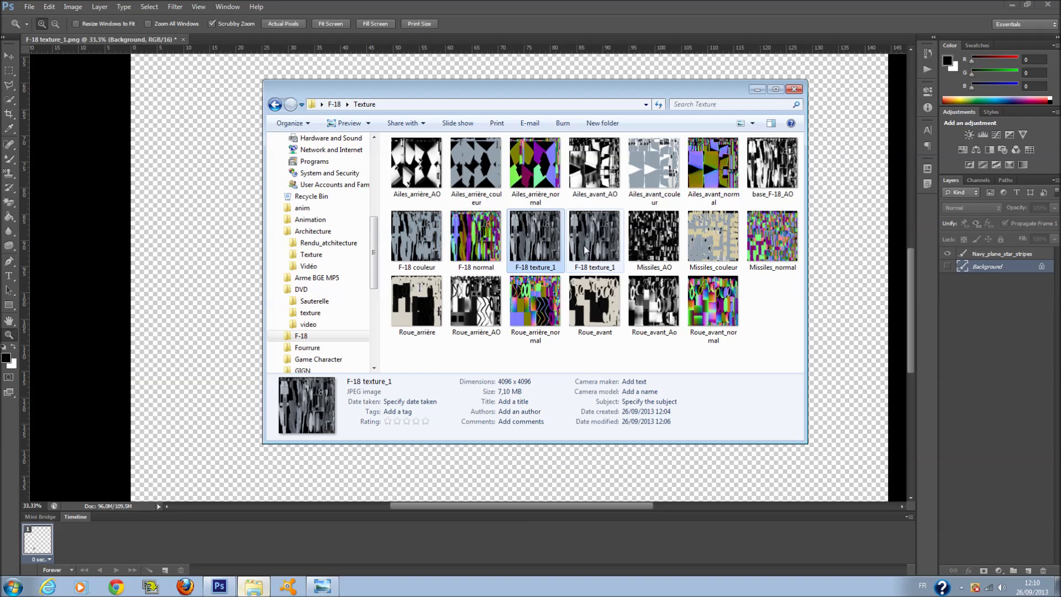
mouse_move(589, 254)
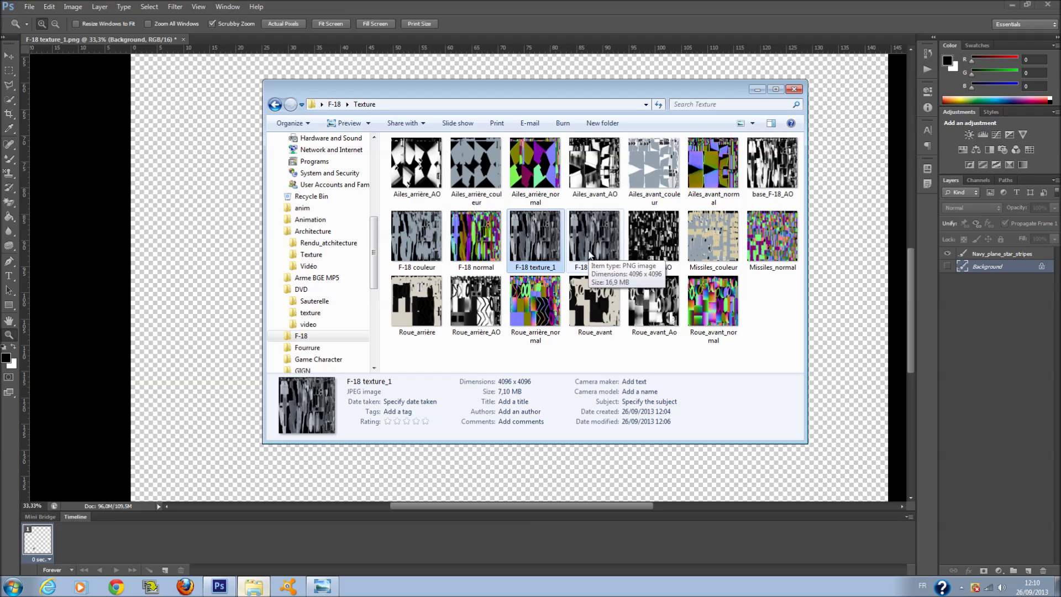
double_click(589, 255)
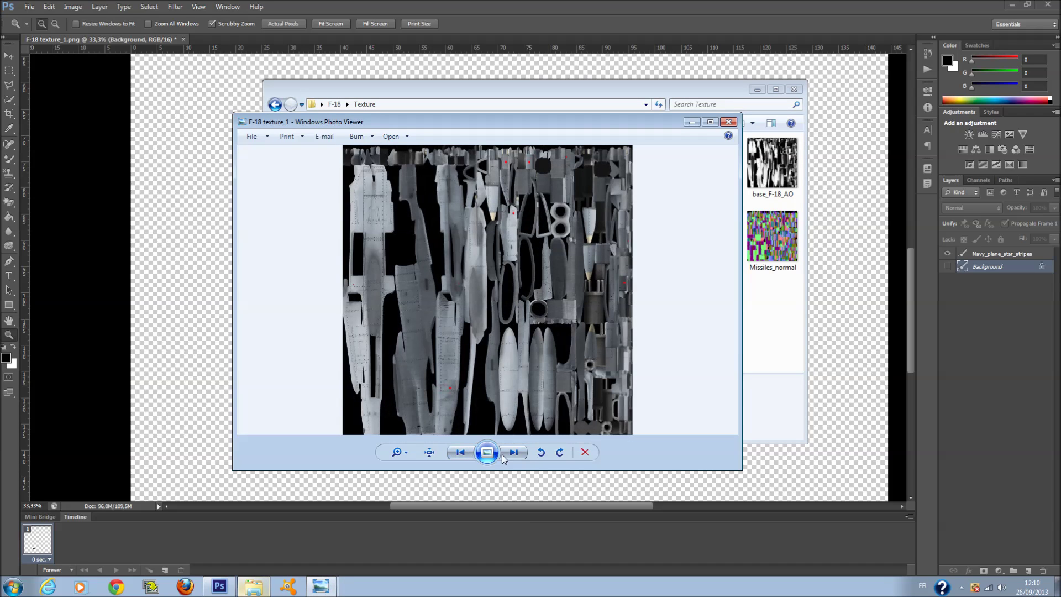
click(729, 122)
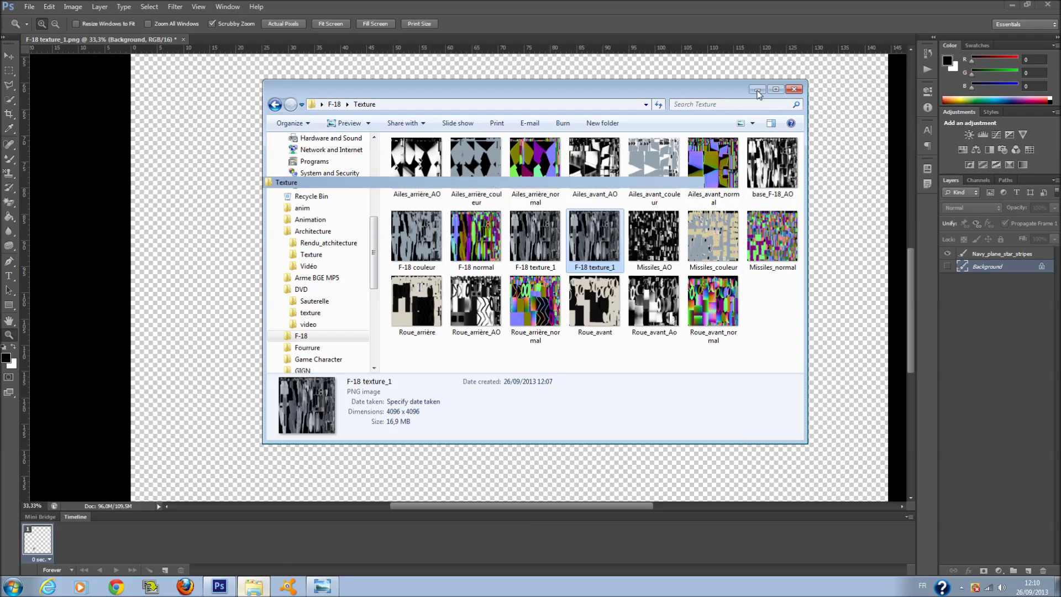
click(757, 89)
Show the Background layer again and compare blend modes on the Navy_plane_star_stripes layer, settling on Dissolve.
click(948, 266)
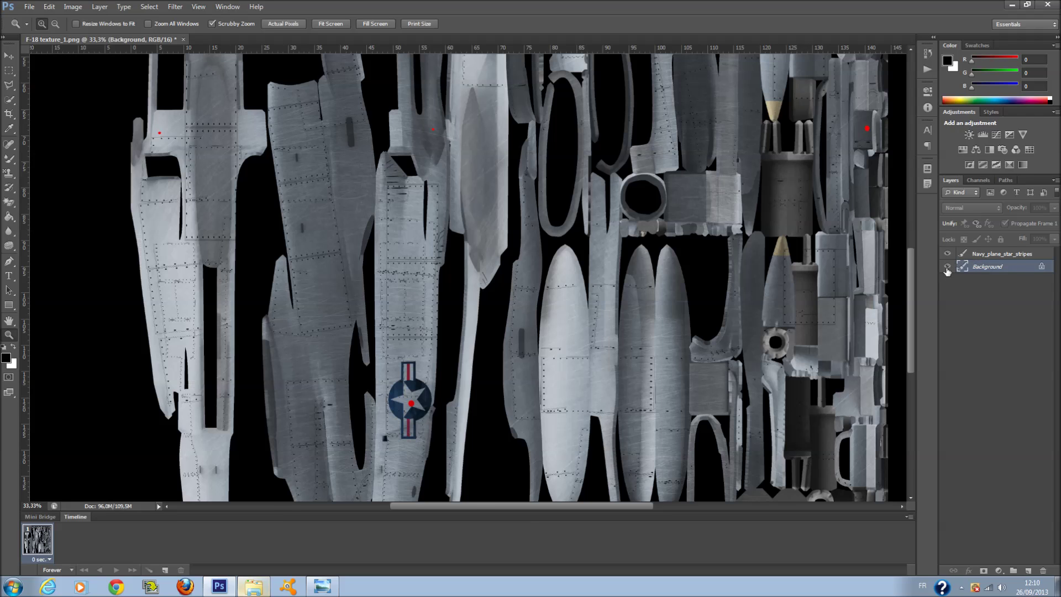
click(989, 257)
click(978, 211)
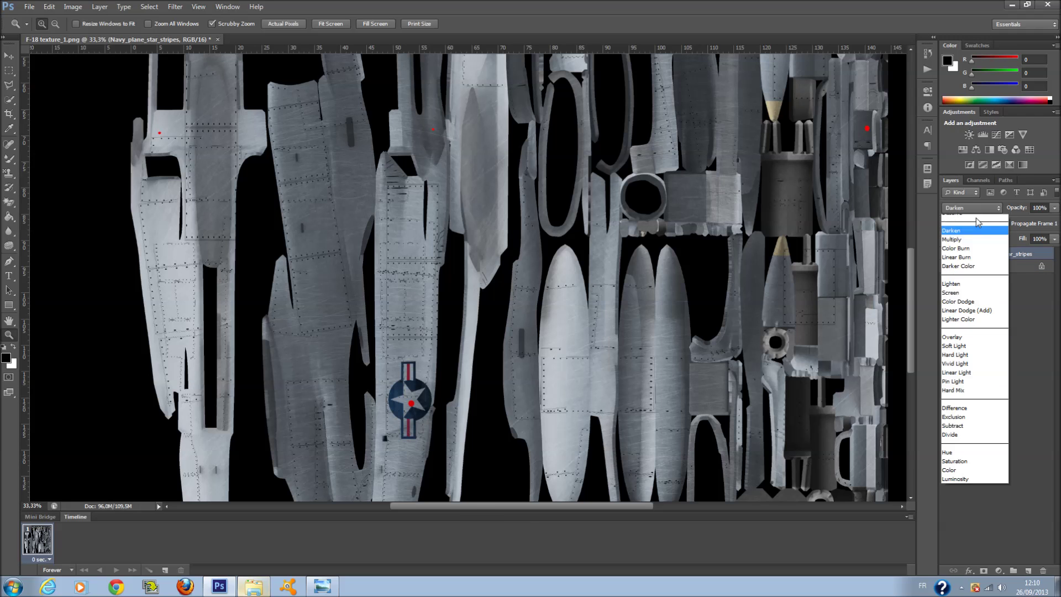
click(979, 228)
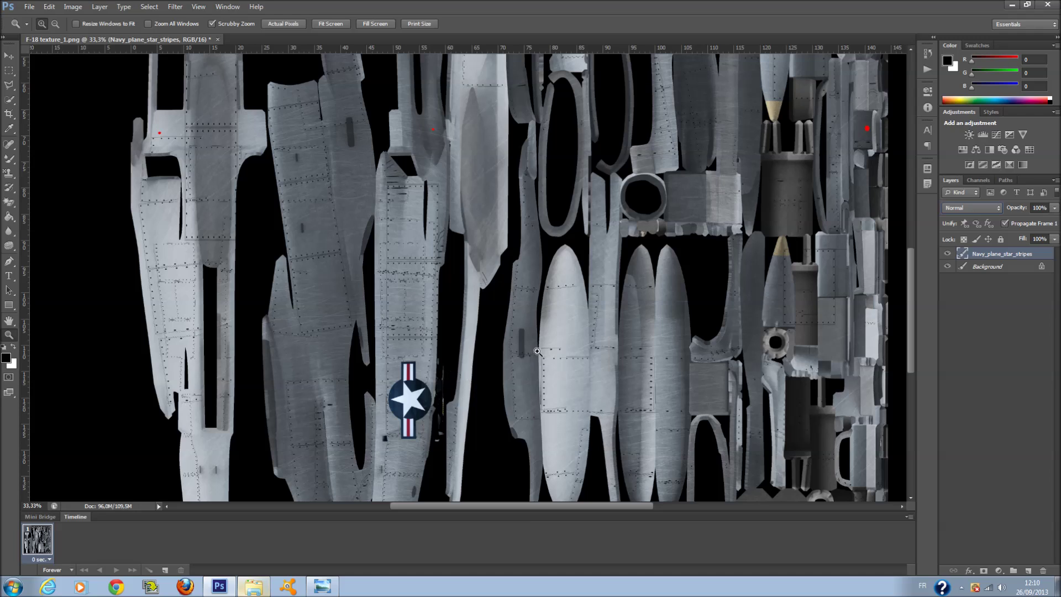
key(shift+plus)
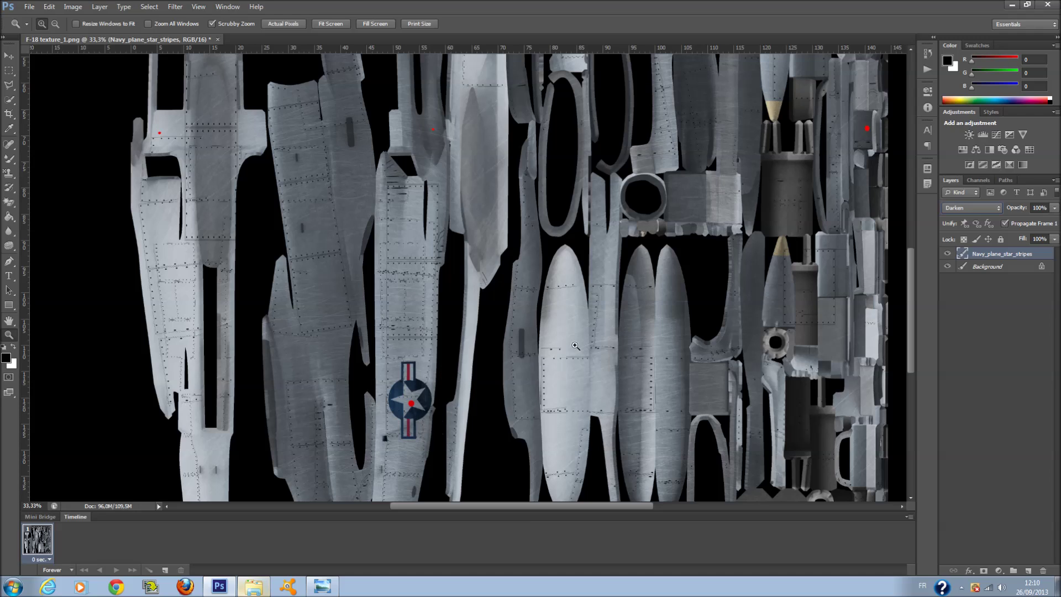
key(shift+minus)
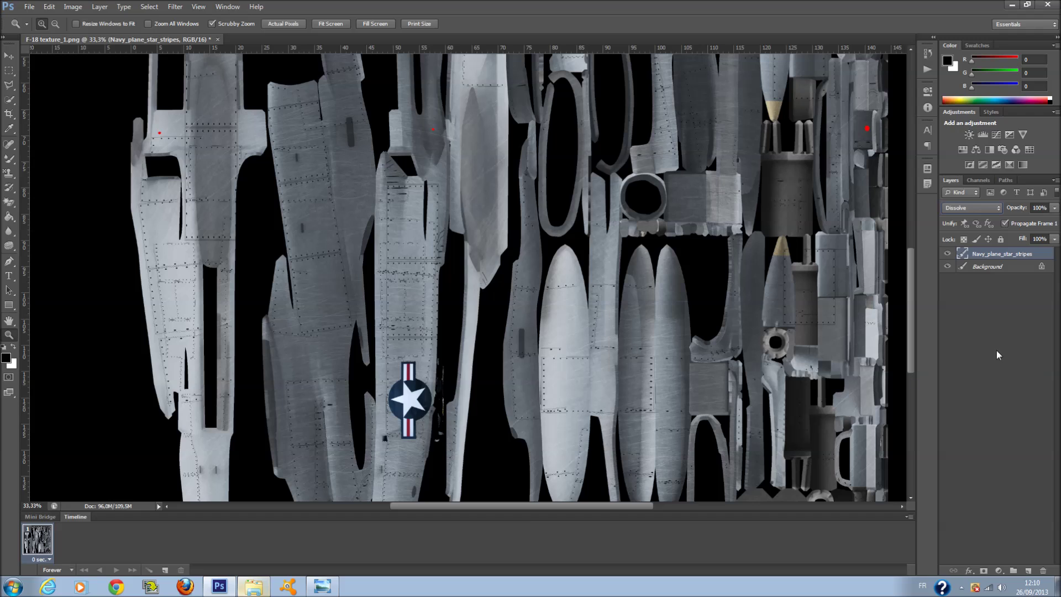
click(998, 355)
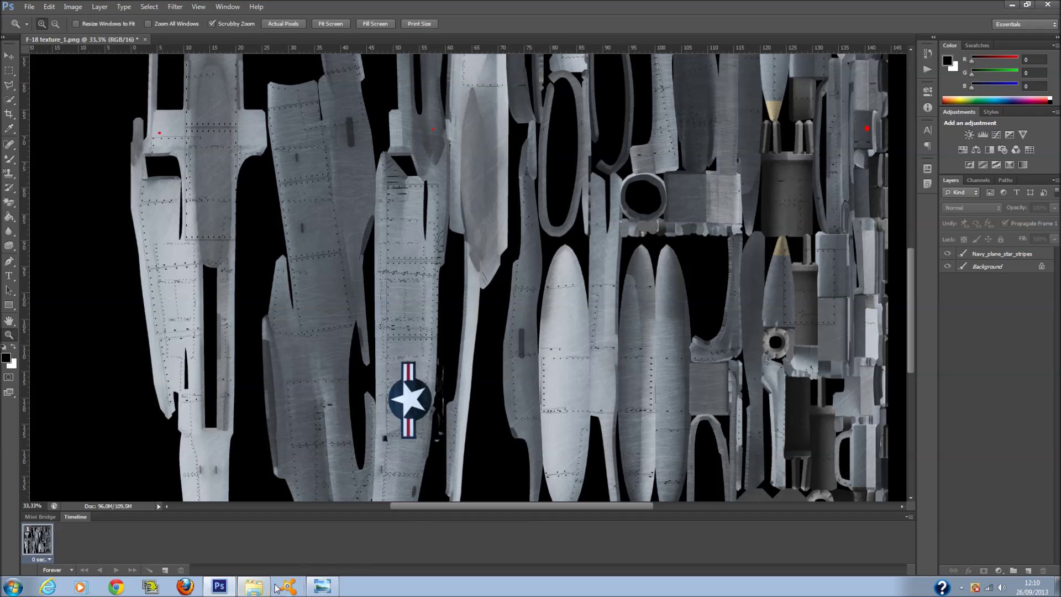
Briefly check the Texture folder and examine the texture layout for red markers that still need a decal.
click(255, 588)
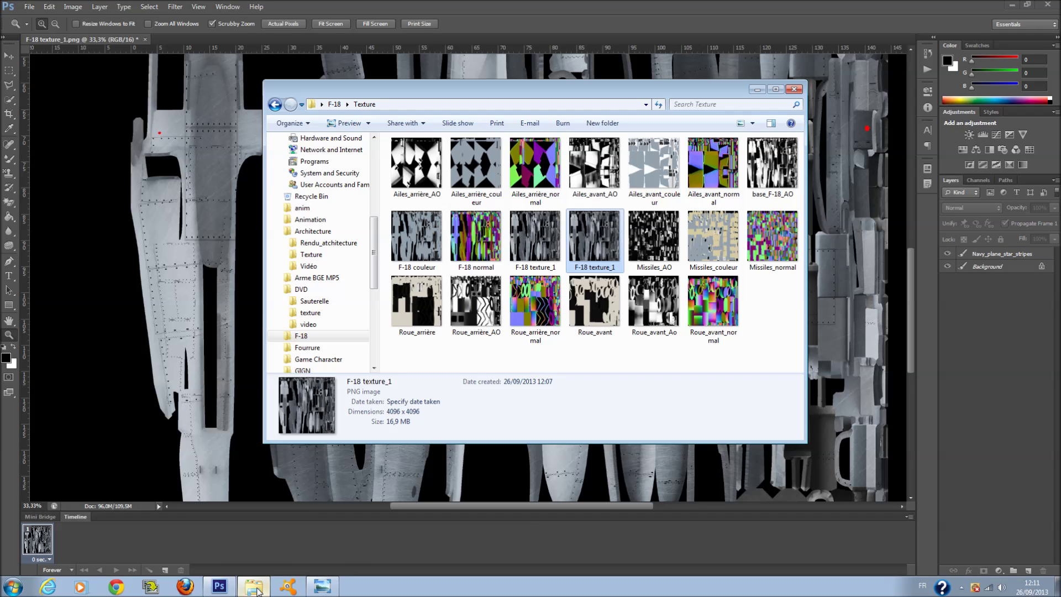
click(255, 589)
scroll(577, 235, up, 3)
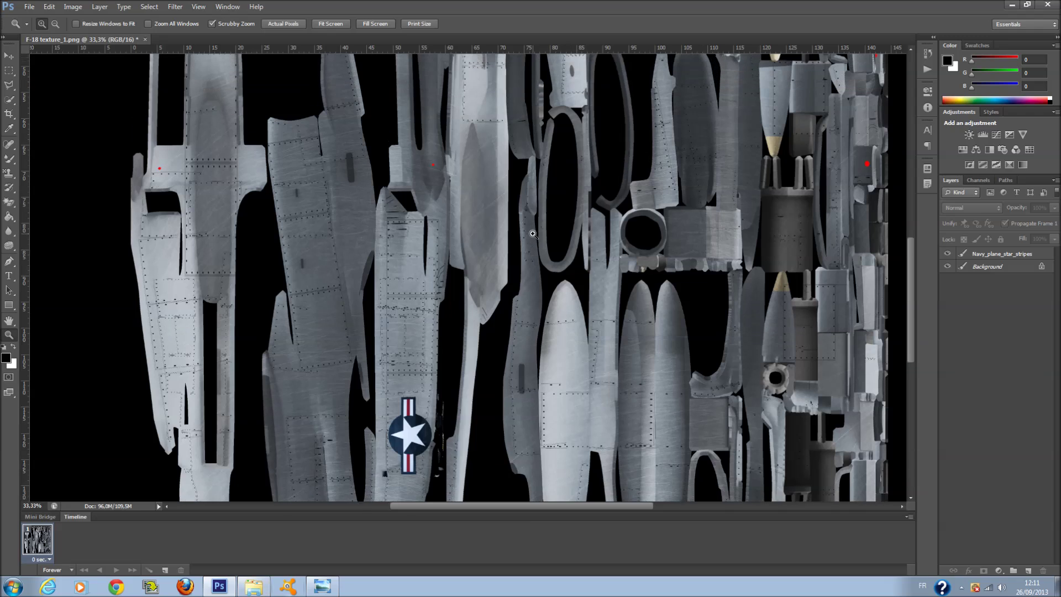
scroll(590, 215, up, 2)
scroll(525, 276, down, 3)
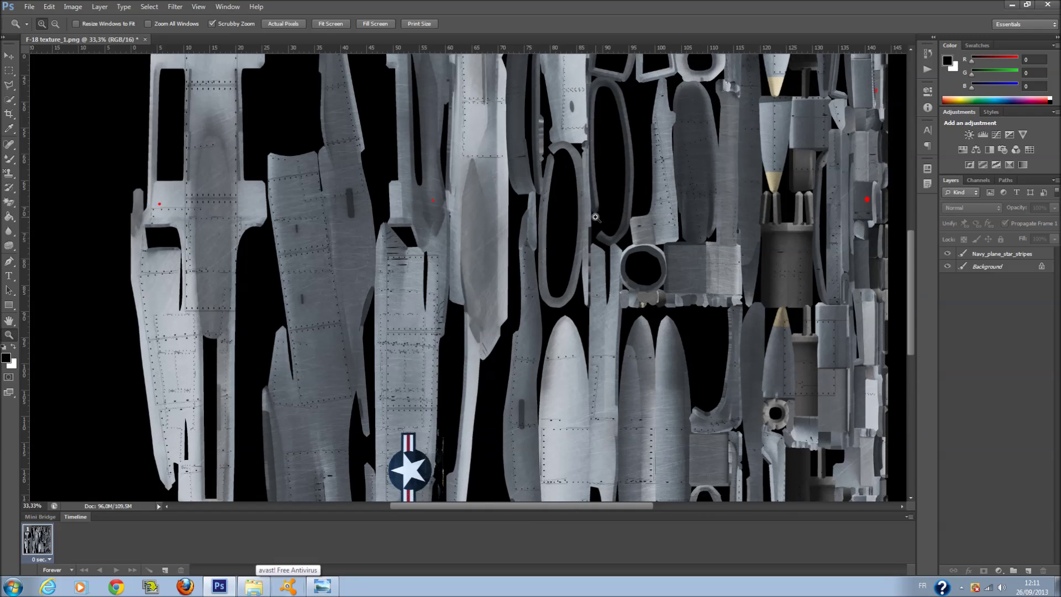
scroll(477, 347, up, 5)
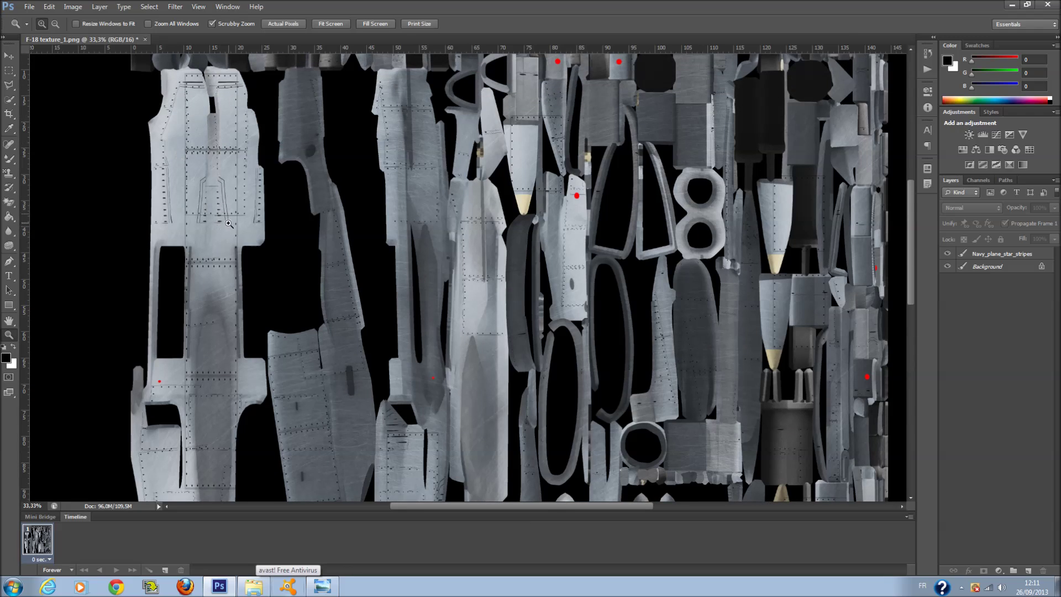
scroll(234, 328, down, 2)
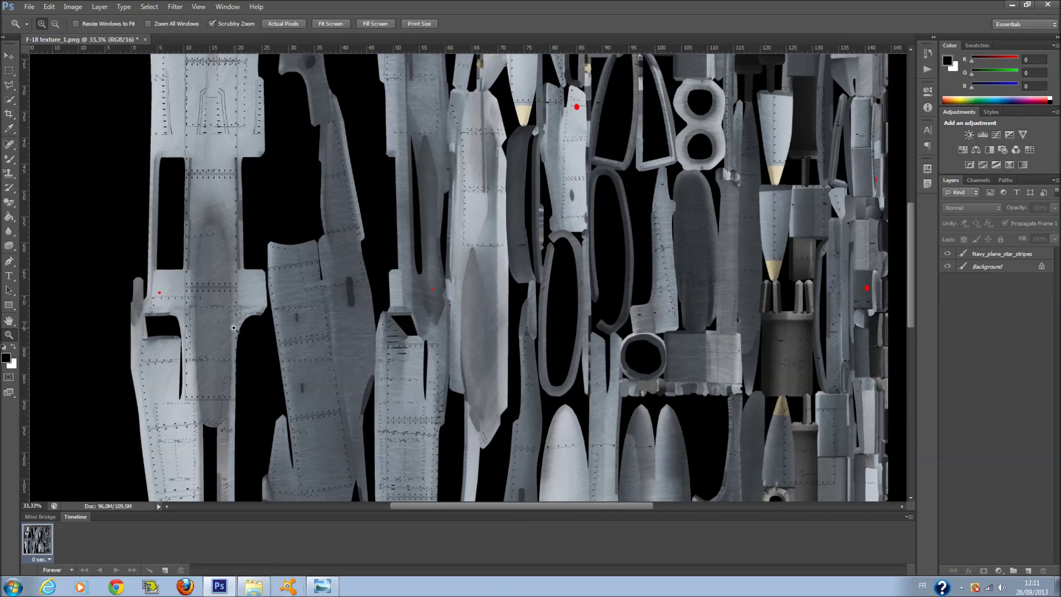
scroll(234, 328, down, 1)
scroll(233, 327, down, 1)
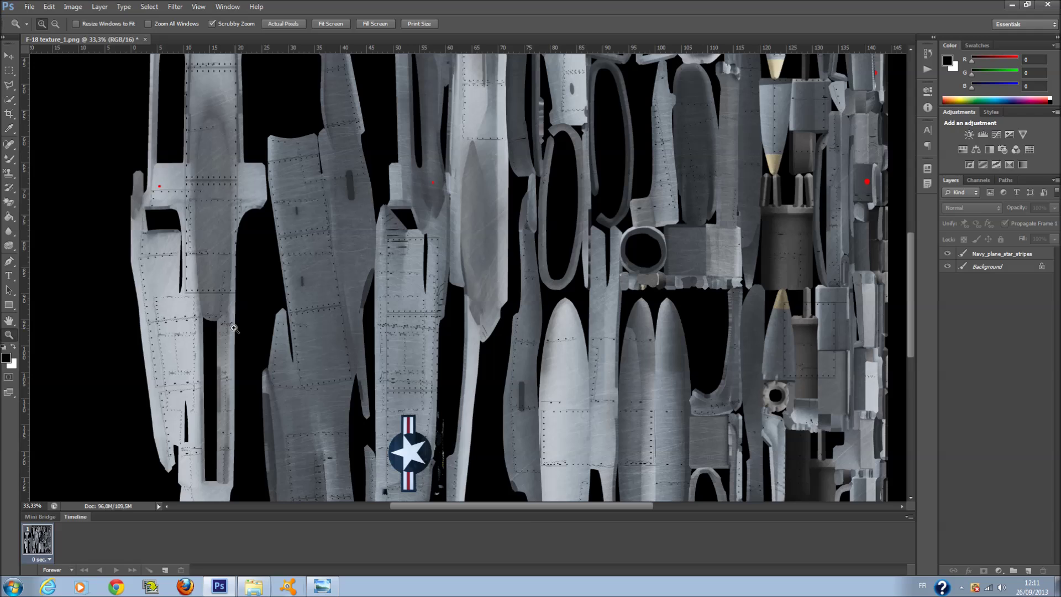
scroll(234, 328, down, 1)
scroll(483, 323, down, 1)
Reposition the star-and-stripes emblem over its red marker on the central fuselage panel and rotate it about 0.8°.
click(1007, 258)
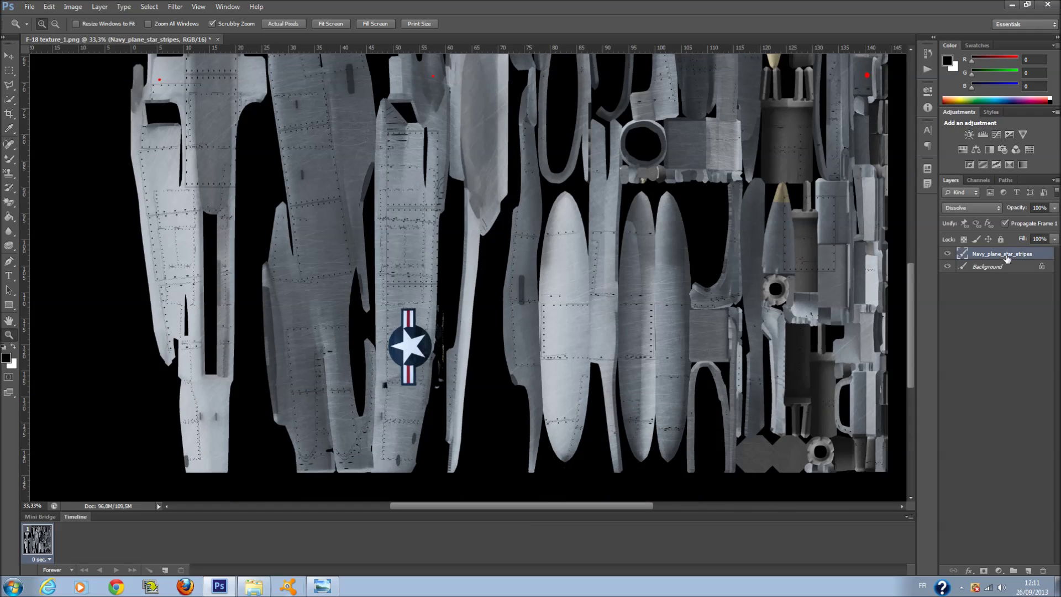
key(ctrl+t)
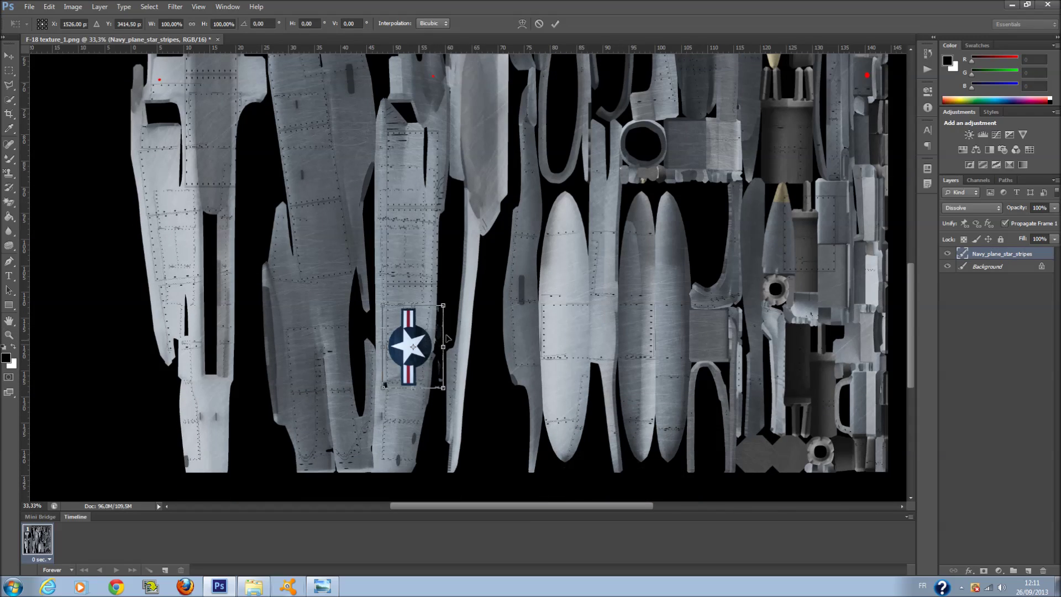
drag(440, 348, 415, 365)
key(Return)
key(z)
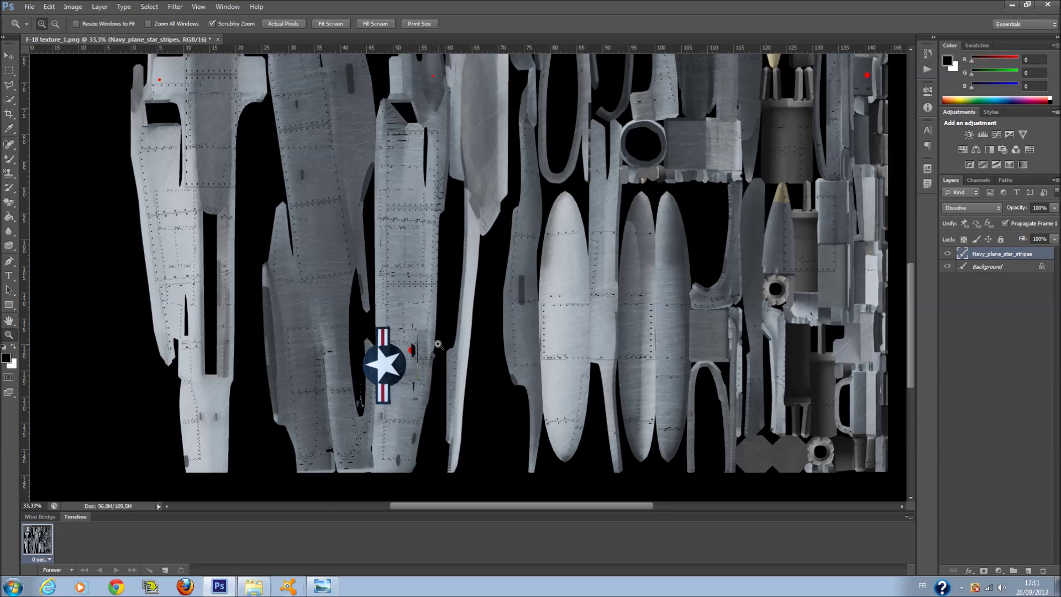
key(ctrl+t)
drag(412, 361, 459, 336)
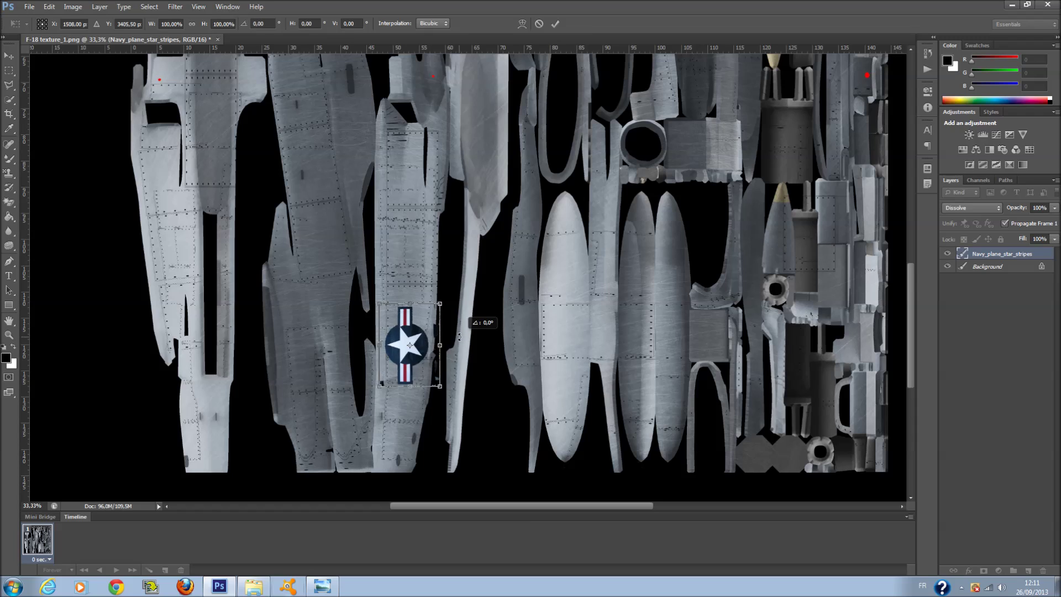
drag(460, 337, 460, 337)
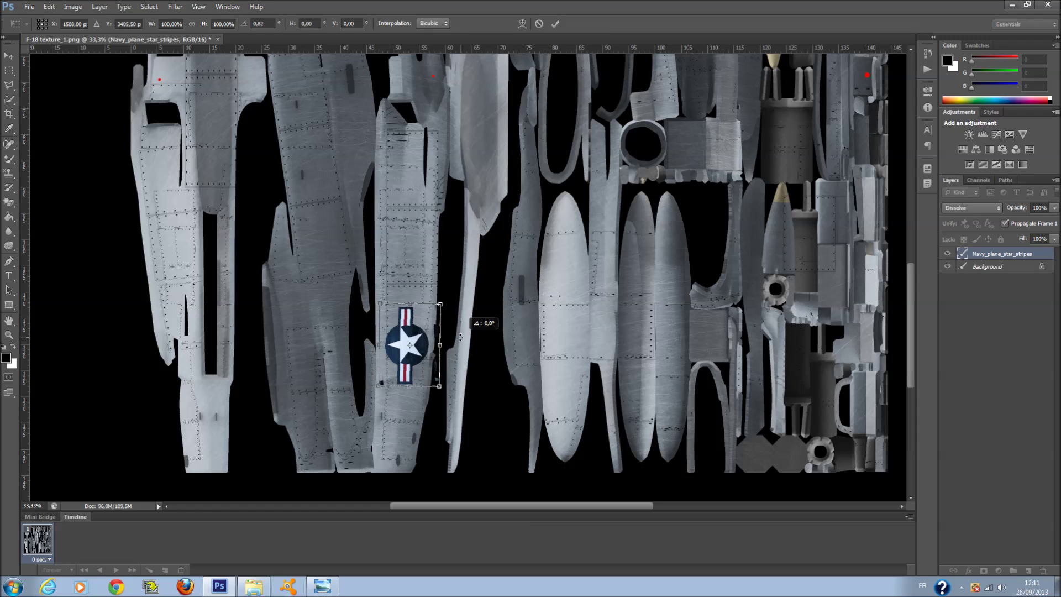
key(Return)
Duplicate the Navy_plane_star_stripes layer and locate the red marker on the narrow light panel for the copy.
scroll(689, 286, up, 4)
scroll(688, 285, up, 1)
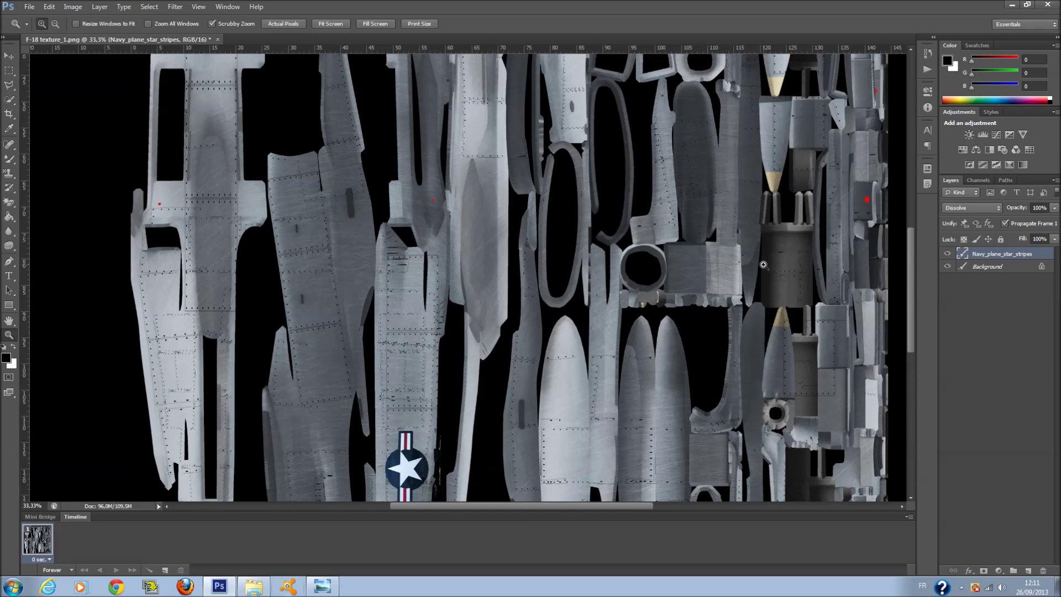
right_click(1006, 256)
click(962, 229)
click(615, 188)
scroll(756, 248, up, 3)
scroll(756, 248, up, 5)
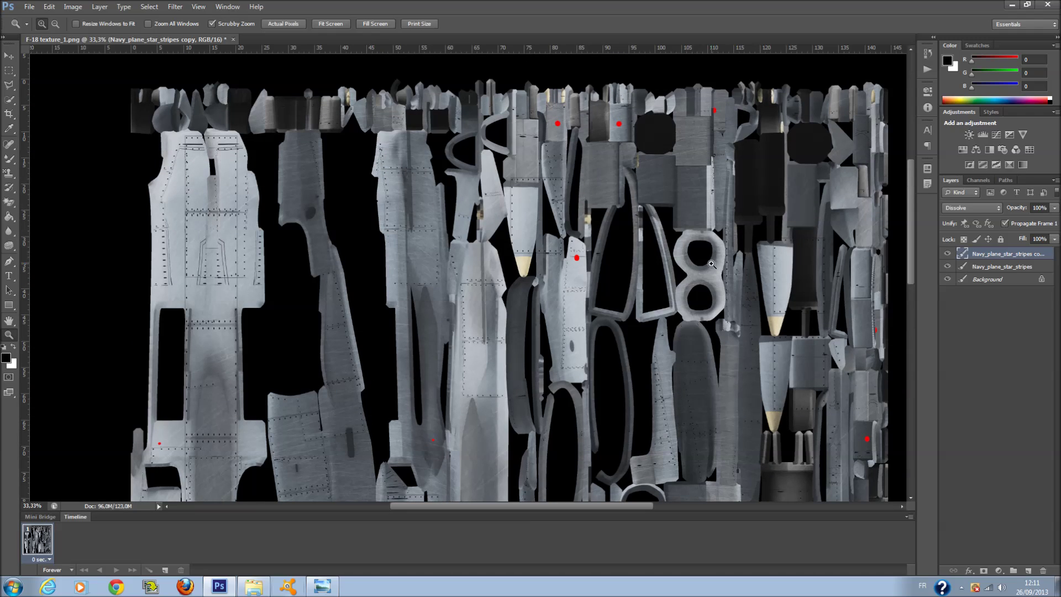
scroll(712, 264, down, 3)
scroll(571, 228, down, 5)
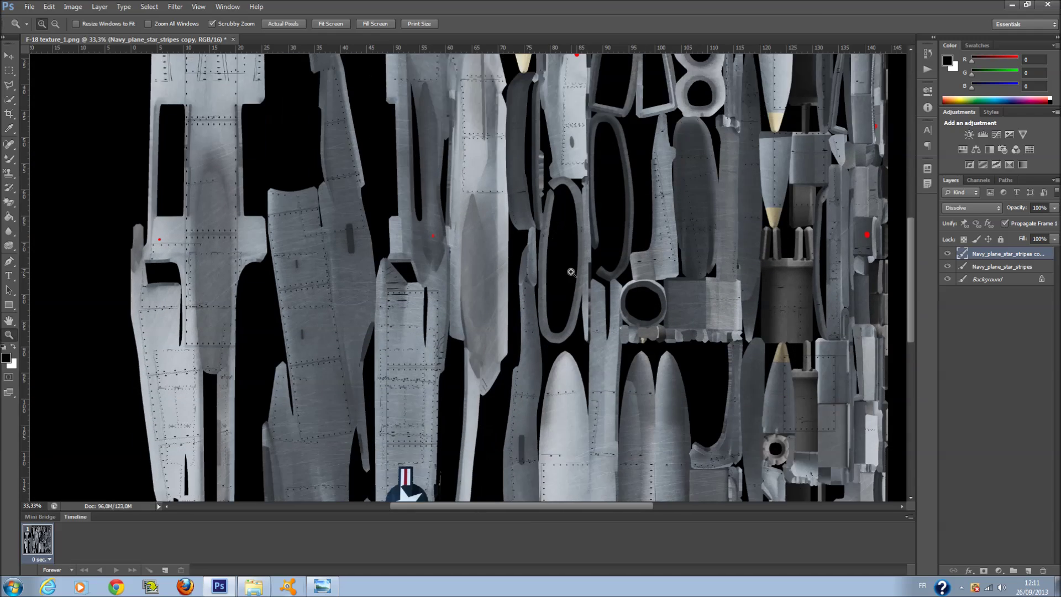
Scale the copied emblem down and place it over the red marker near the tip of the narrow light panel.
key(ctrl+t)
drag(442, 421, 567, 210)
drag(603, 119, 579, 148)
drag(578, 148, 578, 147)
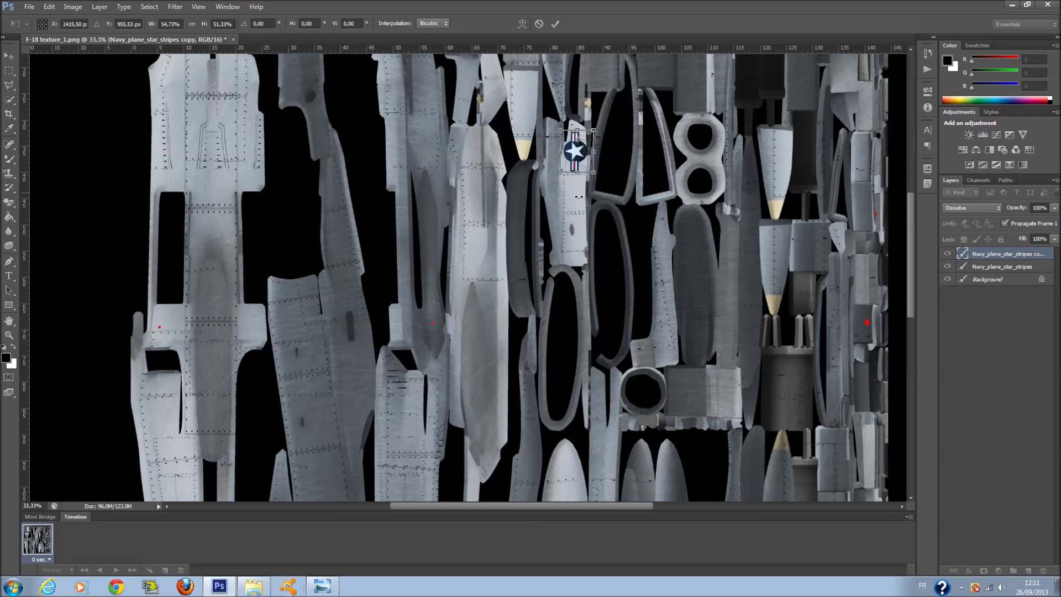
scroll(586, 139, down, 3)
scroll(591, 130, up, 2)
scroll(594, 127, up, 1)
drag(594, 93, 585, 114)
key(Return)
key(z)
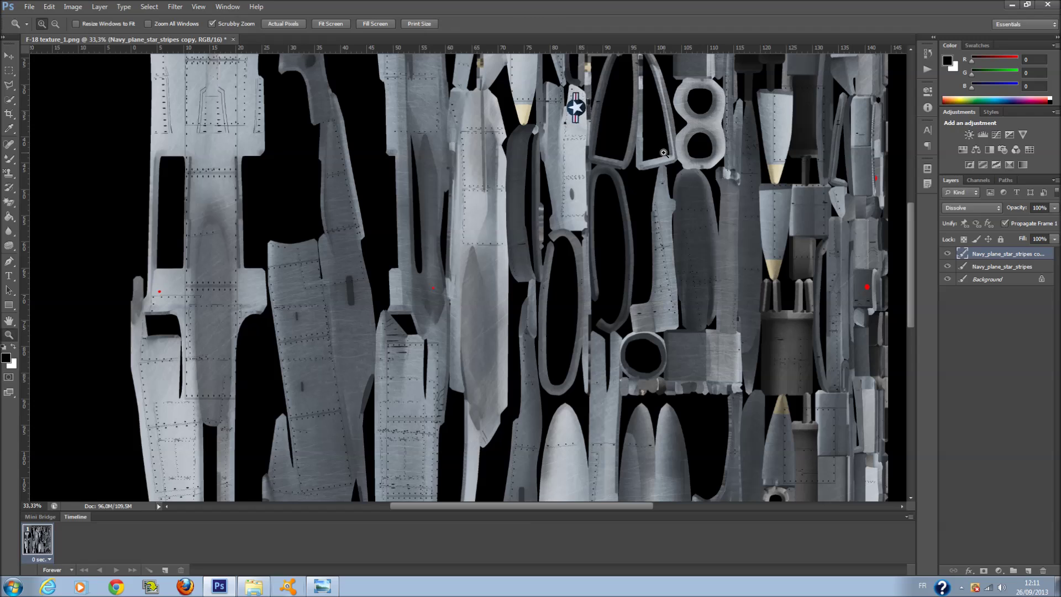
Consult the F-18 reference photo's nose number and add the text 300 in black OCR A Std, 72 pt, below the large emblem.
scroll(634, 237, up, 5)
scroll(634, 238, down, 1)
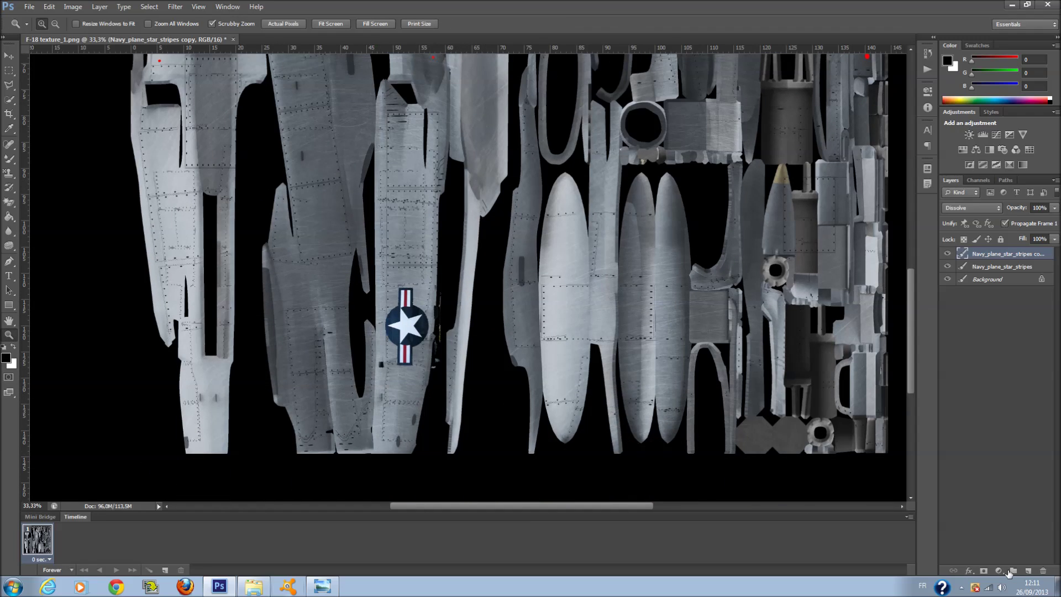
click(8, 278)
click(323, 586)
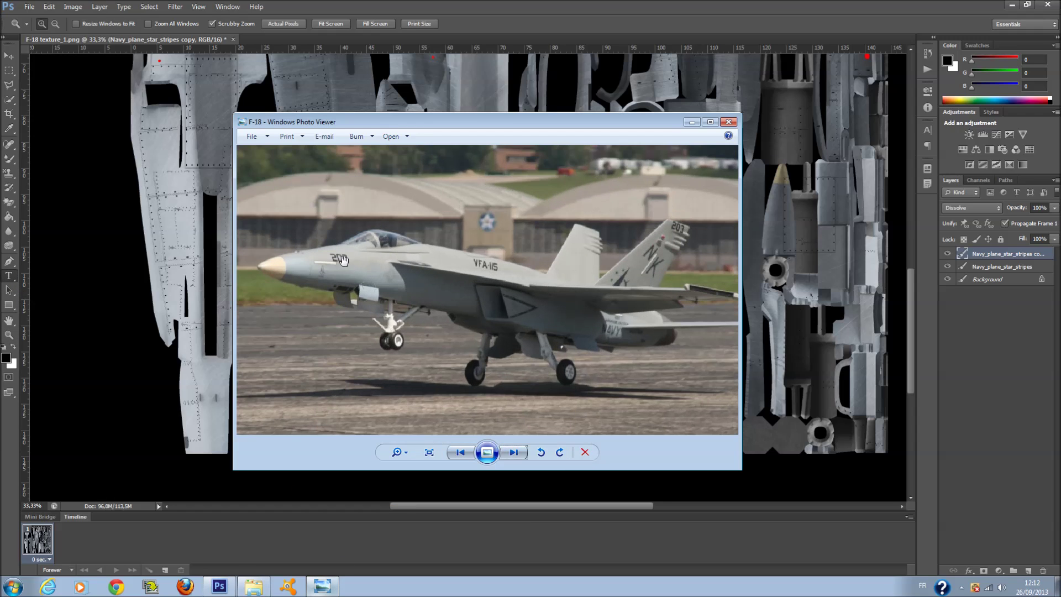
click(122, 308)
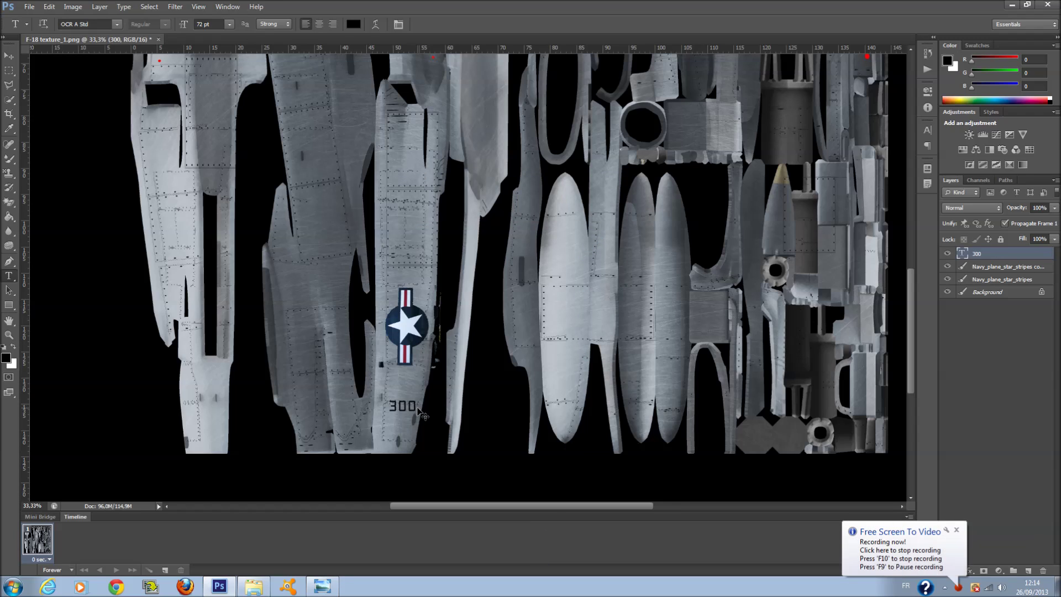
Rotate the 300 text about -90°, enlarge it to about 164% by 203%, and place it below the fuselage emblem.
key(ctrl+t)
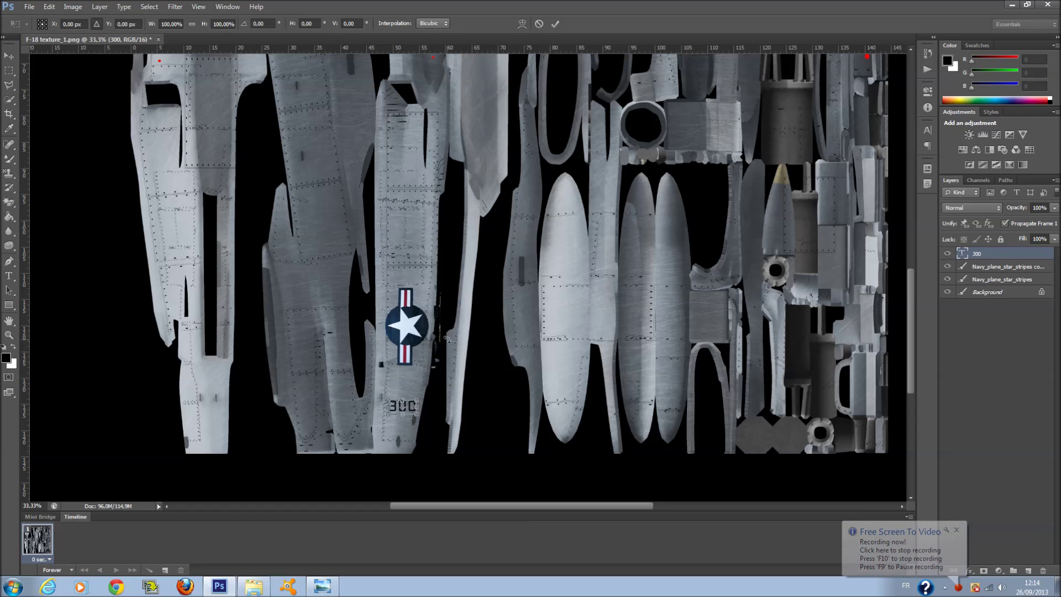
key(Return)
key(ctrl+t)
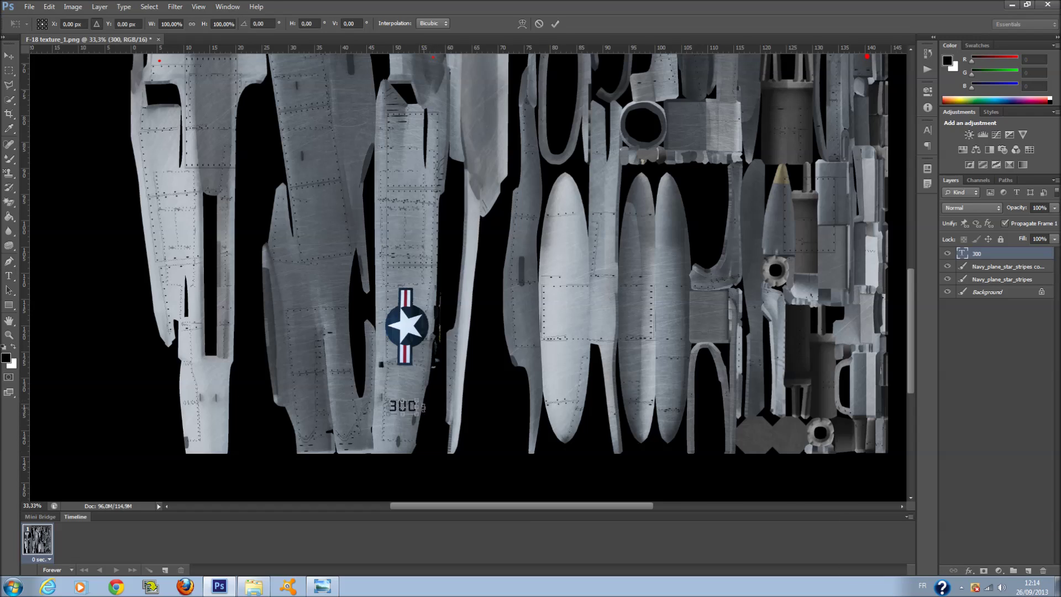
mouse_move(427, 414)
mouse_down()
mouse_move(416, 389)
mouse_move(418, 435)
mouse_move(429, 440)
mouse_move(421, 413)
mouse_move(406, 413)
mouse_up()
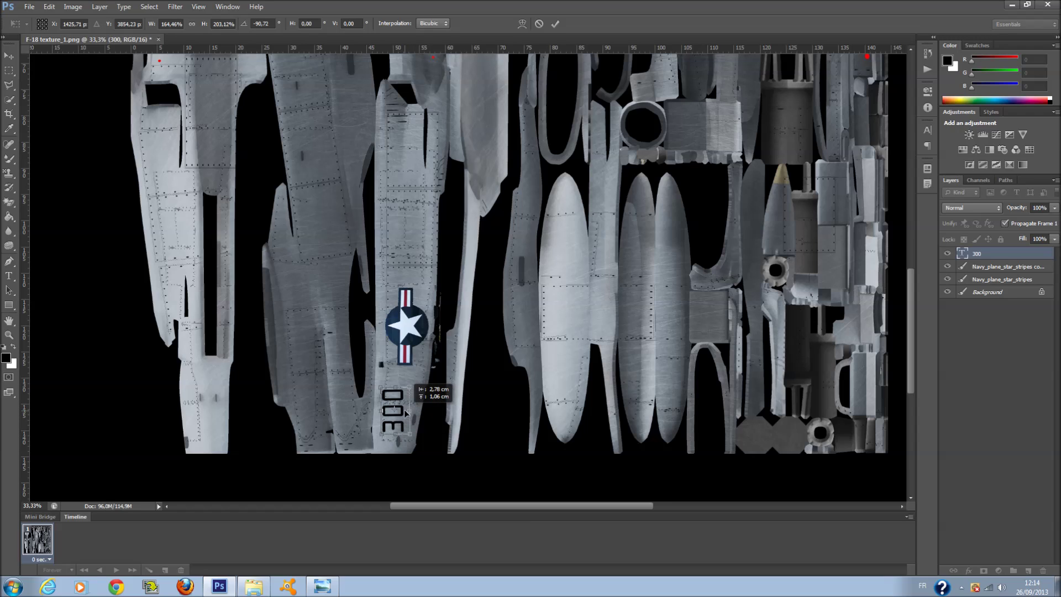
key(Return)
Duplicate the 300 text layer, scale the copy down to about 79 pt and place it below the small emblem on the narrow light panel.
scroll(517, 391, up, 2)
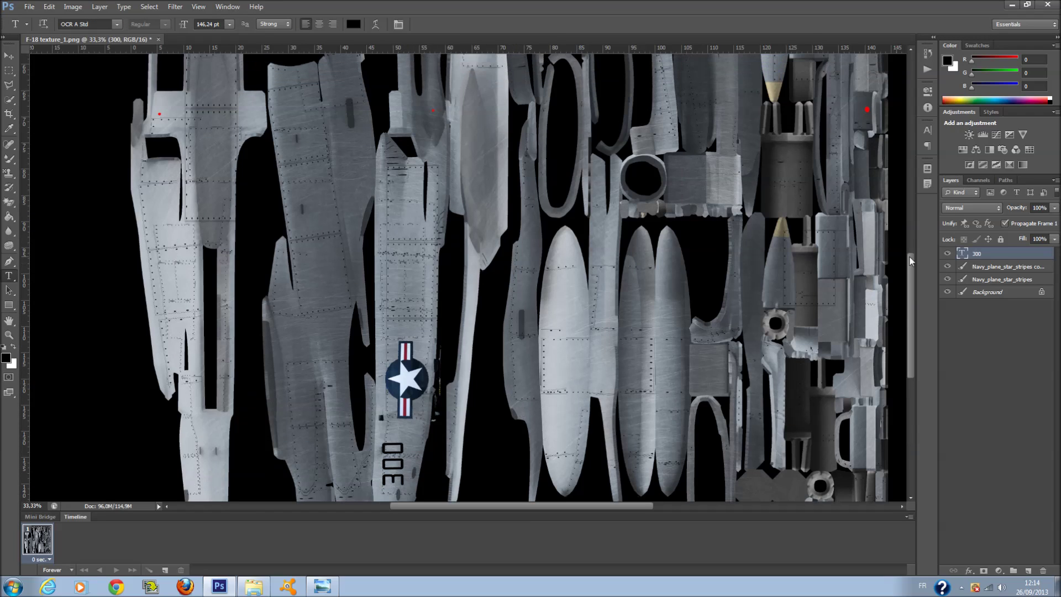
right_click(971, 260)
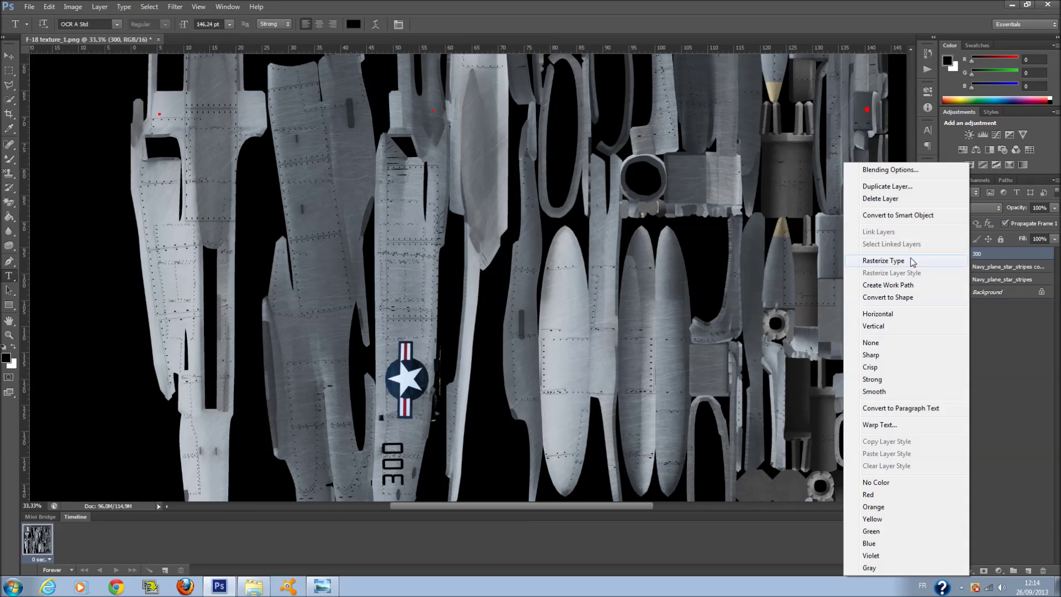
click(904, 188)
click(639, 181)
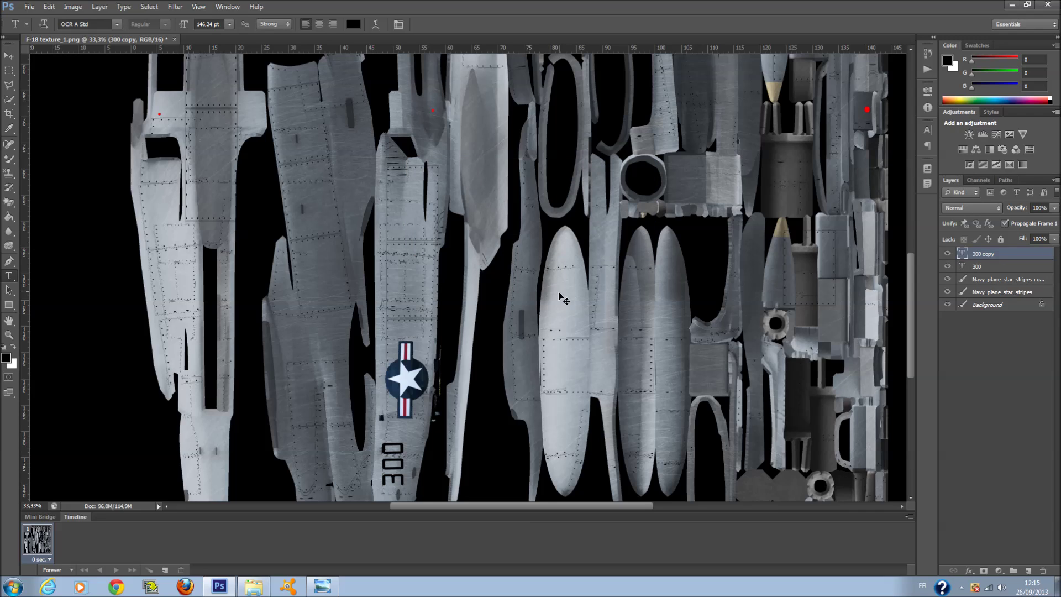
key(ctrl+t)
drag(416, 470, 578, 278)
key(Return)
Try to pick light blue 68a1ff as the foreground colour while in Quick Mask mode.
scroll(589, 171, up, 3)
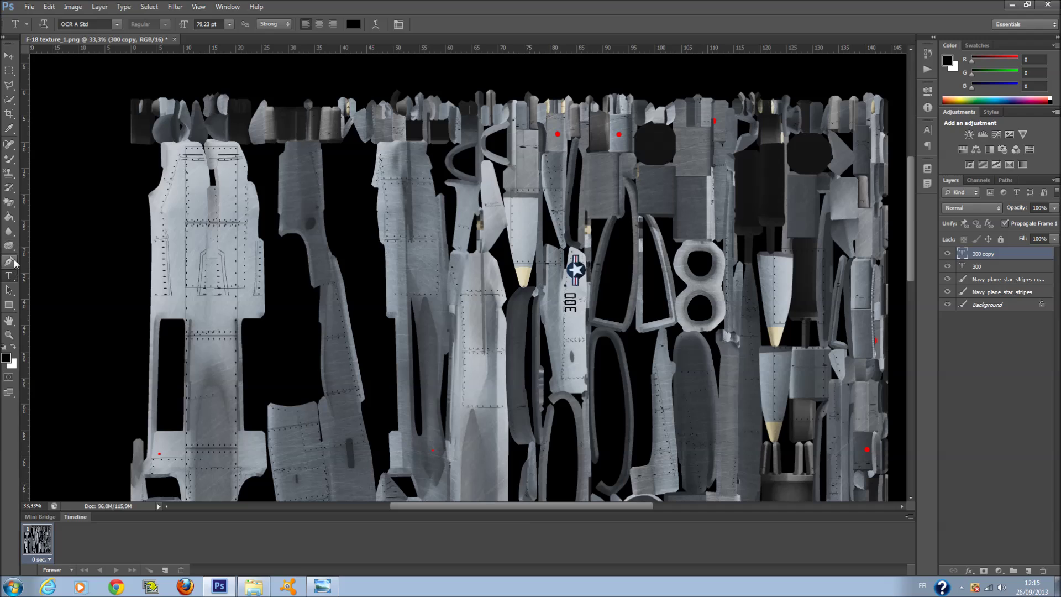
click(8, 377)
click(6, 357)
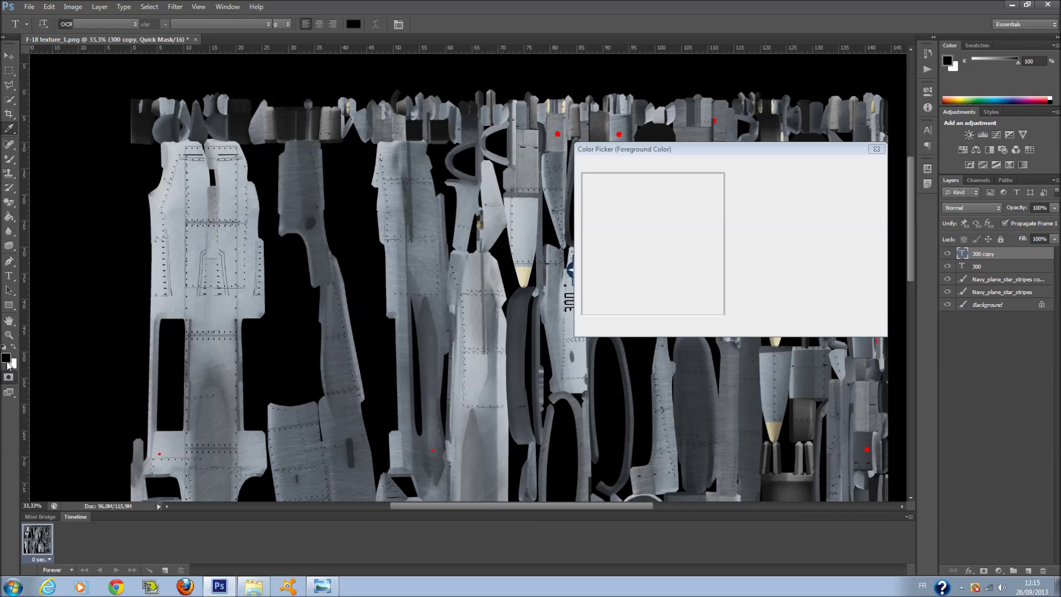
click(737, 229)
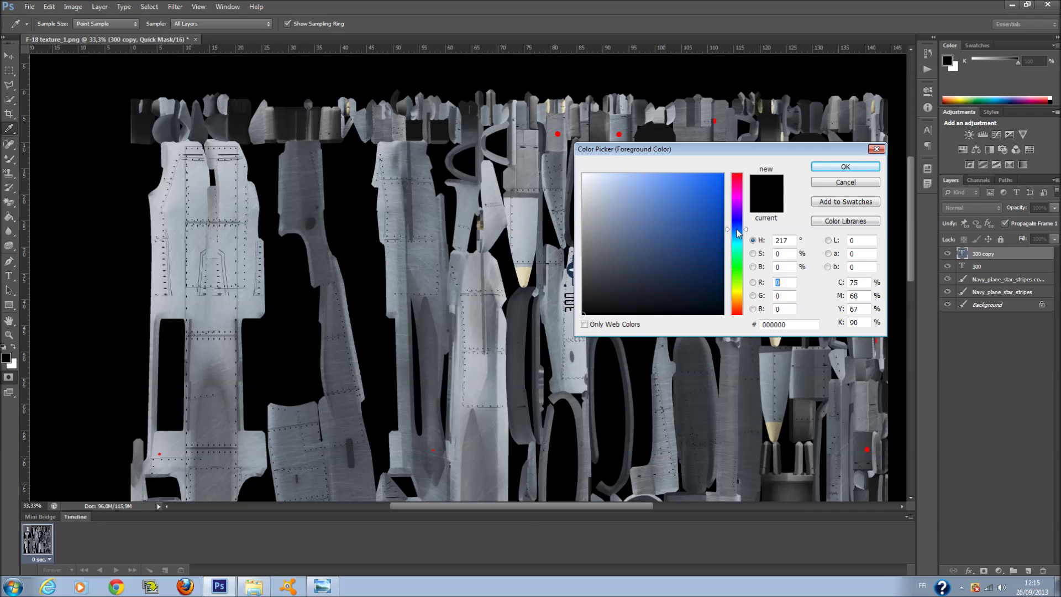
drag(713, 206, 711, 173)
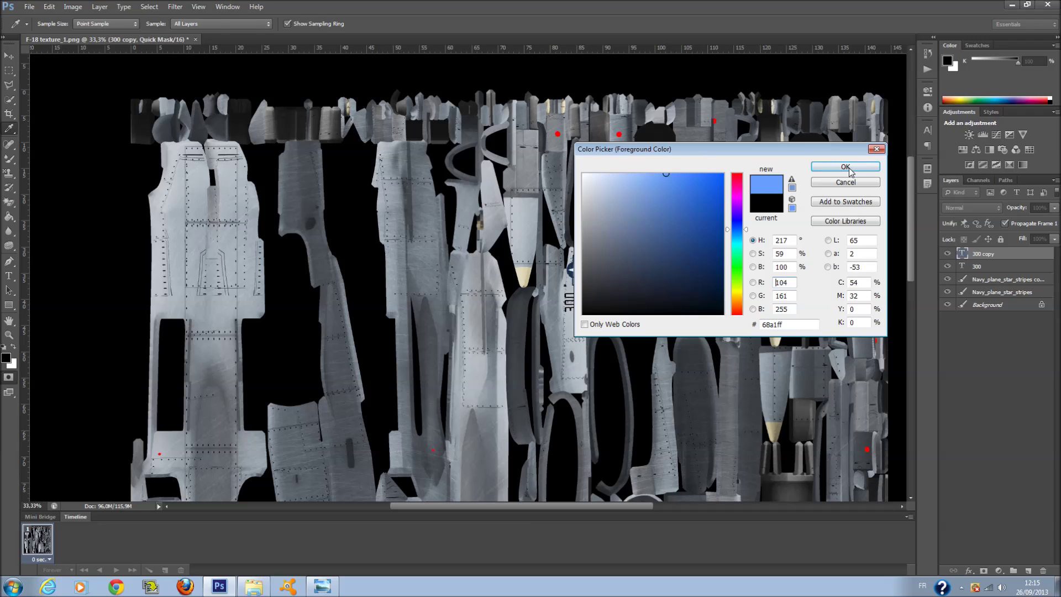
click(846, 166)
Set up the Brush tool with a flat 74 px tip and light blue (RGB 67, 209, 255) on a new layer.
drag(9, 159, 31, 162)
click(30, 160)
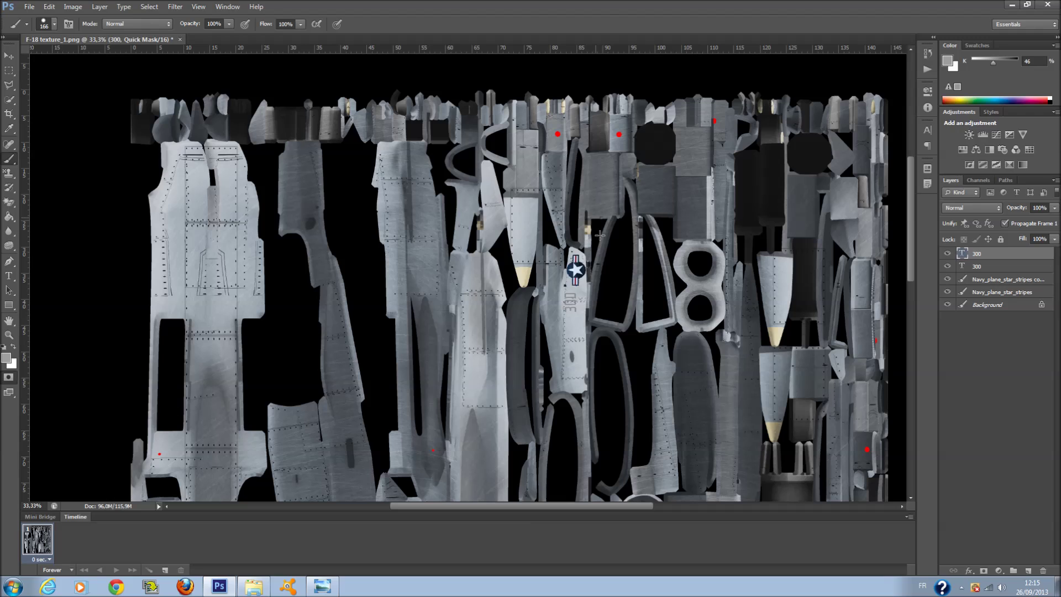
right_click(600, 269)
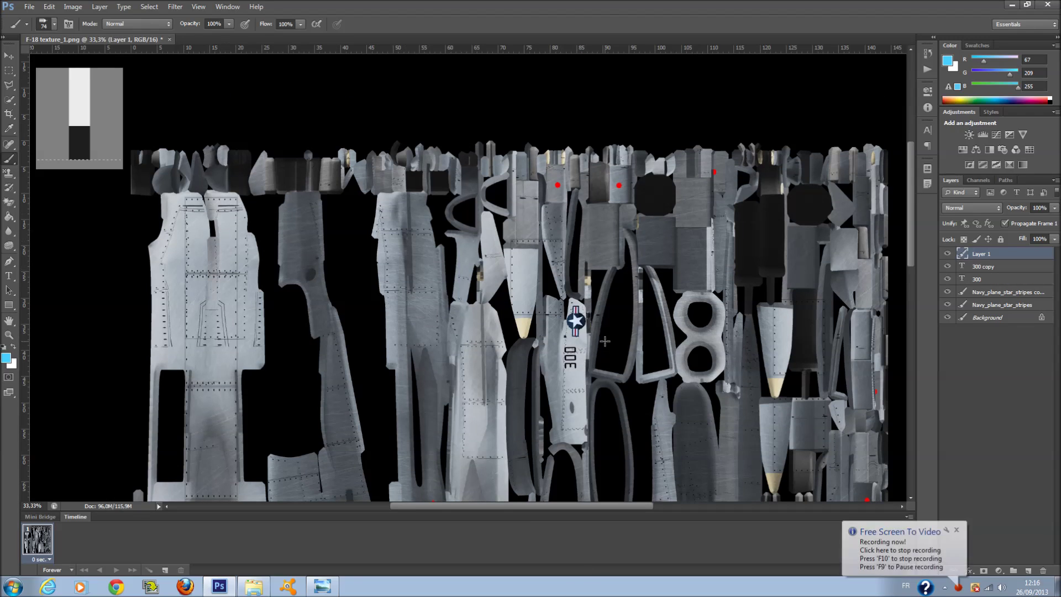
Try a rounded 25 px brush tip with a stroke above the small emblem and undo it.
right_click(624, 334)
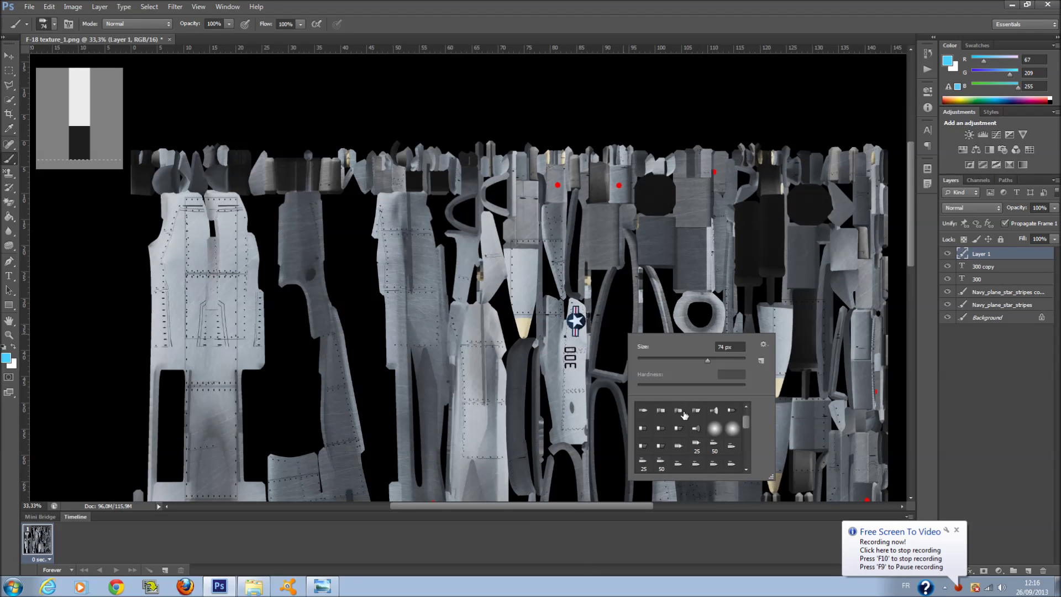
click(695, 446)
click(583, 243)
drag(581, 238, 615, 300)
key(ctrl+z)
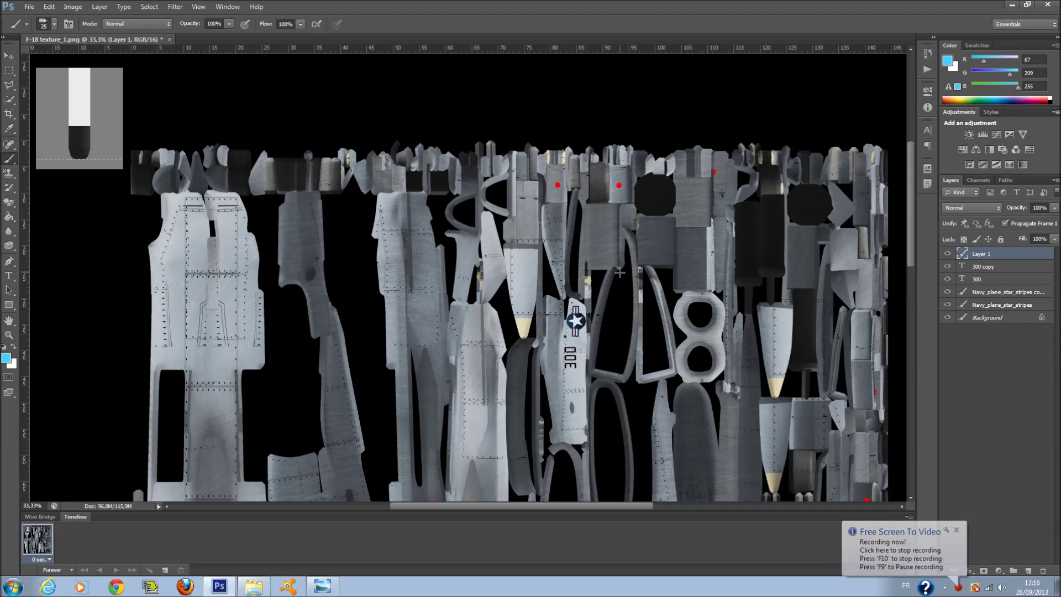
Switch to a flat 25 px brush tip and test it with a light-blue stroke above the small emblem.
right_click(625, 288)
click(676, 386)
click(560, 273)
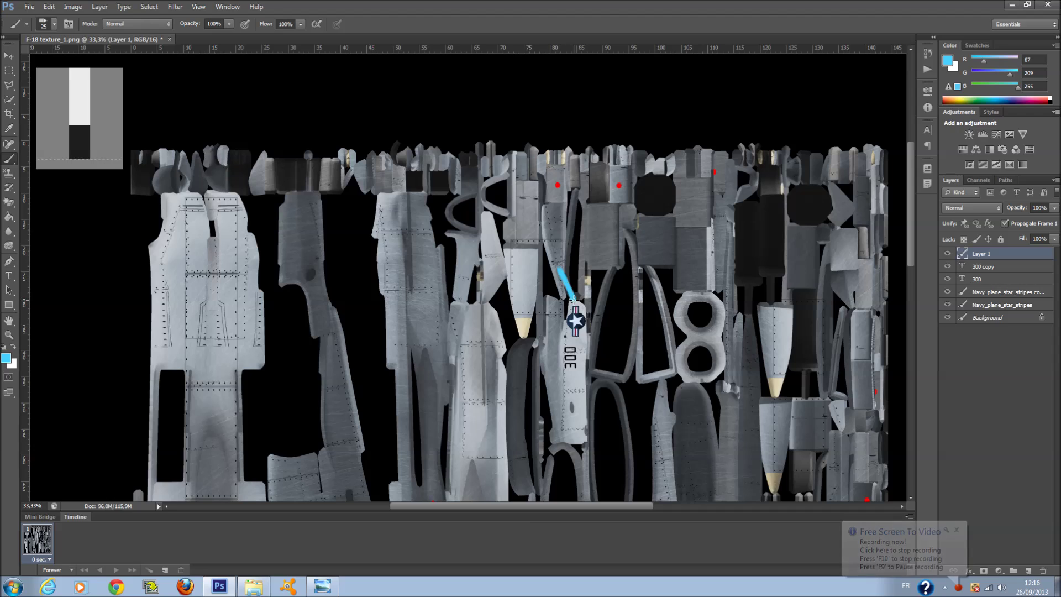
scroll(576, 196, up, 2)
scroll(576, 196, up, 2)
Reduce the flat brush to 20 px and paint light-blue V marks over the two red markers on the small upper panels.
right_click(551, 241)
drag(589, 266, 585, 266)
click(548, 234)
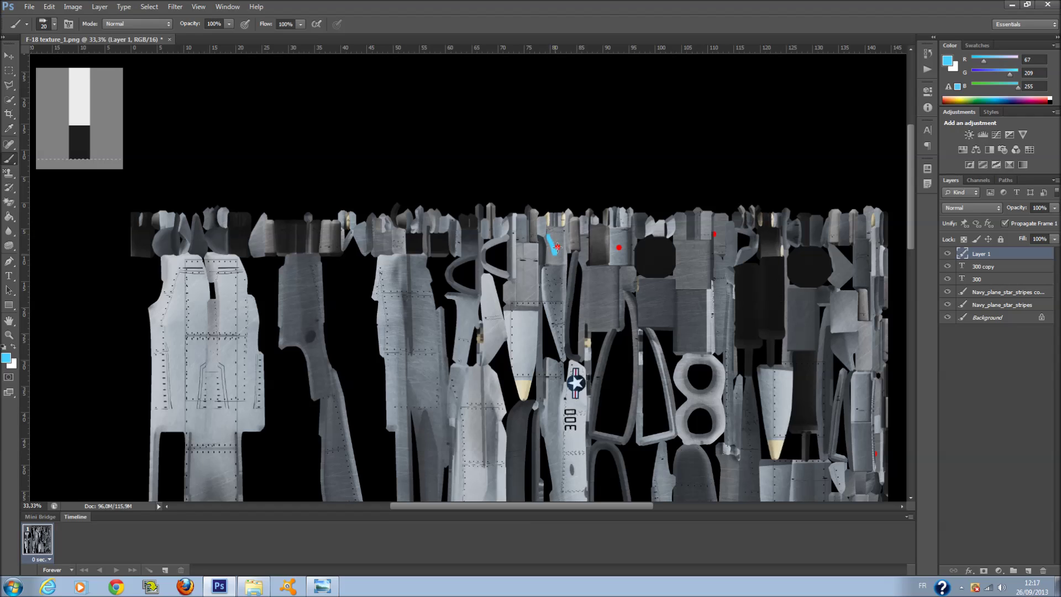
key(ctrl+z)
scroll(627, 242, down, 2)
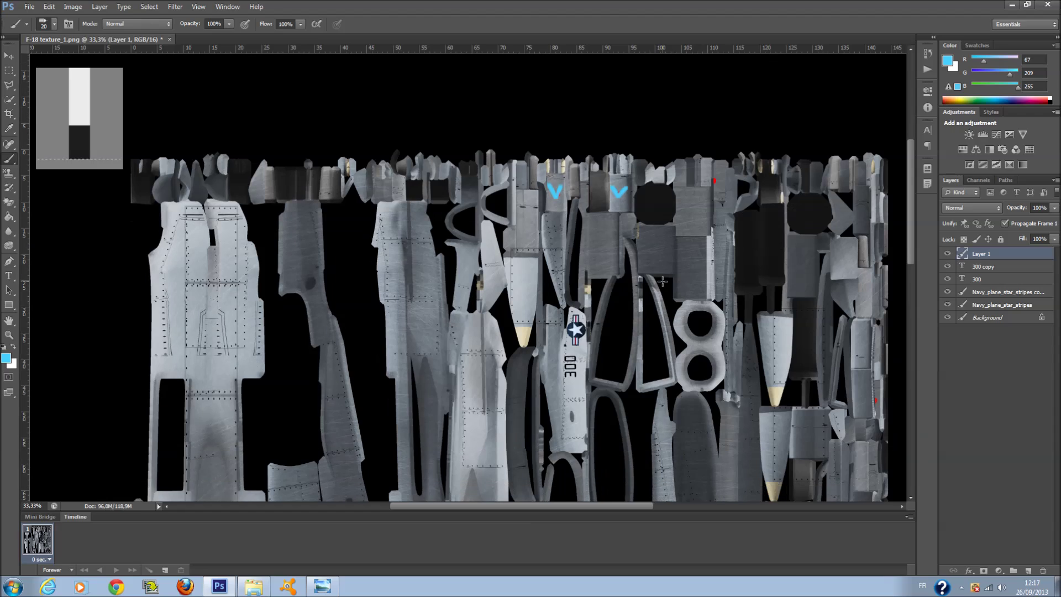
Try different blending modes on the layer with the light-blue marks.
click(995, 208)
click(995, 208)
scroll(995, 208, down, 8)
scroll(995, 208, down, 7)
scroll(995, 207, down, 8)
scroll(995, 208, up, 20)
Examine the remaining red markers and placed decals on the texture and compare them with the F-18 reference photo in Windows Photo Viewer.
scroll(722, 178, down, 2)
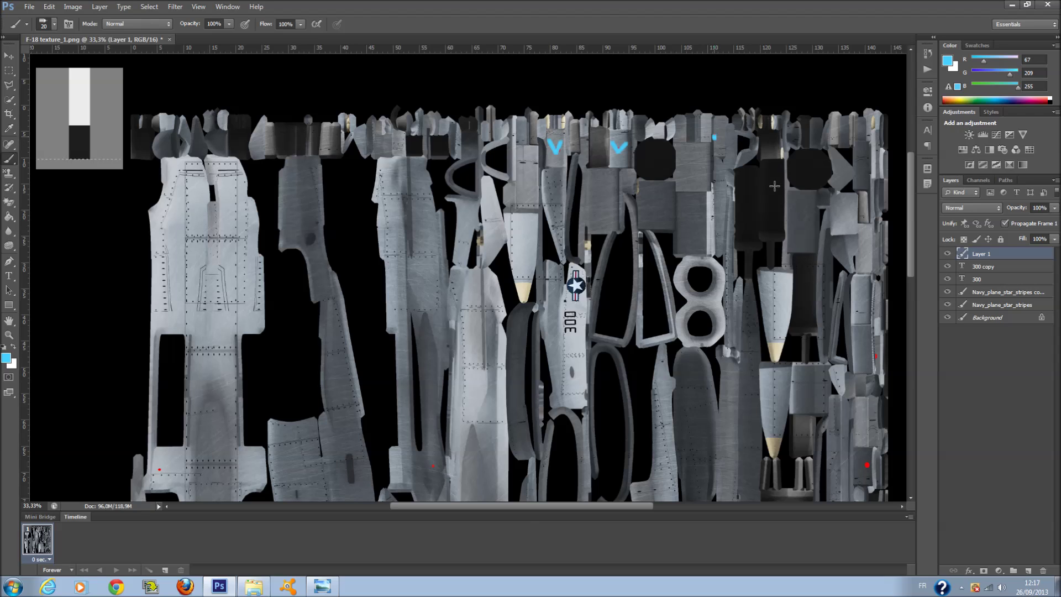
scroll(775, 308, down, 7)
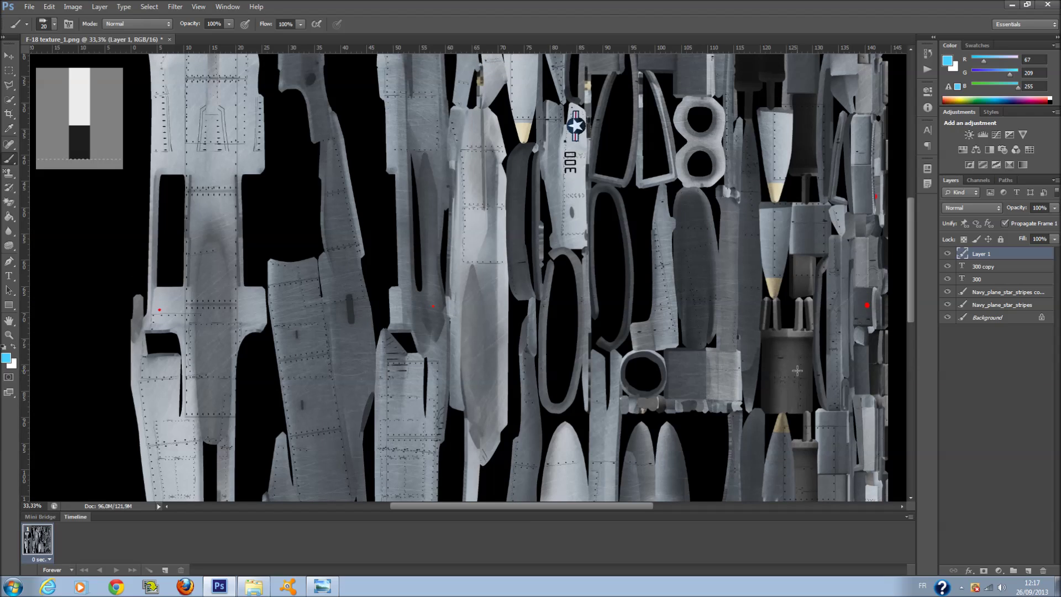
scroll(676, 304, down, 7)
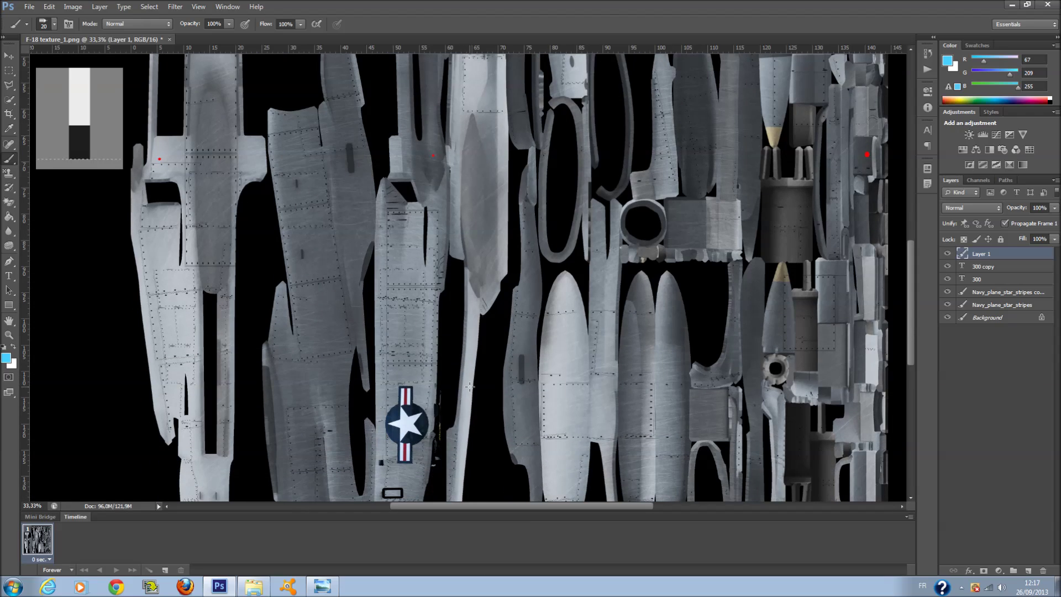
scroll(476, 385, up, 8)
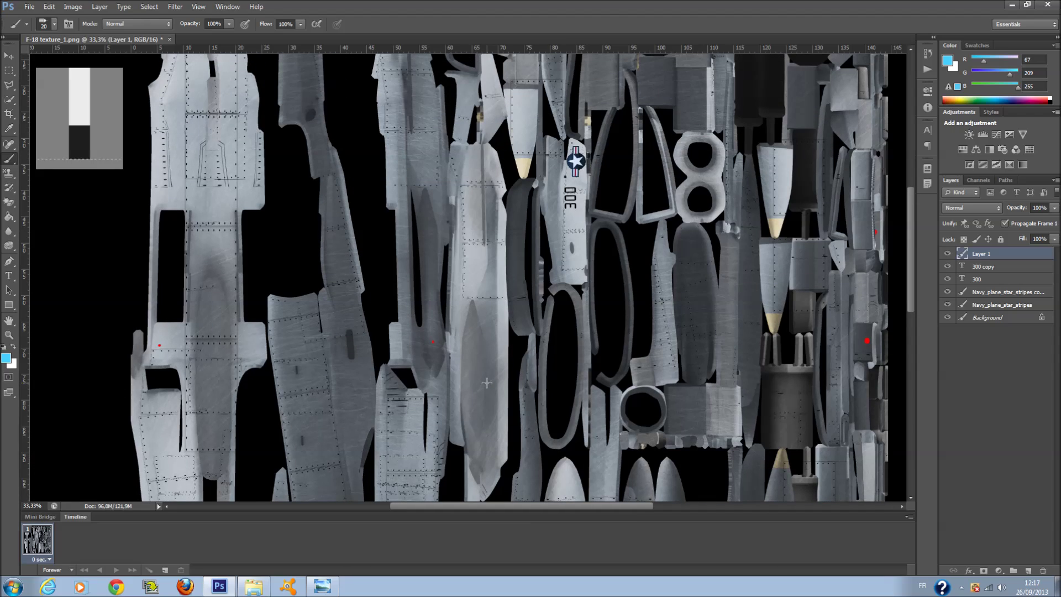
click(323, 587)
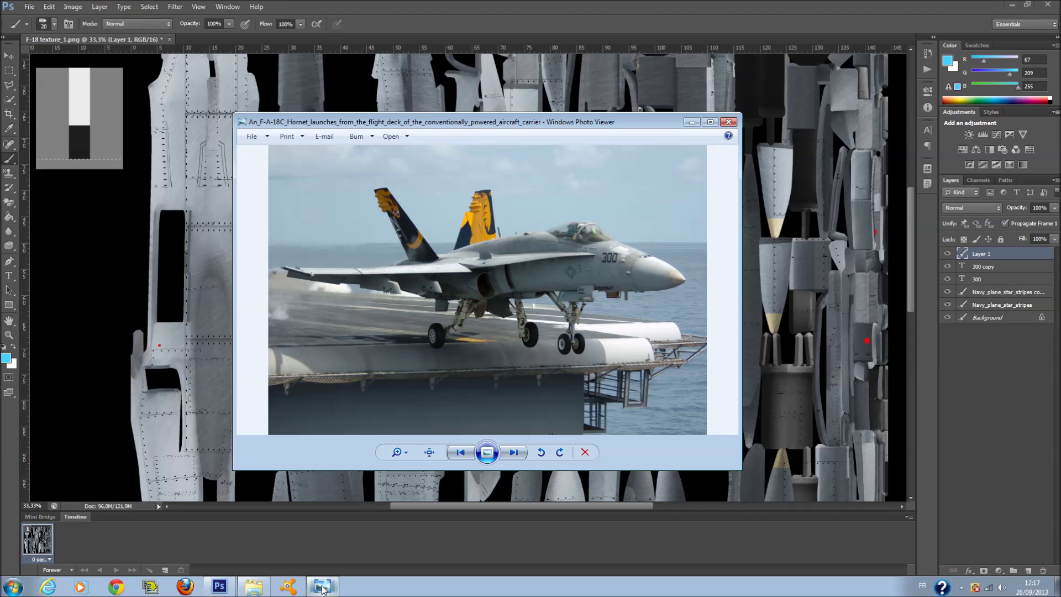
click(322, 587)
scroll(425, 455, down, 7)
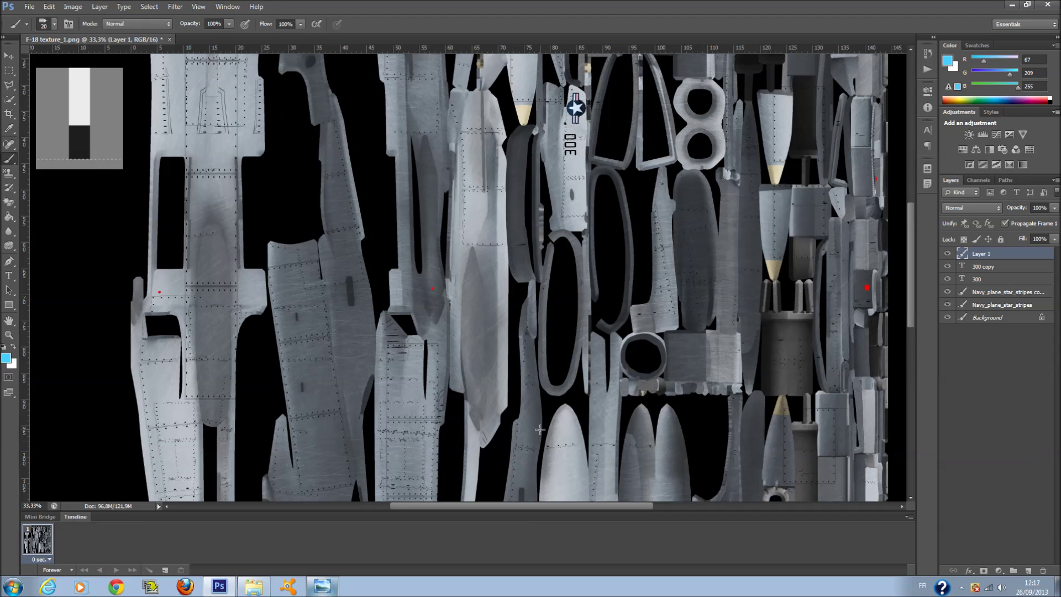
scroll(426, 454, down, 1)
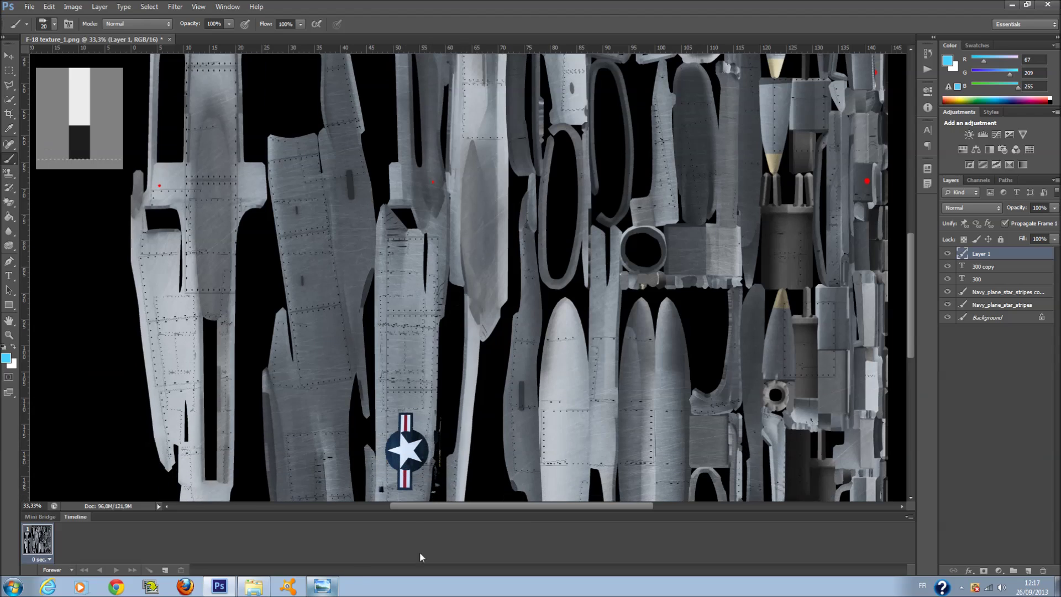
click(323, 587)
click(326, 589)
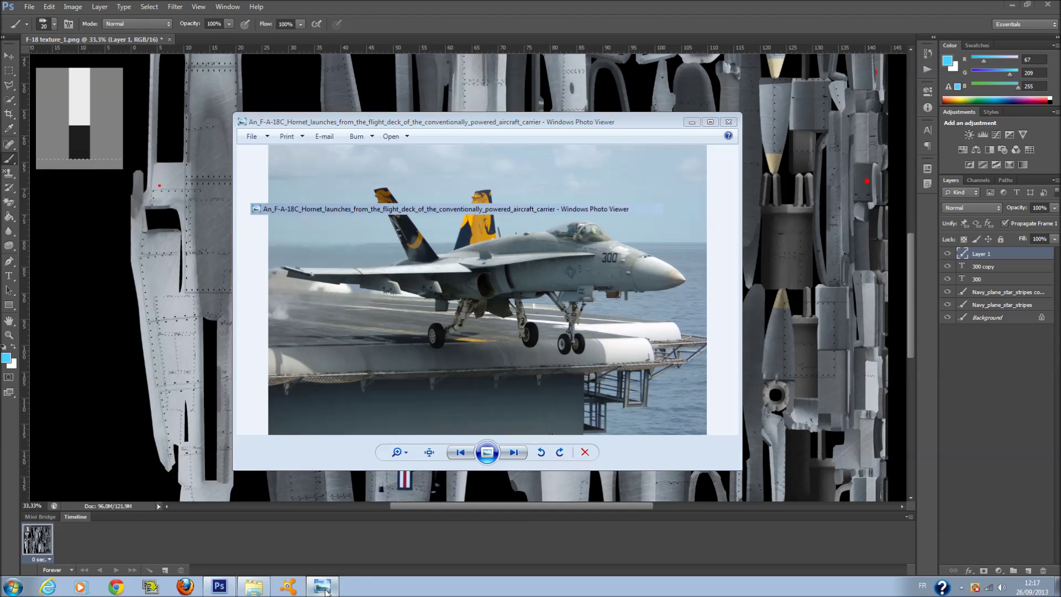
Apply the Color Burn blending mode to the smaller 300 text layer and the copied emblem layer.
click(990, 268)
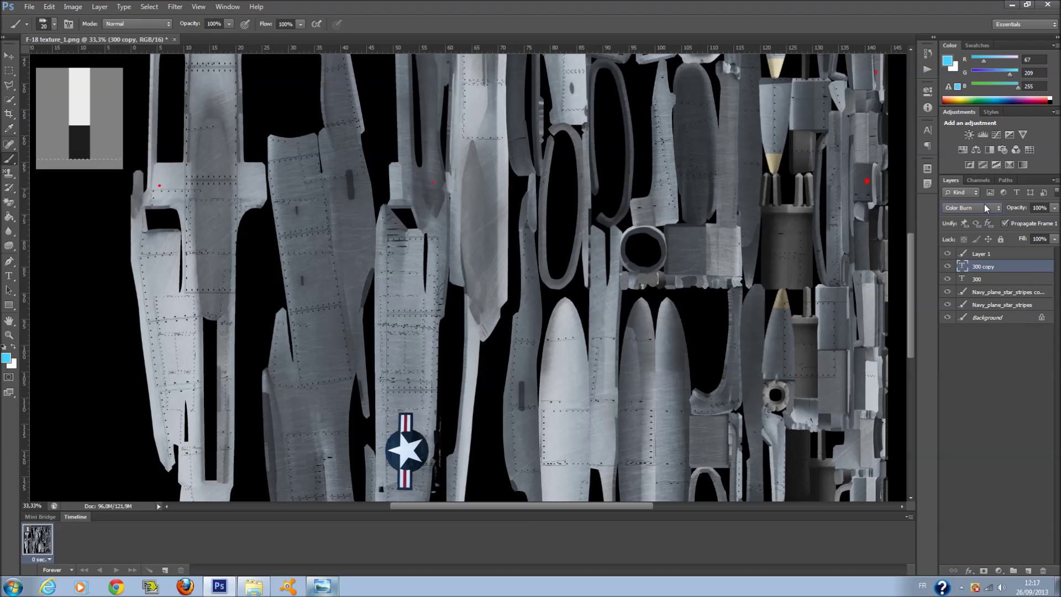
click(982, 293)
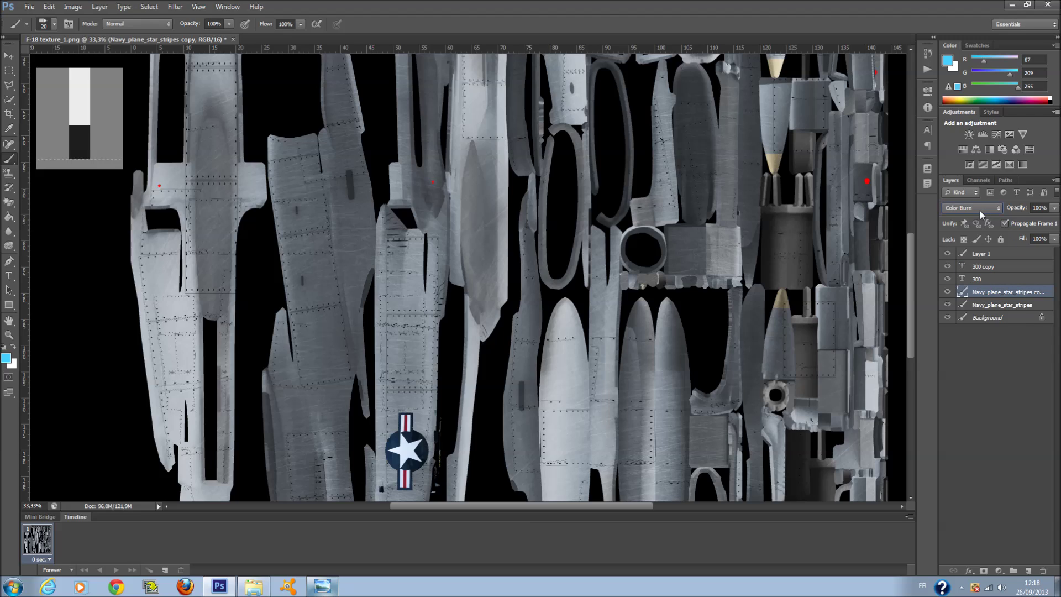
Set the large emblem layer's blending mode to Darken and its fill to 58%.
click(1000, 304)
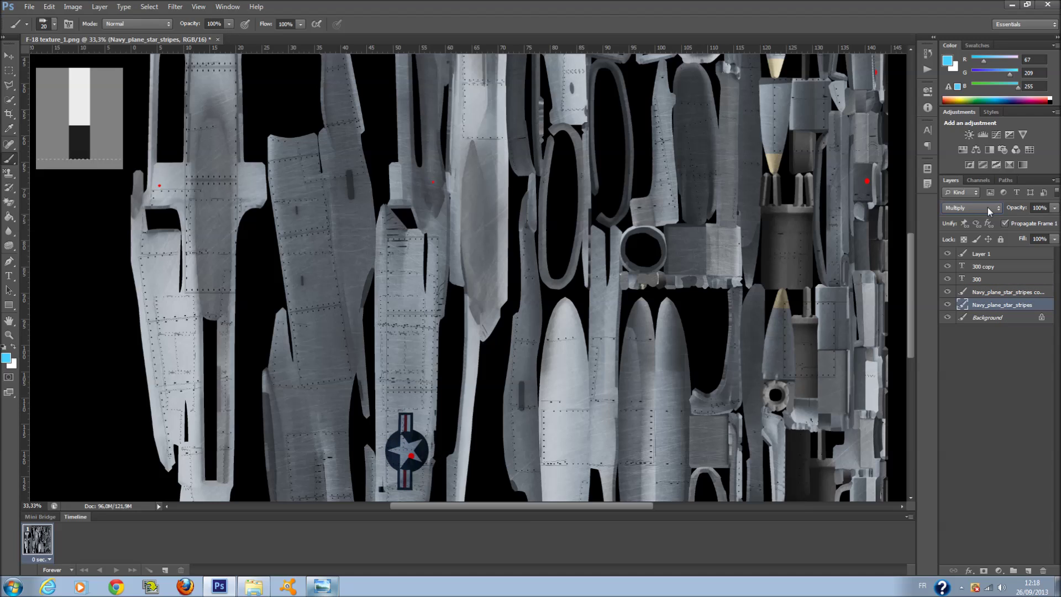
click(1054, 239)
click(1031, 252)
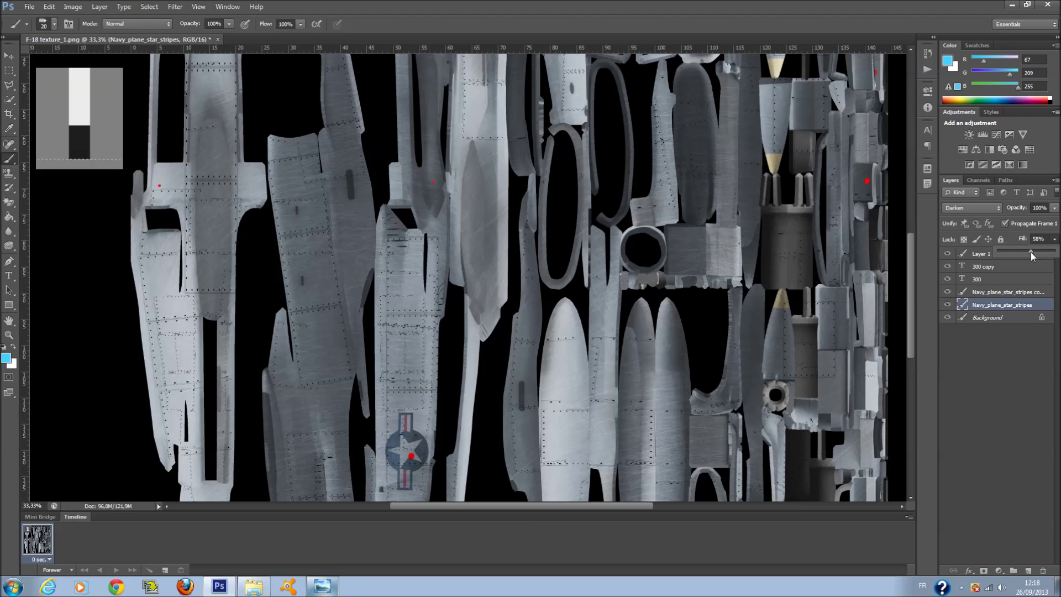
key(Return)
Adjust the blending mode and fill of the copied emblem layer, and deselect the layer.
click(1006, 291)
click(998, 209)
click(990, 255)
click(1055, 238)
click(990, 389)
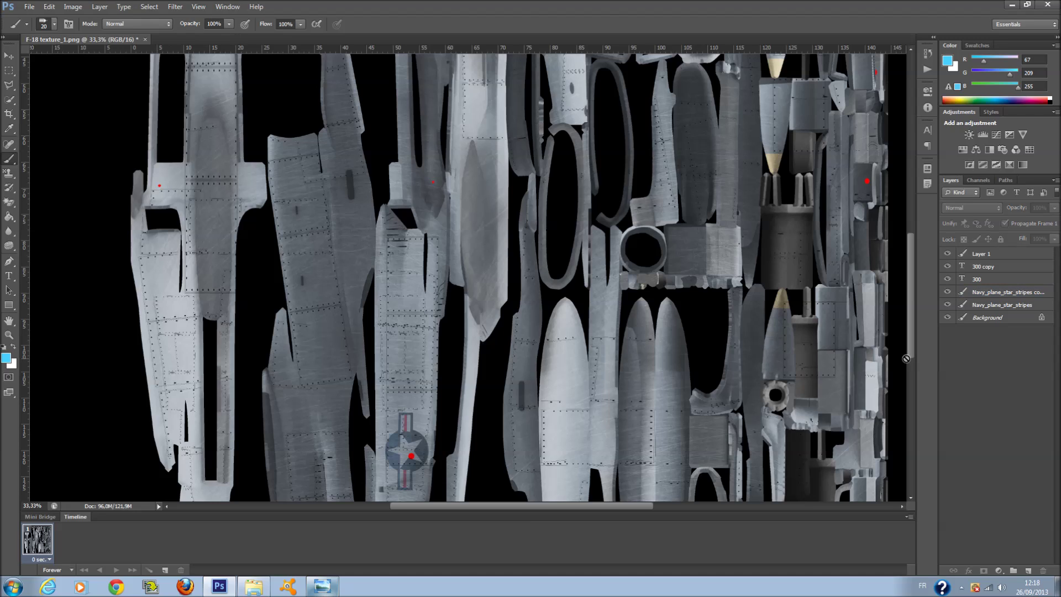
Sample the dark grey of the wide riveted panel beside the large emblem's panel as the foreground colour.
click(9, 129)
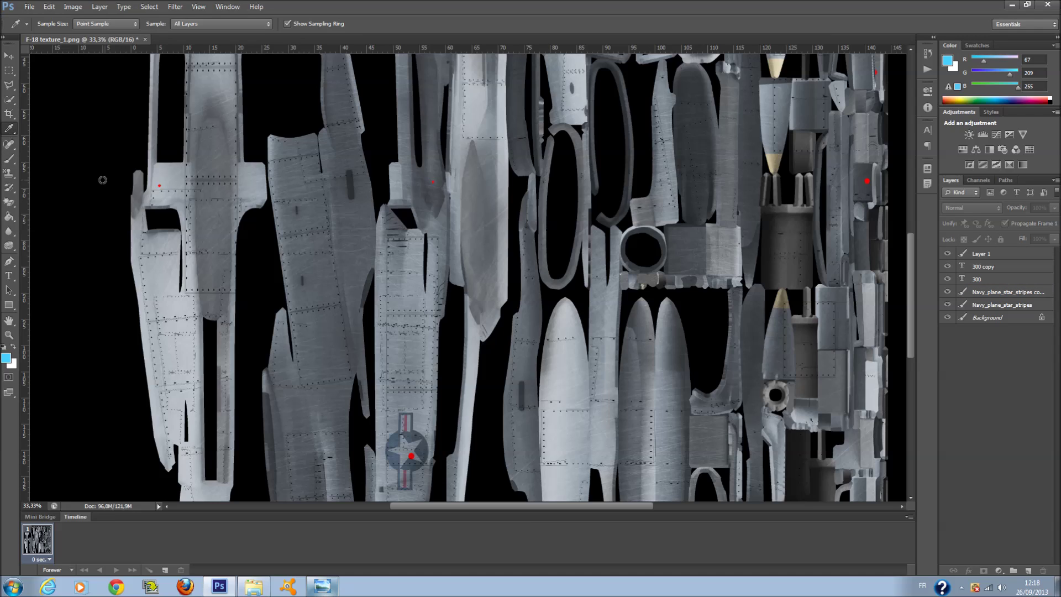
click(320, 339)
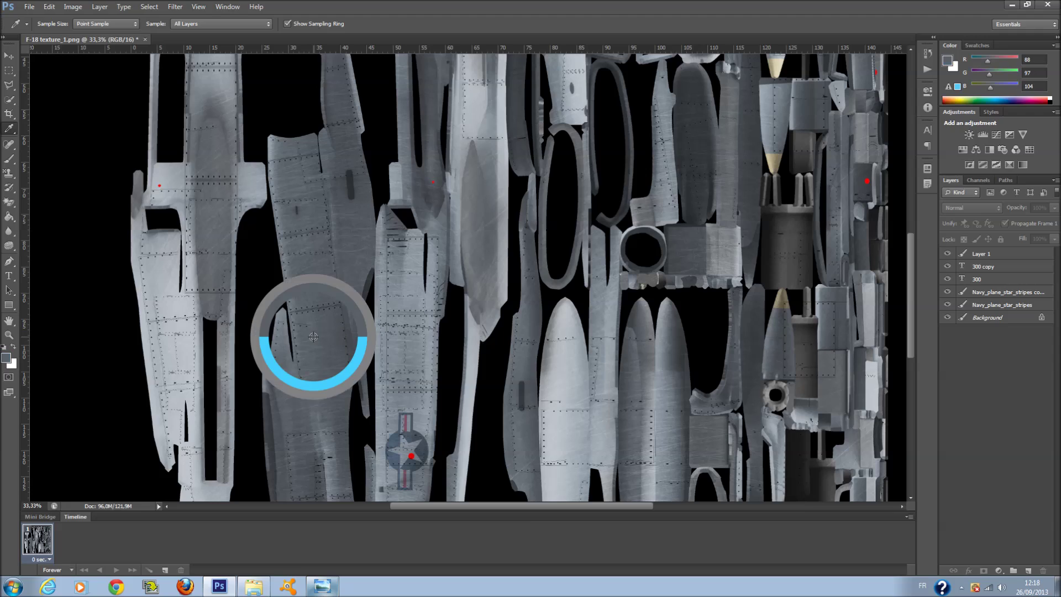
Add a new empty layer directly above the Background layer.
key(g)
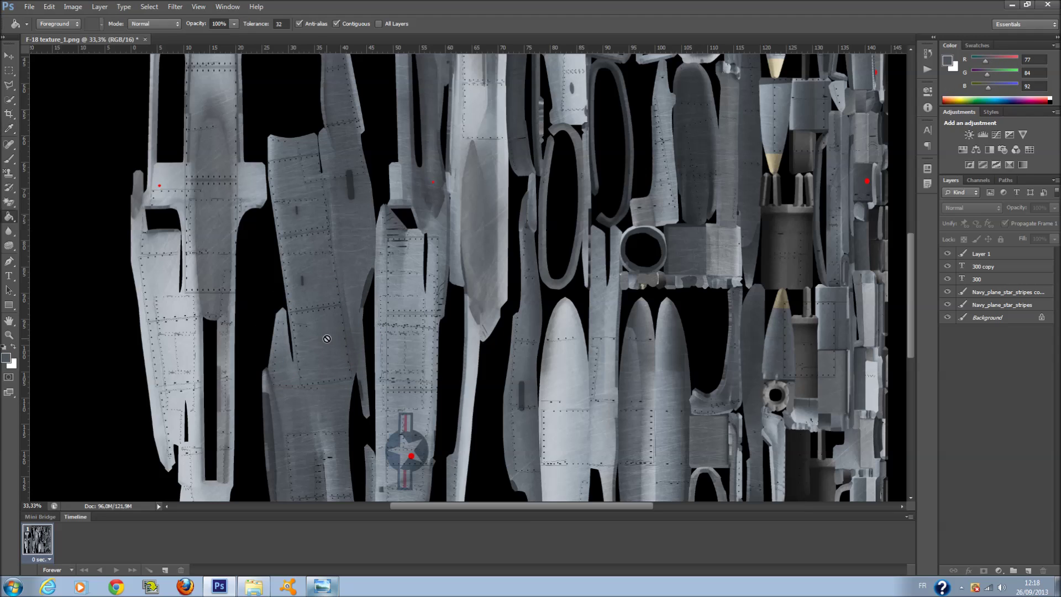
click(413, 454)
click(512, 218)
click(982, 305)
click(990, 317)
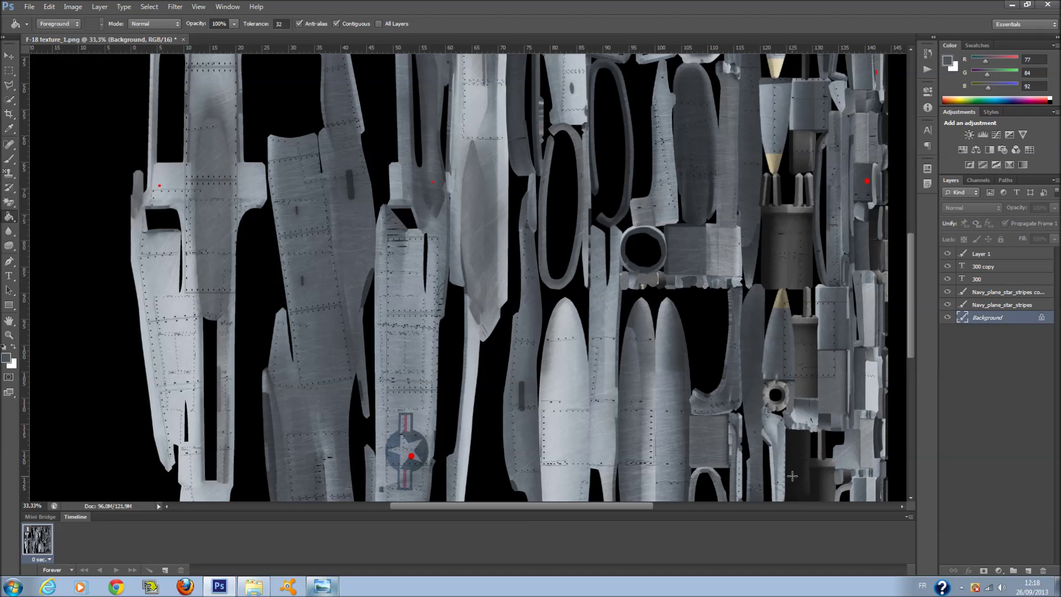
click(1032, 569)
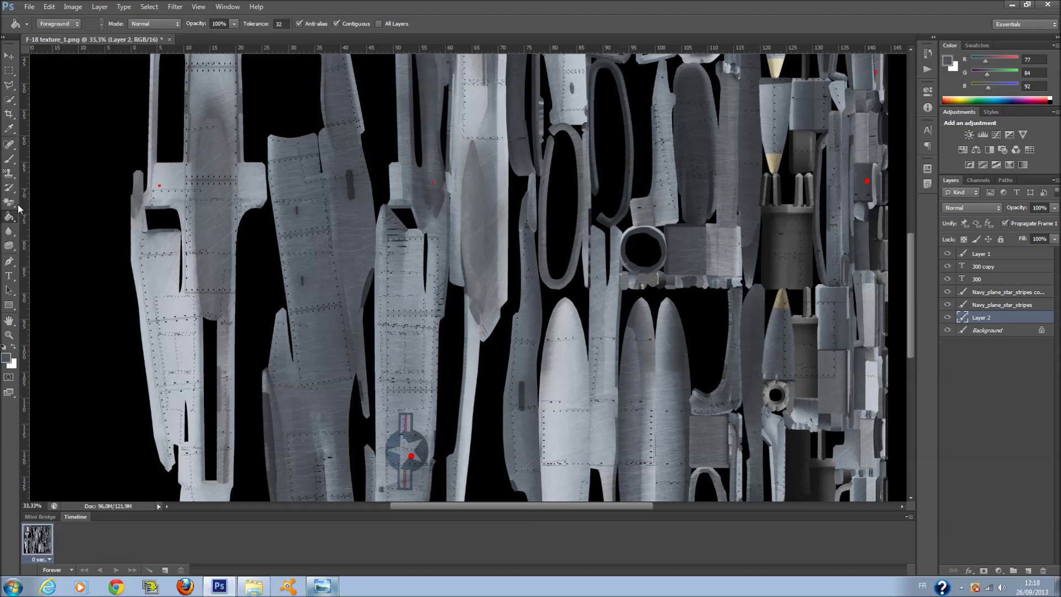
Brush the dark grey foreground colour over the red marks on the aircraft texture on Layer 2.
key(b)
drag(13, 162, 31, 161)
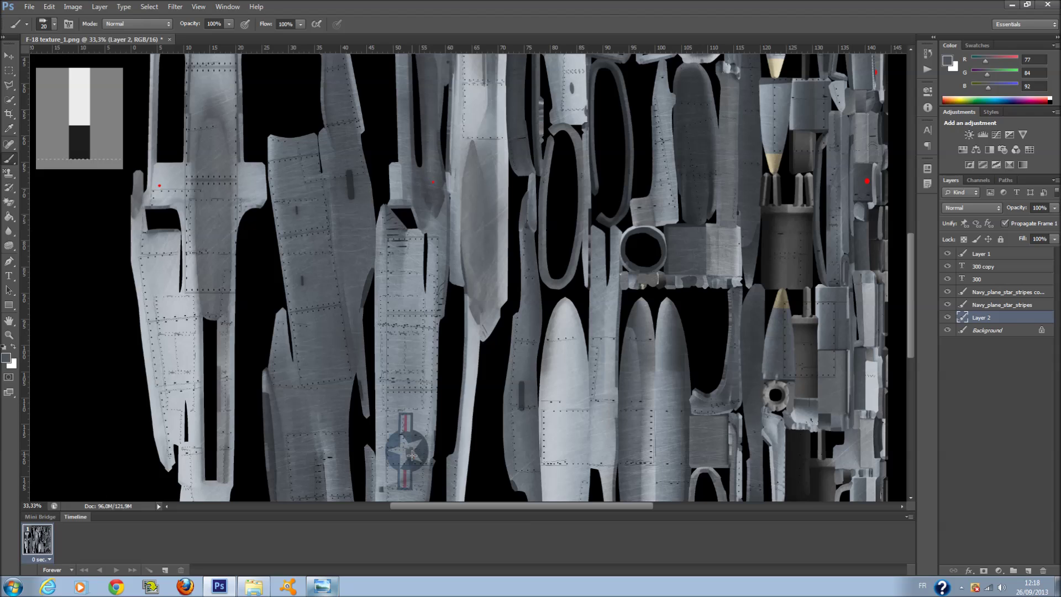
scroll(706, 380, up, 5)
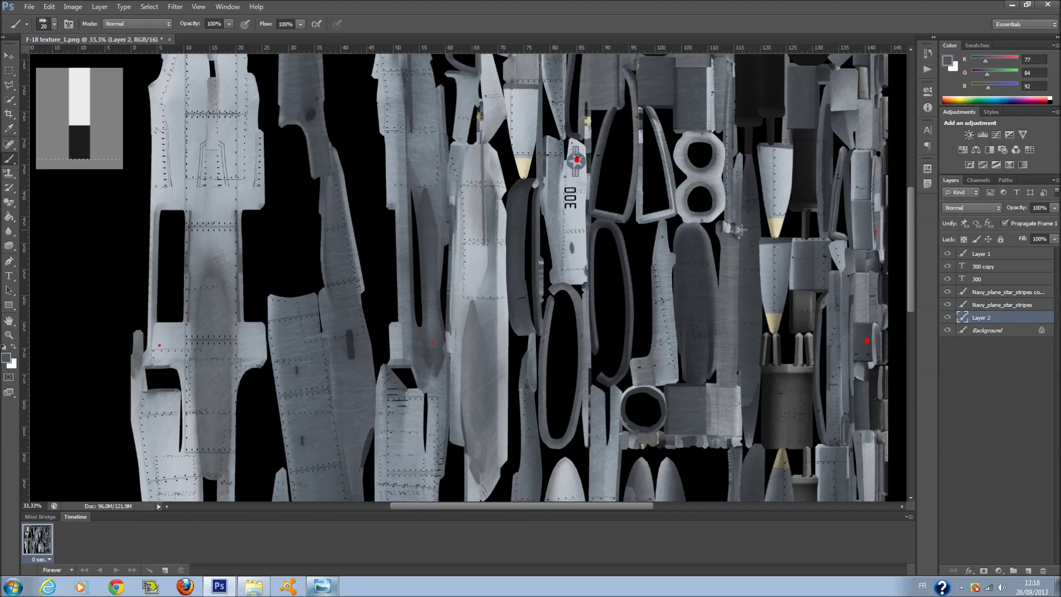
scroll(741, 230, up, 1)
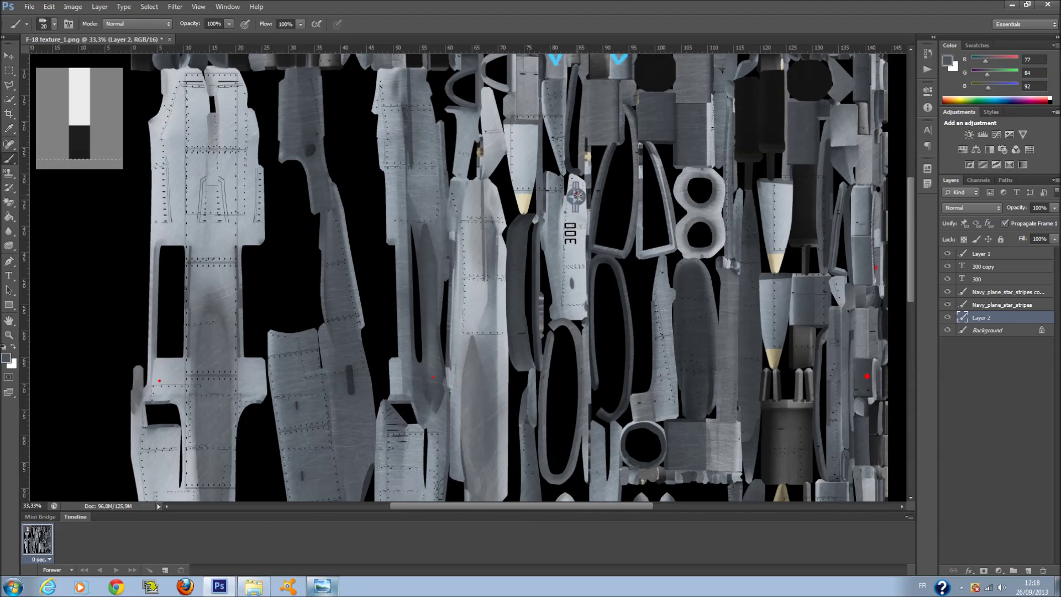
click(868, 377)
scroll(604, 124, up, 2)
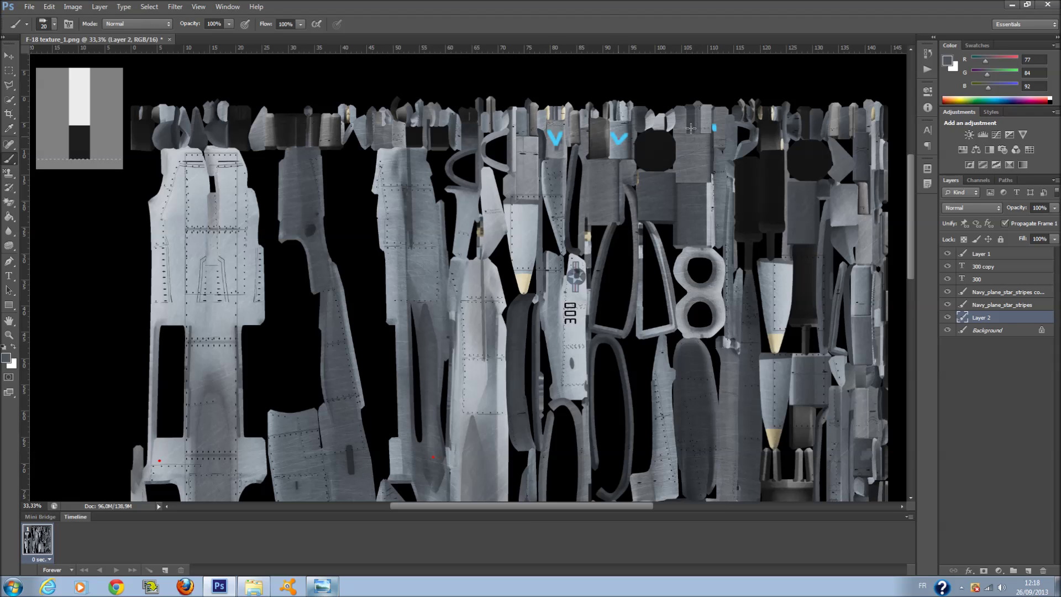
Set Layer 2's blend mode to Saturation.
scroll(849, 258, down, 1)
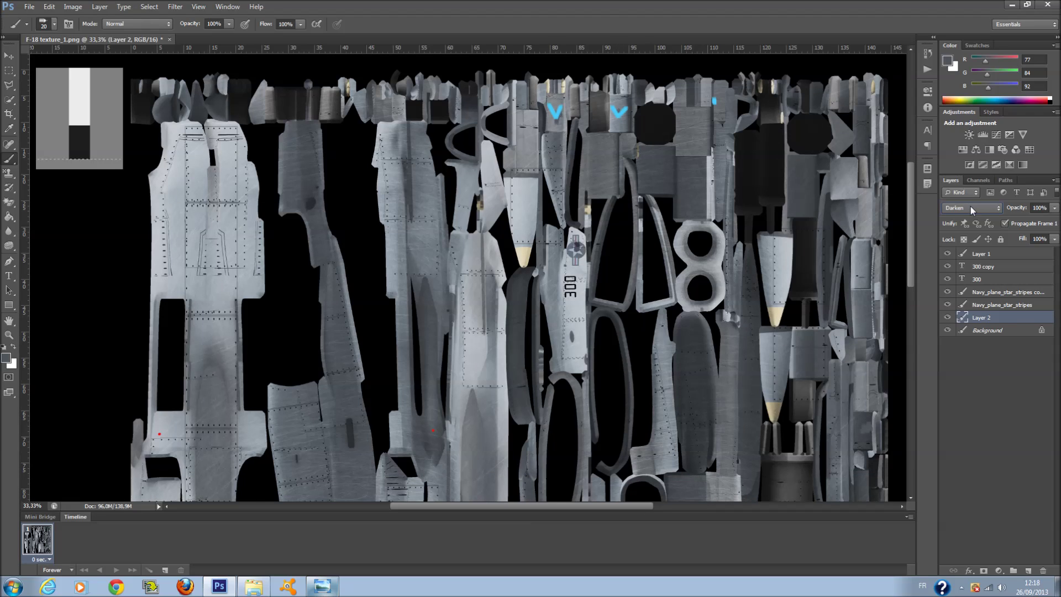
scroll(971, 206, down, 7)
scroll(970, 207, down, 2)
scroll(970, 206, down, 12)
scroll(971, 206, down, 1)
click(968, 405)
drag(911, 254, 908, 366)
click(429, 311)
key(Return)
drag(913, 355, 907, 282)
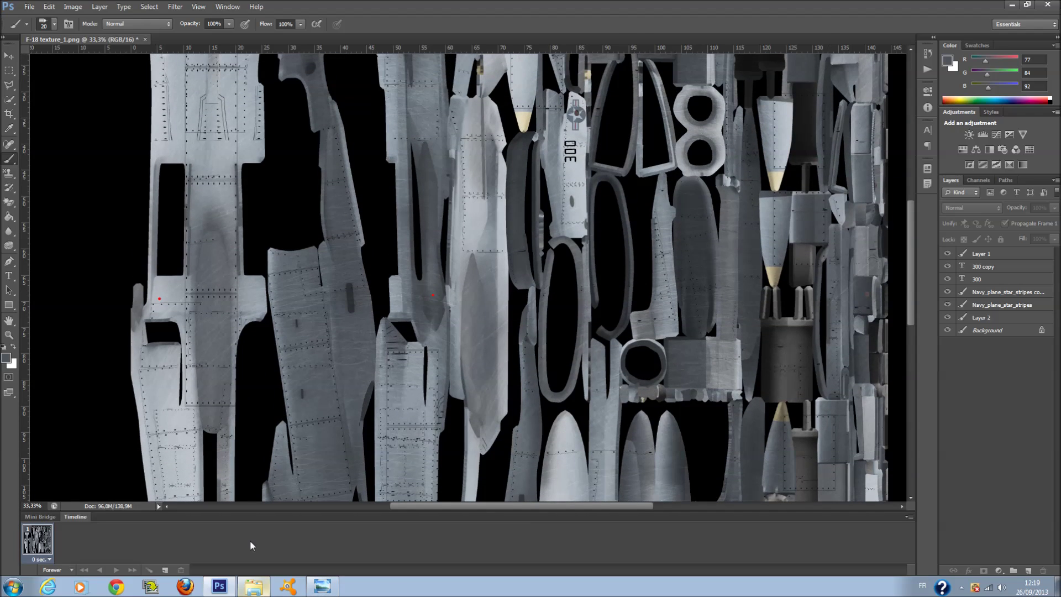
Fill Layer 2 with the dark grey foreground colour using the Paint Bucket to mute the texture's colours.
key(g)
click(983, 318)
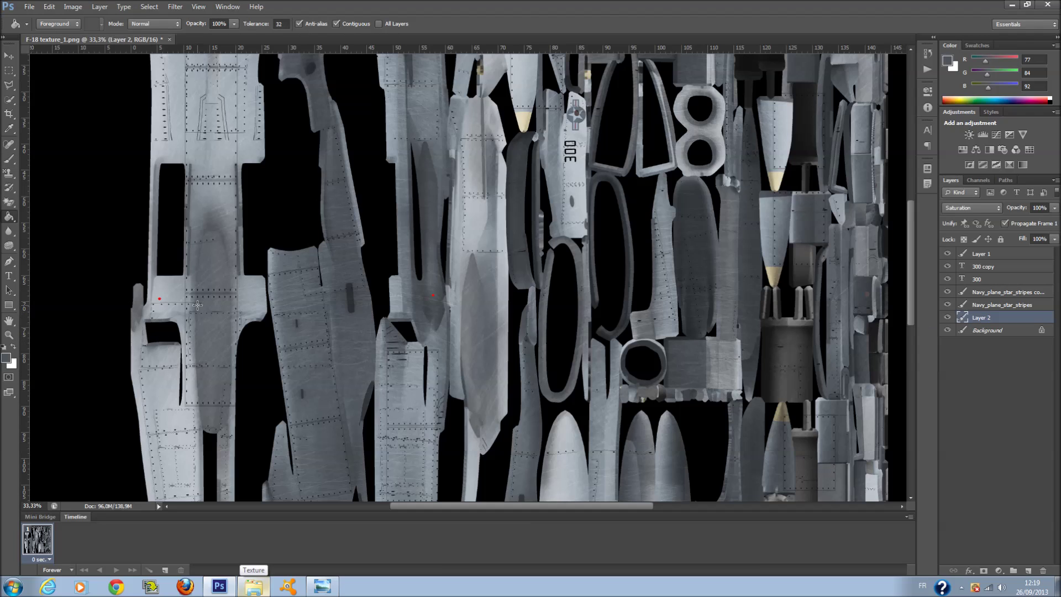
click(159, 295)
scroll(724, 310, up, 1)
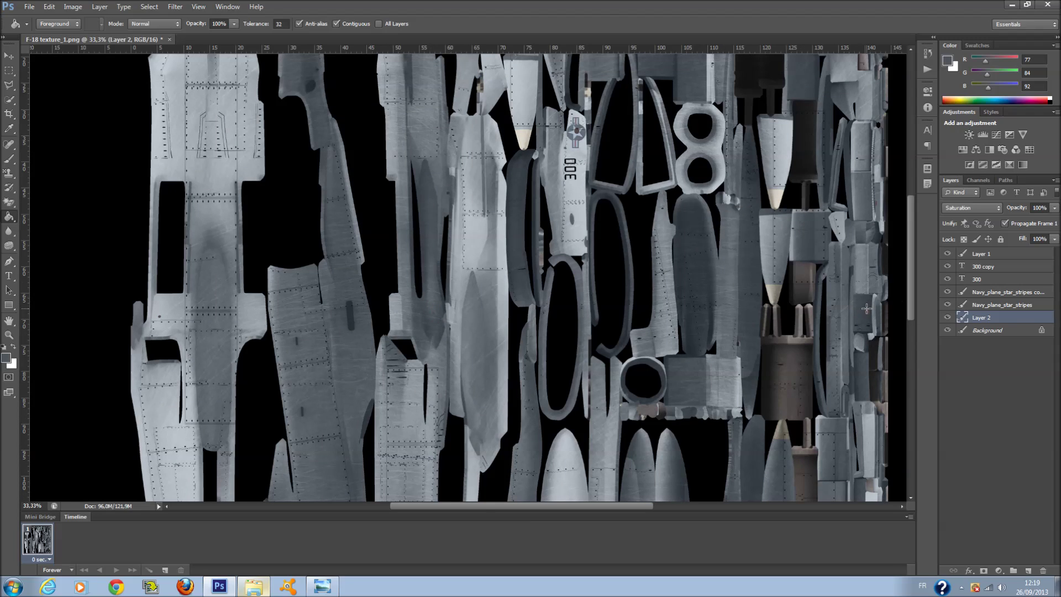
scroll(697, 255, up, 5)
scroll(697, 255, down, 3)
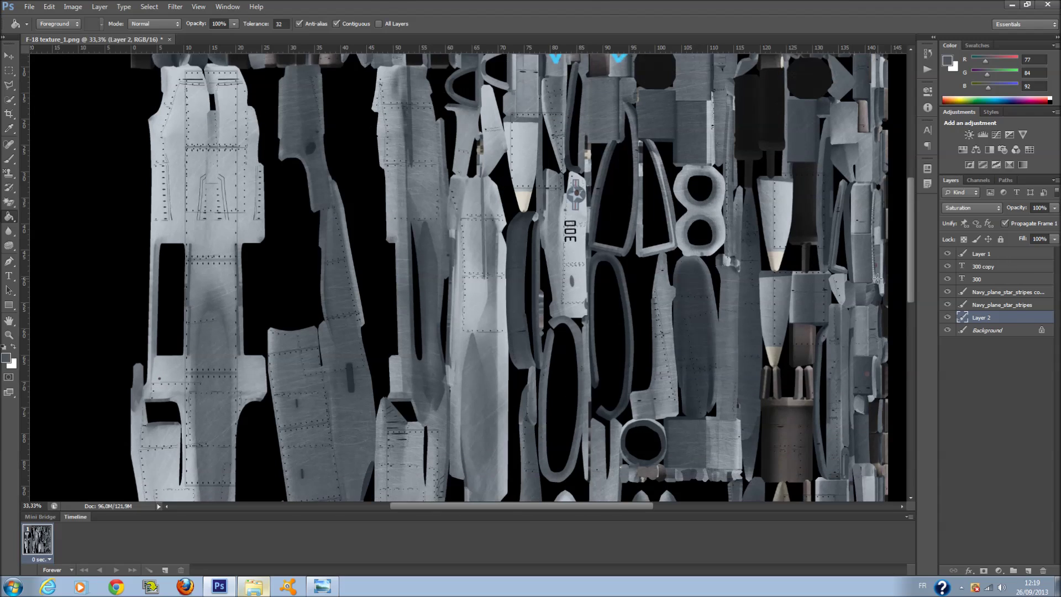
Duplicate Layer 2 with the default name.
right_click(990, 318)
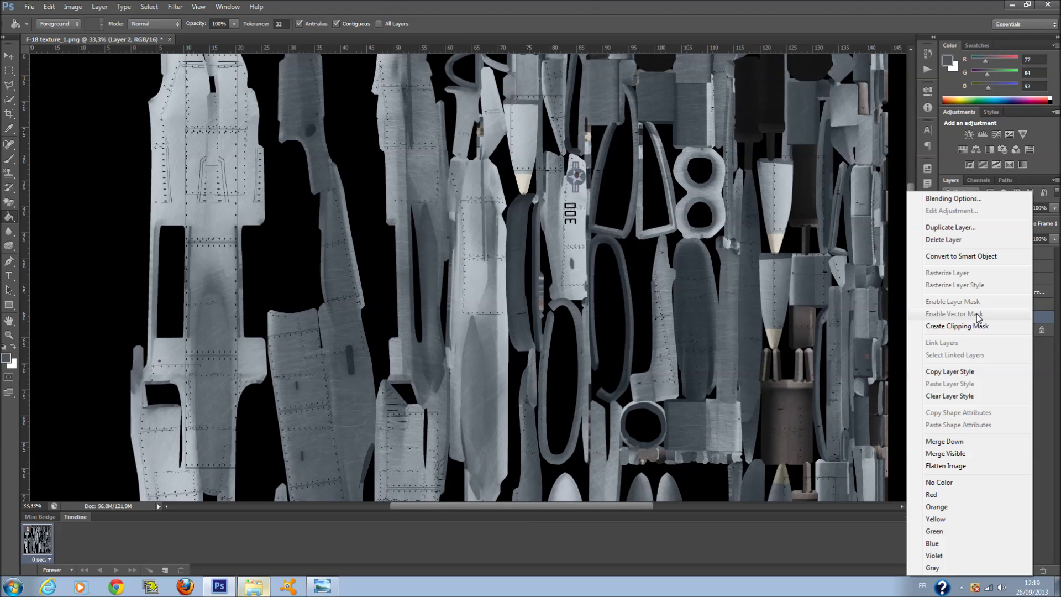
click(980, 229)
click(640, 182)
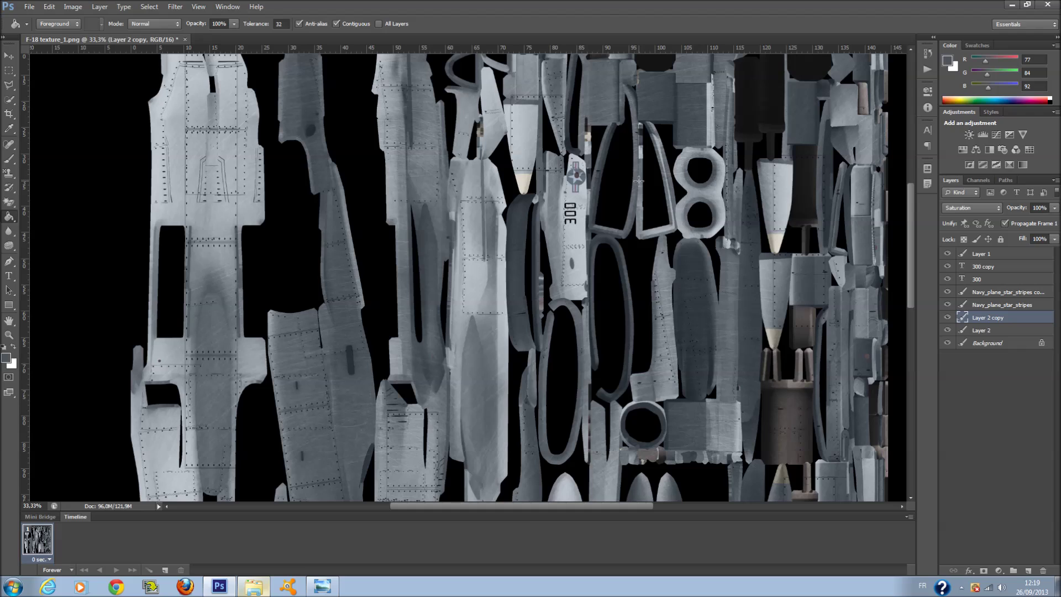
Try to fill the remaining red mark on the small panels with the foreground colour on the Layer 2 layers.
click(991, 376)
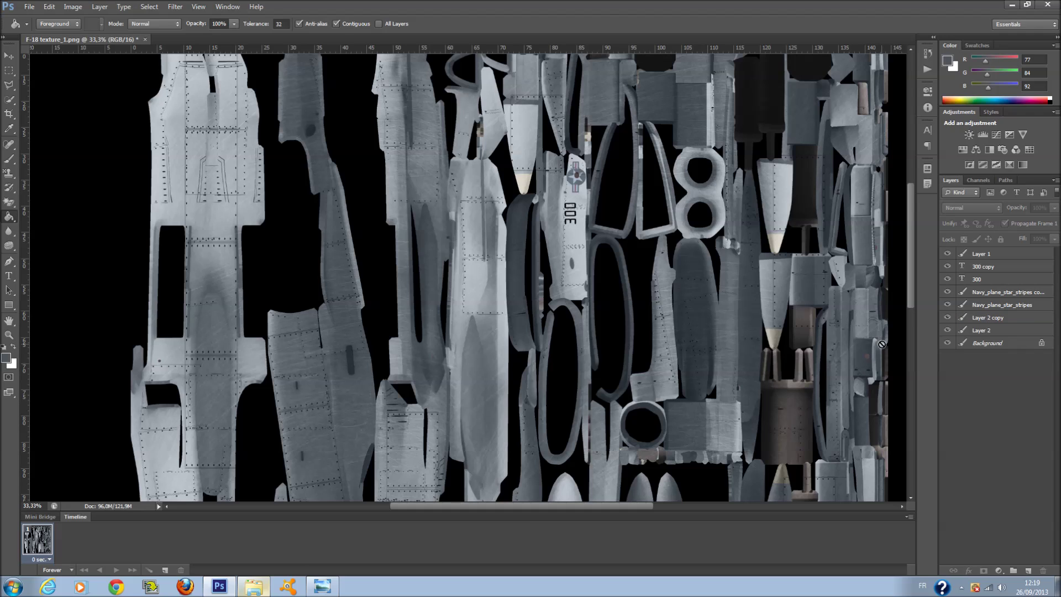
click(867, 355)
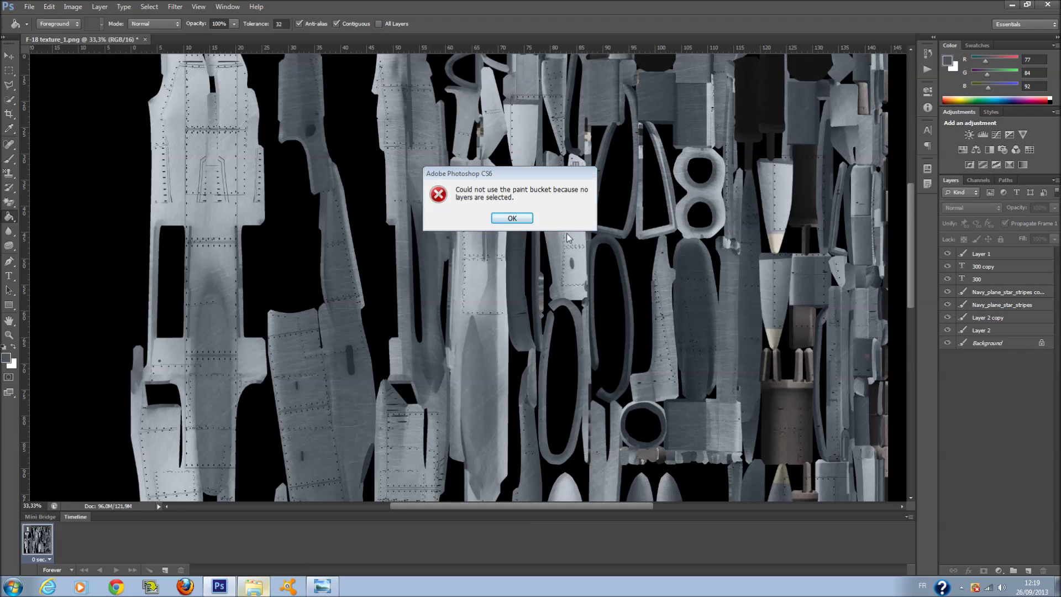
click(513, 217)
click(989, 318)
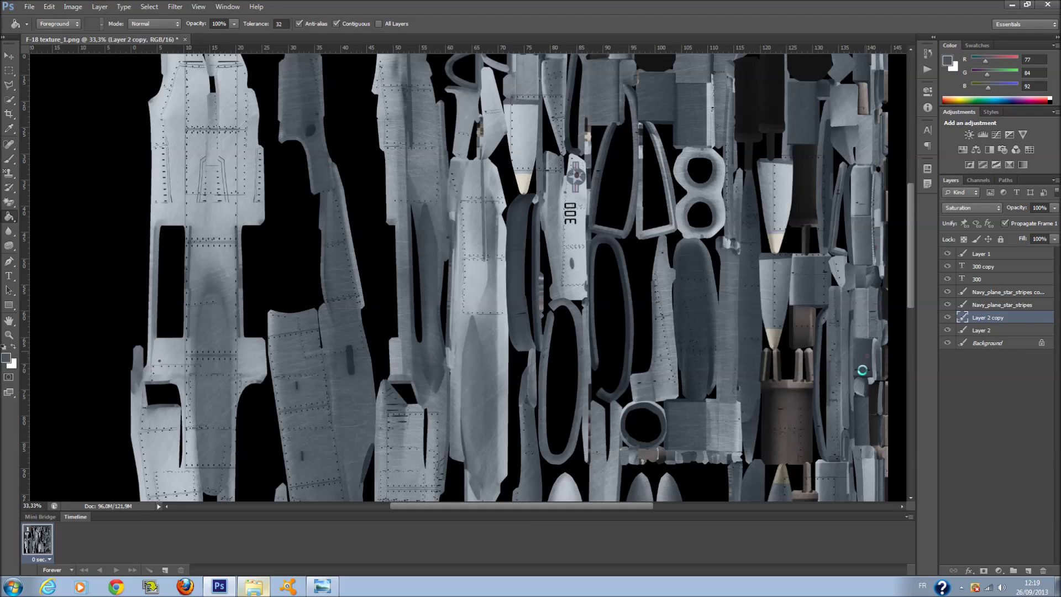
click(964, 330)
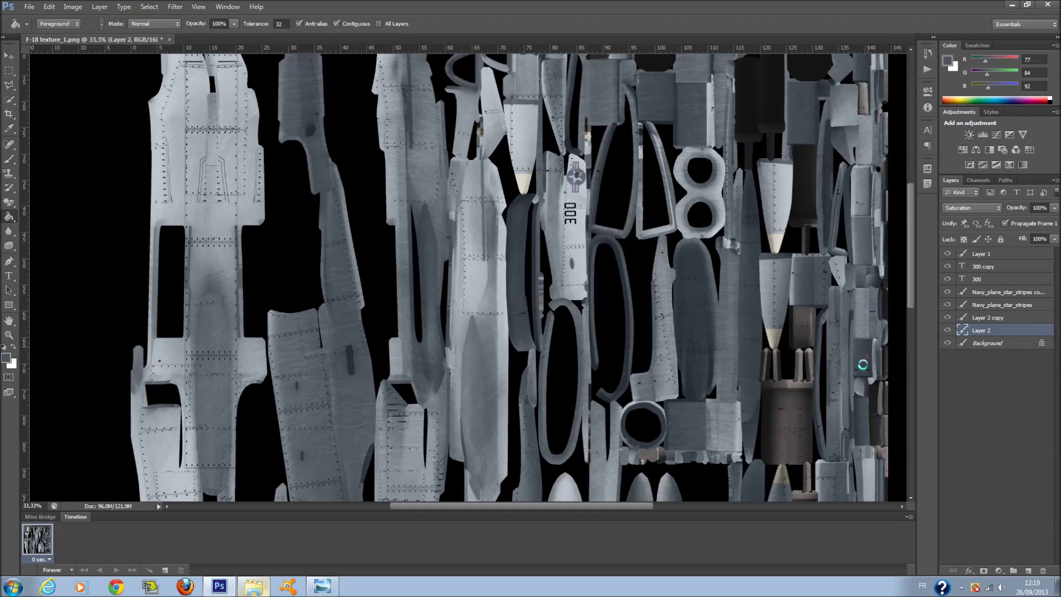
scroll(911, 356, down, 3)
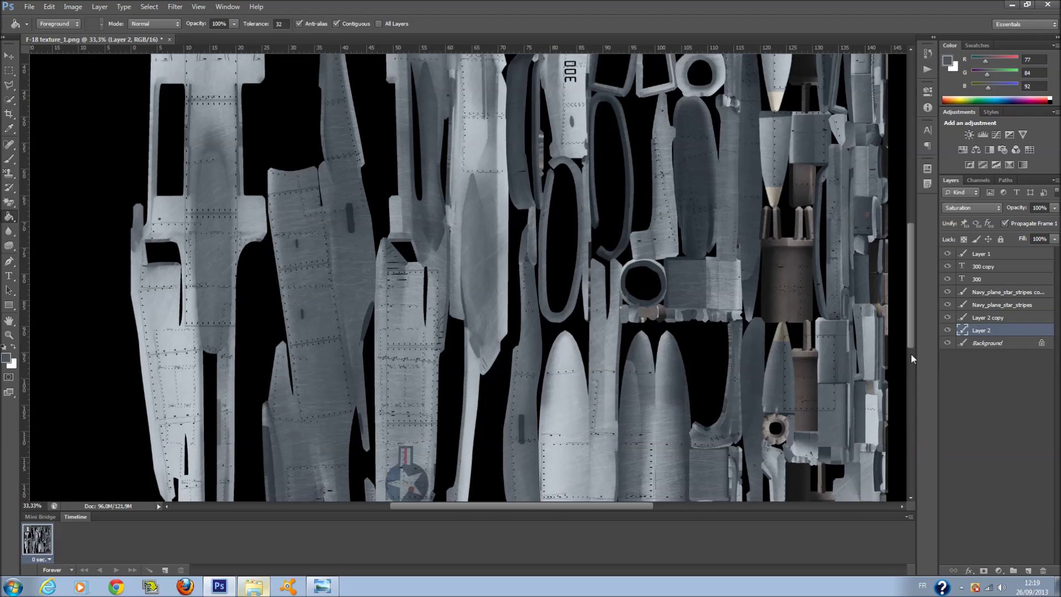
scroll(912, 358, down, 2)
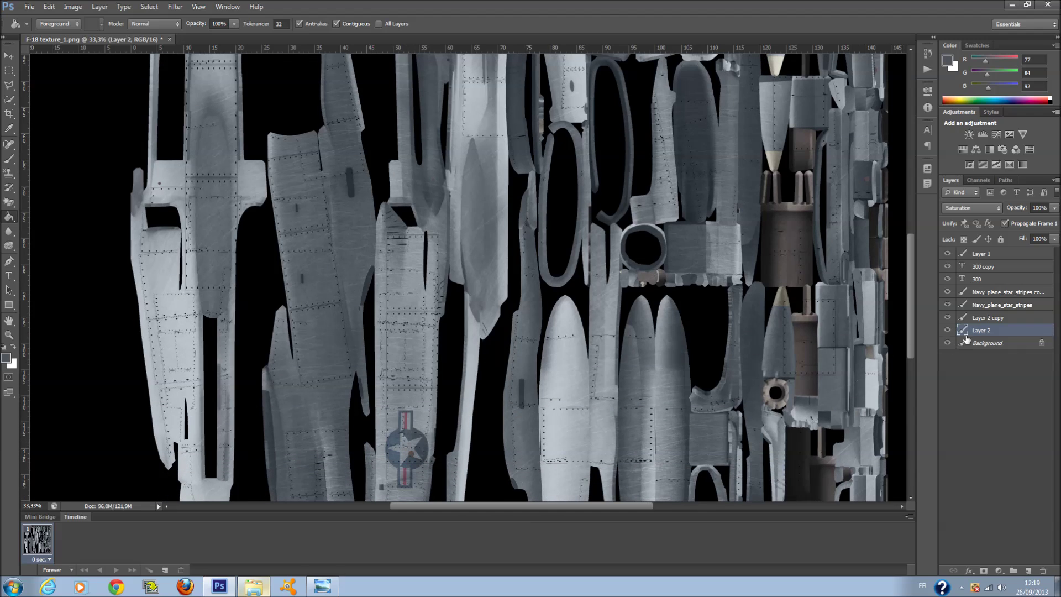
click(982, 318)
scroll(815, 403, down, 1)
Place the MetalBase0119_thumbhuge image from the F-18 texture_images folder into the document.
click(254, 587)
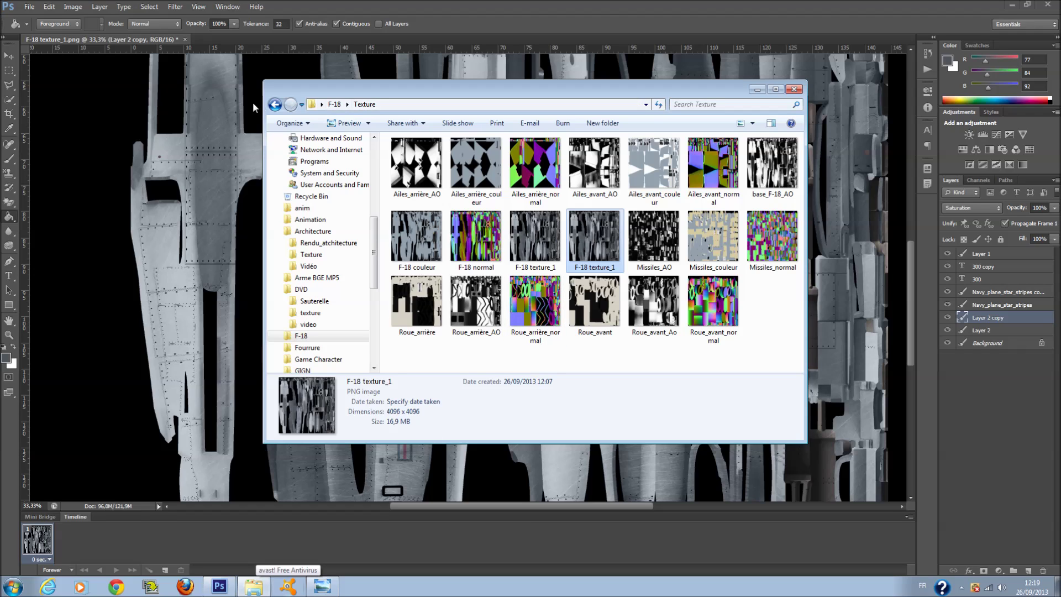
click(274, 105)
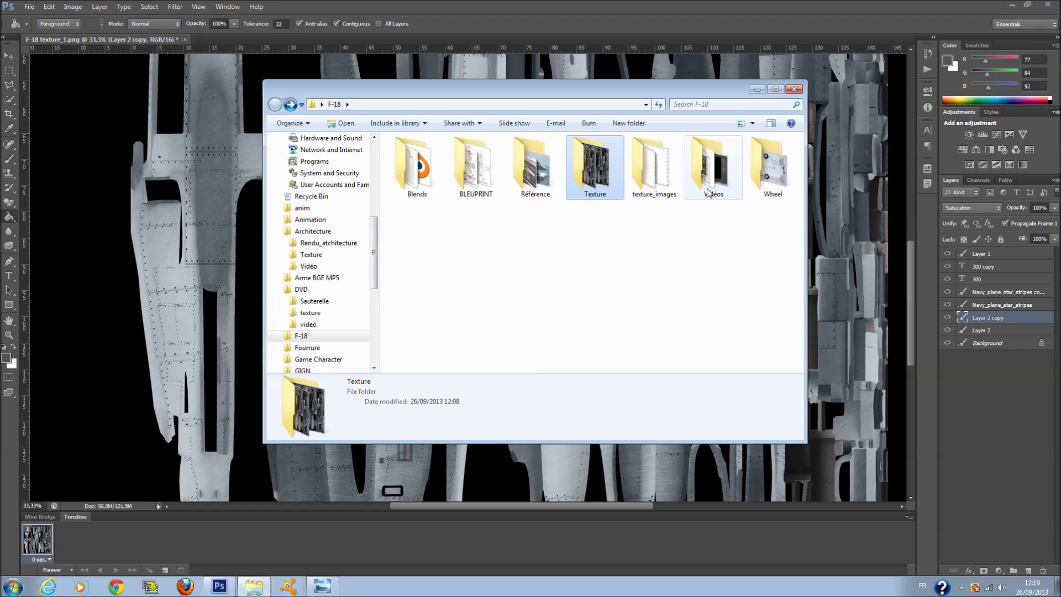
double_click(653, 193)
drag(664, 181, 221, 281)
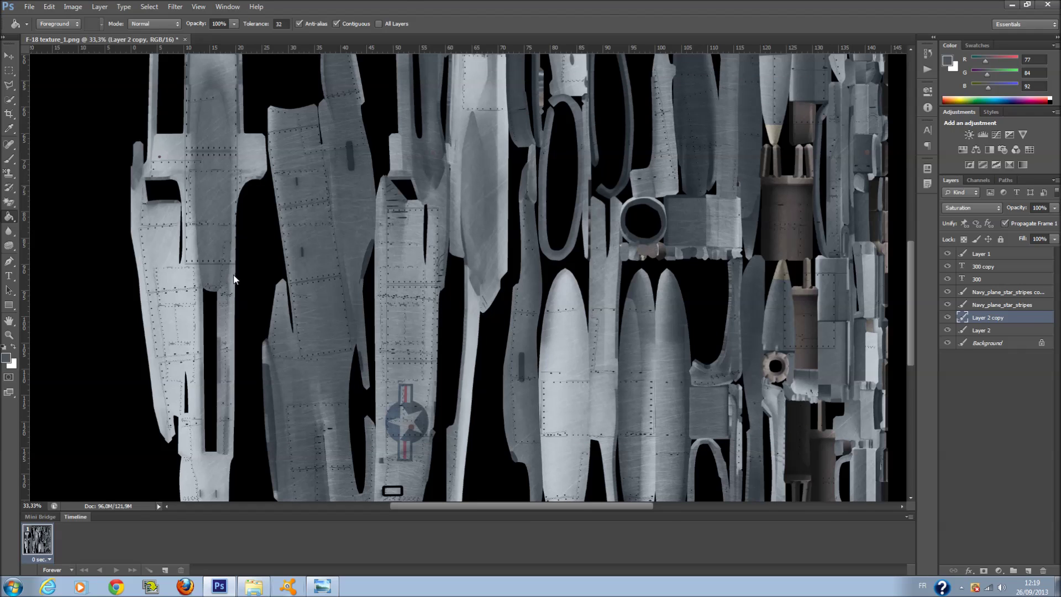
click(4, 335)
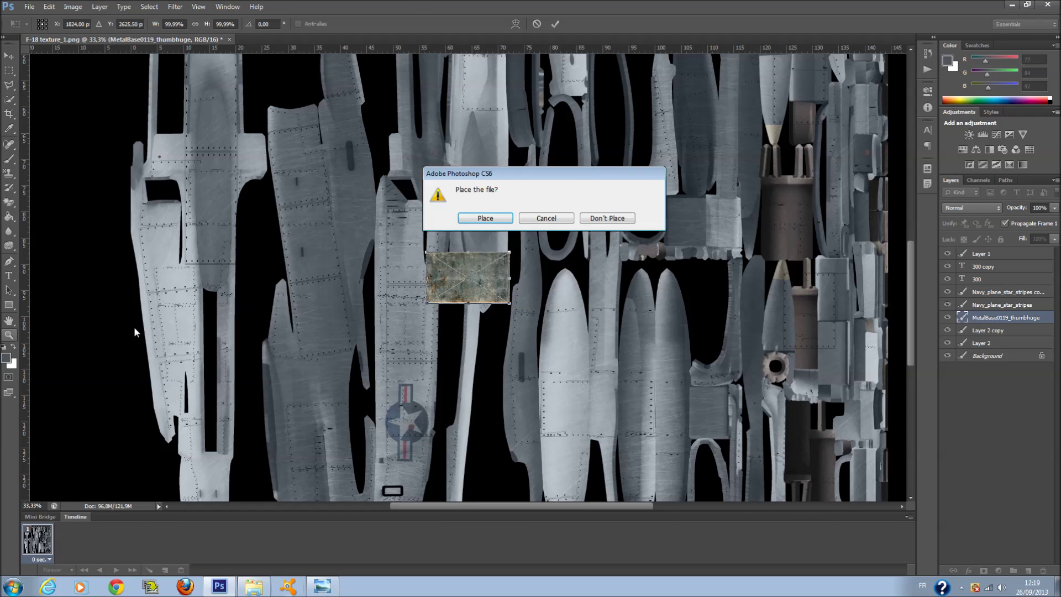
click(504, 221)
Move the MetalBase0119_thumbhuge layer to the top of the stack and stretch it to cover the whole canvas.
right_click(514, 334)
click(553, 344)
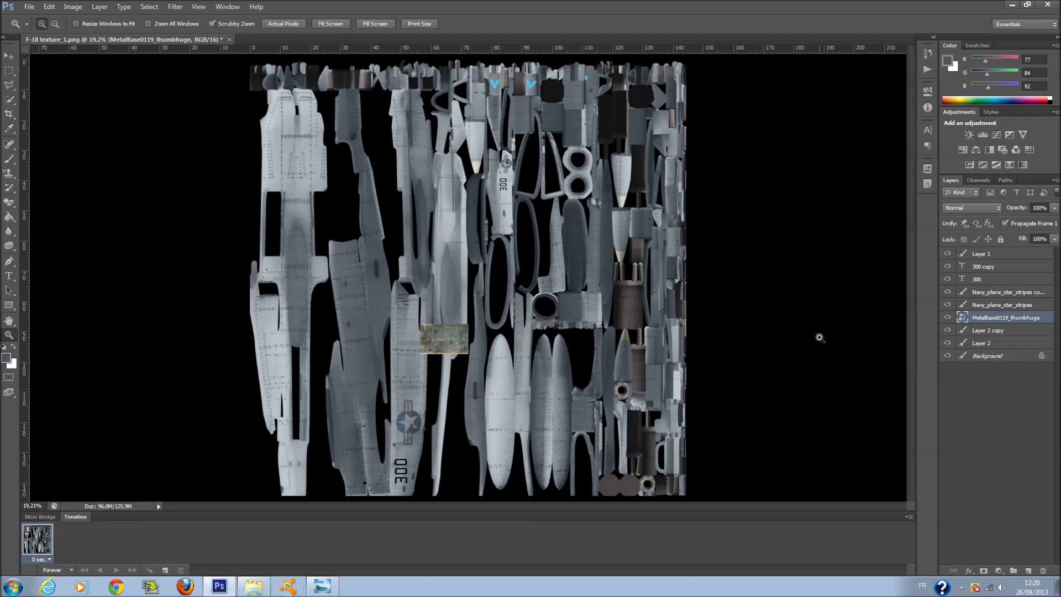
drag(1019, 321, 1012, 255)
key(ctrl+t)
drag(468, 354, 697, 502)
drag(418, 320, 250, 61)
key(Return)
key(z)
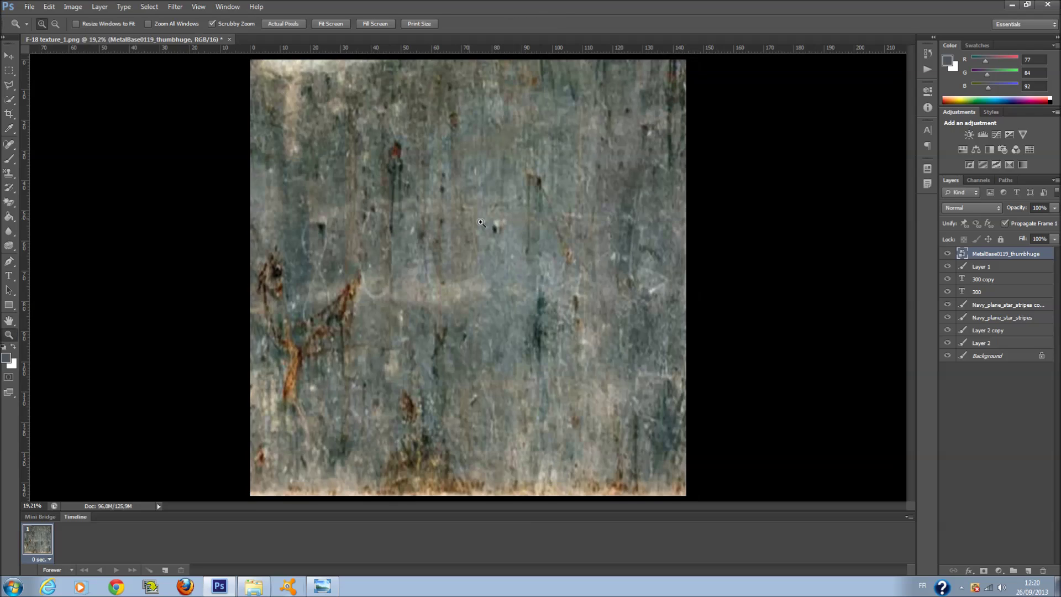
Set the MetalBase0119_thumbhuge layer's blend mode to Color and its fill to 20%.
double_click(976, 205)
scroll(976, 205, down, 2)
scroll(976, 208, down, 1)
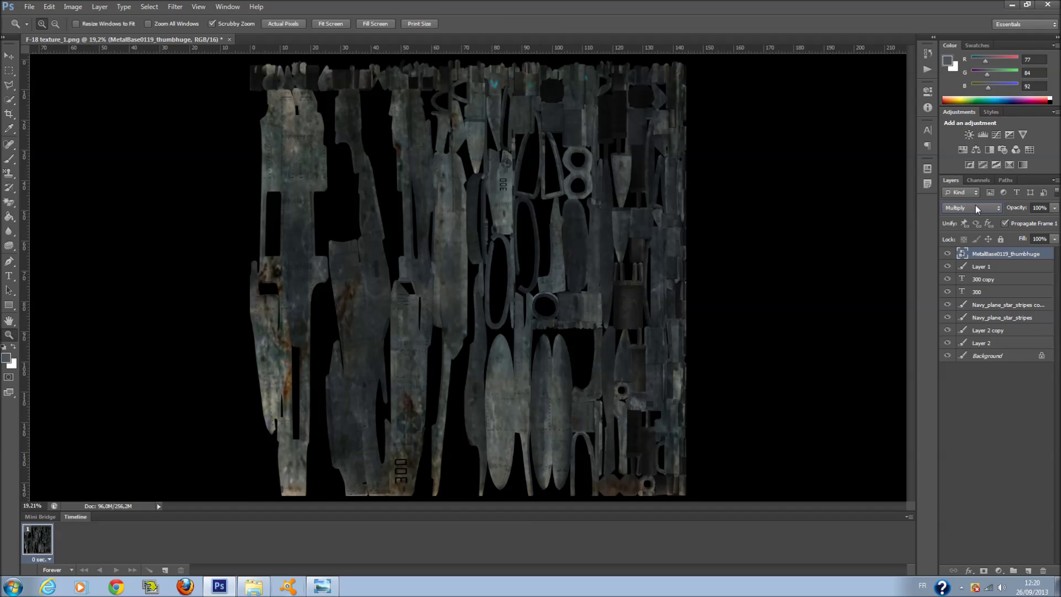
scroll(976, 206, down, 1)
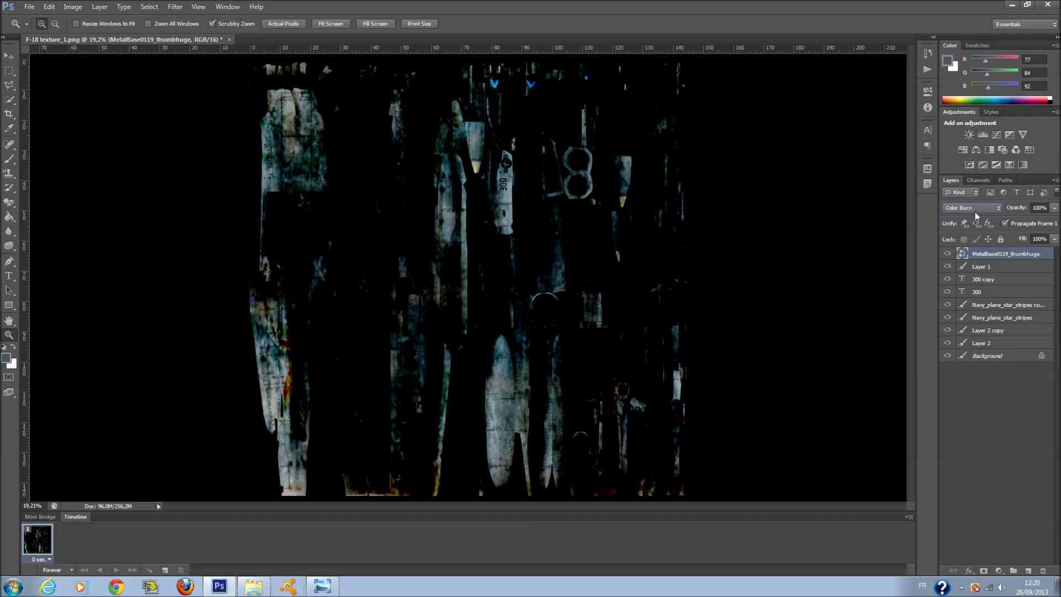
scroll(983, 209, down, 5)
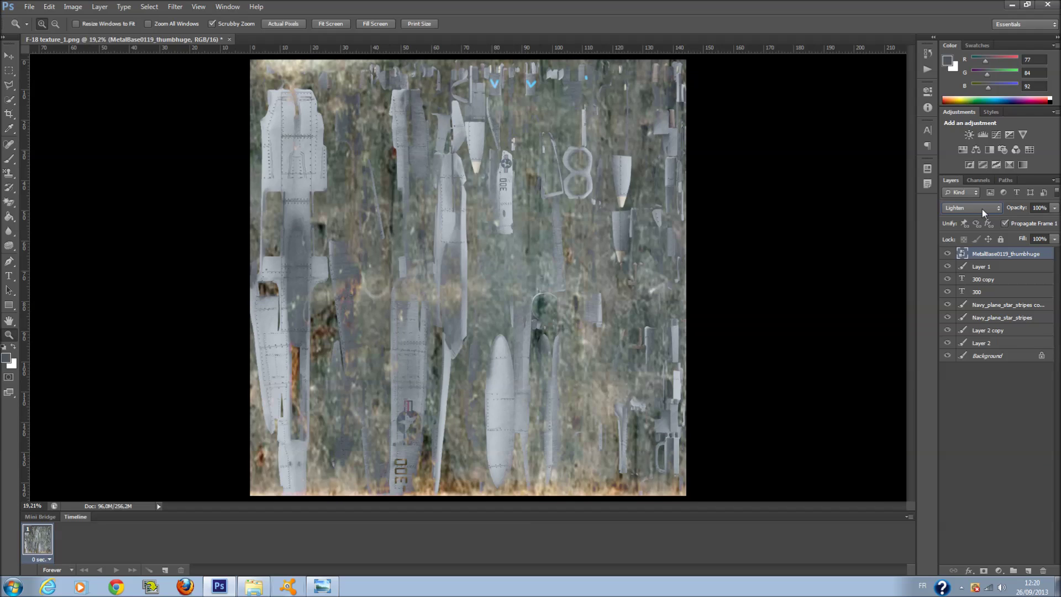
scroll(983, 209, down, 4)
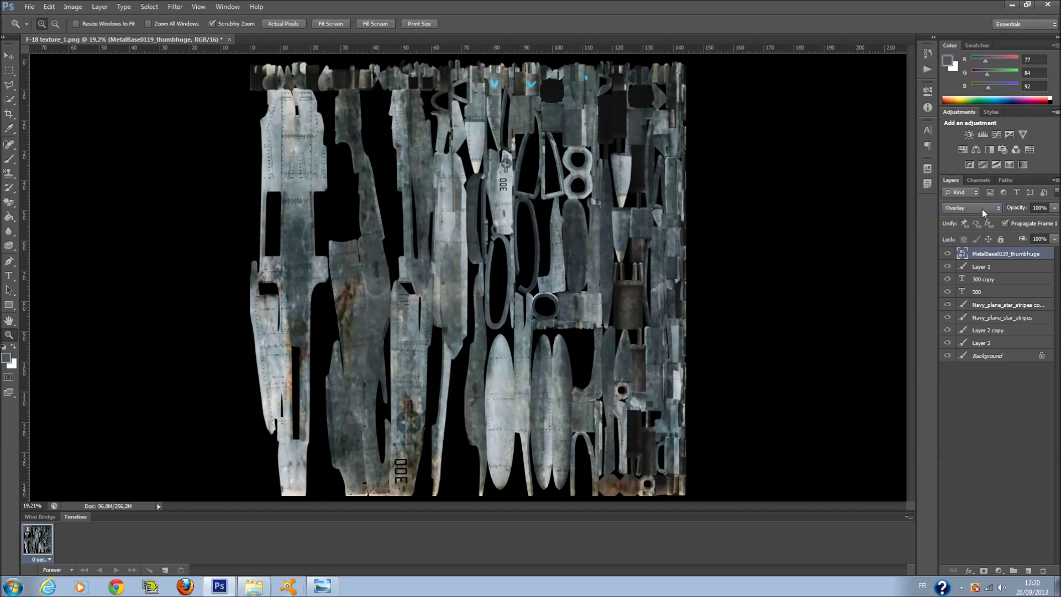
scroll(983, 209, down, 1)
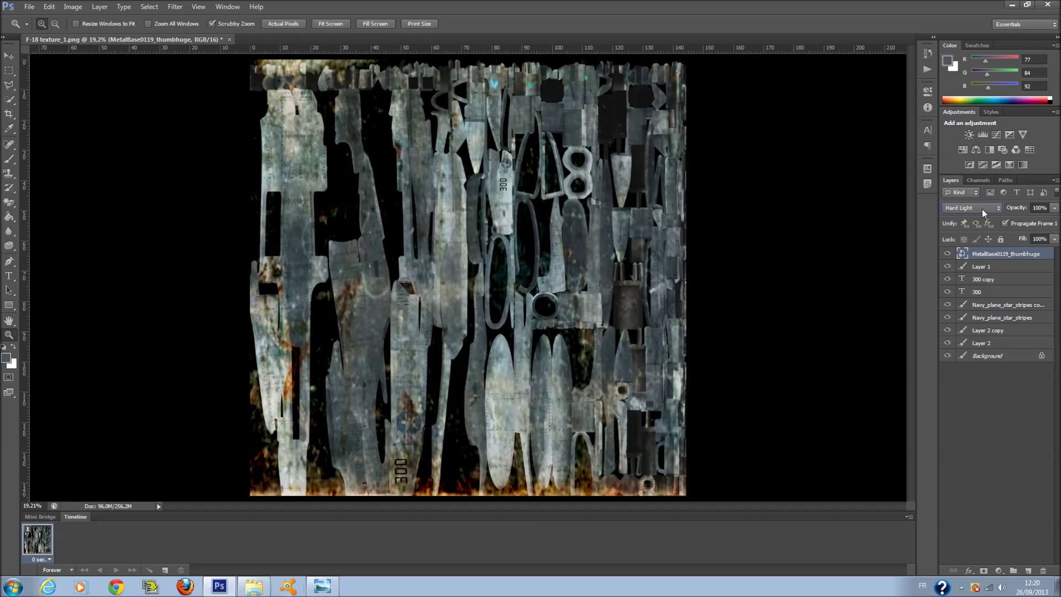
scroll(982, 208, down, 3)
scroll(983, 209, down, 7)
scroll(982, 209, down, 2)
scroll(983, 209, up, 1)
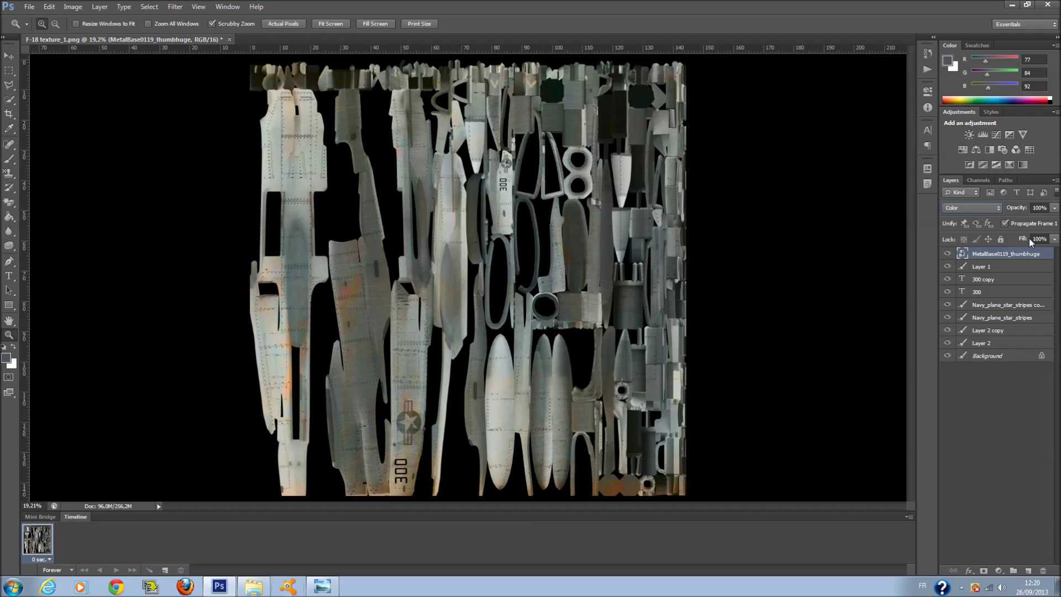
drag(1054, 244, 1005, 250)
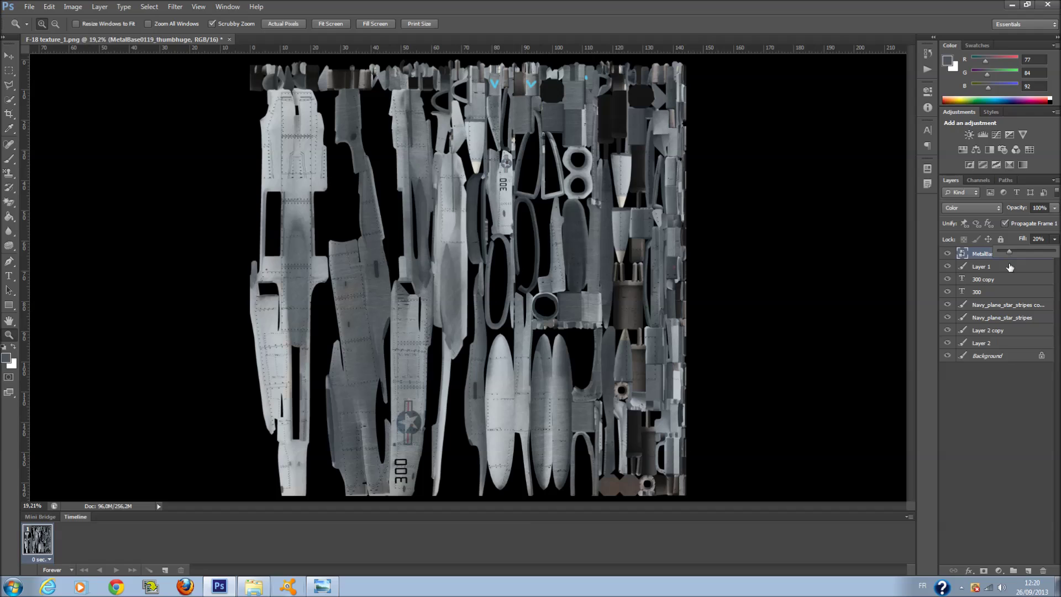
Duplicate the MetalBase0119_thumbhuge layer.
right_click(985, 254)
click(926, 208)
click(623, 173)
Set the MetalBase0119_thumbhuge copy layer's blend mode to Color Burn and its fill to 8%.
click(970, 210)
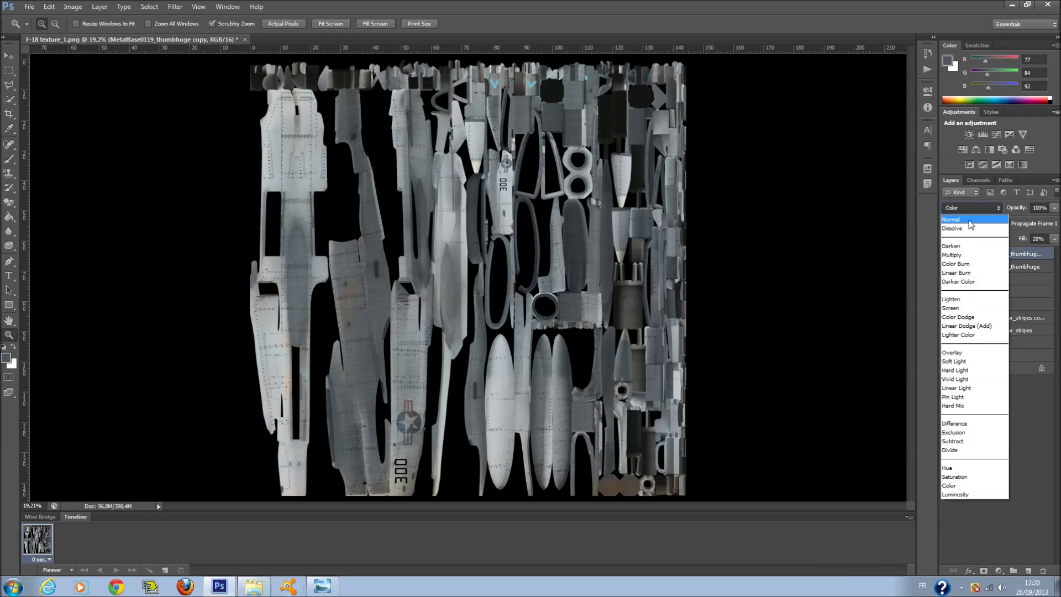
click(973, 224)
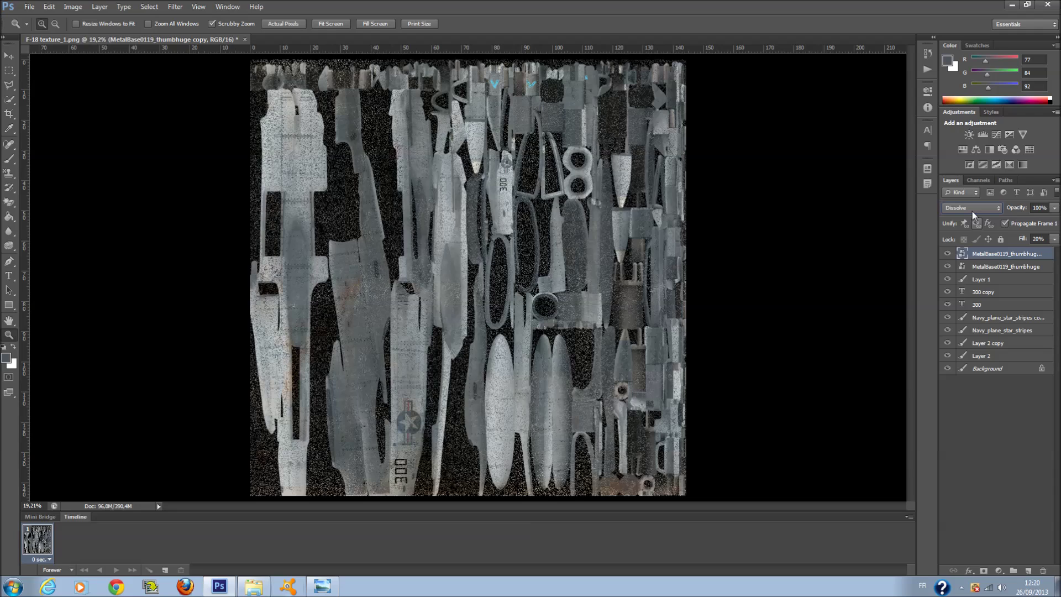
scroll(973, 212, down, 3)
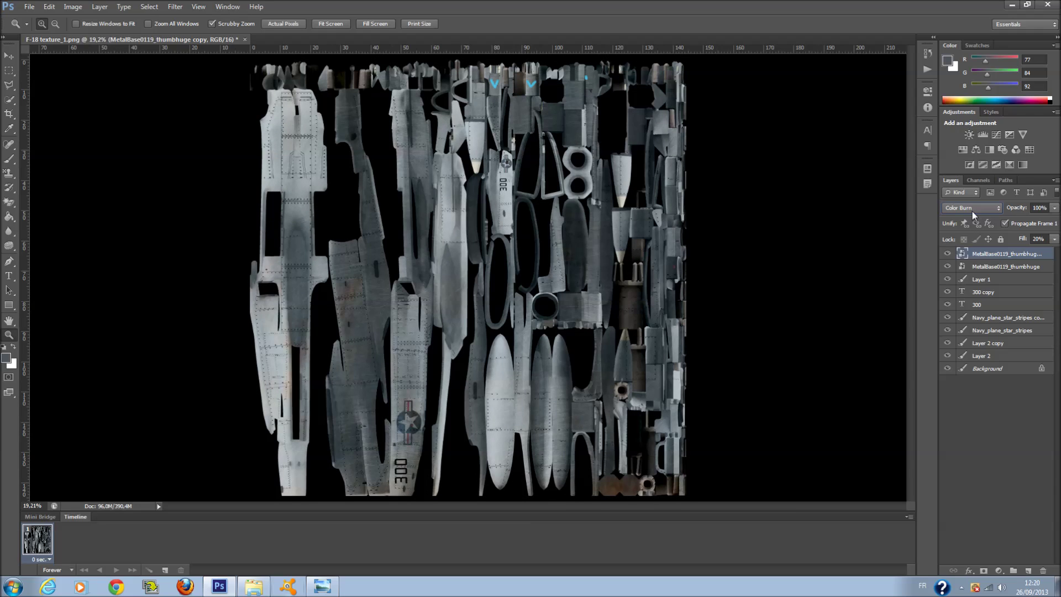
scroll(973, 212, down, 3)
scroll(972, 211, down, 2)
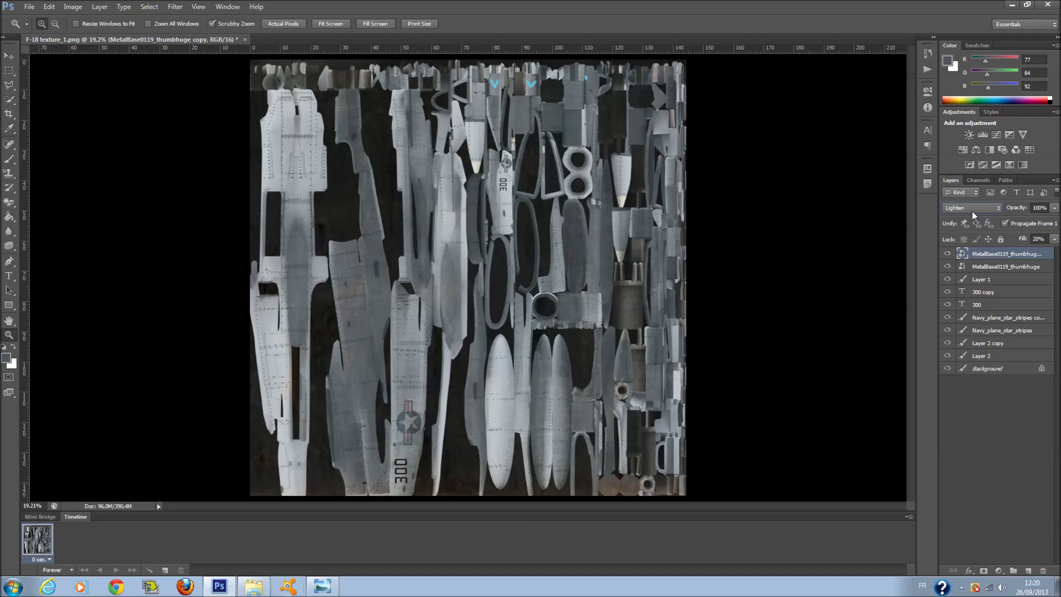
scroll(973, 211, down, 6)
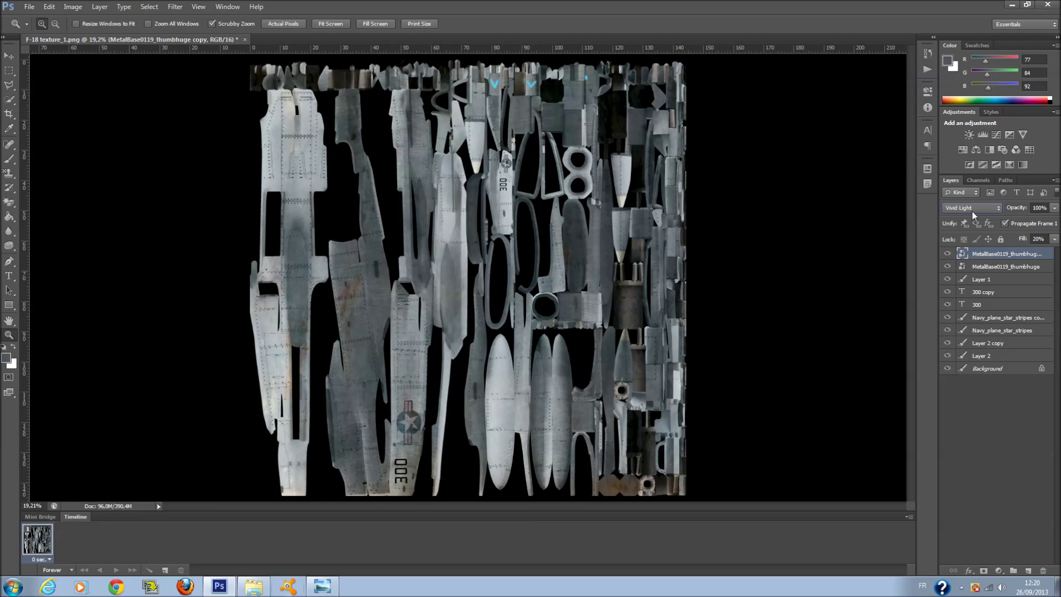
scroll(973, 211, up, 12)
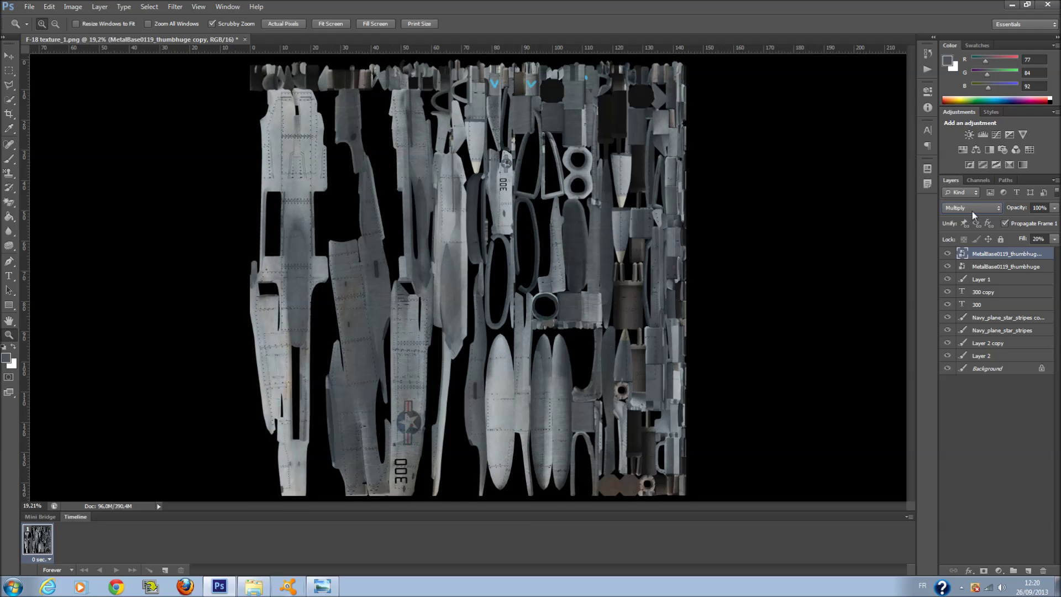
scroll(972, 211, down, 1)
click(1055, 240)
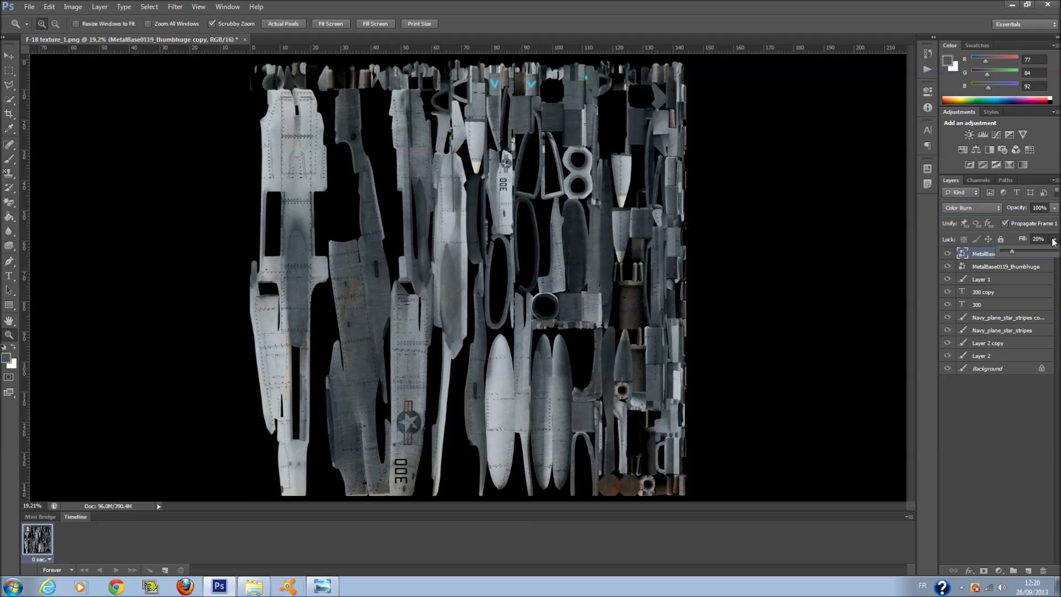
click(1006, 251)
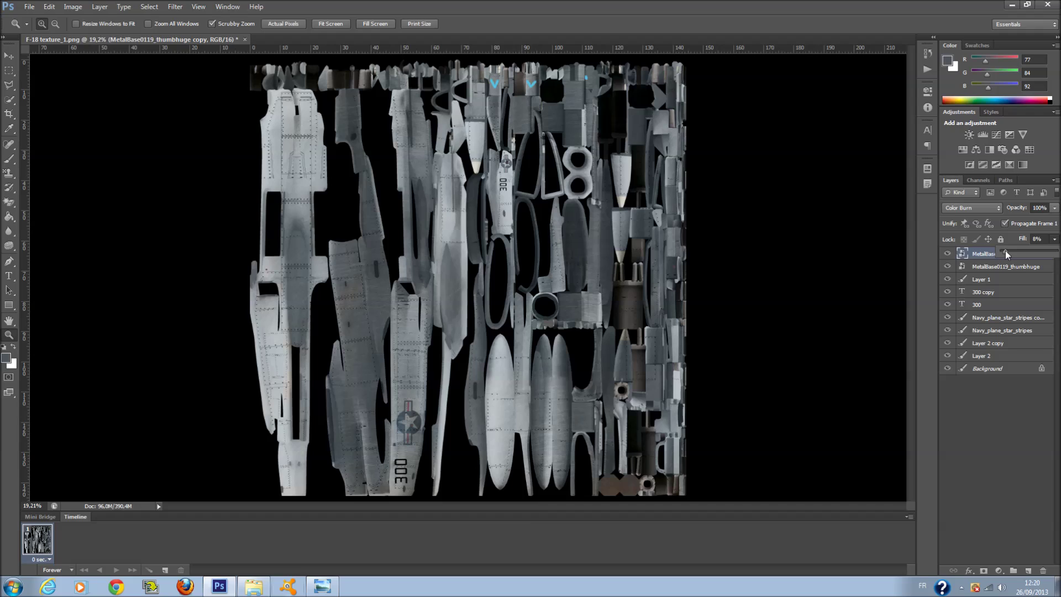
click(987, 397)
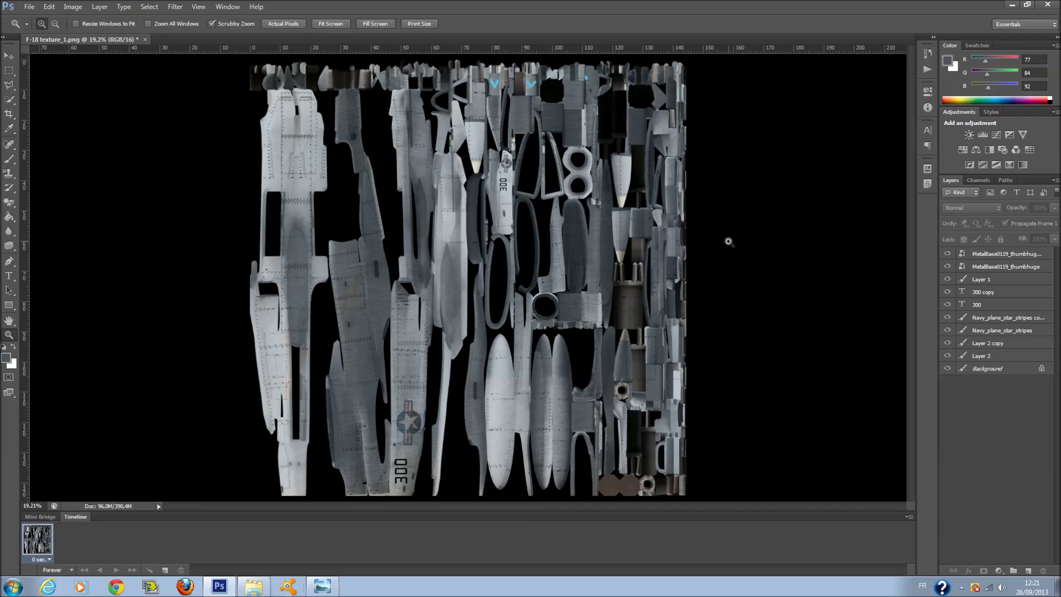
Save the image as F-18 texture_1.png in the Texture folder, replacing the existing file, with Smallest / Slow compression and no interlacing.
click(29, 7)
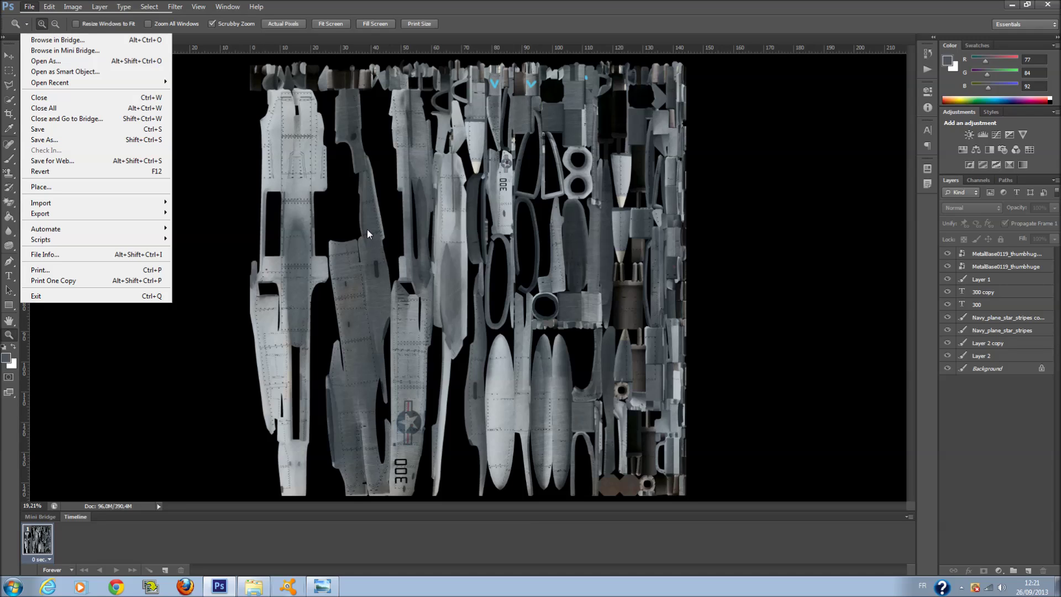
click(121, 140)
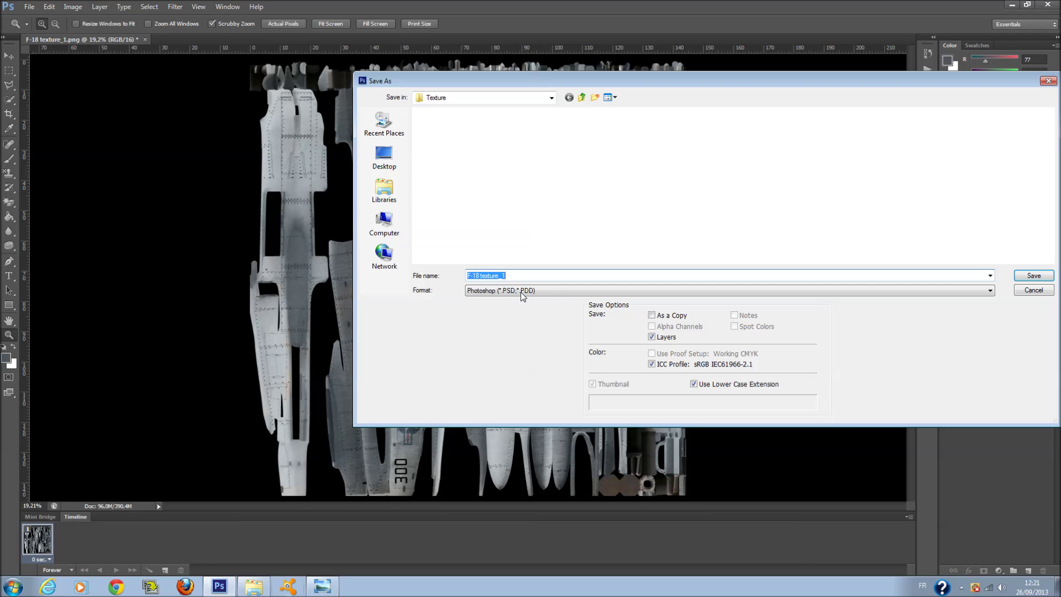
click(522, 295)
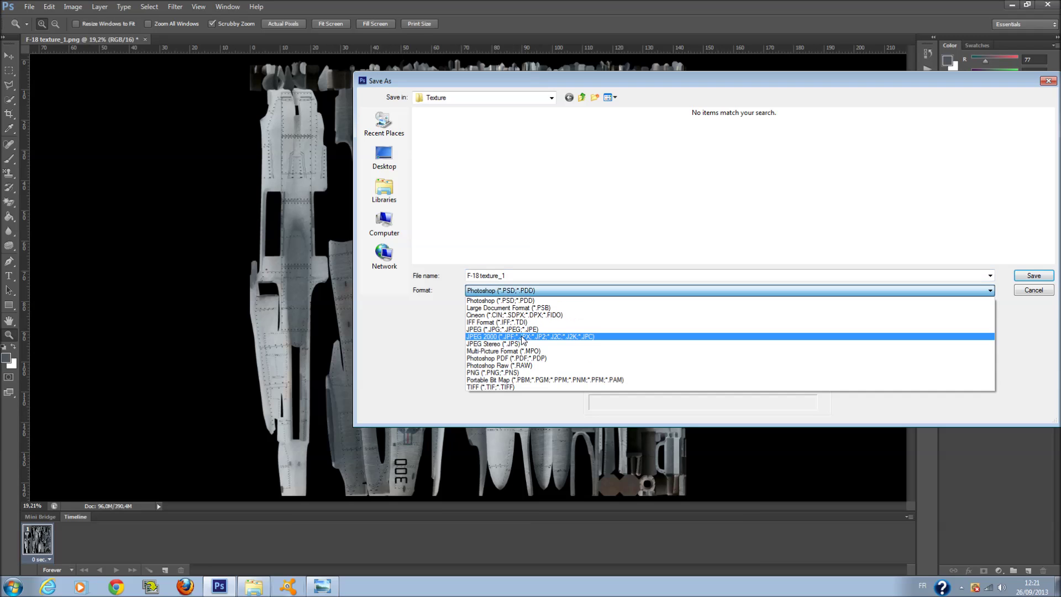
click(530, 369)
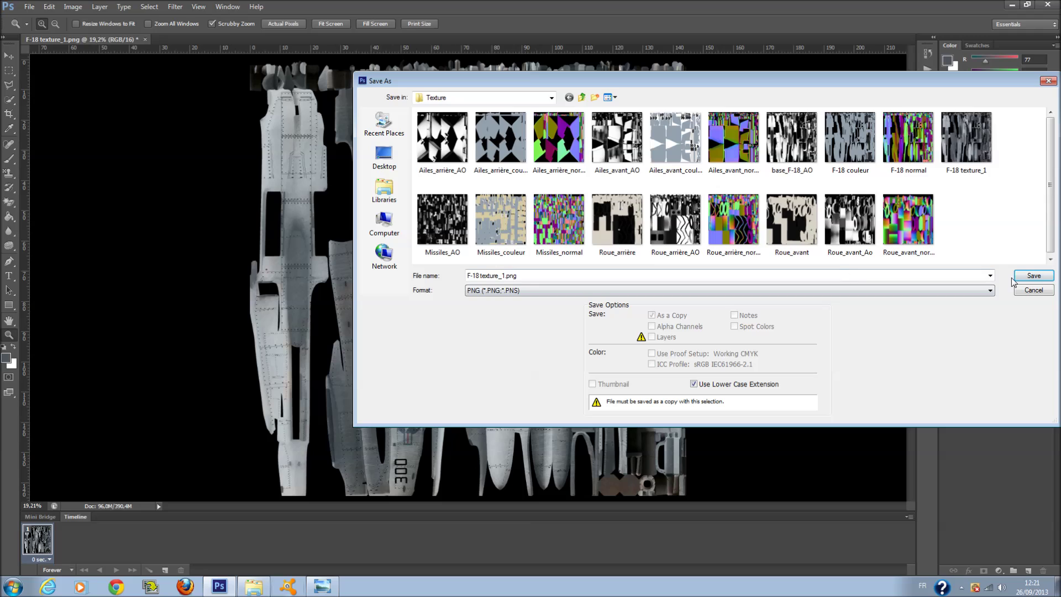
click(1033, 275)
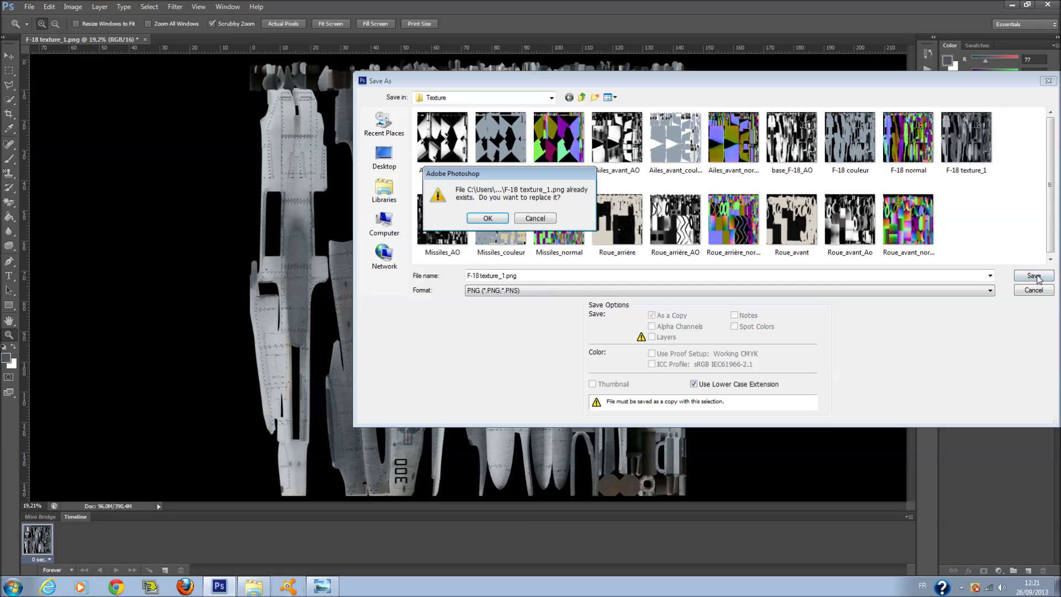
click(488, 218)
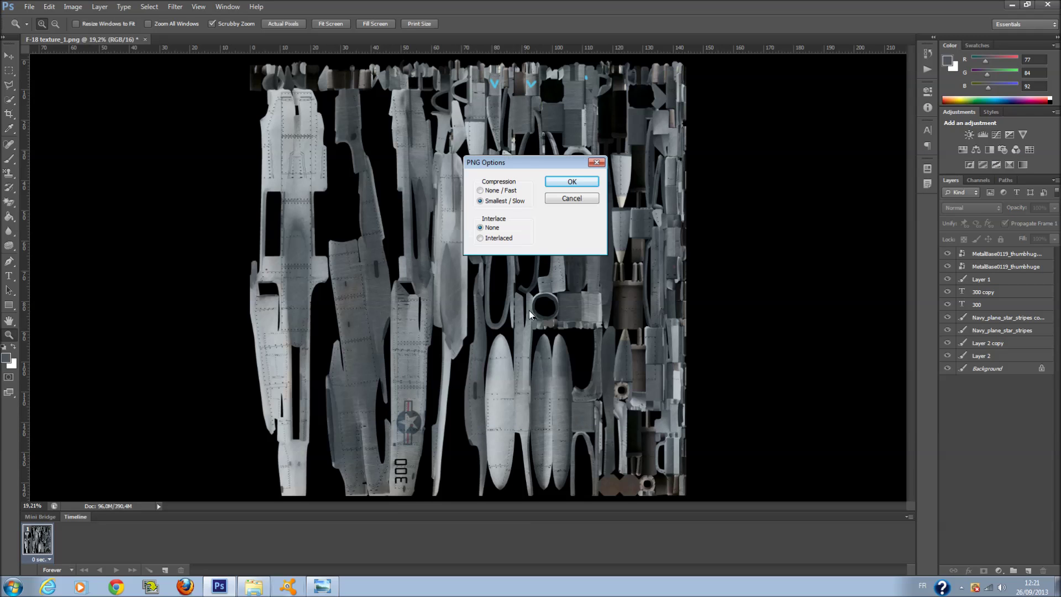
click(580, 185)
Switch to the file explorer, go to the F-18 Texture folder and select the Ailes_avant_normal image.
click(260, 587)
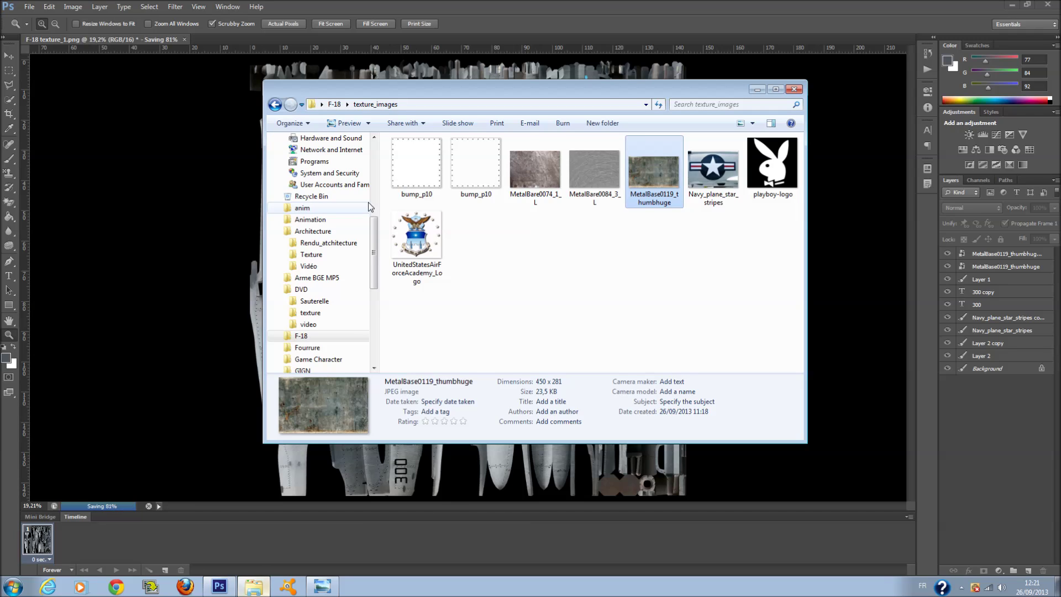
click(275, 104)
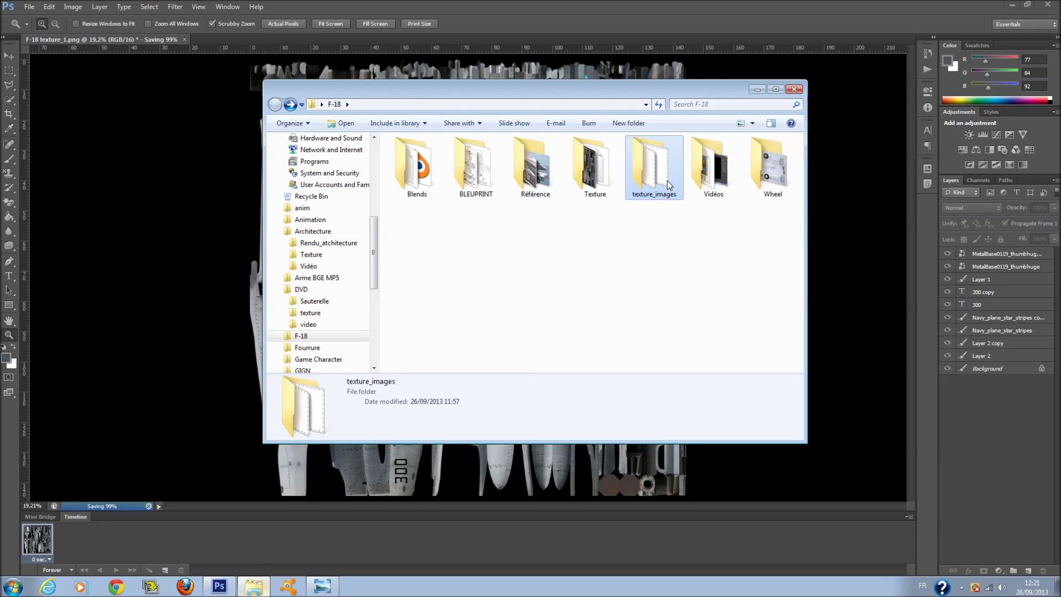
double_click(585, 191)
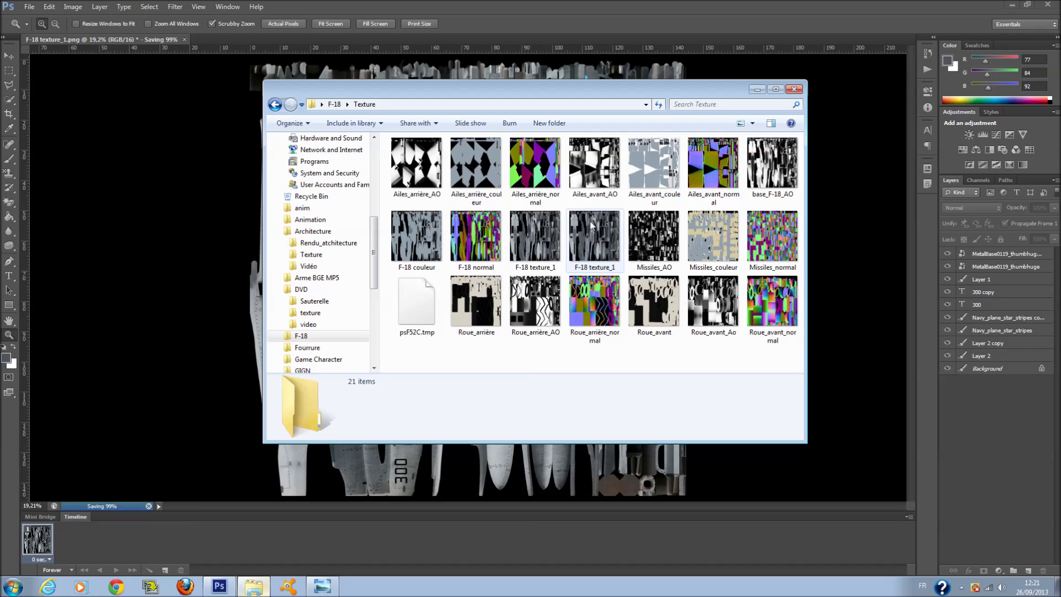
mouse_move(620, 241)
mouse_move(579, 305)
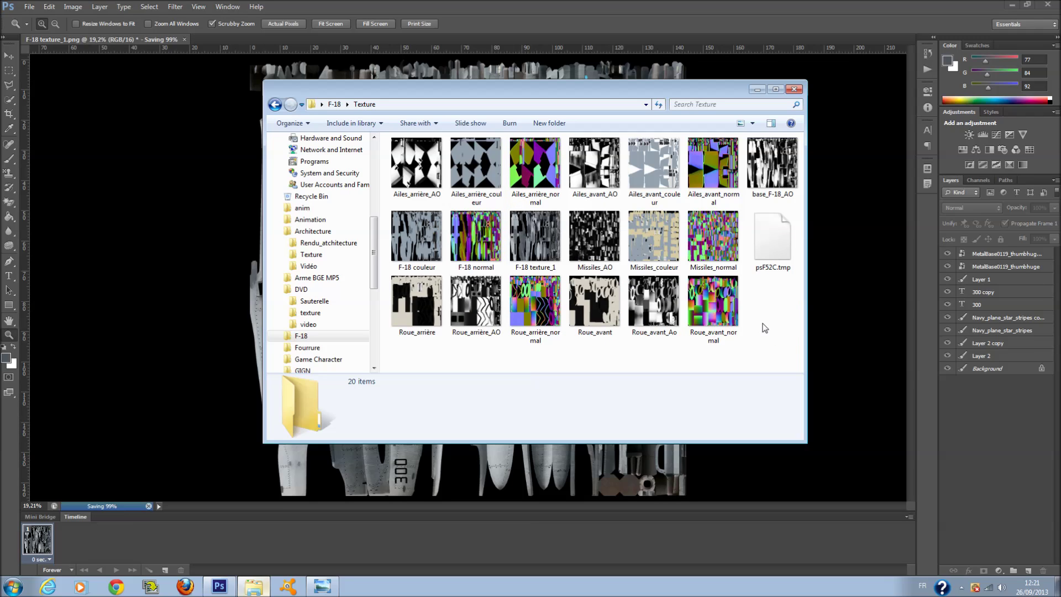
click(529, 179)
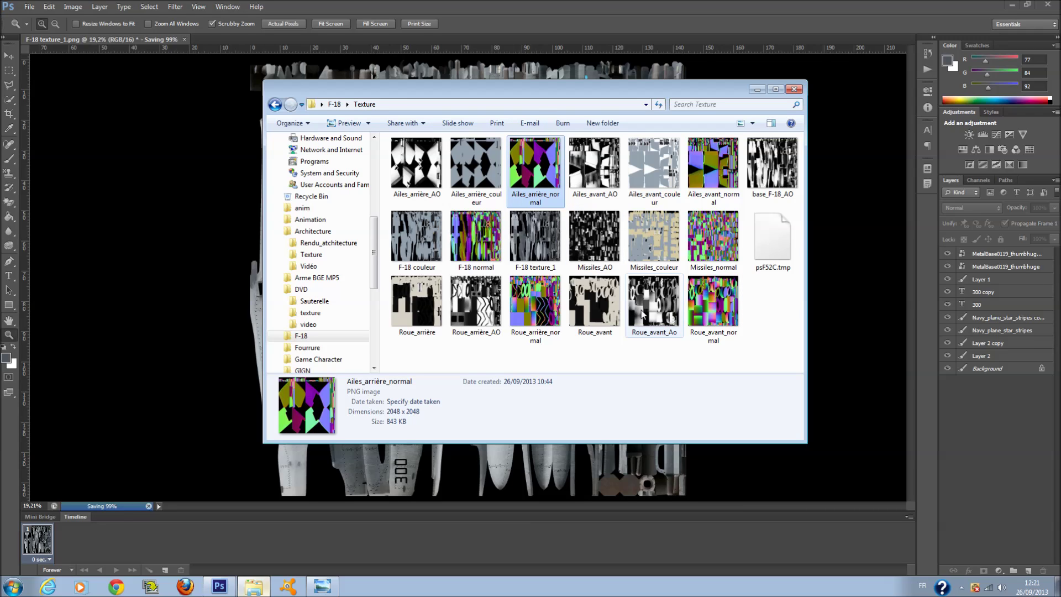
click(712, 191)
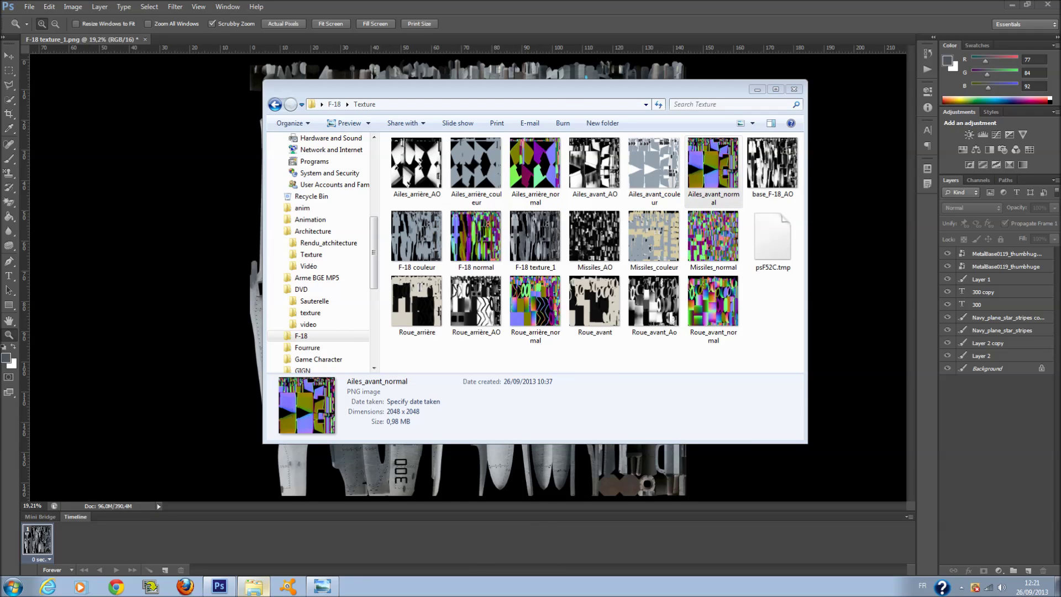
Commit the placed image and hide the Ailes_avant_AO and Ailes_avant_couleur layers.
key(Return)
click(948, 266)
click(947, 253)
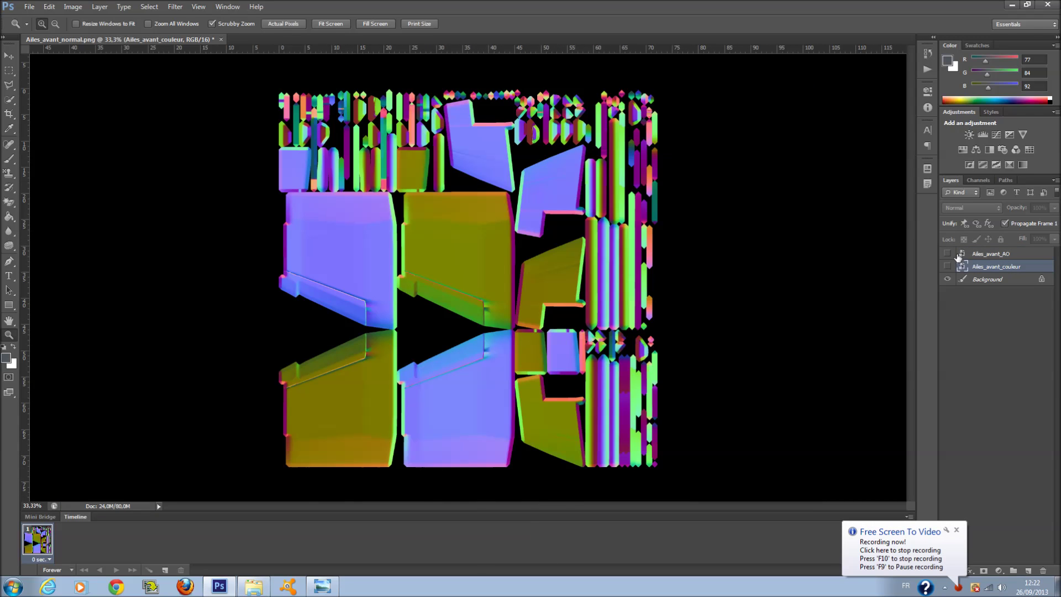
Add a Black & White adjustment layer and position it directly above the Background layer.
click(992, 150)
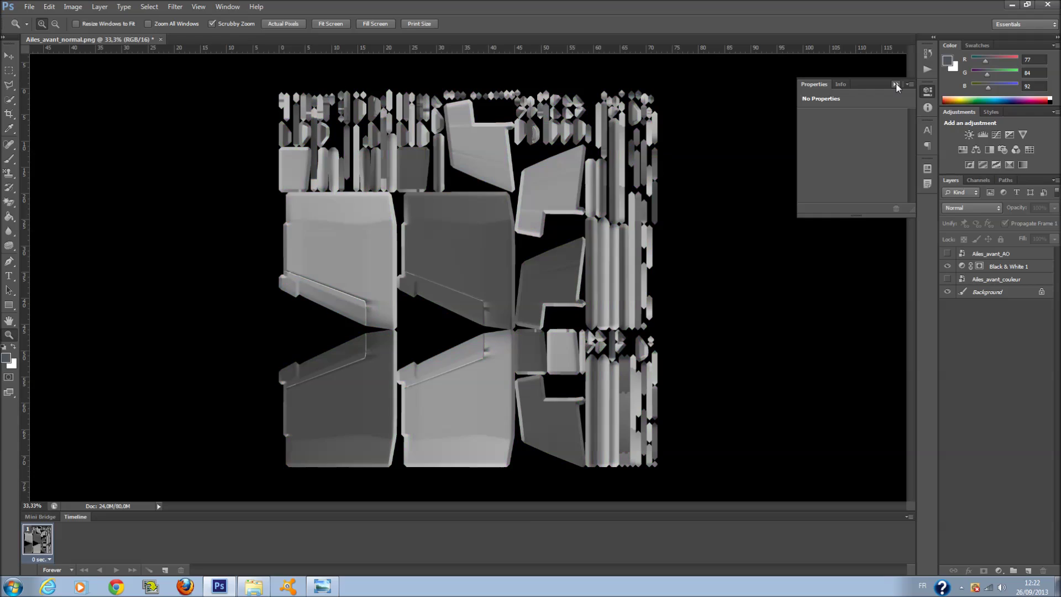
click(894, 85)
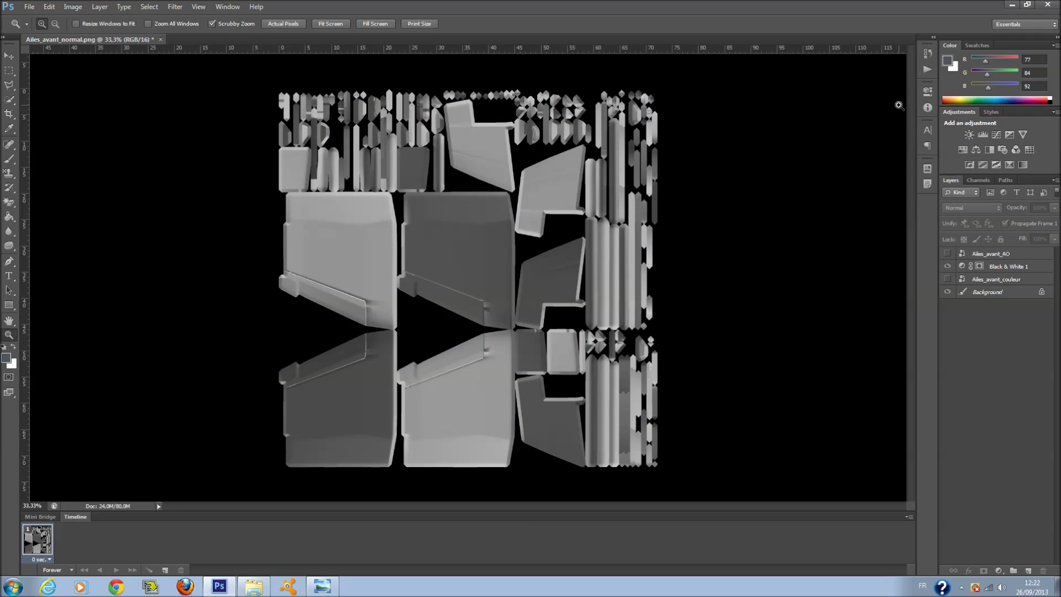
drag(989, 280, 992, 283)
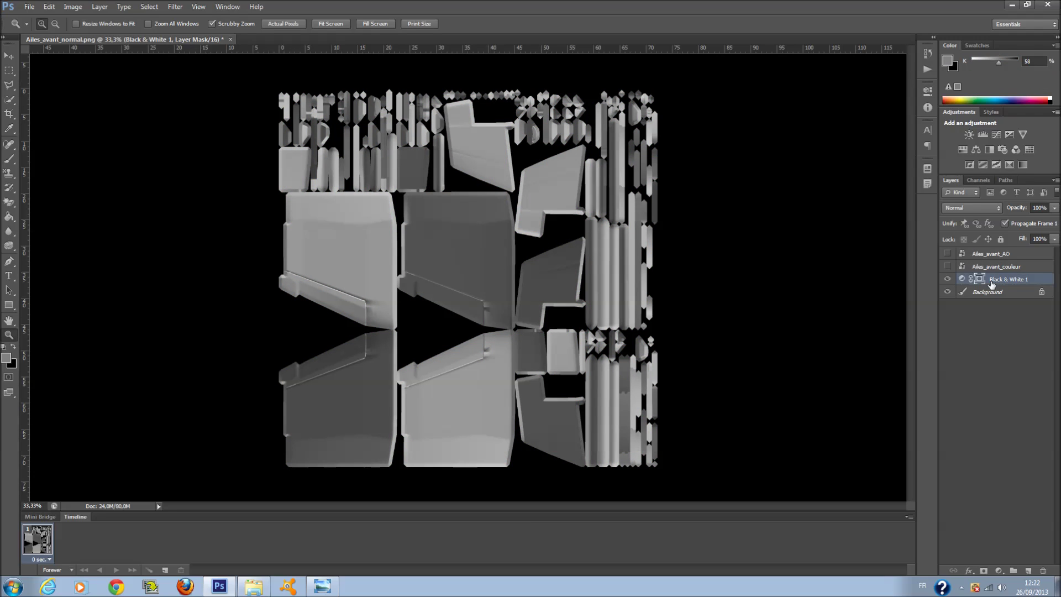
Show the Ailes_avant_couleur layer and set its blend mode to Overlay.
click(948, 267)
click(982, 268)
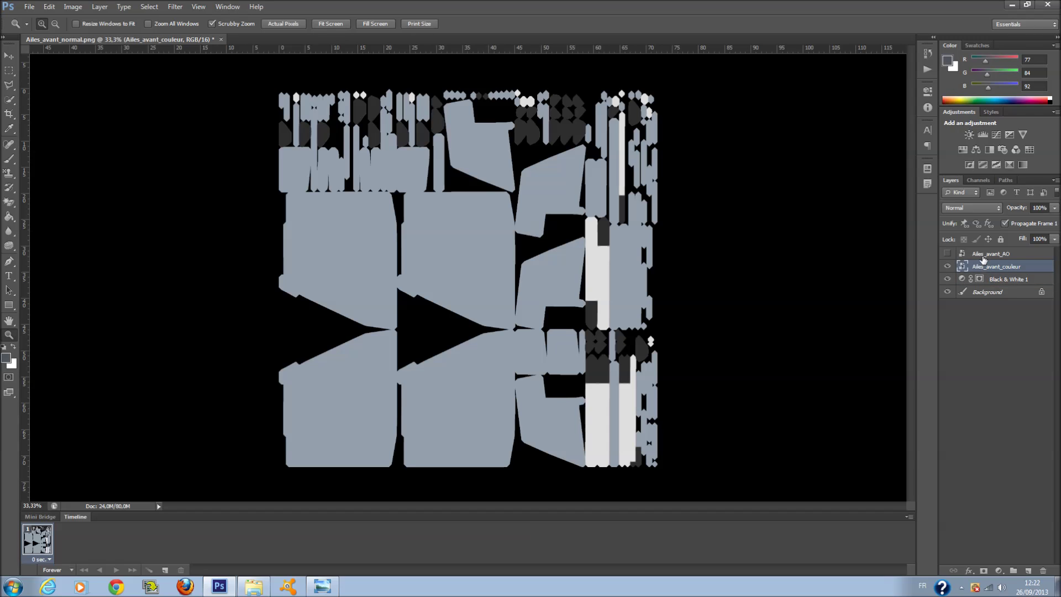
click(981, 207)
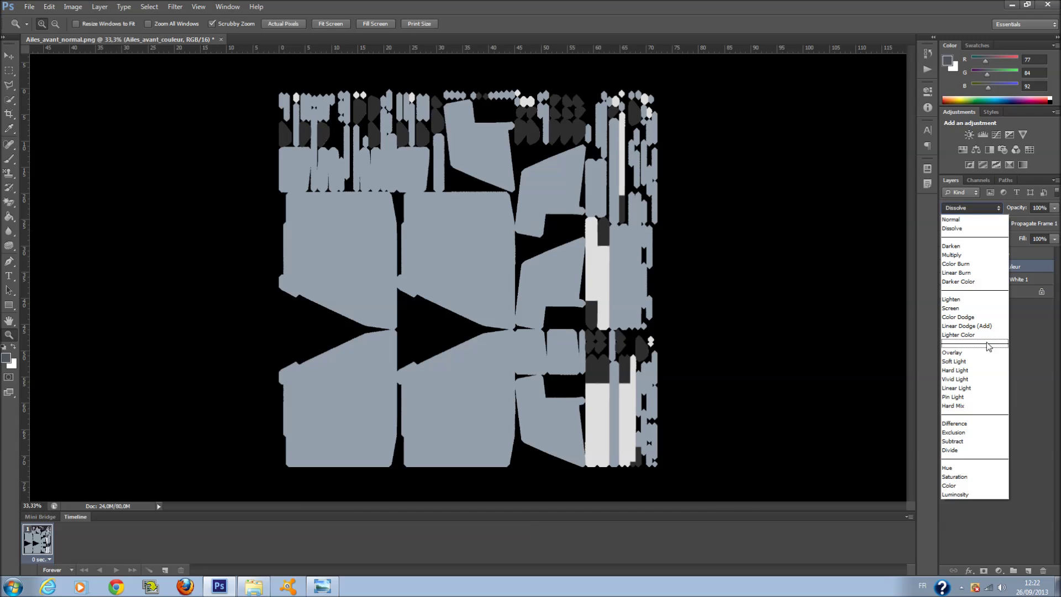
click(988, 342)
Show the Ailes_avant_AO layer and blend it in with a 50% fill and the Multiply blend mode.
click(948, 254)
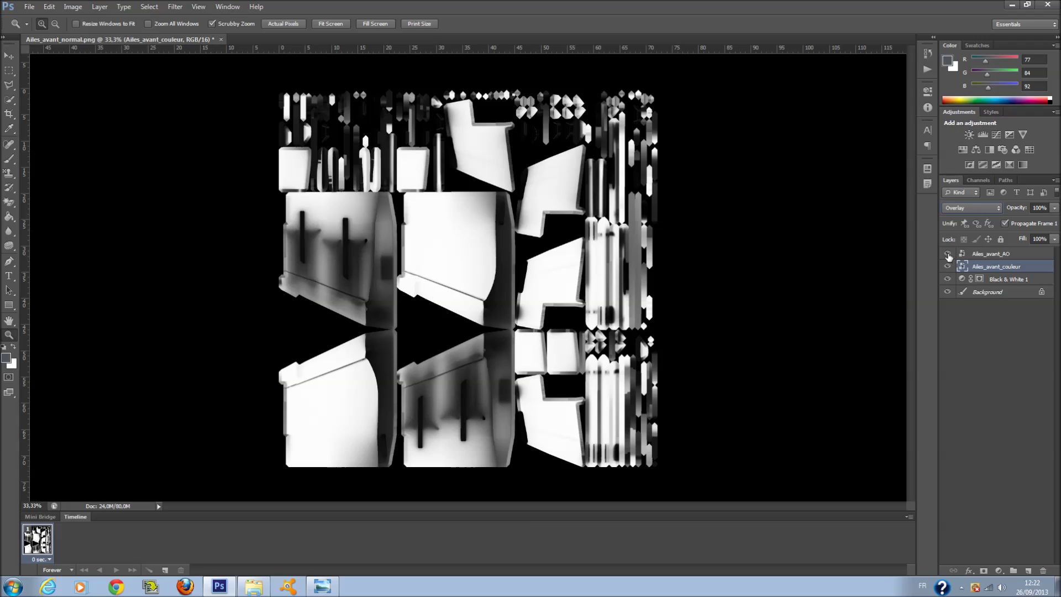
click(983, 210)
click(986, 254)
click(1055, 239)
click(982, 266)
click(983, 210)
click(992, 345)
click(1005, 254)
click(1054, 239)
drag(1025, 251, 1026, 251)
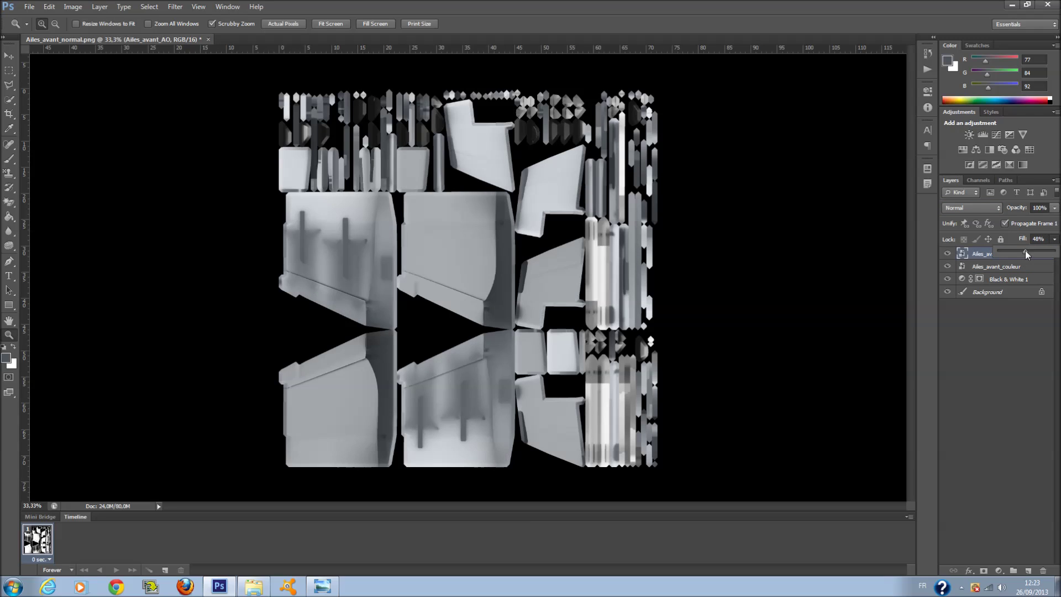
click(981, 208)
click(994, 252)
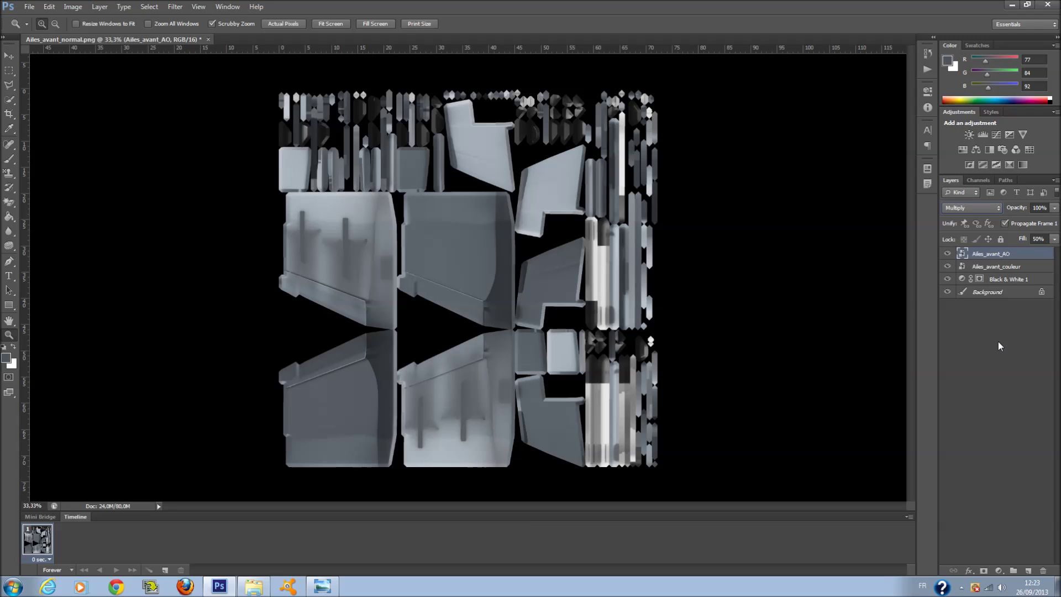
click(998, 347)
Place the bump_p10 PNG image from the F-18 texture_images folder into the Ailes_avant_normal.png document.
click(264, 590)
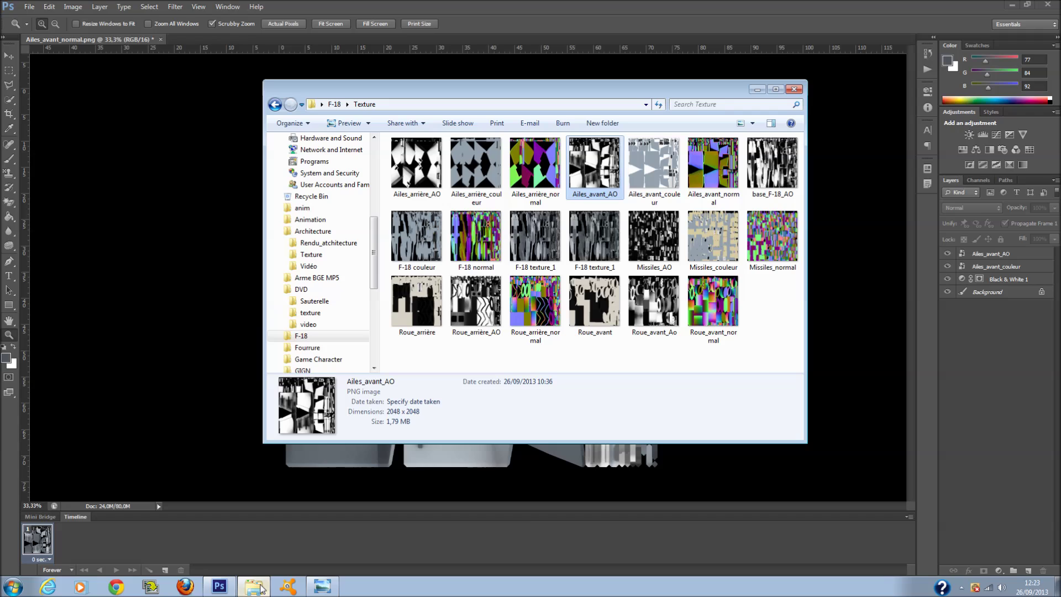
click(276, 105)
drag(654, 166, 154, 297)
click(521, 218)
click(254, 587)
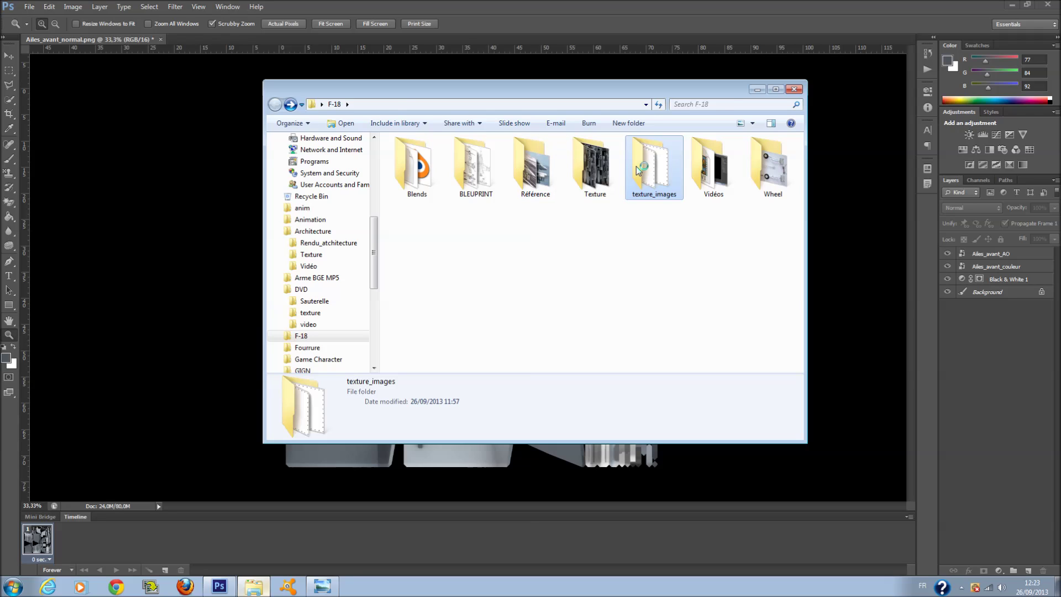
double_click(640, 188)
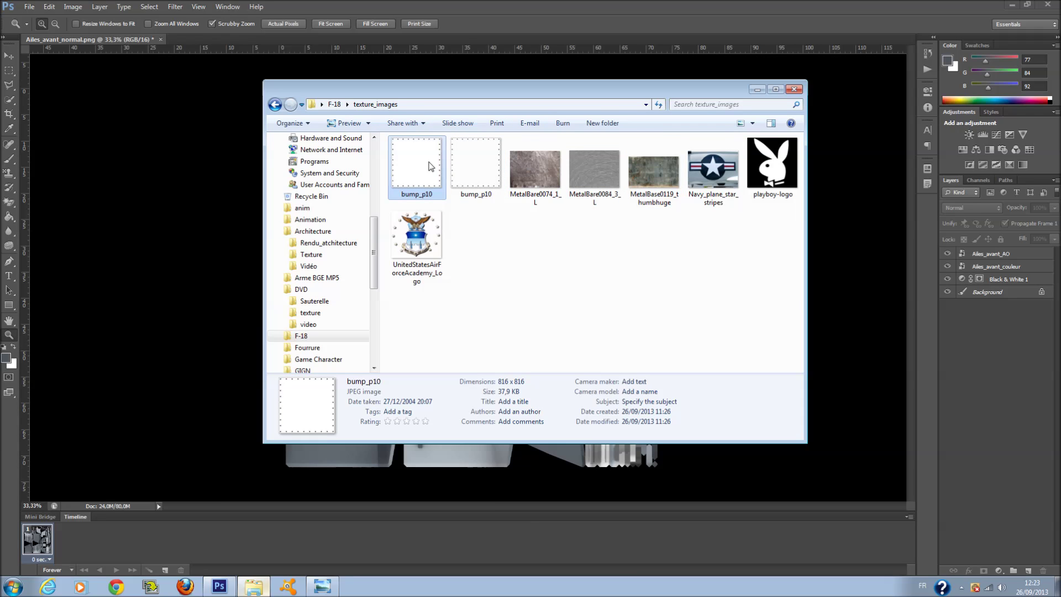
click(474, 172)
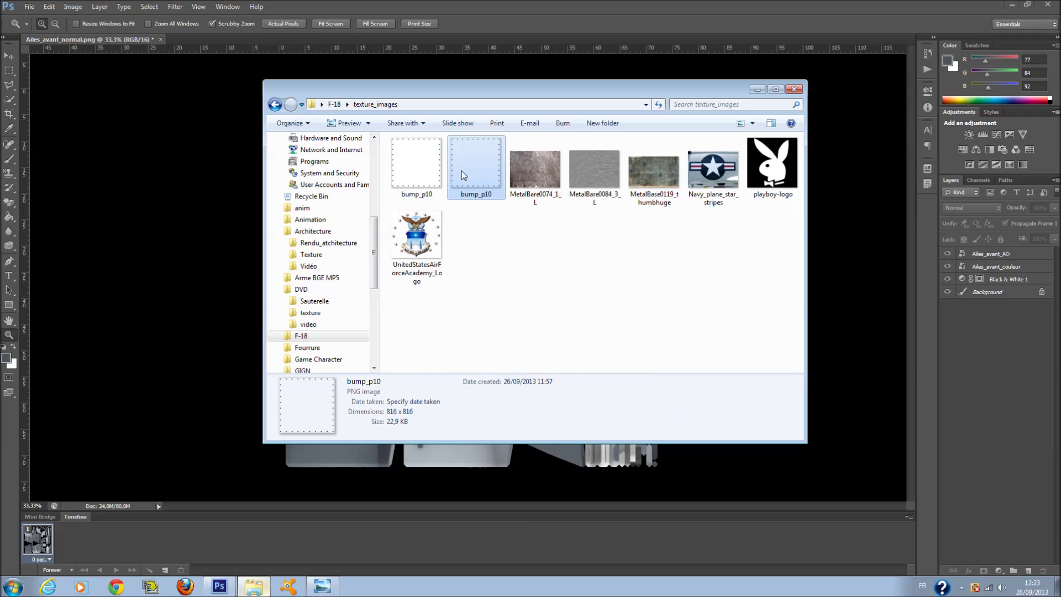
drag(476, 175, 234, 251)
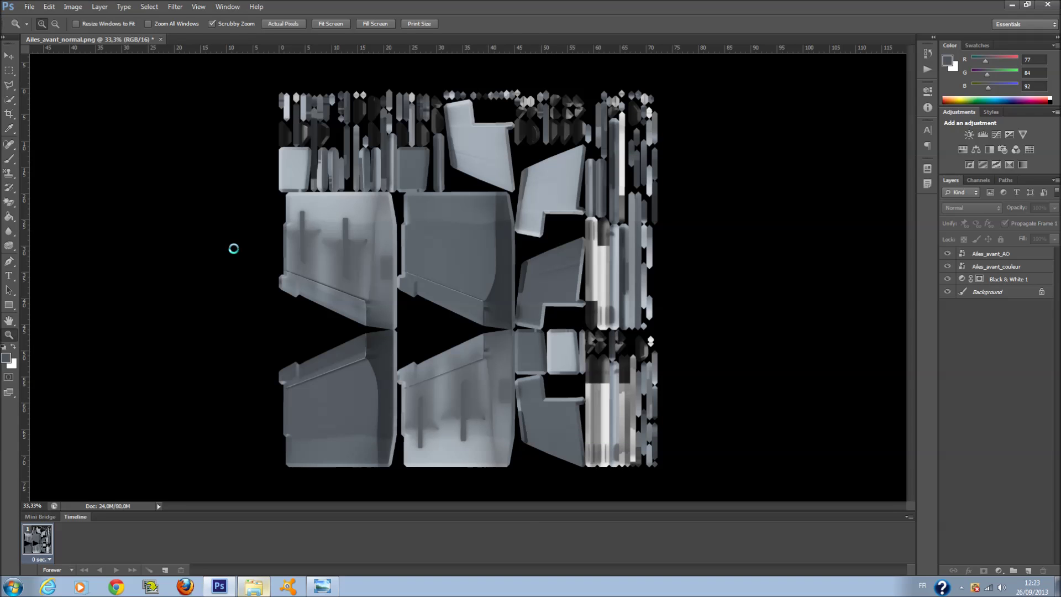
Scale and rotate the placed bump_p10 rivet frame to fit the upper-left large wing panel.
drag(523, 223, 390, 273)
key(Return)
key(z)
Duplicate the bump_p10 layer and fit the copy onto the lower-left wing panel, rotated to about -20°.
right_click(985, 253)
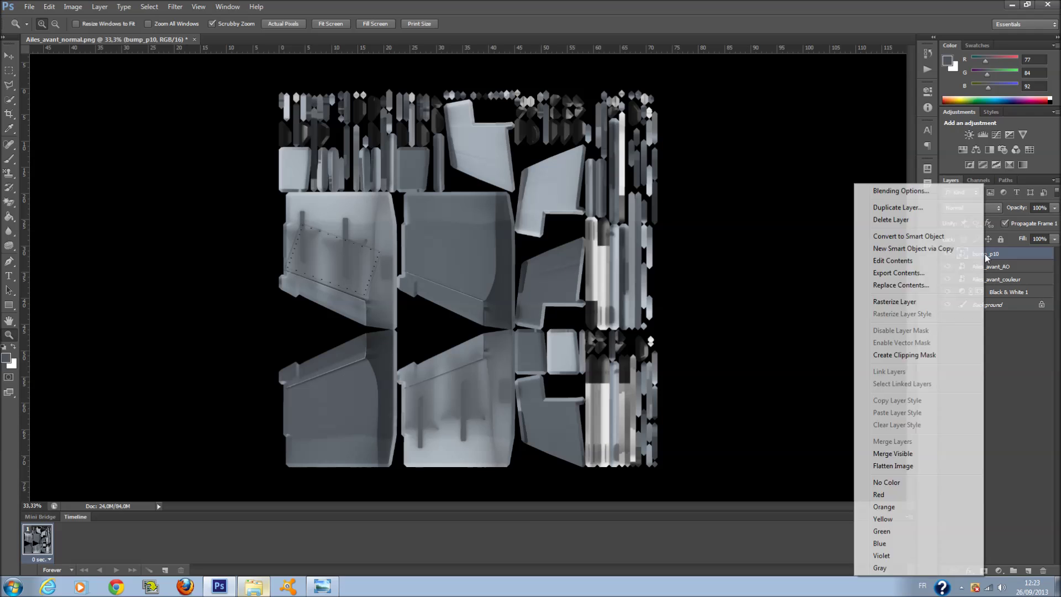
click(898, 207)
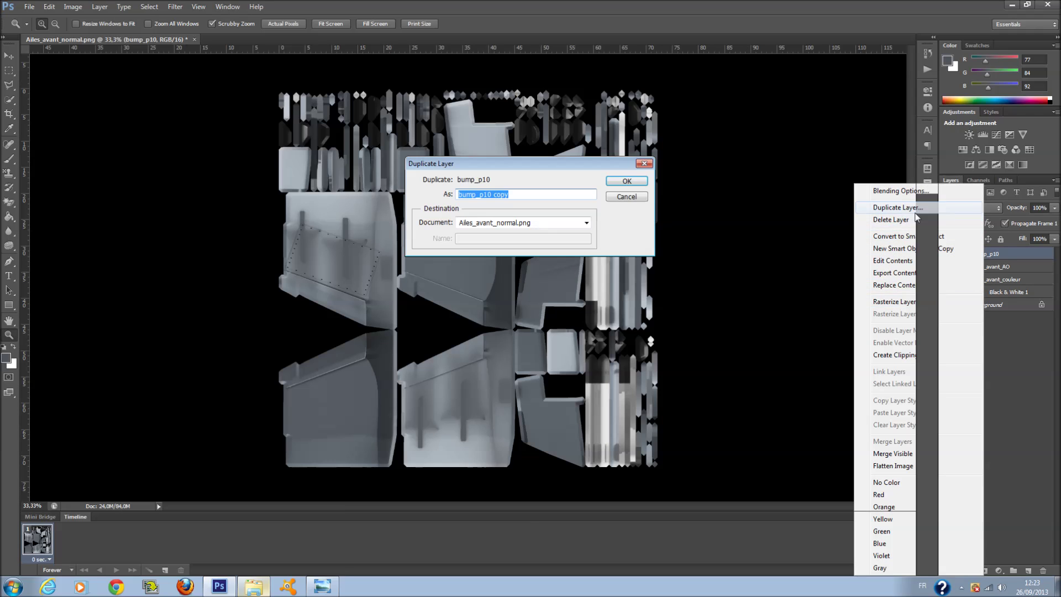
click(623, 178)
key(ctrl+t)
drag(334, 261, 364, 408)
drag(416, 386, 359, 382)
key(Return)
key(z)
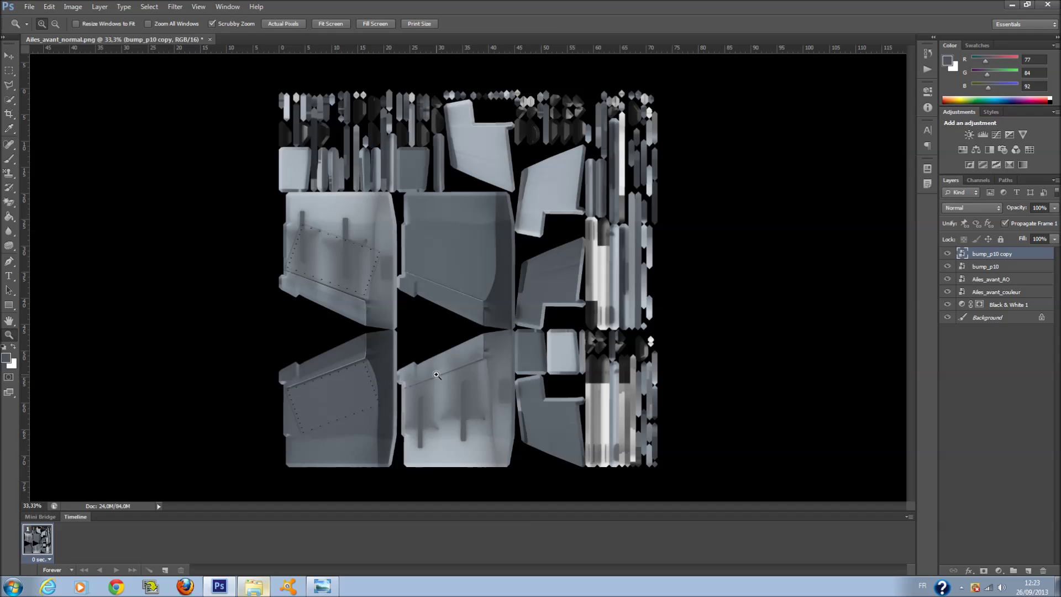
Duplicate the bump_p10 copy layer and move the duplicate about 22.42 cm across onto the lower-right large wing panel.
right_click(1017, 259)
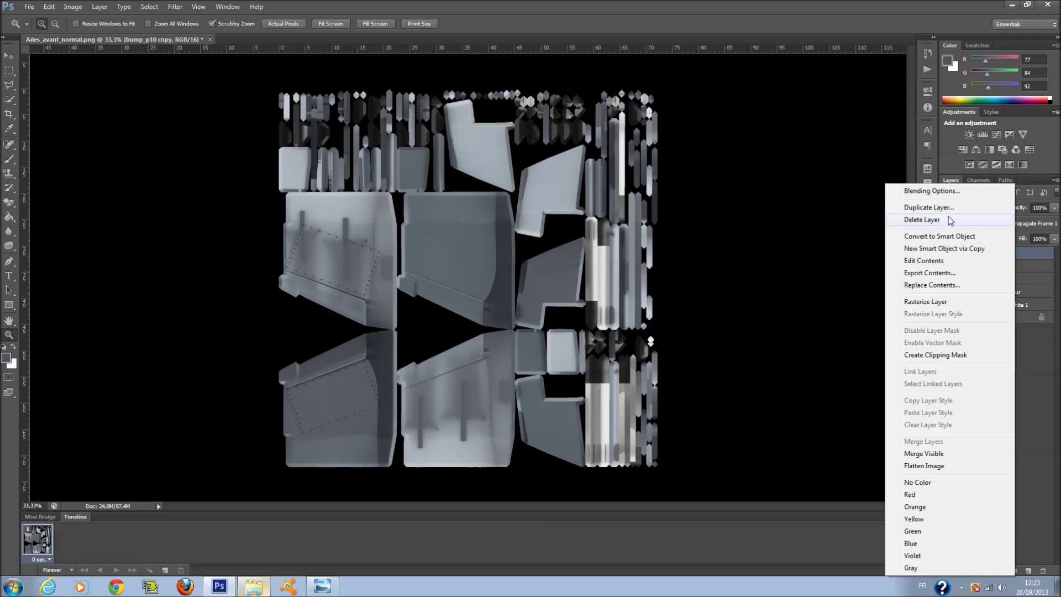
click(930, 208)
click(633, 183)
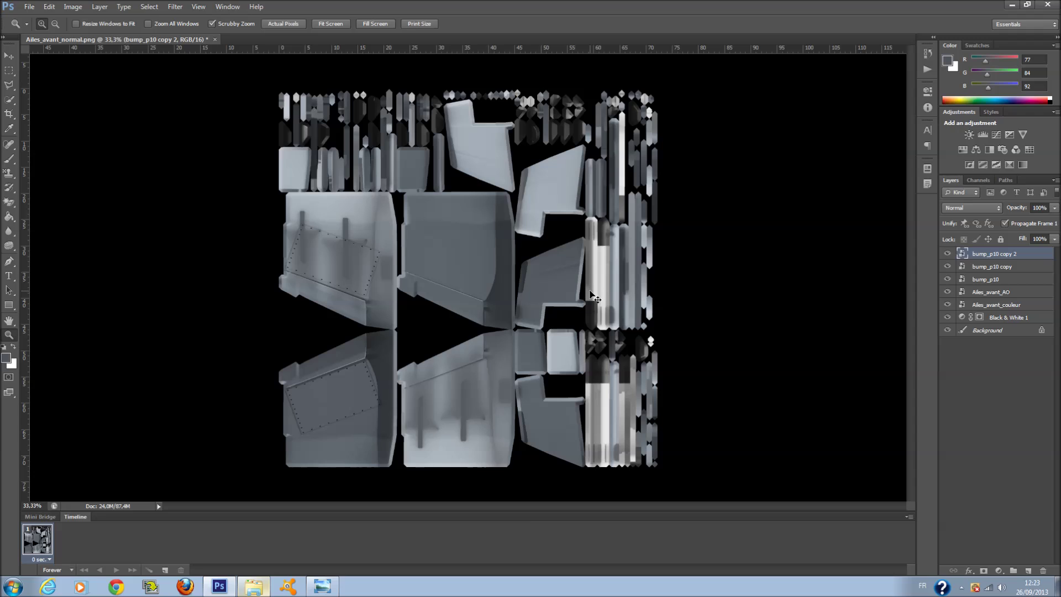
key(ctrl+t)
drag(340, 385, 456, 387)
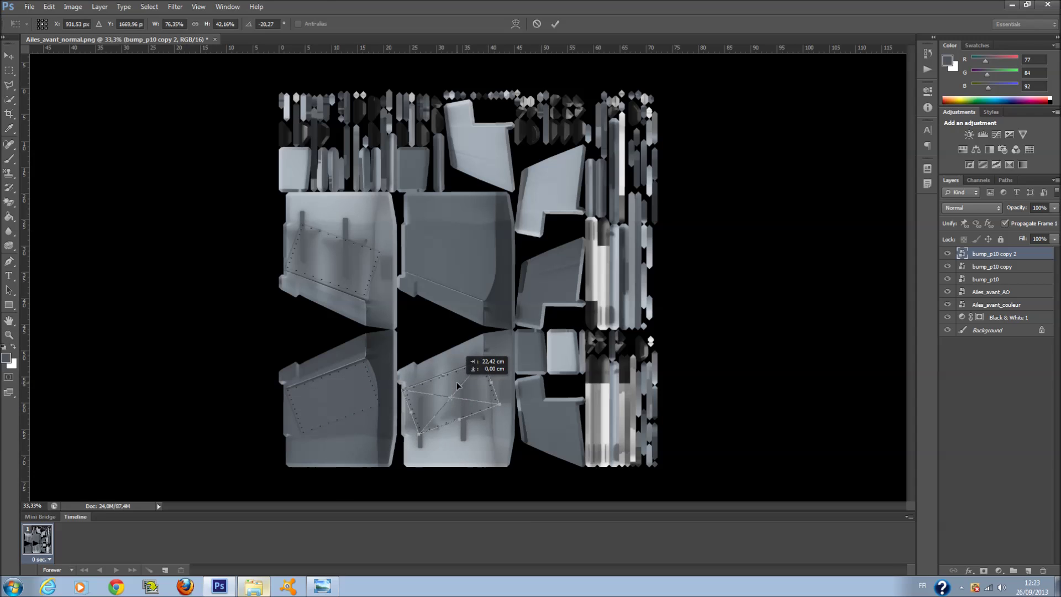
key(Return)
key(z)
Duplicate bump_p10 copy 2 and move and rotate the duplicate to follow the slant of the upper-right large wing panel.
right_click(996, 254)
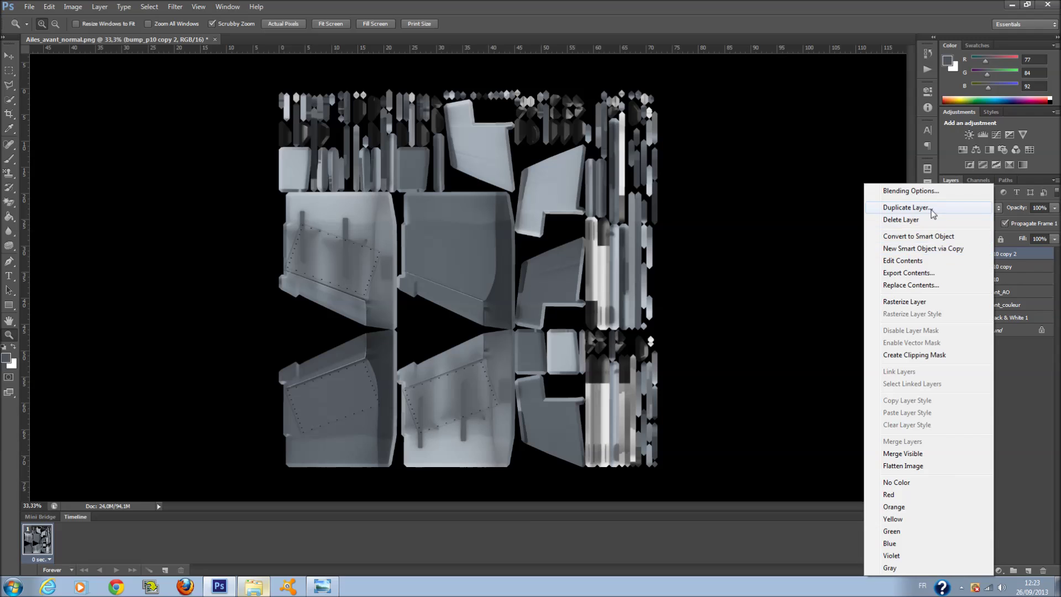
click(930, 207)
click(636, 183)
key(ctrl+t)
drag(488, 337, 455, 224)
drag(526, 301, 523, 310)
drag(465, 238, 481, 257)
drag(556, 267, 555, 264)
drag(466, 254, 461, 255)
key(Return)
key(z)
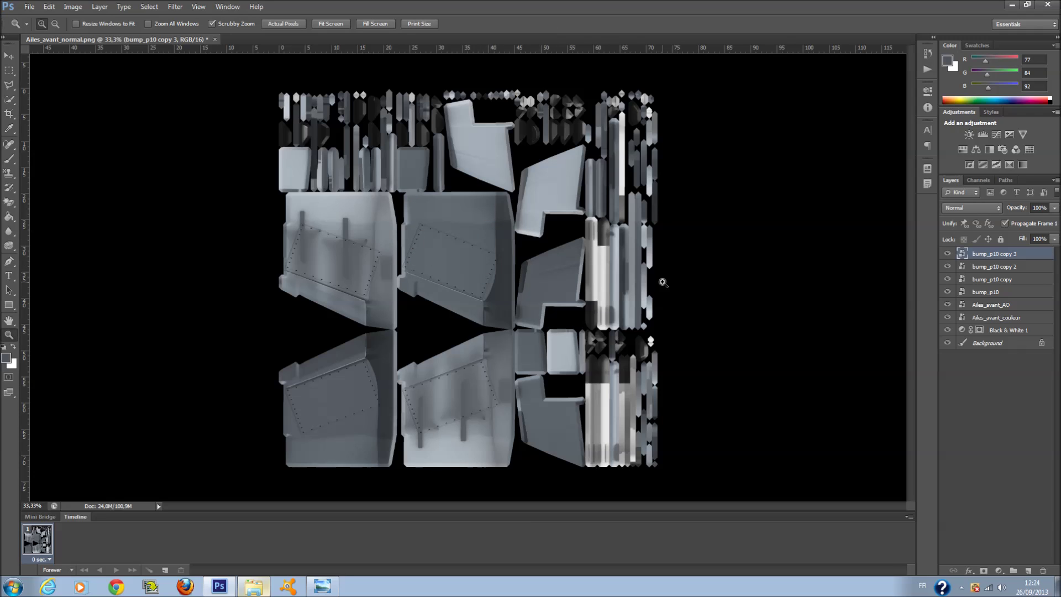
Duplicate bump_p10 copy 3 and reshape it into a level strip, about 82% wide and 21% high, along the upper-right large panel's top edge.
right_click(1012, 269)
click(918, 207)
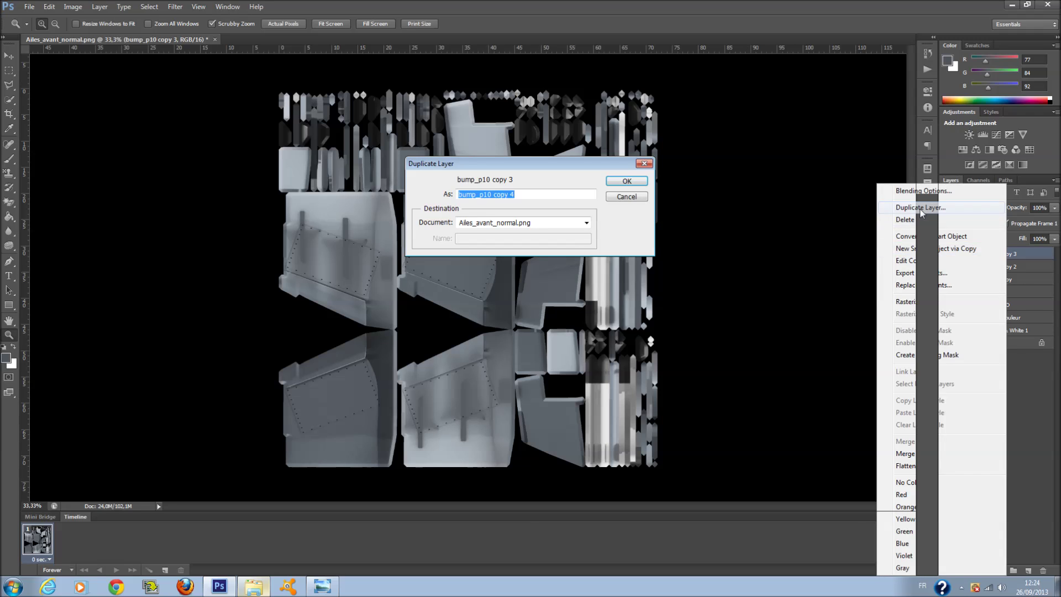
click(628, 173)
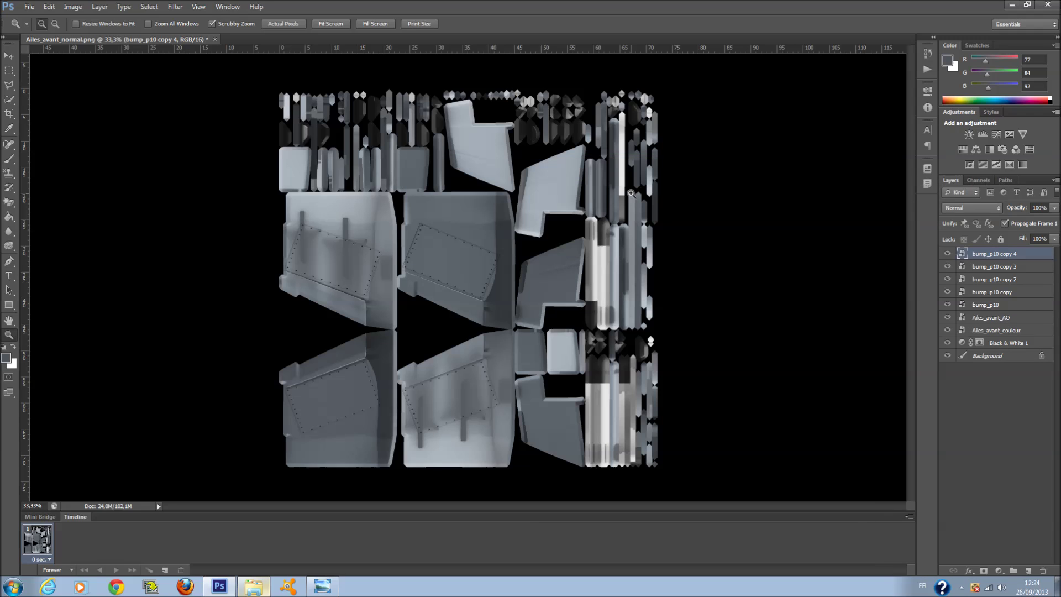
key(ctrl+t)
right_click(524, 273)
click(518, 272)
drag(518, 272, 509, 225)
drag(455, 249, 473, 197)
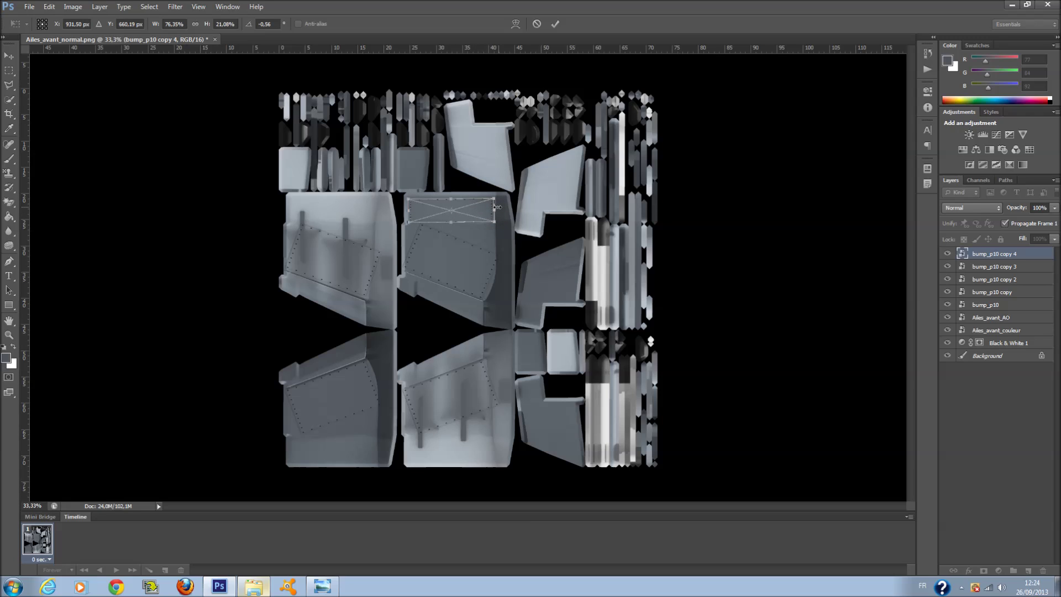
key(Return)
key(z)
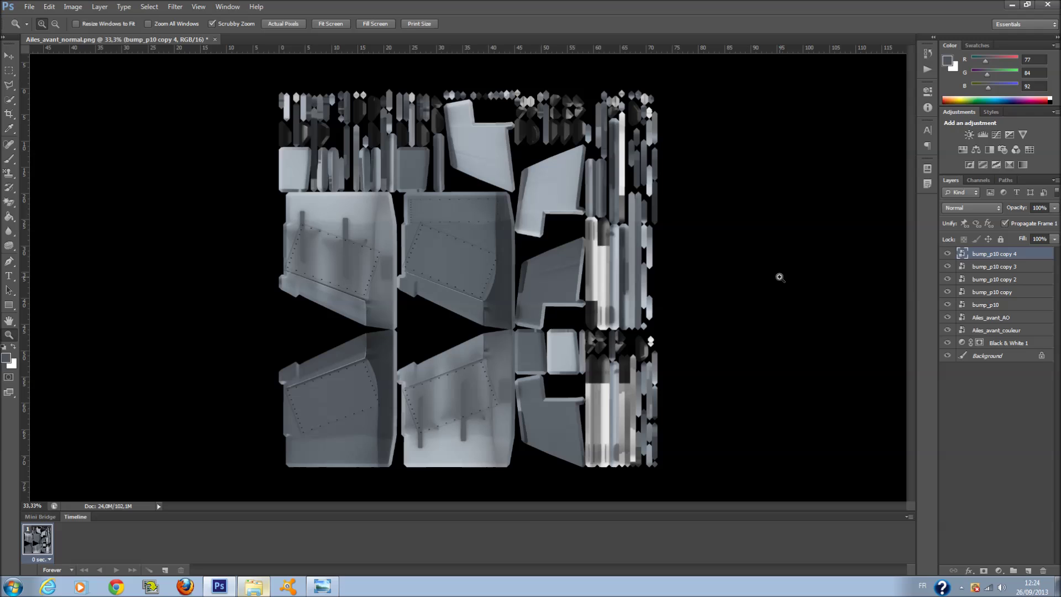
Duplicate the bump_p10 copy 4 rivet strip and move it to the bottom edge of the lower-right large wing panel.
right_click(984, 253)
click(920, 207)
key(Return)
key(ctrl+t)
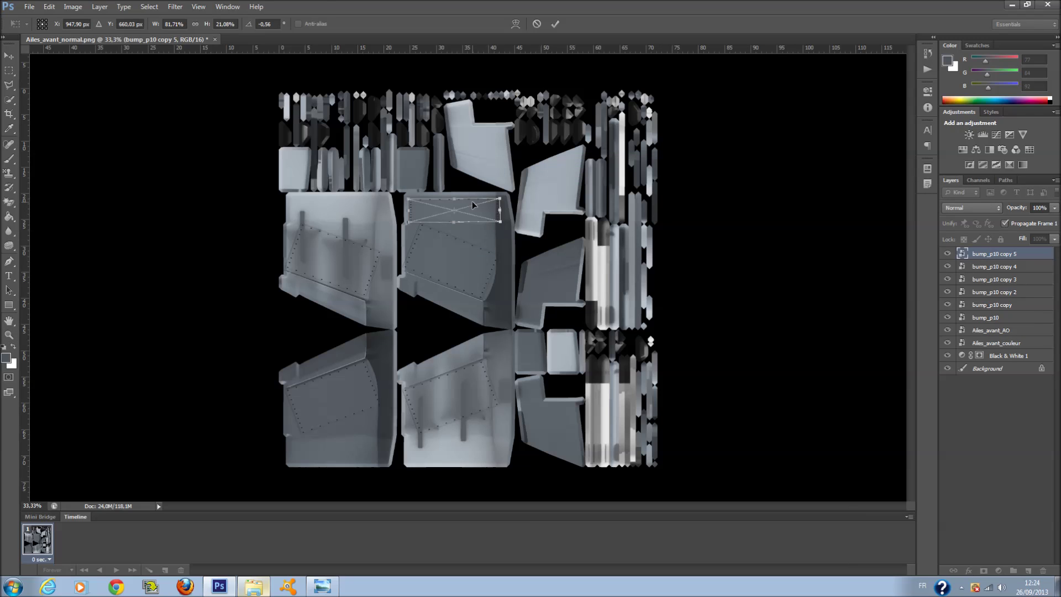
drag(472, 201, 479, 446)
key(Return)
key(z)
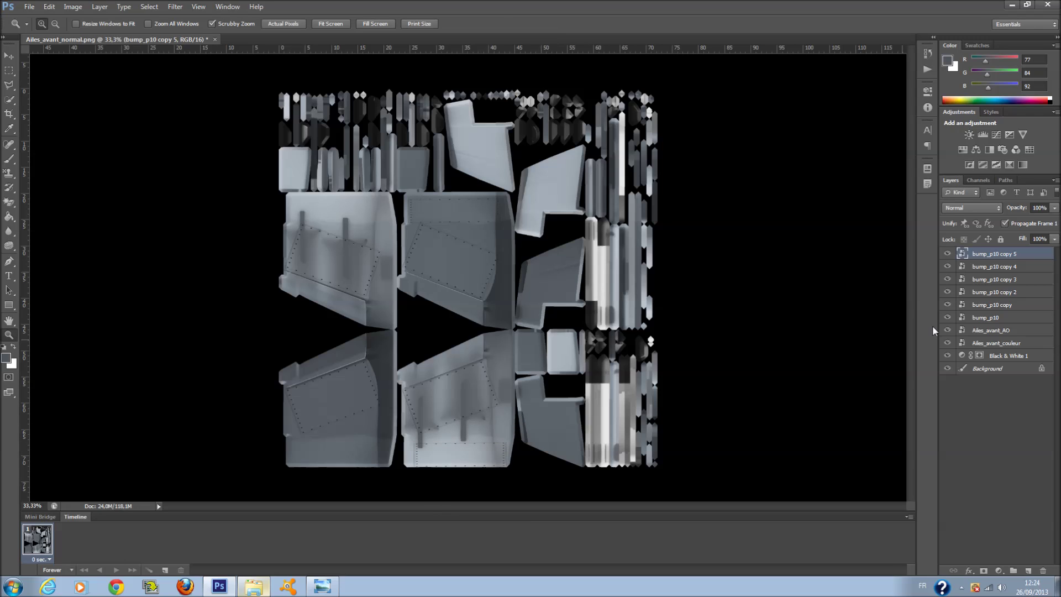
Duplicate the bump_p10 copy 5 rivet strip and move it to the bottom edge of the lower-left wing panel.
right_click(1015, 257)
click(923, 207)
click(624, 181)
key(ctrl+t)
drag(489, 448, 363, 447)
key(Return)
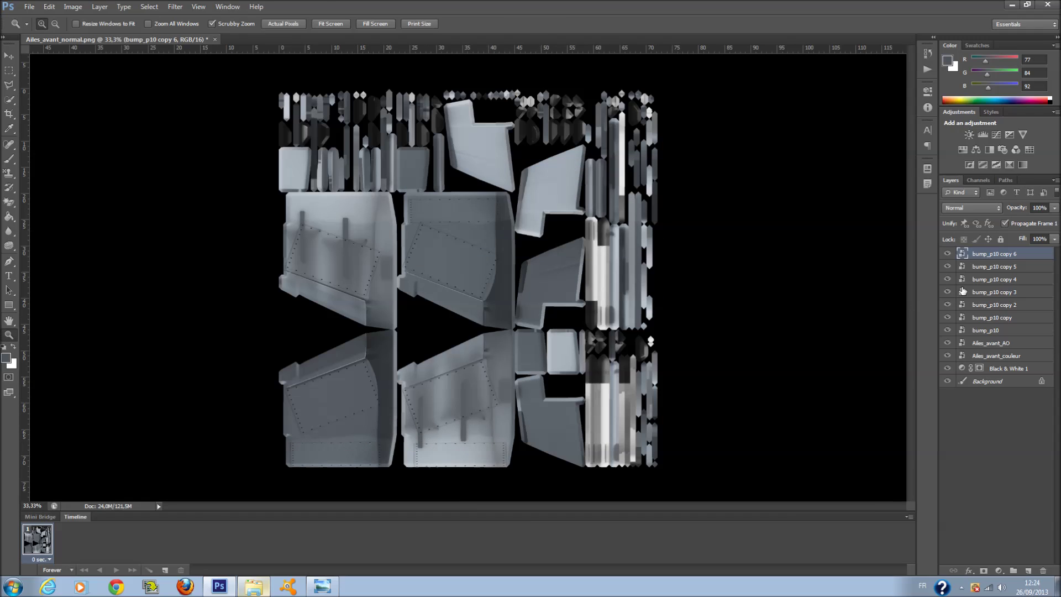
Fine-tune the bump_p10 copy 5 strip's placement on the lower-right large wing panel with Free Transform.
click(977, 270)
key(ctrl+t)
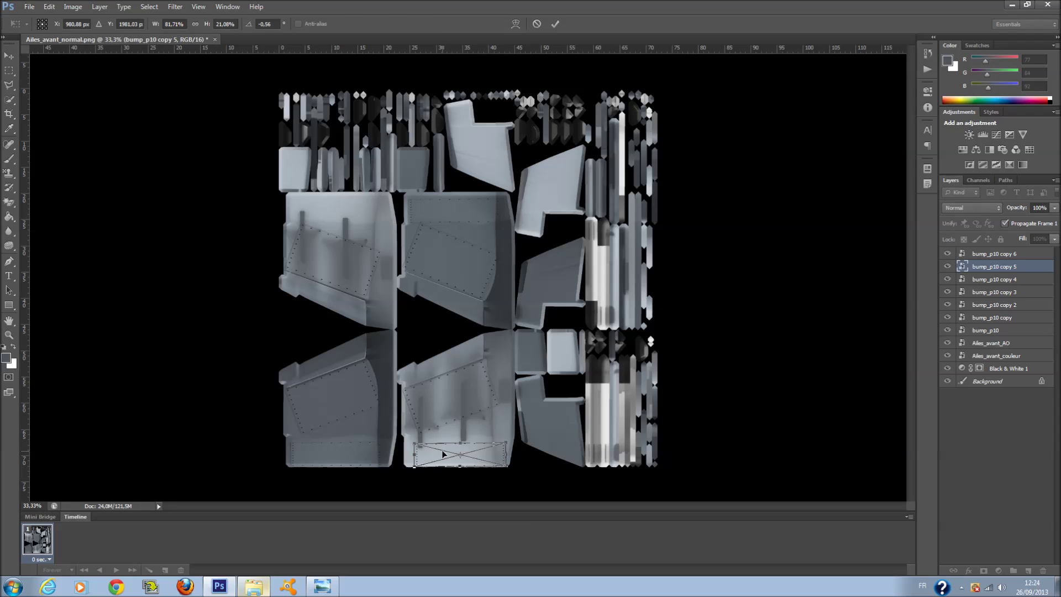
drag(442, 453, 442, 454)
key(Return)
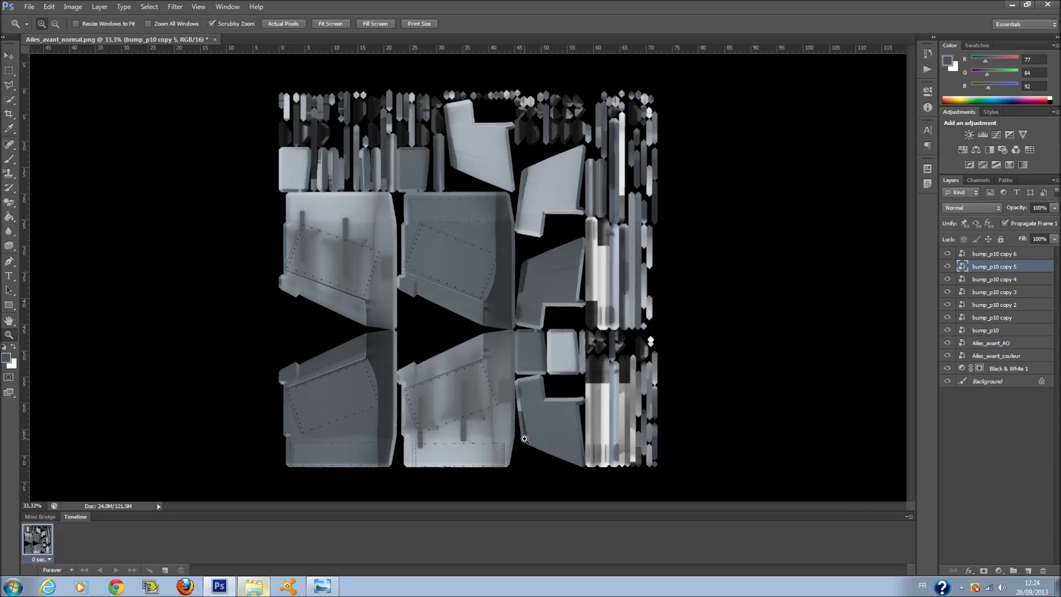
Duplicate bump_p10 copy 6, rotate it to about 89.6° at 91.92% by 39.89% scale, and place it along the lower-left panel's outer edge.
click(1008, 254)
right_click(1007, 253)
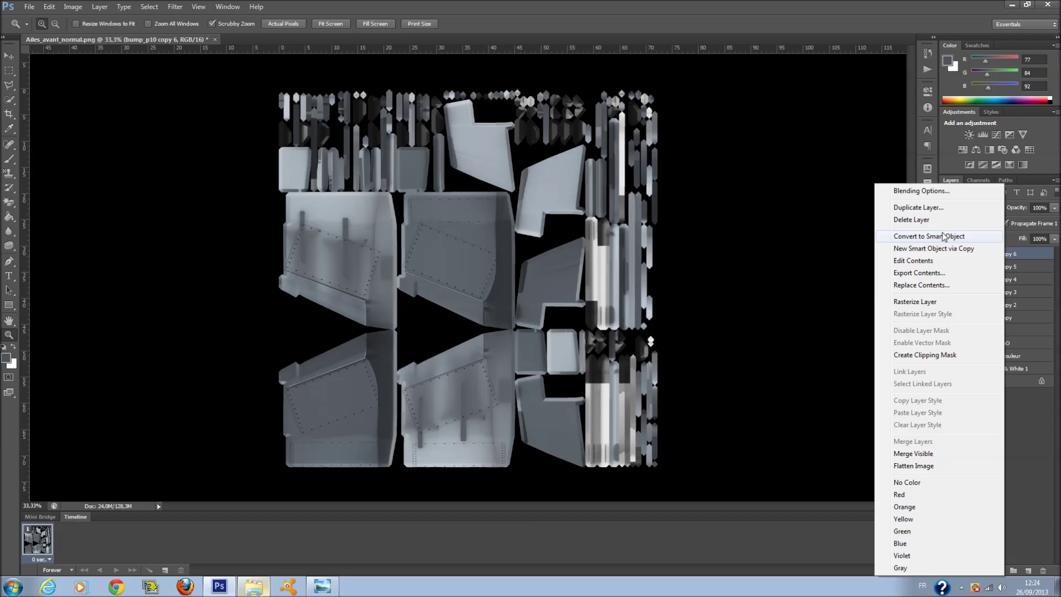
click(1017, 212)
click(623, 180)
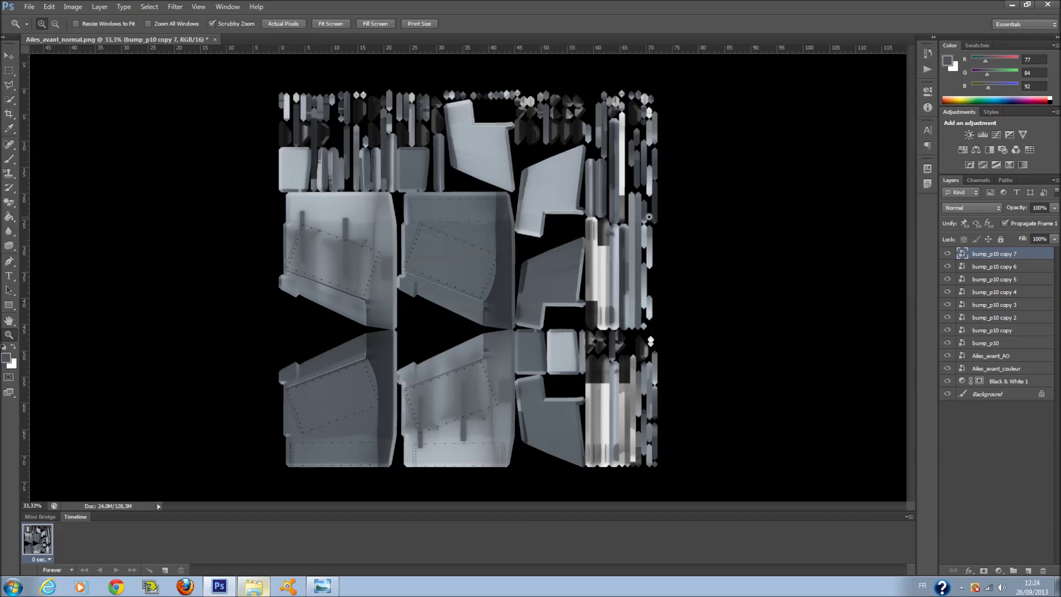
key(ctrl+t)
mouse_move(350, 455)
mouse_down()
mouse_move(357, 423)
mouse_move(334, 442)
mouse_up()
drag(337, 406, 337, 392)
drag(381, 420, 391, 419)
drag(407, 378, 380, 486)
drag(351, 404, 379, 388)
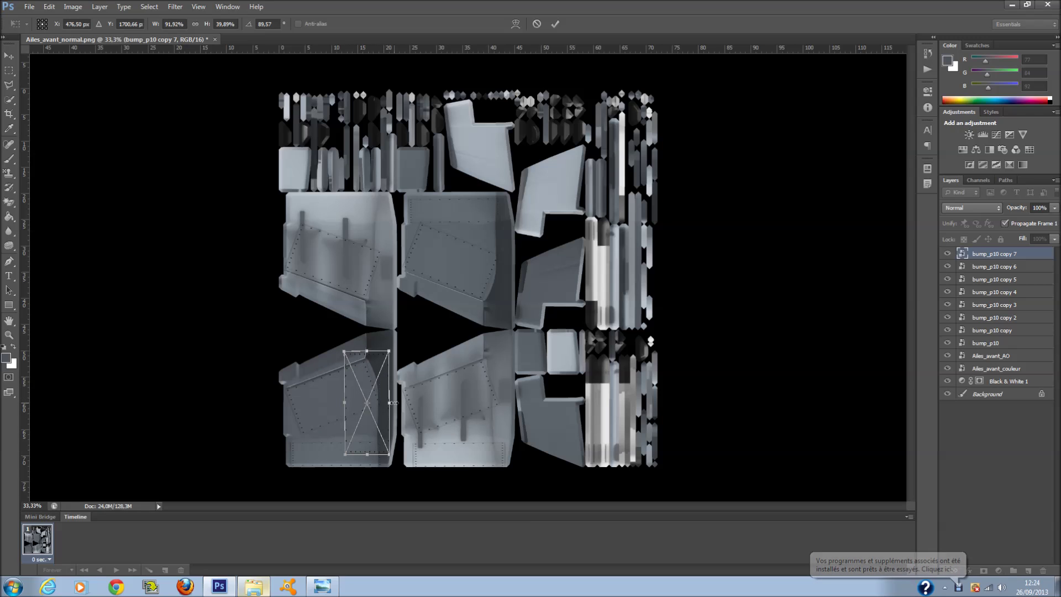
key(Return)
key(z)
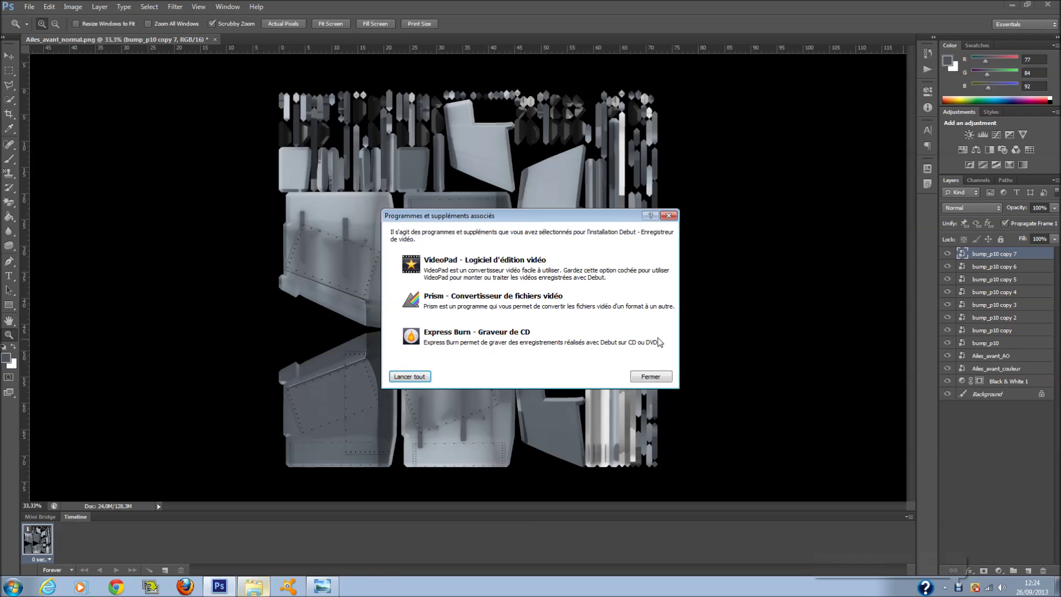
click(652, 377)
Duplicate the vertical bump_p10 copy 7 frame and move it to the outer edge of the lower-right large wing panel.
right_click(984, 254)
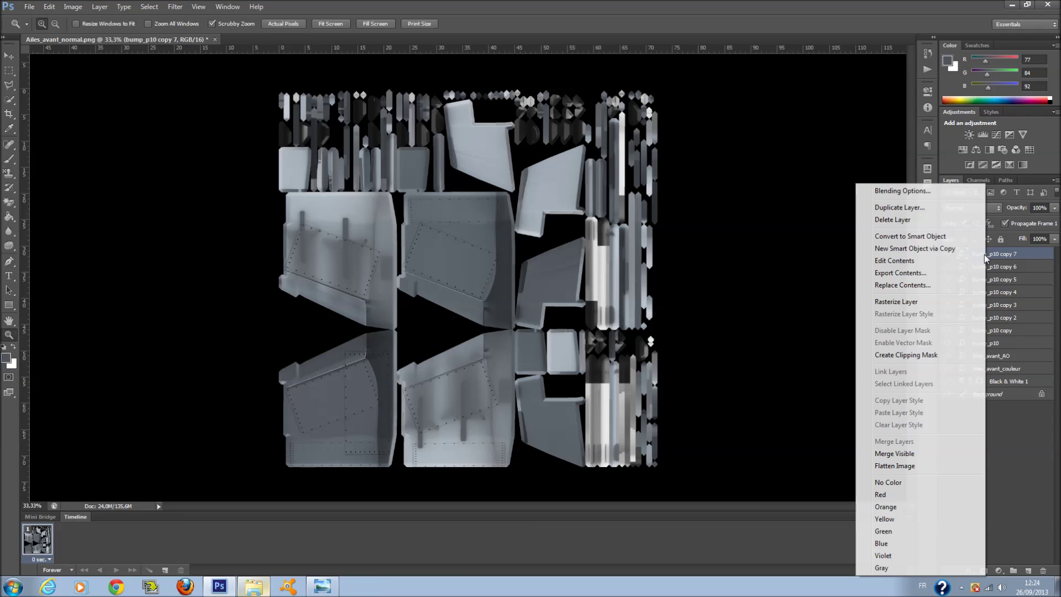
click(924, 207)
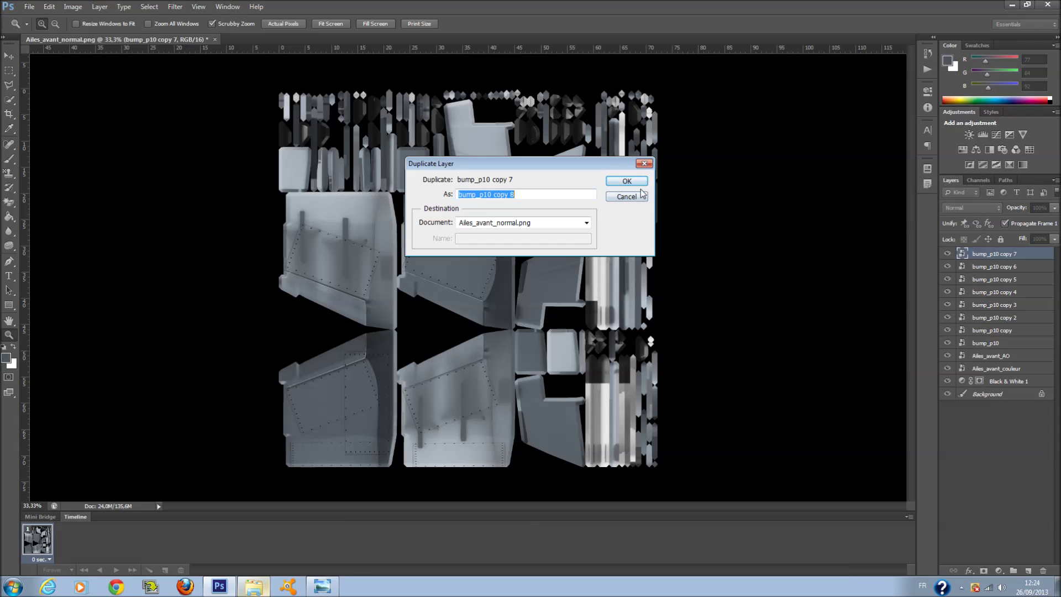
click(627, 182)
key(ctrl+t)
drag(380, 387, 500, 387)
key(Return)
key(z)
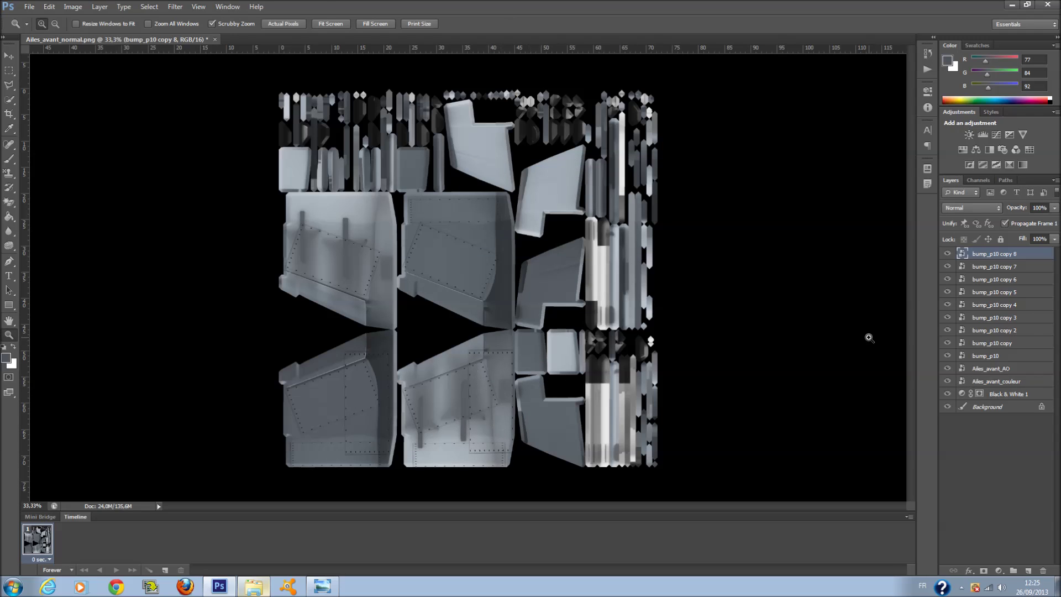
Duplicate bump_p10 copy 8 and move the vertical frame onto the outer edge of the upper-right large wing panel.
right_click(987, 256)
click(884, 207)
click(628, 180)
key(ctrl+t)
drag(499, 384, 491, 248)
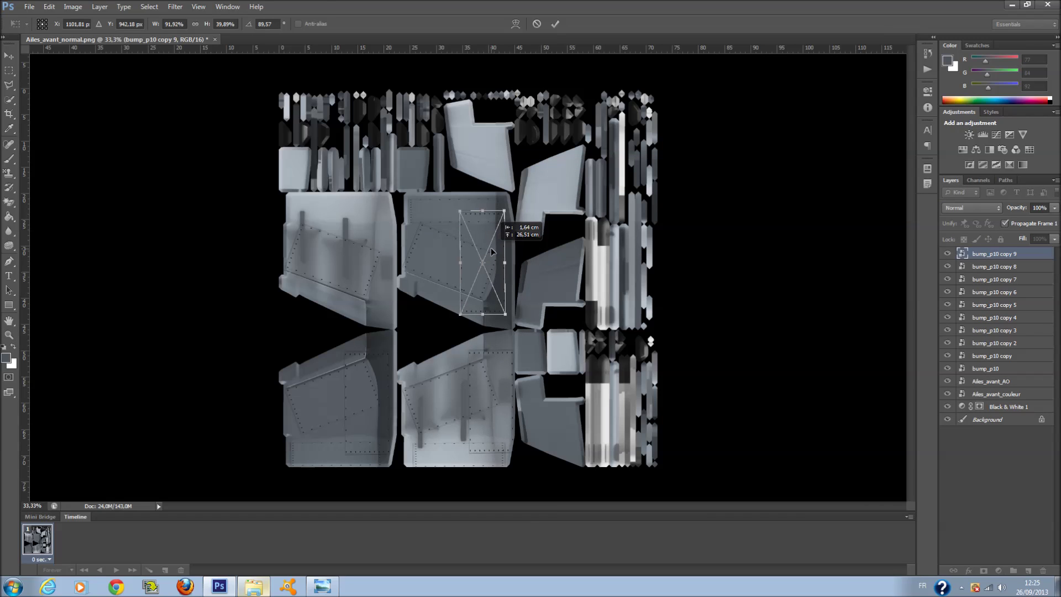
key(Return)
key(z)
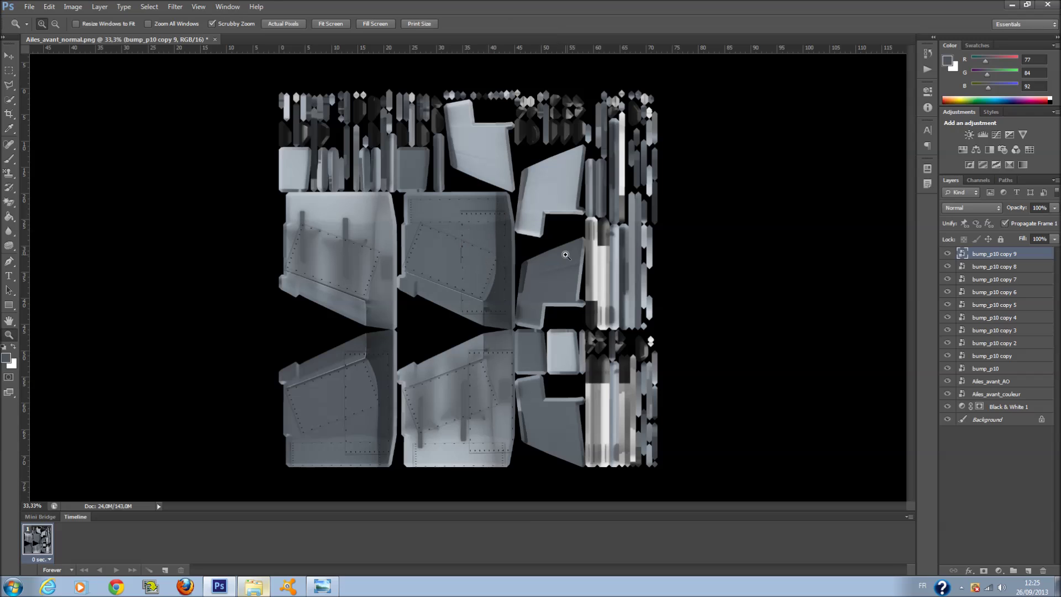
Duplicate bump_p10 copy 9 and move the vertical frame onto the outer edge of the upper-left wing panel.
right_click(998, 257)
click(918, 209)
click(647, 184)
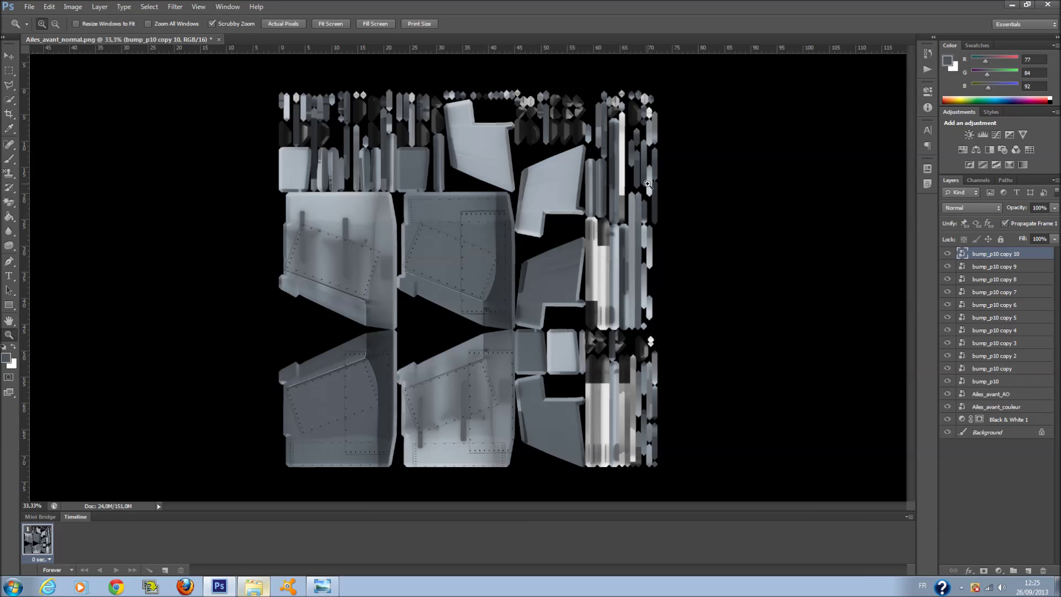
key(ctrl+t)
drag(484, 263, 379, 248)
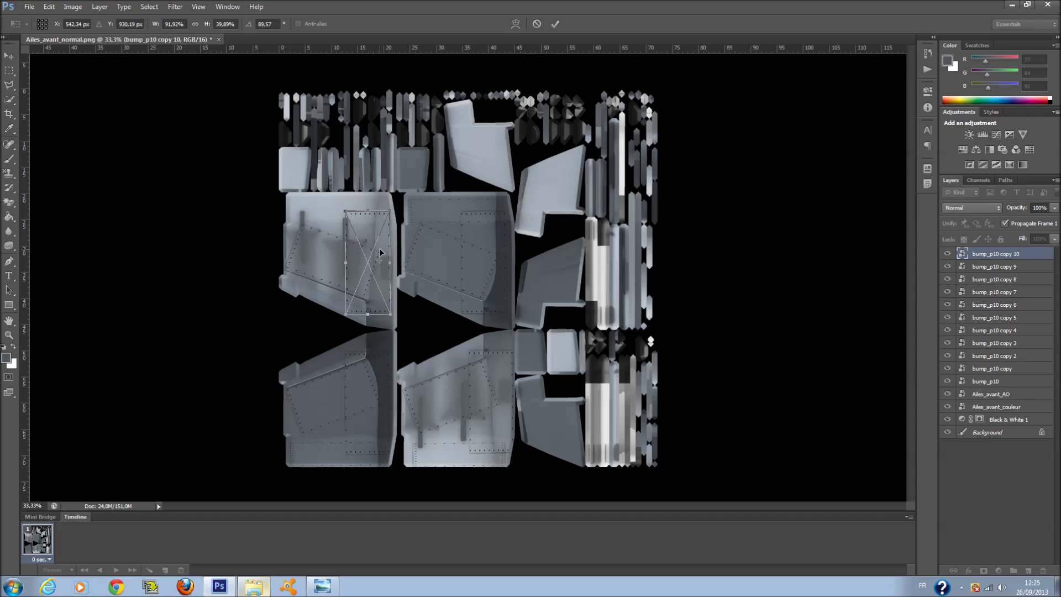
key(Return)
Duplicate bump_p10 copy 10, move the frame onto the topmost light L-shaped panel, and scale it to about 37.1% by 39.9%.
right_click(983, 258)
click(917, 208)
click(647, 185)
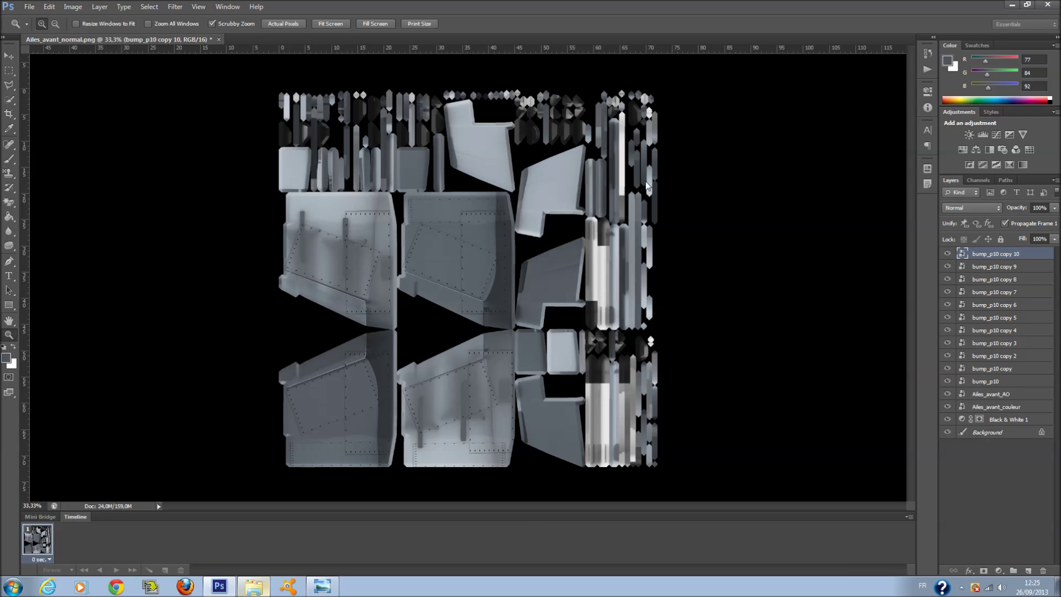
key(ctrl+t)
drag(386, 262, 495, 119)
drag(477, 84, 486, 148)
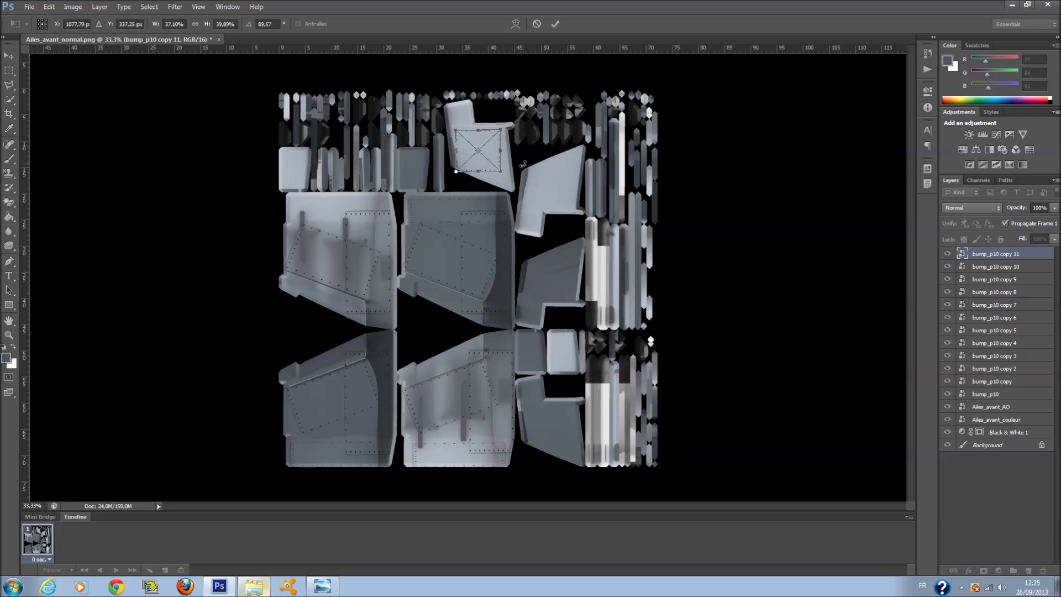
Skew the bump_p10 copy 11 frame and rotate it to about 84.4° to follow the L-shaped panel's slanted edges.
right_click(491, 150)
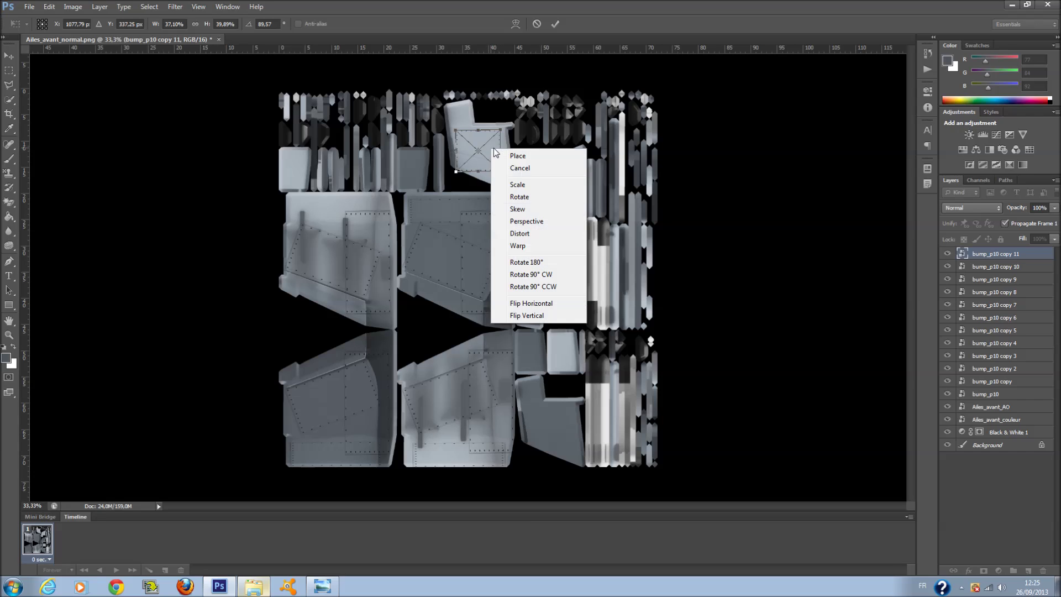
click(533, 216)
drag(479, 176, 494, 178)
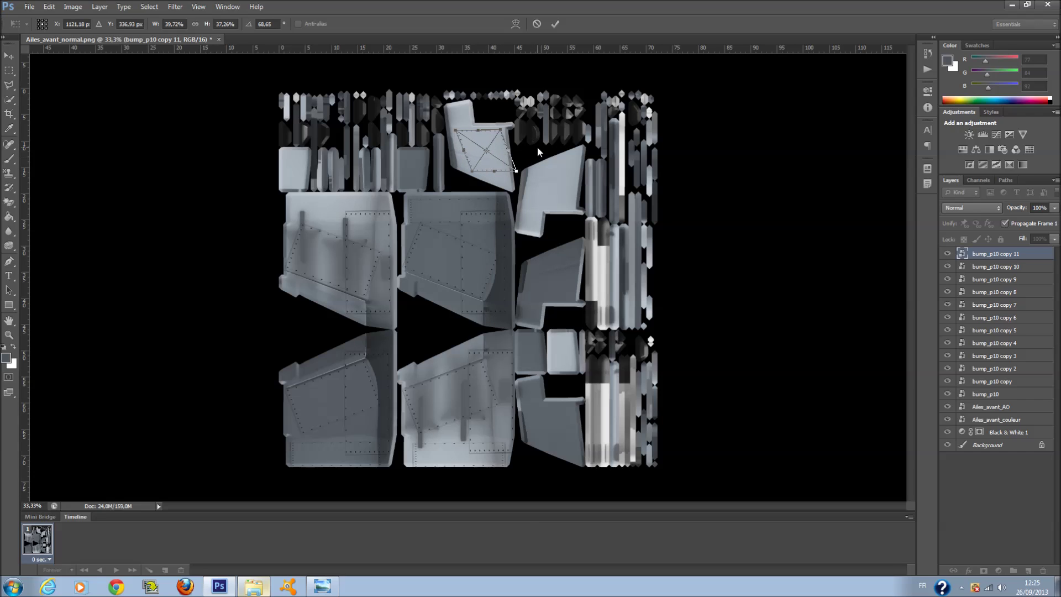
right_click(500, 151)
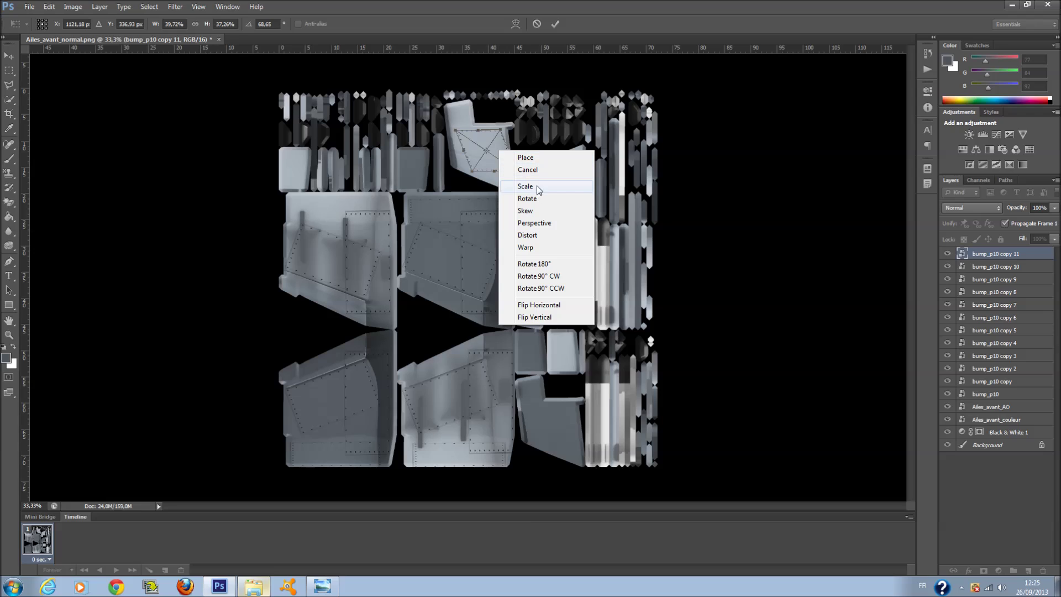
click(528, 199)
drag(524, 161, 520, 169)
drag(468, 143, 466, 146)
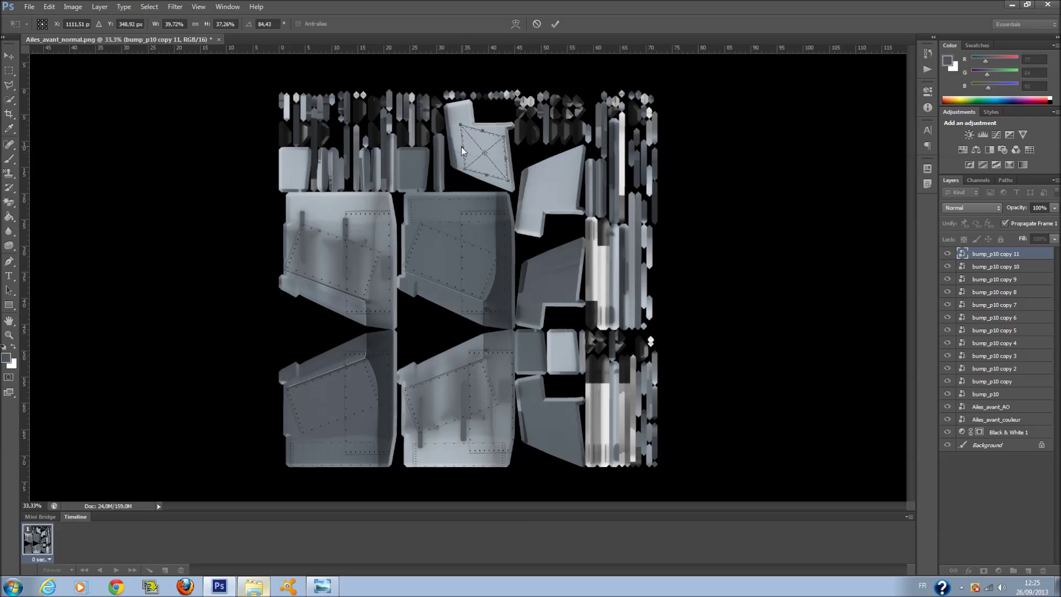
Refine the bump_p10 copy 11 frame to about 41.8% by 39.7% at 85.4°, with a slight skew, and apply it inside the L-shaped panel.
right_click(463, 148)
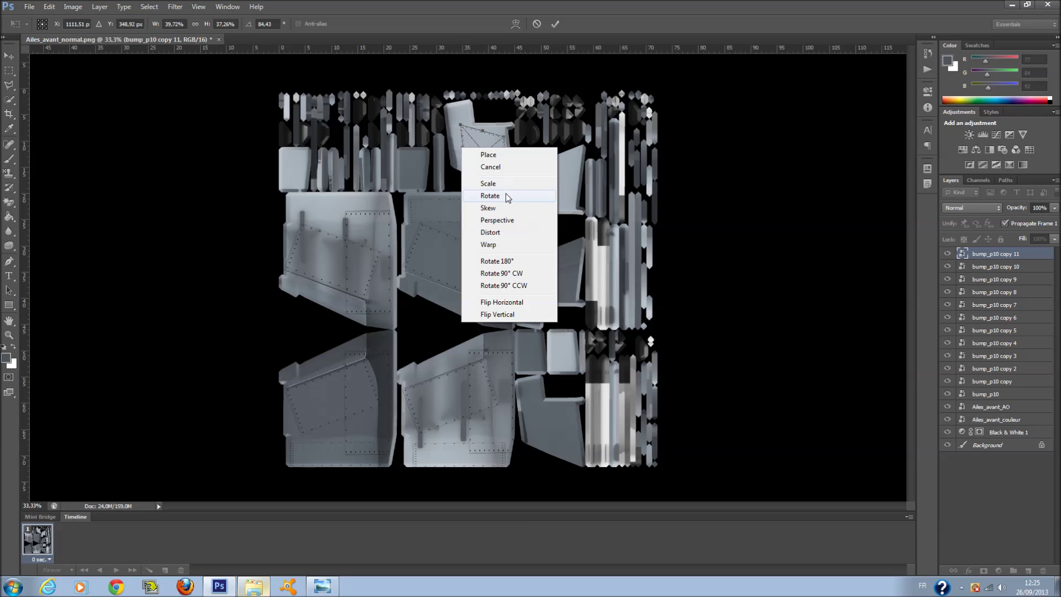
click(506, 186)
drag(464, 147, 458, 147)
right_click(493, 160)
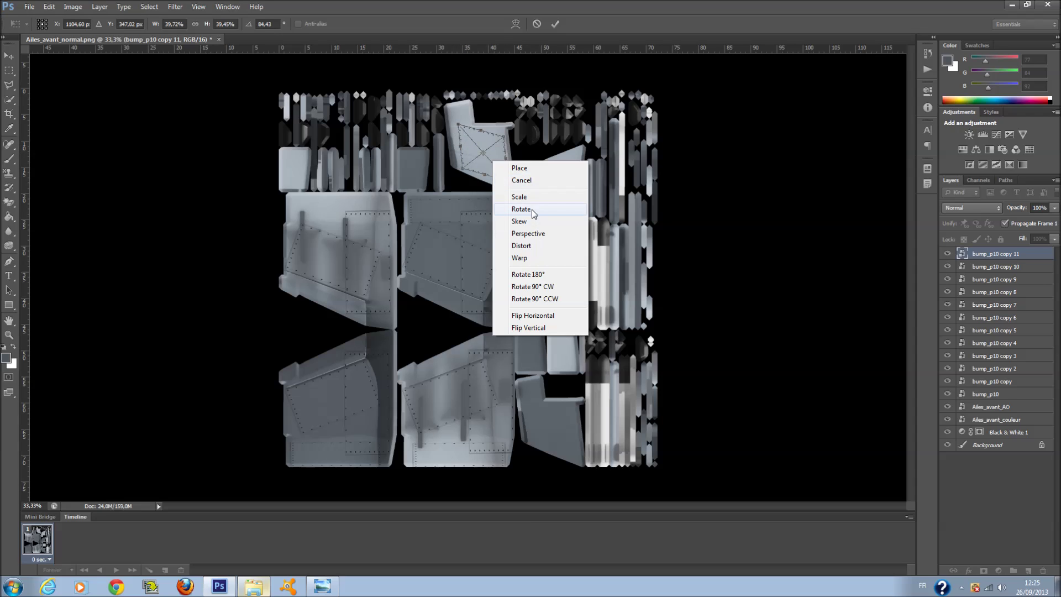
click(556, 236)
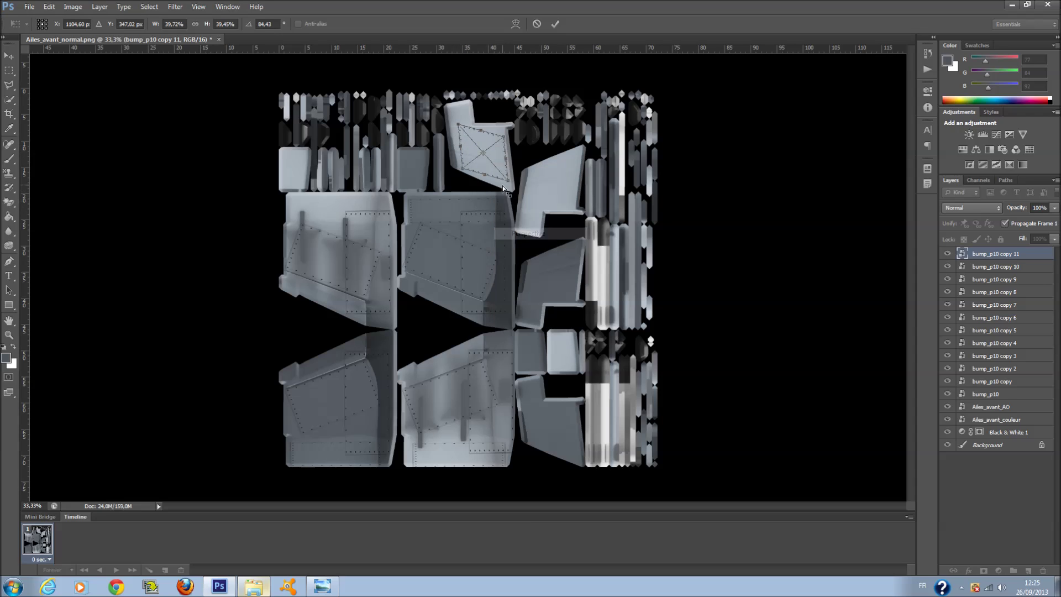
drag(503, 185, 482, 184)
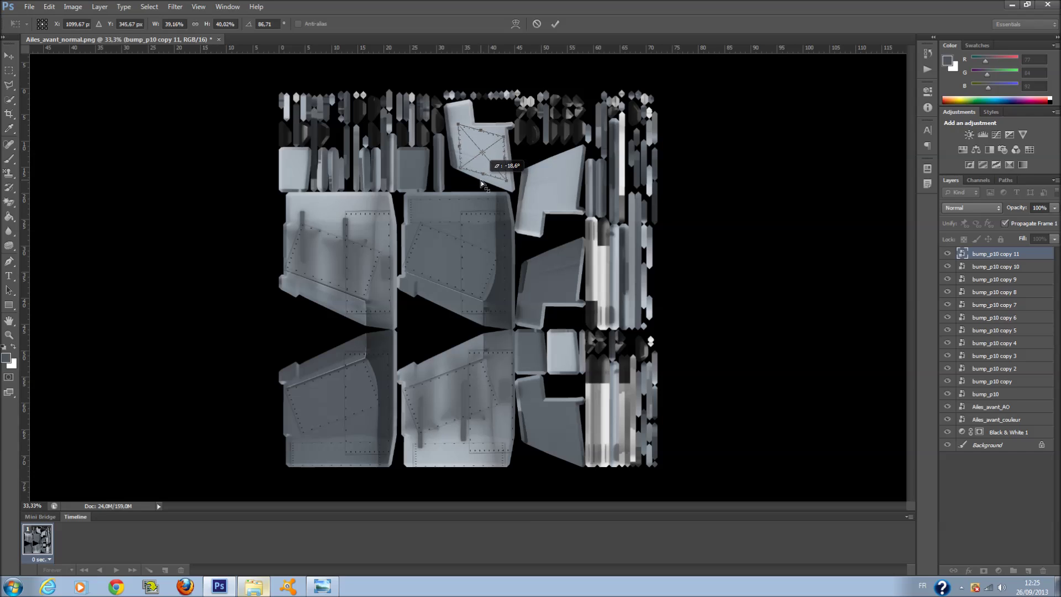
right_click(498, 161)
click(536, 201)
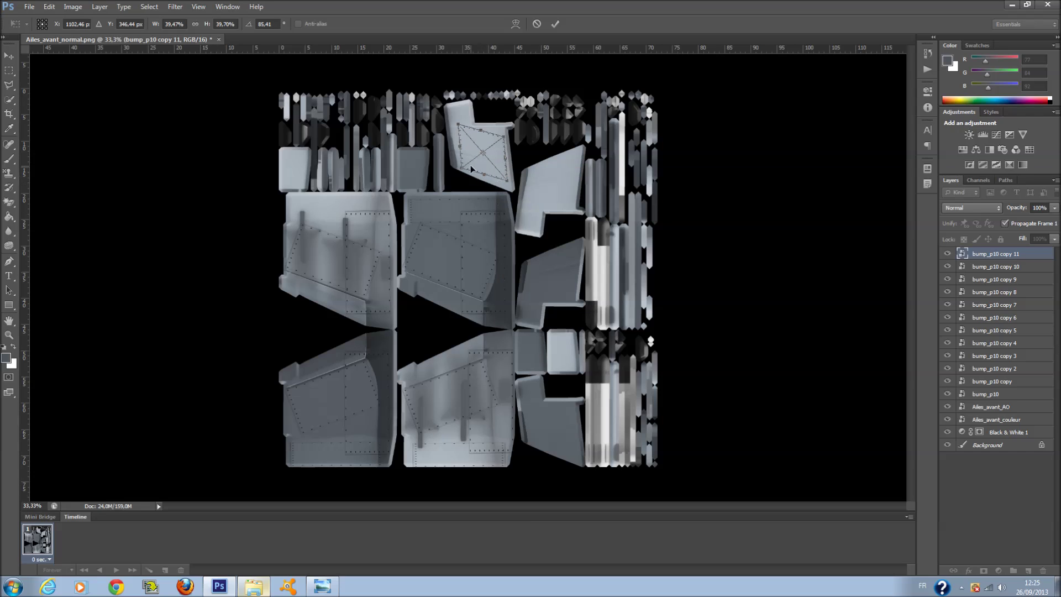
drag(485, 174, 487, 178)
drag(485, 150, 477, 150)
key(Return)
key(z)
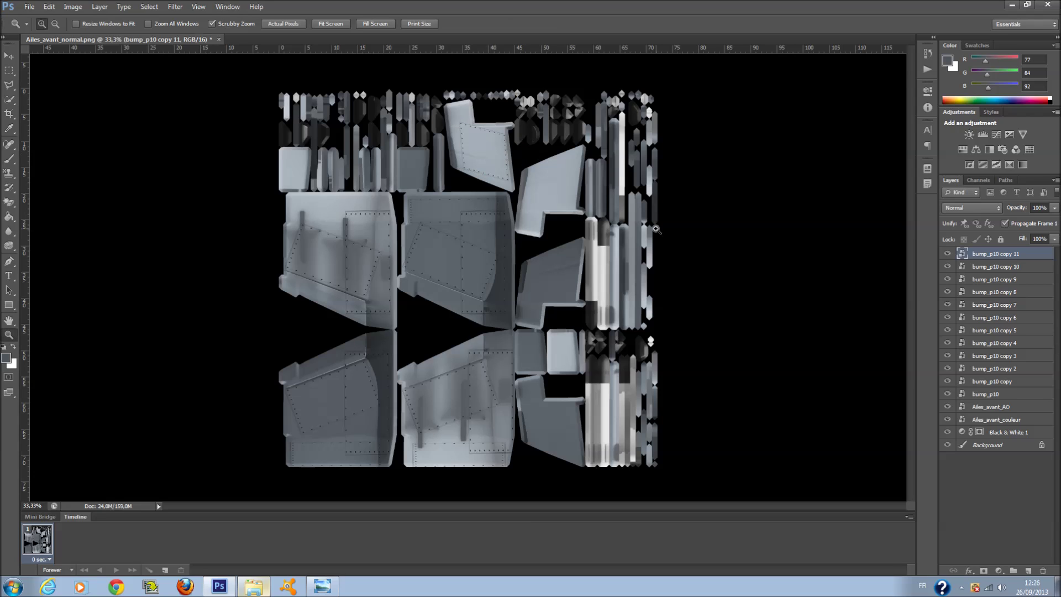
right_click(1001, 255)
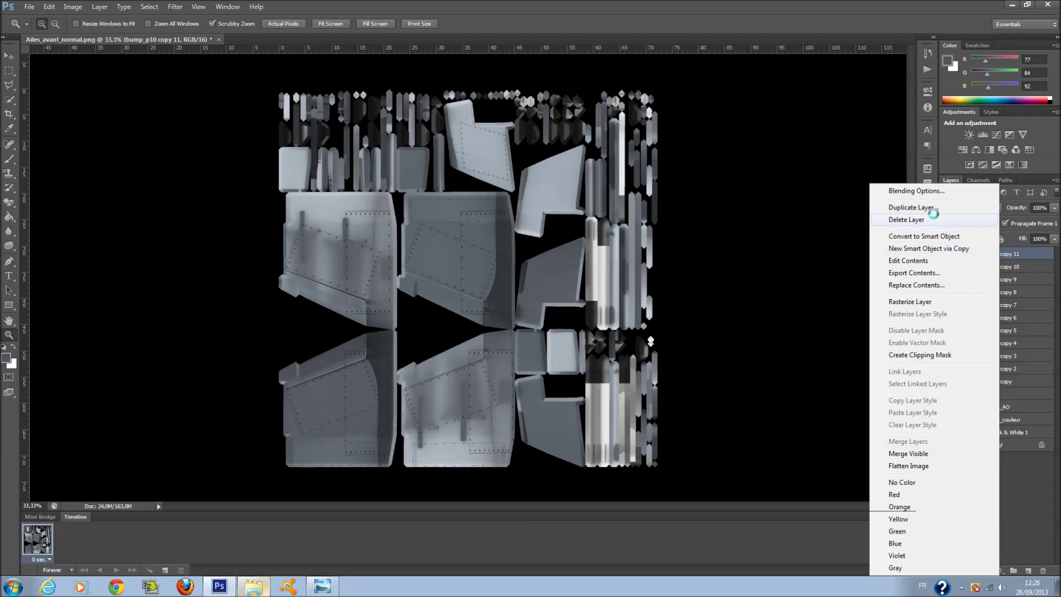
click(934, 220)
click(526, 220)
Duplicate bump_p10 copy 11, flip the duplicate vertically, and fit it onto the neighbouring light L-shaped panel.
right_click(1016, 259)
click(960, 209)
click(627, 181)
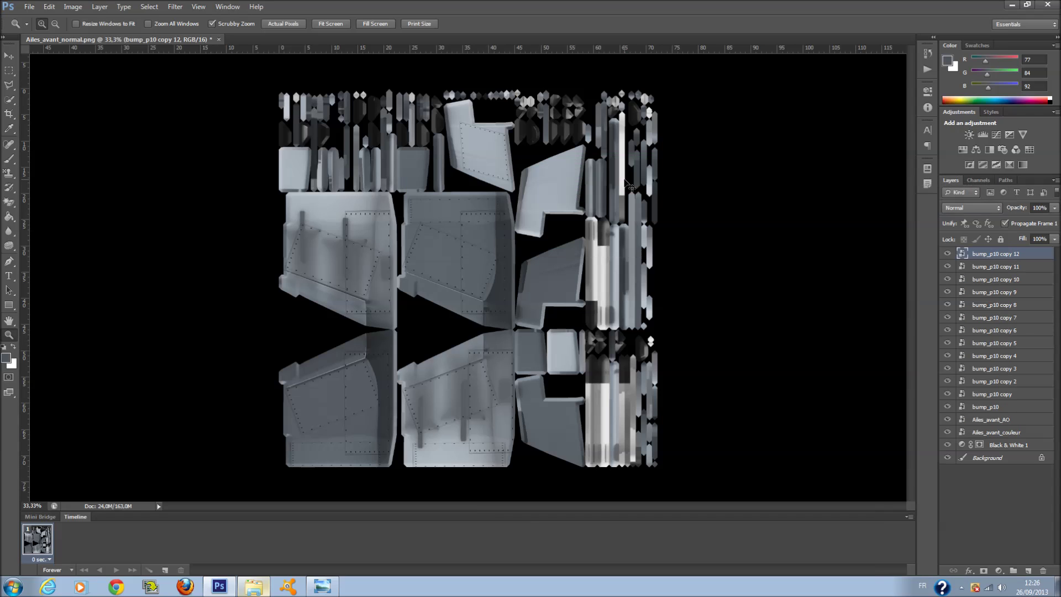
key(ctrl+t)
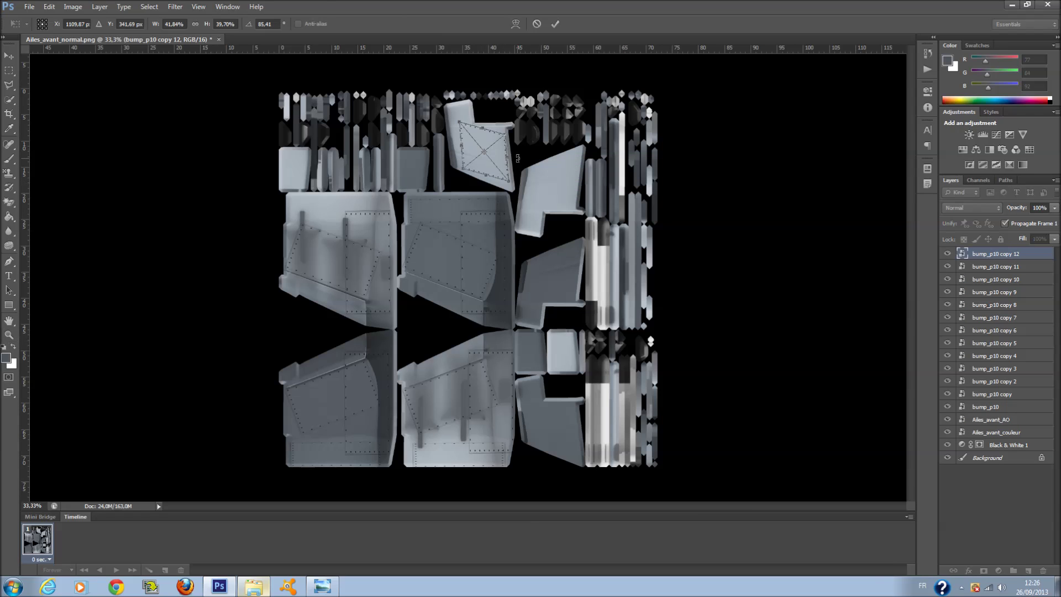
drag(499, 139, 567, 167)
right_click(564, 176)
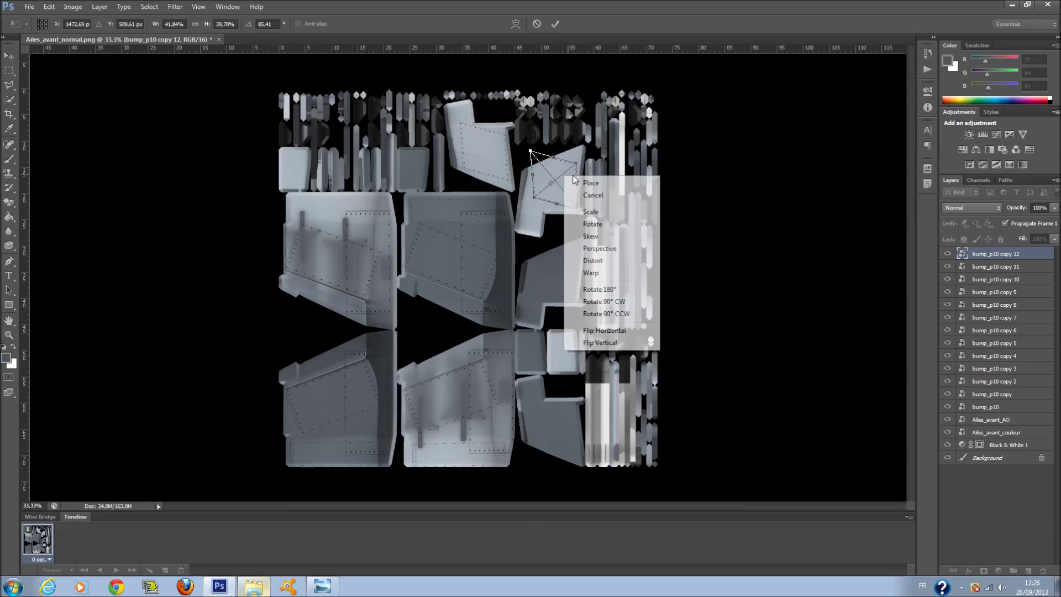
click(613, 343)
drag(554, 163, 601, 168)
key(Return)
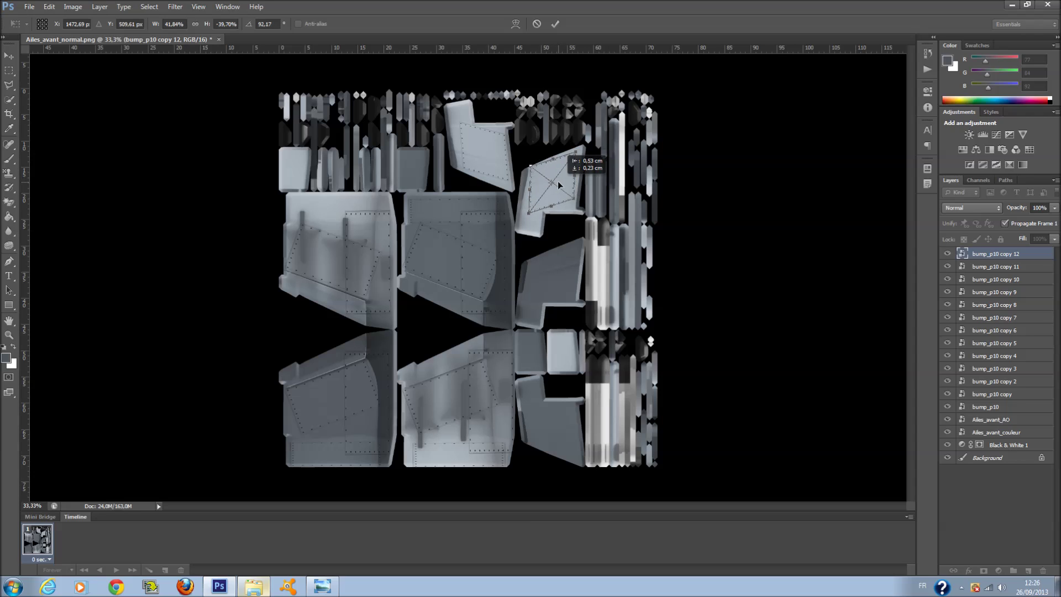
key(z)
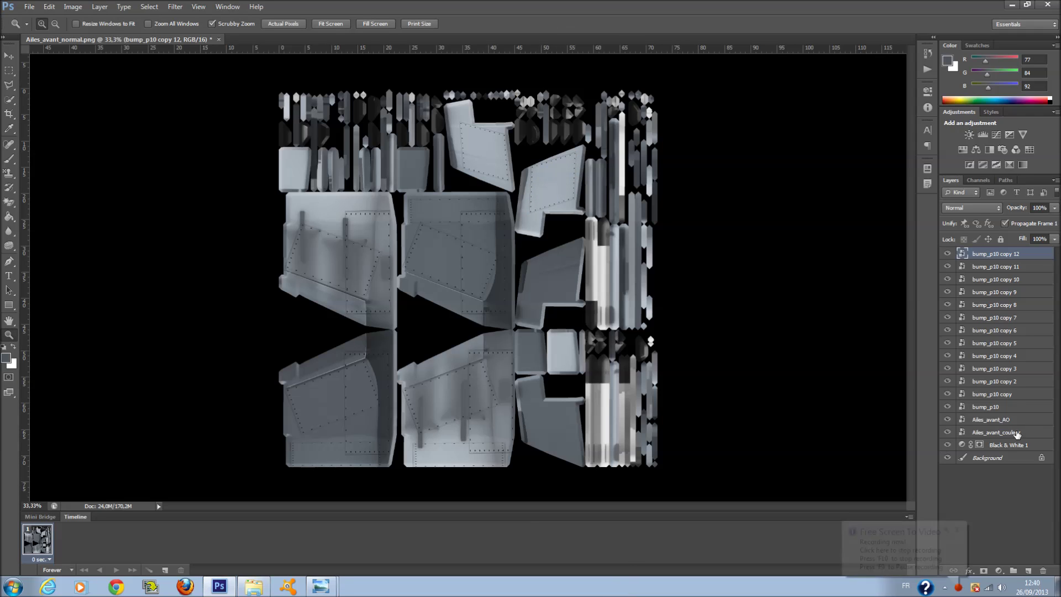
Choose the Eraser tool and rasterize the original bump_p10 layer.
click(1017, 421)
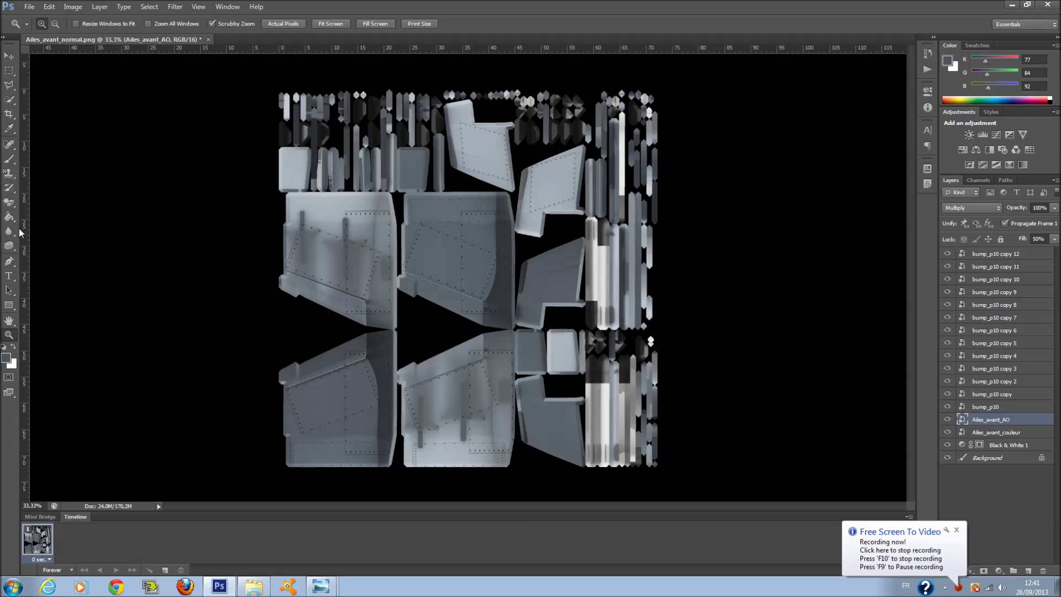
click(990, 408)
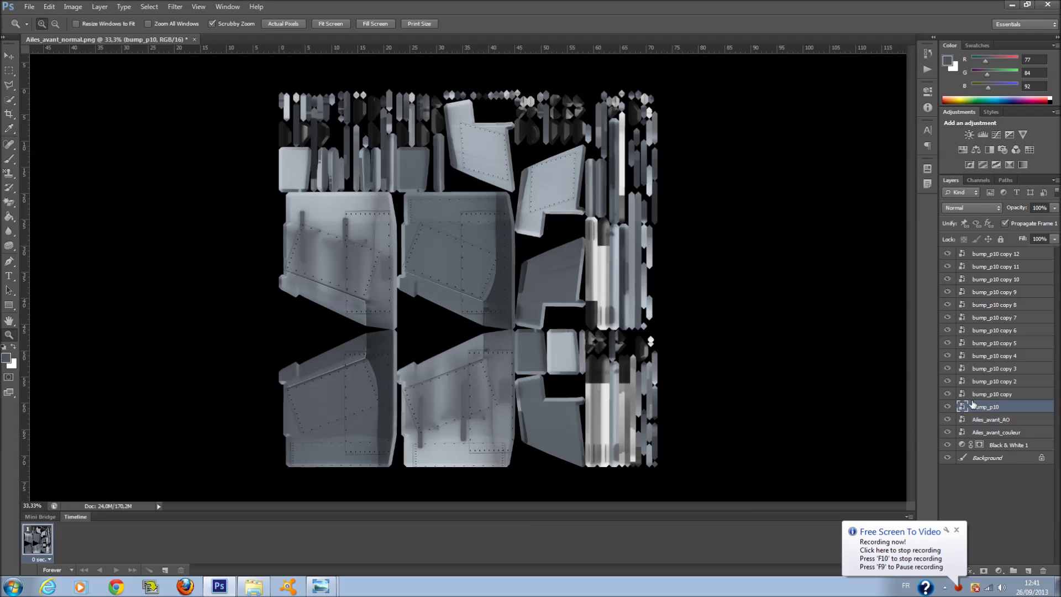
click(9, 217)
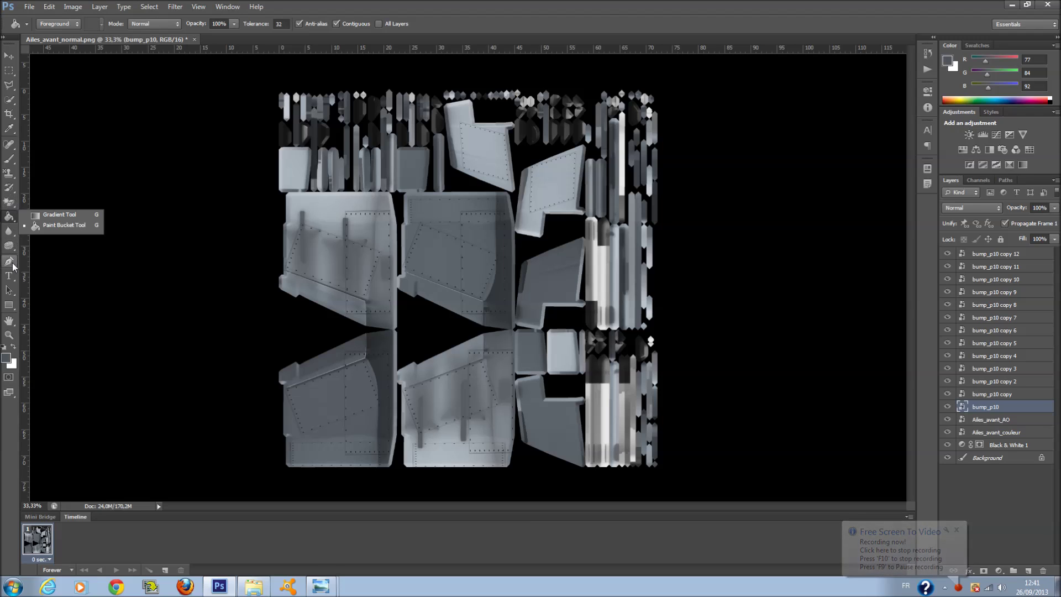
click(10, 202)
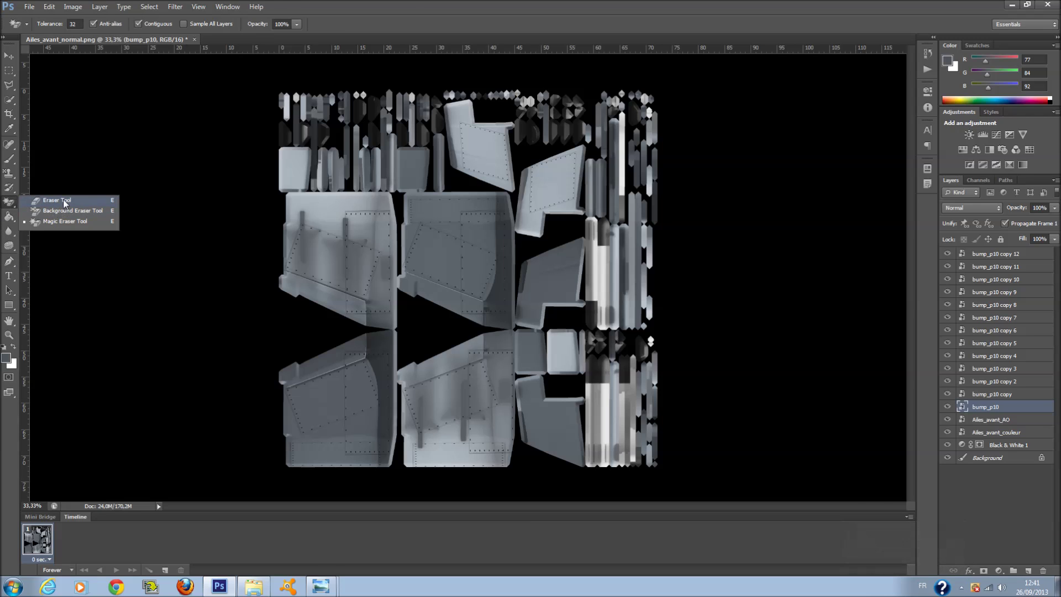
click(64, 203)
click(372, 406)
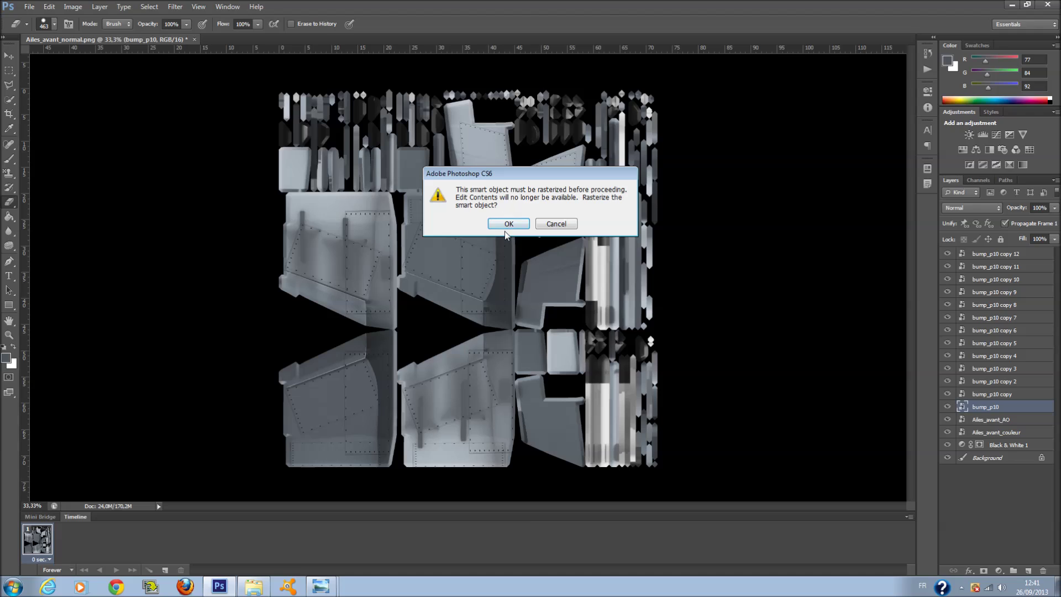
click(508, 224)
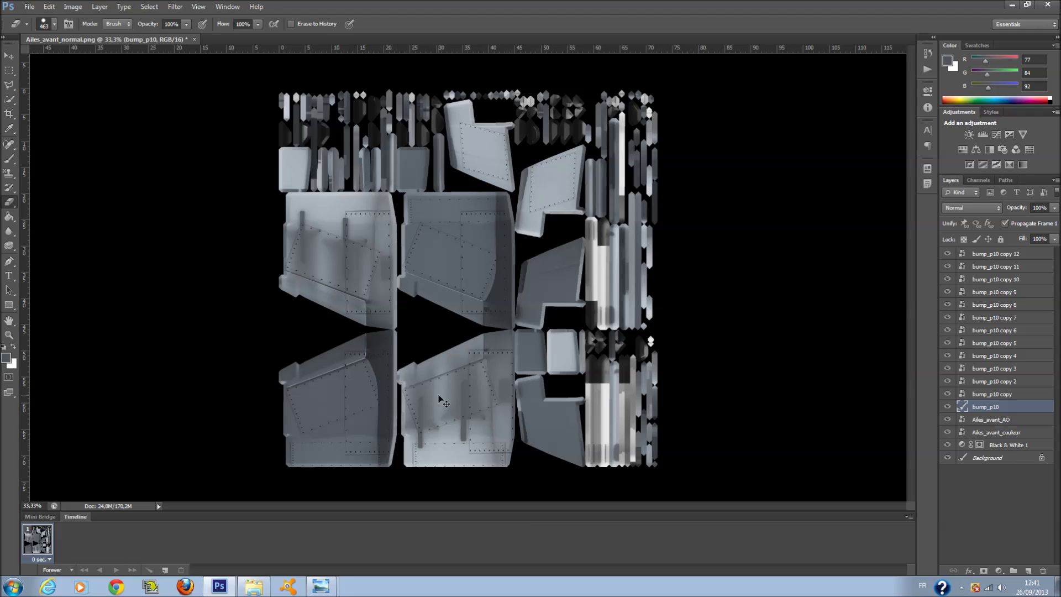
Hide bump_p10 copies 8 to 12 and select bump_p10 copy 7, keeping it visible.
drag(951, 257, 951, 394)
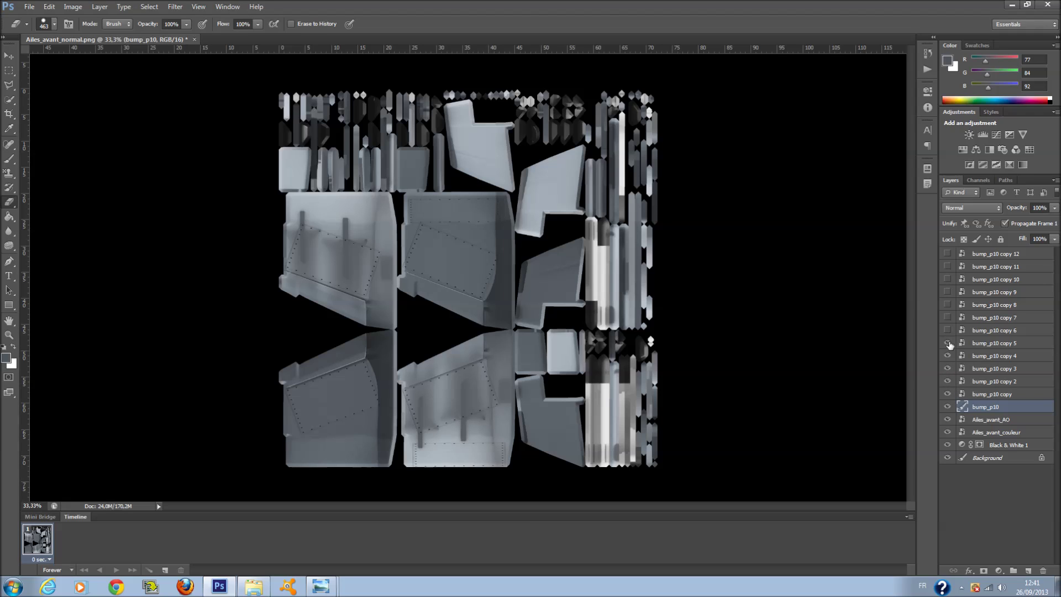
click(949, 331)
click(974, 320)
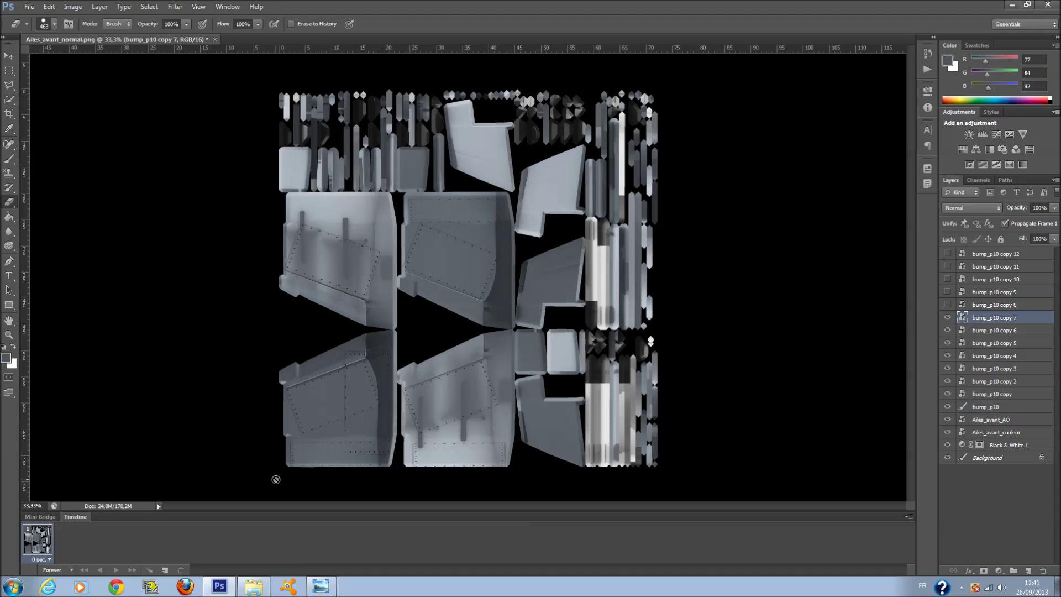
Rasterize bump_p10 copy 7 and erase its inner vertical rivet line on the lower-left wing panel with a size 22 eraser.
click(344, 400)
click(508, 224)
drag(346, 379, 346, 398)
right_click(347, 400)
click(374, 425)
mouse_move(344, 382)
mouse_down()
mouse_move(344, 405)
mouse_move(346, 383)
mouse_up()
Show and rasterize bump_p10 copy 8, and erase its inner vertical rivet line on the lower-right large wing panel.
click(993, 304)
click(479, 387)
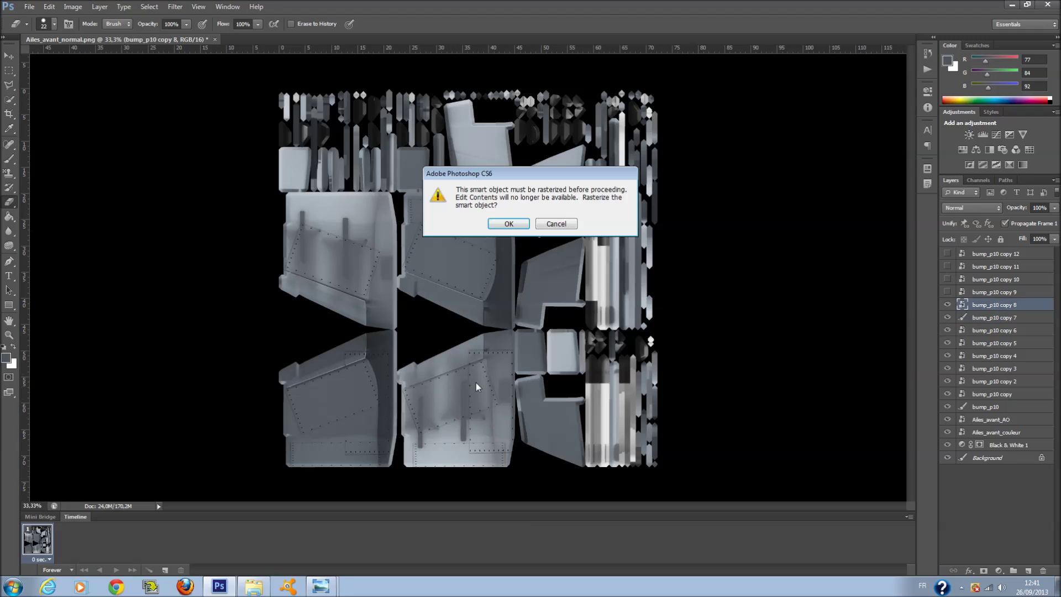
click(508, 223)
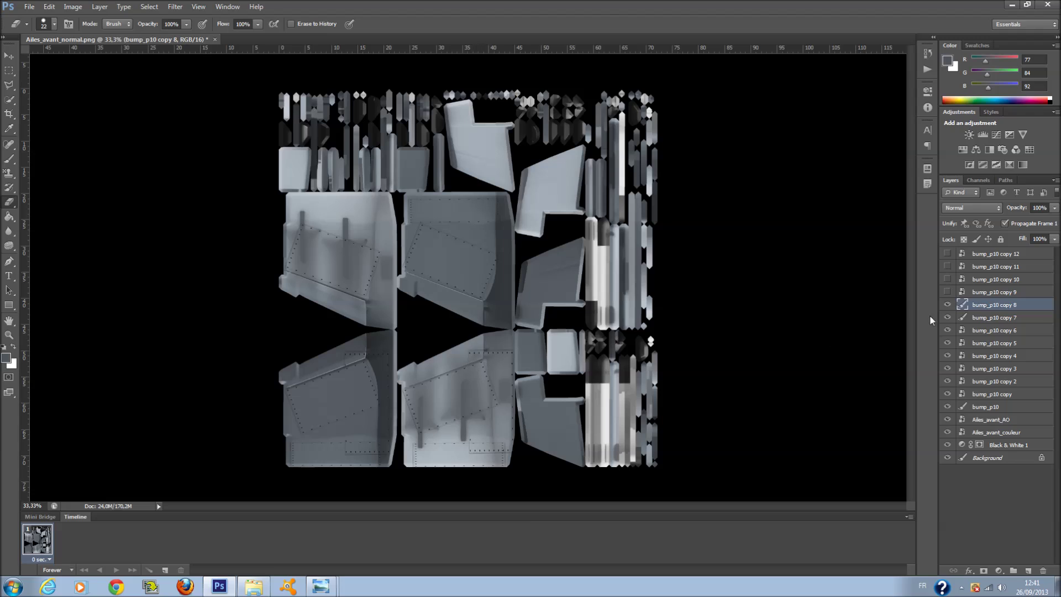
Show and rasterize bump_p10 copy 9, and erase its inner vertical rivet line on the upper-right large wing panel.
click(979, 294)
click(948, 292)
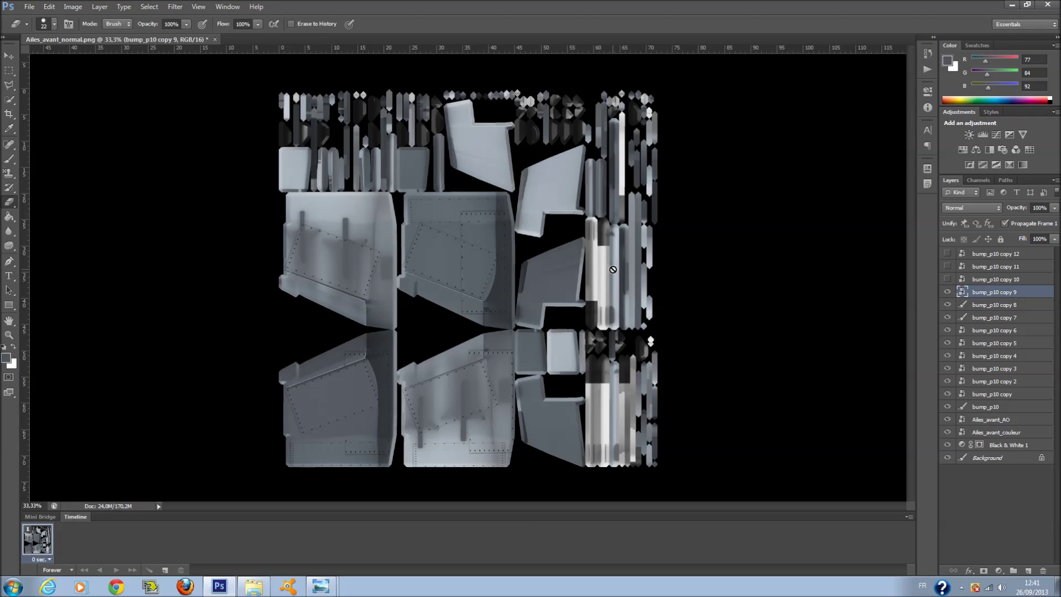
click(459, 249)
click(495, 228)
Show and rasterize bump_p10 copy 10, erase its inner vertical rivet line on the upper-left wing panel, and show copies 11 and 12.
click(947, 279)
click(979, 280)
click(362, 241)
click(508, 224)
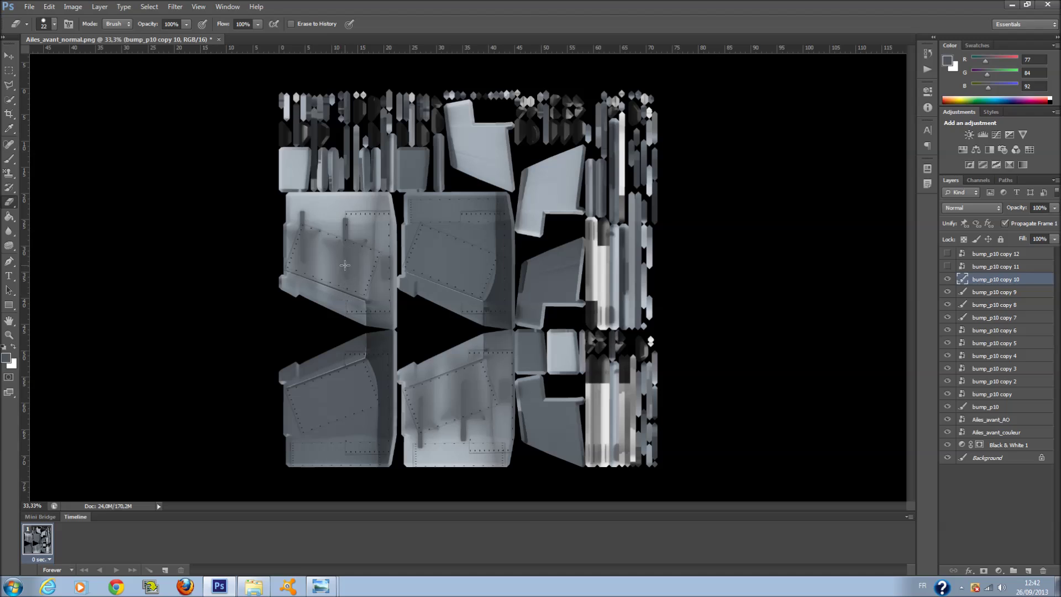
click(948, 266)
Bring up the F-18 carrier launch reference photo, and open the F-18 project's texture_images folder in Windows Explorer.
mouse_move(321, 584)
click(338, 546)
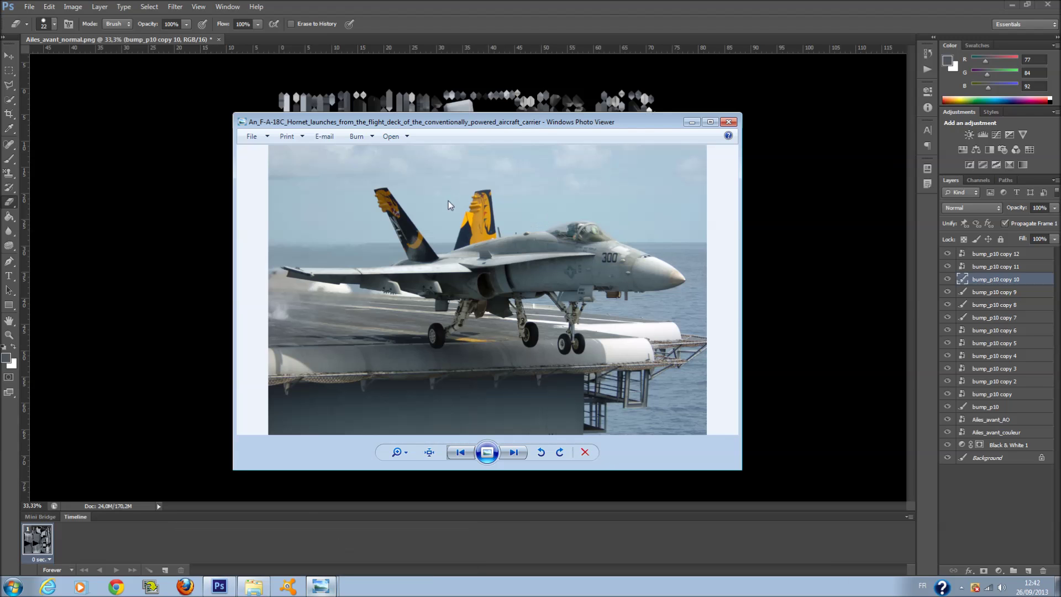
mouse_move(254, 586)
click(247, 563)
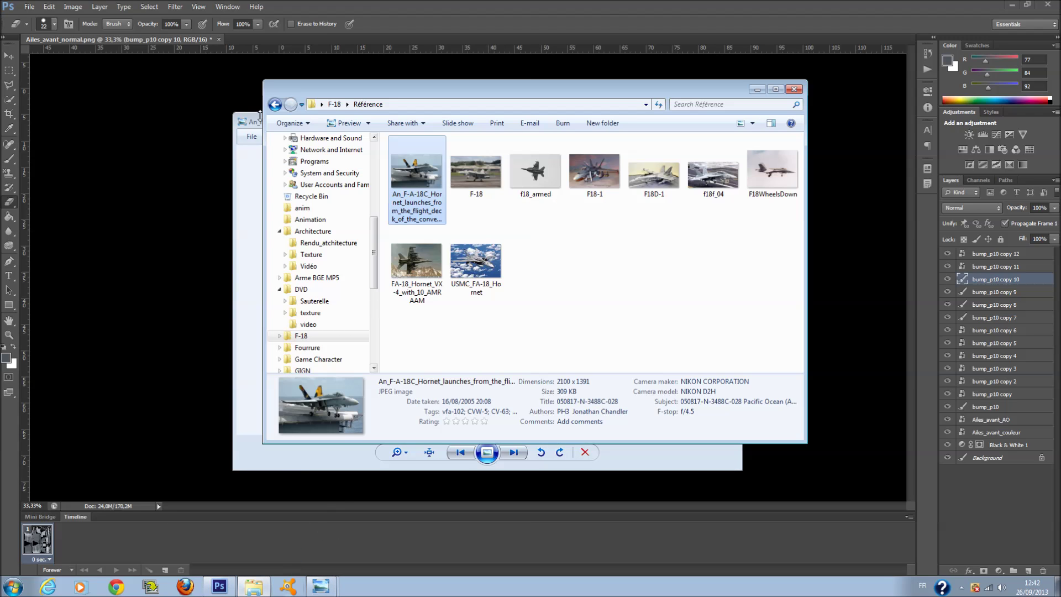
click(274, 105)
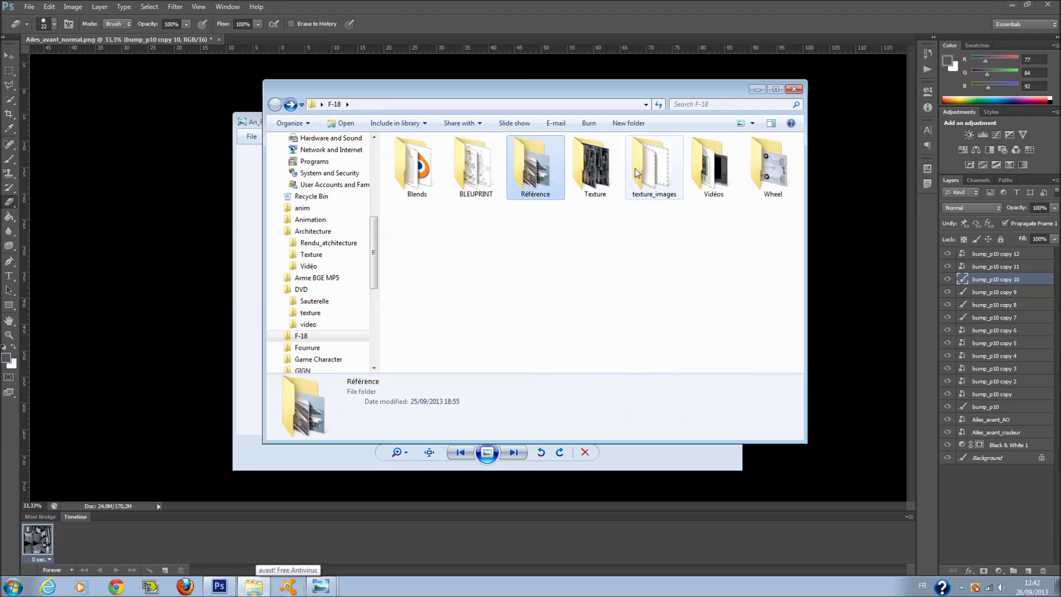
double_click(600, 189)
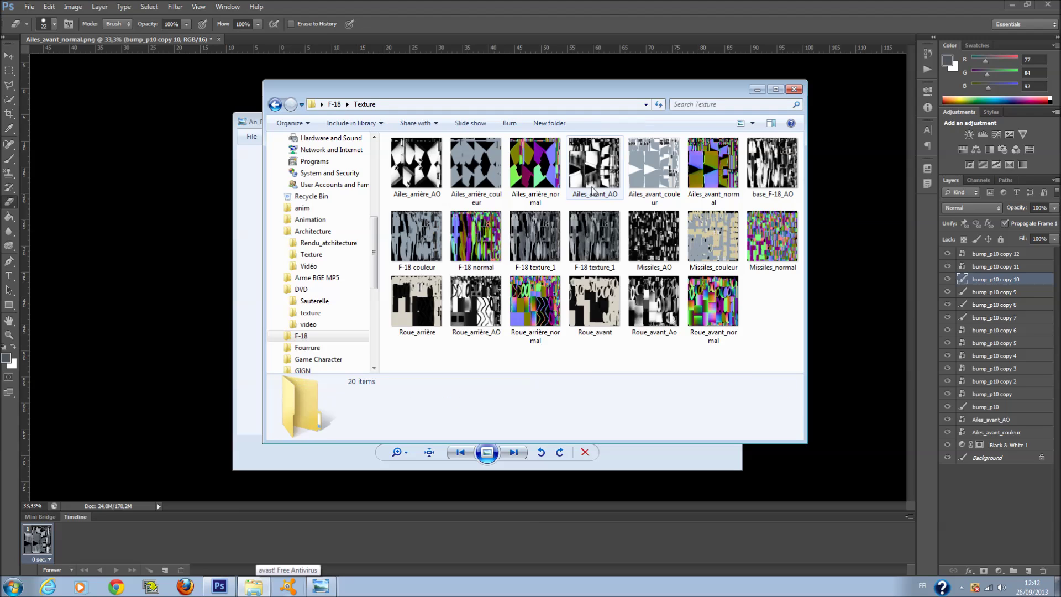
click(275, 104)
double_click(662, 175)
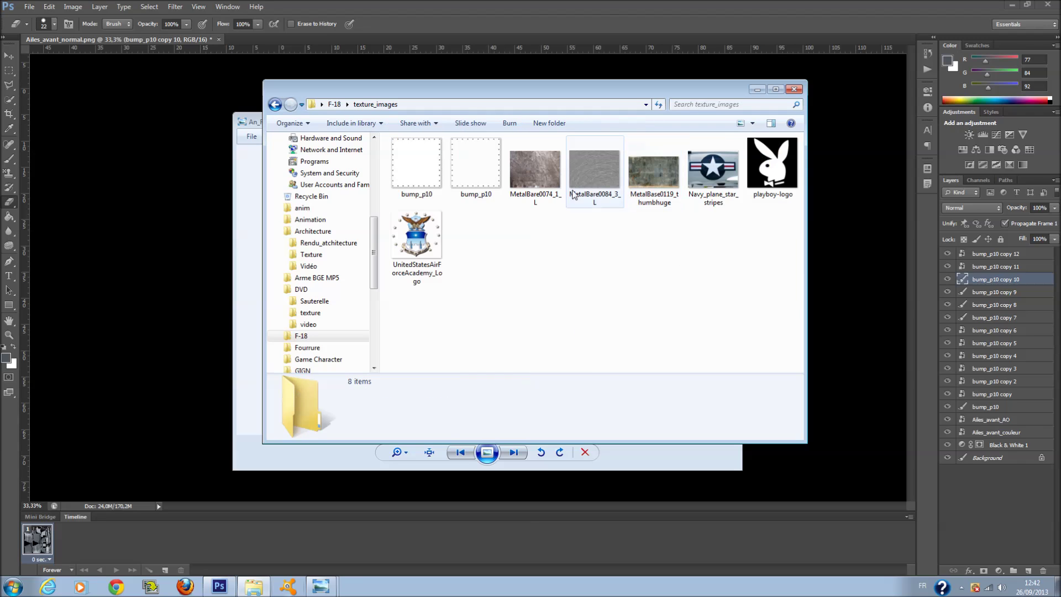
Place MetalBare0074_1_L from the texture_images folder in the document and stretch it to cover the whole wing texture.
click(534, 188)
click(199, 309)
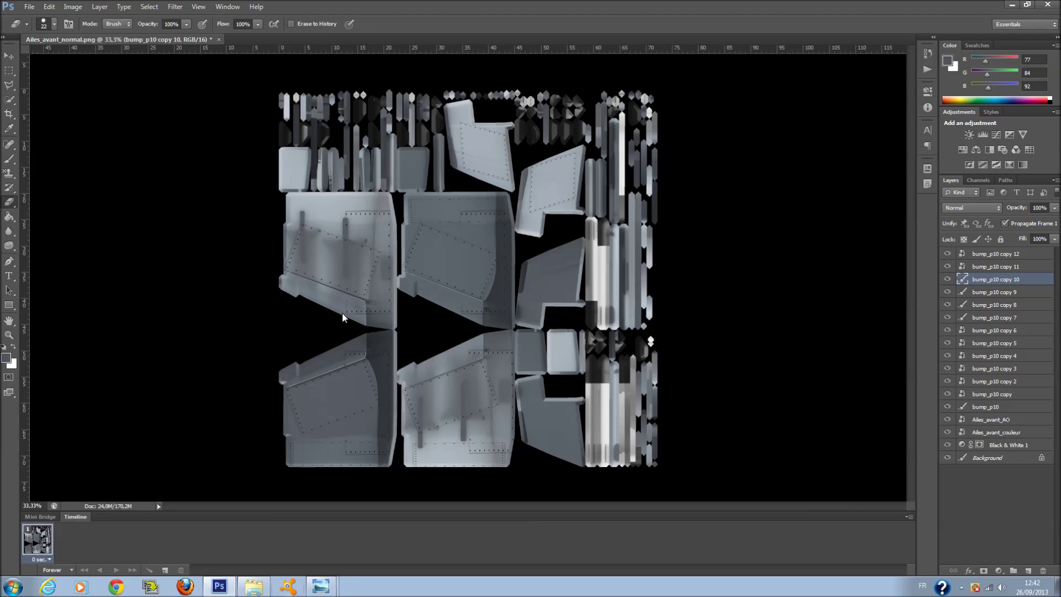
drag(470, 349, 470, 504)
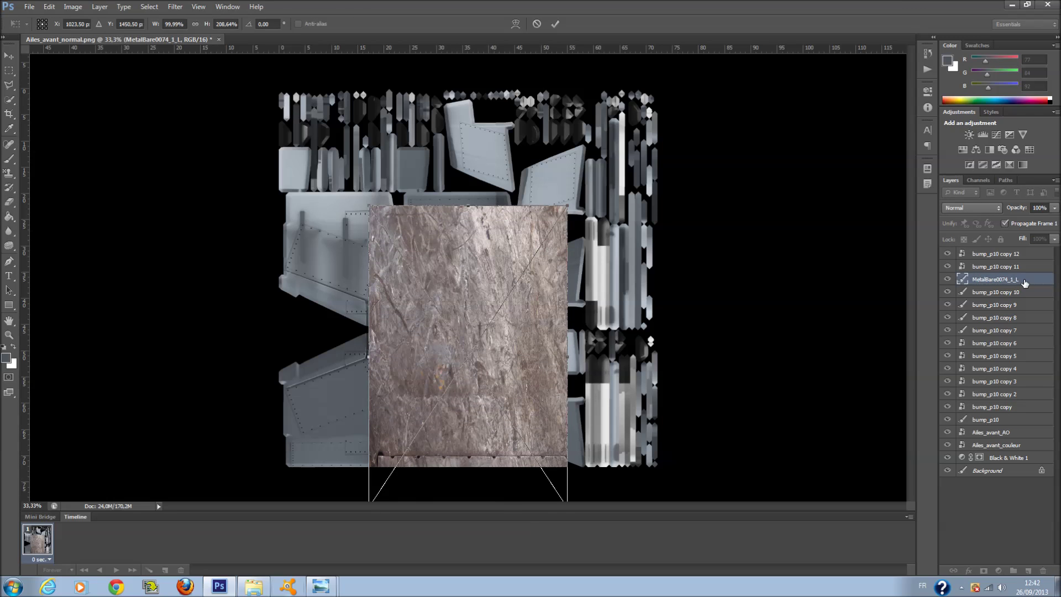
drag(366, 357, 270, 356)
drag(567, 356, 675, 354)
drag(473, 206, 479, 74)
drag(470, 183, 480, 236)
drag(487, 127, 488, 88)
key(Return)
Move the MetalBare0074_1_L layer to the top of the stack, set it to Multiply and lower its Fill to 16%.
drag(1010, 279, 987, 230)
click(968, 208)
click(965, 235)
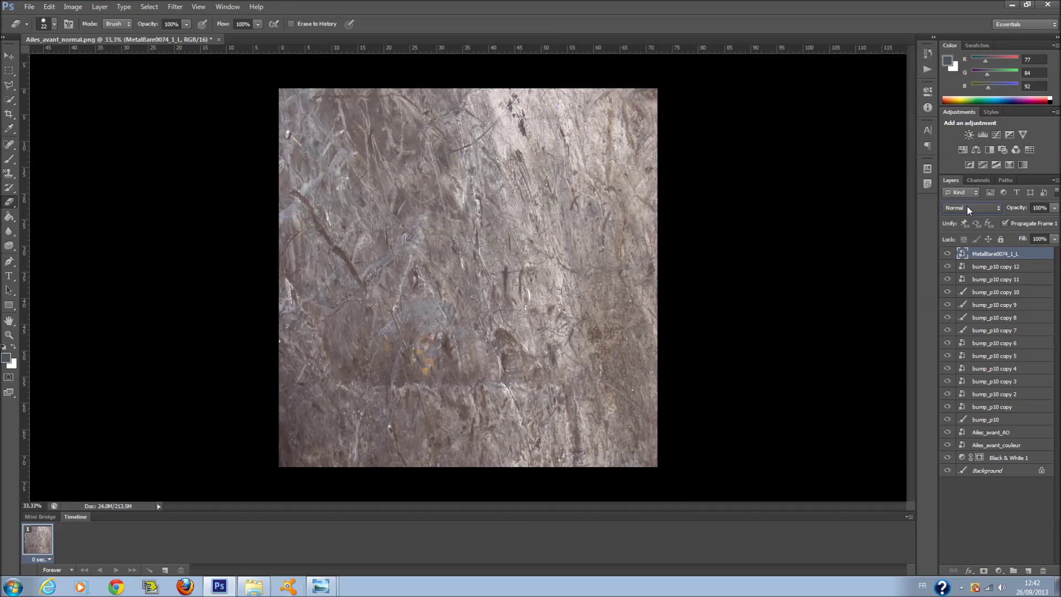
scroll(967, 206, up, 2)
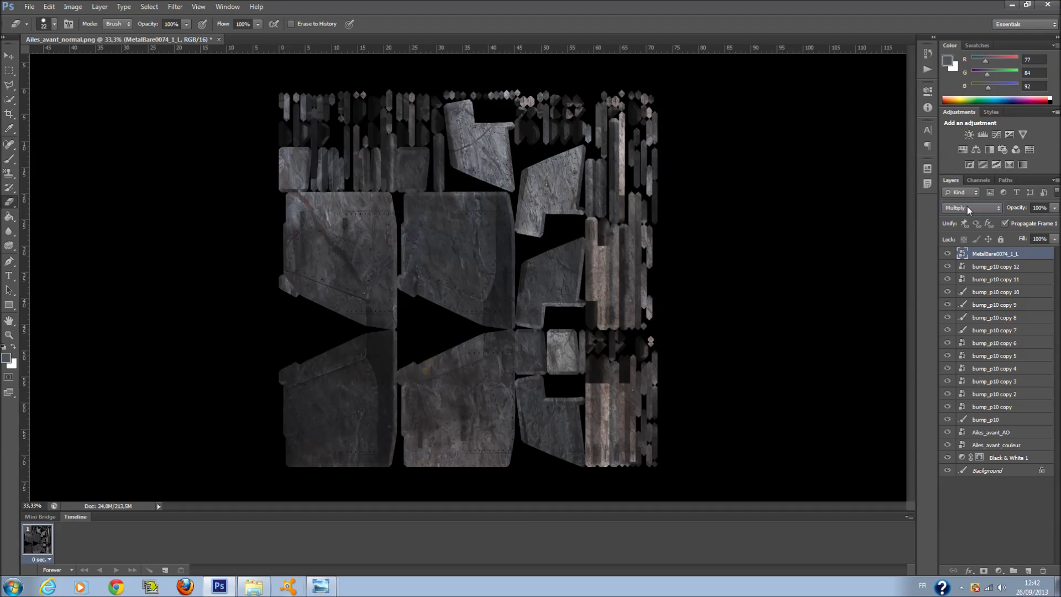
click(1055, 239)
drag(1007, 251, 1004, 251)
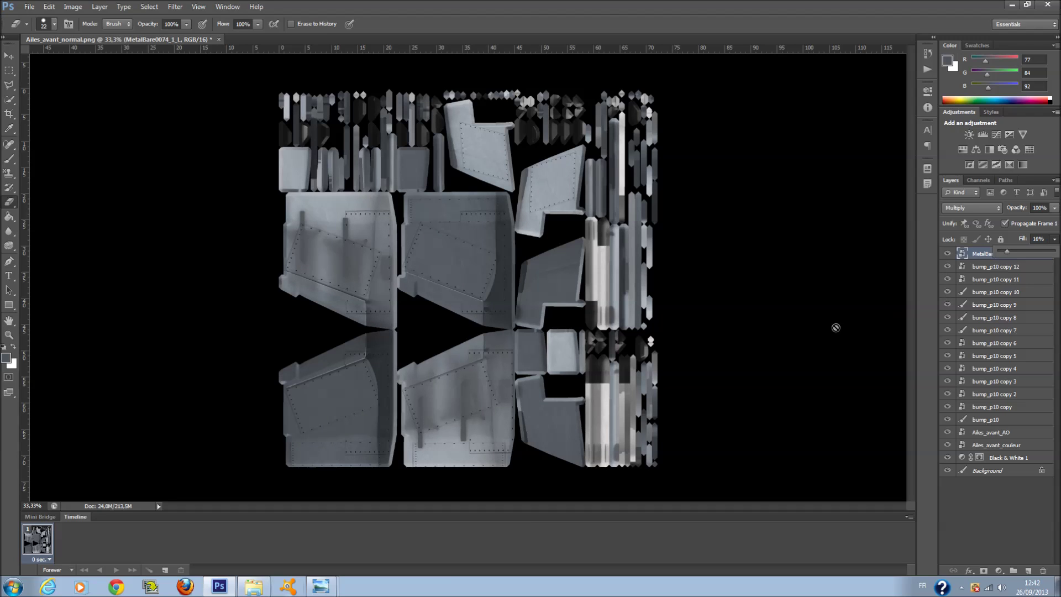
Place MetalBare0084_3_L from the texture_images folder over the upper-left part of the texture, scaled to about 225% wide and 232% high.
click(254, 587)
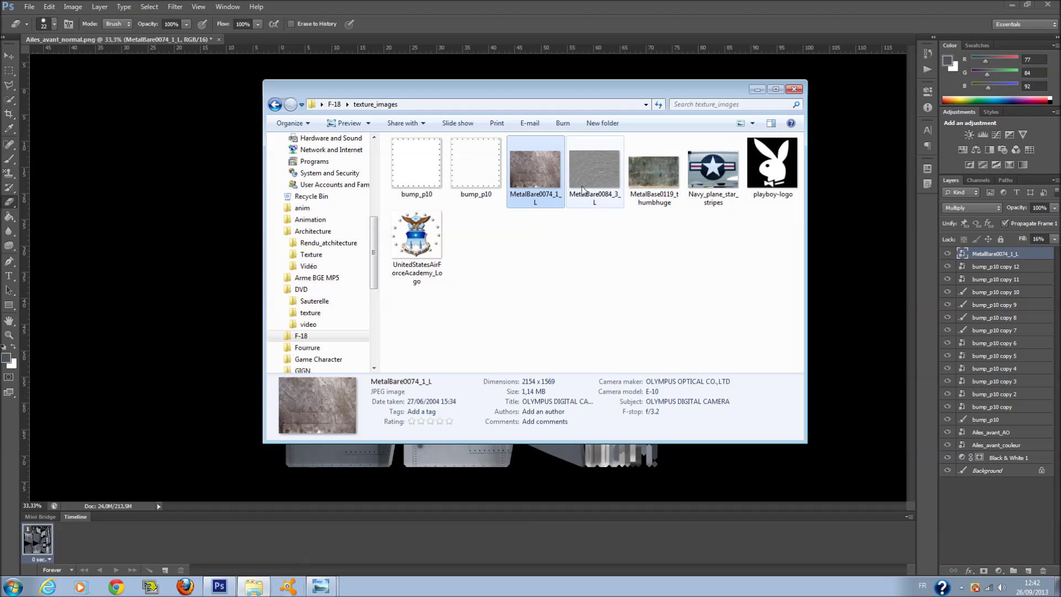
click(154, 363)
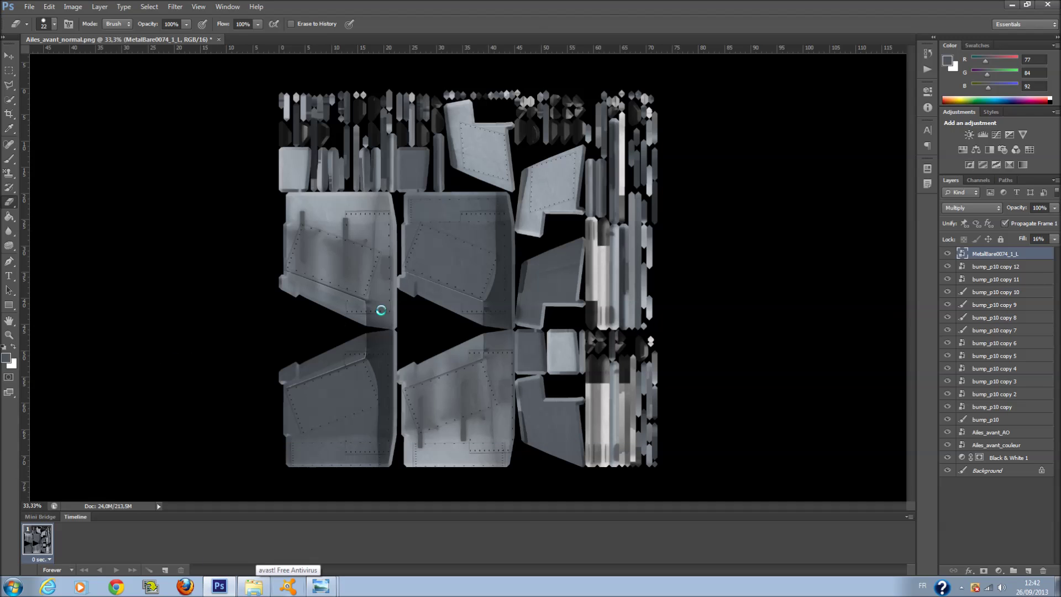
drag(469, 280, 500, 279)
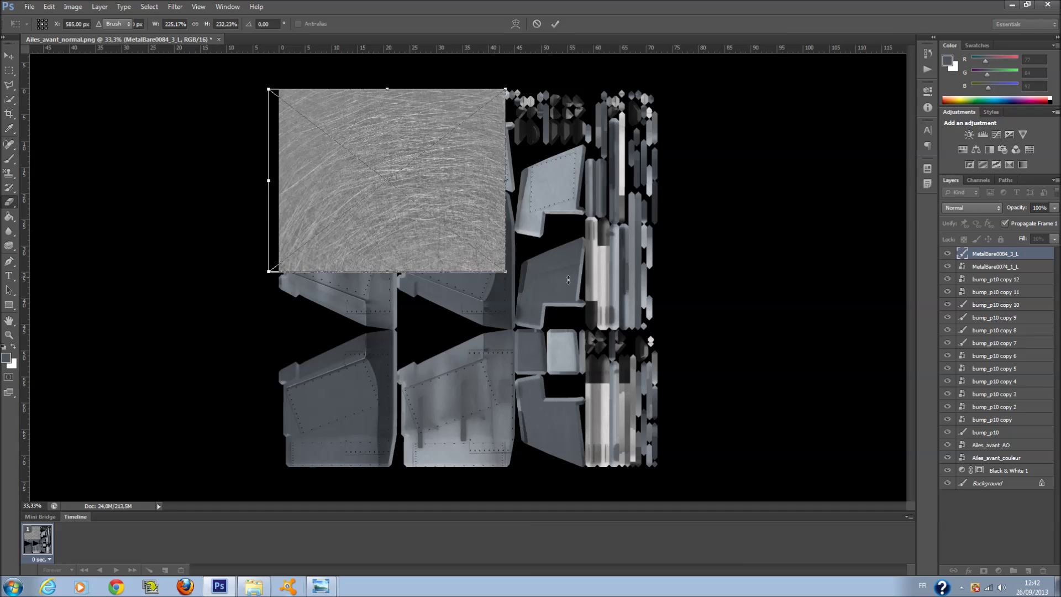
key(Return)
Duplicate MetalBare0084_3_L, place the copy directly below the original and stretch it down to the texture's lower edge.
right_click(1017, 253)
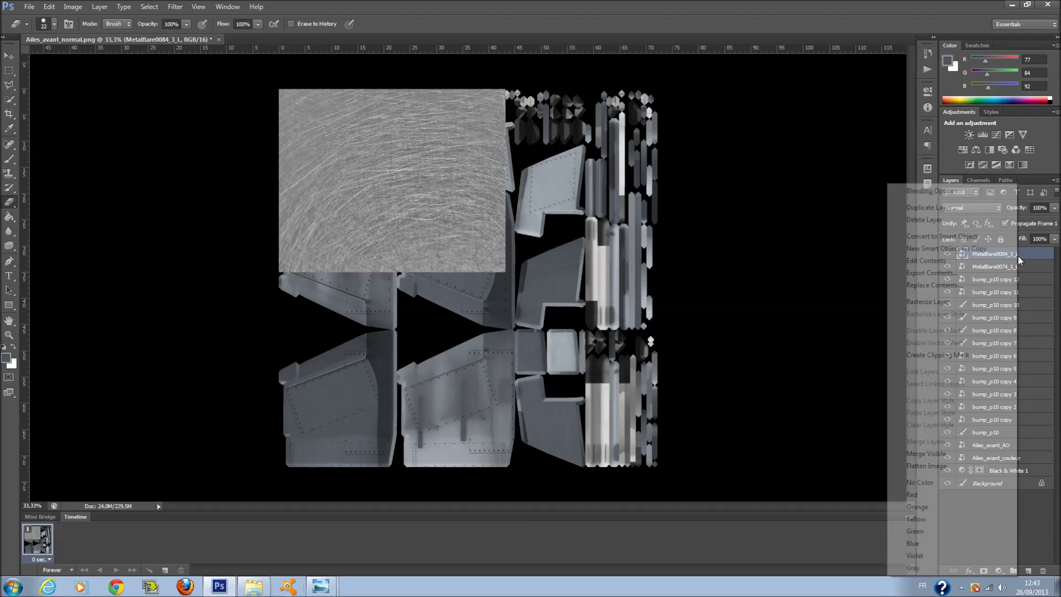
click(957, 207)
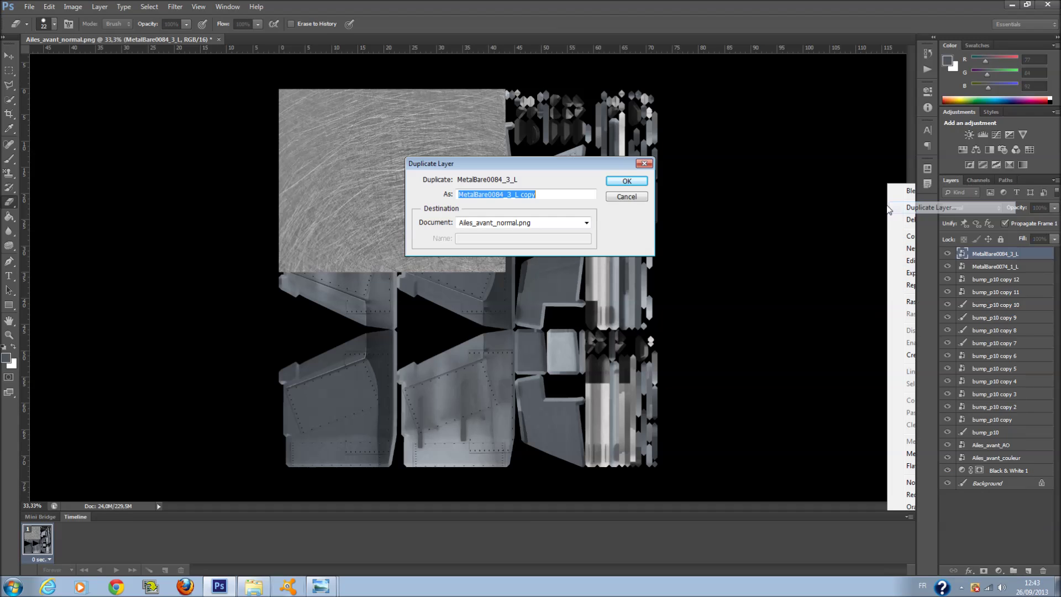
click(626, 179)
key(ctrl+t)
drag(447, 158, 454, 336)
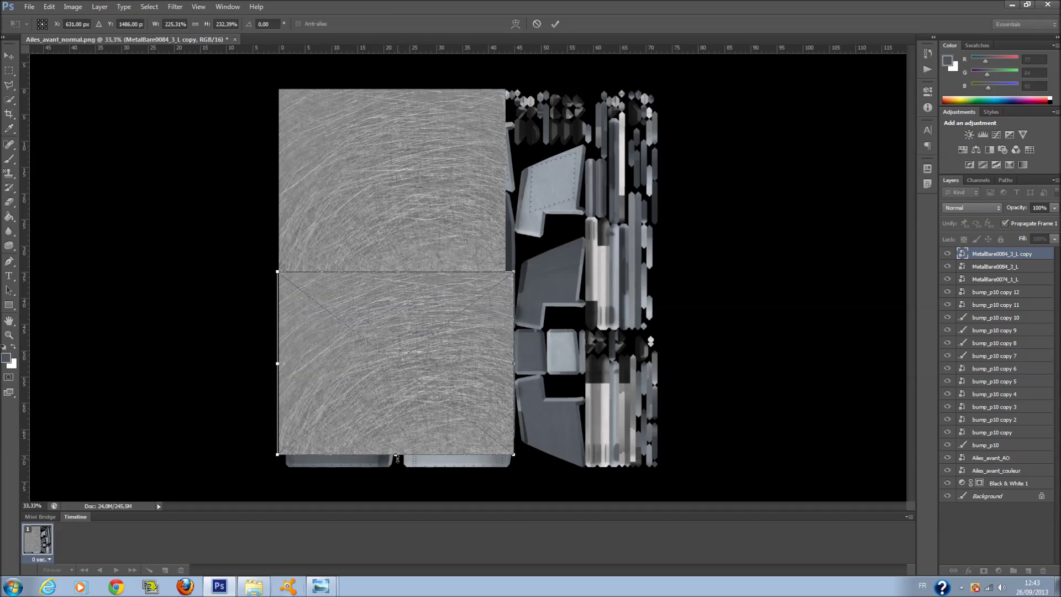
drag(395, 453, 396, 472)
key(Return)
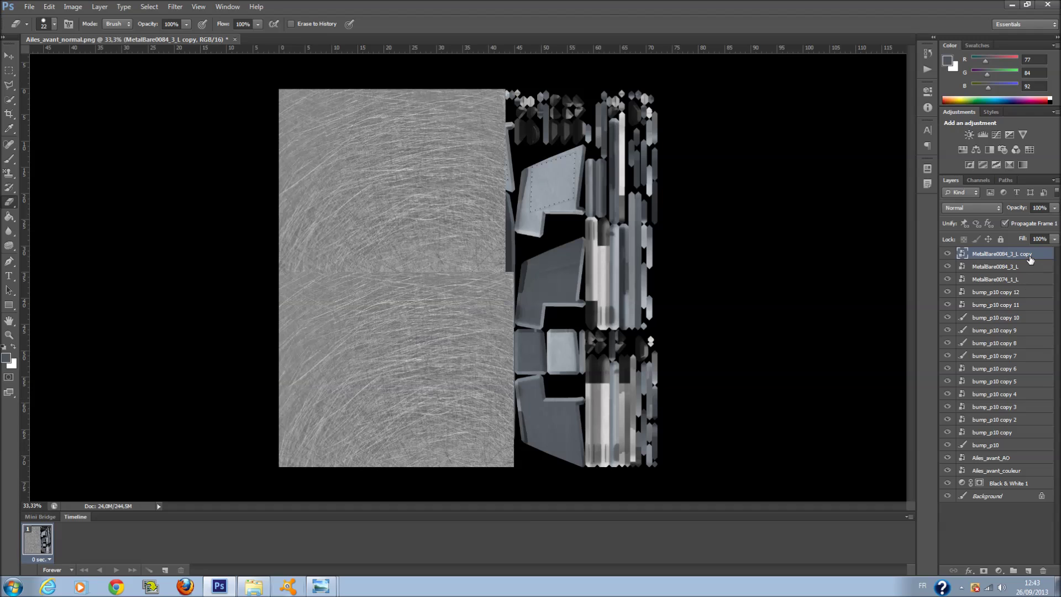
Duplicate MetalBare0084_3_L copy and move the new copy over the upper-right part of the texture.
right_click(1030, 258)
click(962, 209)
click(620, 181)
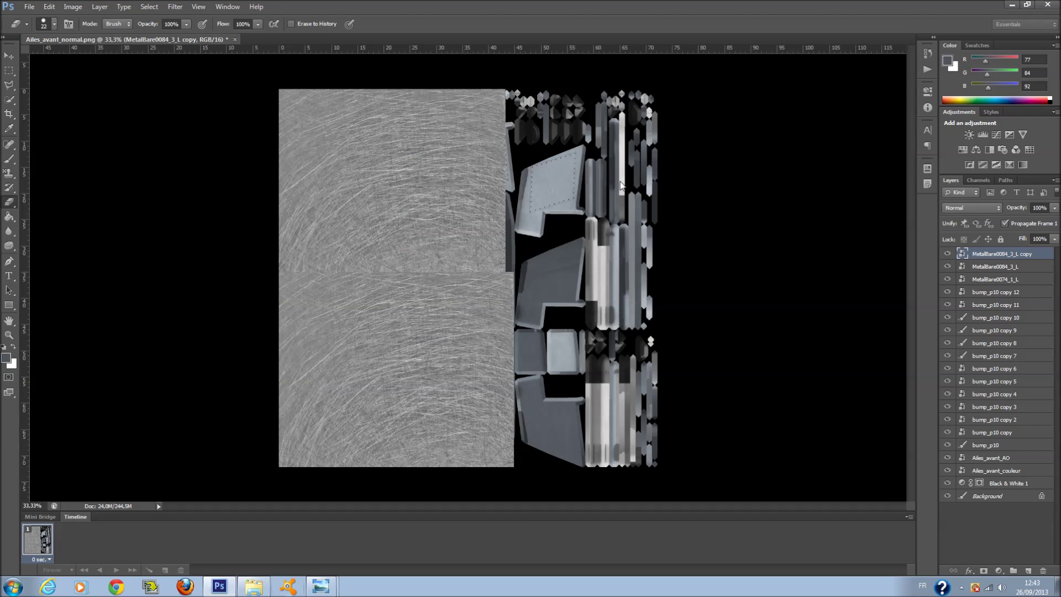
key(ctrl+t)
drag(446, 326, 682, 143)
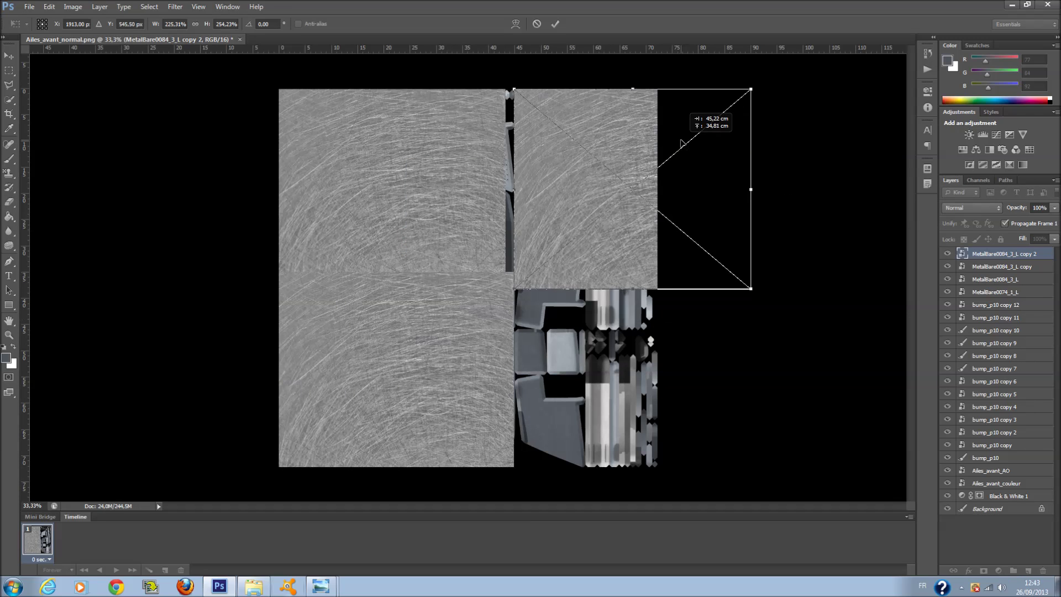
key(Return)
Duplicate MetalBare0084_3_L copy 2 and move the new copy over the lower-right part of the texture.
right_click(993, 252)
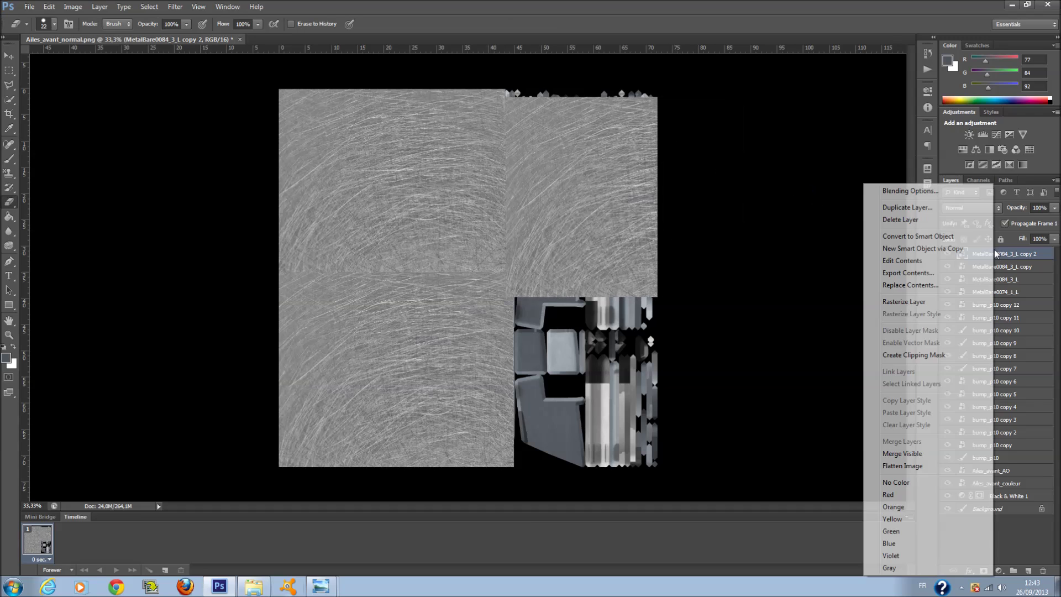
click(944, 207)
click(643, 183)
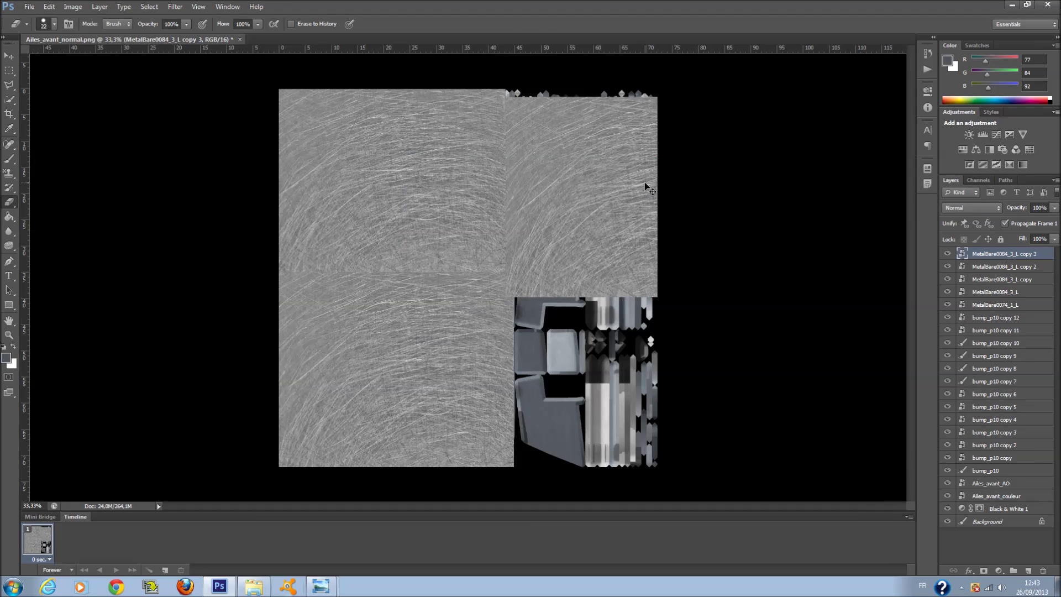
key(ctrl+t)
mouse_move(646, 184)
mouse_down()
mouse_move(632, 270)
mouse_move(638, 355)
mouse_move(614, 325)
mouse_up()
key(Return)
Shift MetalBare0084_3_L copy 2 up so it covers the gap along the texture's upper edge.
click(977, 268)
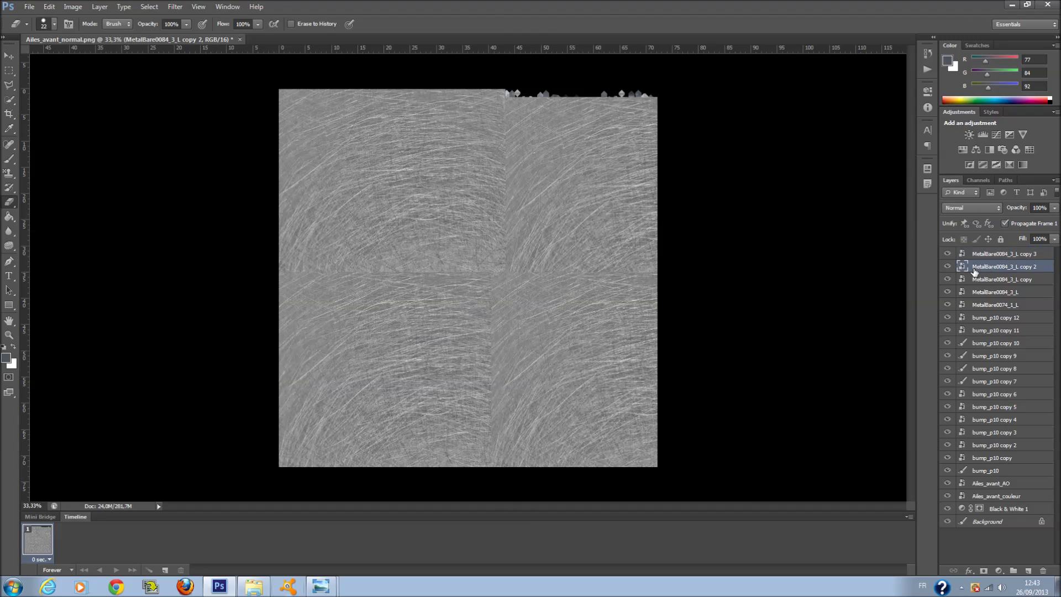
key(ctrl+t)
drag(615, 224, 615, 215)
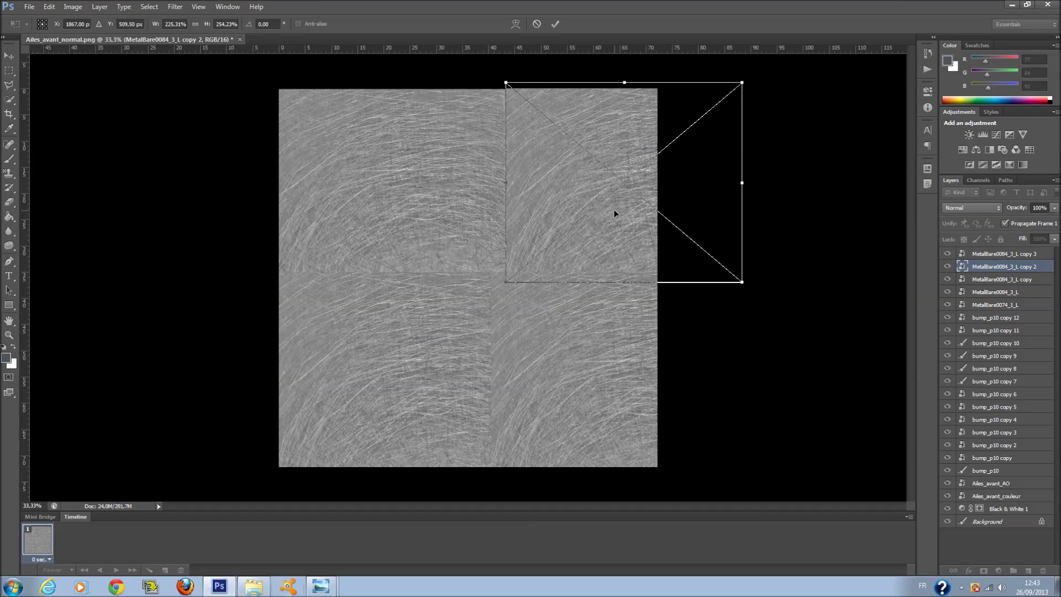
key(Return)
Set the blend mode of MetalBare0084_3_L copy 2 and MetalBare0084_3_L copy to Overlay.
click(975, 206)
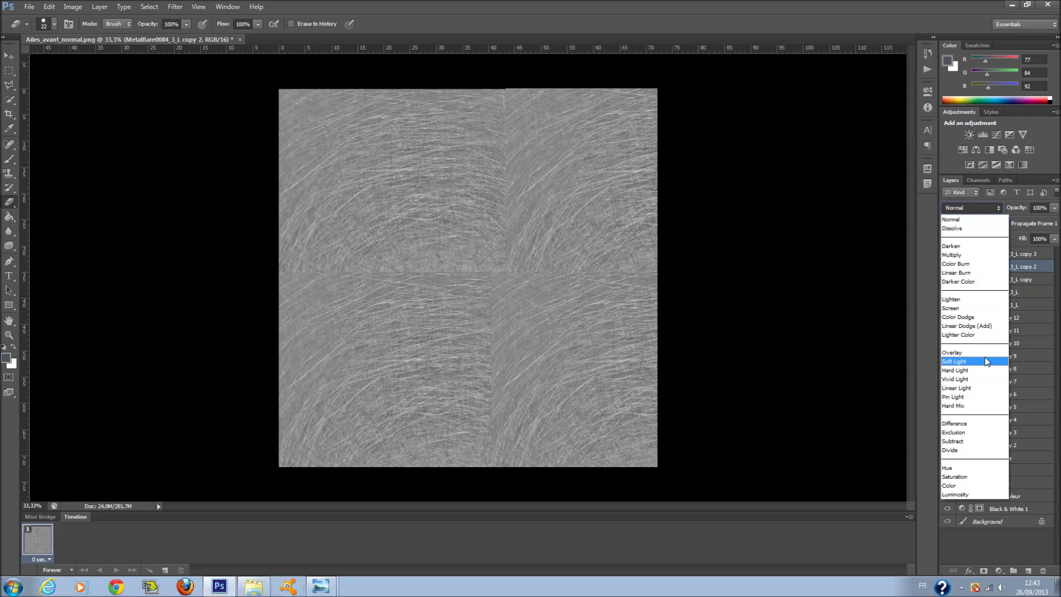
click(983, 350)
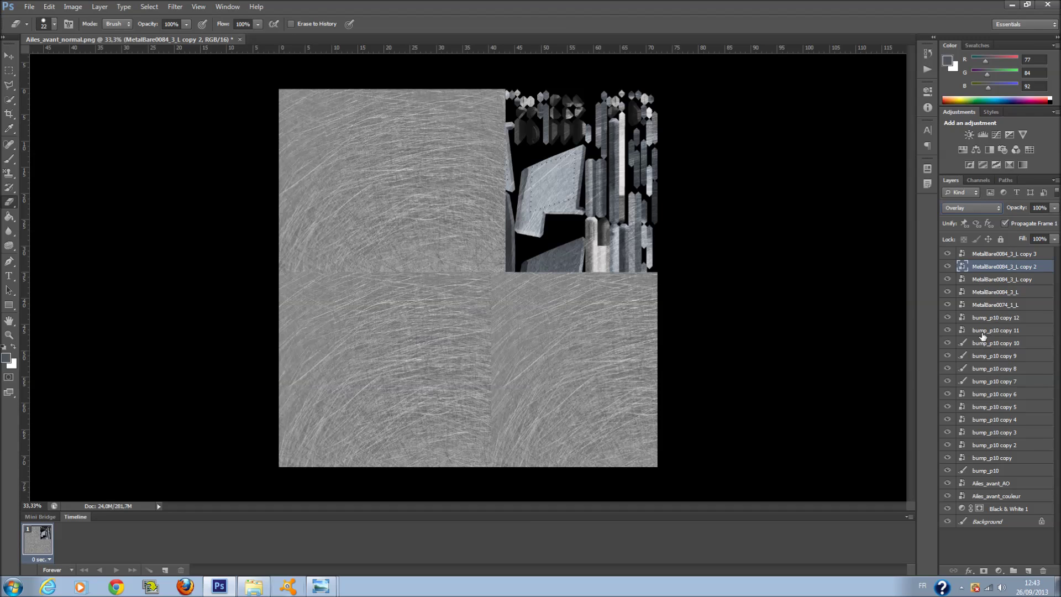
click(987, 280)
click(986, 208)
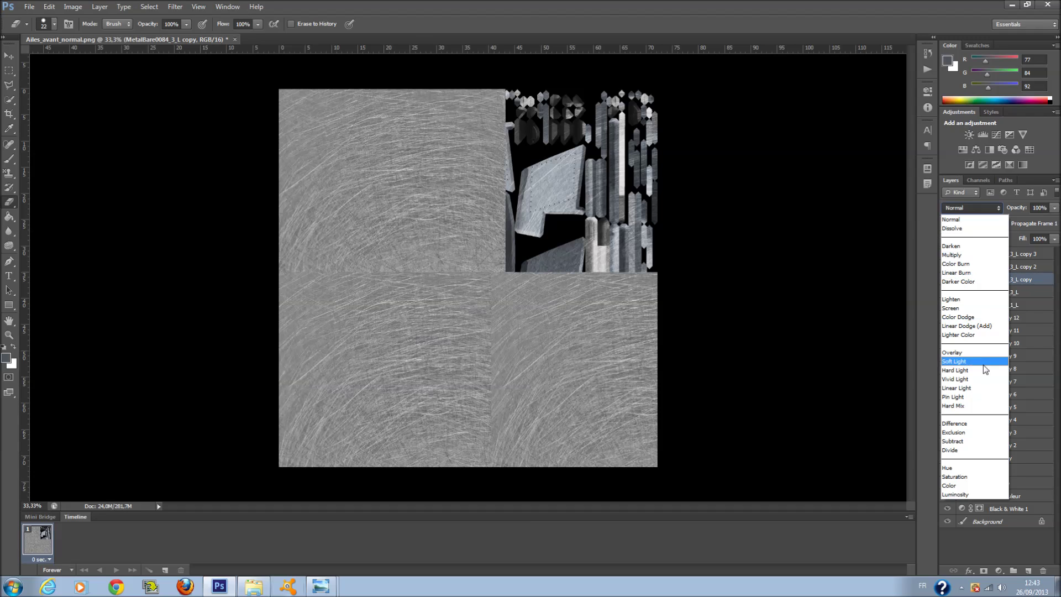
click(983, 352)
Set the blend mode of MetalBare0084_3_L copy 3 and the original MetalBare0084_3_L layer to Overlay.
click(990, 266)
click(985, 208)
click(1038, 259)
click(1038, 254)
click(985, 208)
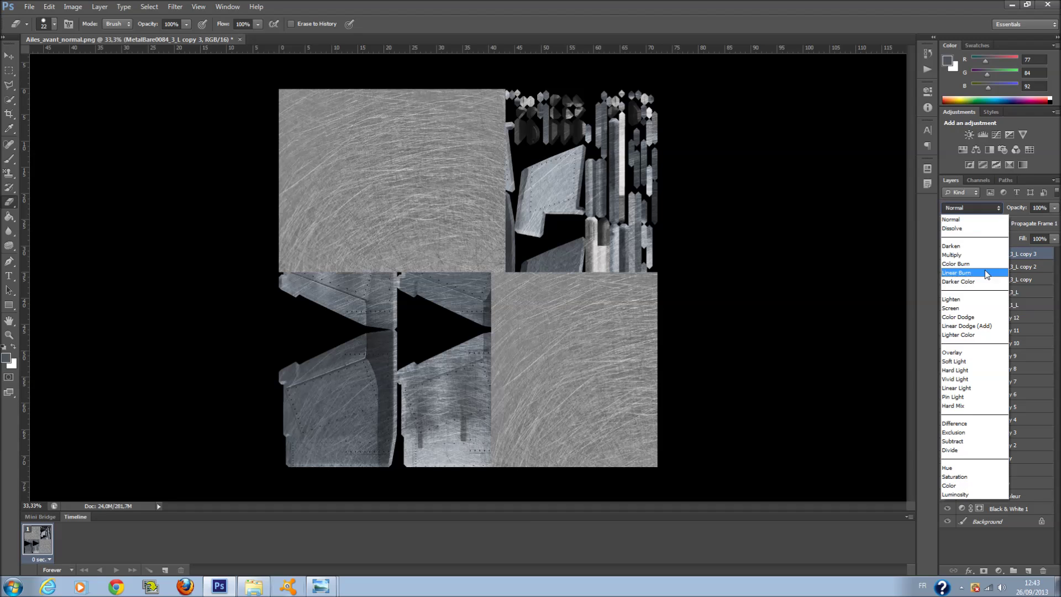
click(984, 352)
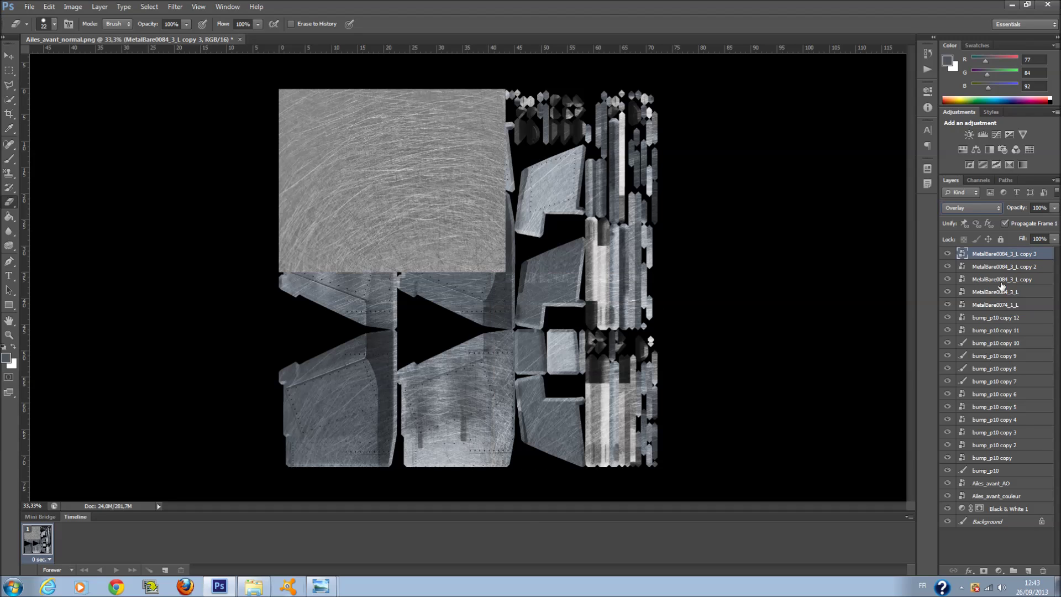
click(1002, 280)
click(989, 293)
click(985, 209)
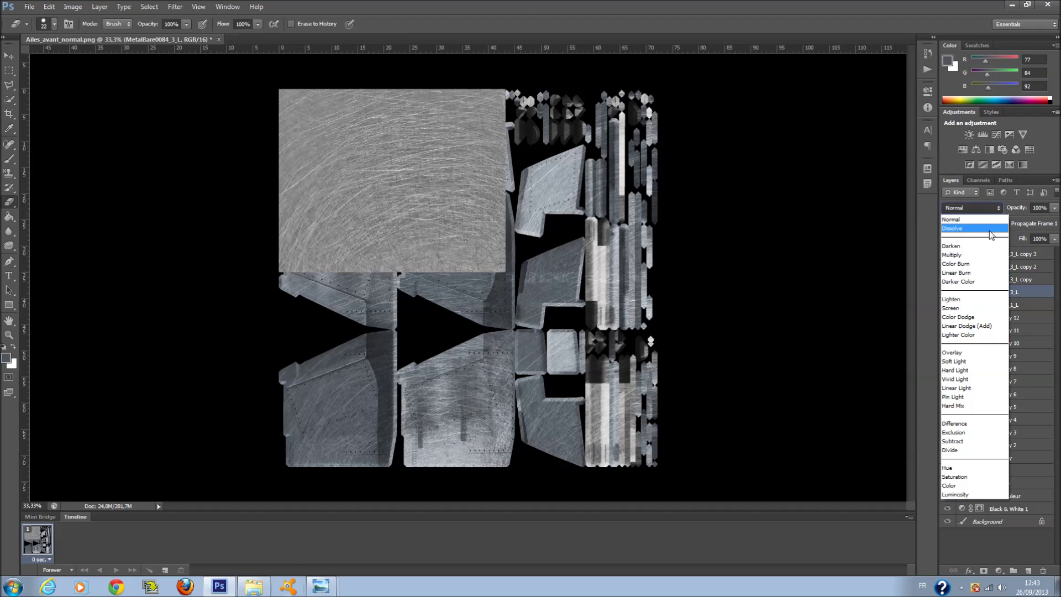
click(991, 354)
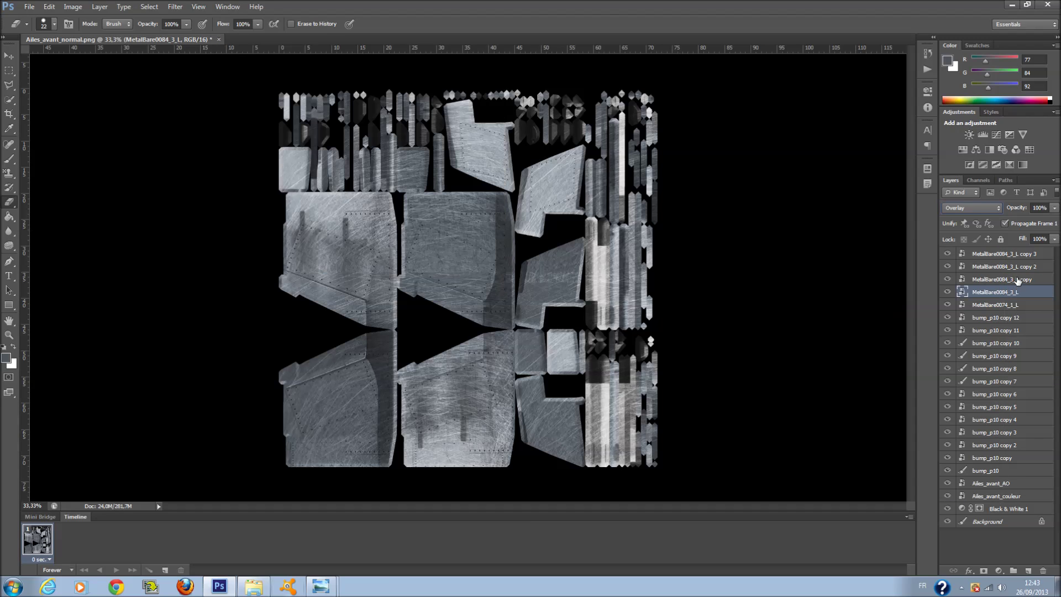
Lower the Fill of MetalBare0084_3_L to 15% and of MetalBare0084_3_L copy to 19%.
click(1054, 238)
click(1007, 253)
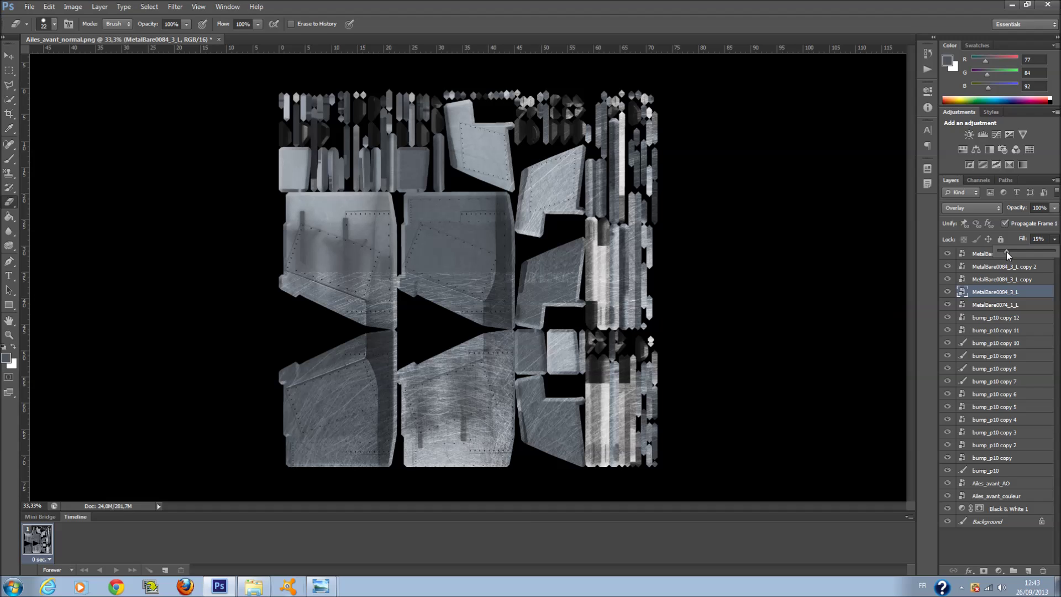
click(1003, 279)
click(1021, 291)
click(1008, 276)
click(1041, 240)
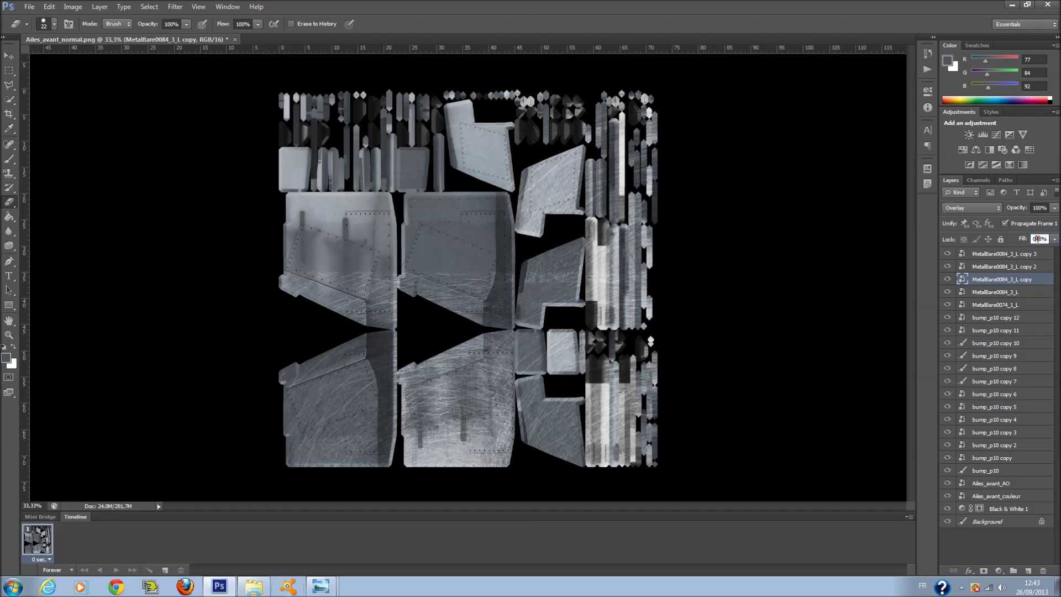
text(20)
key(Return)
click(1055, 240)
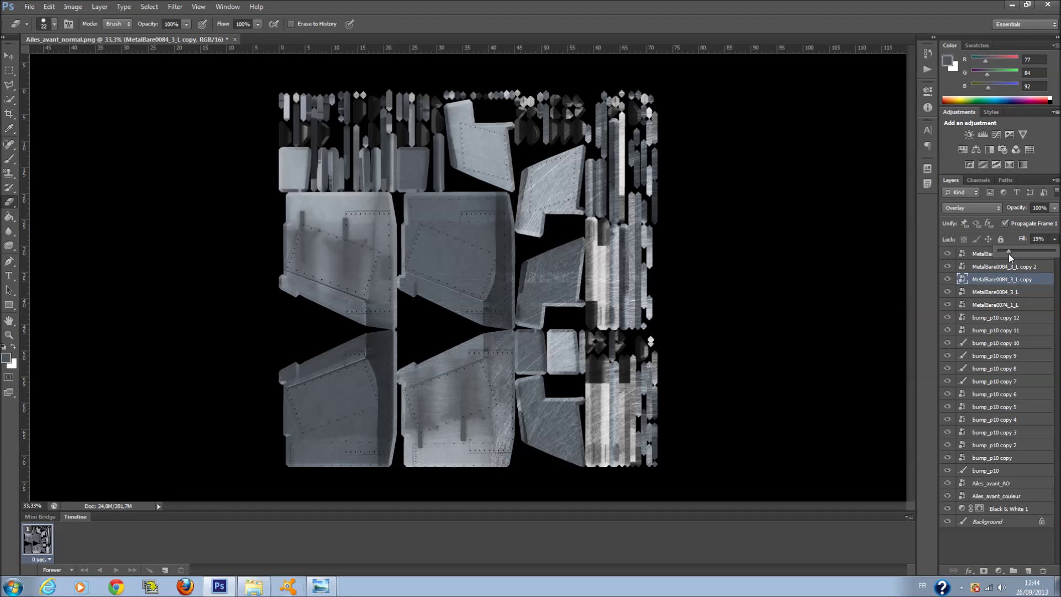
Lower the Fill of MetalBare0084_3_L copy 2, and set copy 3 to 14% Fill and rasterize it.
key(alt+bracketright)
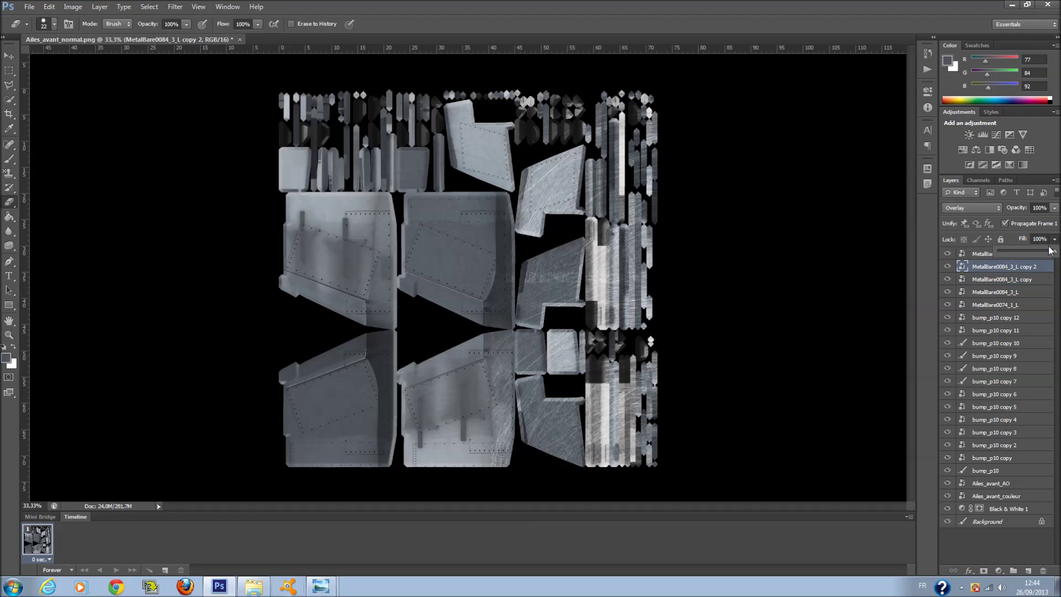
drag(1007, 254, 1010, 251)
key(alt+bracketright)
drag(1002, 253, 1008, 253)
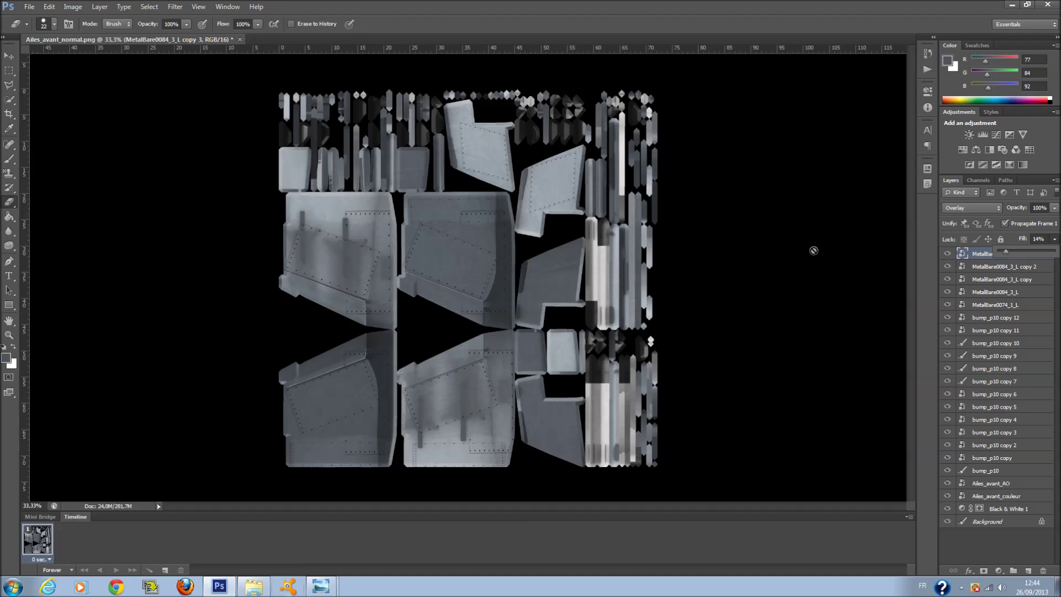
click(598, 169)
key(Return)
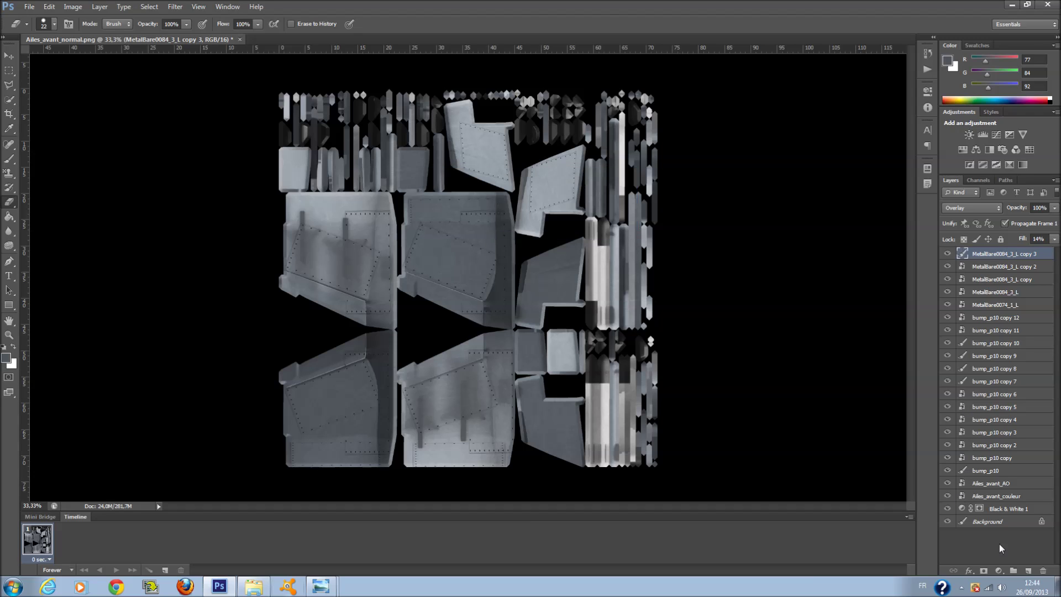
Place the Navy_plane_star_stripes image and scale it down to about 51% wide on the bottom edge of the lower light-grey wing panel.
key(ctrl+shift+alt+n)
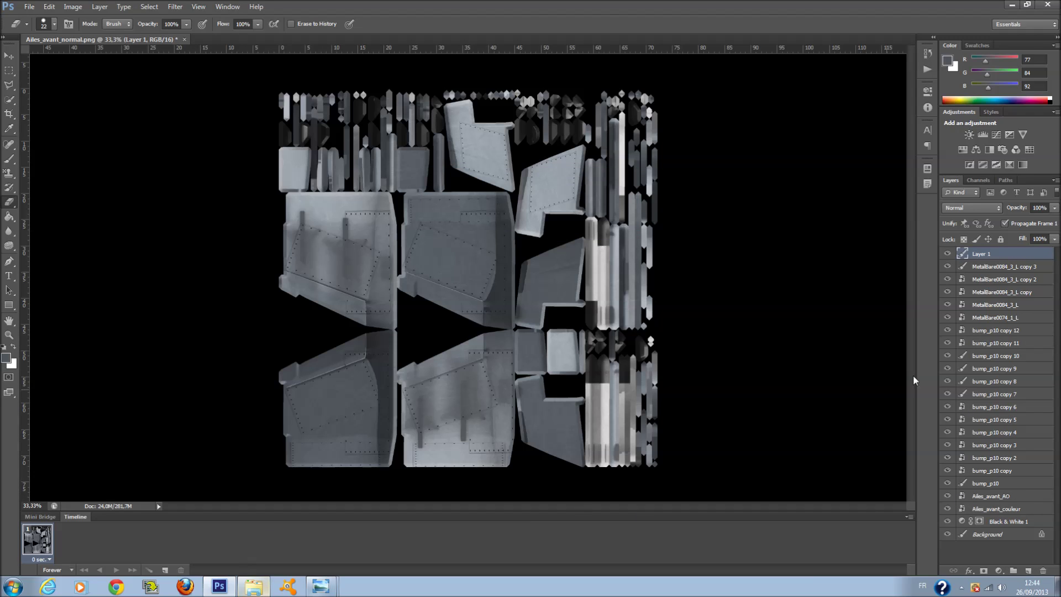
click(1043, 571)
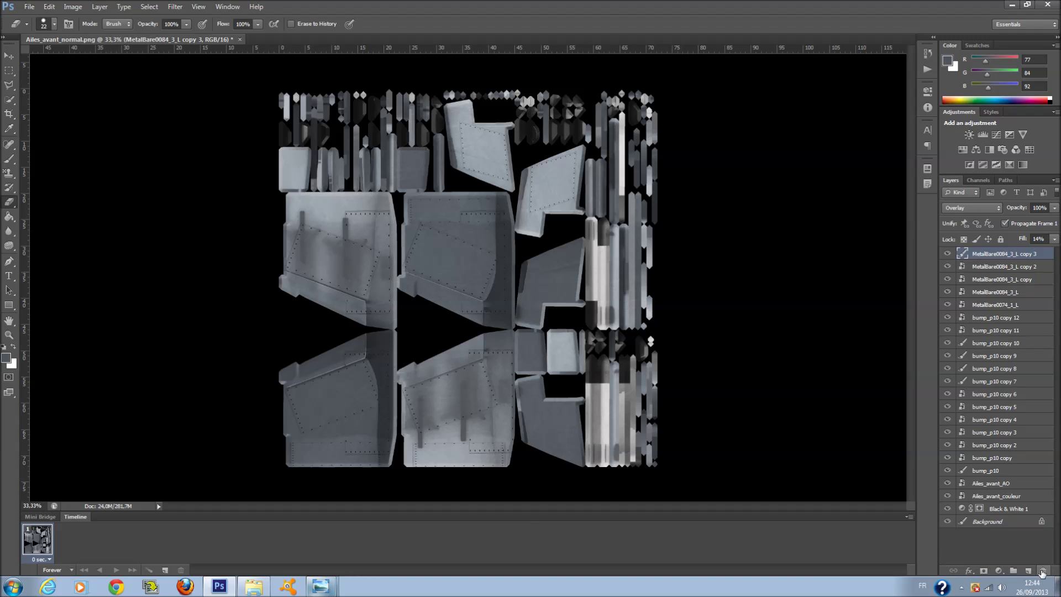
click(254, 587)
drag(713, 170, 243, 353)
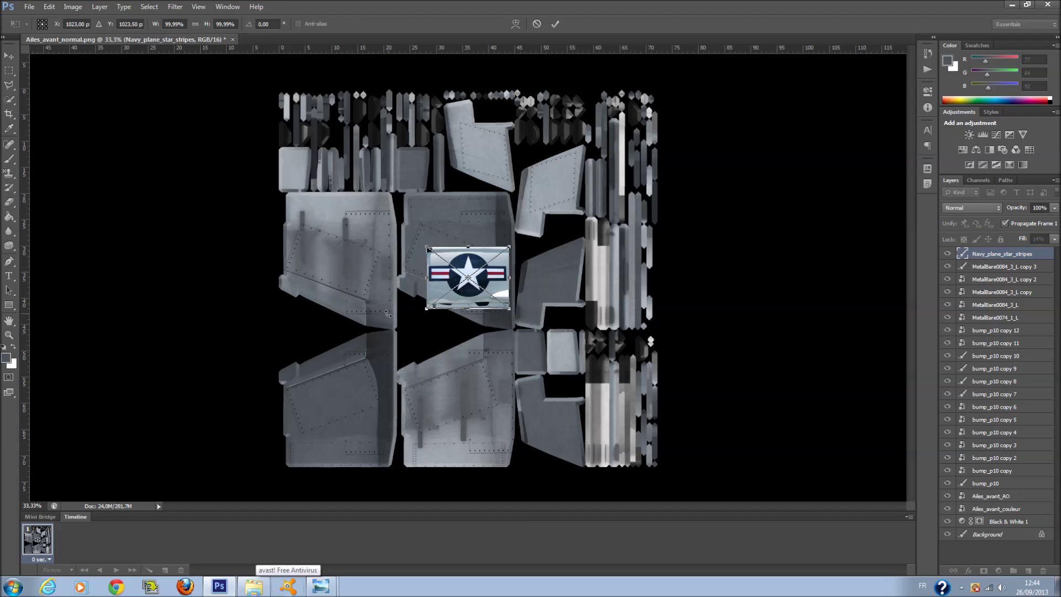
drag(467, 278, 487, 457)
drag(525, 427, 479, 462)
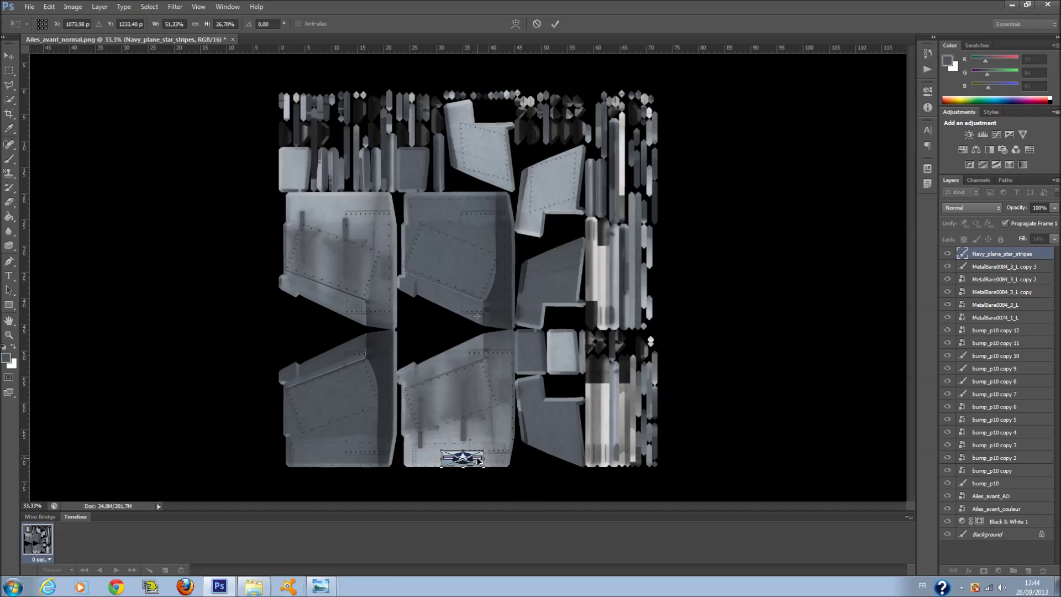
key(Return)
Rasterize the Navy_plane_star_stripes layer and remove the background around the insignia with the Magic Eraser.
key(e)
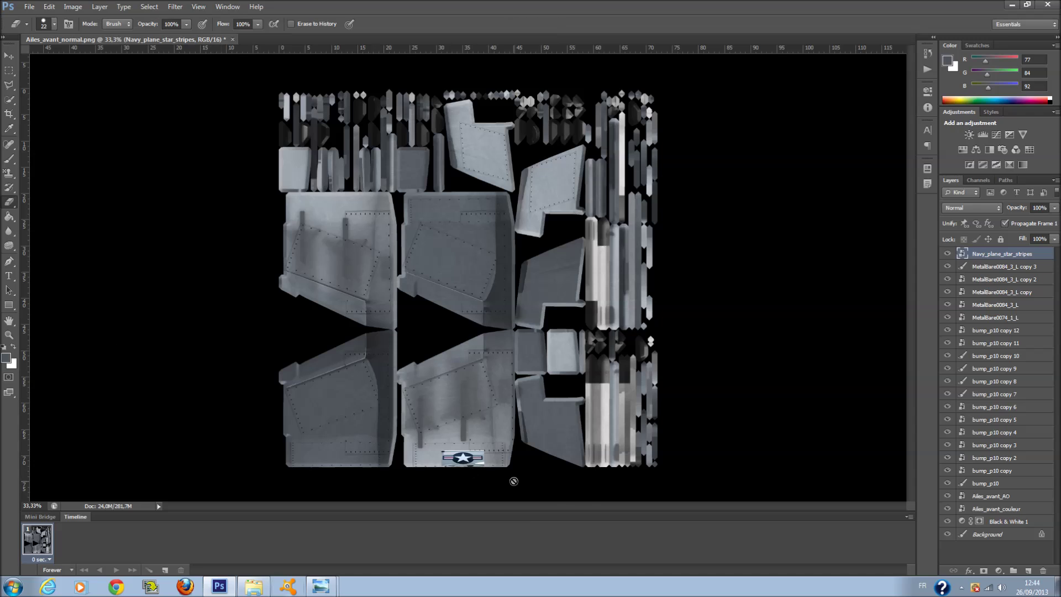
click(469, 462)
click(507, 223)
right_click(10, 202)
click(55, 223)
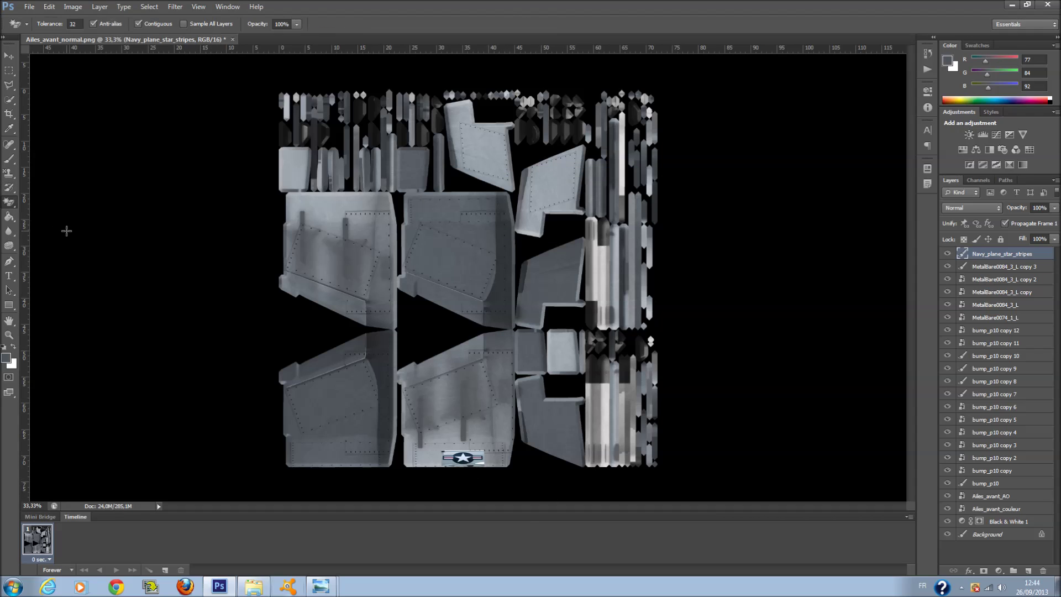
click(451, 464)
click(450, 452)
click(450, 452)
Set the Navy_plane_star_stripes layer to Multiply and lower its Fill to 53%.
scroll(976, 208, down, 1)
click(1055, 239)
drag(1053, 249, 1023, 249)
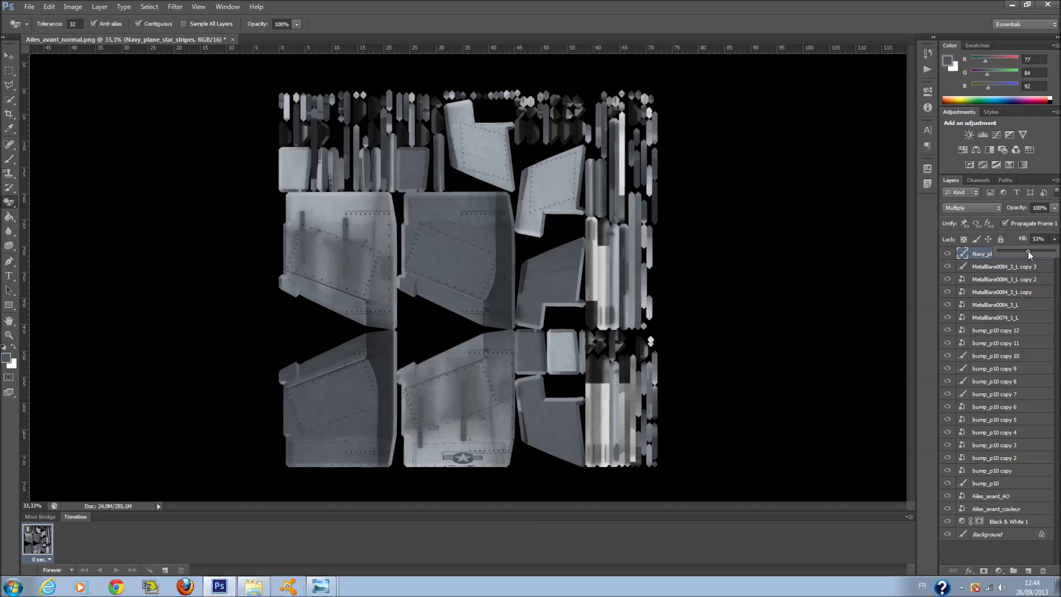
click(698, 317)
key(ctrl+t)
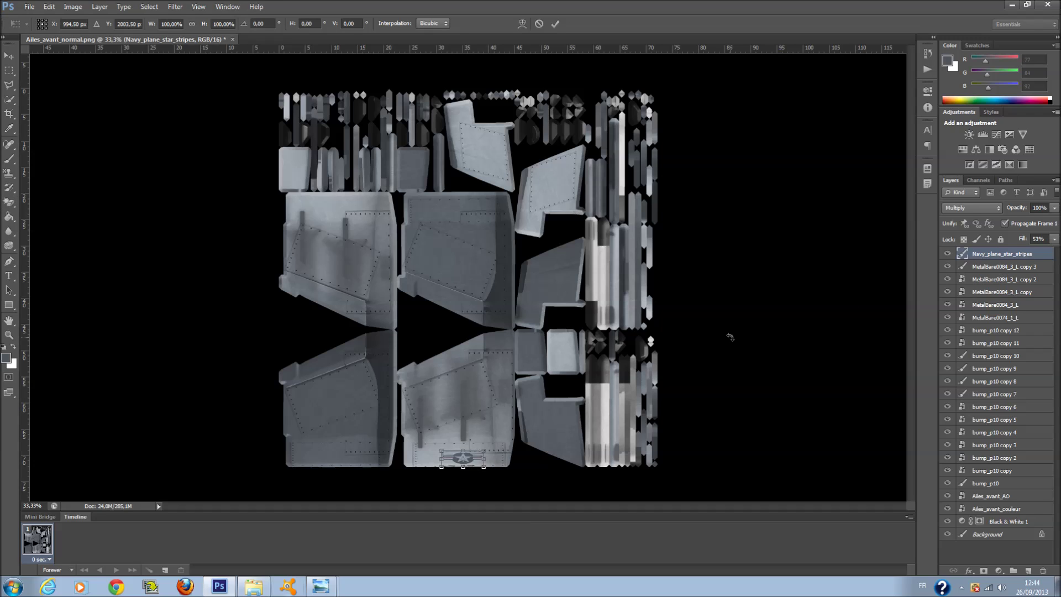
key(Return)
key(w)
key(Return)
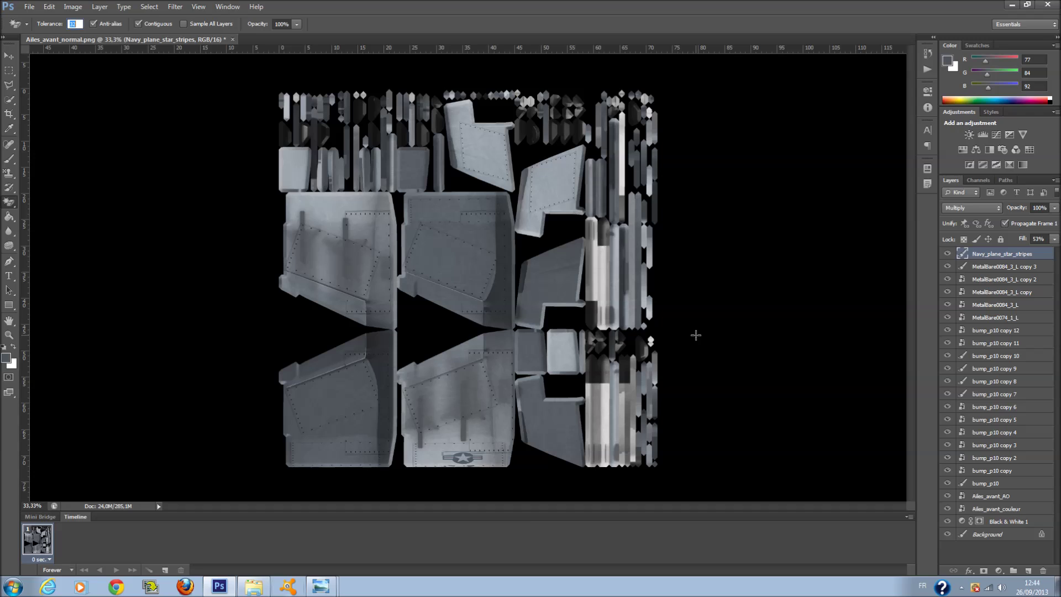
Duplicate the Navy_plane_star_stripes layer and move the copy horizontally onto the bottom edge of the neighbouring dark wing panel.
right_click(998, 256)
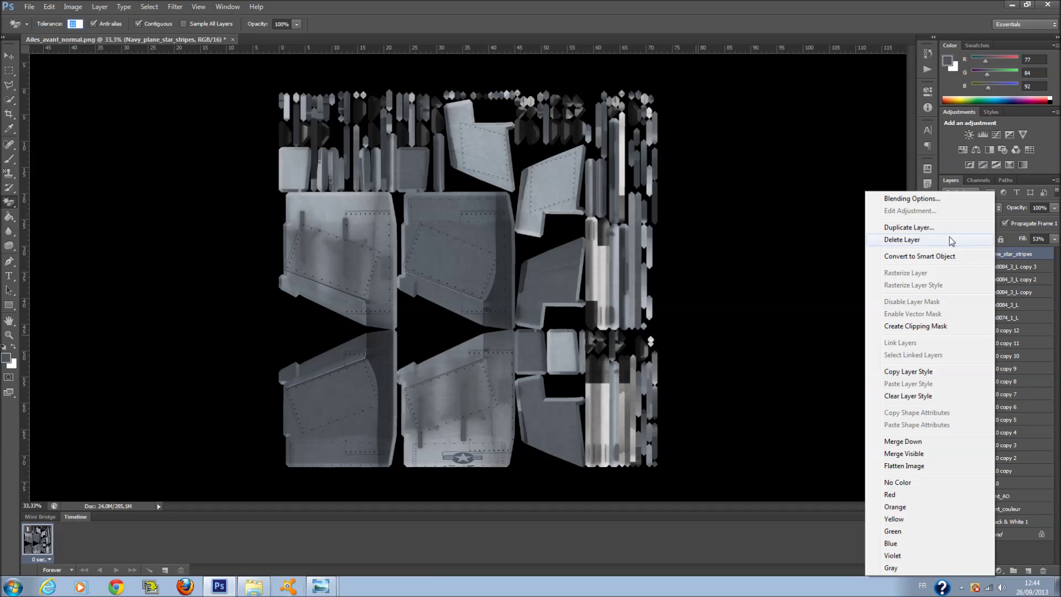
click(928, 227)
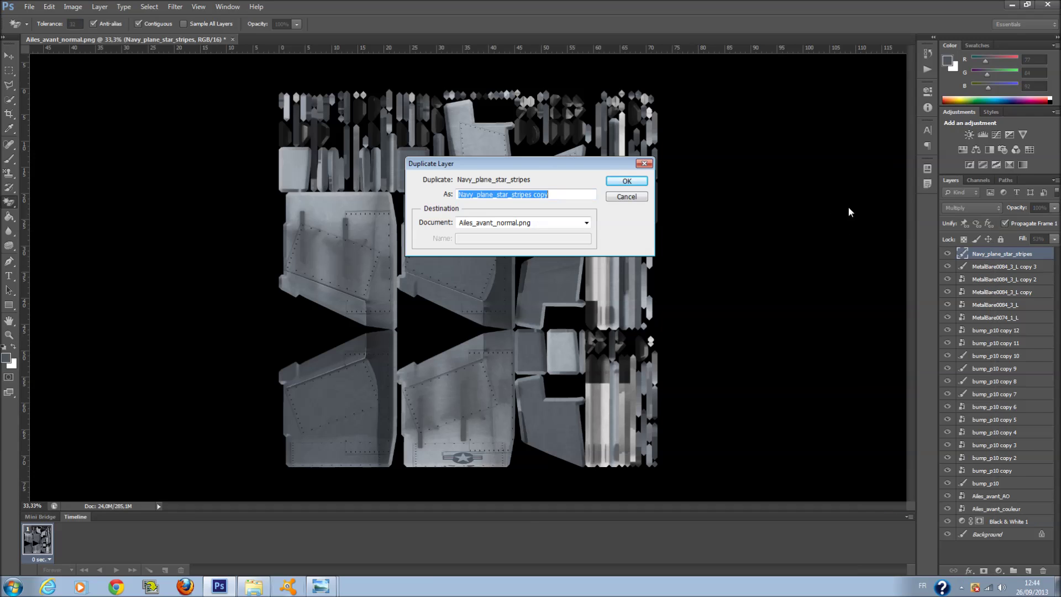
click(634, 180)
key(ctrl+t)
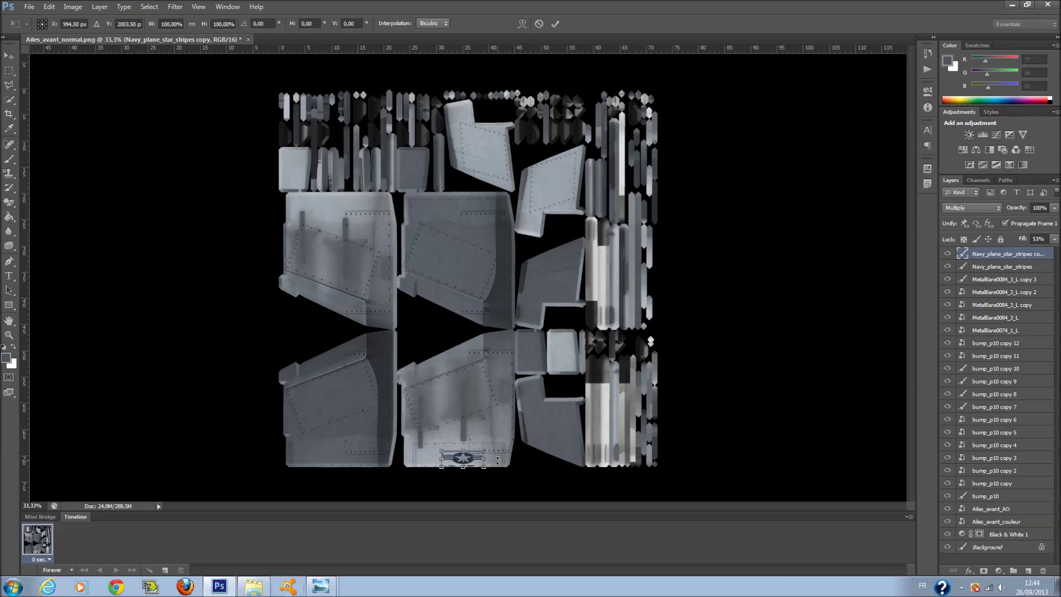
drag(477, 463, 357, 463)
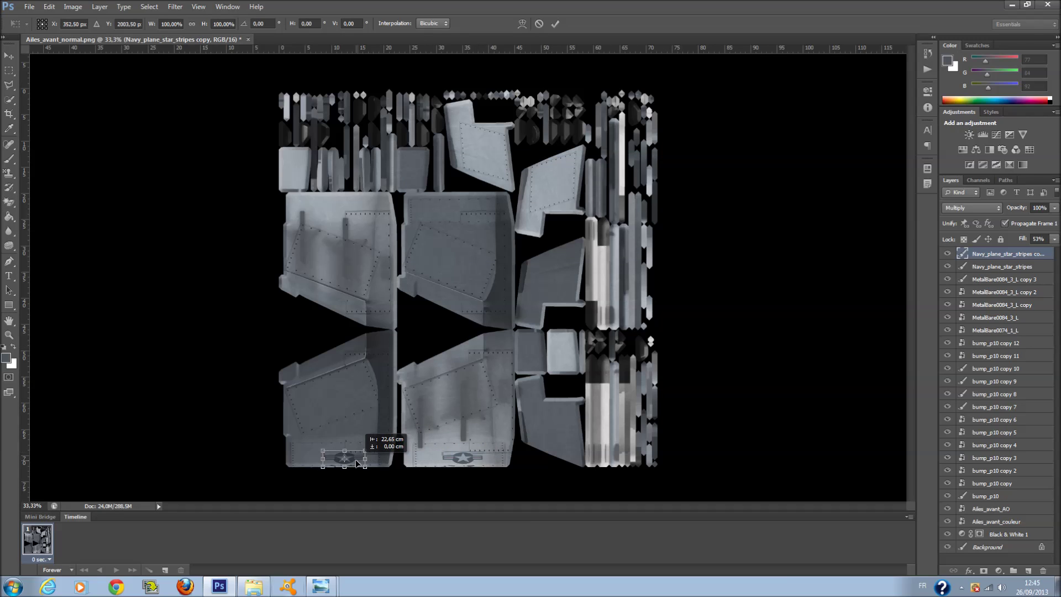
key(Return)
key(w)
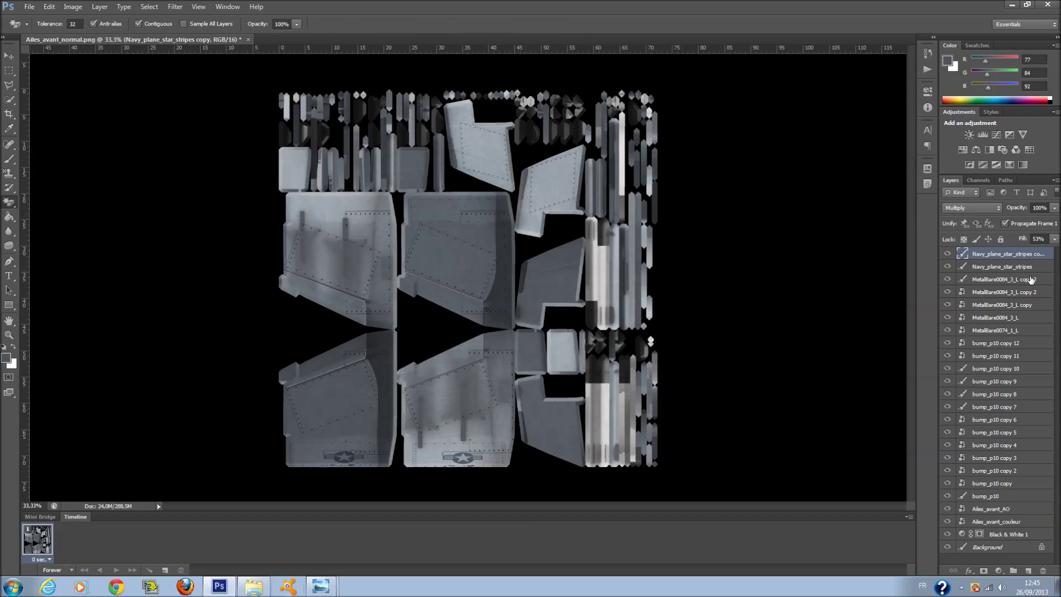
Move the original Navy_plane_star_stripes insignia onto the top edge of the upper dark wing panel.
click(1025, 267)
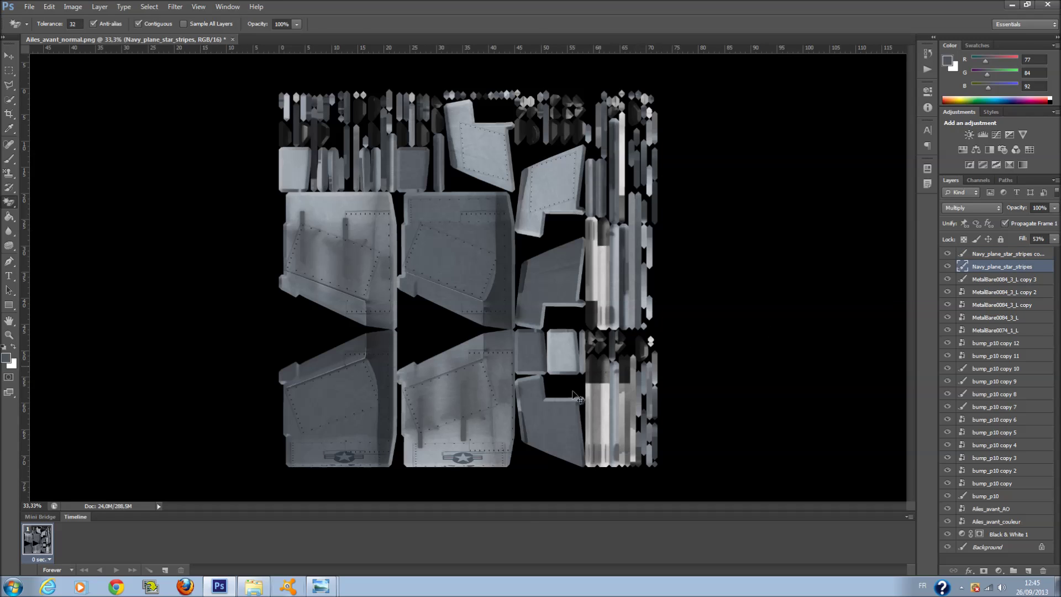
key(ctrl+t)
drag(463, 459, 449, 247)
drag(469, 466, 466, 210)
key(Return)
key(w)
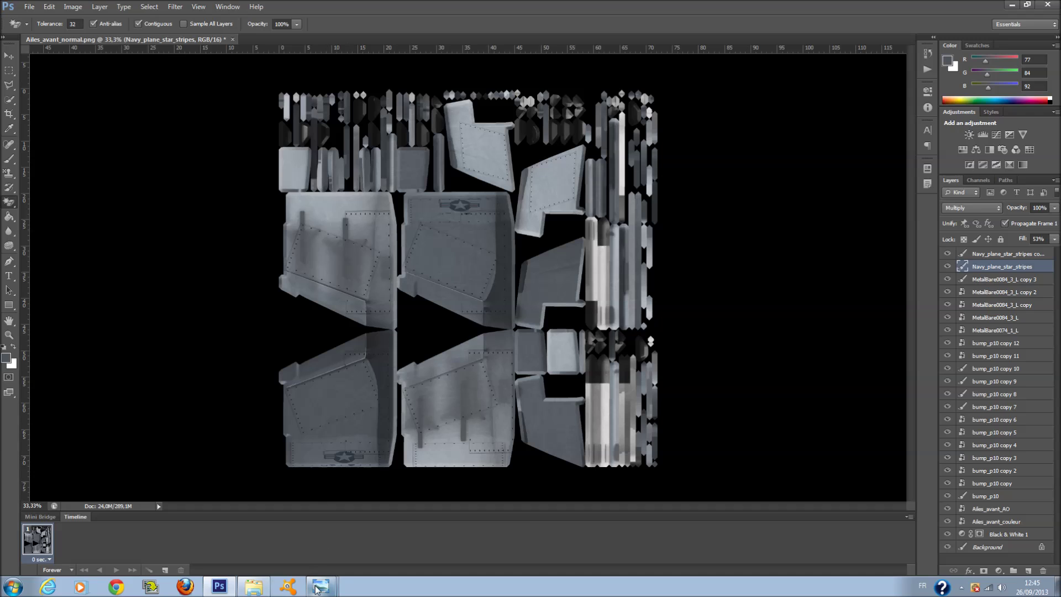
Place the MetalBase0119_thumbhuge image and move its layer to the top of the layer stack.
click(254, 586)
drag(648, 173, 244, 279)
key(Return)
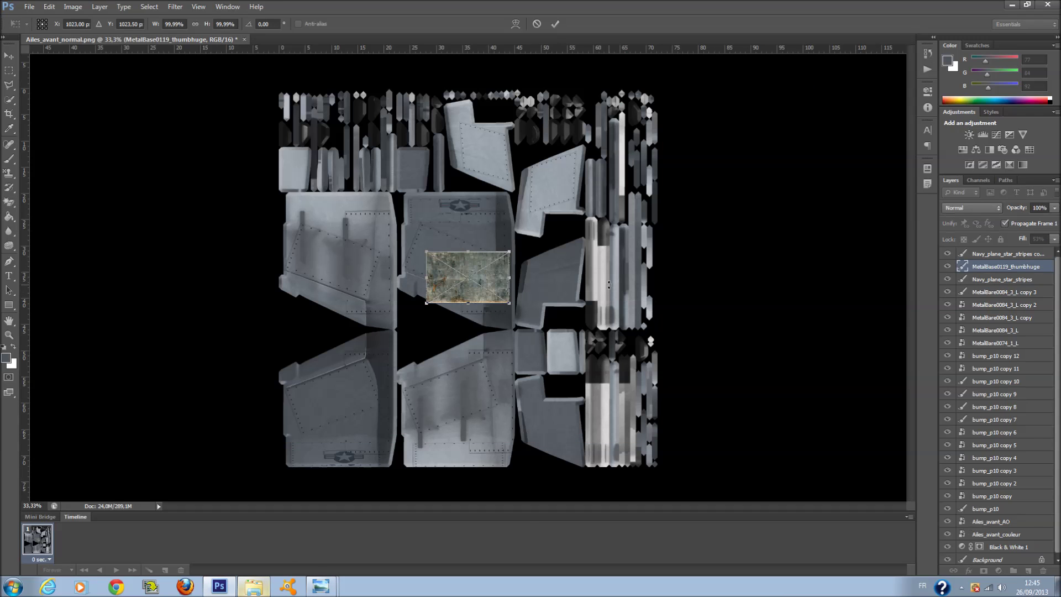
key(w)
drag(1012, 268, 1013, 250)
Set the MetalBase0119_thumbhuge layer to Color Burn and stretch it to cover the whole texture map.
click(972, 208)
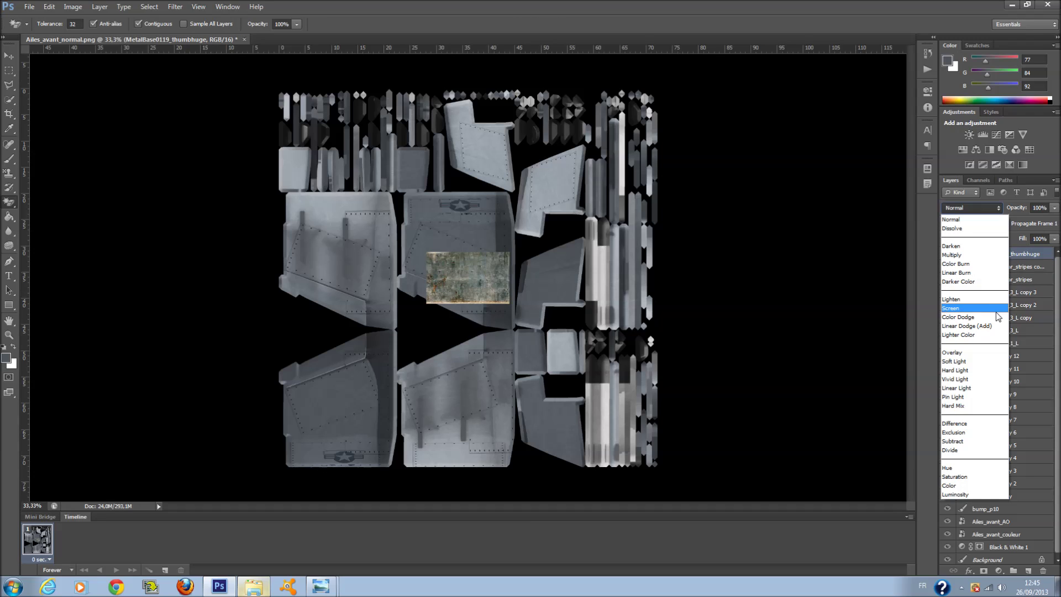
click(973, 264)
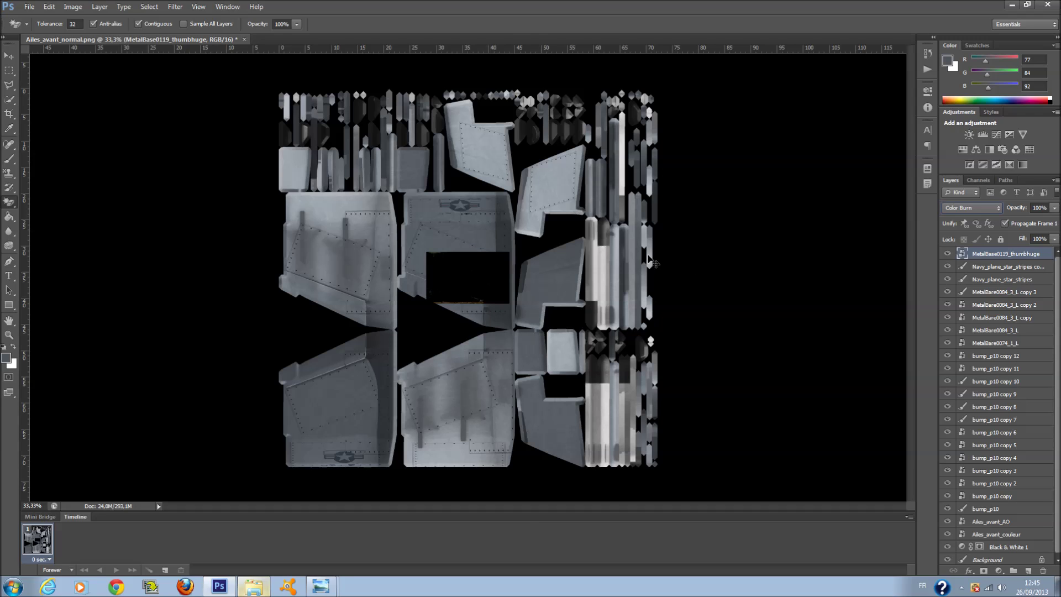
key(ctrl+t)
drag(425, 248, 248, 88)
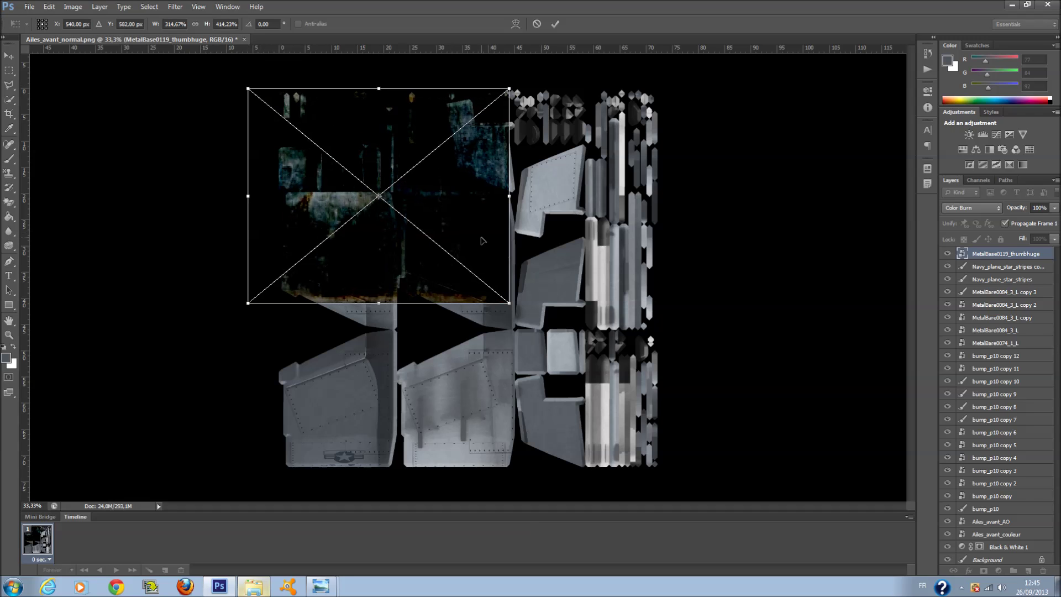
mouse_move(508, 304)
mouse_down()
mouse_move(624, 439)
mouse_move(643, 519)
mouse_up()
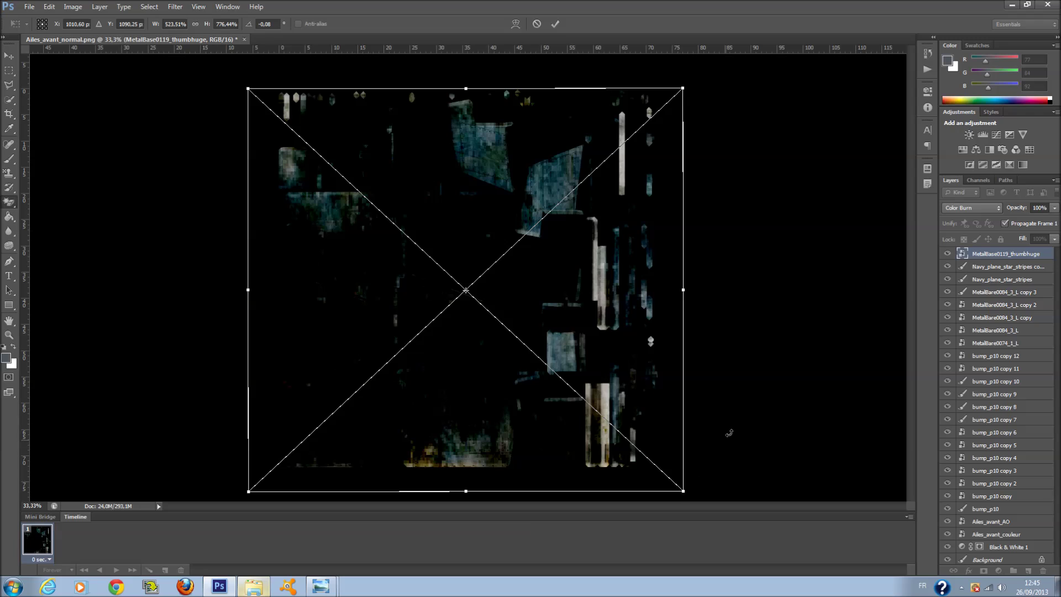
key(Return)
Lower the Fill of MetalBase0119_thumbhuge to 12% and rasterize the layer.
click(1054, 239)
drag(1016, 249, 1006, 254)
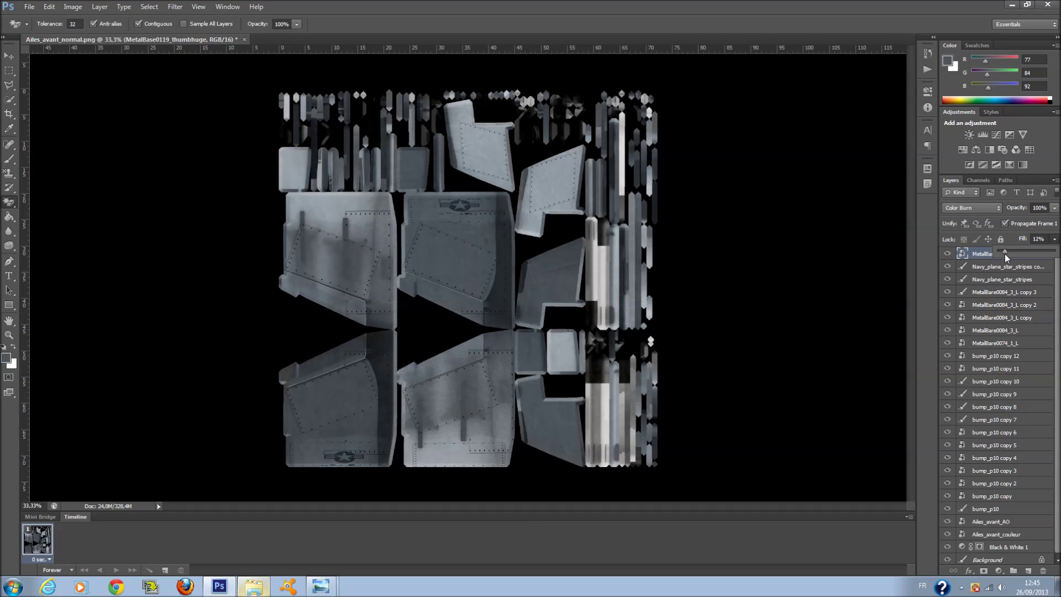
click(765, 280)
click(503, 221)
Start saving the document under a new name in the Texture folder, entering Ailes_avant_texture1 as the file name.
click(29, 7)
click(44, 138)
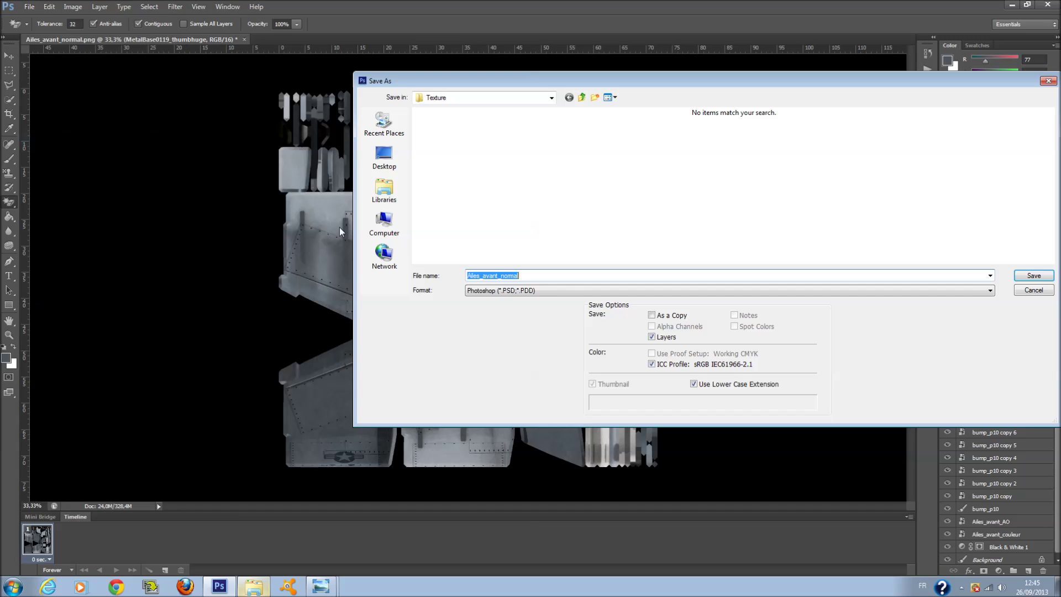
click(554, 275)
key(BackSpace)
key(BackSpace)
key(BackSpace)
key(BackSpace)
key(BackSpace)
key(BackSpace)
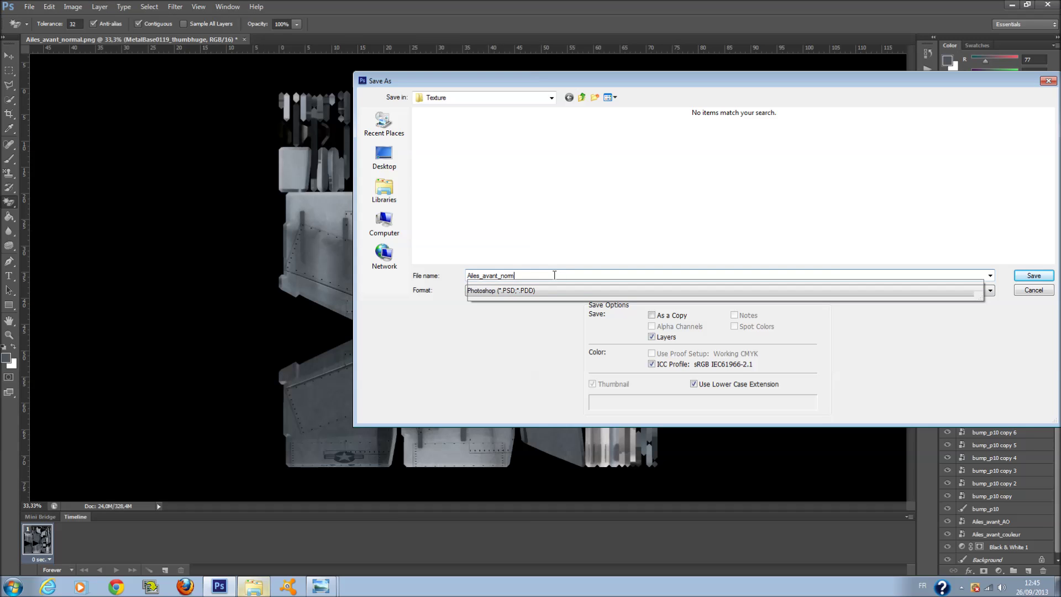
text(TEXTU)
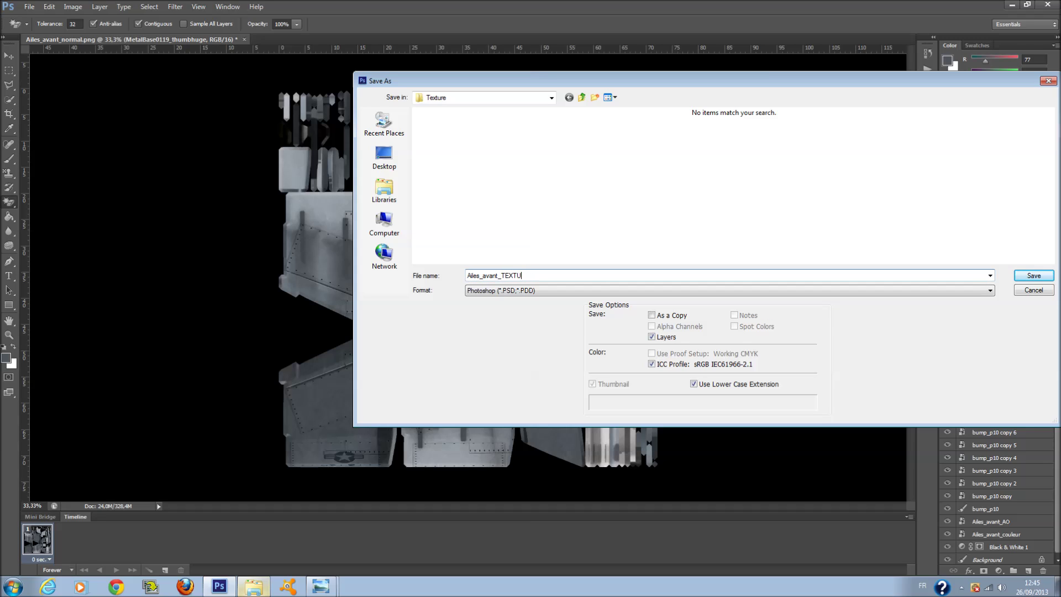
key(BackSpace)
key(BackSpace)
text(t)
Save the texture in PNG format with Smallest / Slow compression and no interlacing, and close Ailes_avant_normal.png without saving its changes.
click(565, 288)
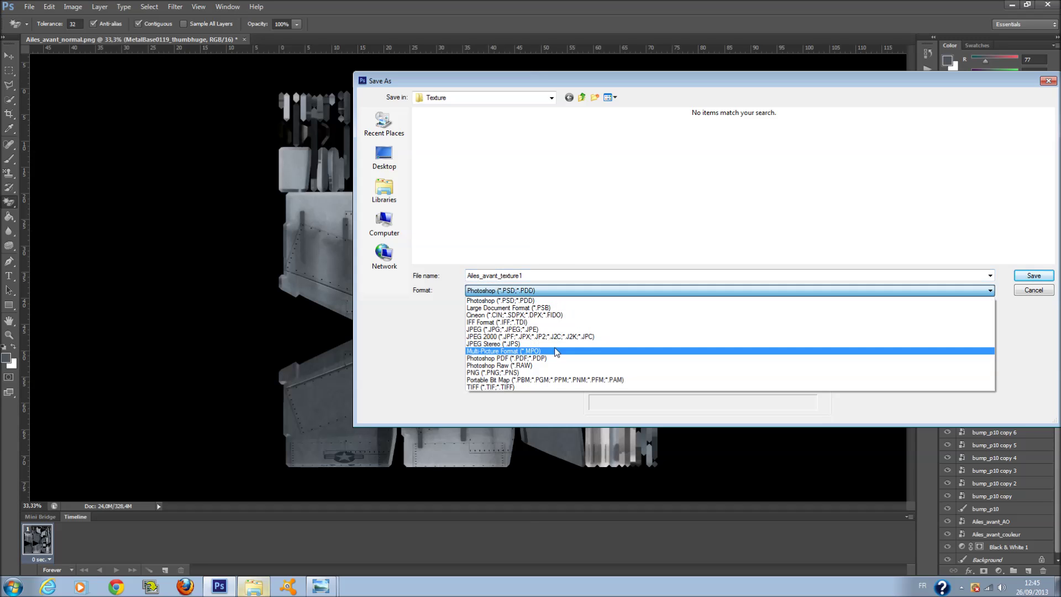
click(655, 361)
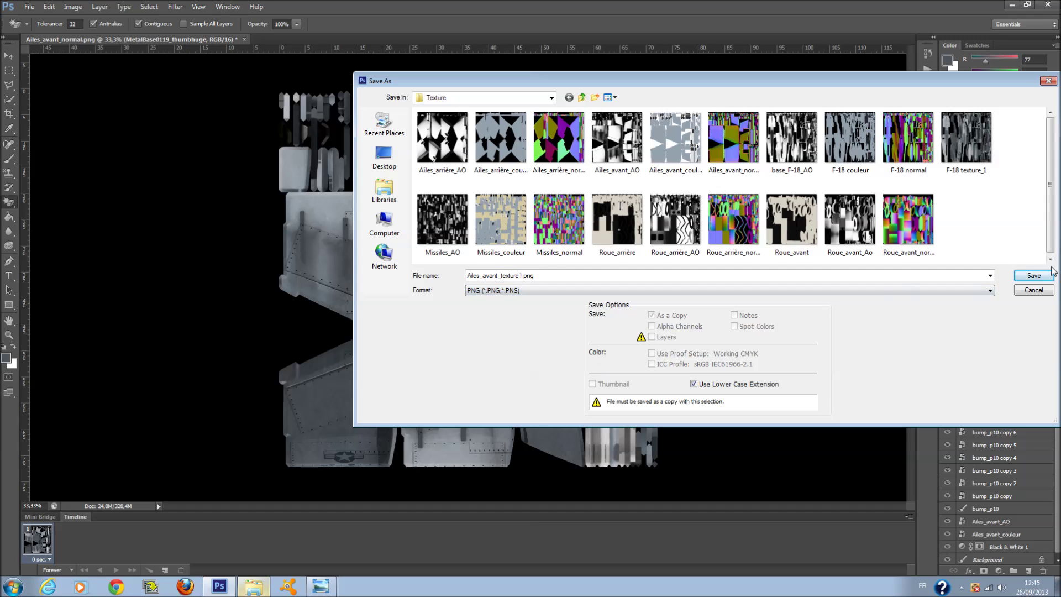
click(1033, 275)
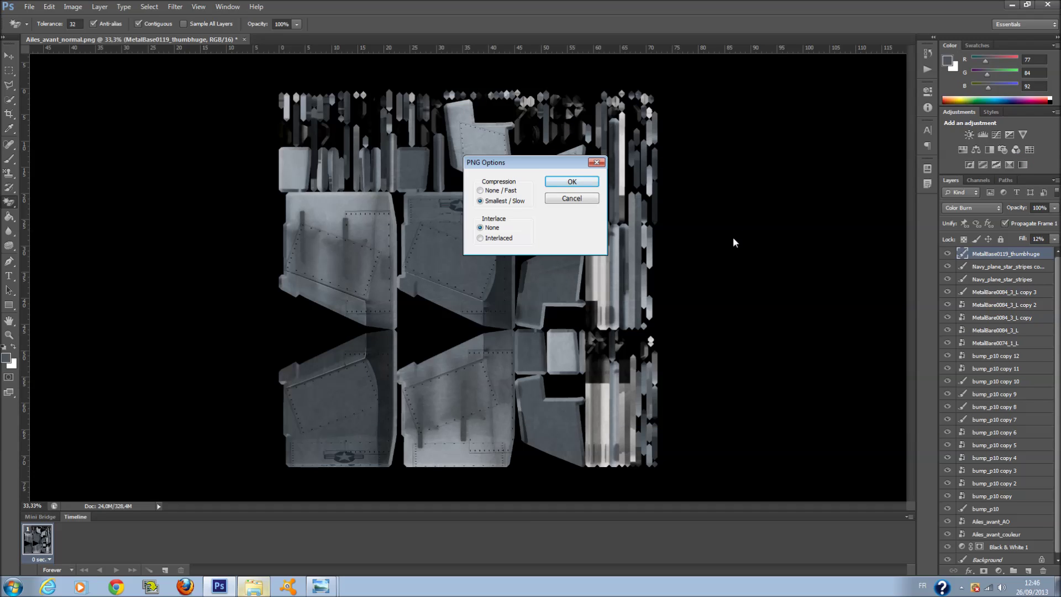
click(573, 181)
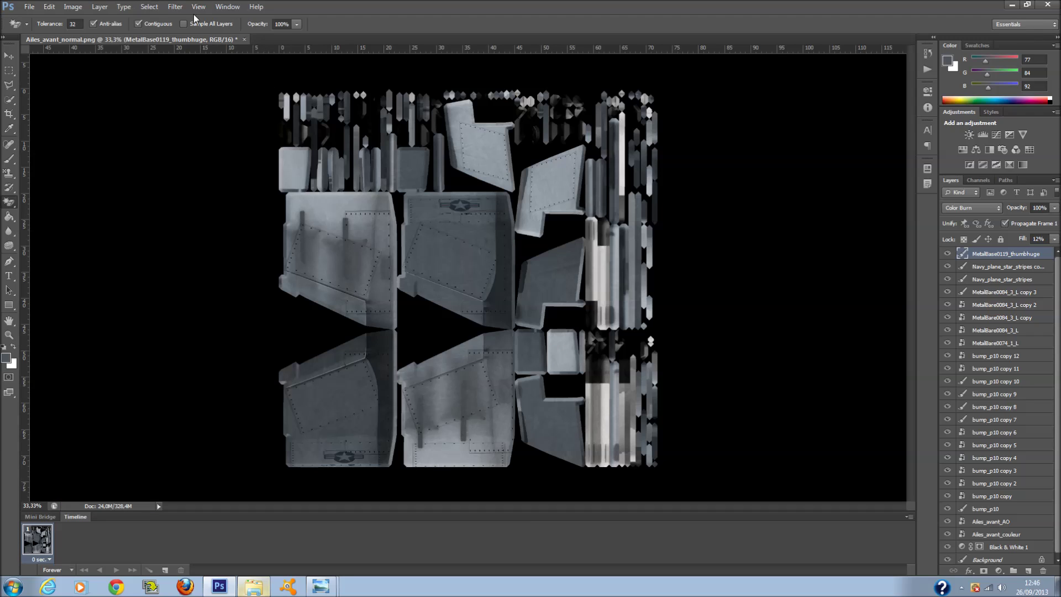
key(ctrl+w)
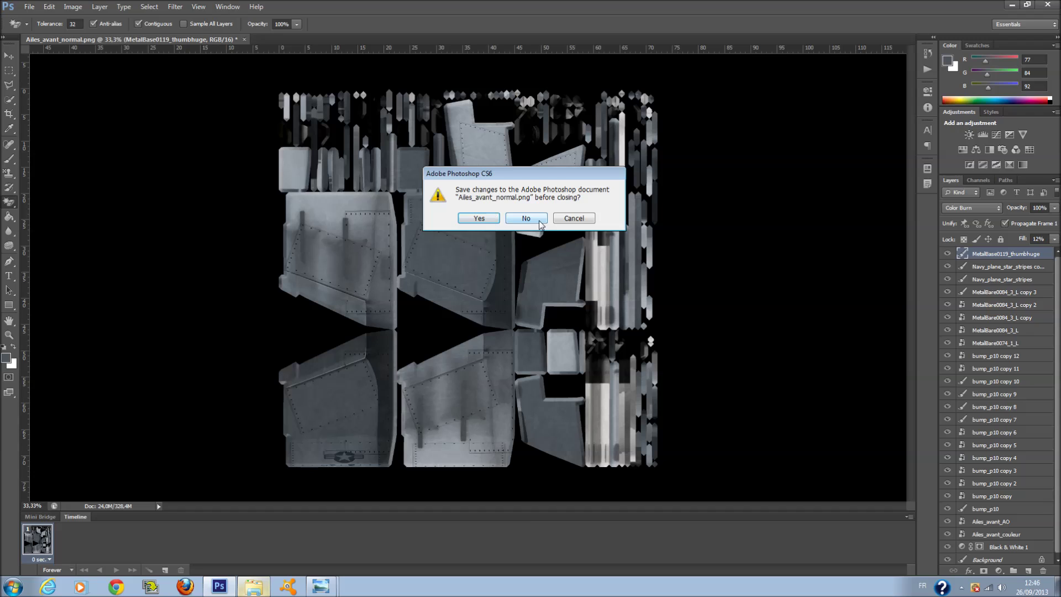
click(535, 218)
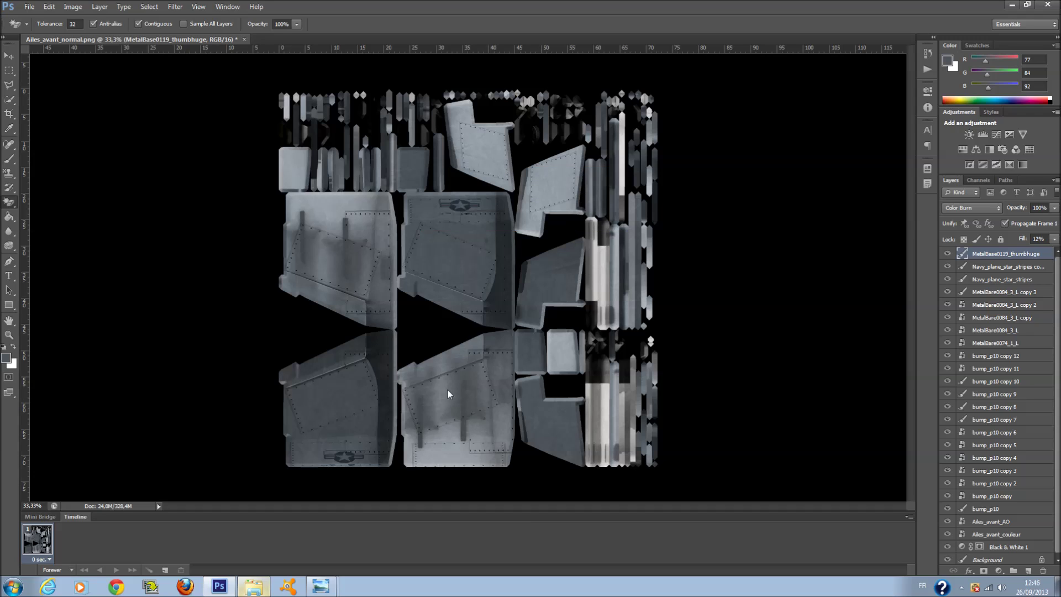
Switch to Windows Photo Viewer and view the F-18 reference photos.
mouse_move(328, 585)
click(324, 542)
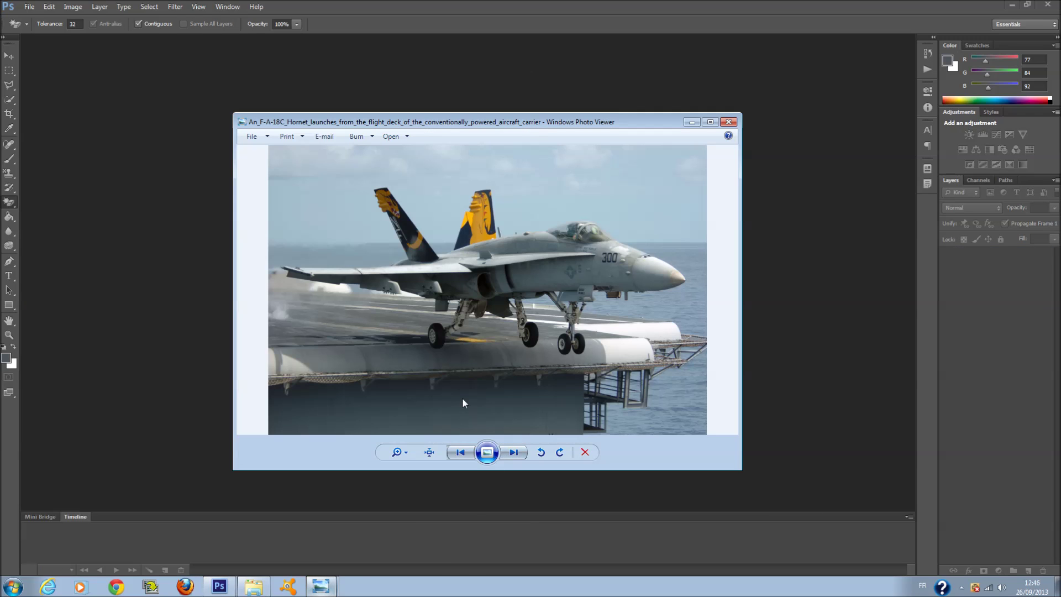
click(453, 565)
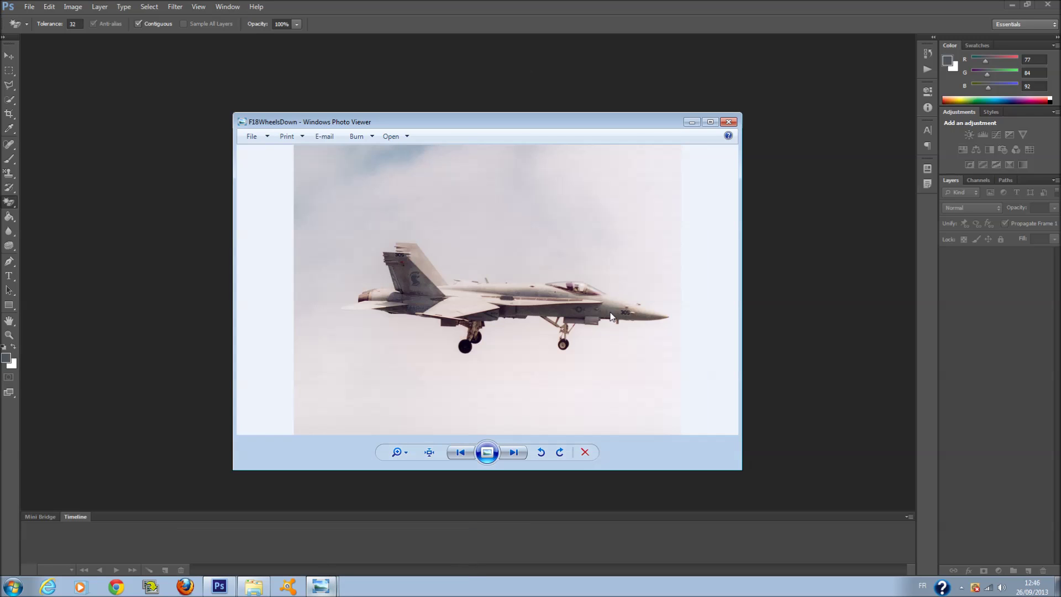
Open Missiles_normal from the F-18 Texture folder as a new Photoshop document.
click(254, 586)
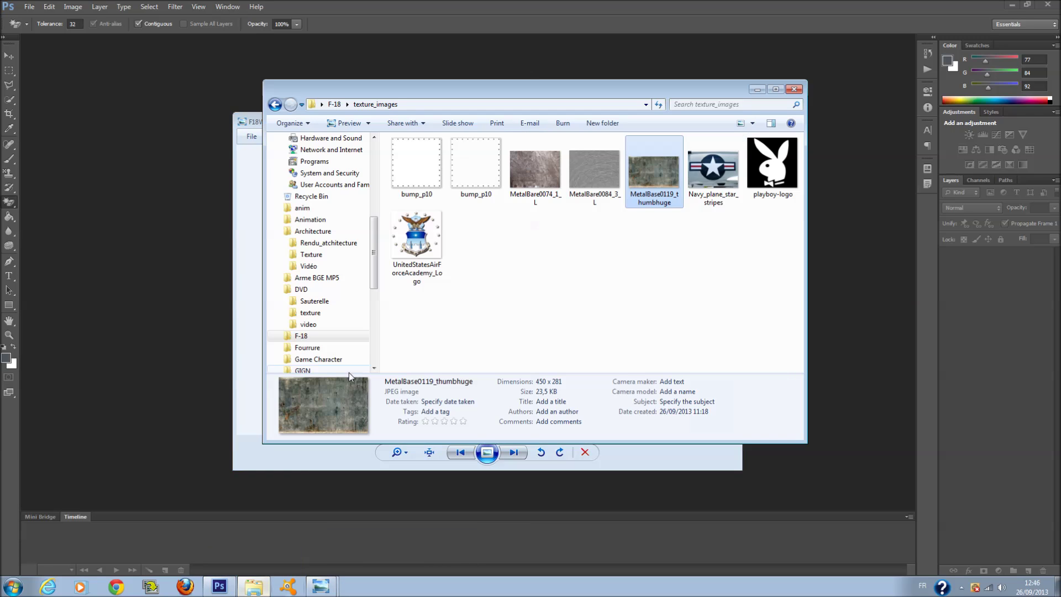
click(275, 104)
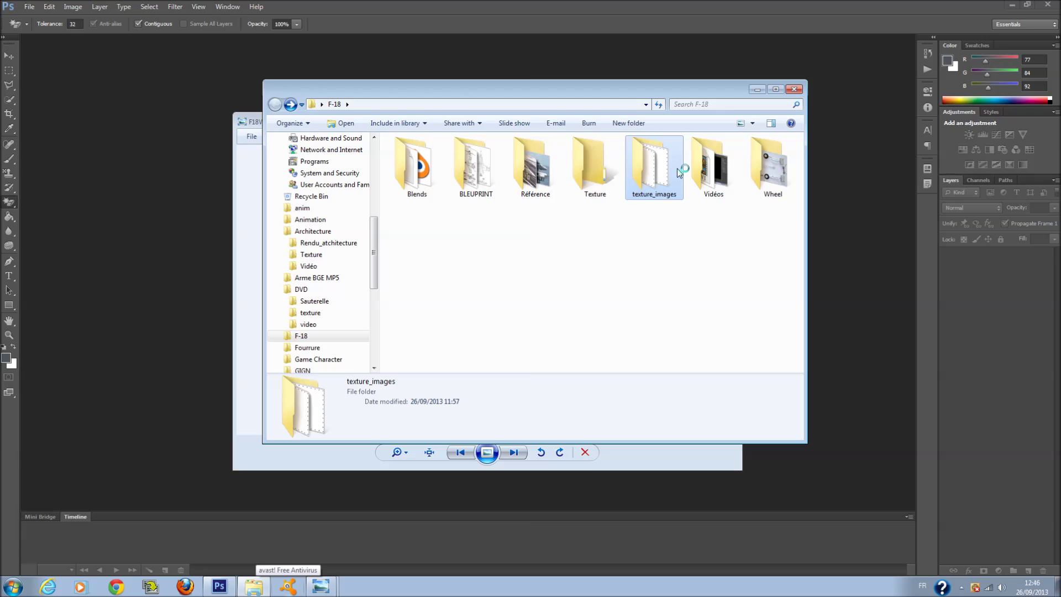
double_click(578, 173)
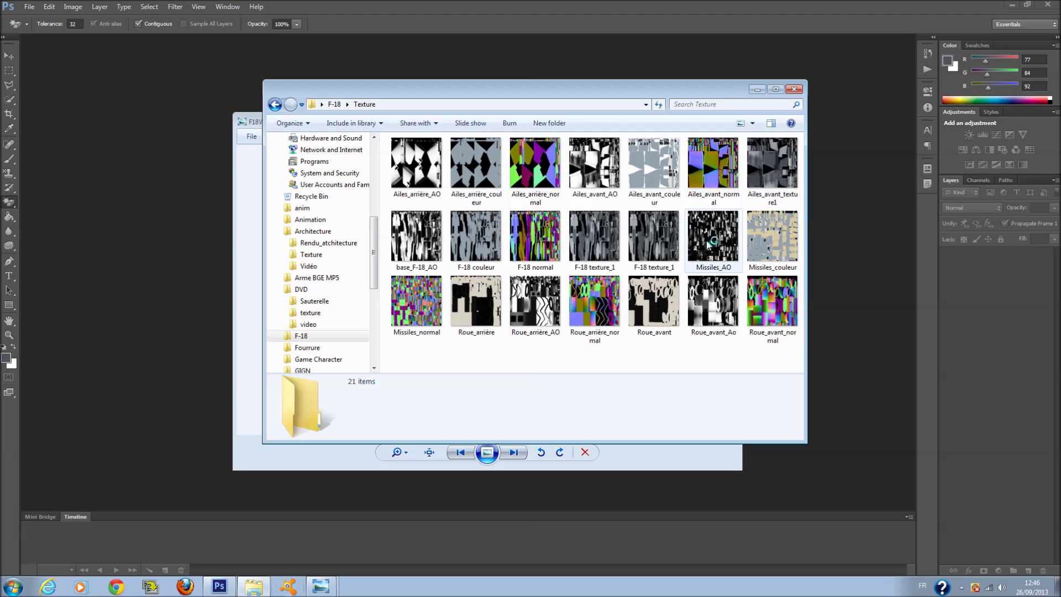
click(771, 246)
drag(417, 327, 168, 349)
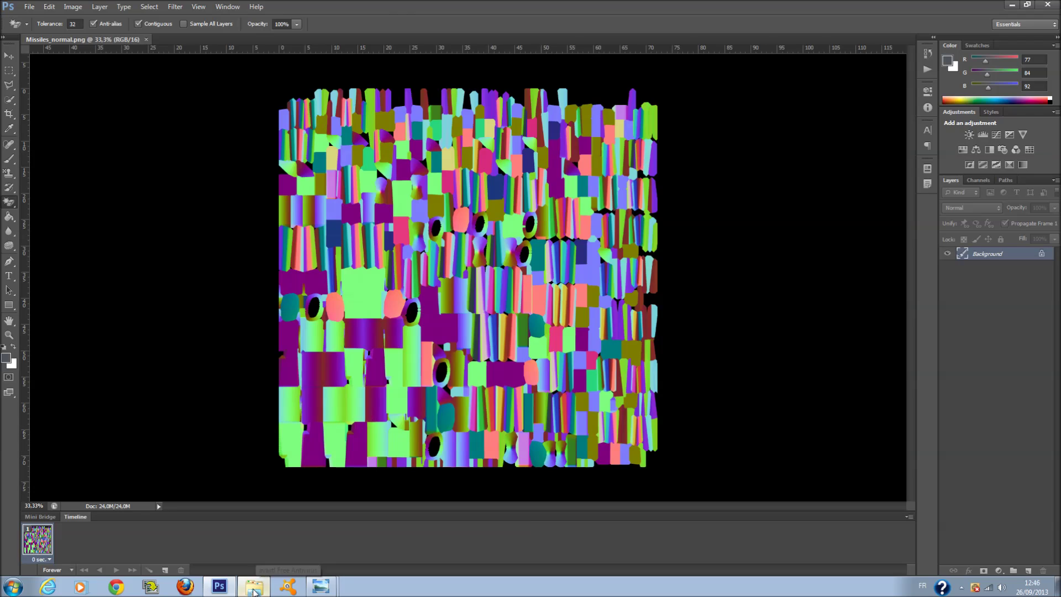
Place the Missiles_couleur image from the Texture folder over the missile normal map at full canvas size.
click(254, 591)
drag(772, 240, 852, 275)
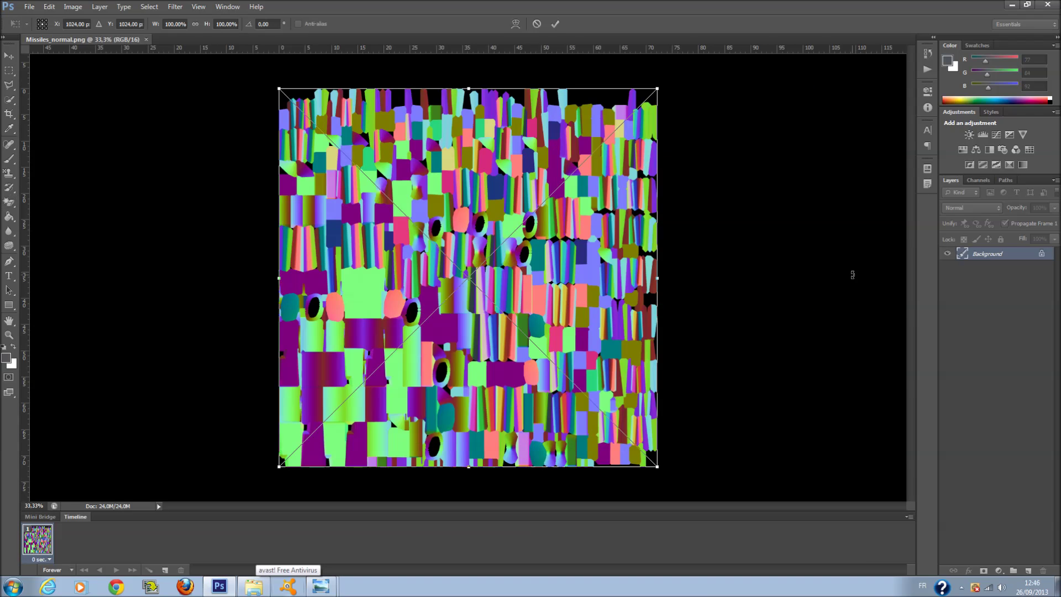
key(Return)
Add a Black & White adjustment layer beneath Missiles_couleur and set the Missiles_couleur blend mode to Overlay.
click(989, 149)
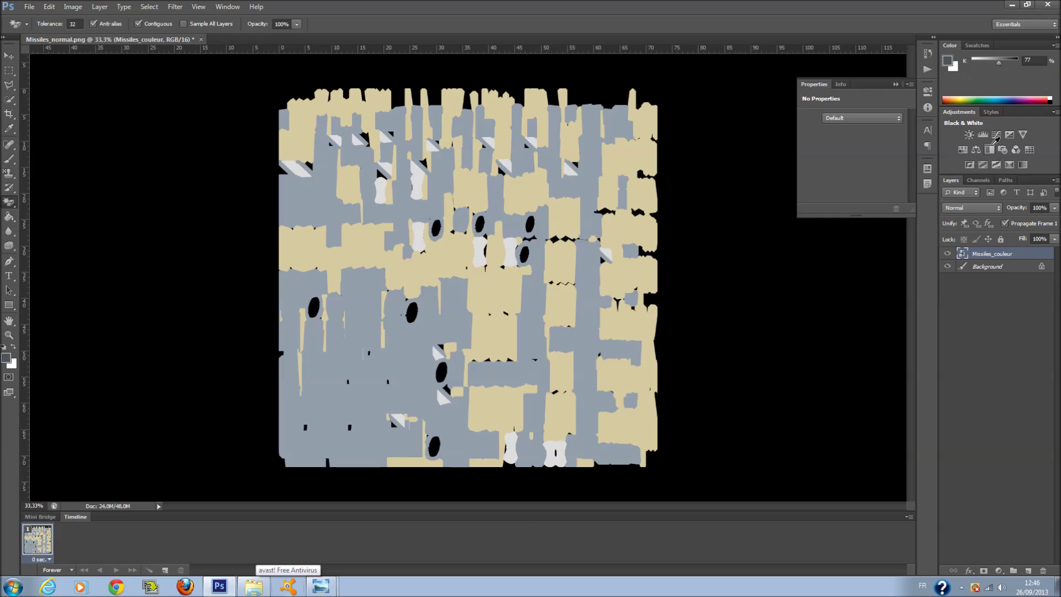
drag(990, 255, 993, 273)
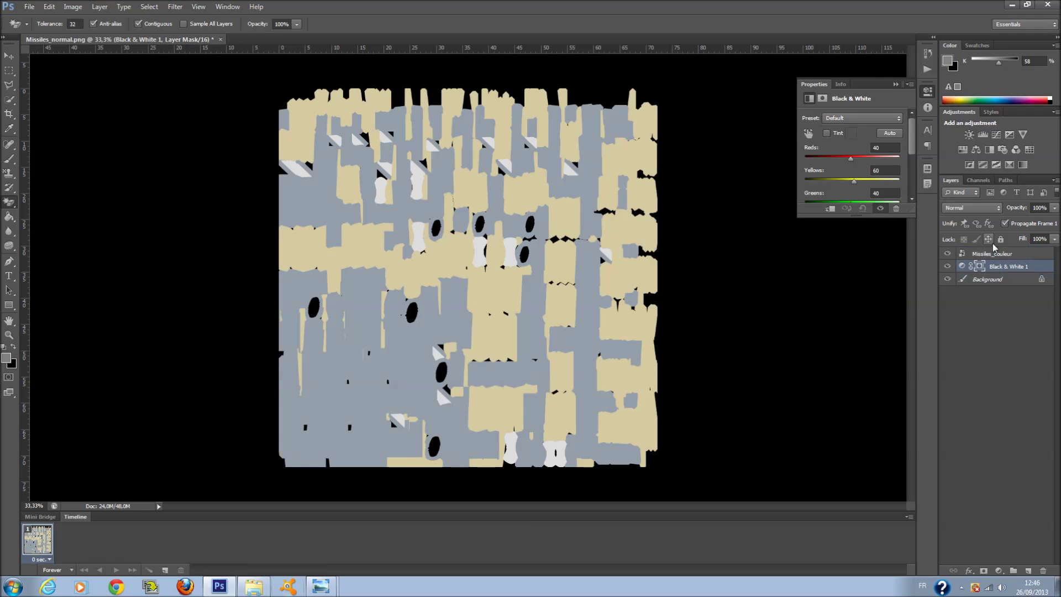
click(995, 253)
click(972, 207)
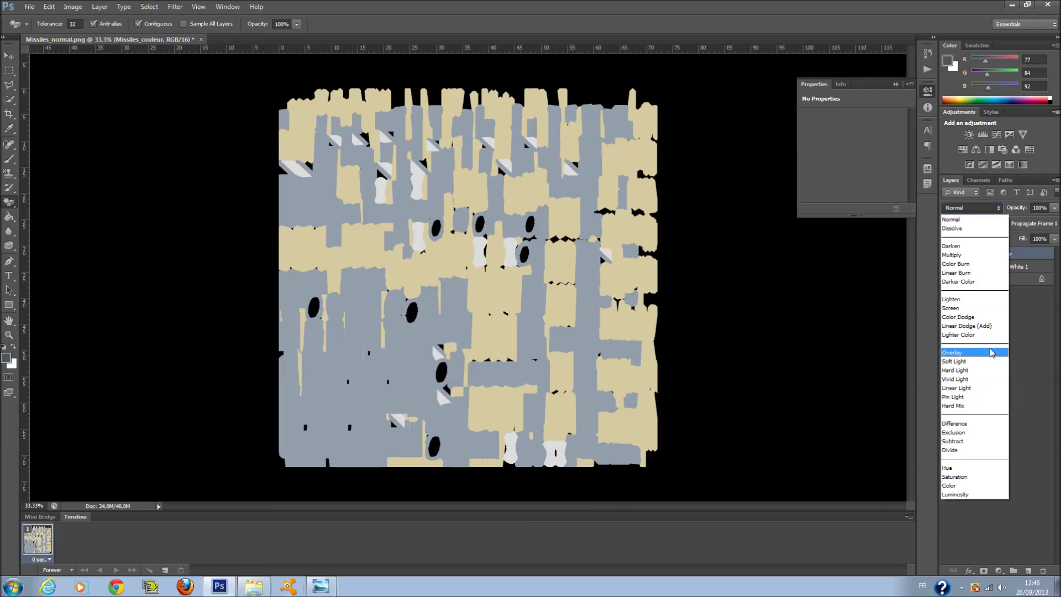
click(985, 352)
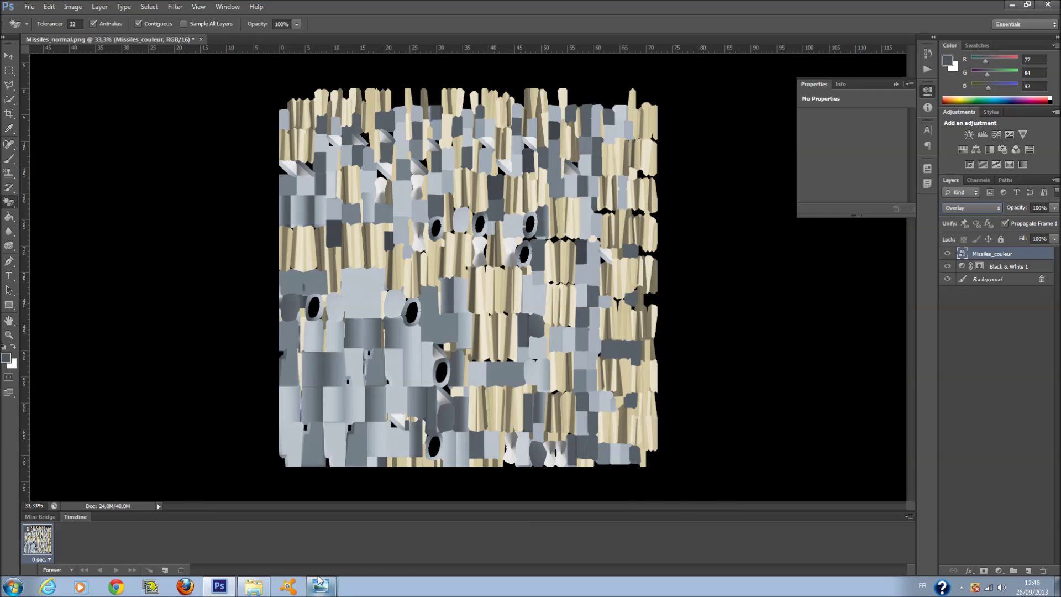
Place Missiles_AO from the Texture folder above Missiles_couleur, set its blend mode to Multiply and lower its Fill.
mouse_move(320, 586)
click(320, 543)
mouse_move(254, 586)
click(254, 561)
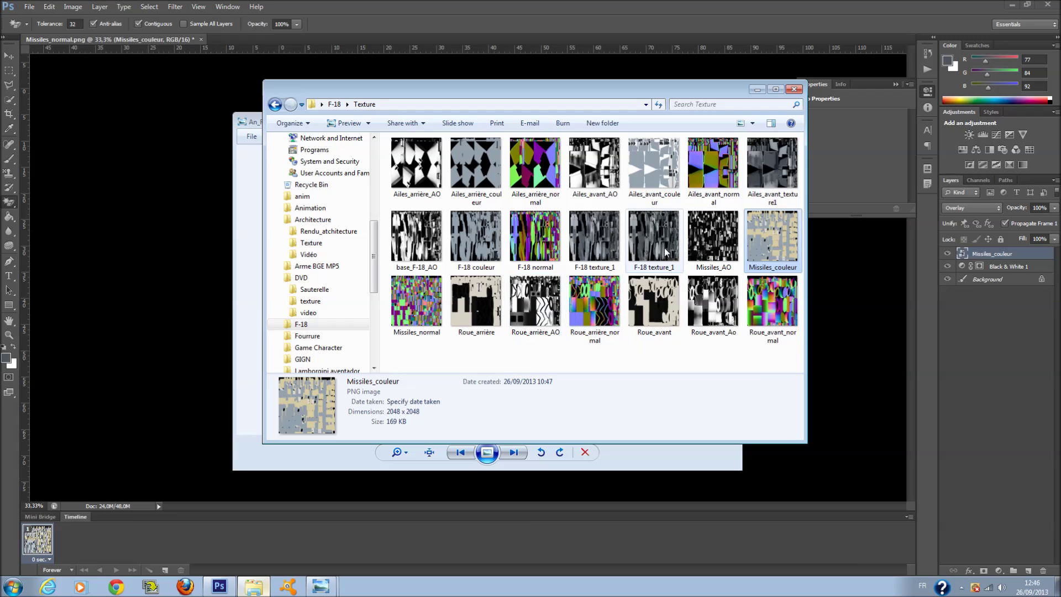
drag(698, 238, 151, 323)
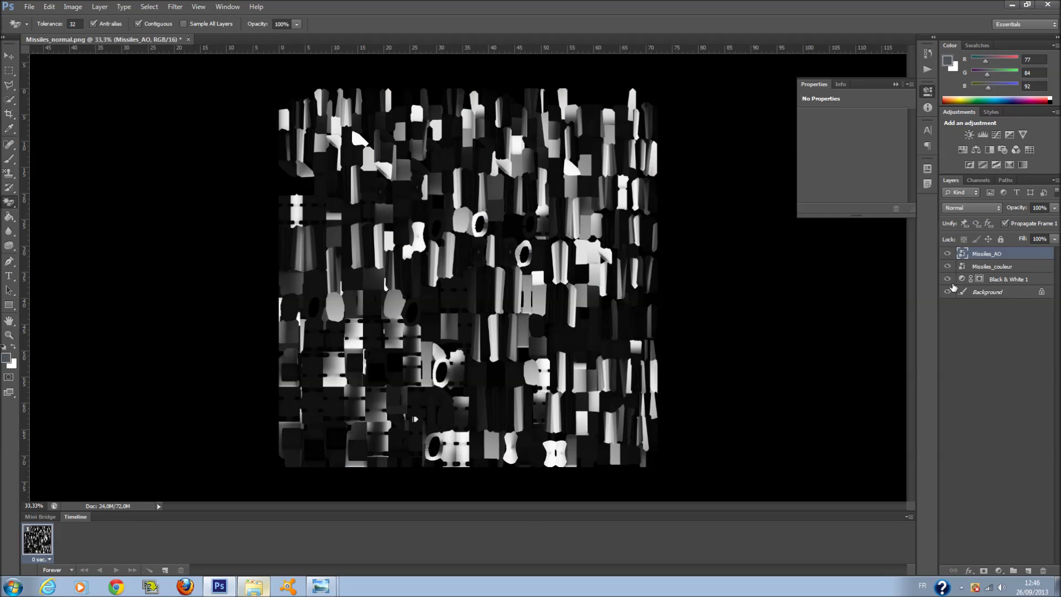
click(971, 208)
click(980, 255)
drag(1022, 252, 1024, 247)
Place MetalBare0074_1_L from the texture_images folder as the uppermost layer, stretched to cover the whole canvas.
click(254, 586)
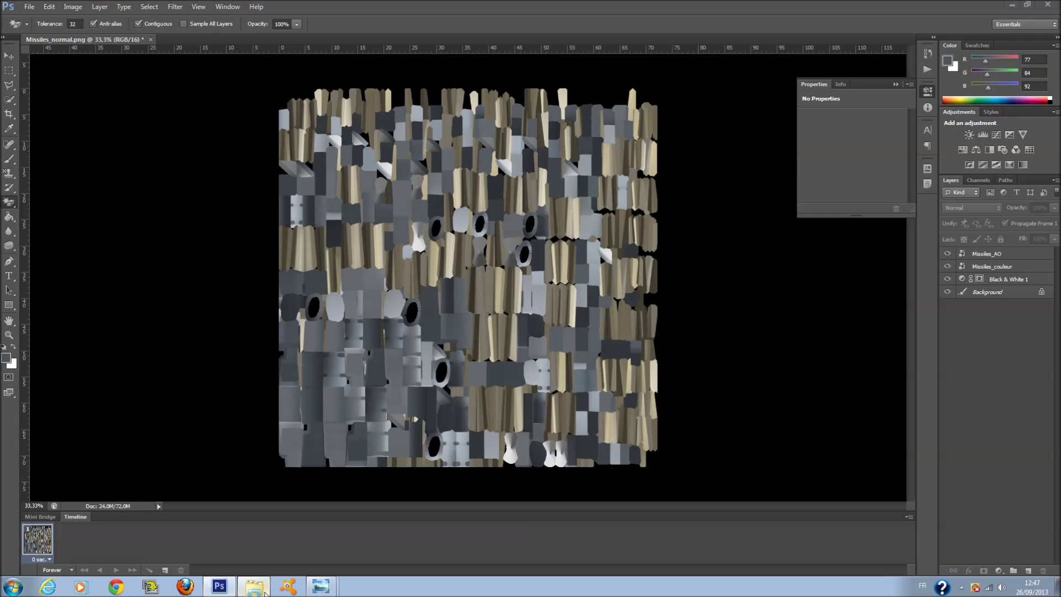
click(277, 106)
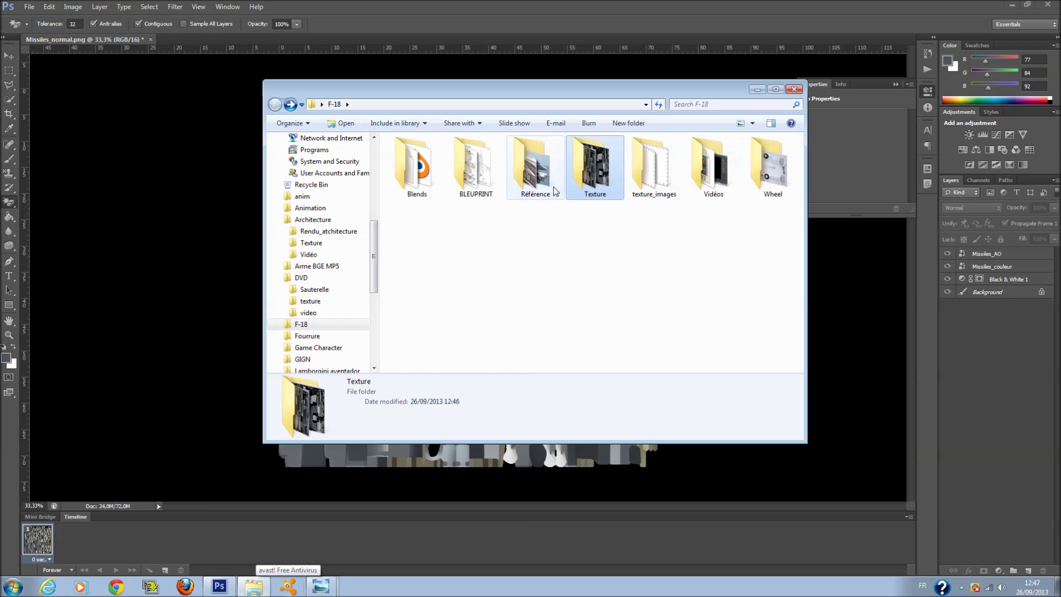
double_click(650, 184)
drag(535, 176, 272, 228)
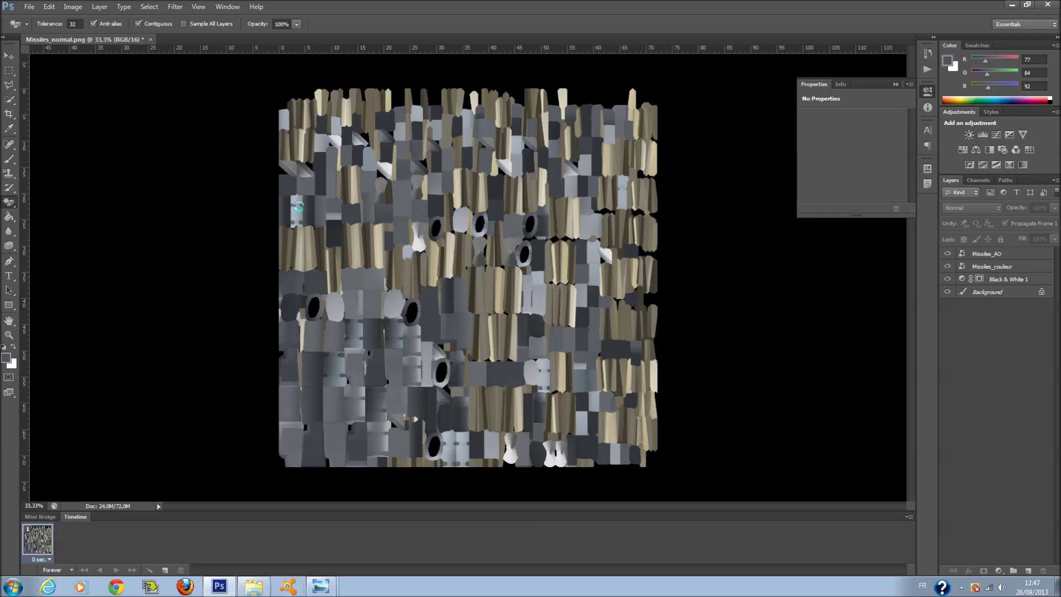
drag(369, 205, 247, 84)
drag(568, 360, 710, 566)
key(e)
key(Return)
Set the MetalBare0074_1_L layer to Multiply with a Fill of 28%.
click(1000, 210)
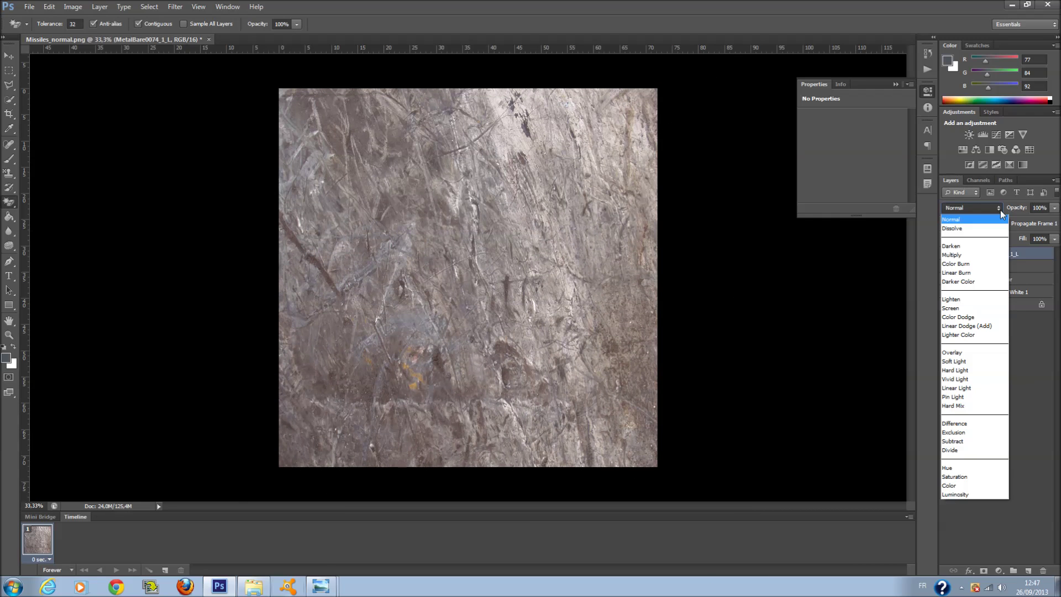
click(993, 250)
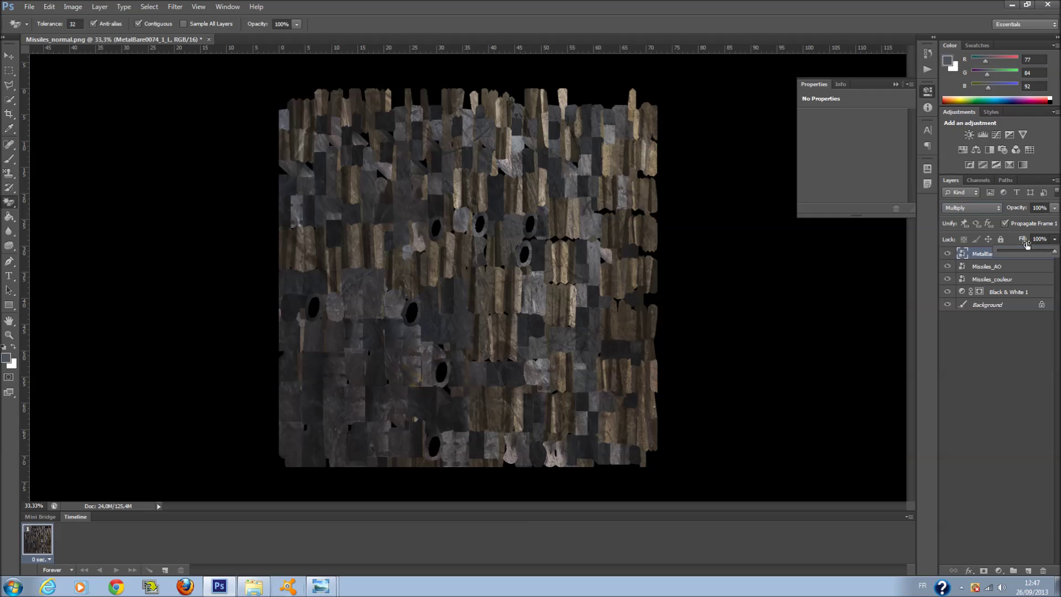
drag(1010, 253, 1007, 252)
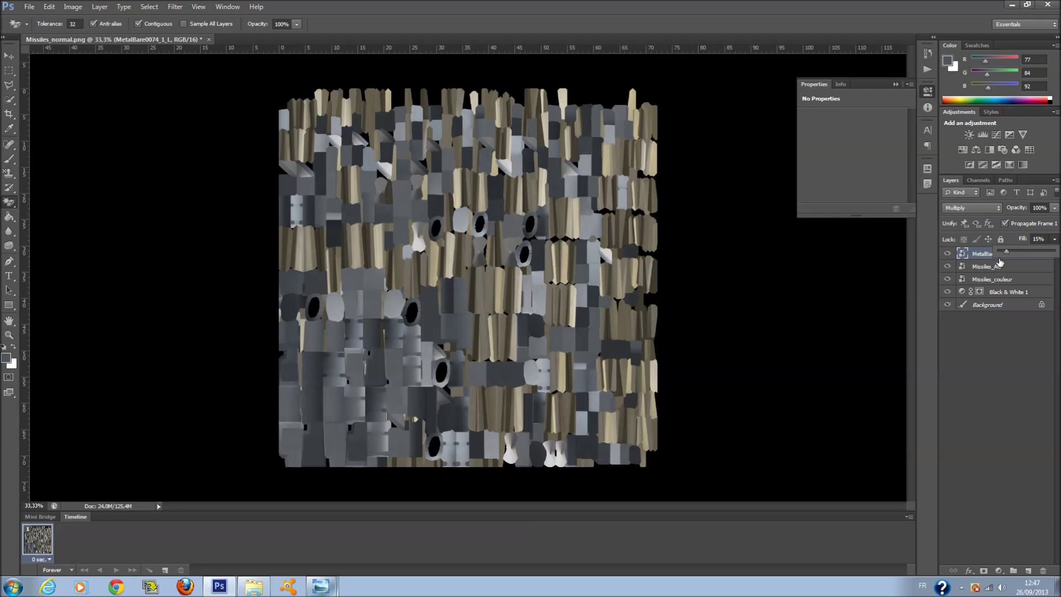
drag(1007, 252, 1015, 252)
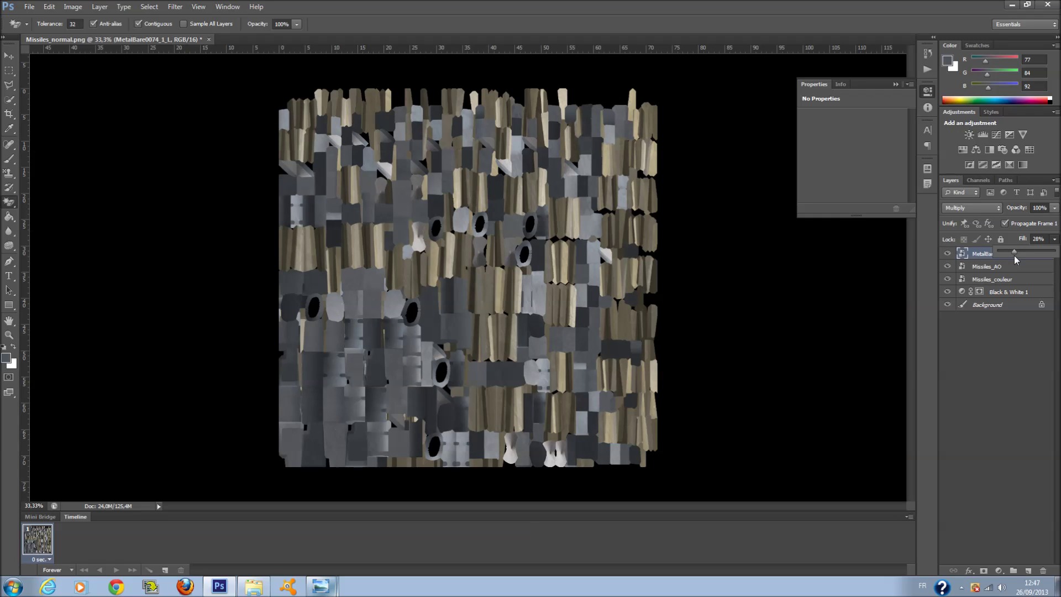
Place MetalBare0084_3_L from the texture_images folder and stretch it beyond the canvas edges to cover the texture.
click(254, 586)
drag(612, 183, 290, 256)
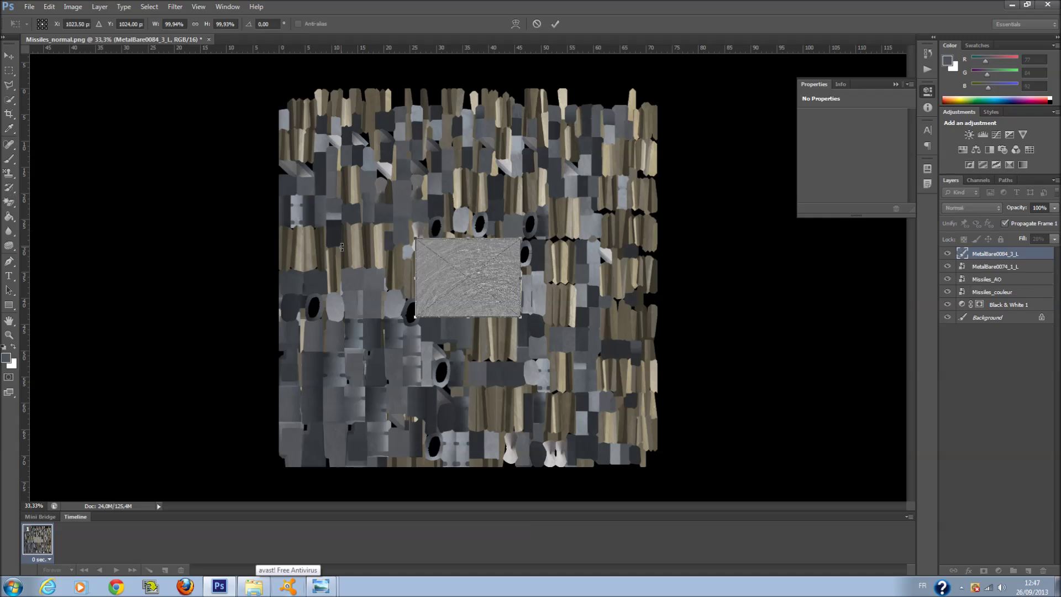
drag(414, 239, 243, 66)
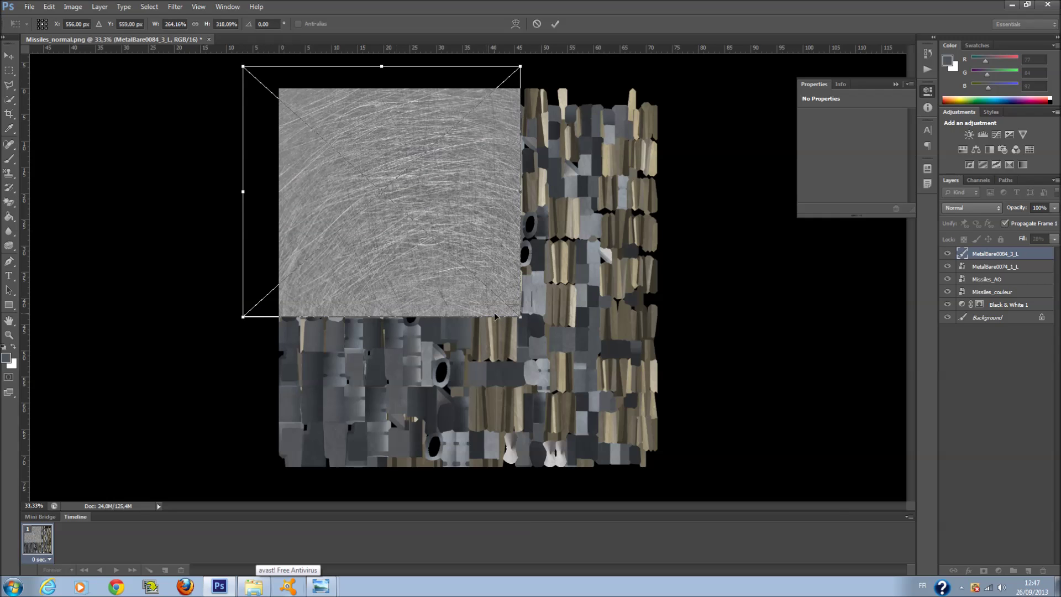
drag(519, 316, 695, 468)
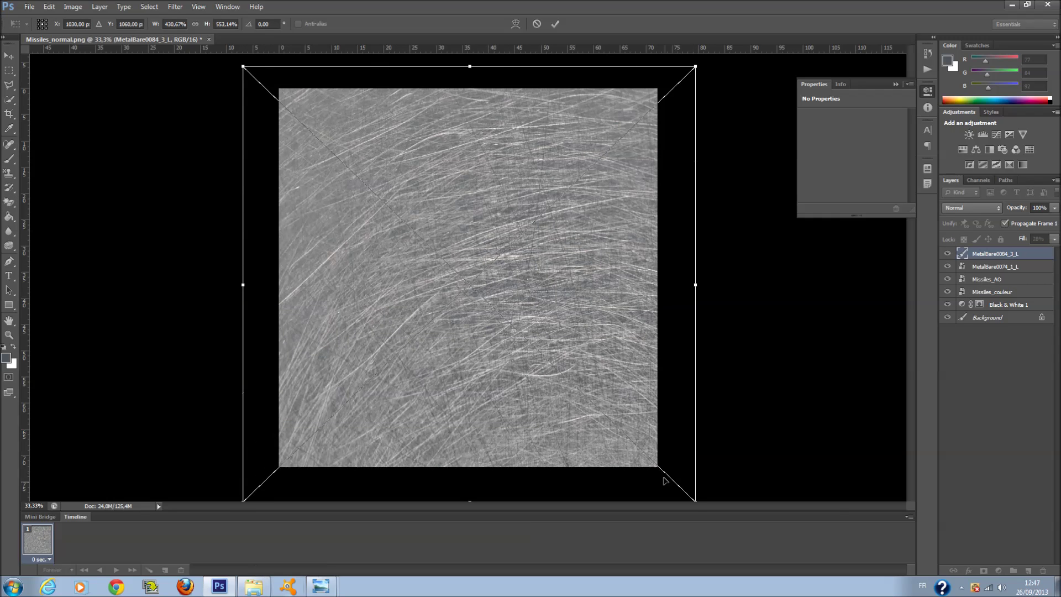
key(Return)
Set the MetalBare0084_3_L layer to Overlay with a Fill of 9%.
click(989, 208)
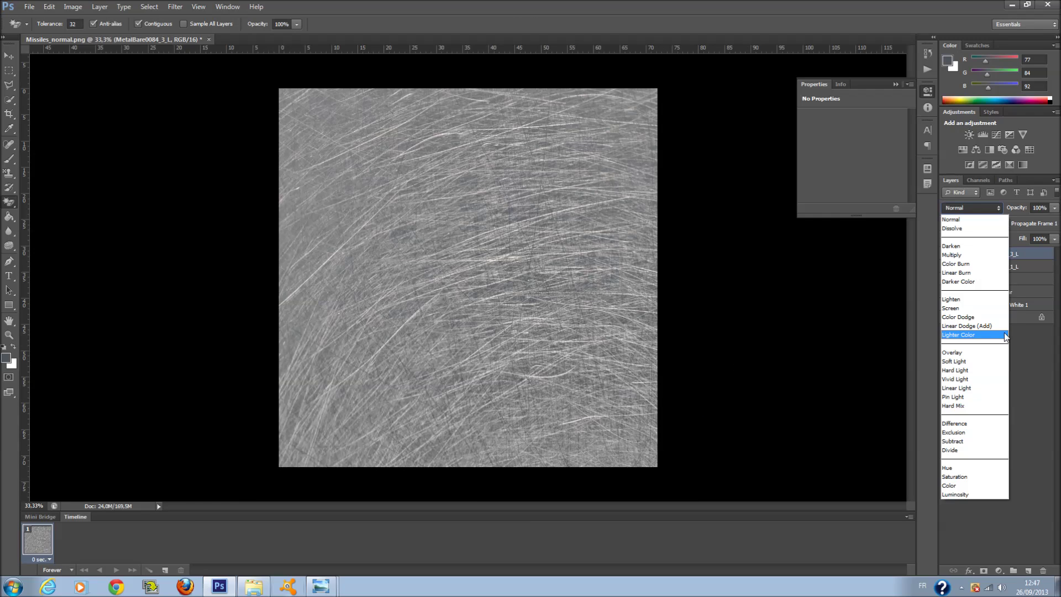
click(1003, 352)
drag(1055, 239, 1005, 255)
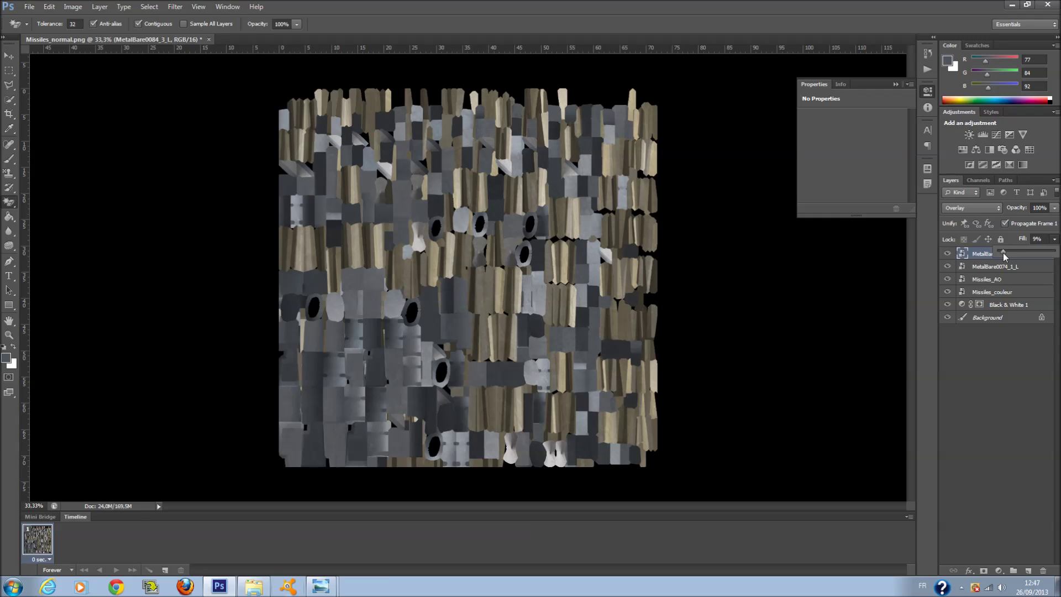
click(1026, 425)
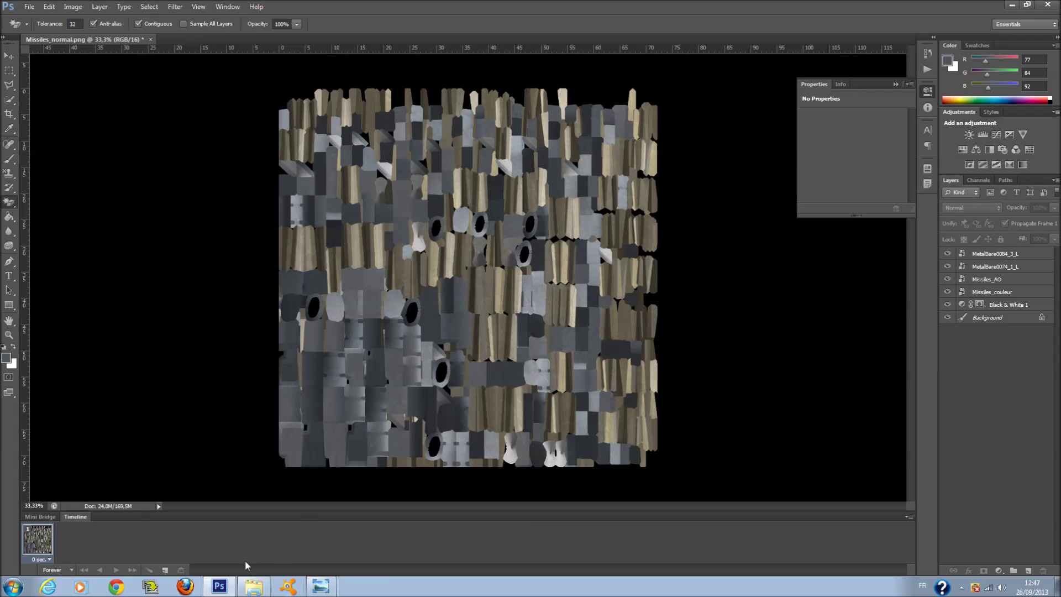
click(254, 590)
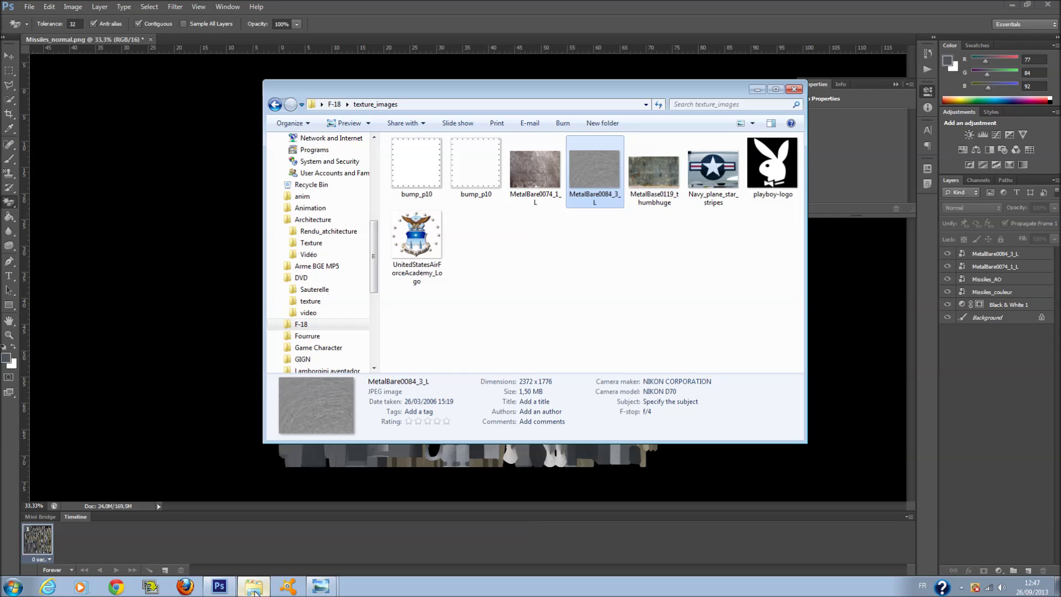
click(253, 591)
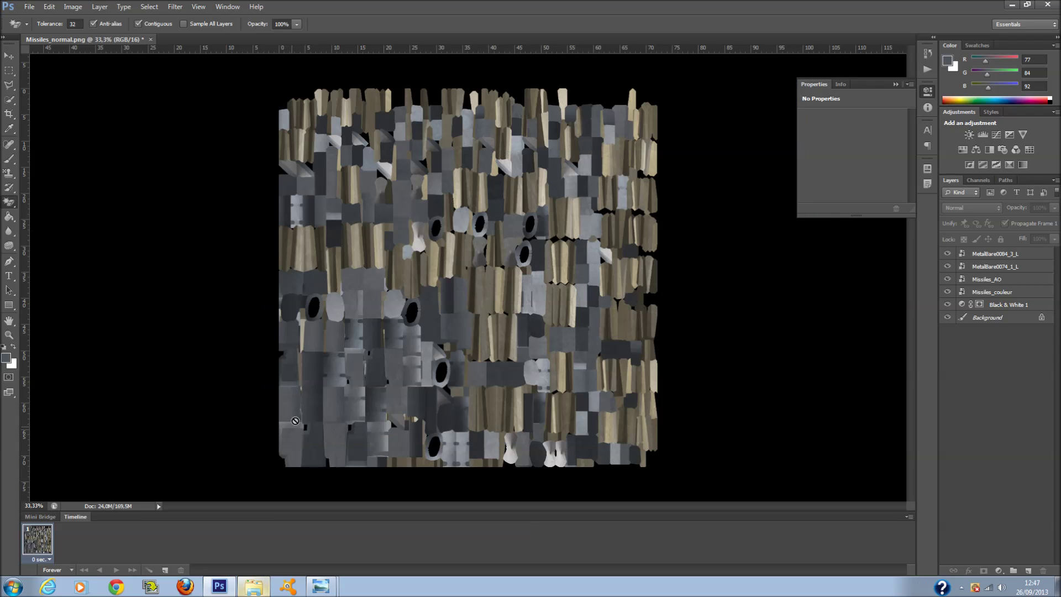
Start saving the document under a new name in the Texture folder, entering Missiles_texture1 as the file name.
click(29, 6)
click(83, 140)
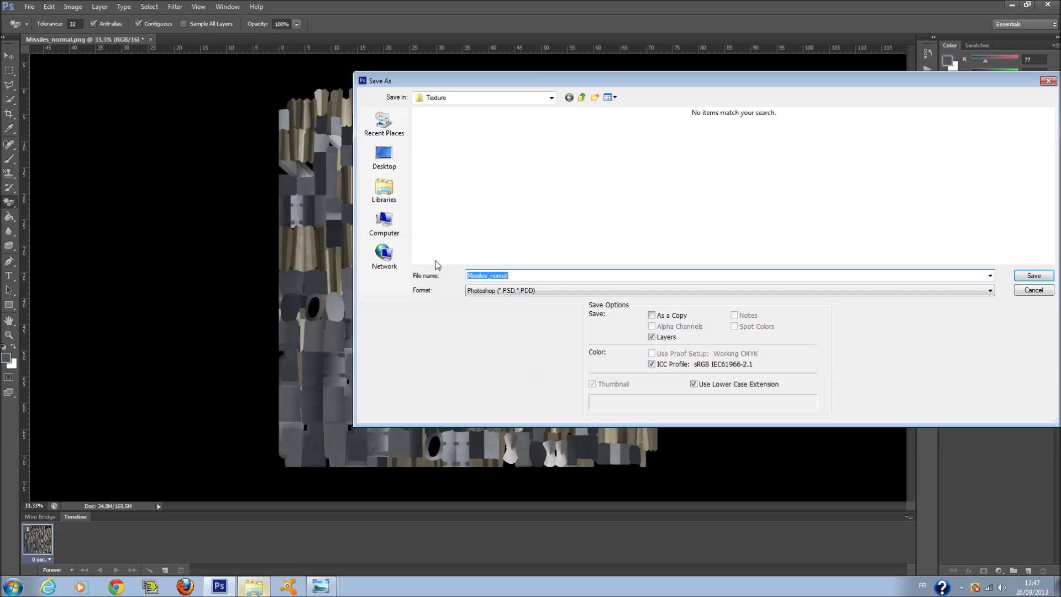
click(556, 276)
key(BackSpace)
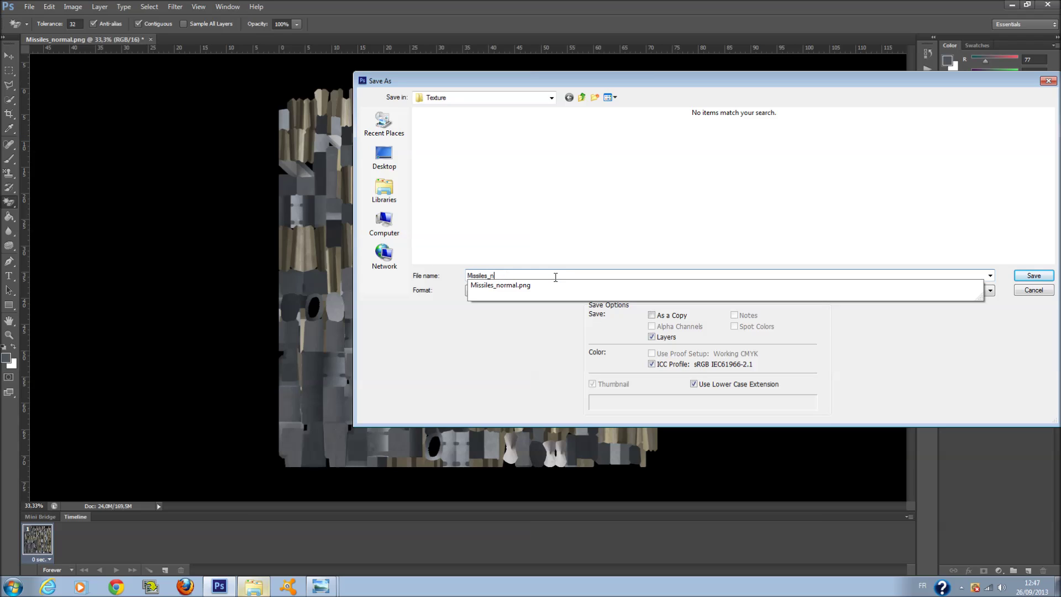
key(BackSpace)
text(texture1)
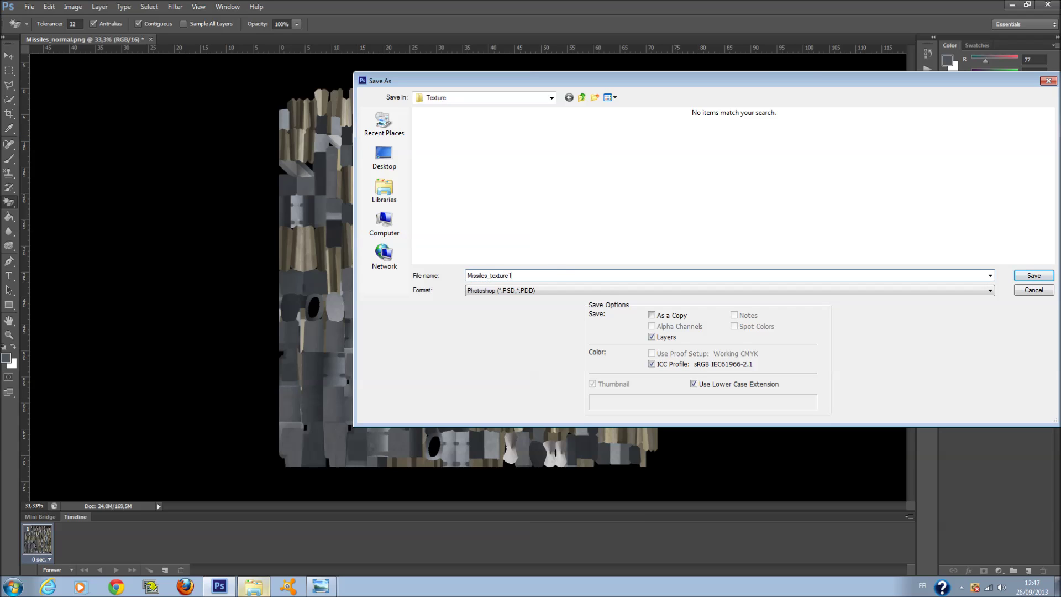
Save the missile texture in PNG format with Smallest / Slow compression and no interlacing.
click(533, 292)
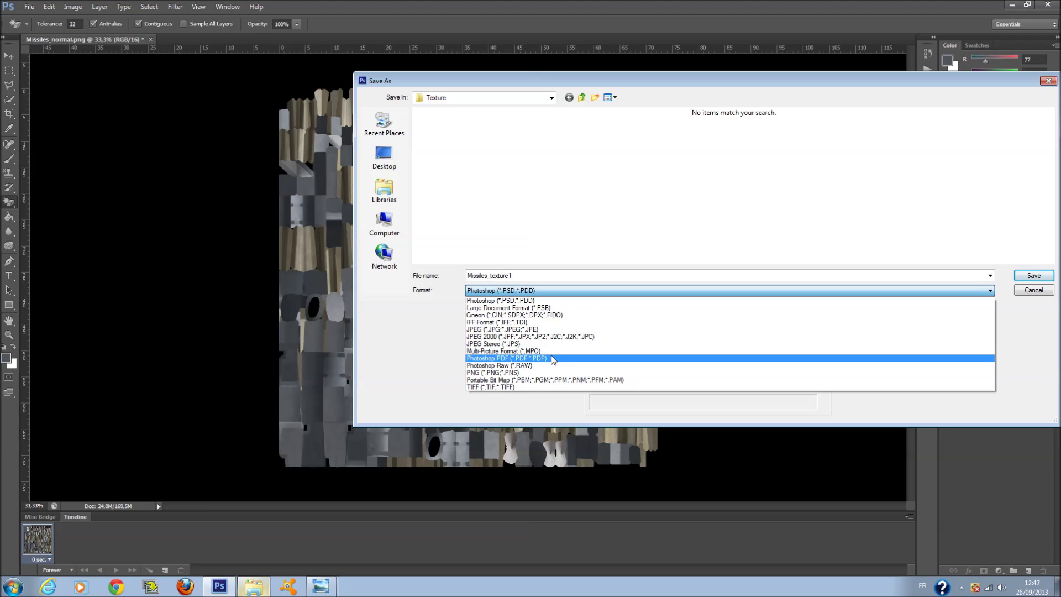
click(557, 372)
click(1033, 276)
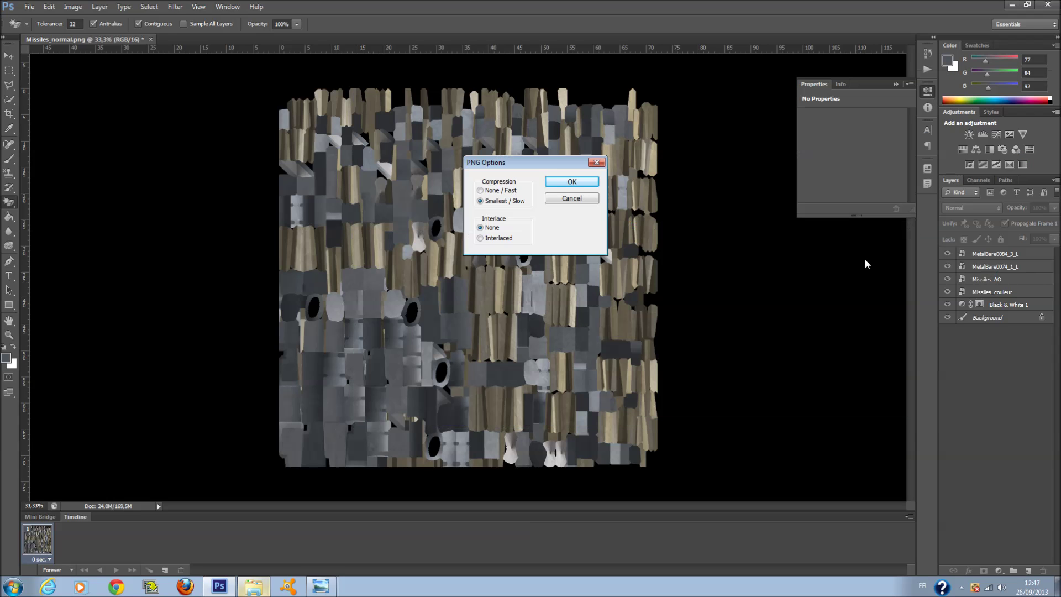
click(575, 183)
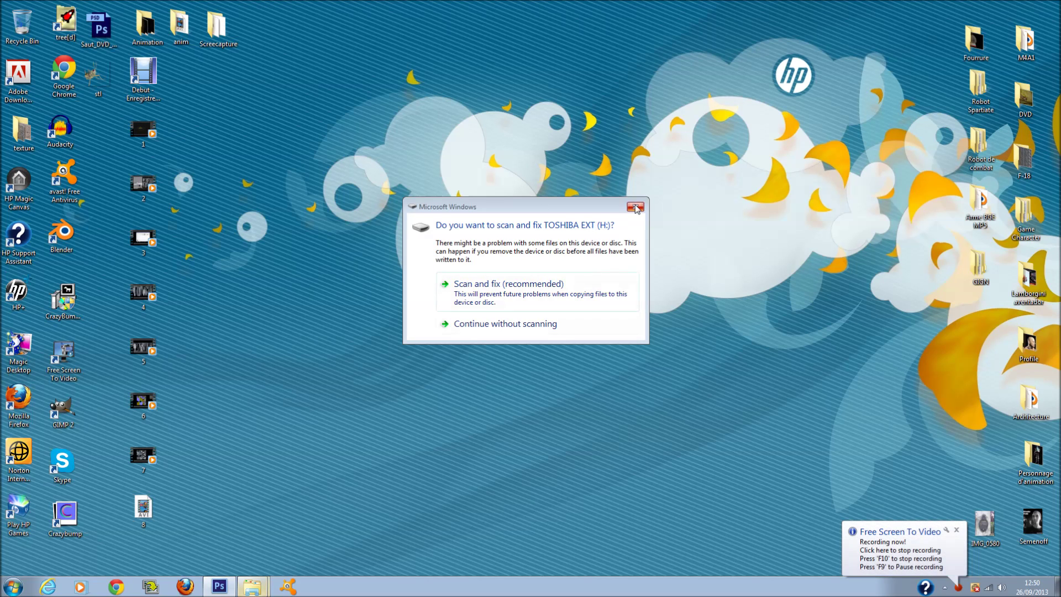
Dismiss the external drive scan prompt, switch to Photoshop and check the Background, Roue_avant and Roue_avant_Ao layers of Roue_avant_normal.png.
click(635, 207)
click(219, 586)
click(1023, 293)
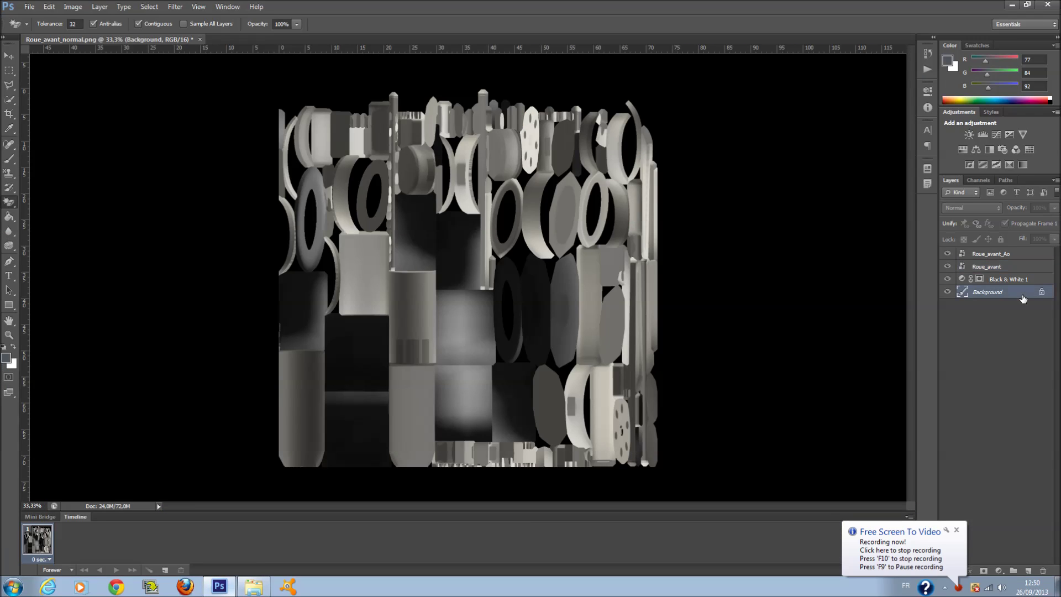
click(1009, 269)
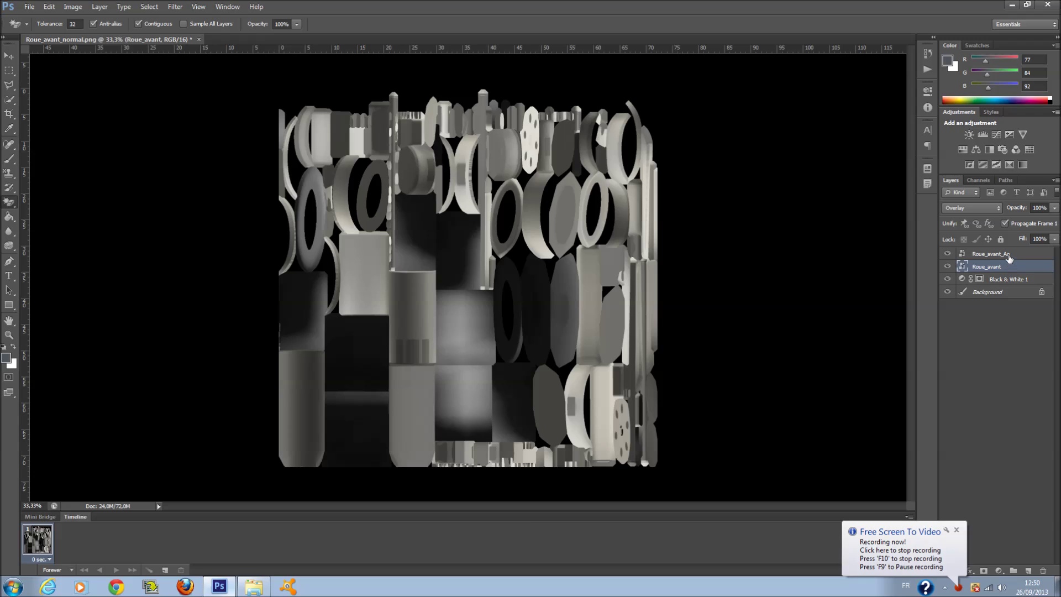
click(1009, 258)
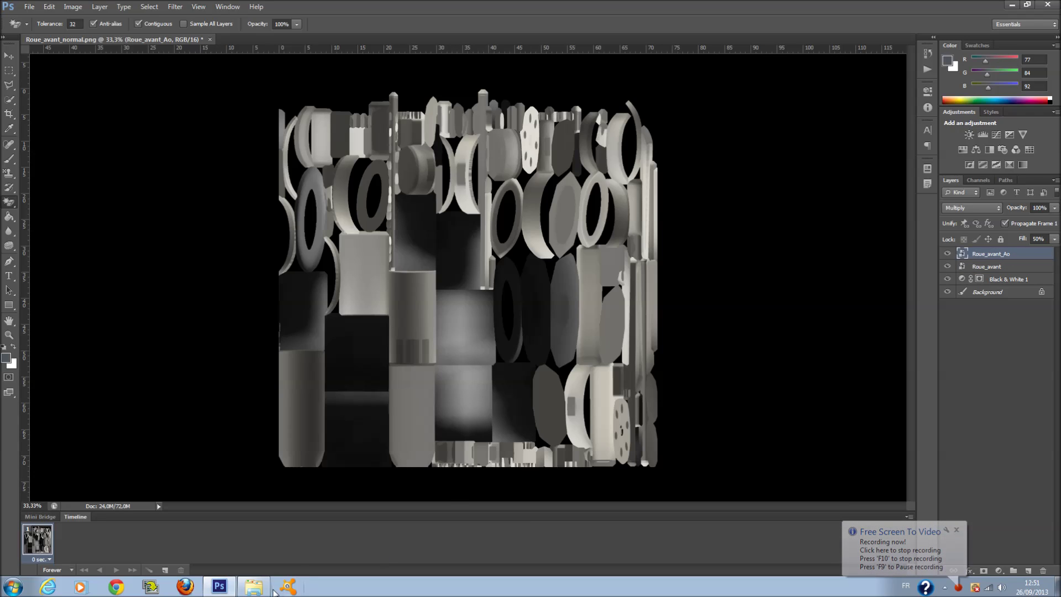
Switch to the Explorer window, open the texture_images folder in F-18 and place the pneu98 tyre image into Roue_avant_normal.png.
mouse_move(253, 591)
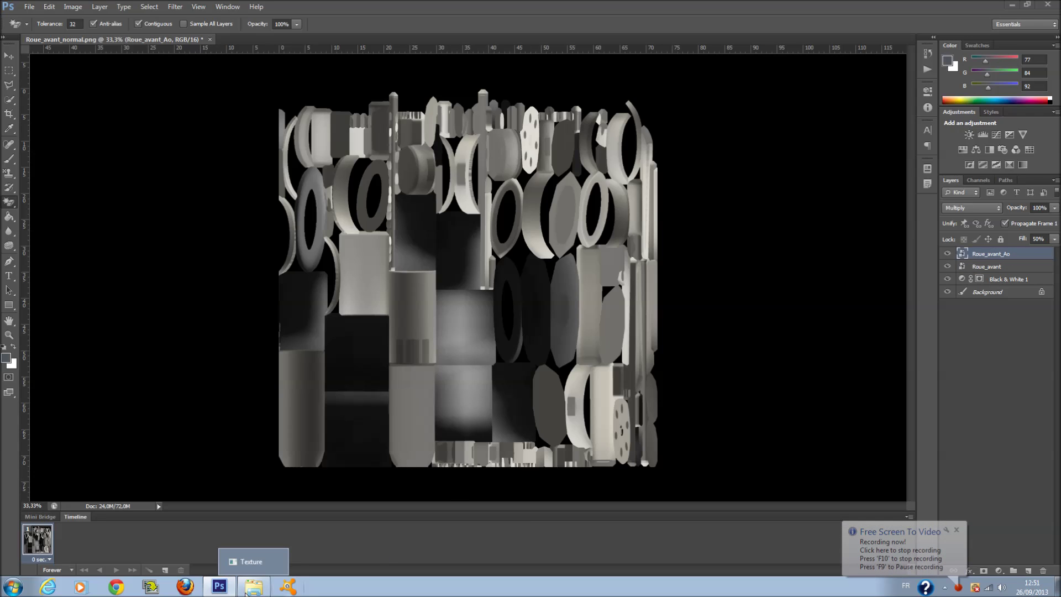
click(252, 562)
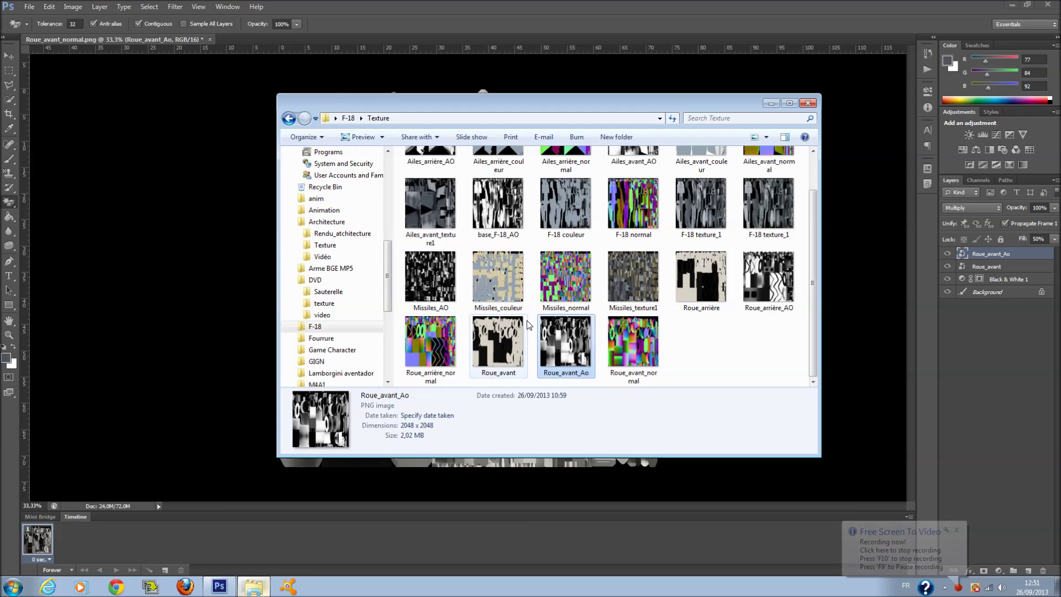
click(288, 118)
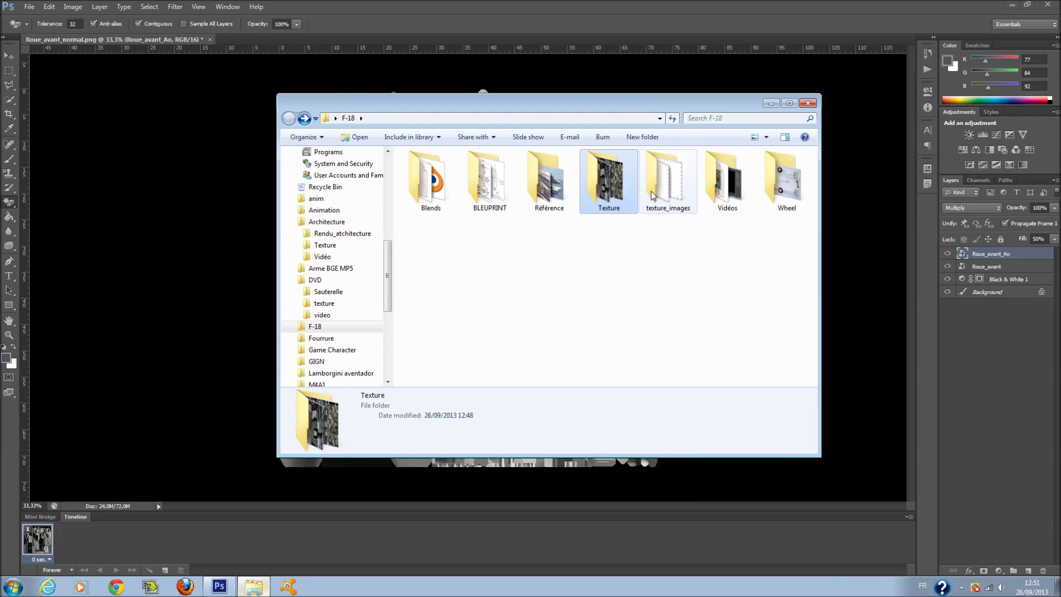
click(611, 145)
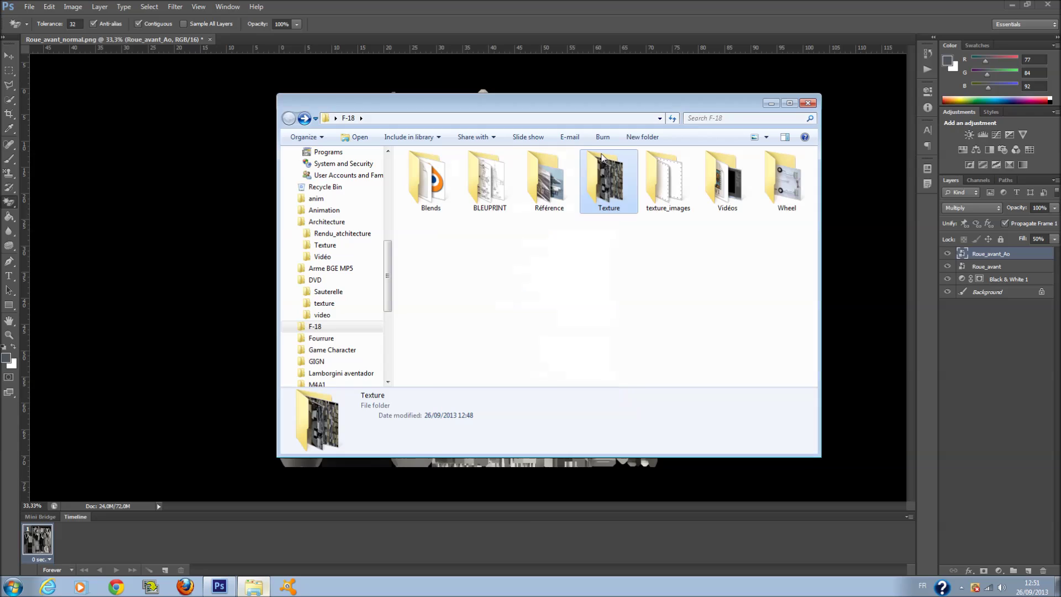
double_click(661, 203)
drag(431, 251, 225, 273)
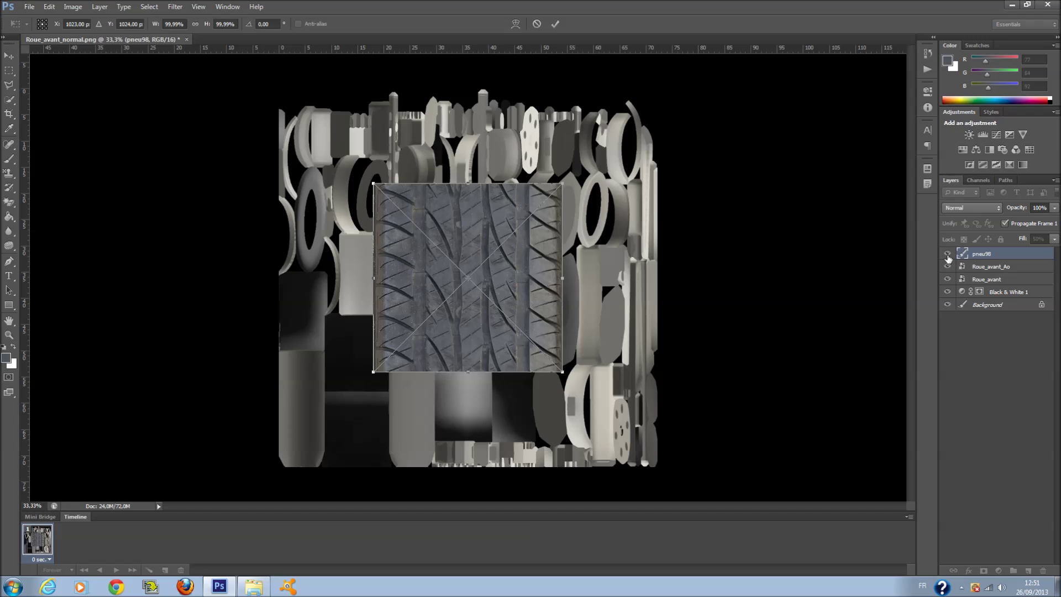
key(Return)
Hide the Roue_avant_Ao, Black & White 1 and Background layers, leaving only pneu98 and Roue_avant visible.
drag(948, 253, 946, 281)
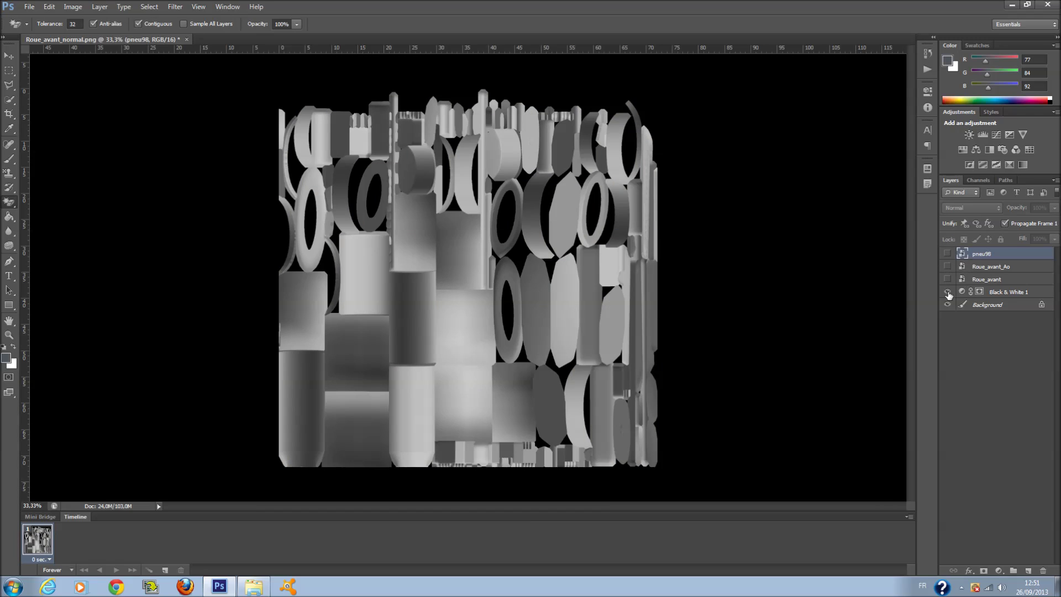
click(947, 291)
click(947, 291)
drag(947, 292, 947, 305)
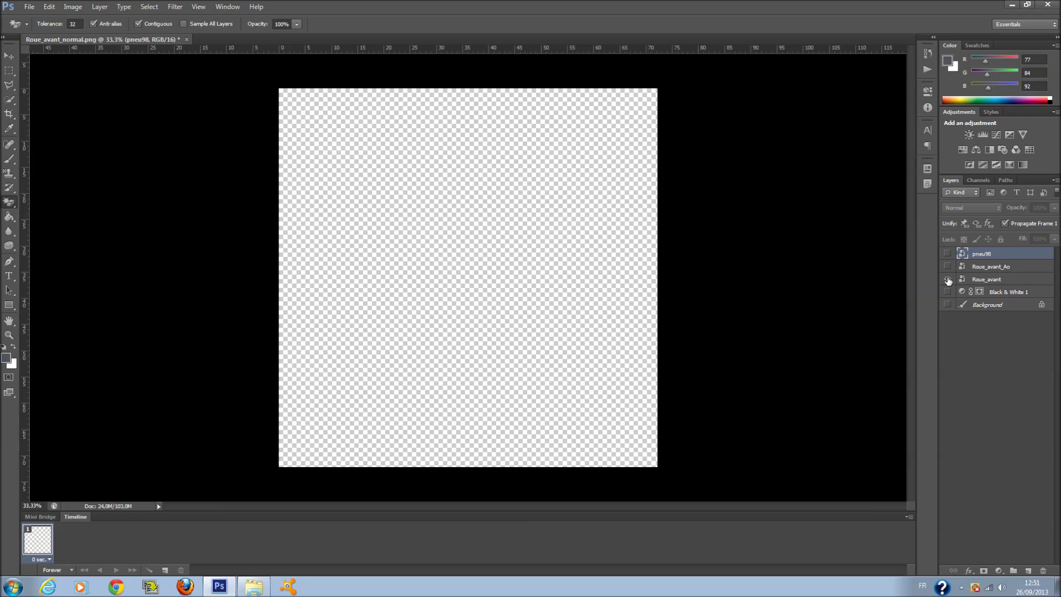
click(947, 279)
click(948, 253)
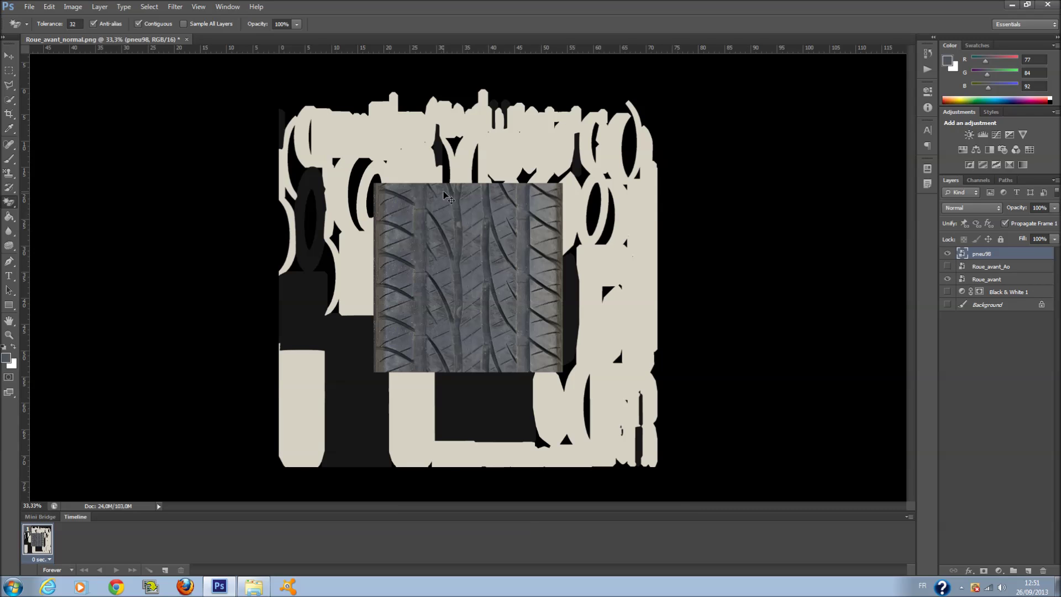
Transform the pneu98 tread to about 35% width and 80% height, covering the dark rectangle at the lower left of the wheel map.
key(ctrl+t)
drag(562, 183, 391, 316)
drag(325, 316, 363, 325)
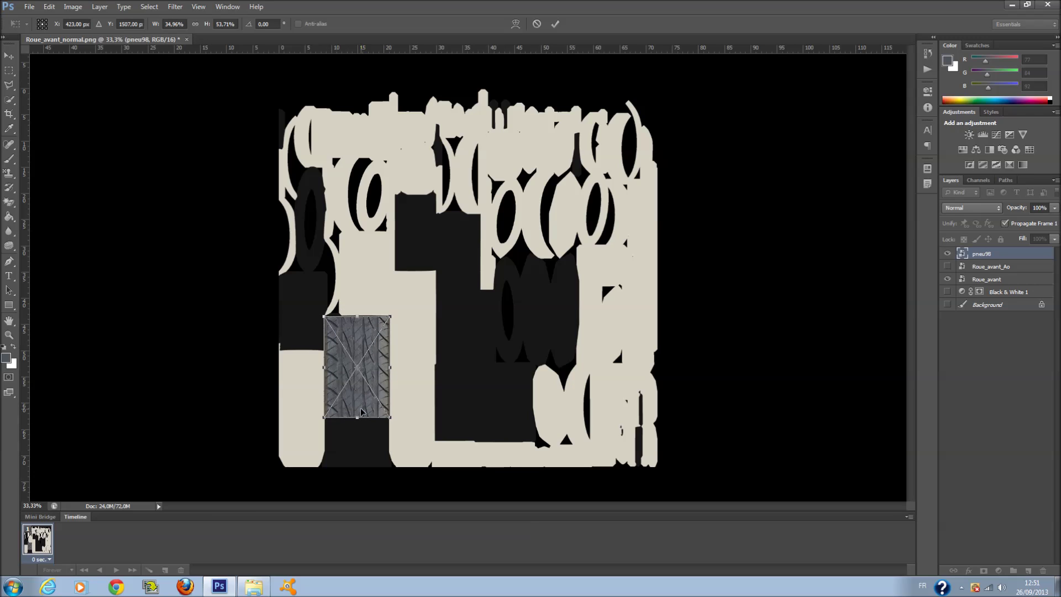
drag(358, 415, 356, 467)
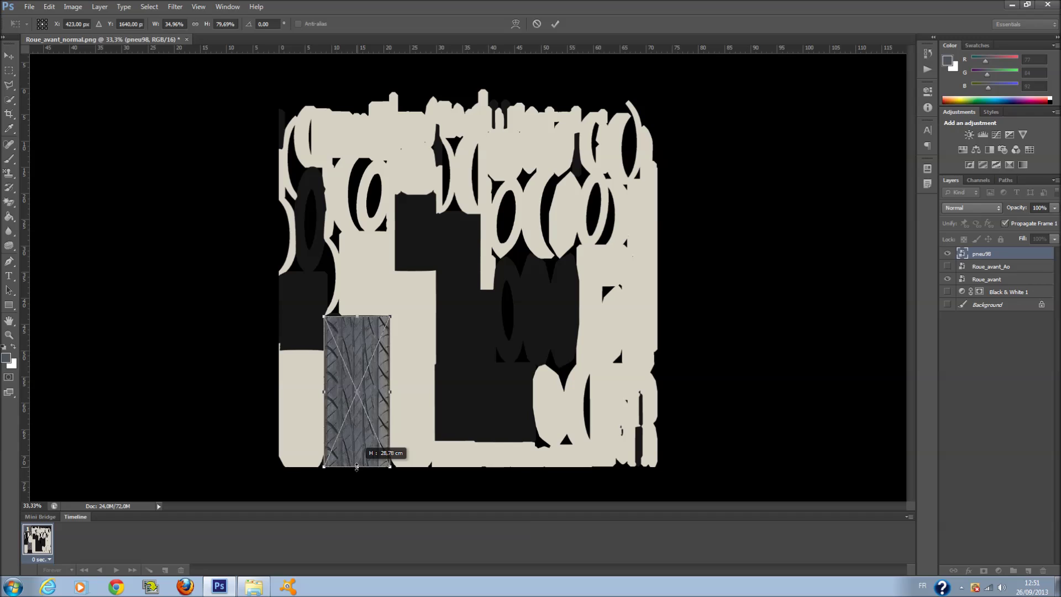
key(Return)
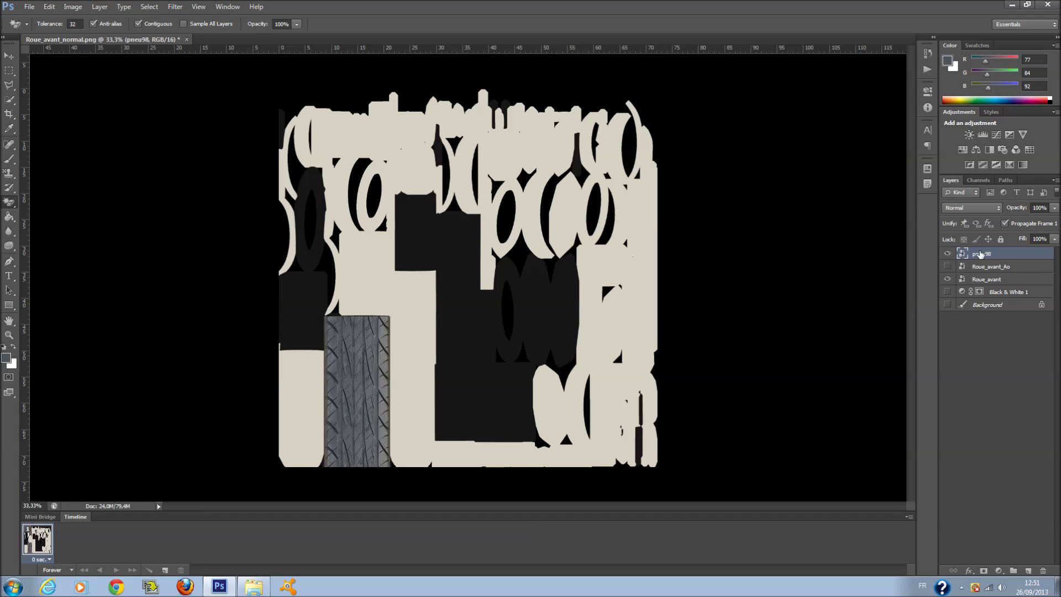
Duplicate the pneu98 layer and fit the copy over the tall central dark strip, at about 23% width and 119% height.
right_click(980, 254)
click(936, 206)
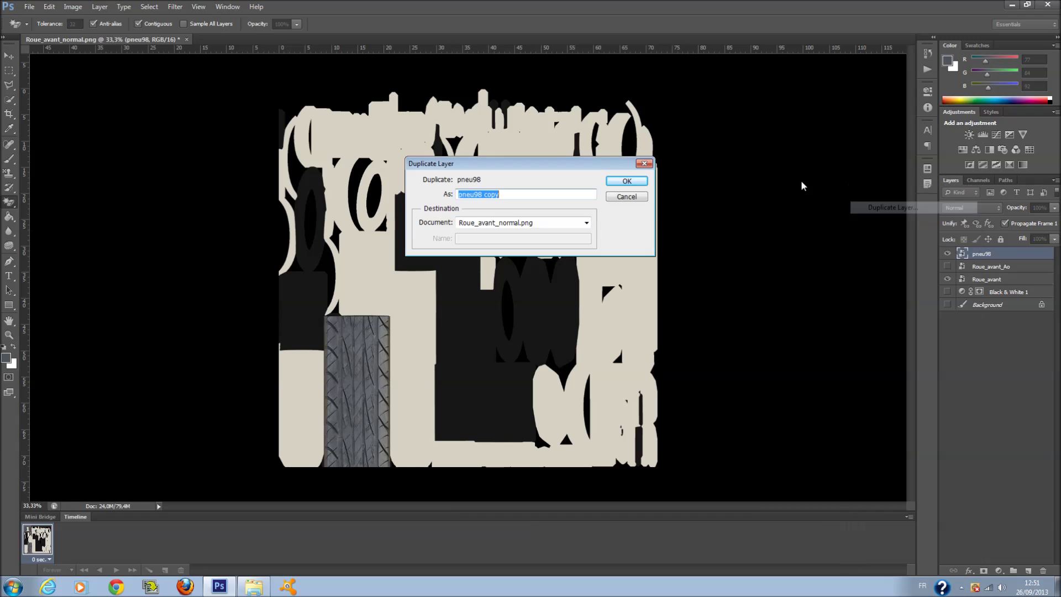
click(635, 180)
key(ctrl+t)
drag(347, 389, 485, 291)
drag(461, 212, 480, 214)
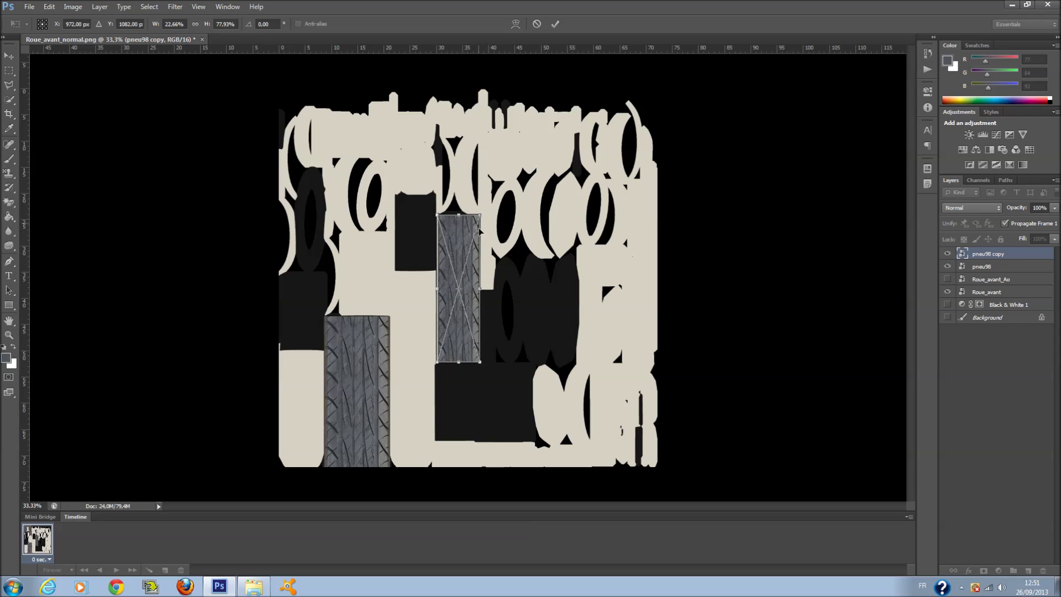
drag(462, 369, 458, 442)
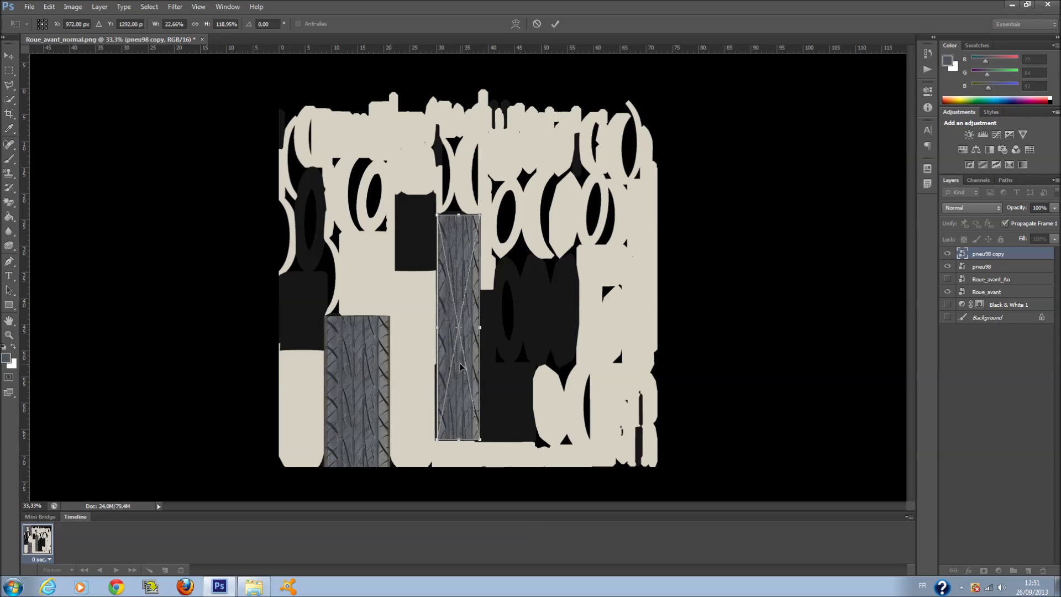
key(Return)
Duplicate pneu98 copy, fit the new tread over the small dark rectangle upper left of the central strip, and rasterize it.
right_click(1005, 253)
click(906, 208)
click(626, 182)
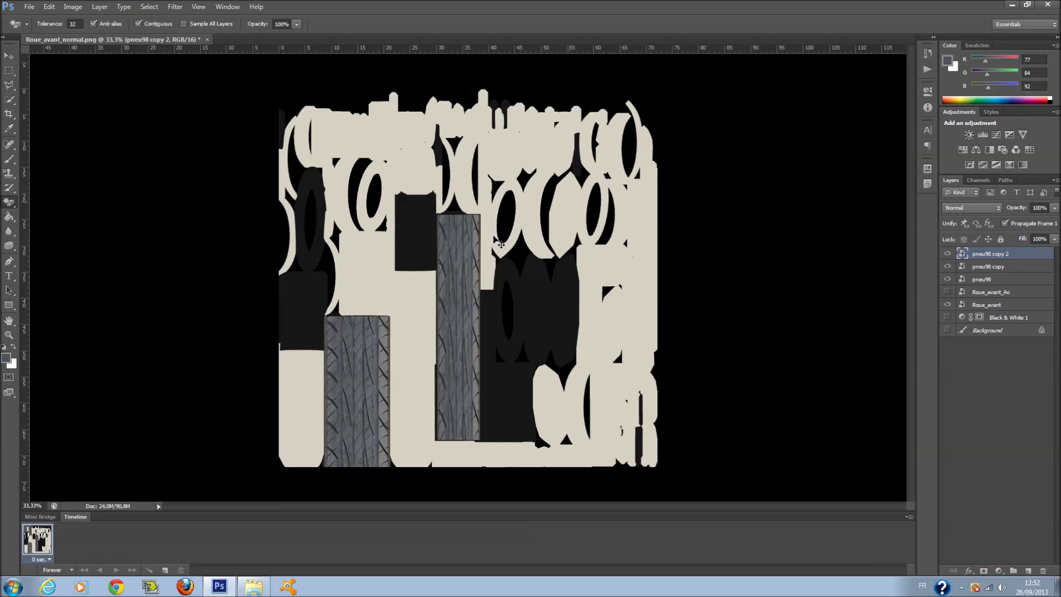
key(ctrl+t)
drag(461, 278, 419, 257)
drag(394, 193, 395, 194)
drag(416, 418, 407, 269)
drag(438, 234, 432, 232)
key(Return)
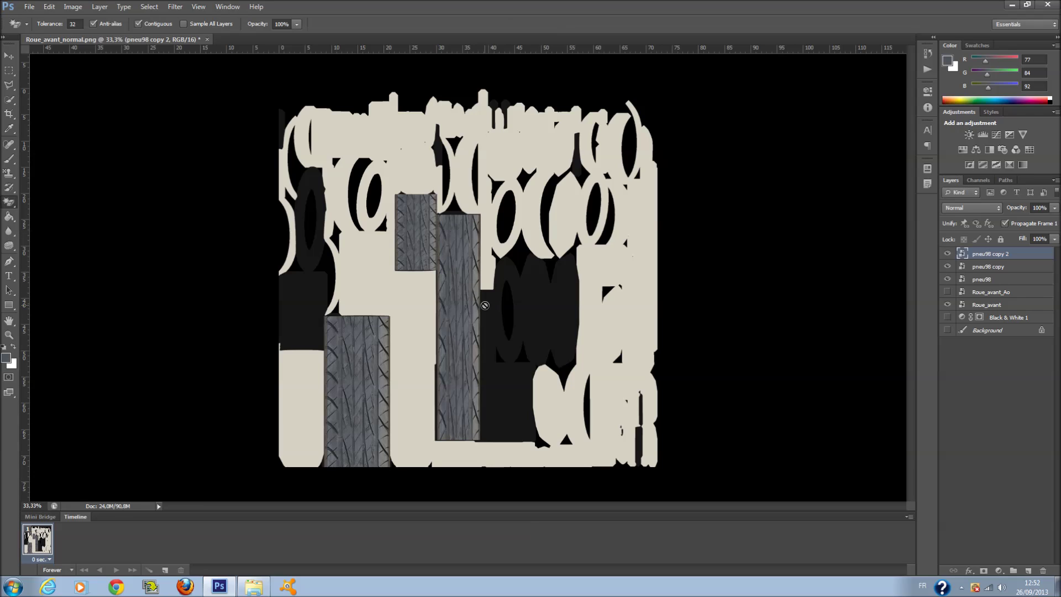
click(423, 242)
click(523, 223)
Duplicate pneu98 copy 2 and fit the new tread over the dark rectangle at the left edge of the wheel map.
right_click(1005, 252)
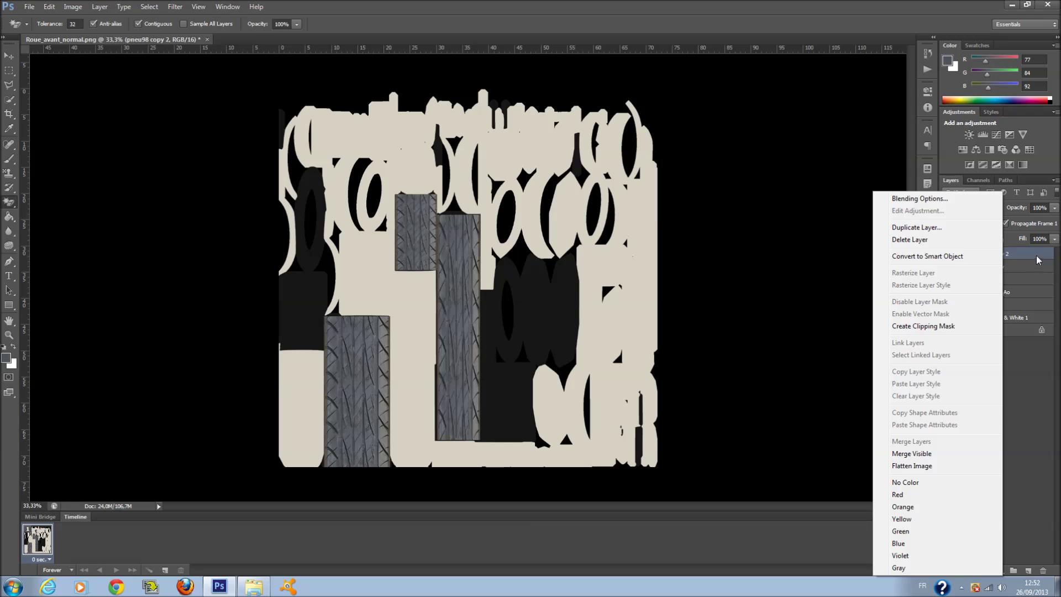
click(934, 227)
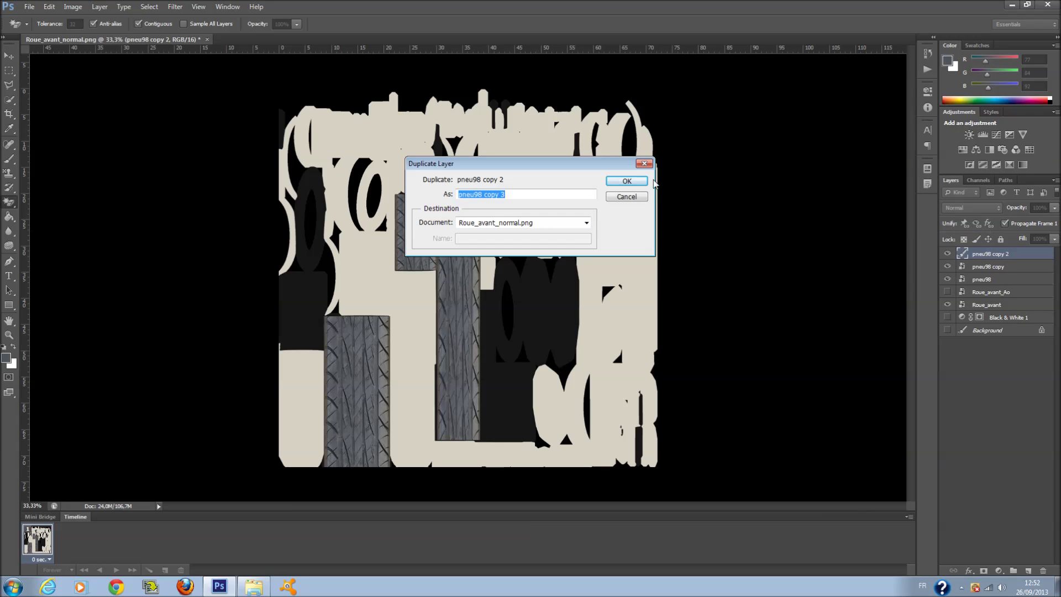
click(636, 181)
key(ctrl+t)
drag(416, 219, 303, 272)
drag(303, 354, 304, 352)
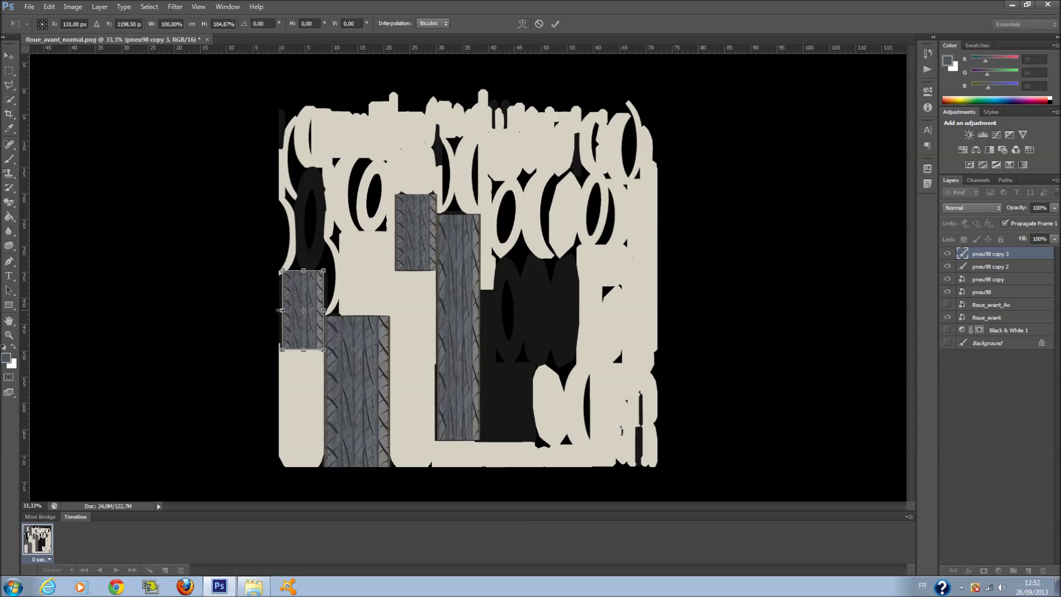
key(Return)
key(e)
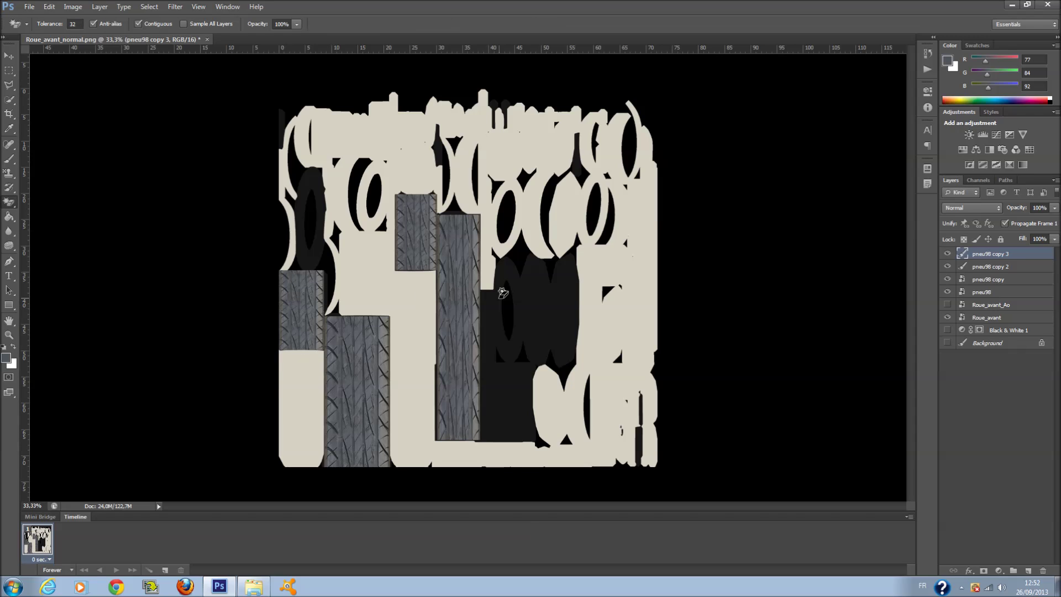
Duplicate pneu98 copy 3 and move the new tread onto the dark area beside the lower end of the central strip.
right_click(1003, 255)
click(914, 227)
key(Return)
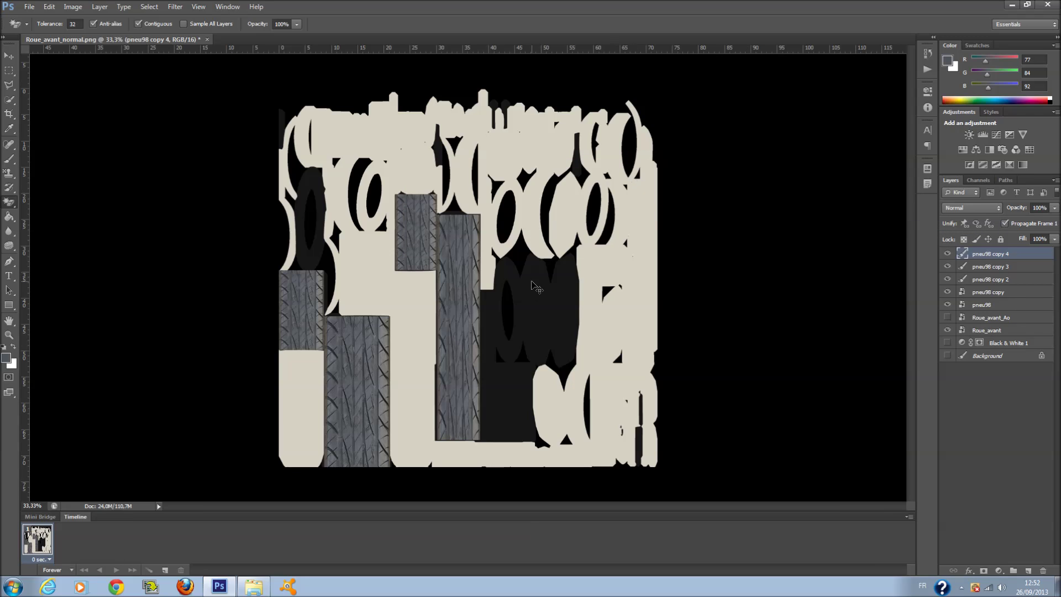
key(ctrl+t)
drag(309, 303, 530, 400)
key(Return)
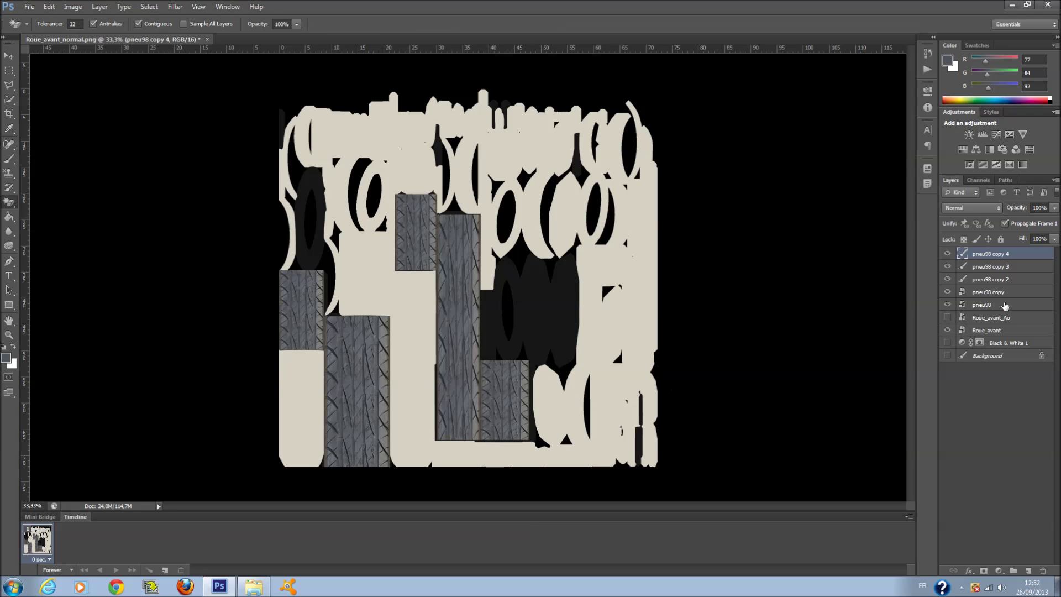
Show the Roue_avant_Ao, Background and Black & White 1 layers again.
click(947, 318)
click(947, 355)
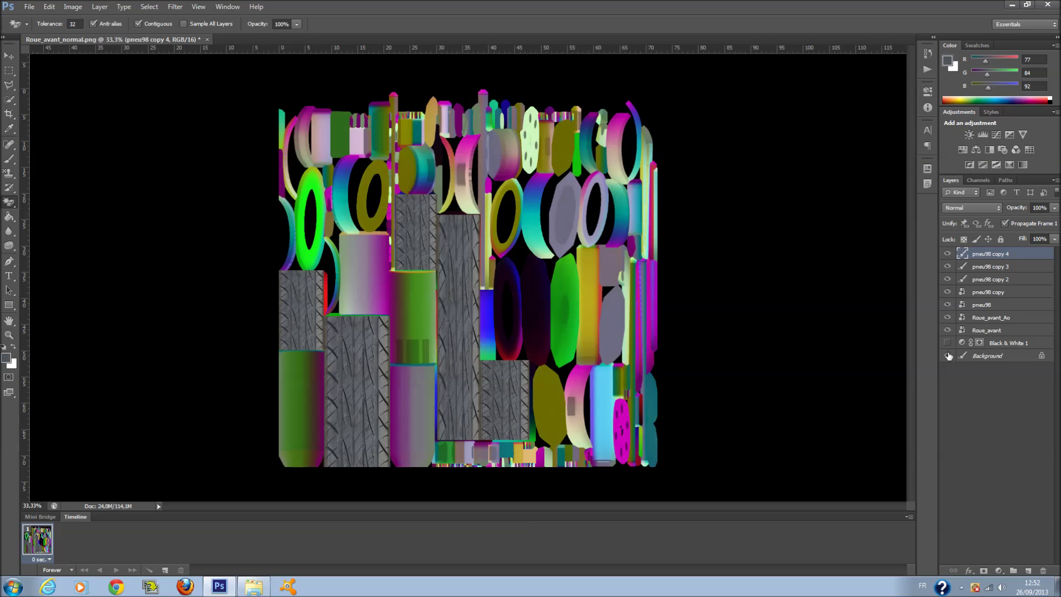
click(948, 342)
Set the blend mode of the pneu98 copy 3 layer to Overlay.
click(971, 268)
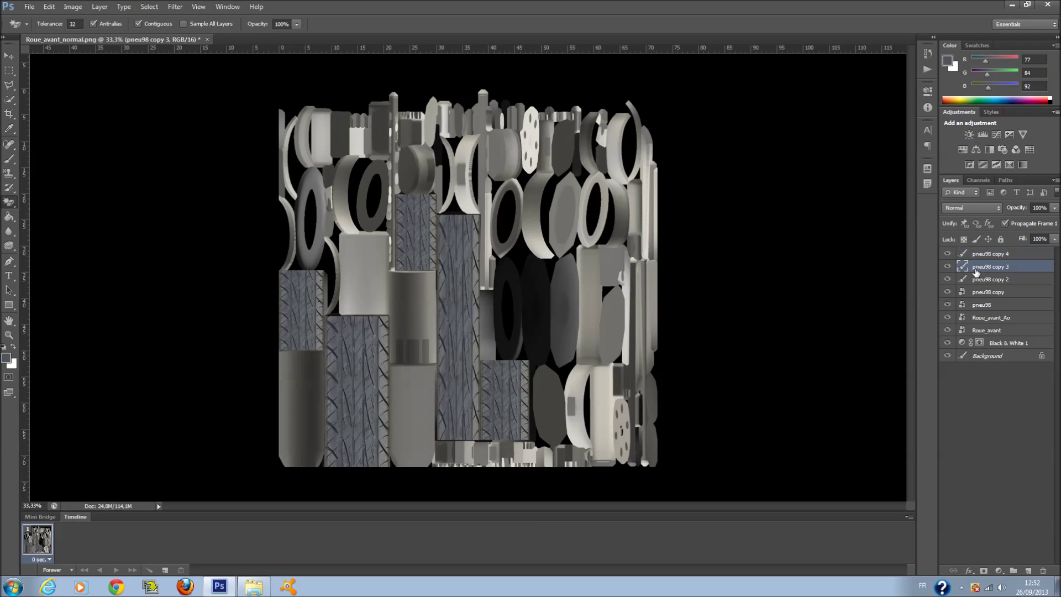
click(986, 207)
click(984, 353)
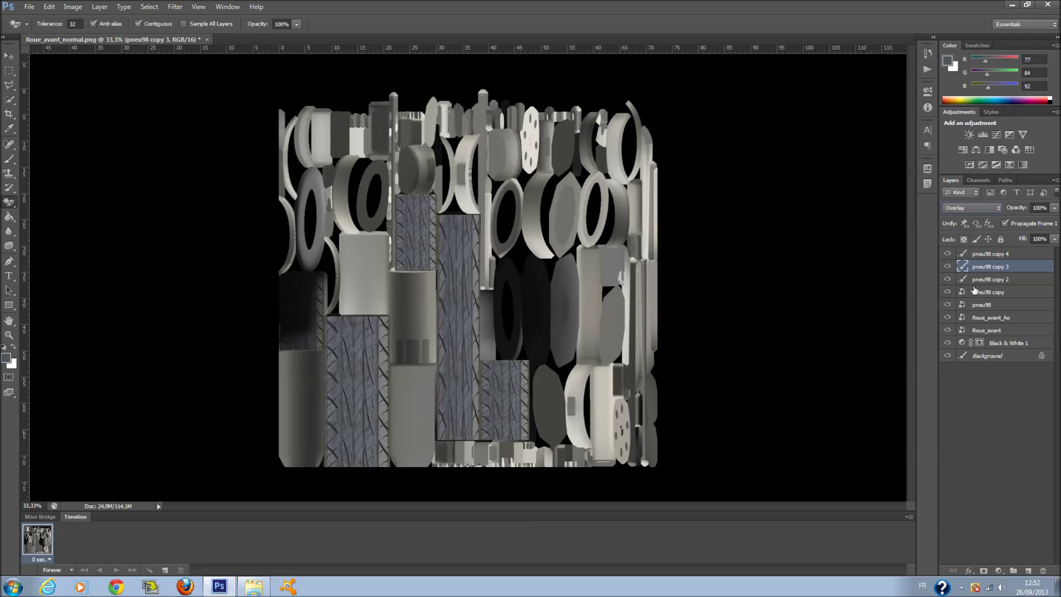
Try successive blend modes on the pneu98 copy 4 layer, including Color Burn and Color Dodge, and settle on Overlay.
click(993, 253)
click(986, 207)
click(968, 221)
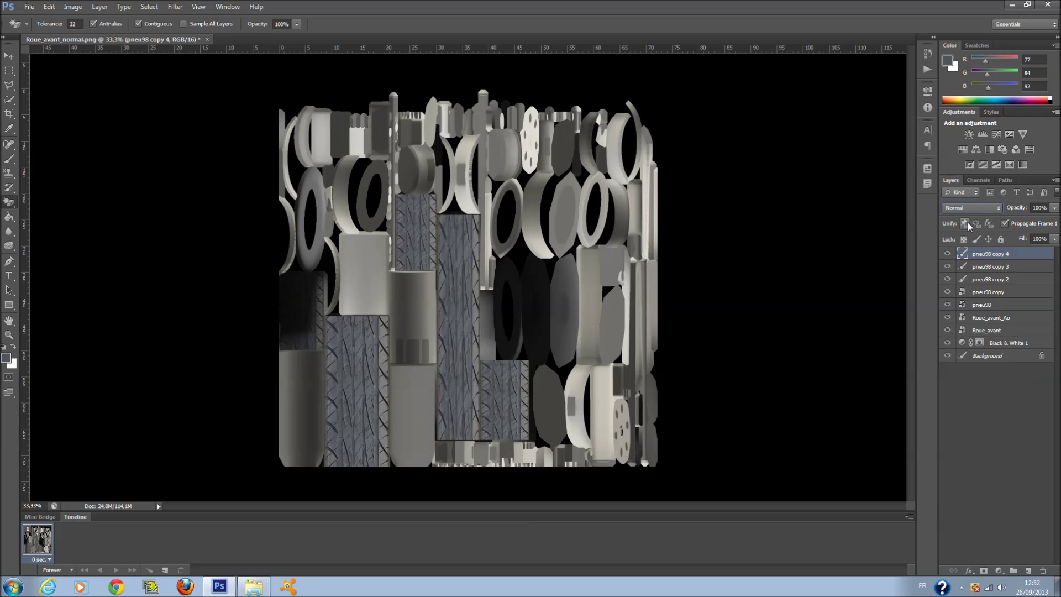
key(Down)
key(Down)
key(Down)
key(Down)
key(Down)
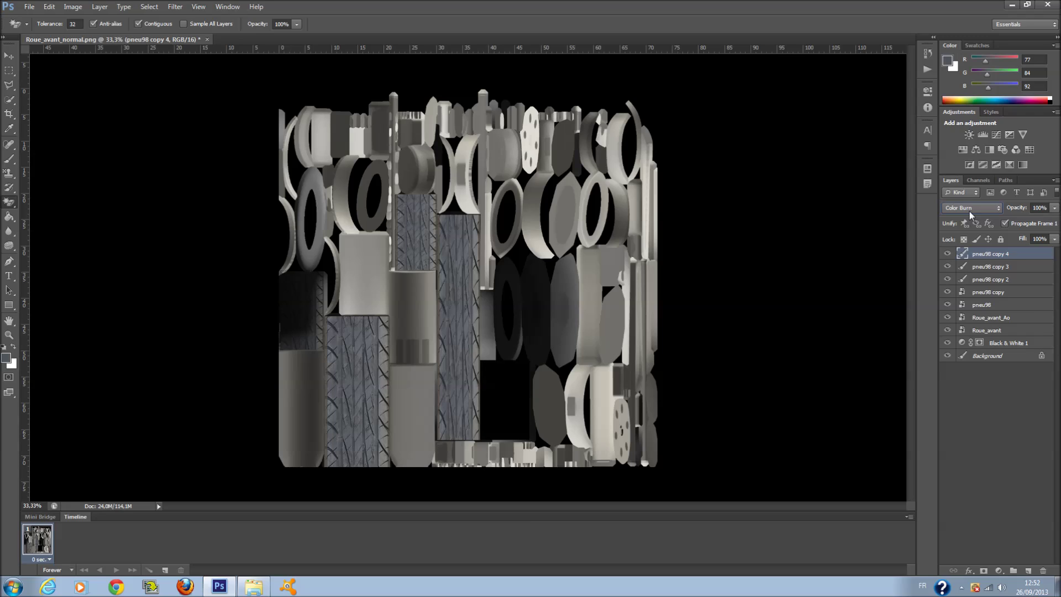
key(Down)
key(Down)
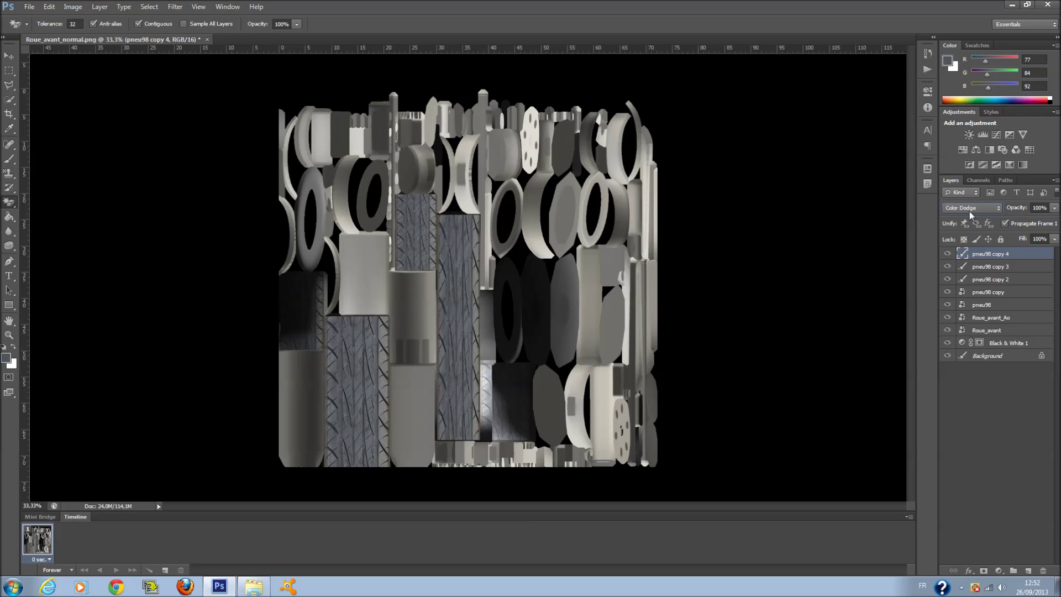
key(Down)
key(Down)
key(Down)
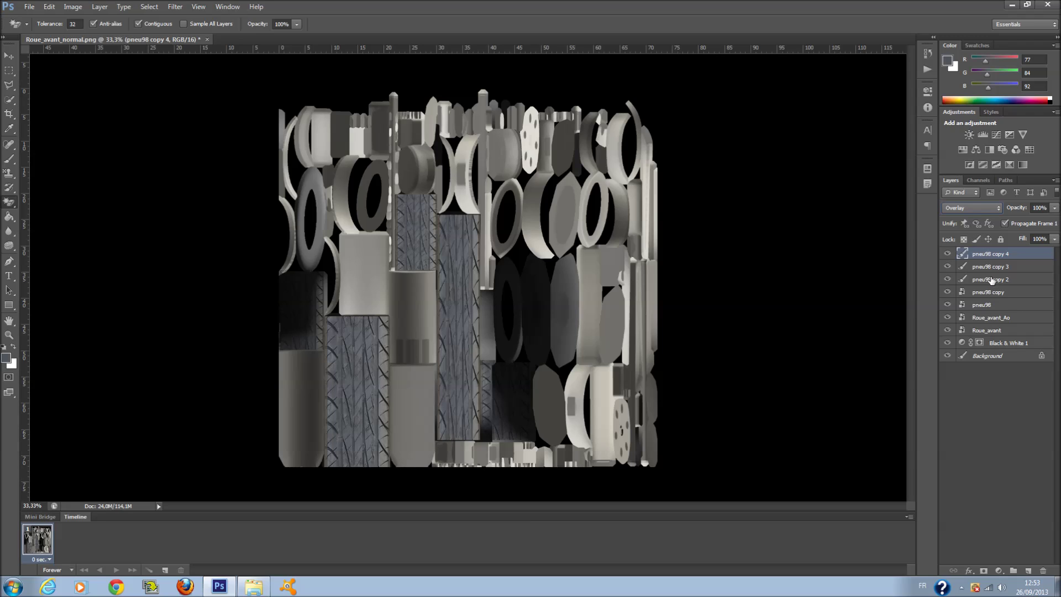
Set the pneu98 copy 2 layer to Overlay and reapply Overlay to pneu98 copy 3.
click(990, 280)
click(994, 210)
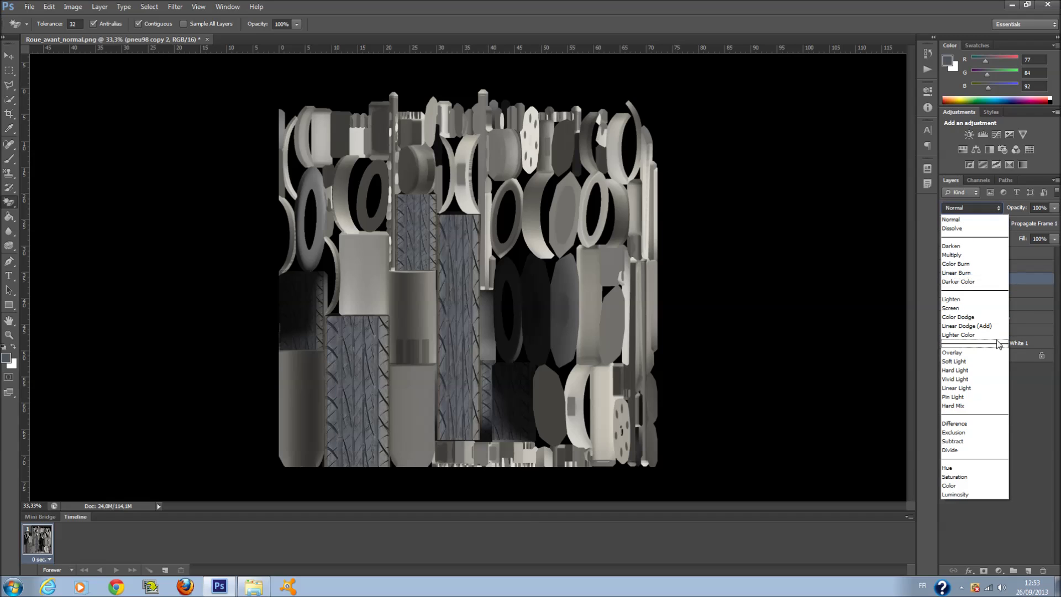
click(994, 320)
click(989, 267)
click(986, 209)
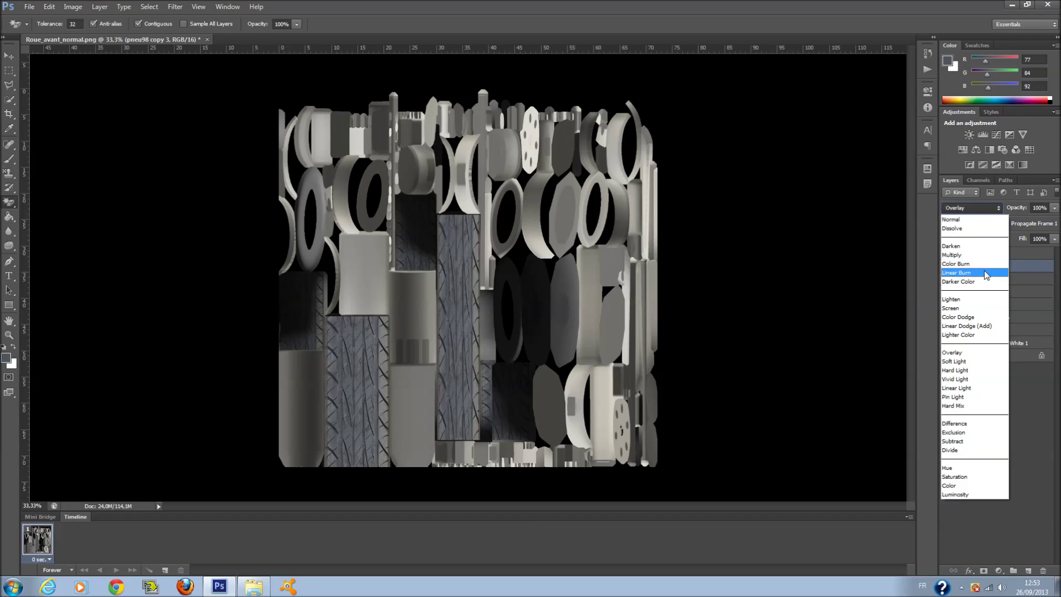
click(987, 353)
Set the blend mode of both the pneu98 copy and pneu98 layers to Overlay.
click(993, 294)
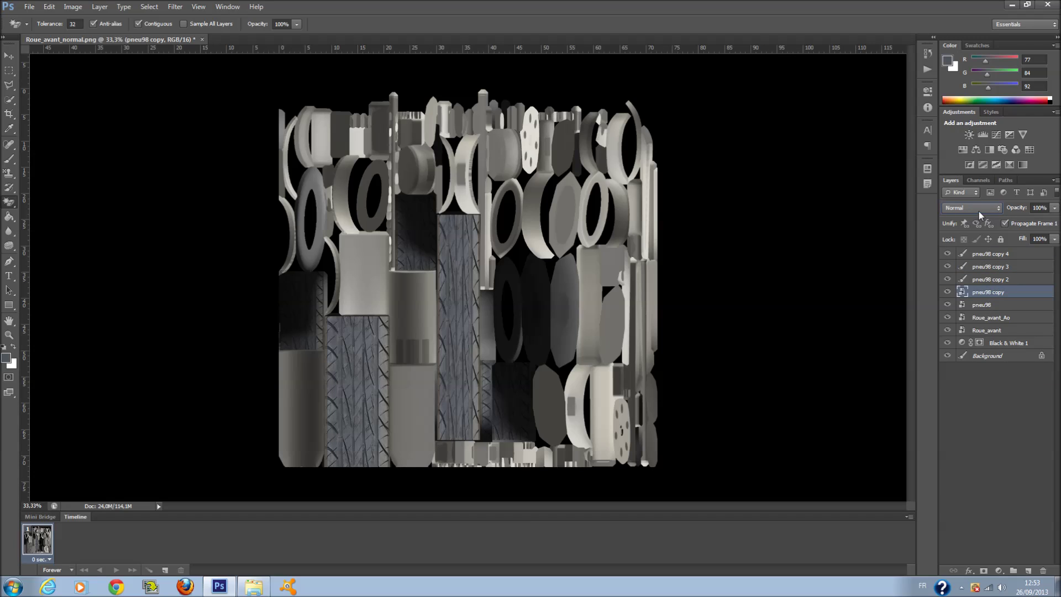
click(980, 215)
click(984, 349)
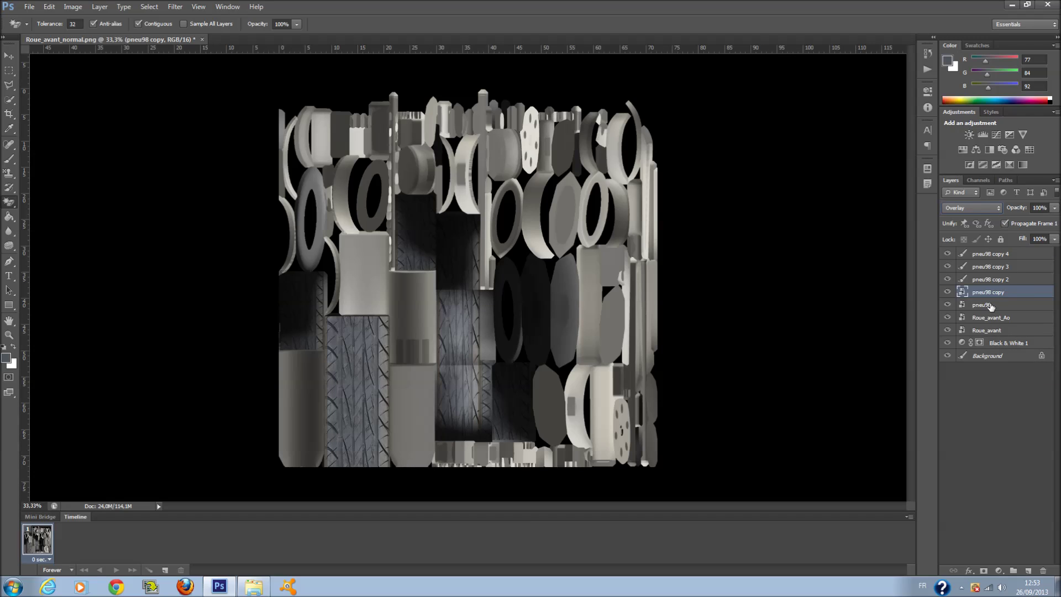
click(991, 306)
click(980, 214)
click(971, 349)
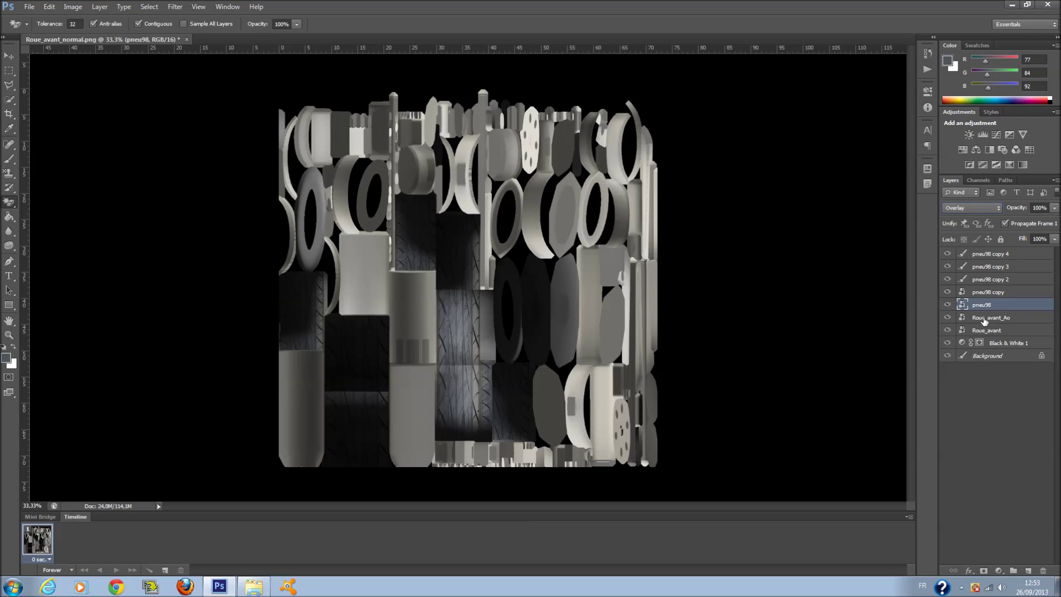
Toggle the pneu98 and pneu98 copy layers to compare the tread effect, and check the settings of the tread copies.
click(947, 304)
click(947, 292)
drag(950, 297, 951, 303)
click(987, 292)
click(987, 280)
click(987, 269)
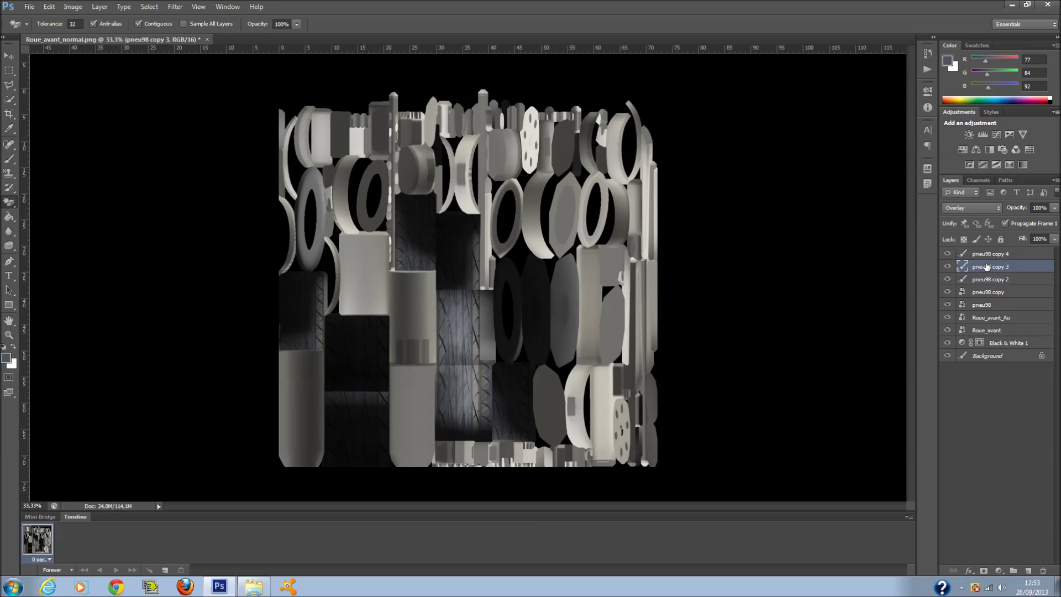
Set the Roue_avant_Ao layer's fill to 50% and toggle the Roue_avant layer's visibility to compare the result.
click(986, 254)
click(999, 318)
click(1002, 331)
click(1002, 319)
mouse_move(1017, 252)
mouse_down()
mouse_move(1001, 251)
mouse_move(1057, 251)
mouse_move(1029, 263)
mouse_up()
click(948, 332)
click(947, 331)
click(948, 332)
click(948, 330)
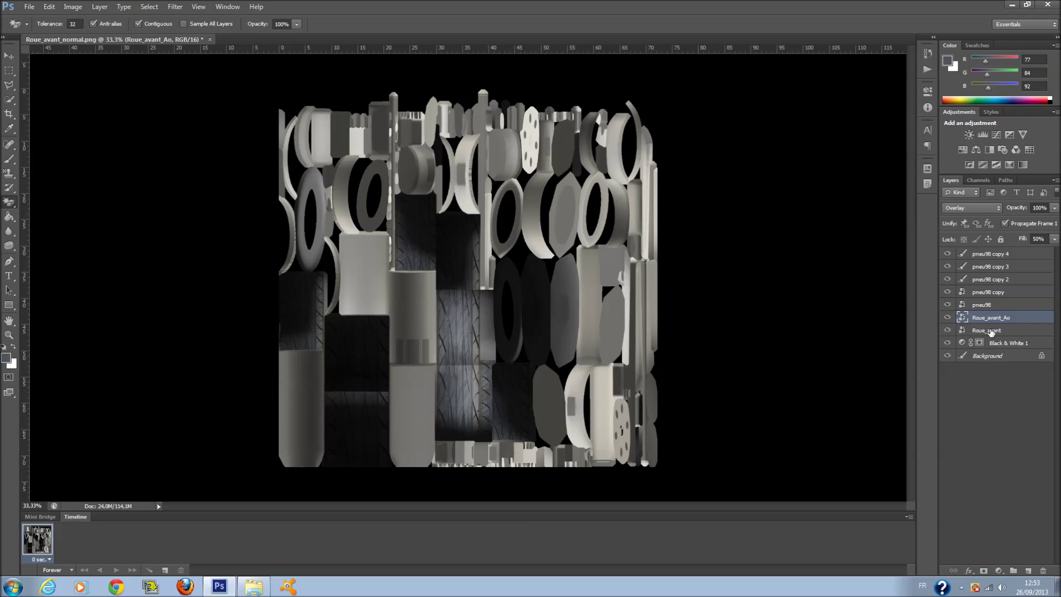
Try successive blend modes on the Roue_avant layer, settle on Color, and check the Roue_avant_Ao and pneu98 layer settings.
click(987, 330)
click(1055, 239)
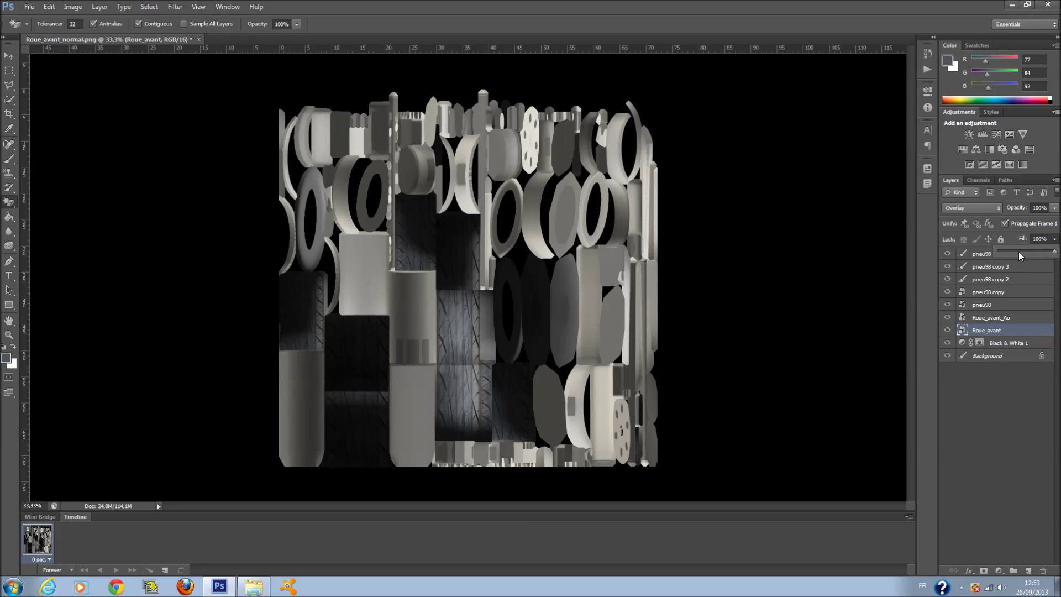
click(981, 214)
click(980, 213)
scroll(981, 212, down, 5)
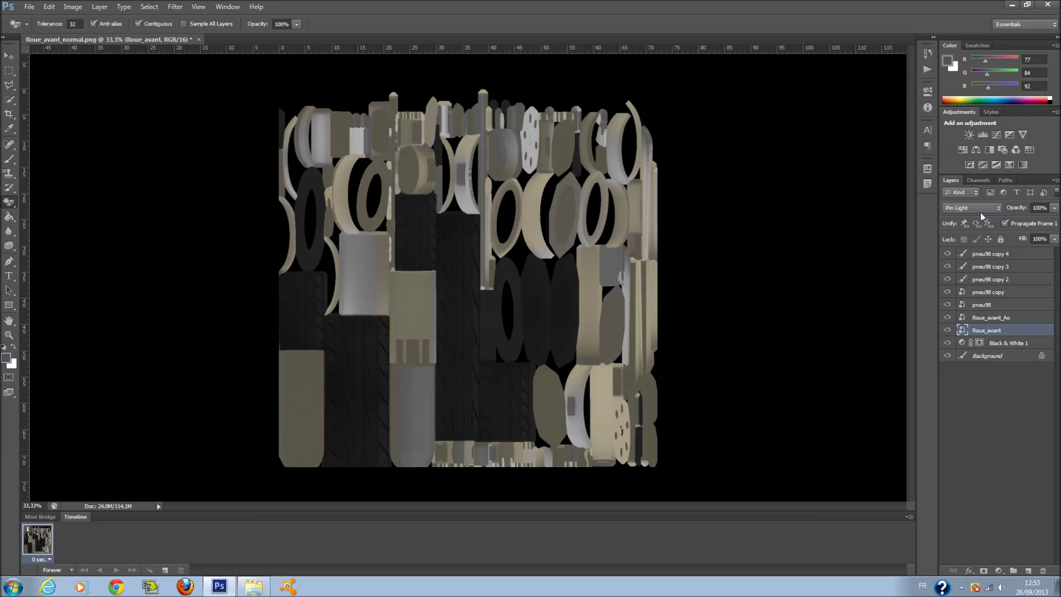
scroll(981, 212, down, 2)
scroll(981, 212, down, 4)
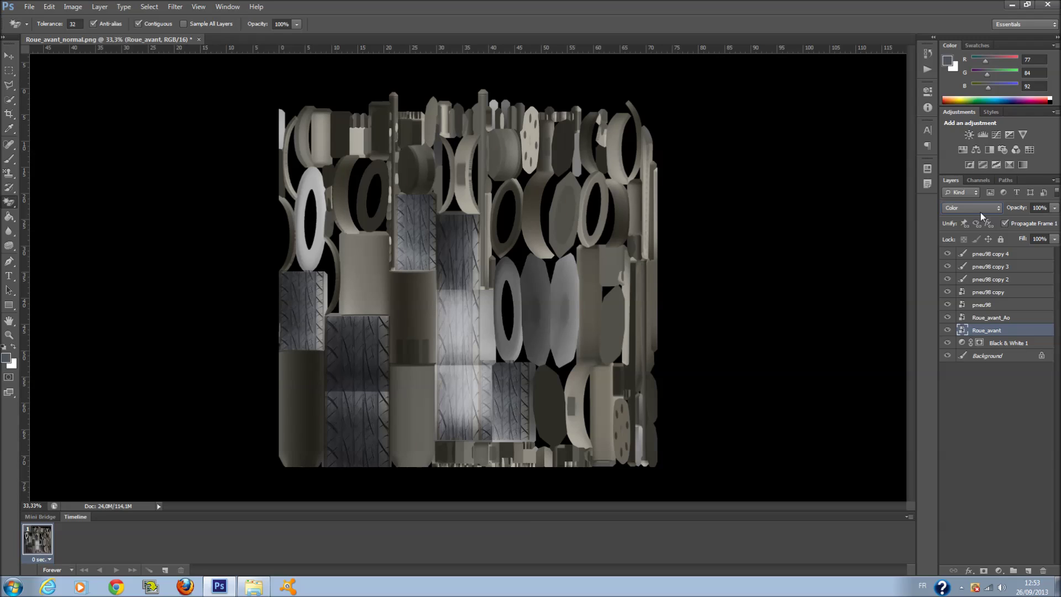
click(1005, 319)
click(1001, 304)
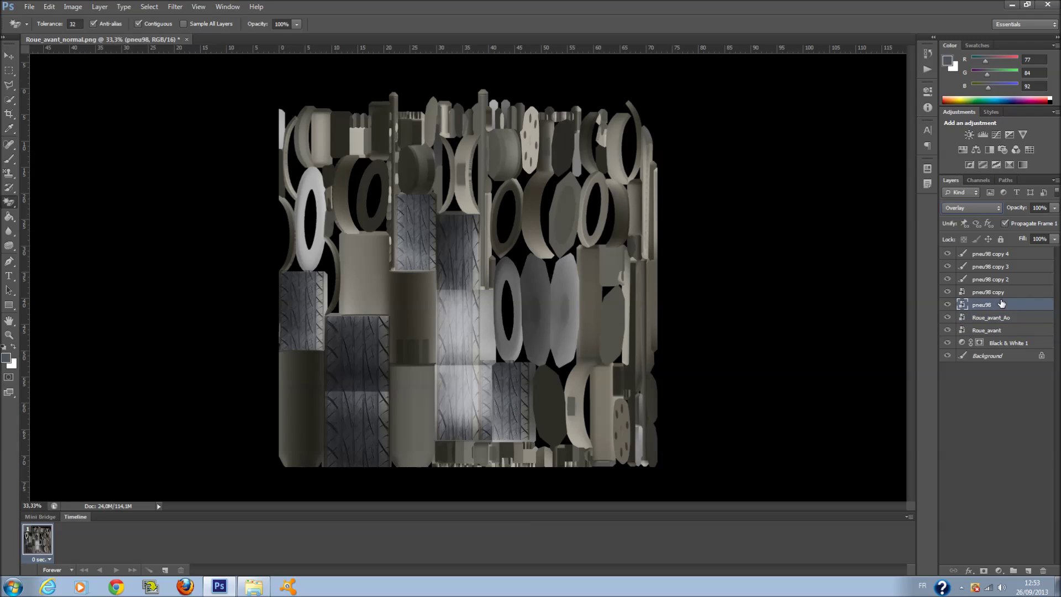
click(1004, 323)
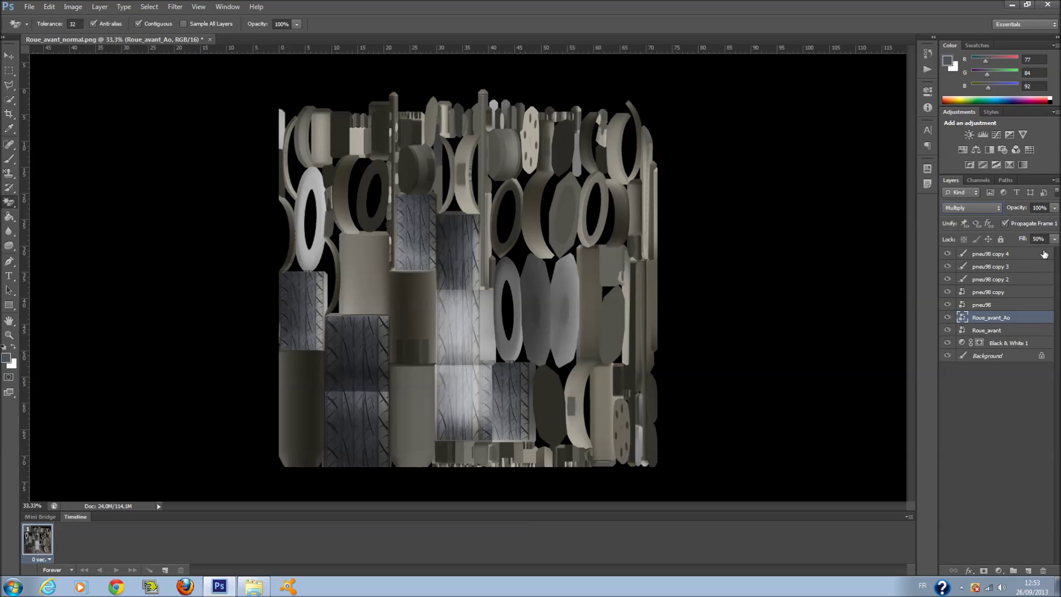
click(1004, 416)
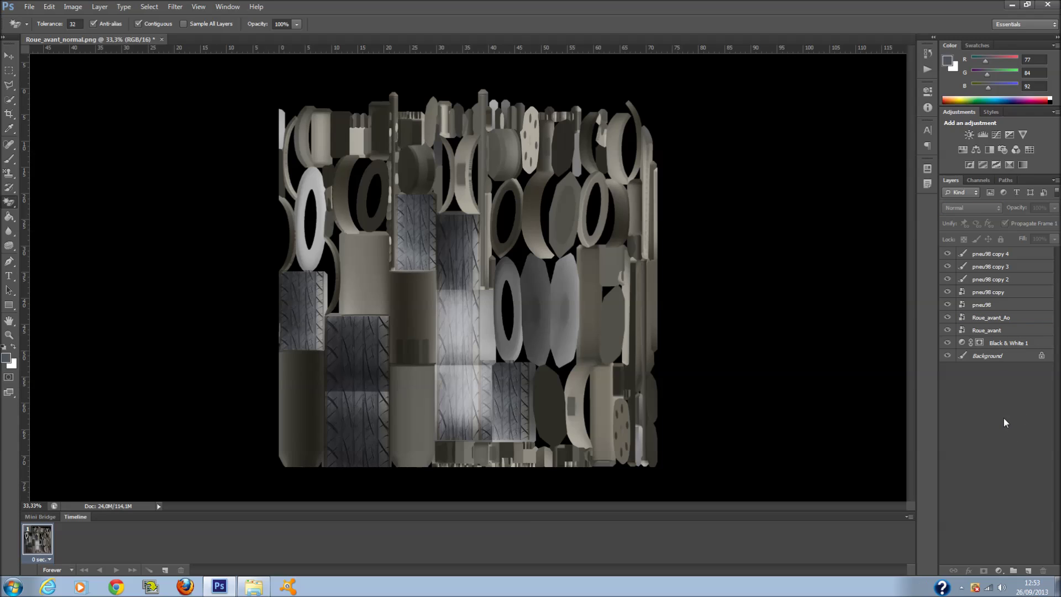
Place the MetalBare0074_1_L image from the texture_images folder and scale it to 241.47% by 329.34%, covering the whole wheel texture.
click(265, 587)
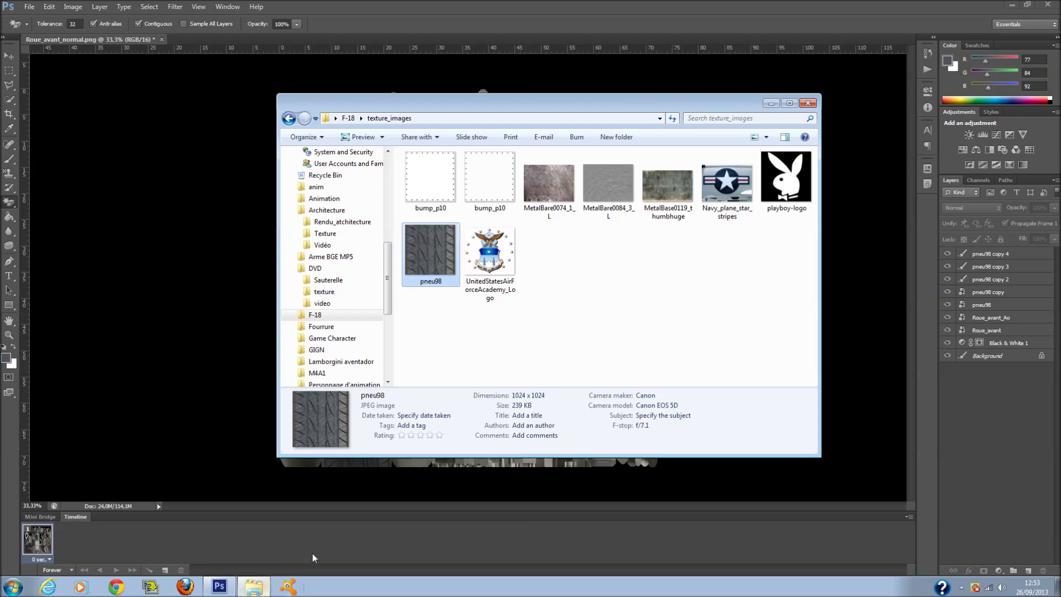
drag(549, 182, 279, 284)
drag(366, 205, 261, 100)
drag(566, 352, 734, 567)
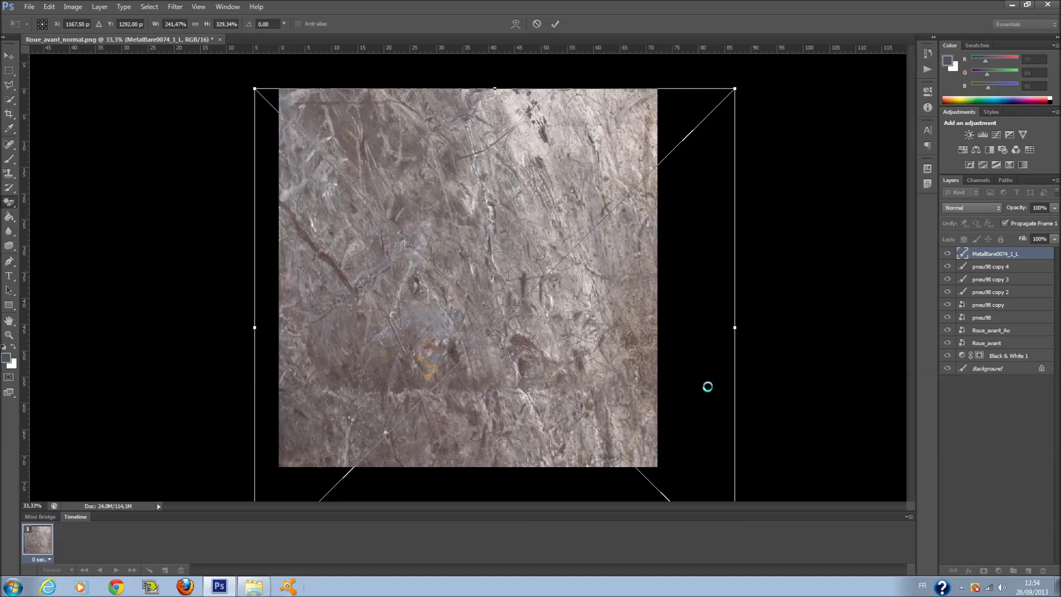
key(Return)
Blend the MetalBare0074_1_L layer with Color Burn and reduce its fill to 13%.
key(e)
scroll(960, 203, down, 2)
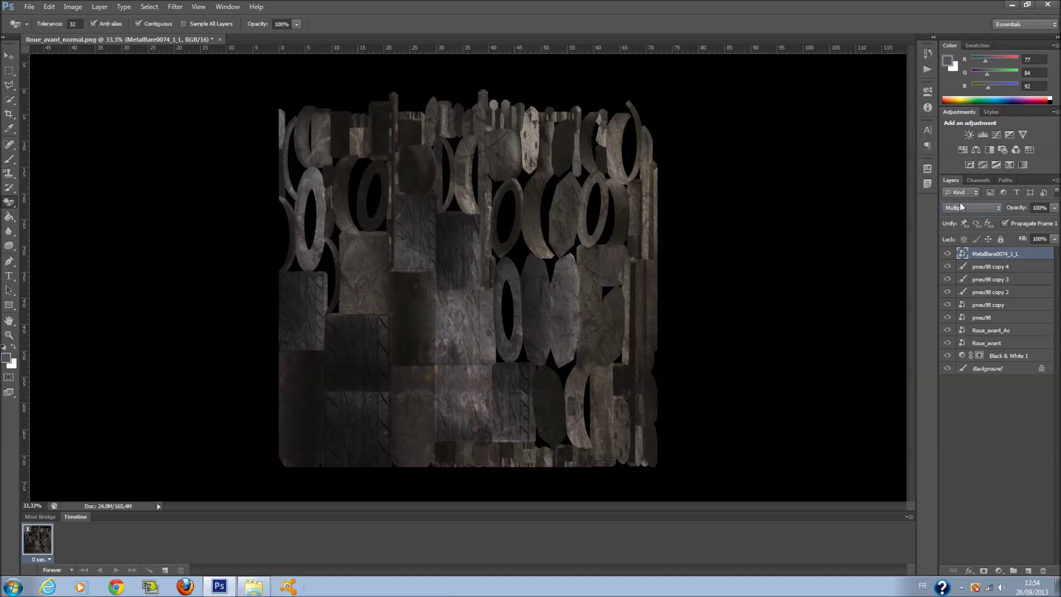
scroll(960, 202, down, 1)
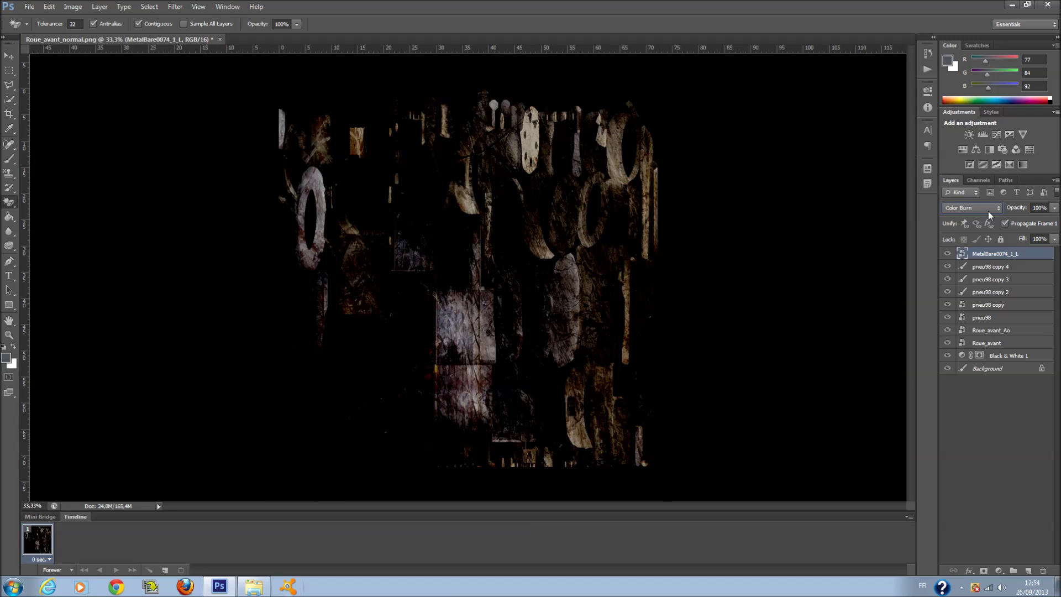
click(1054, 239)
drag(1017, 250, 1006, 253)
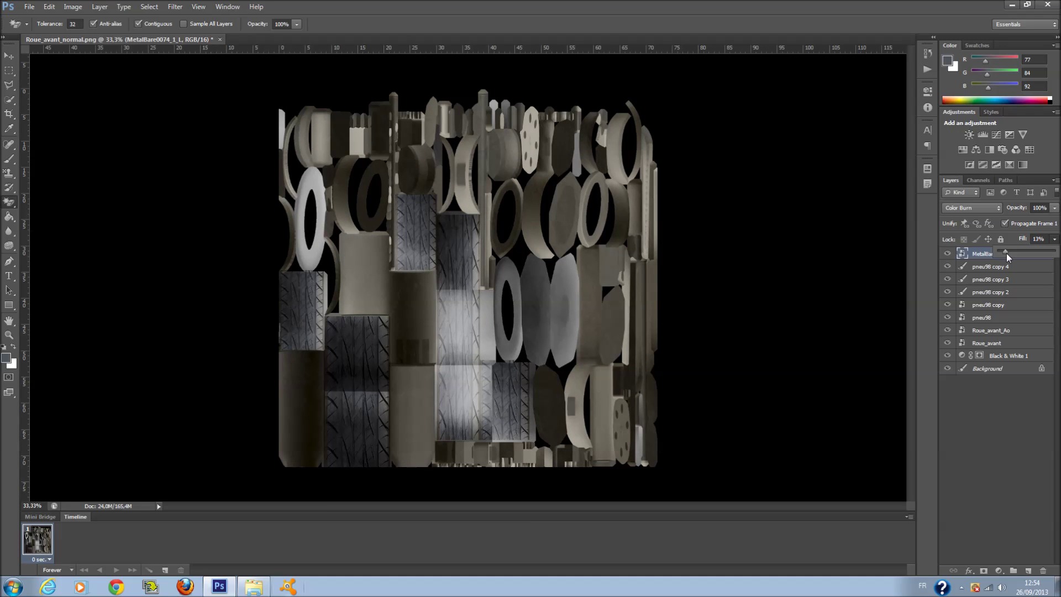
click(1012, 418)
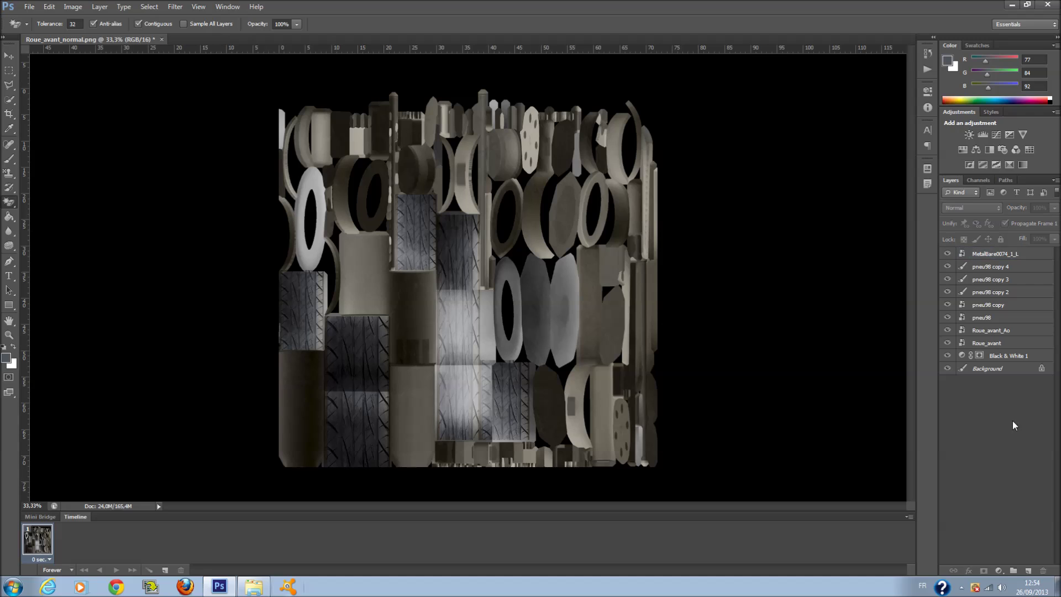
click(30, 7)
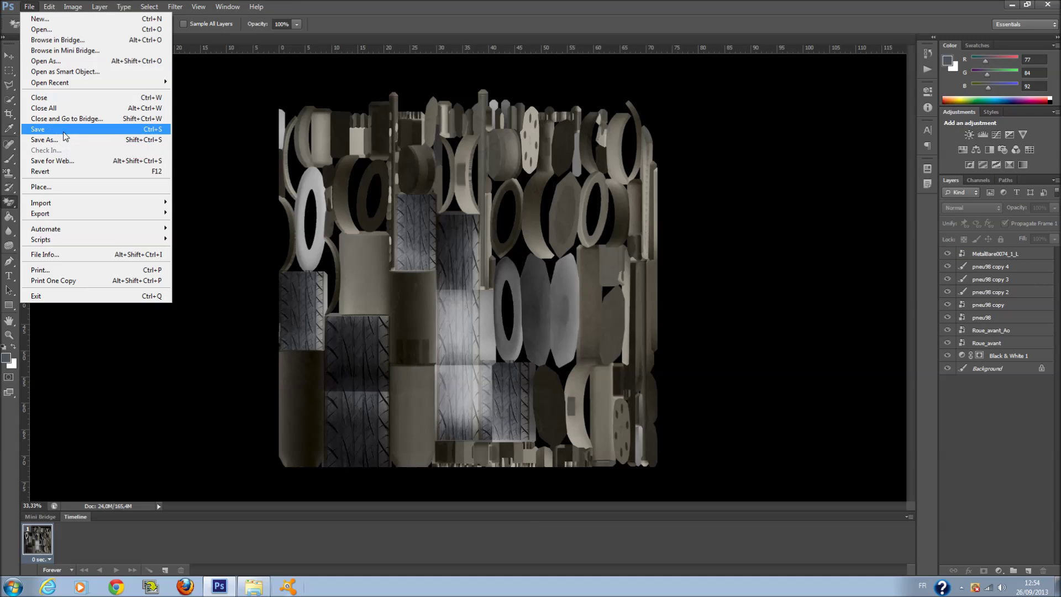
click(44, 140)
click(561, 277)
key(BackSpace)
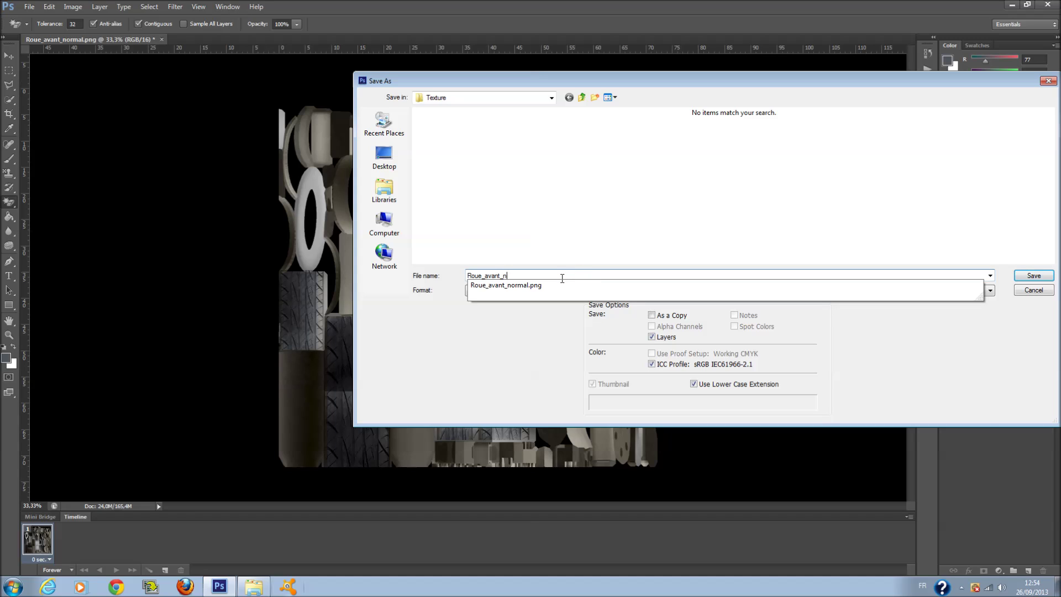
key(BackSpace)
text(texture1)
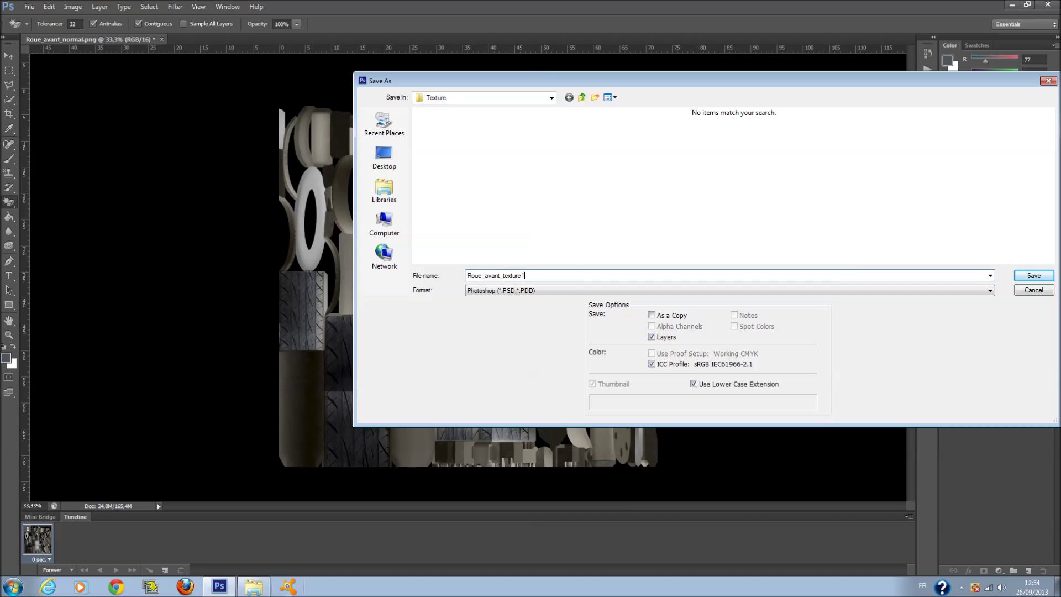
key(Return)
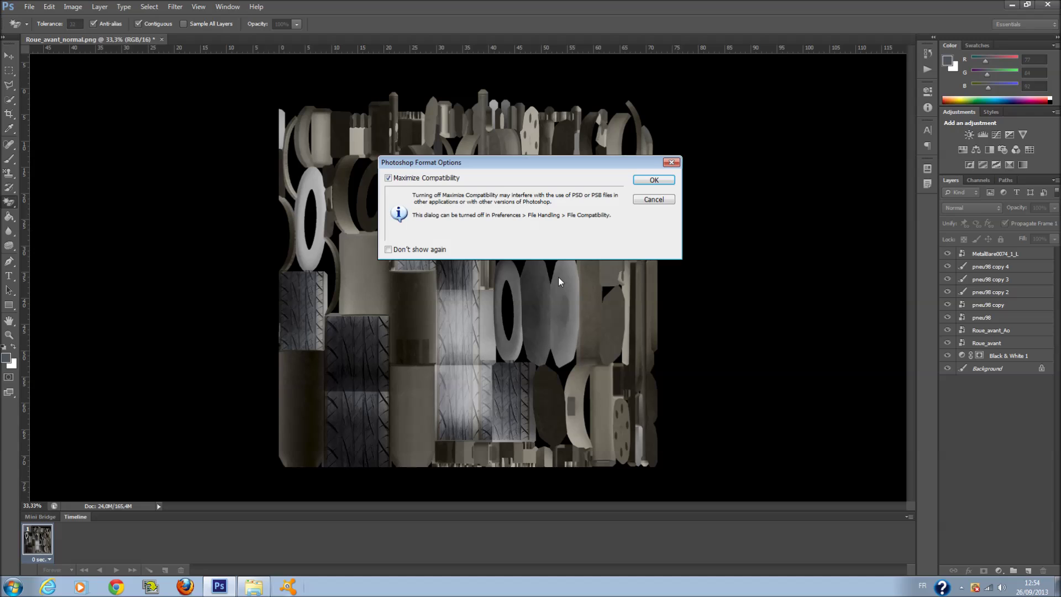
key(Escape)
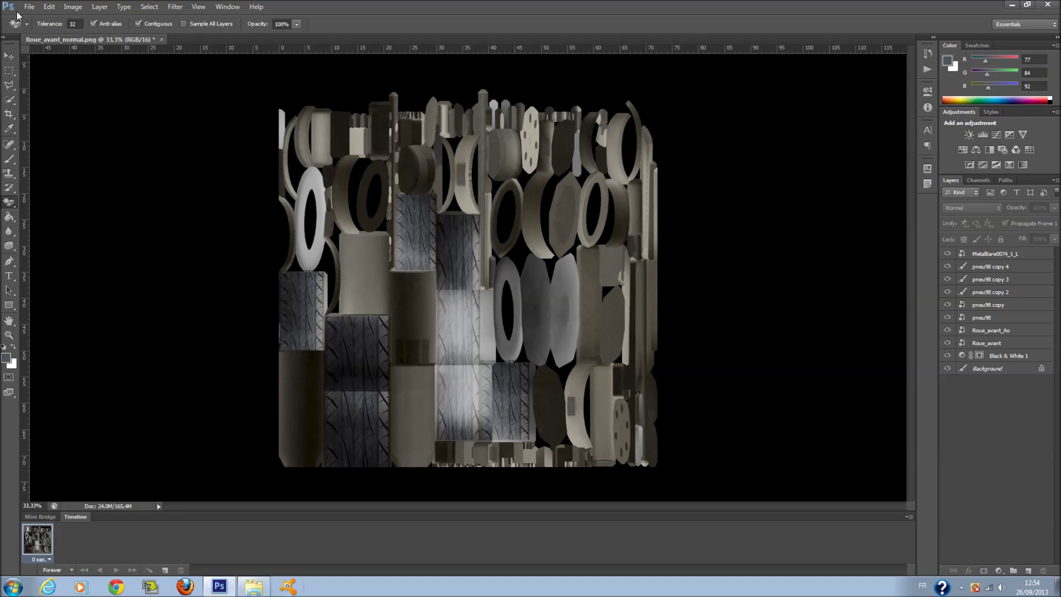
Save the front wheel texture as Roue_avant_texture1 in PNG format in the Texture folder, with smallest compression and no interlacing.
click(29, 7)
click(55, 138)
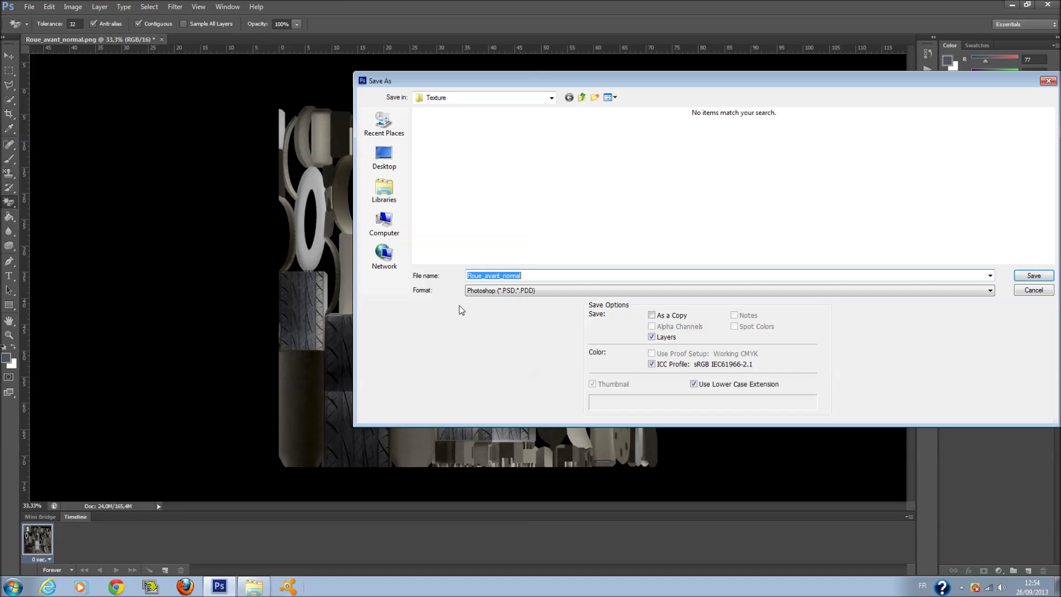
click(538, 277)
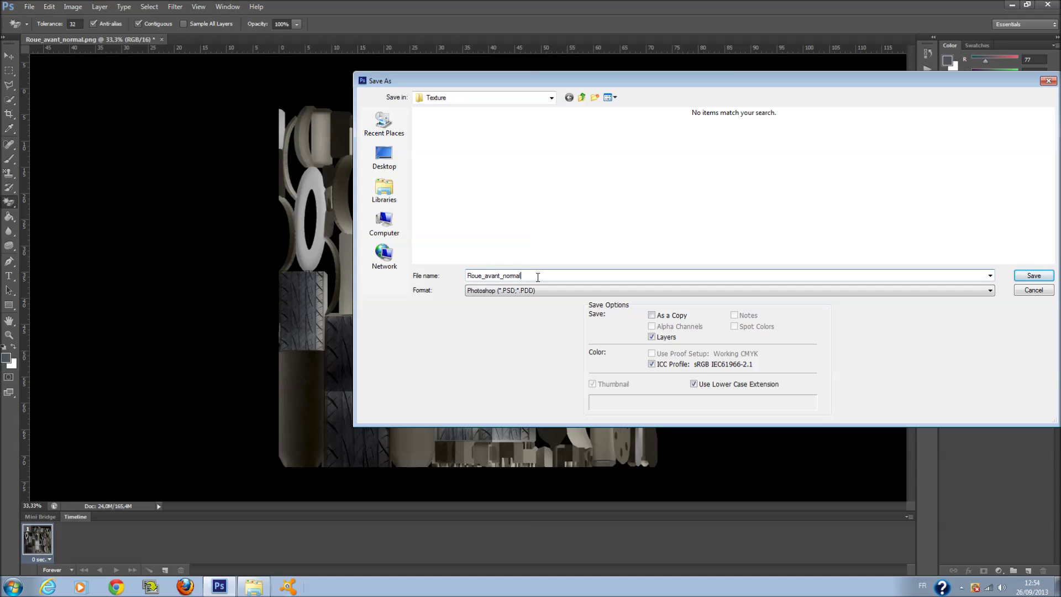
key(BackSpace)
key(BackSpace)
key(BackSpace)
key(BackSpace)
key(BackSpace)
key(BackSpace)
text(tex)
click(524, 292)
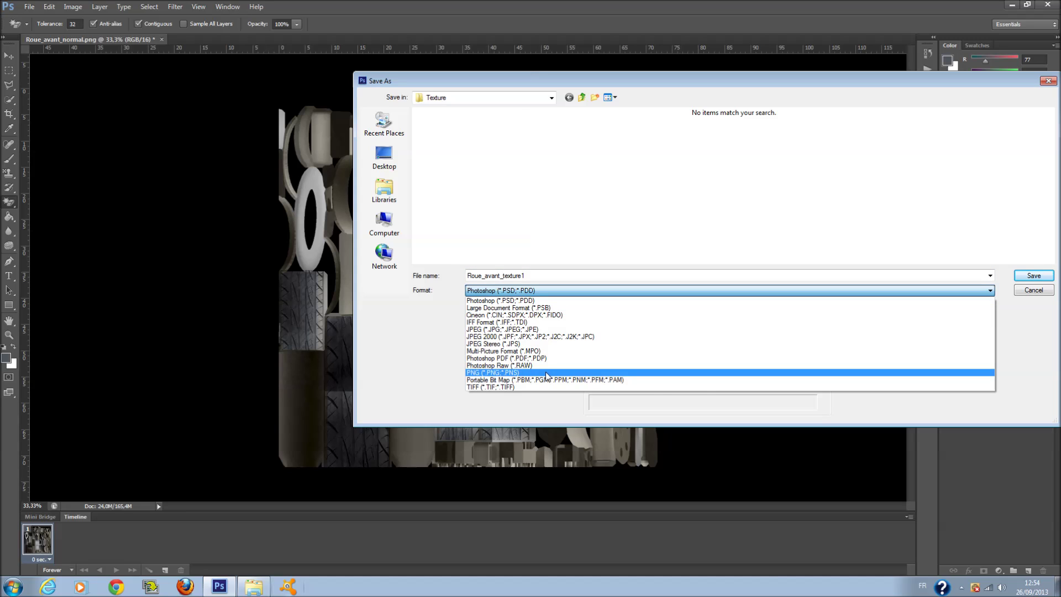
click(546, 372)
click(1031, 277)
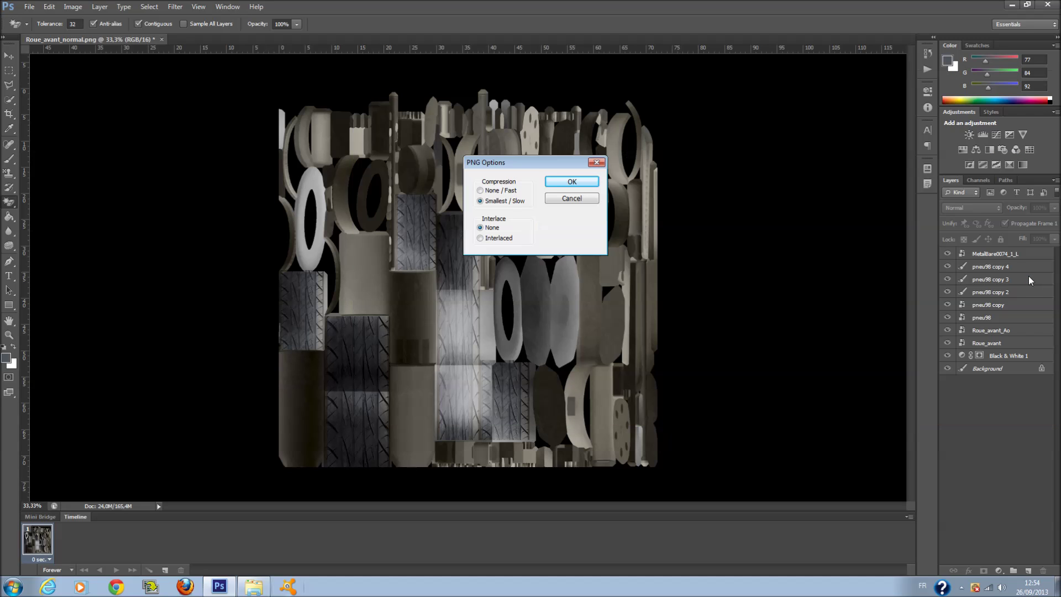
click(572, 182)
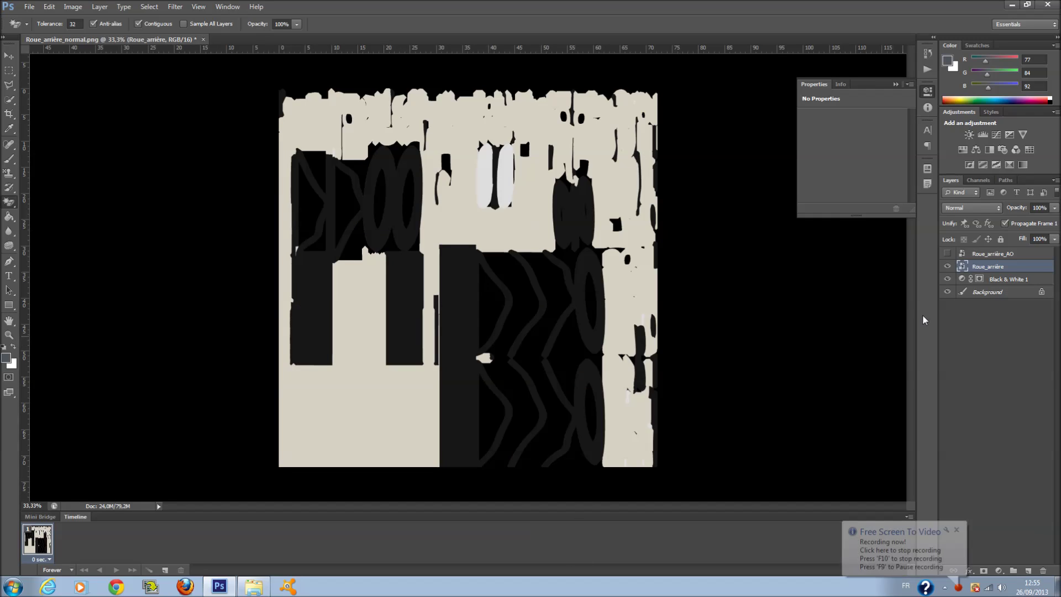
Set the Roue_arrière layer to Pin Light and make the Roue_arrière_AO layer visible.
click(979, 210)
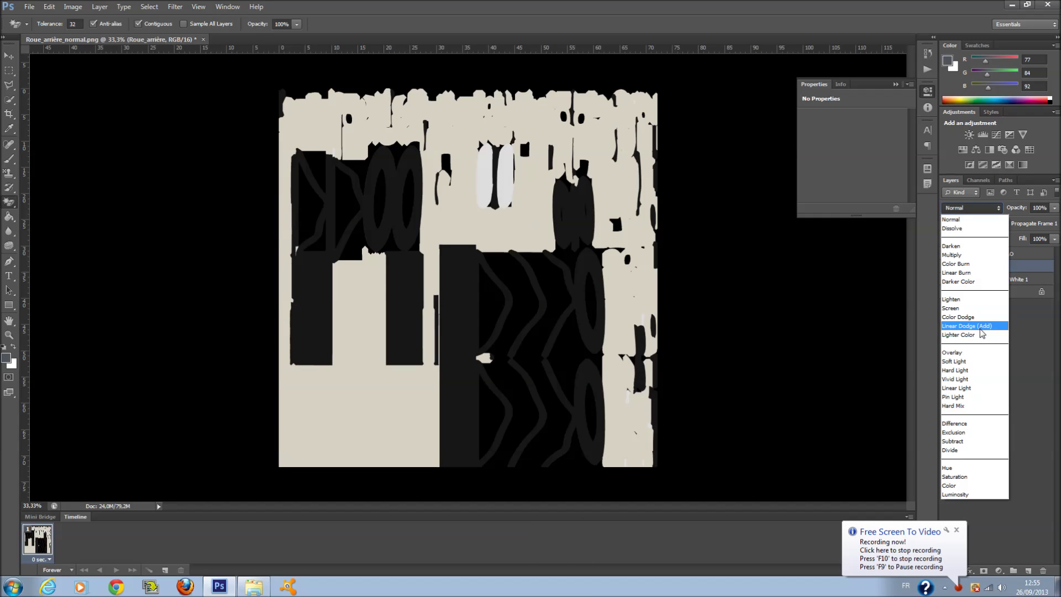
click(981, 398)
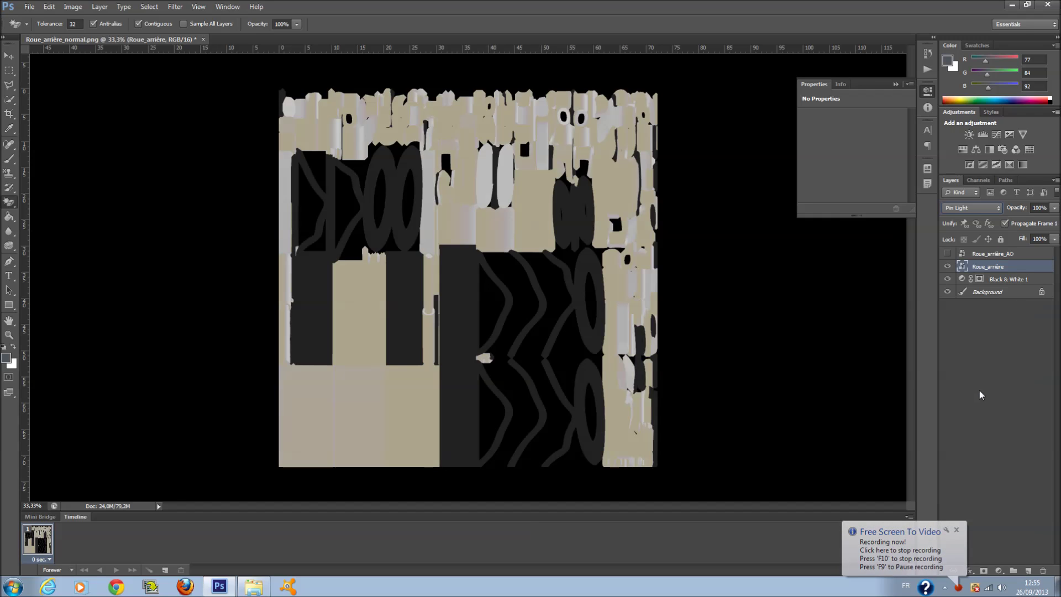
click(948, 253)
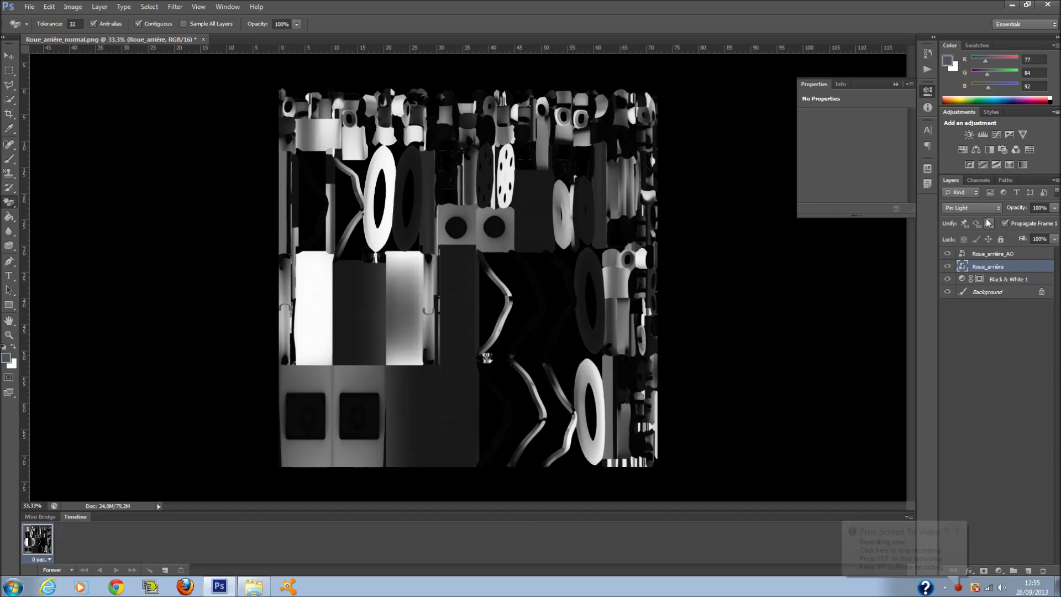
Blend the Roue_arrière_AO layer with Multiply and lower its fill to 51%.
click(990, 253)
click(990, 207)
click(1005, 255)
click(1054, 239)
click(1026, 255)
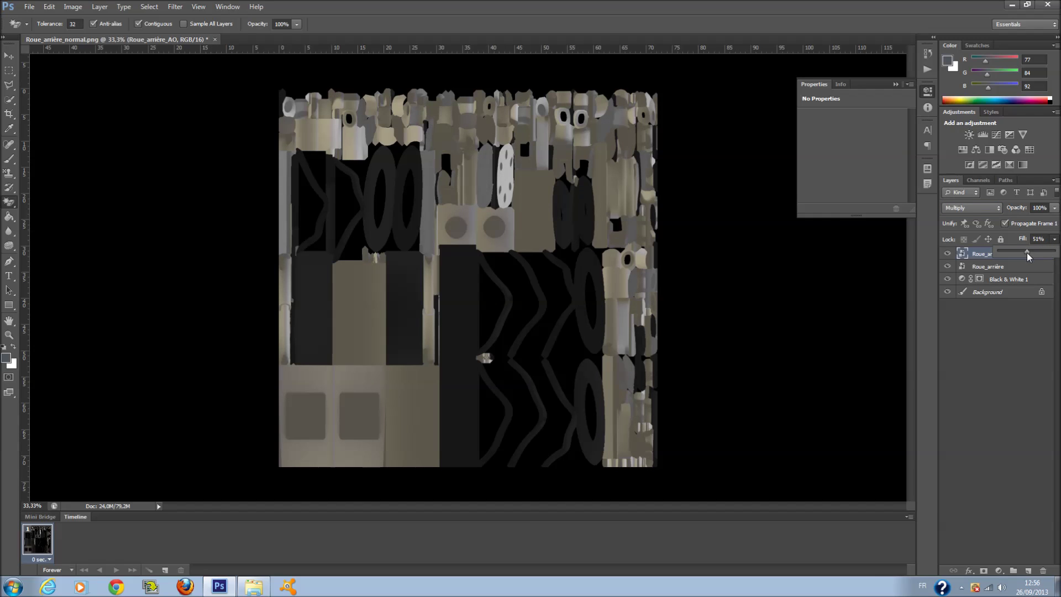
click(971, 390)
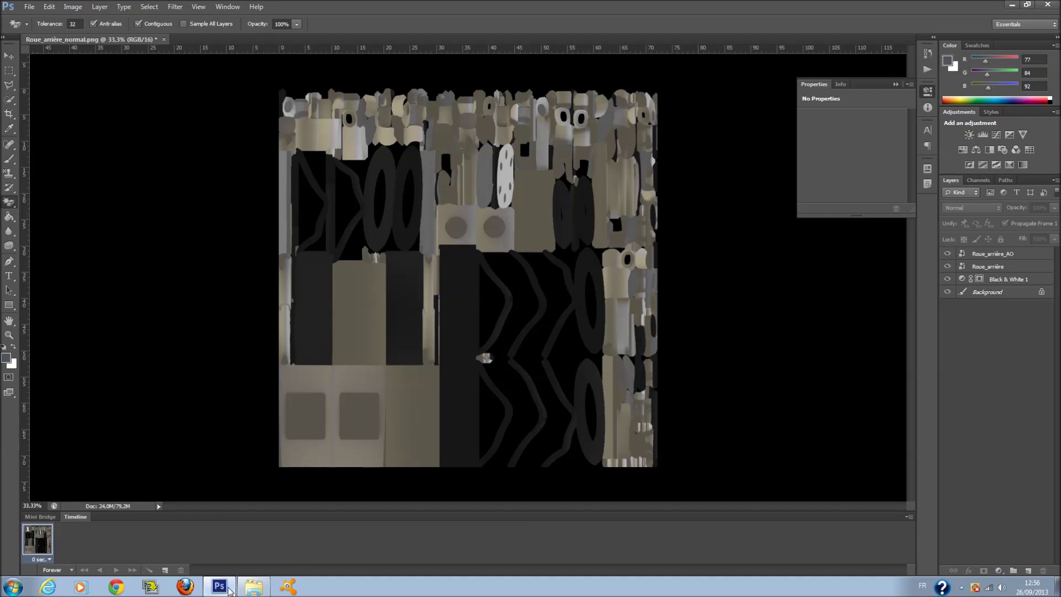
Place the pneu98 tyre image from the F-18 texture_images folder into the rear wheel document.
click(252, 587)
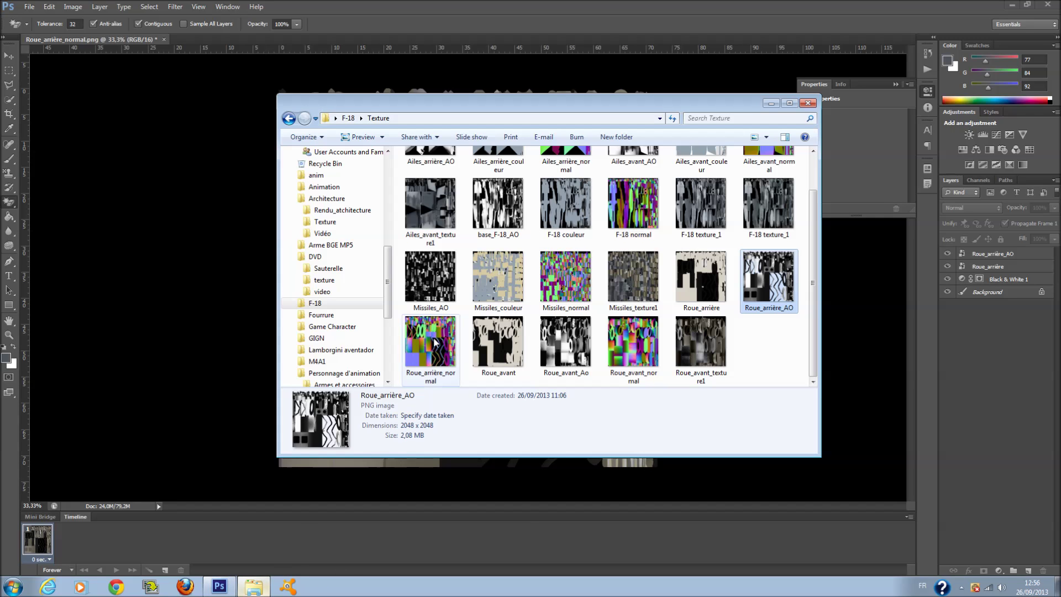
click(288, 118)
double_click(687, 190)
click(431, 277)
click(240, 300)
Scale the pneu98 image to 18.26% by 59.28% over the leftmost dark tyre rectangle and set its blend mode to Overlay.
drag(561, 277, 514, 275)
drag(511, 185, 328, 295)
drag(315, 352, 316, 363)
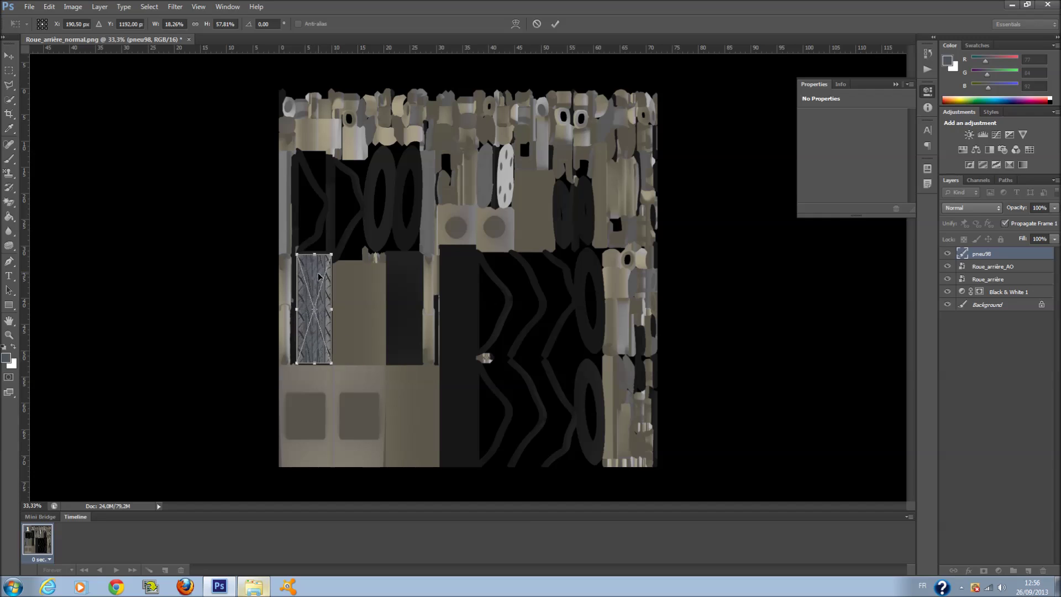
drag(315, 255, 315, 252)
key(Return)
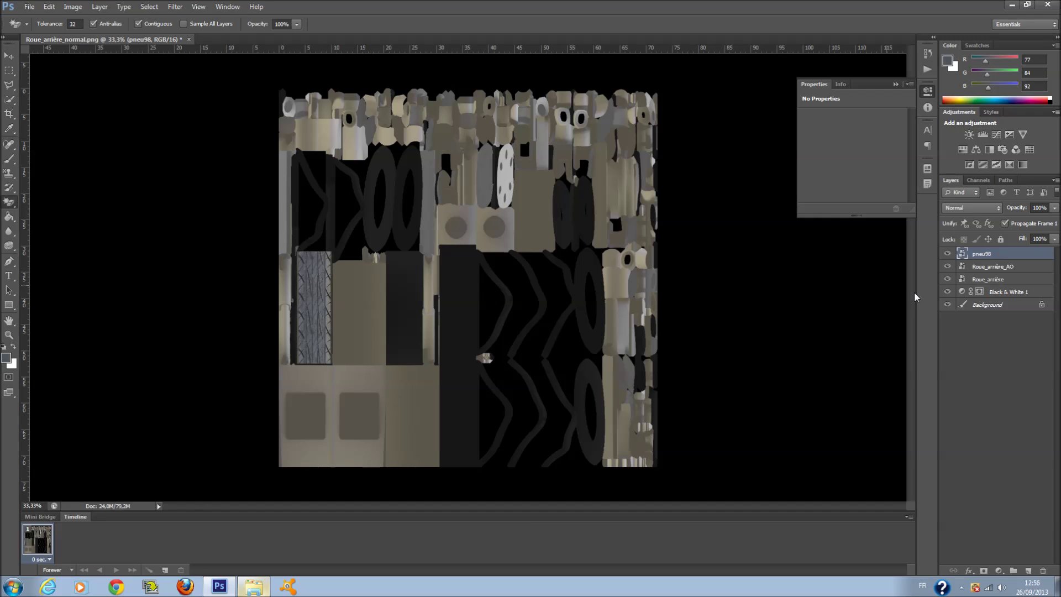
click(984, 208)
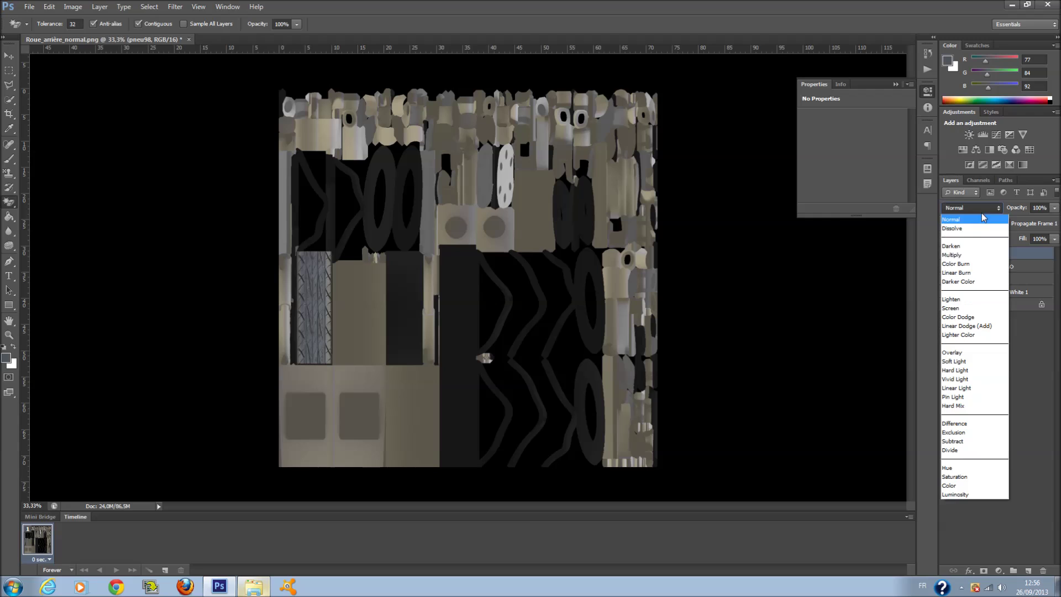
click(976, 355)
Duplicate the pneu98 layer and move the copy onto the second dark tyre rectangle, right of the beige block.
right_click(1030, 257)
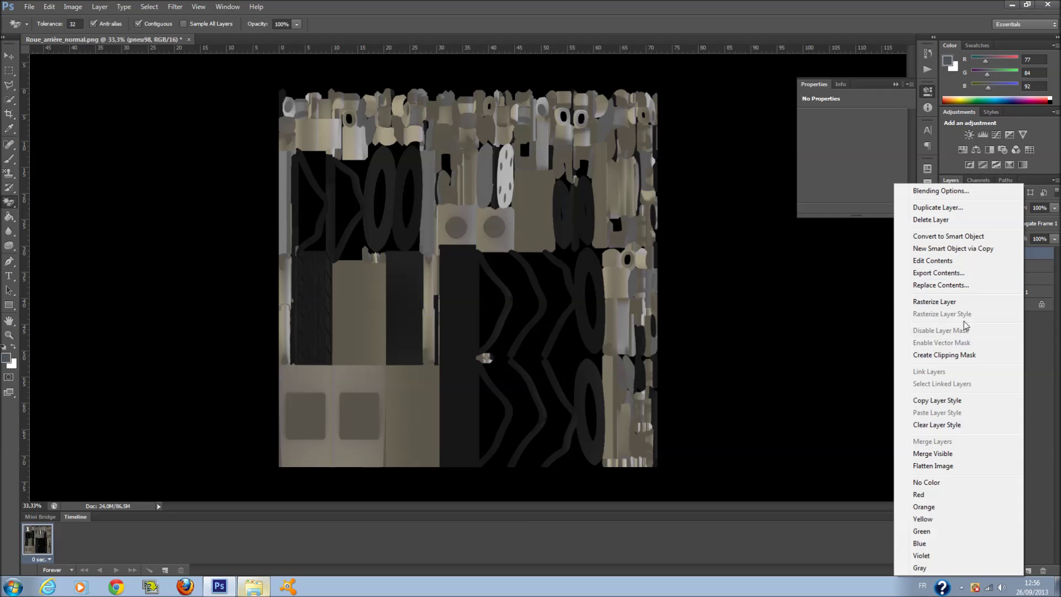
click(963, 208)
key(Return)
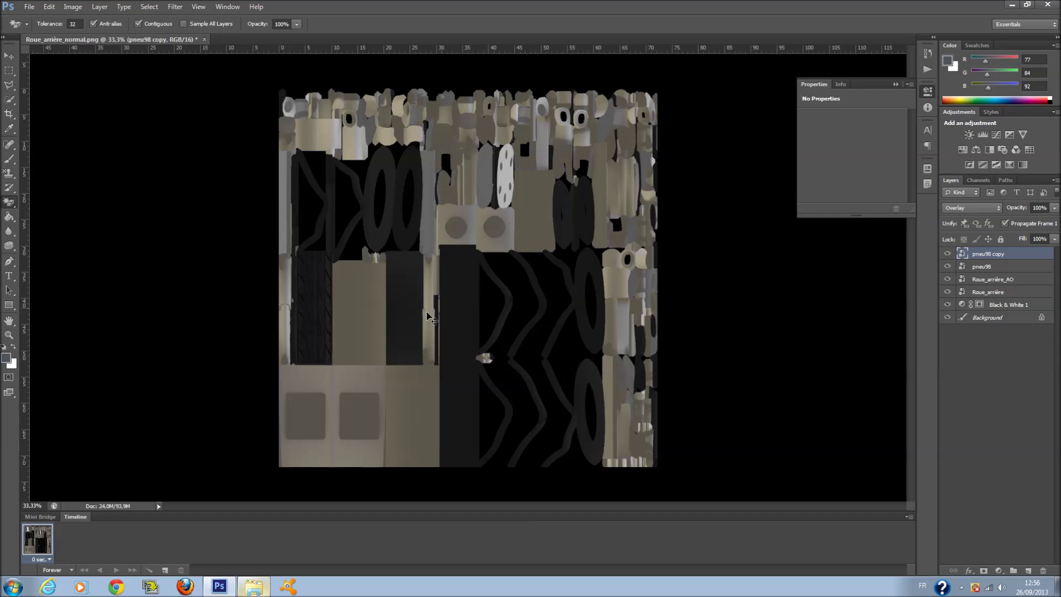
key(ctrl+t)
drag(331, 299, 402, 297)
key(Return)
Duplicate the pneu98 copy layer and move the duplicate onto the upper half of the tall dark central strip.
right_click(1001, 254)
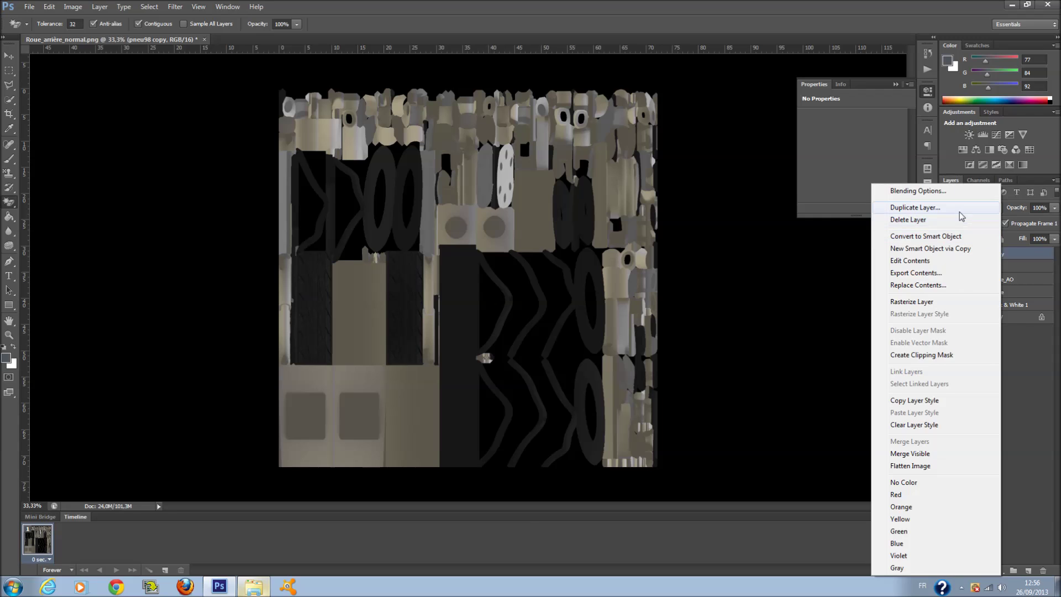
click(963, 208)
click(620, 180)
key(ctrl+t)
drag(422, 304, 460, 288)
key(Return)
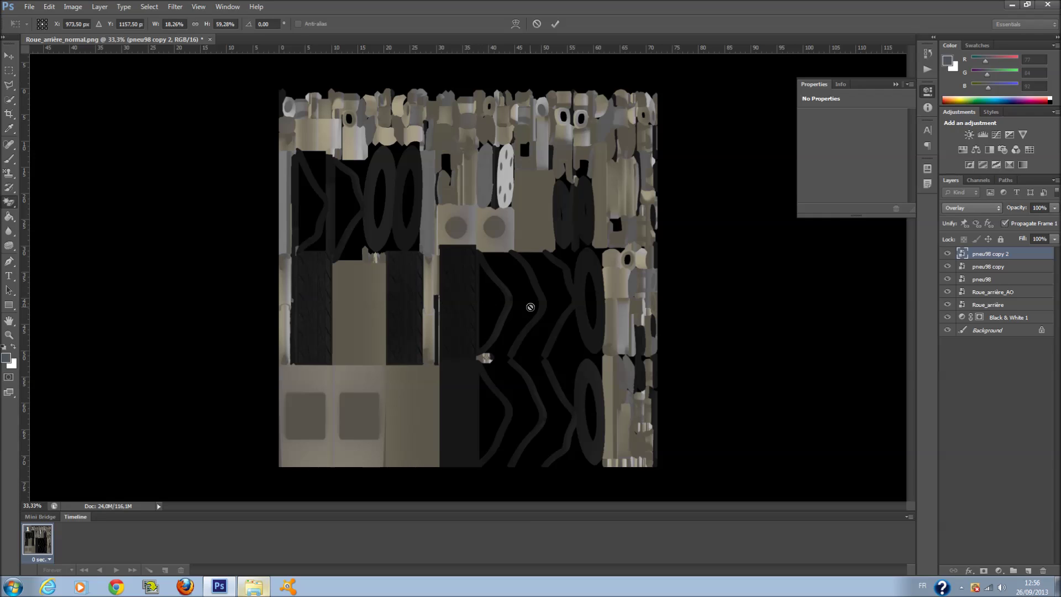
Duplicate the pneu98 copy 2 layer and start a free transform on the duplicate.
right_click(1024, 254)
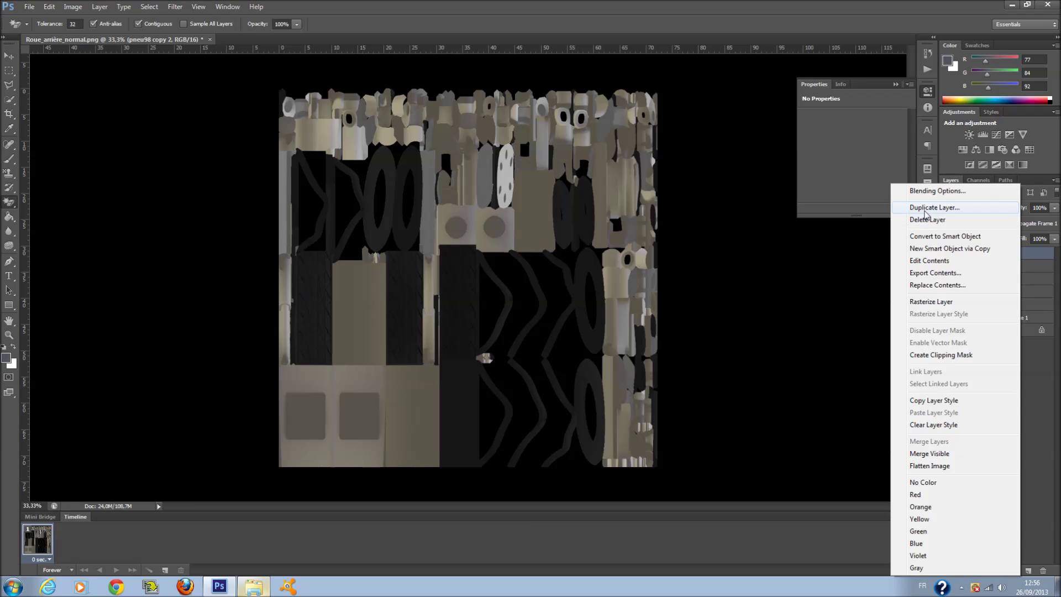
click(929, 208)
click(627, 181)
key(ctrl+t)
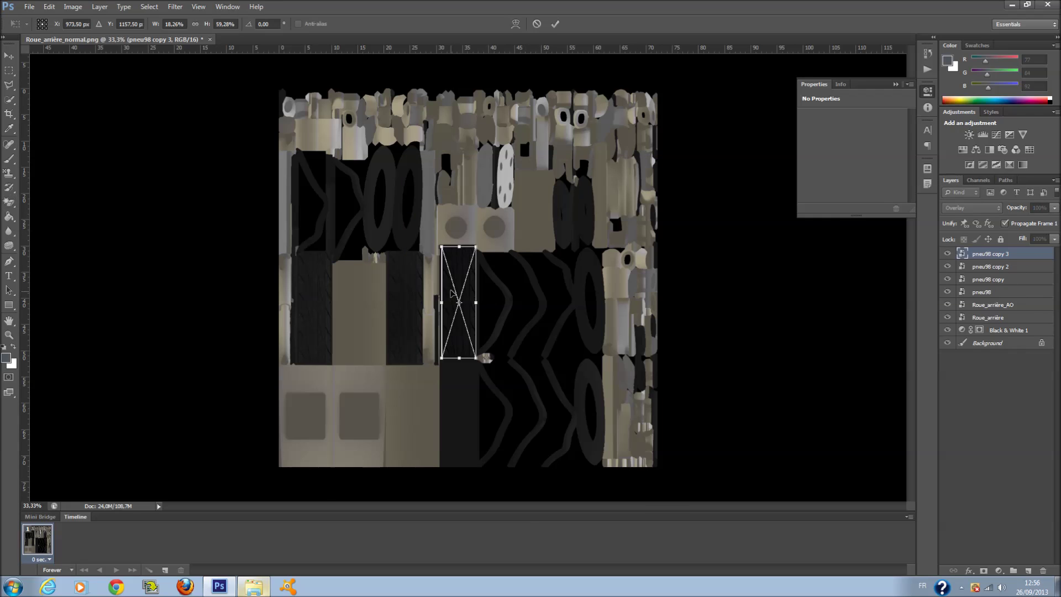
Move the pneu98 copy 3 tire texture straight down onto the lower dark rectangle and apply the placement.
drag(459, 289, 467, 398)
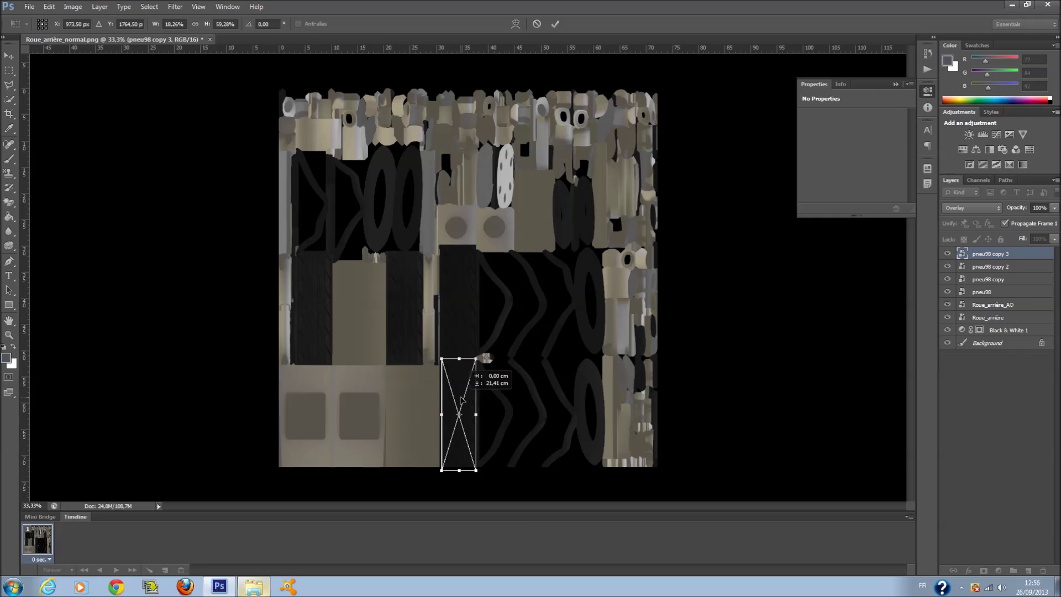
key(Return)
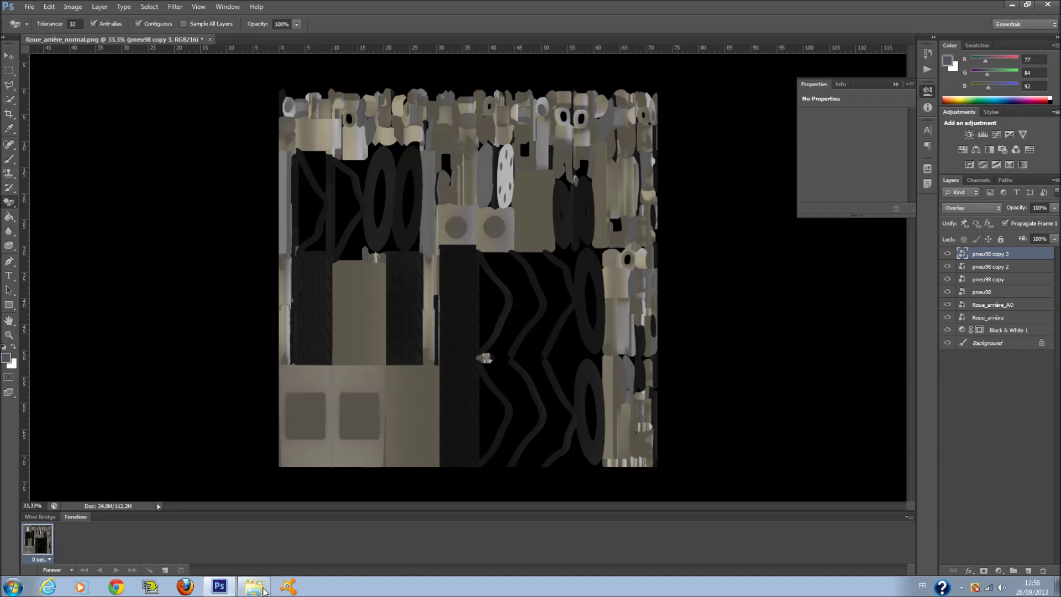
Place the MetalBare0074_1_L image as a new layer and stretch it to cover the whole canvas.
click(264, 590)
click(544, 183)
click(149, 308)
drag(149, 307, 317, 271)
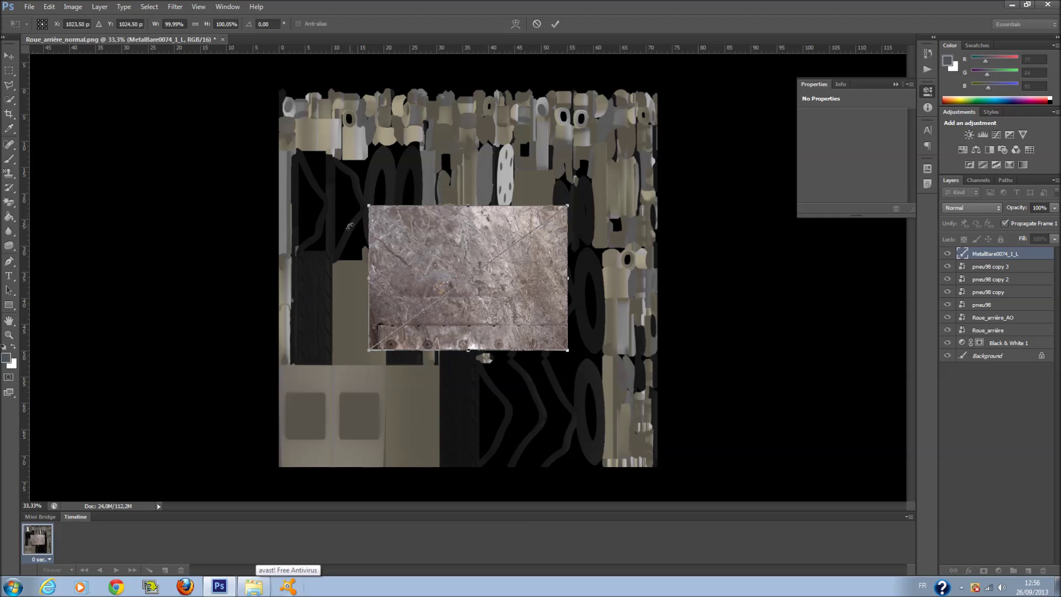
drag(367, 206, 267, 77)
drag(570, 216, 710, 219)
drag(504, 349, 505, 537)
key(Return)
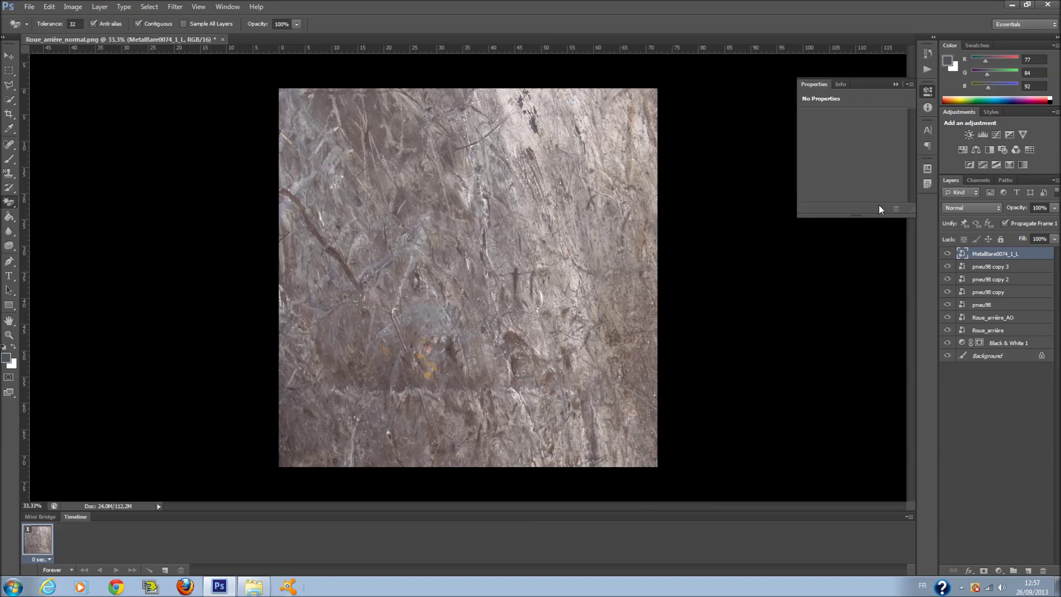
Try the Linear Burn and Color Burn blend modes on the metal texture layer.
click(957, 210)
key(Down)
key(Down)
key(Down)
key(Return)
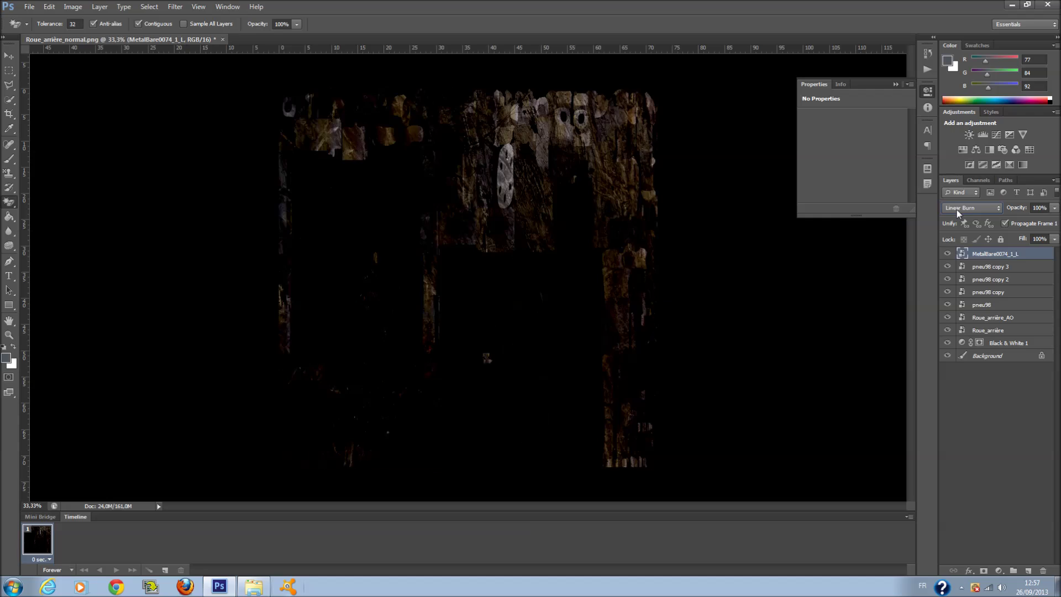
Set the metal texture layer's fill to 22% and its blend mode to Overlay, leaving no layer selected.
click(1053, 240)
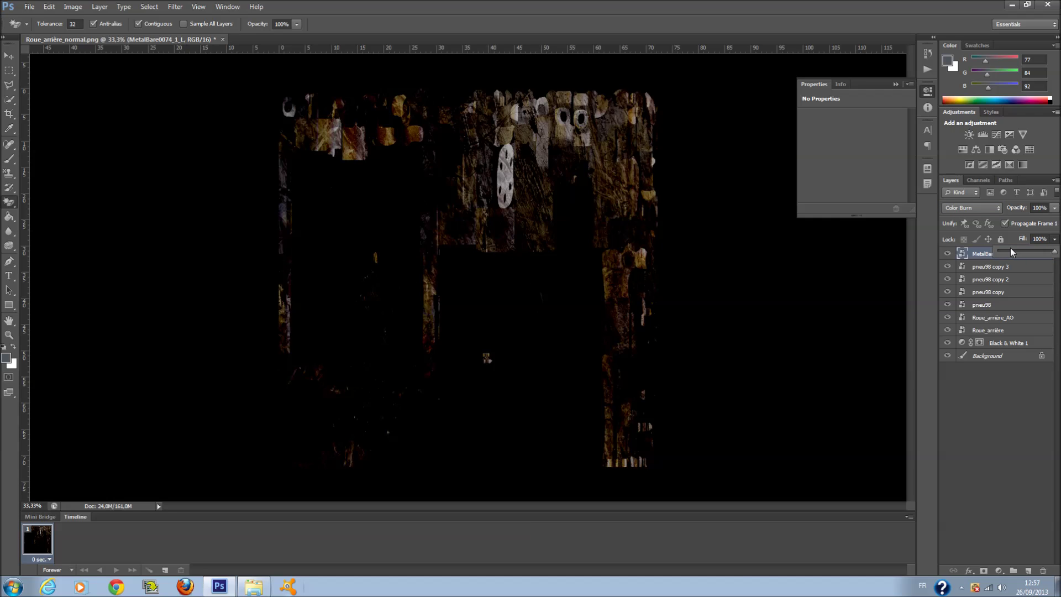
drag(1013, 252, 1005, 255)
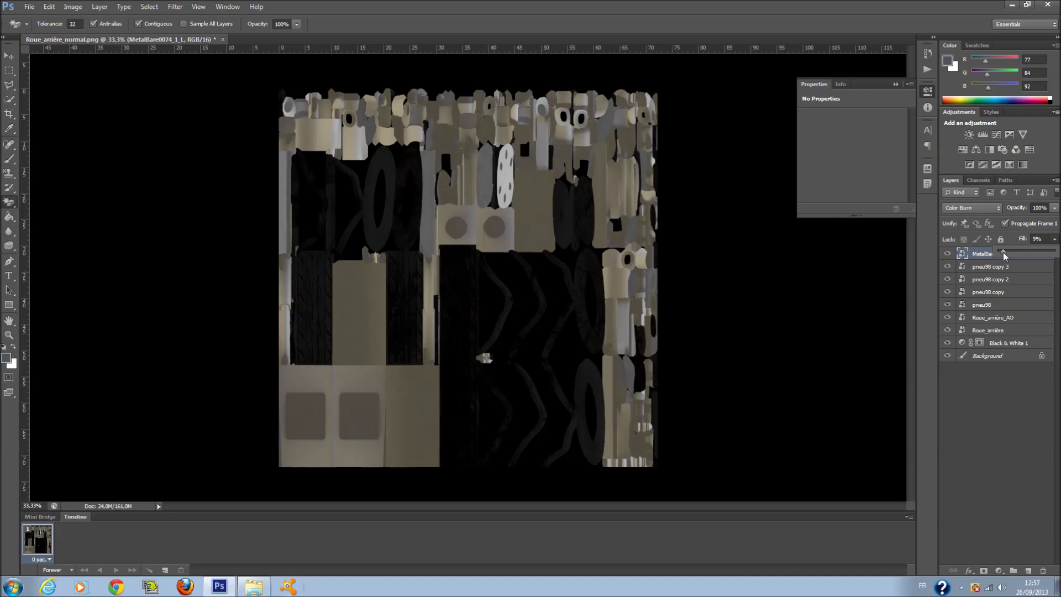
drag(1005, 256, 1012, 258)
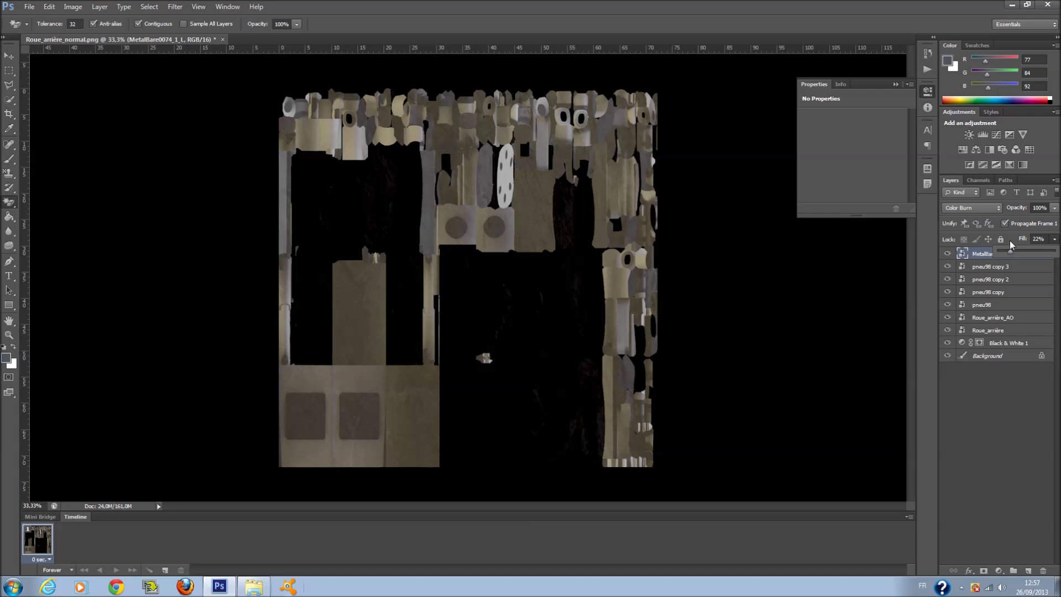
click(989, 209)
click(985, 355)
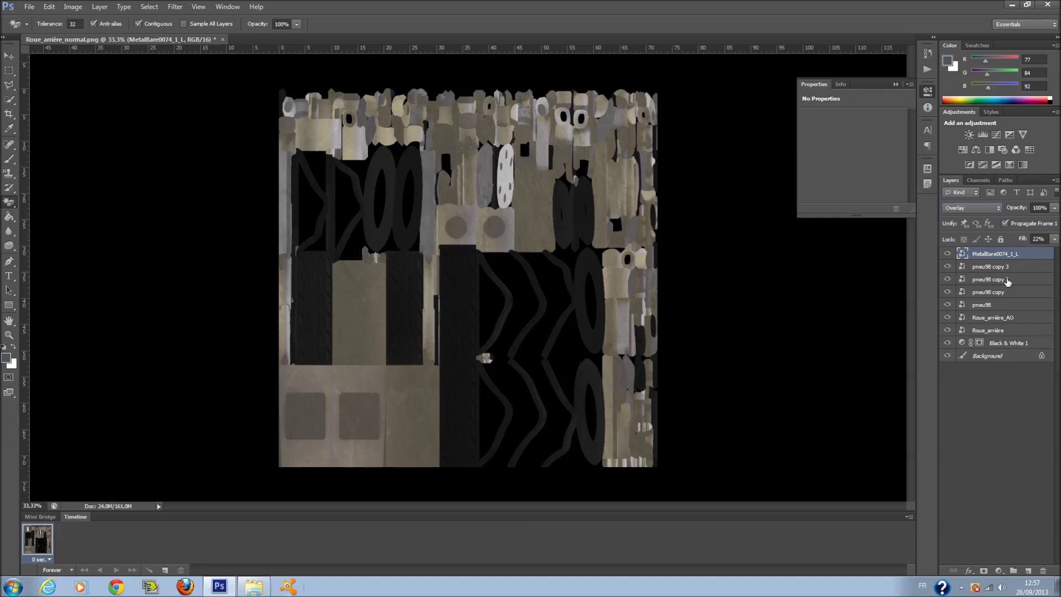
click(996, 398)
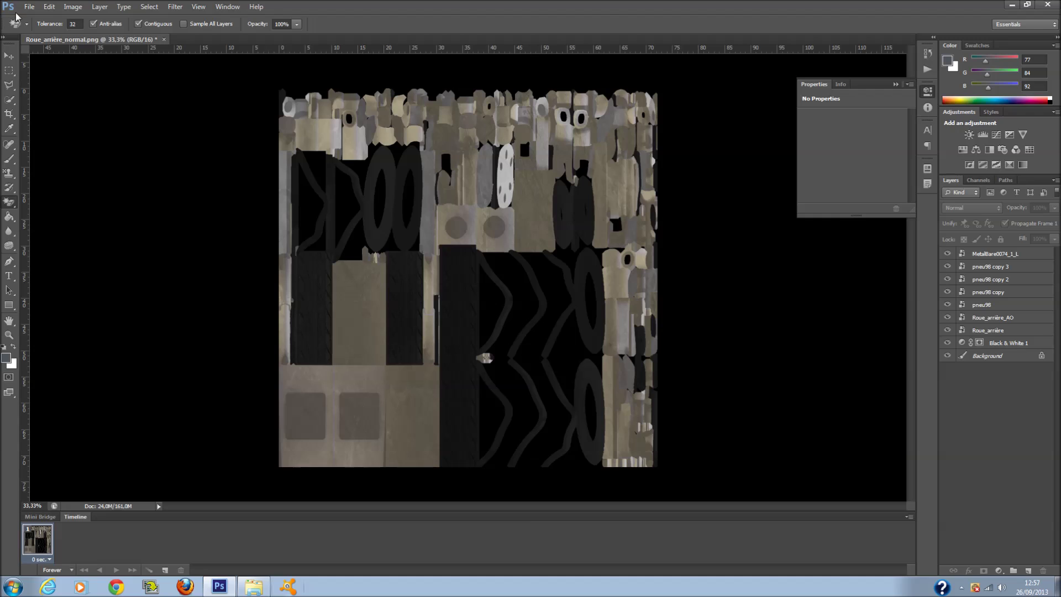
Save the texture as a PNG named Roue_arrière_texture1 in the Texture folder, with smallest compression and no interlacing.
click(29, 7)
click(44, 139)
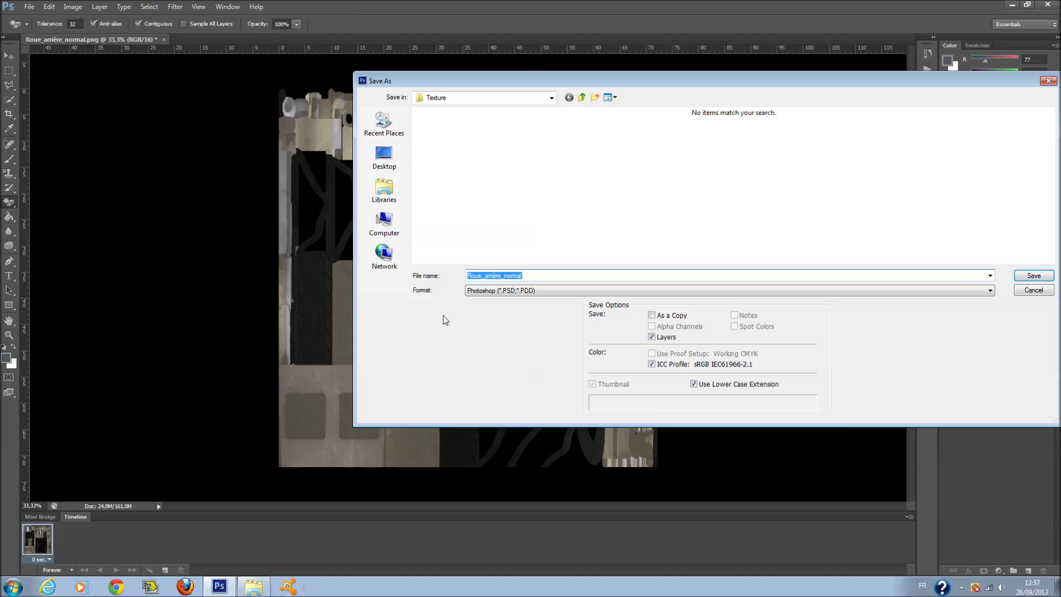
click(529, 274)
key(BackSpace)
key(BackSpace)
key(BackSpace)
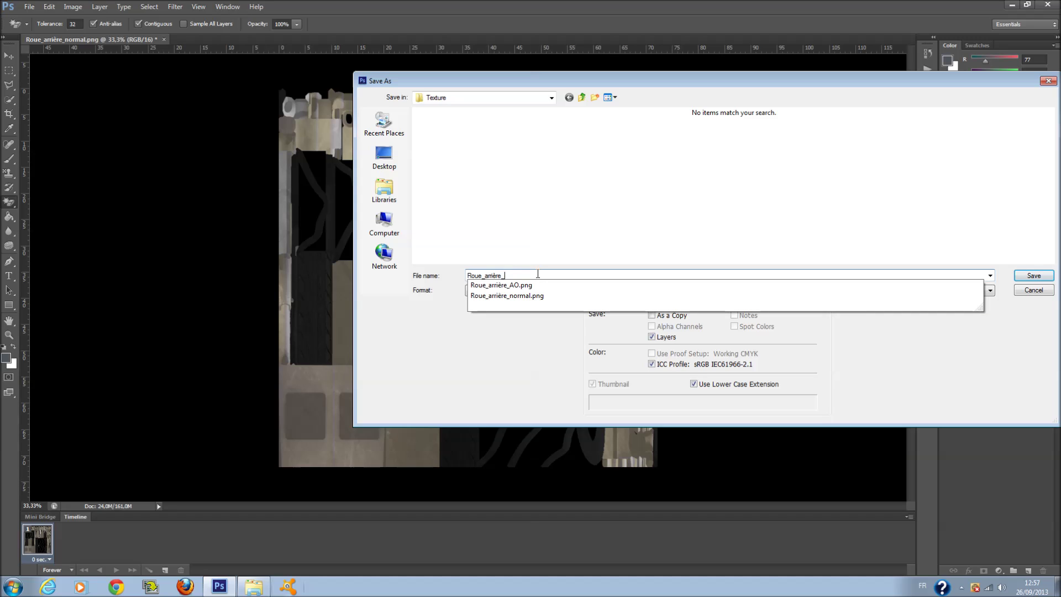
text(texture1)
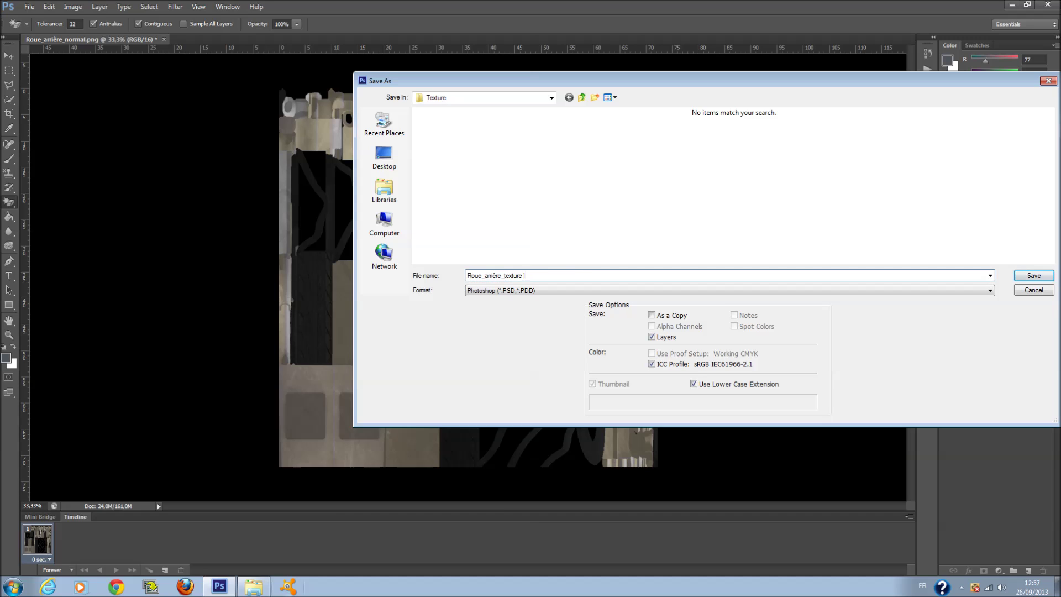
click(520, 292)
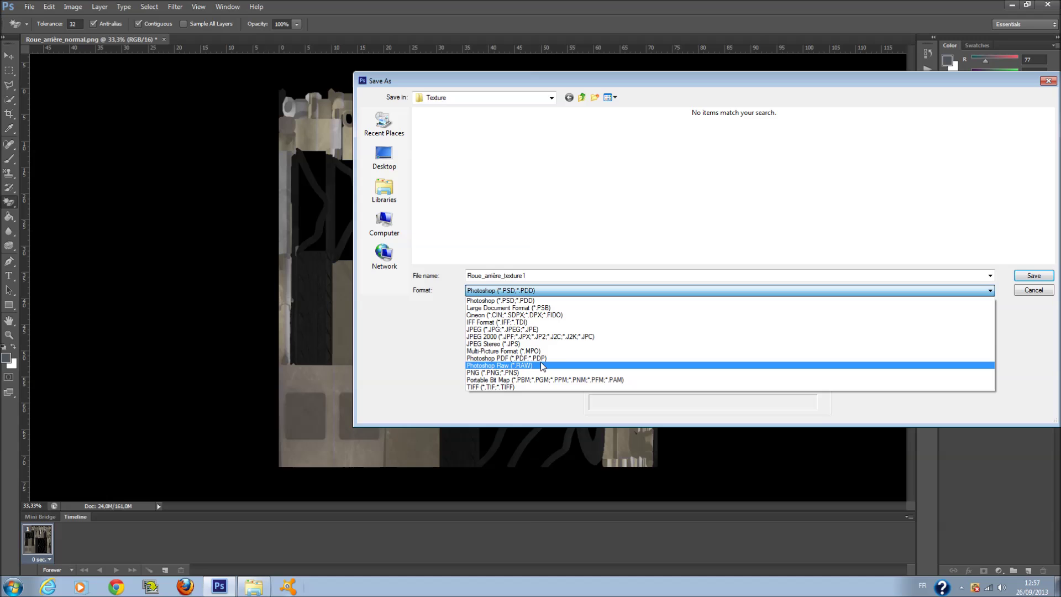
click(547, 373)
click(1034, 275)
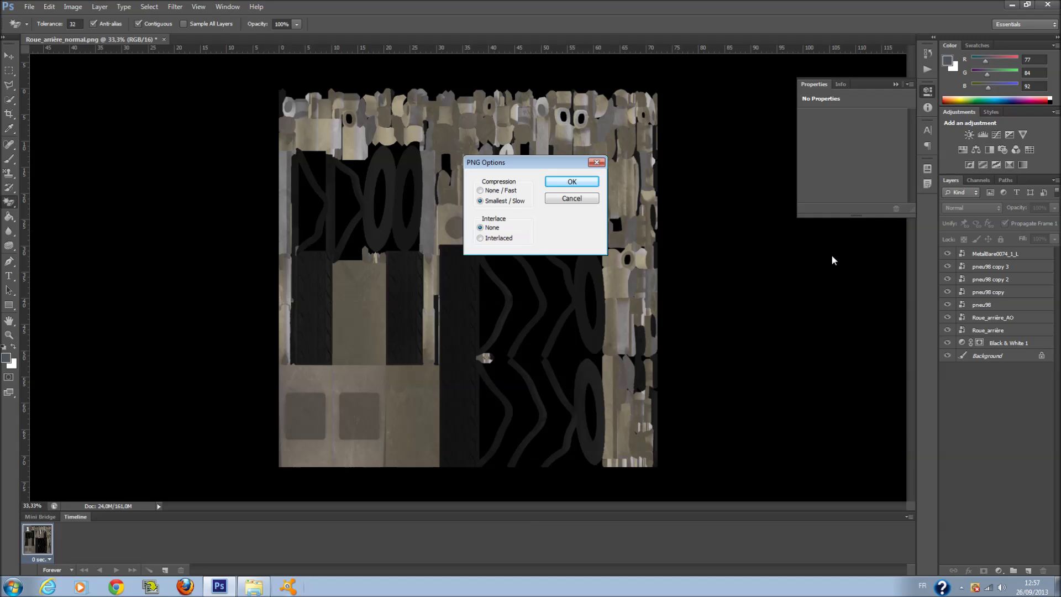
click(577, 183)
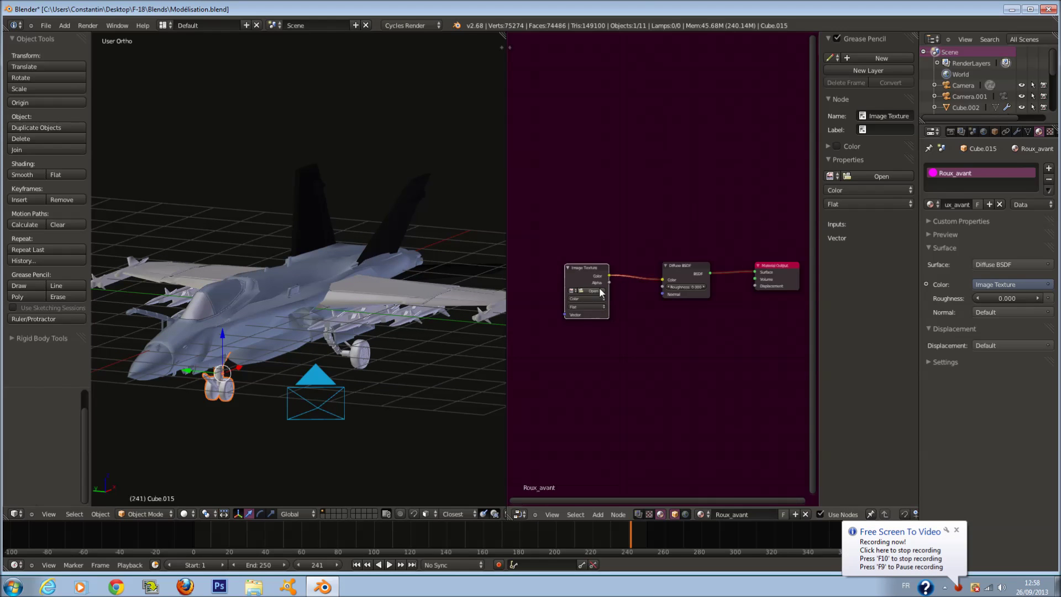
In Blender, load Roue_avant_texture1.png from the F-18 Texture folder into the Roux_avant material's Image Texture node.
click(600, 292)
click(54, 256)
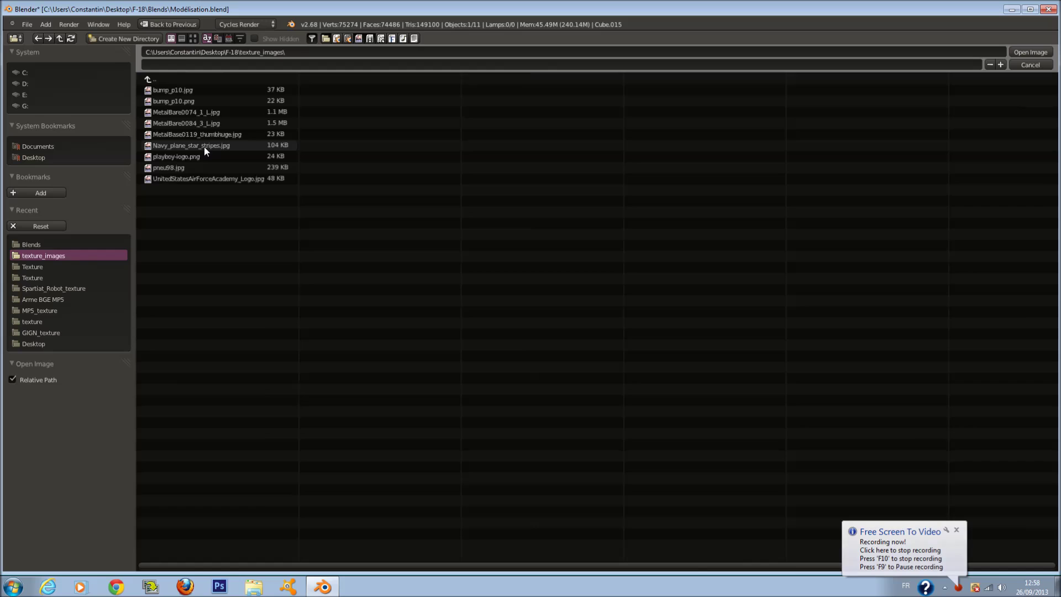
click(69, 272)
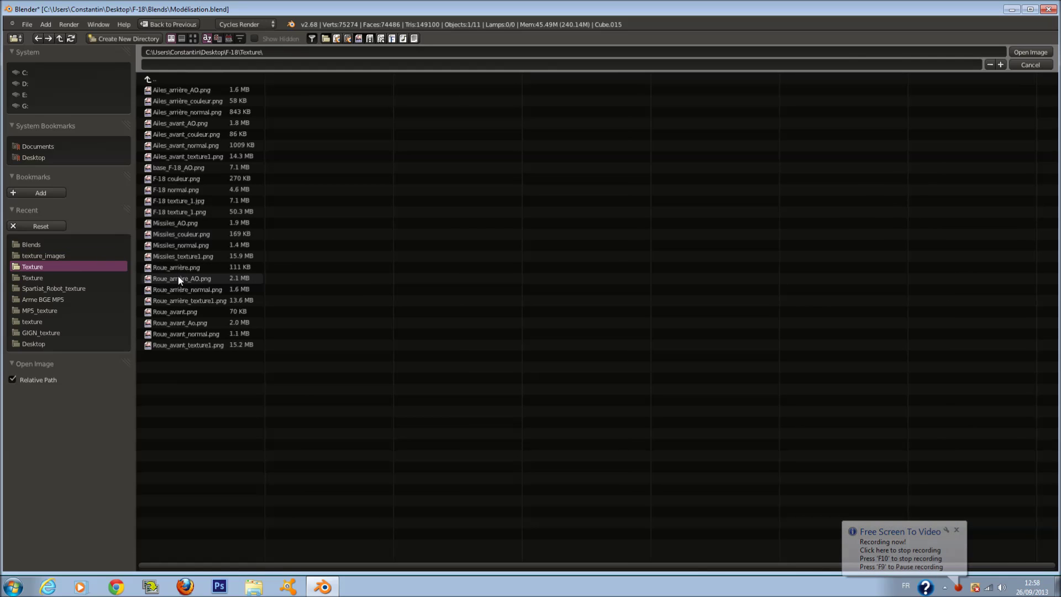
click(211, 303)
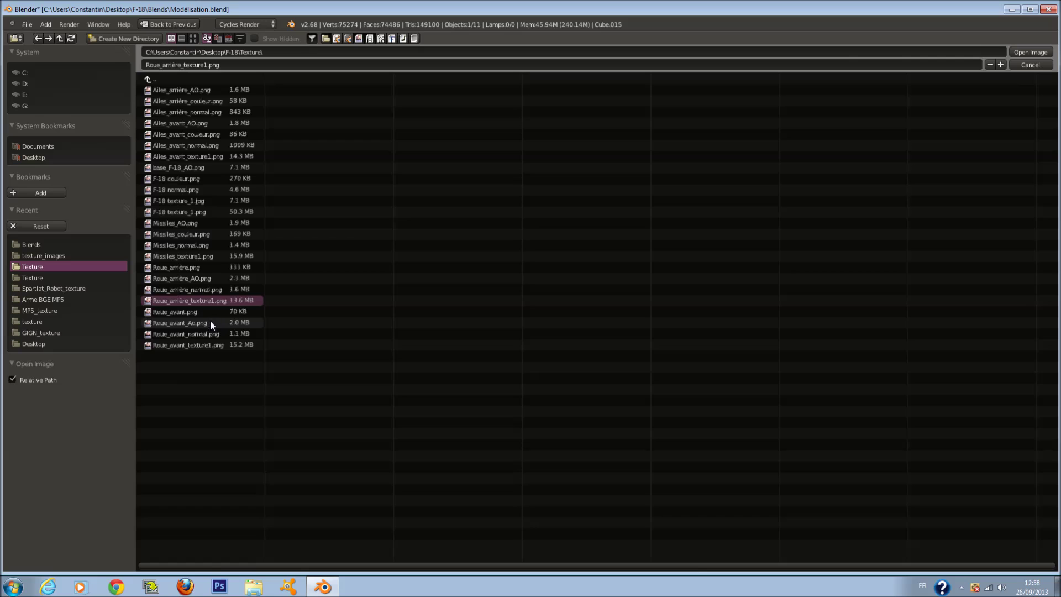
click(218, 345)
click(1032, 53)
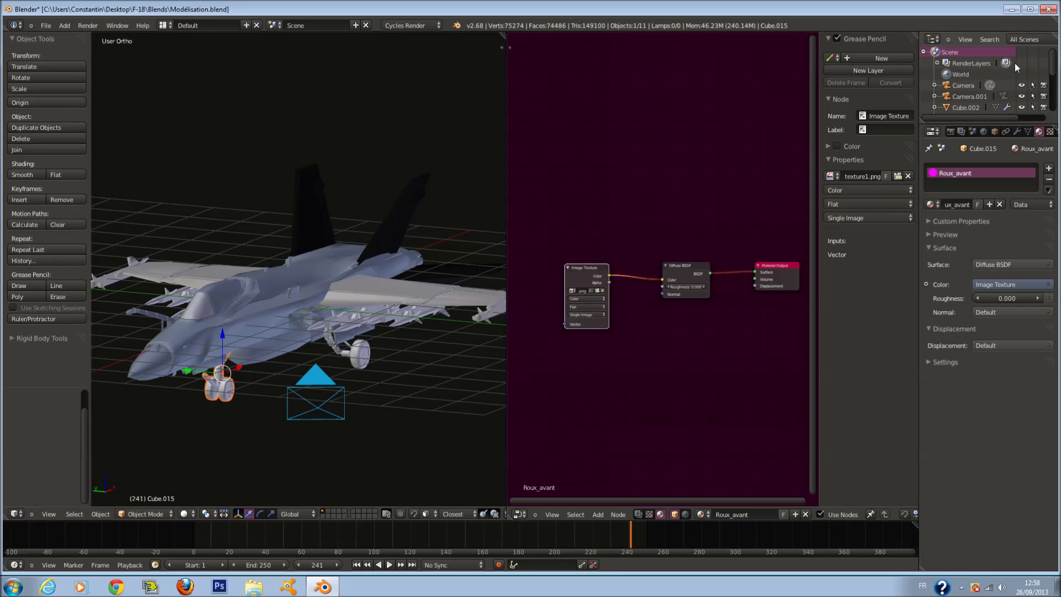
Switch the 3D view to Rendered shading to check the front wheels and save the blend file.
click(184, 514)
click(220, 443)
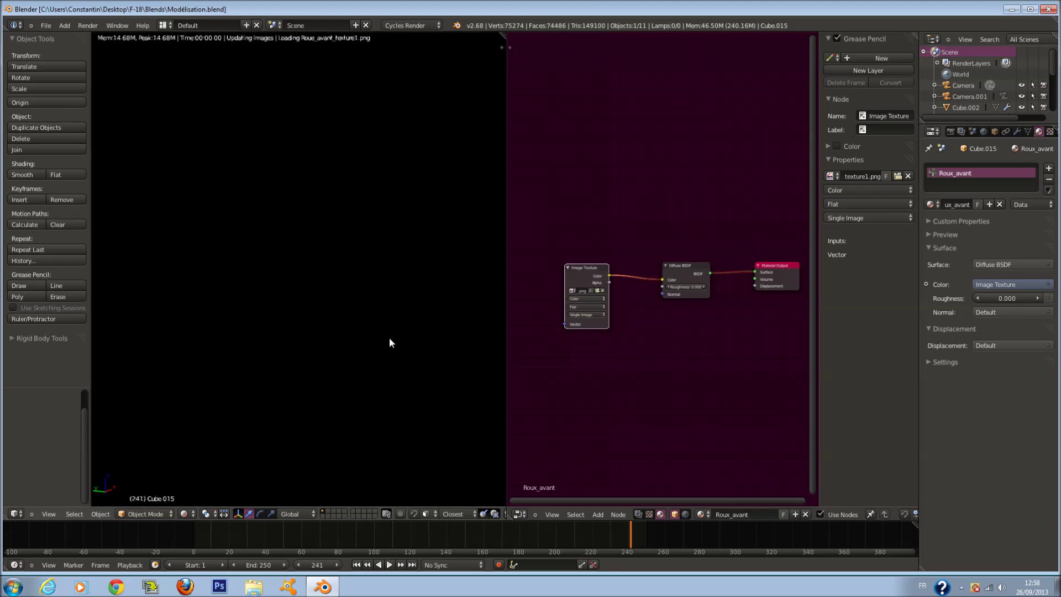
scroll(387, 326, up, 5)
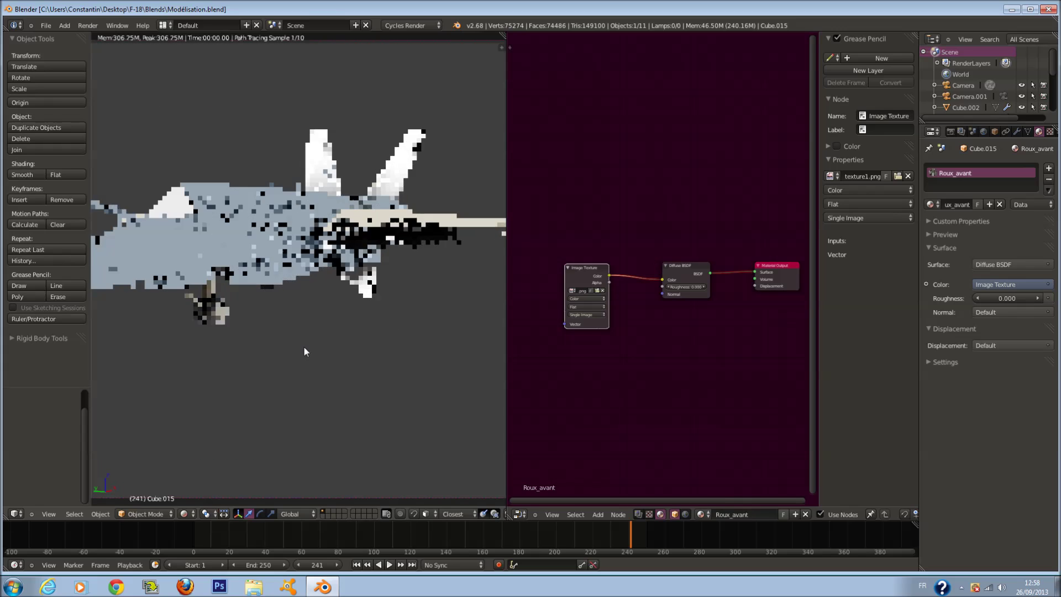
scroll(183, 316, down, 3)
key(ctrl+s)
click(399, 321)
Select the rear wheel and replace the Roux_arrière material's image texture with Roue_arrière_texture1.png.
right_click(379, 287)
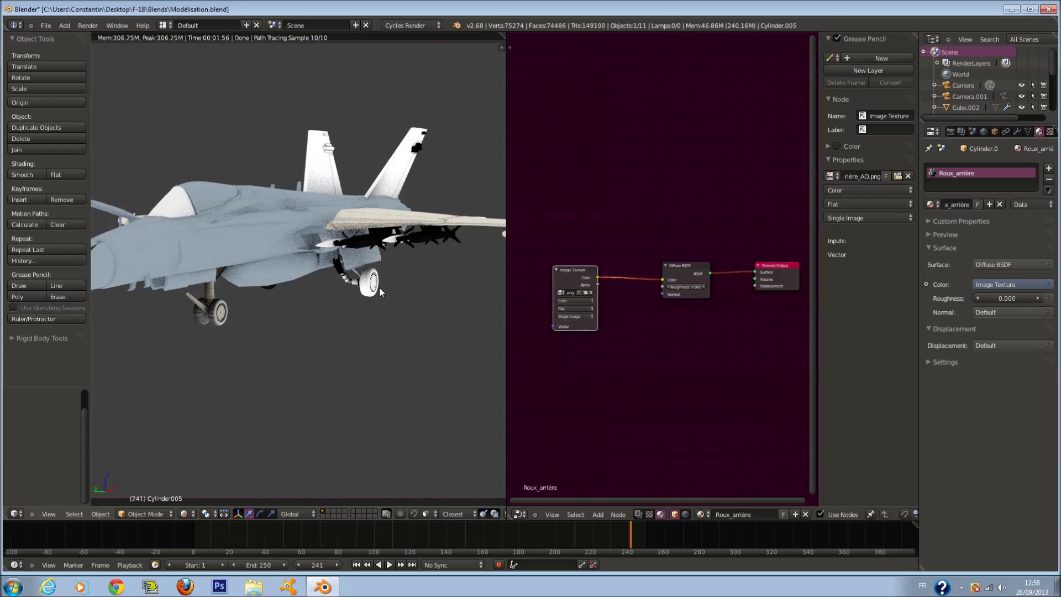
click(585, 293)
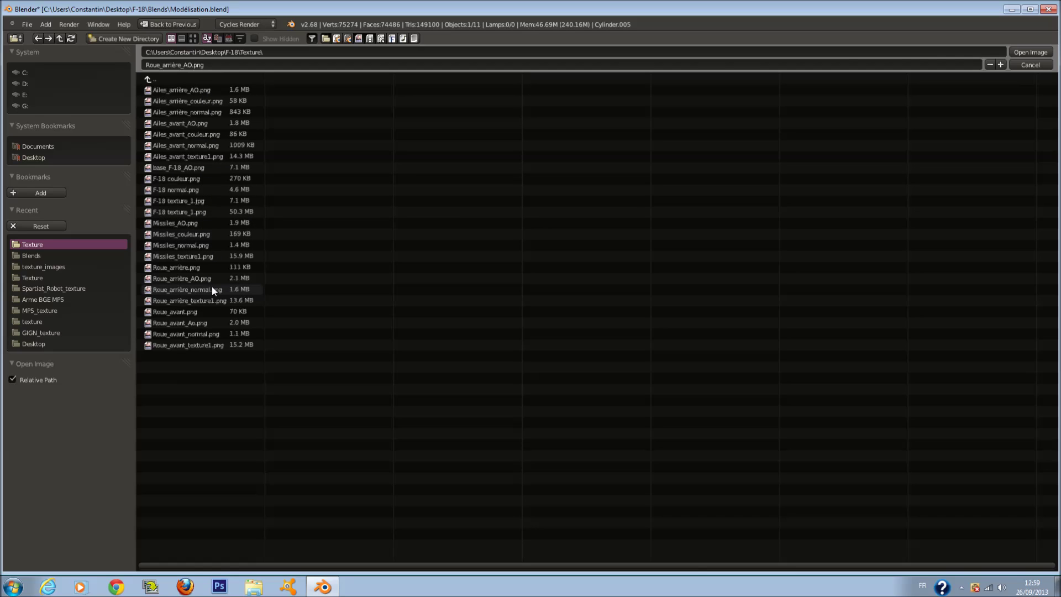
click(220, 300)
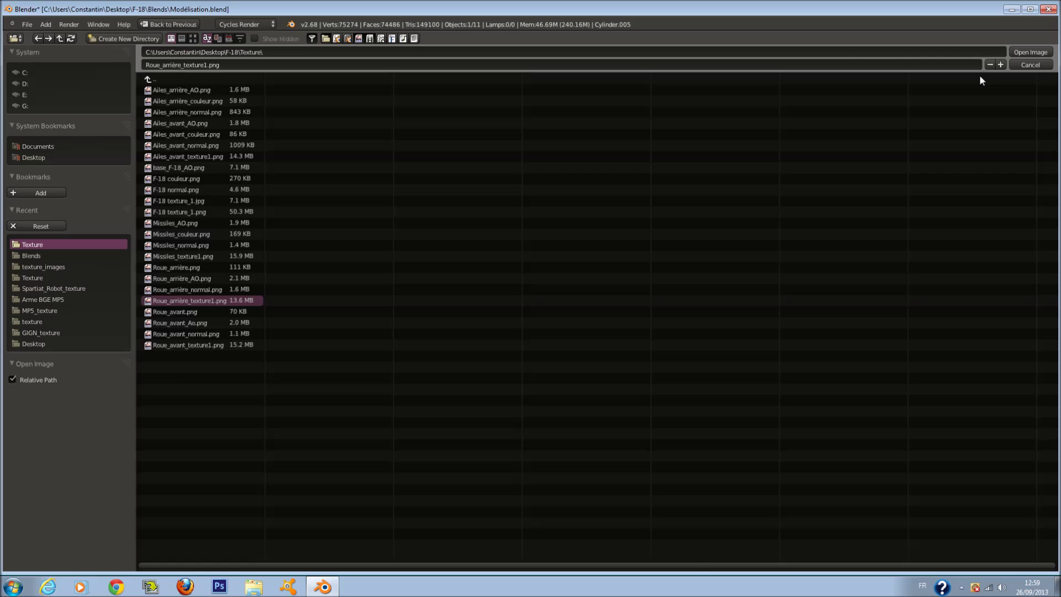
click(1030, 51)
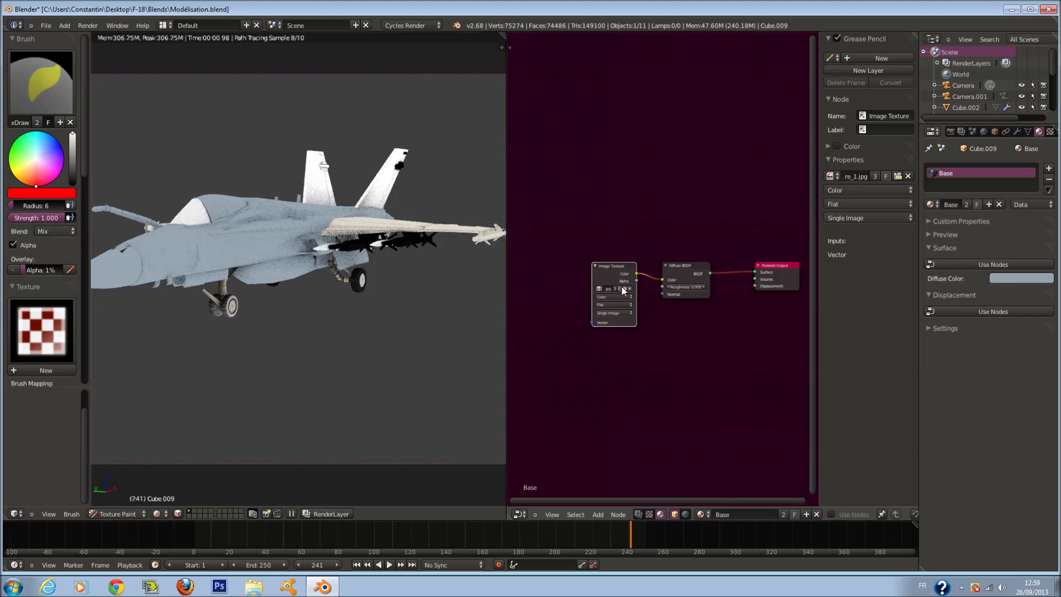
Replace the Base material's image texture with F-18 texture_1.png from the Texture folder and save the blend file.
click(623, 289)
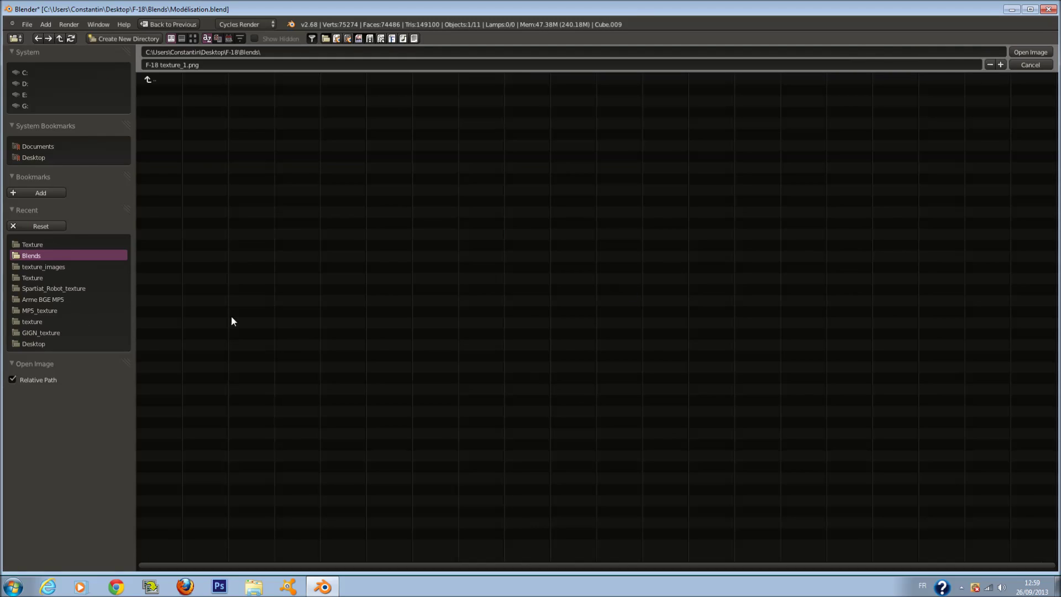
click(31, 245)
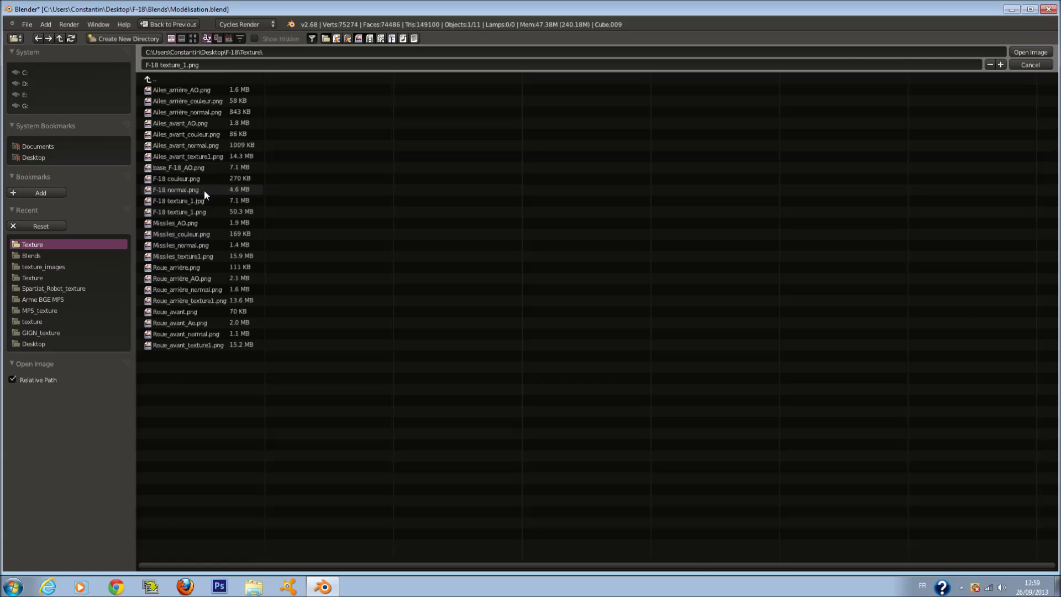
click(214, 212)
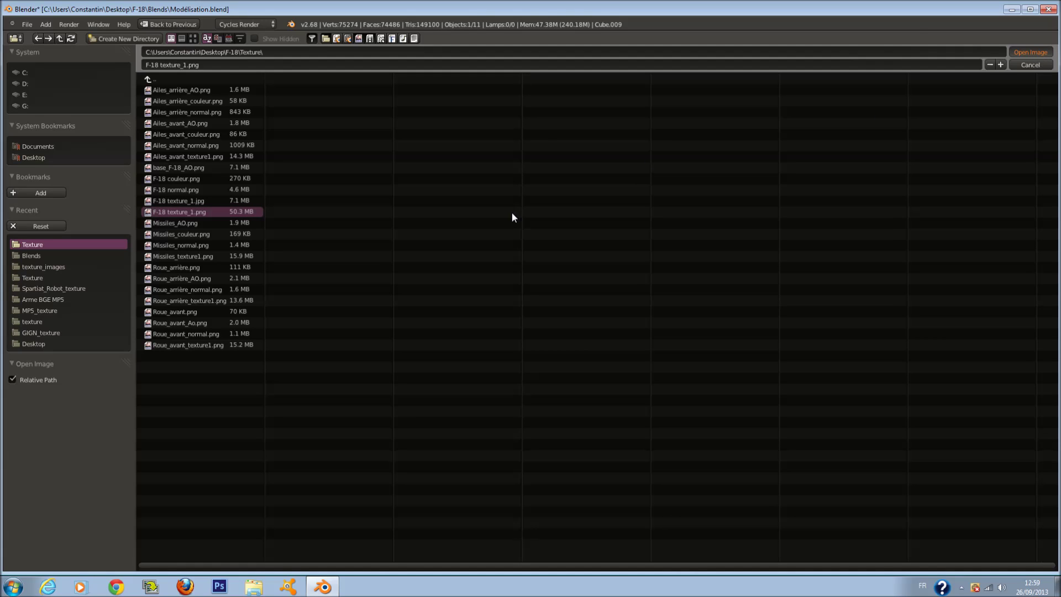
key(Return)
key(ctrl+s)
key(Return)
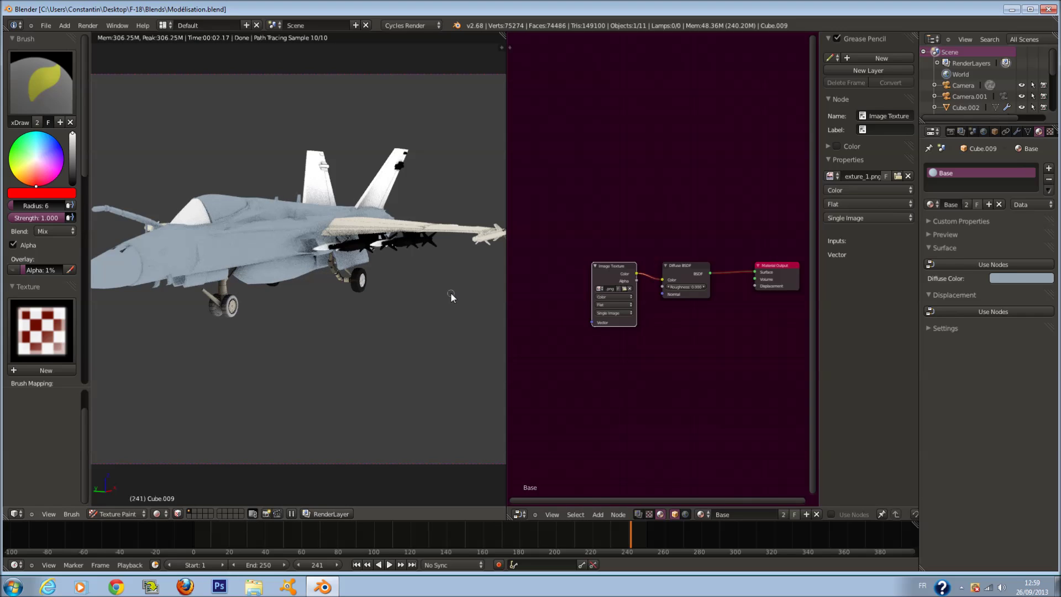
Open the image browser for the Base material's texture and display the files as thumbnails.
click(625, 288)
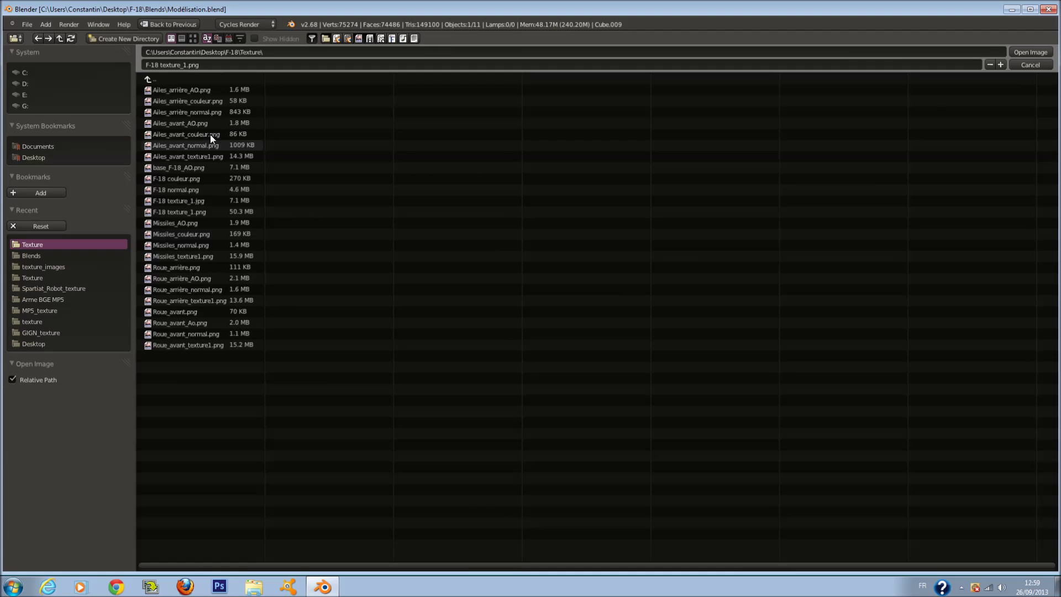
click(193, 38)
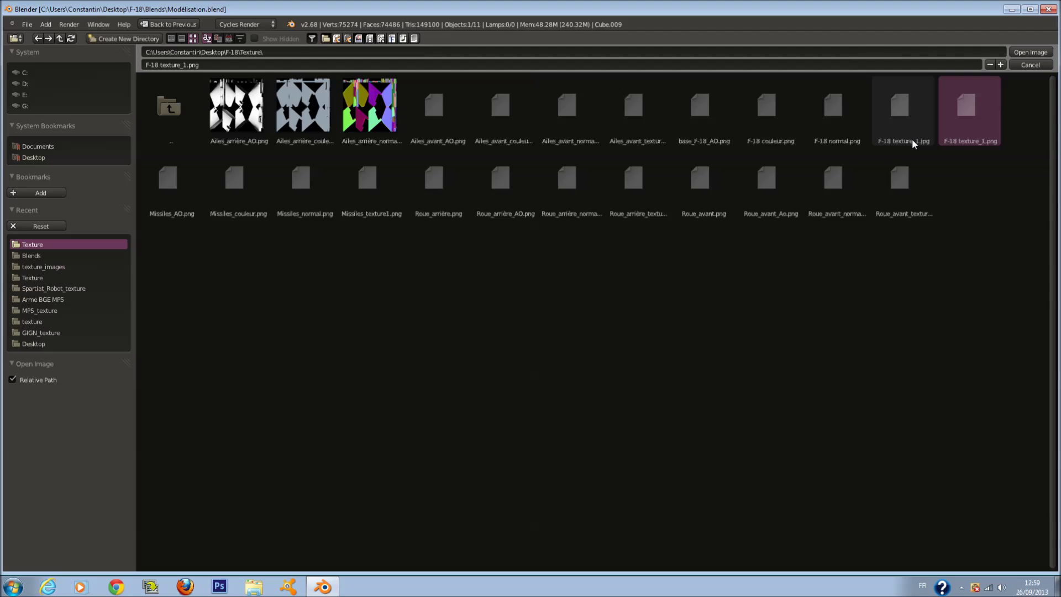
Minimize Blender and open the F-18 project's Texture folder in Windows Explorer to inspect the texture images.
click(1012, 9)
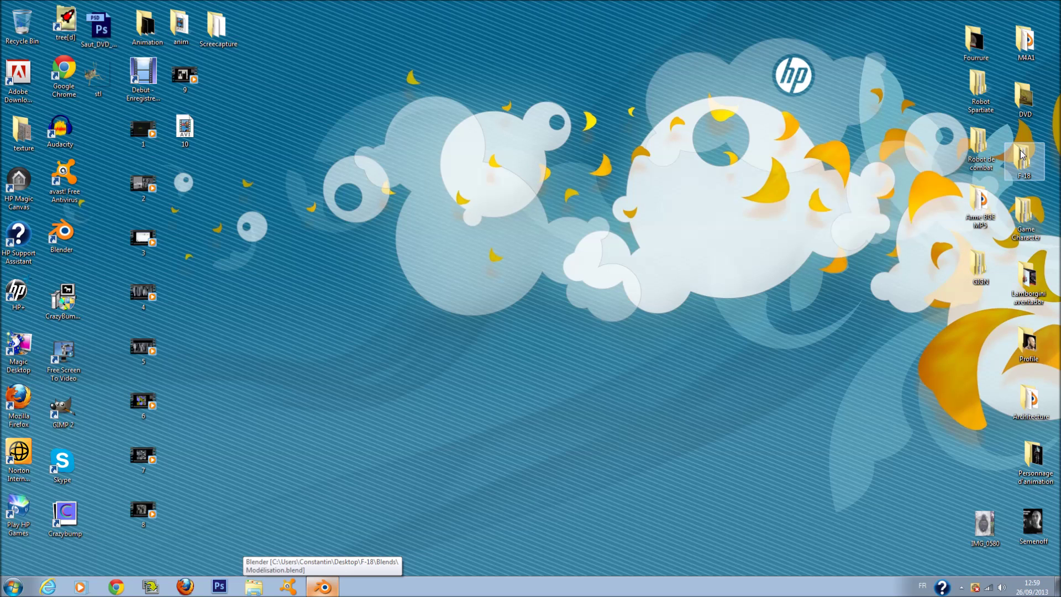
double_click(1024, 169)
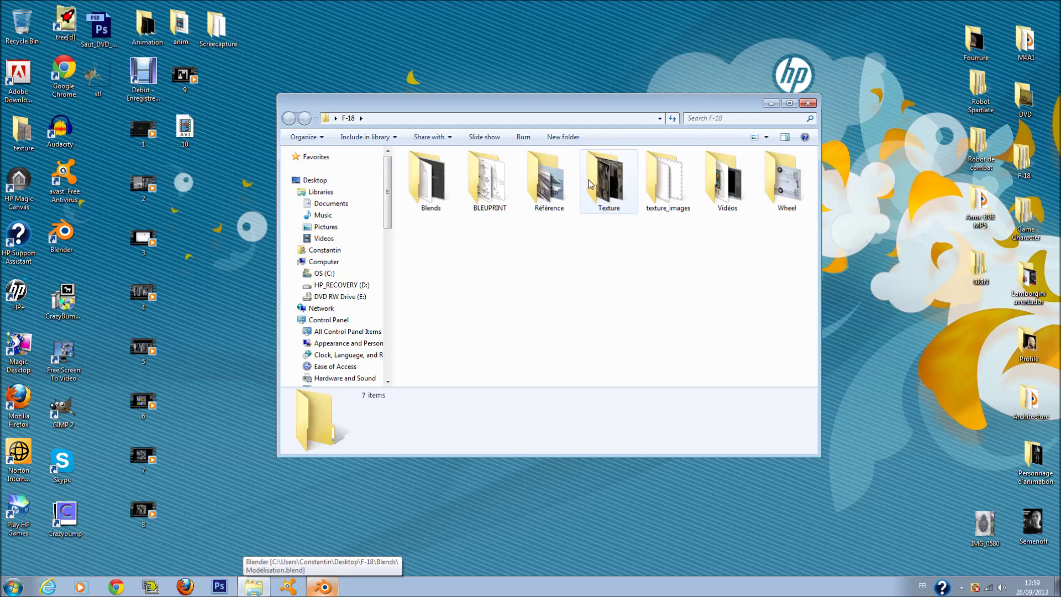
double_click(608, 183)
click(620, 276)
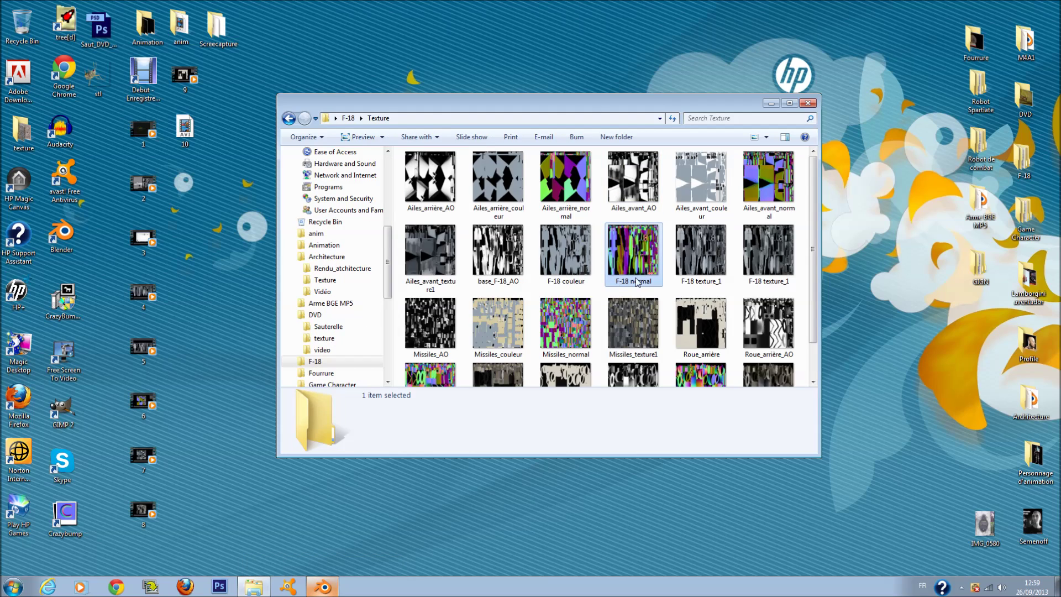
Check the details of the F-18 texture_1 PNG file, then switch back to Blender and close the image browser without opening a file.
click(749, 274)
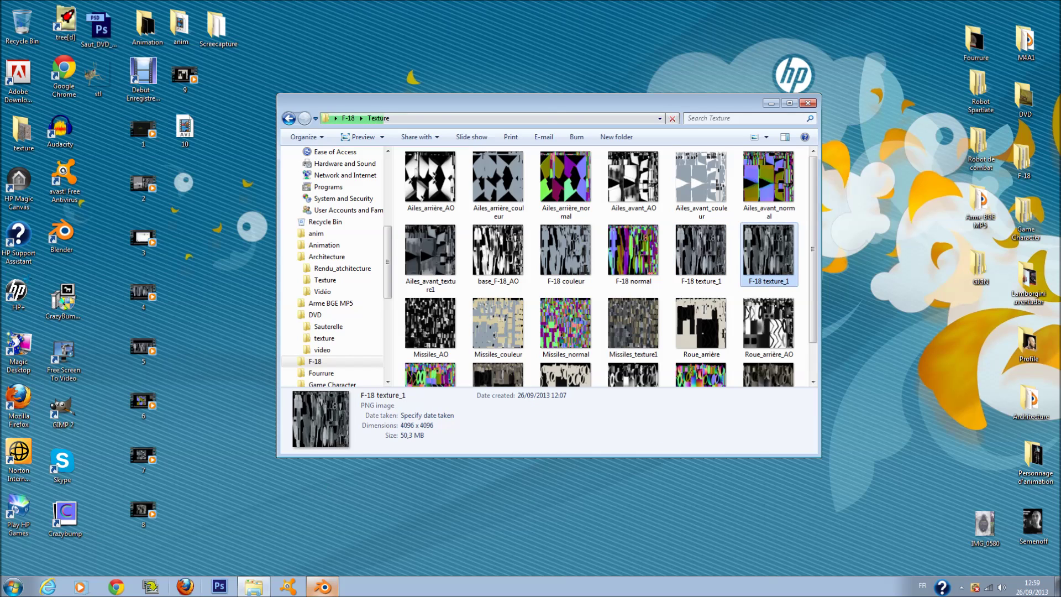
click(313, 584)
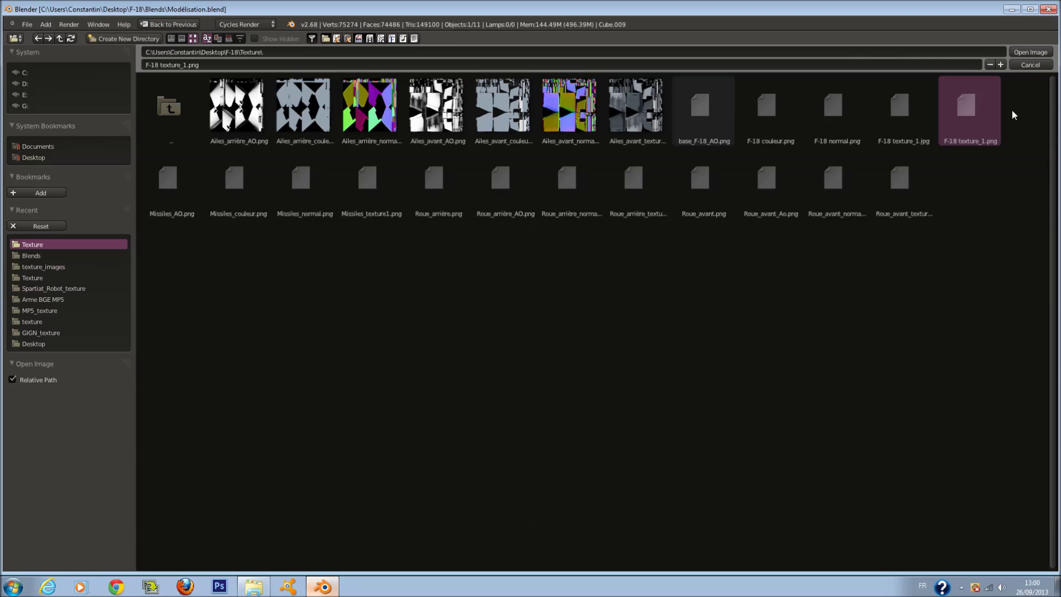
click(1036, 66)
right_click(696, 593)
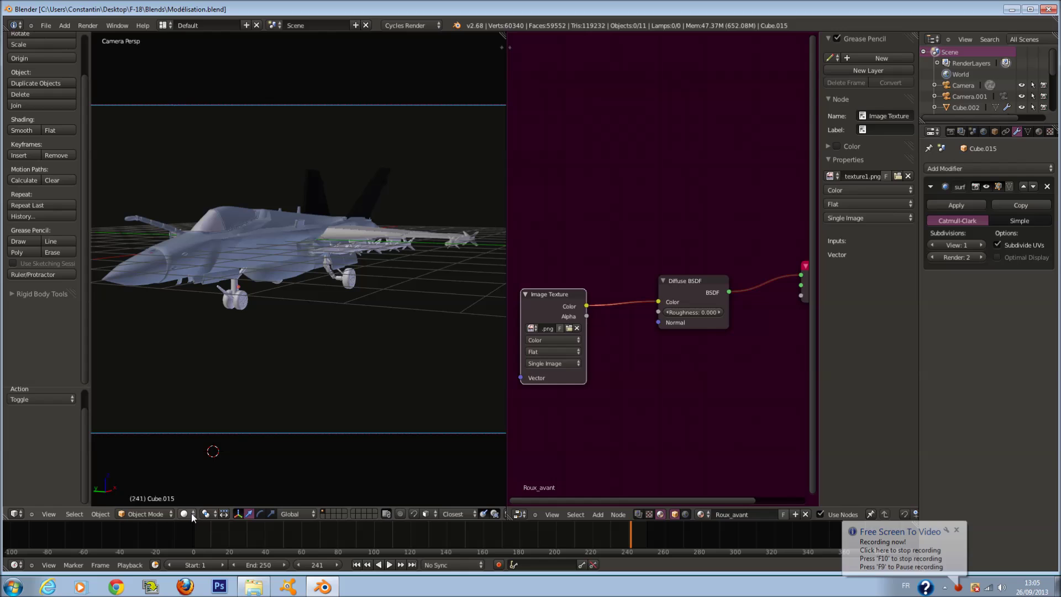
Switch the viewport to rendered shading and select the front and rear landing gear to check their textures.
click(184, 514)
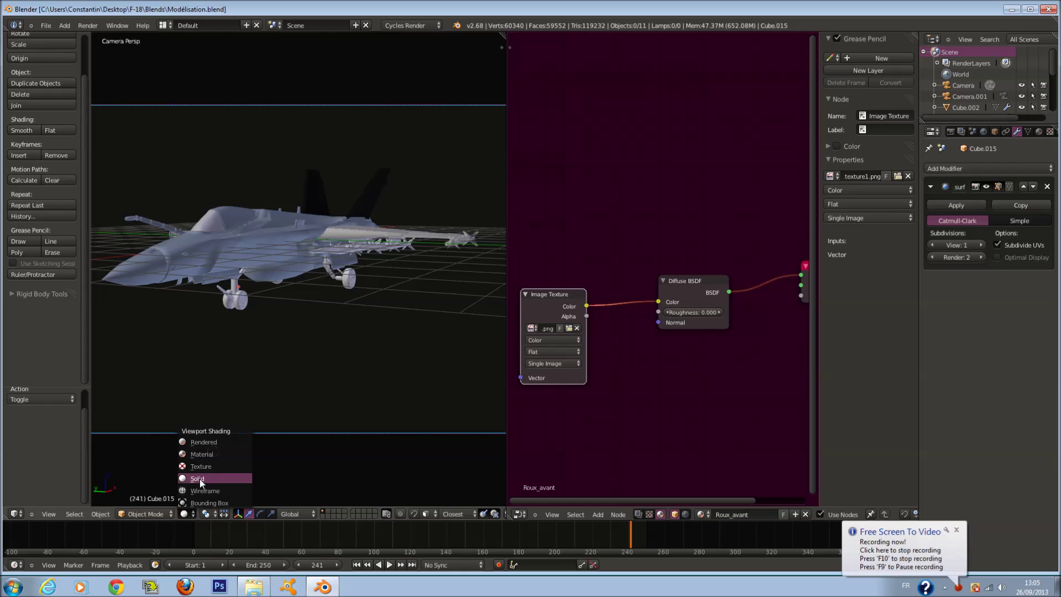
click(202, 442)
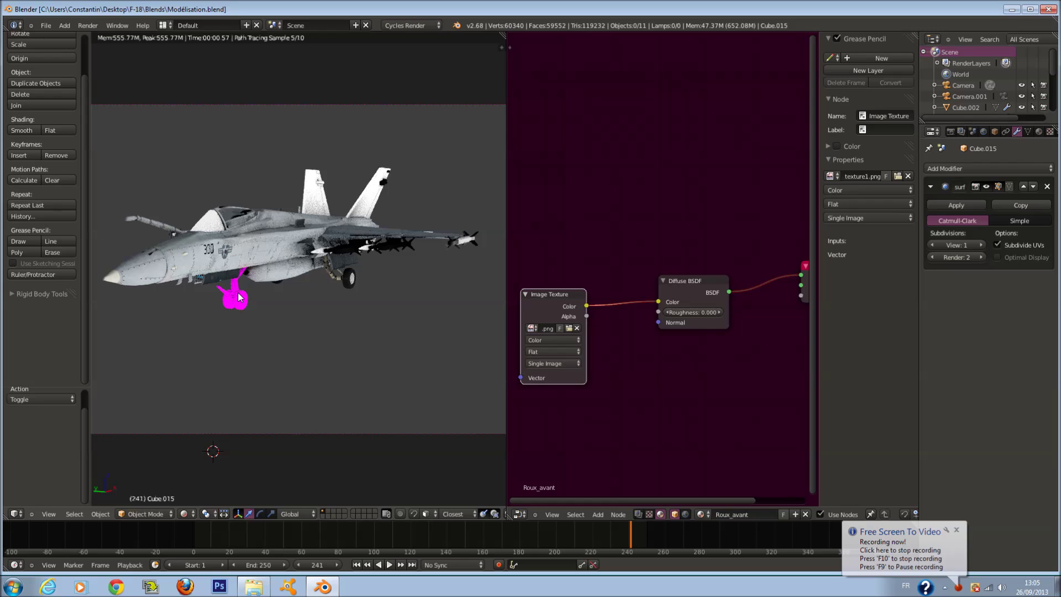
right_click(237, 306)
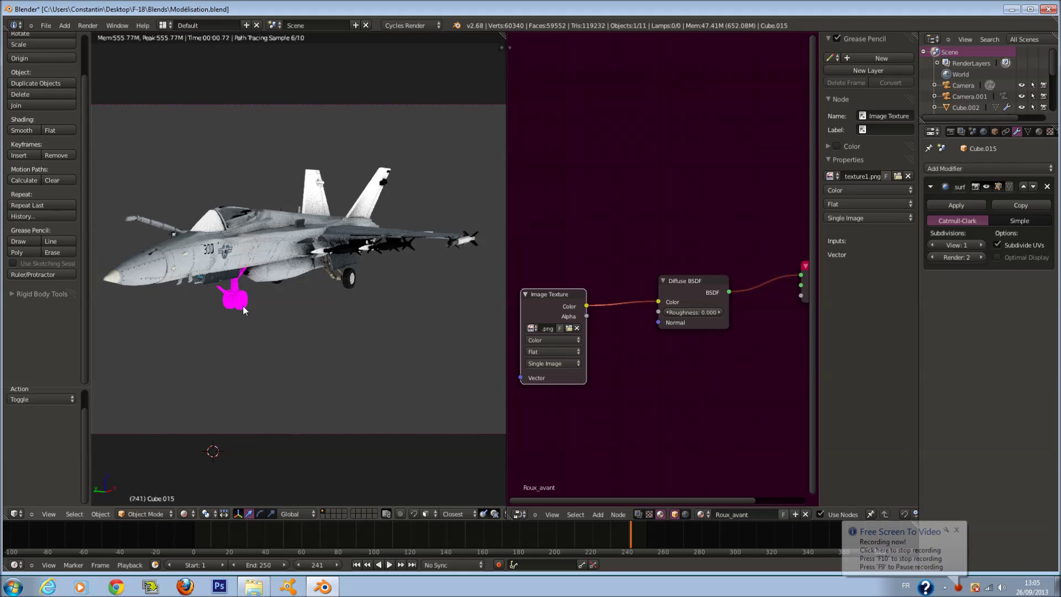
right_click(356, 281)
scroll(356, 280, up, 2)
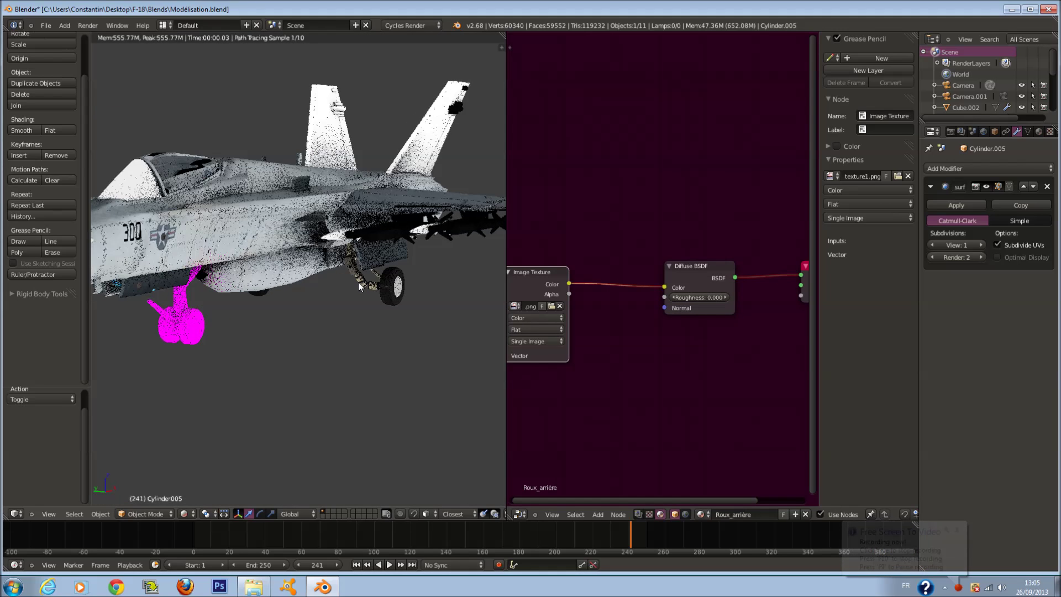
scroll(358, 282, down, 2)
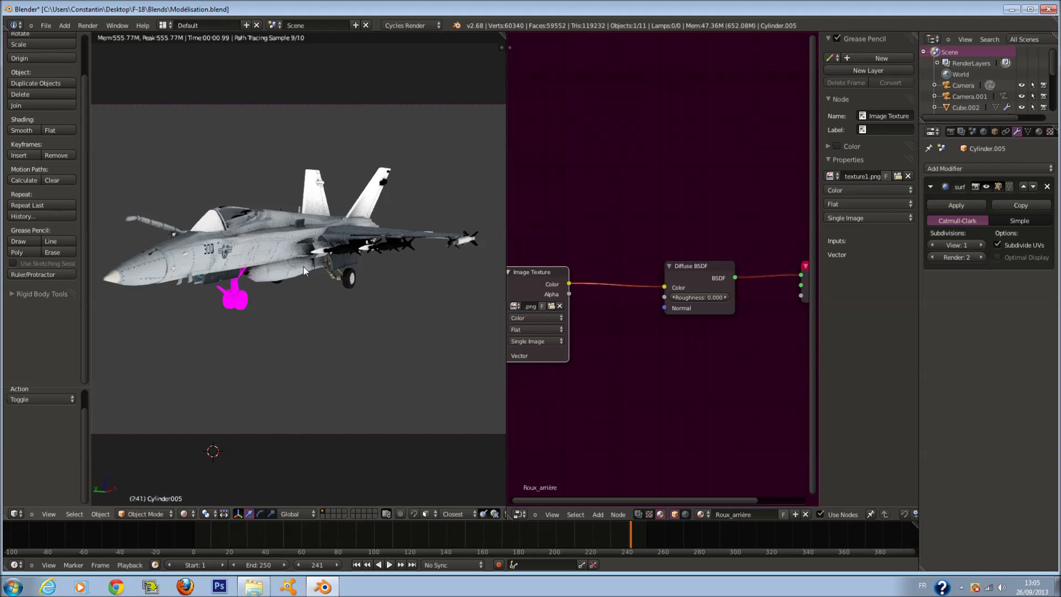
Select the missiles object under the wing and replace its material's image texture with Missiles_texture1.png.
drag(304, 266, 234, 312)
scroll(243, 307, up, 4)
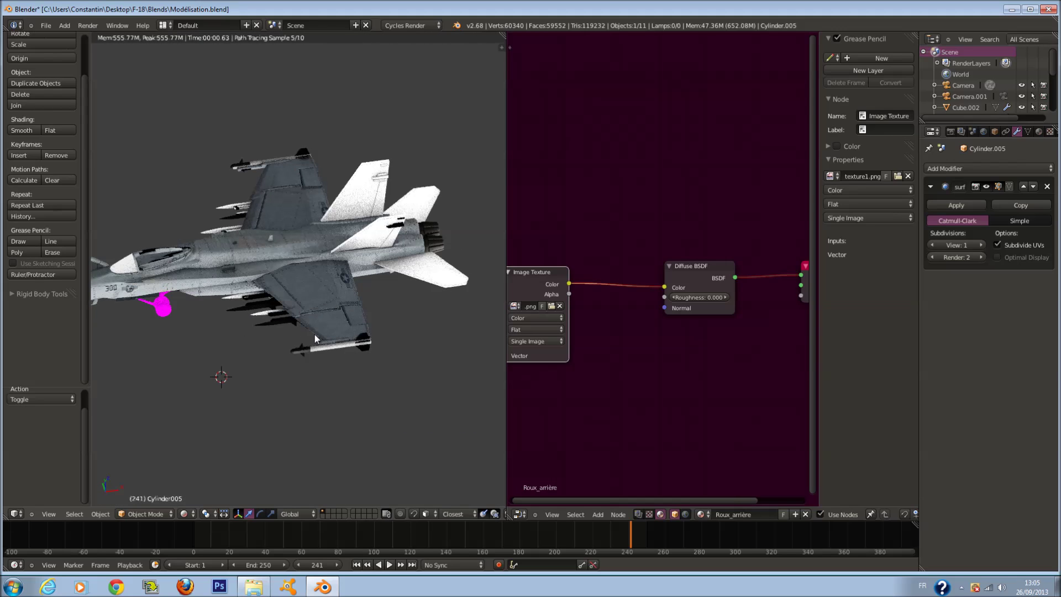
right_click(270, 318)
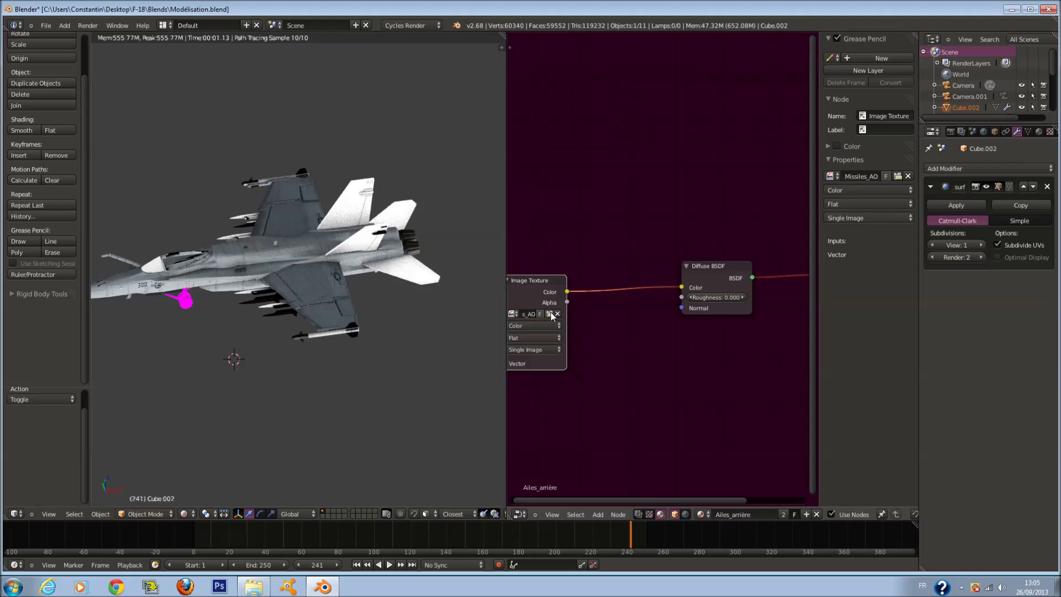
click(550, 313)
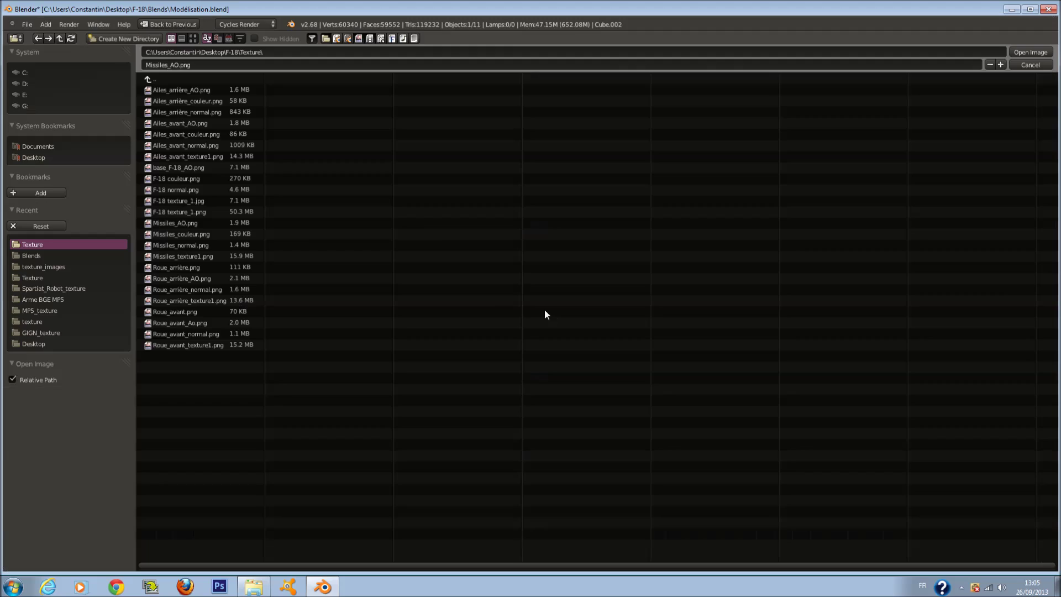
click(232, 255)
click(1031, 52)
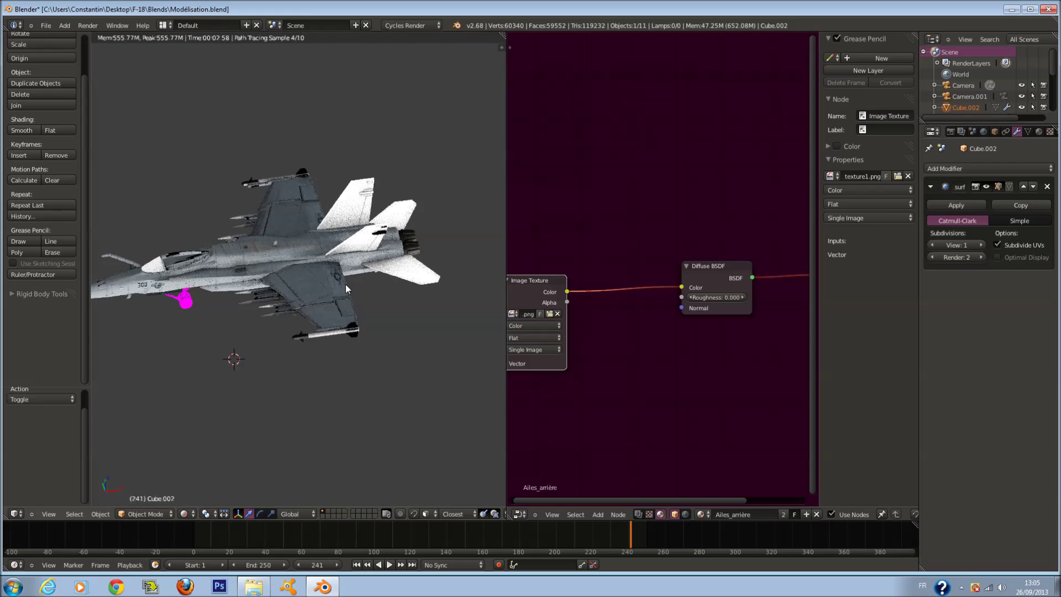
Select a tail fin and browse the Texture folder from its Ailes_arrière.001 image texture, keeping Ailes_arrière_AO.png.
scroll(387, 238, up, 1)
right_click(417, 204)
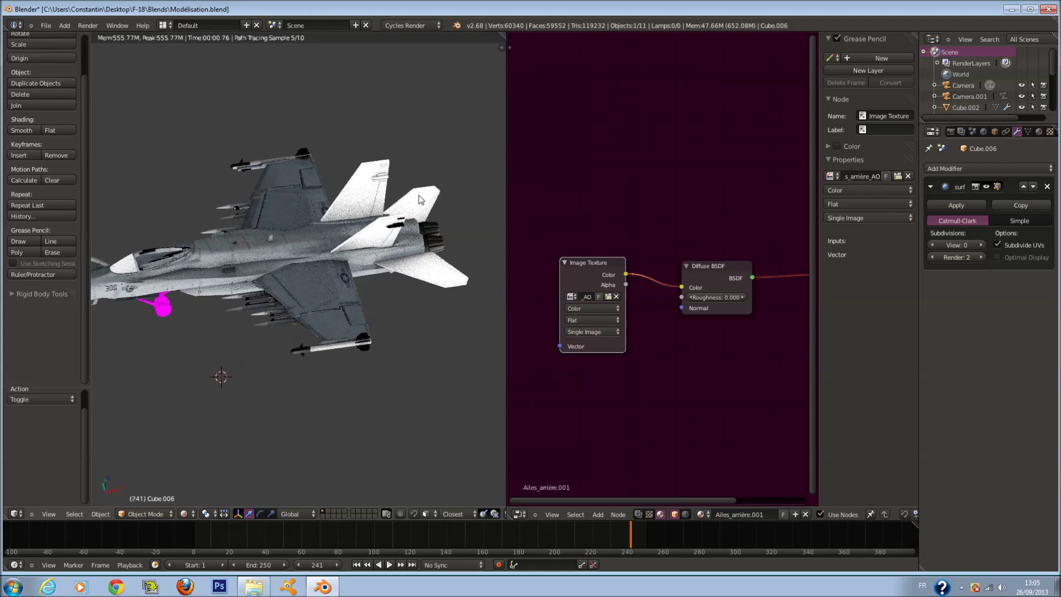
drag(411, 205, 439, 201)
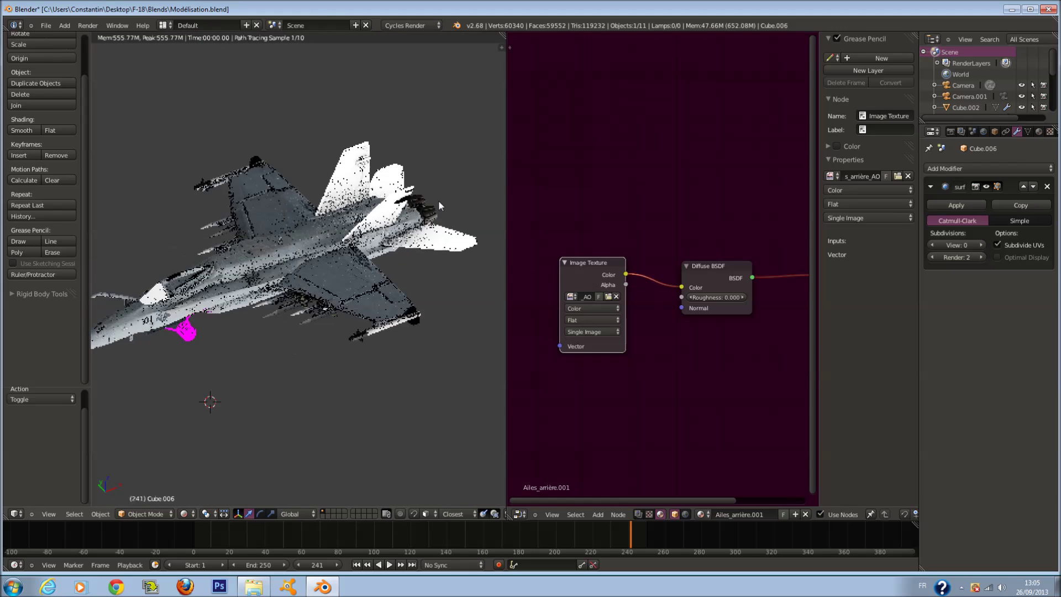
click(609, 298)
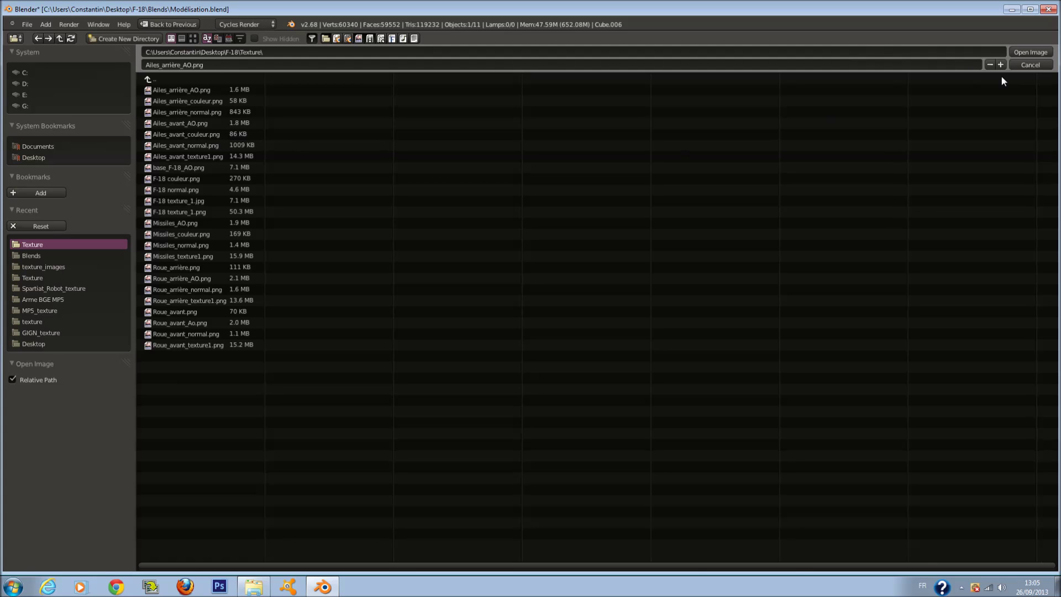
click(1029, 53)
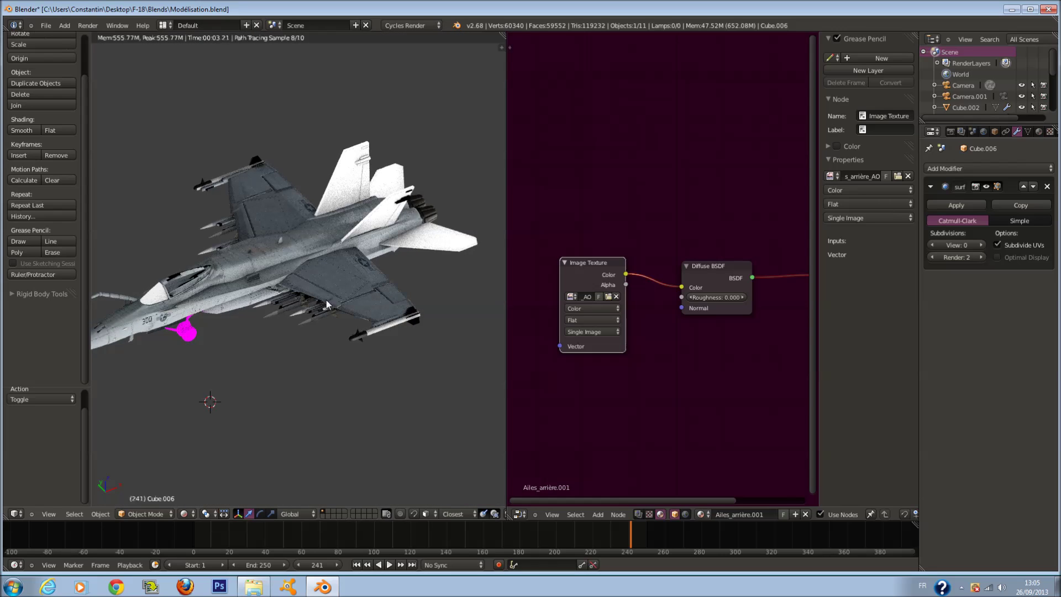
Return the viewport to solid shading and save the blend file over the existing one.
drag(326, 301, 244, 283)
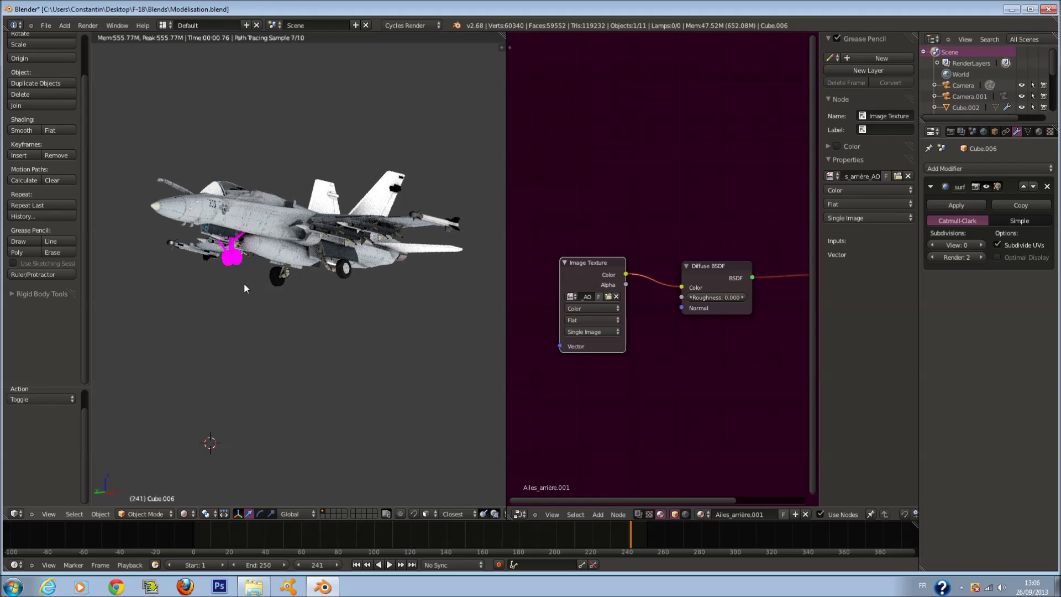
key(ctrl+s)
click(244, 283)
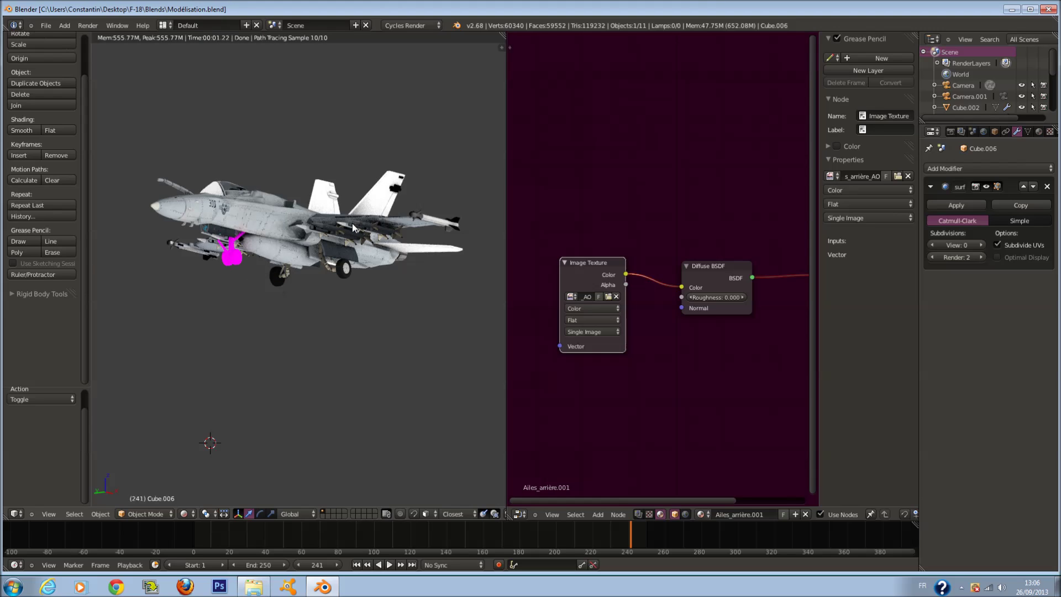
click(184, 513)
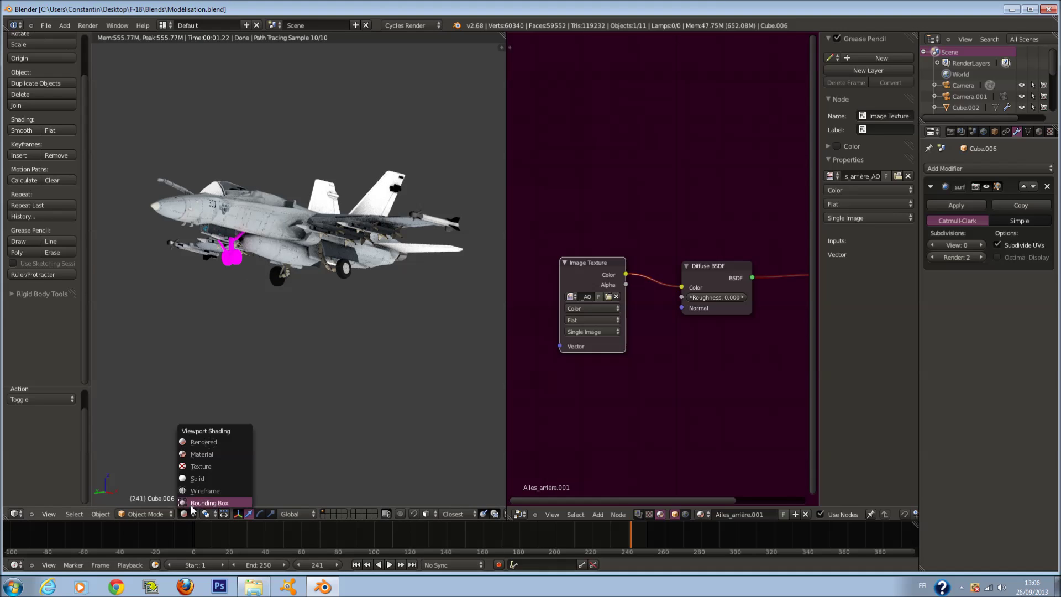
click(213, 478)
key(ctrl+s)
click(349, 337)
key(ctrl+s)
click(407, 284)
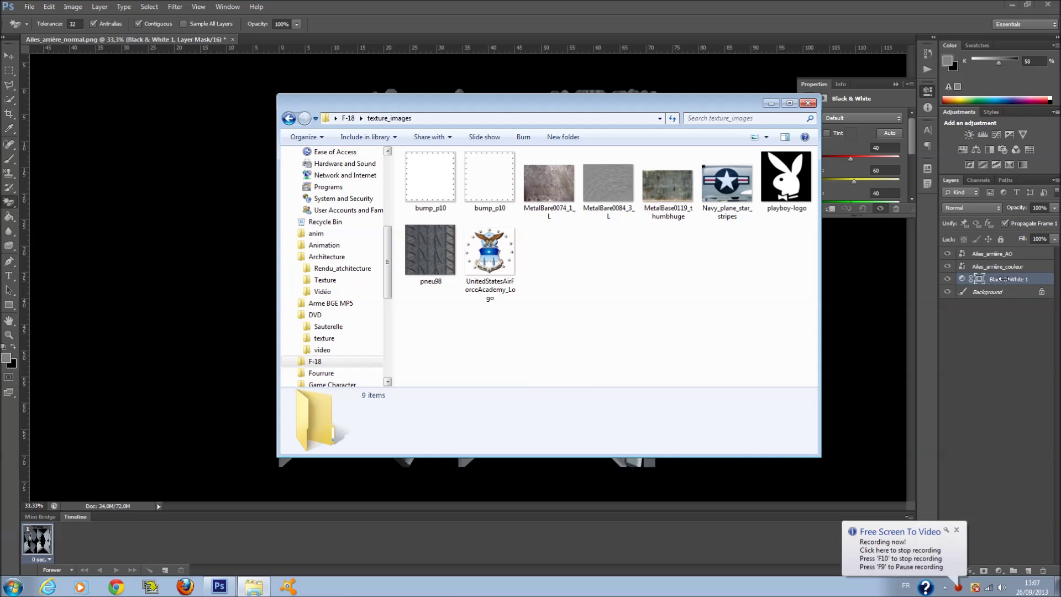
Switch to Photoshop, select the Ailes_arrière_AO layer and place MetalBare0074_1_L from texture_images above it, stretched to cover the whole canvas.
click(1003, 282)
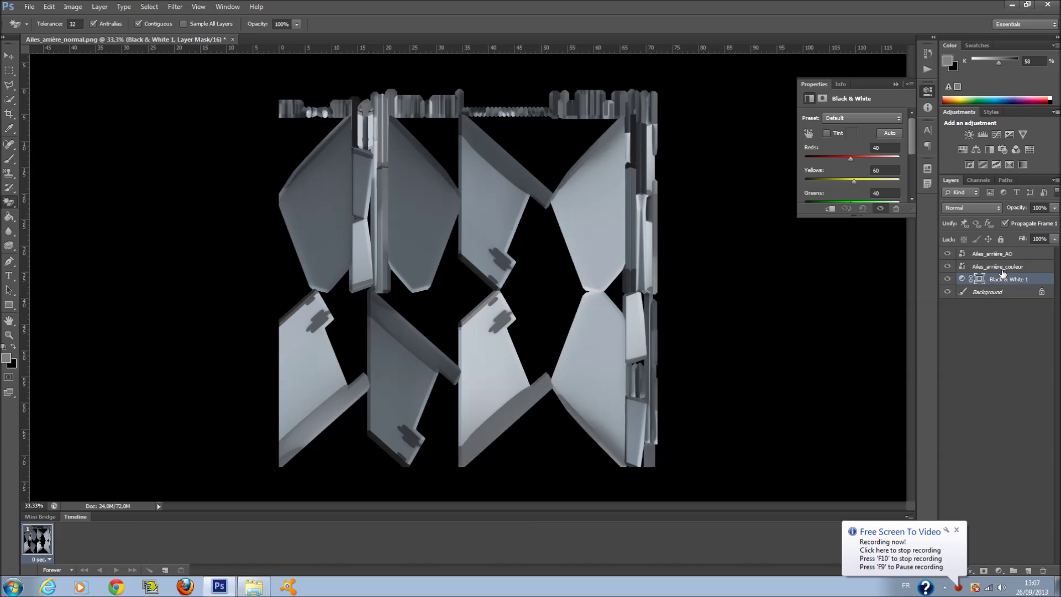
click(1002, 271)
click(1001, 255)
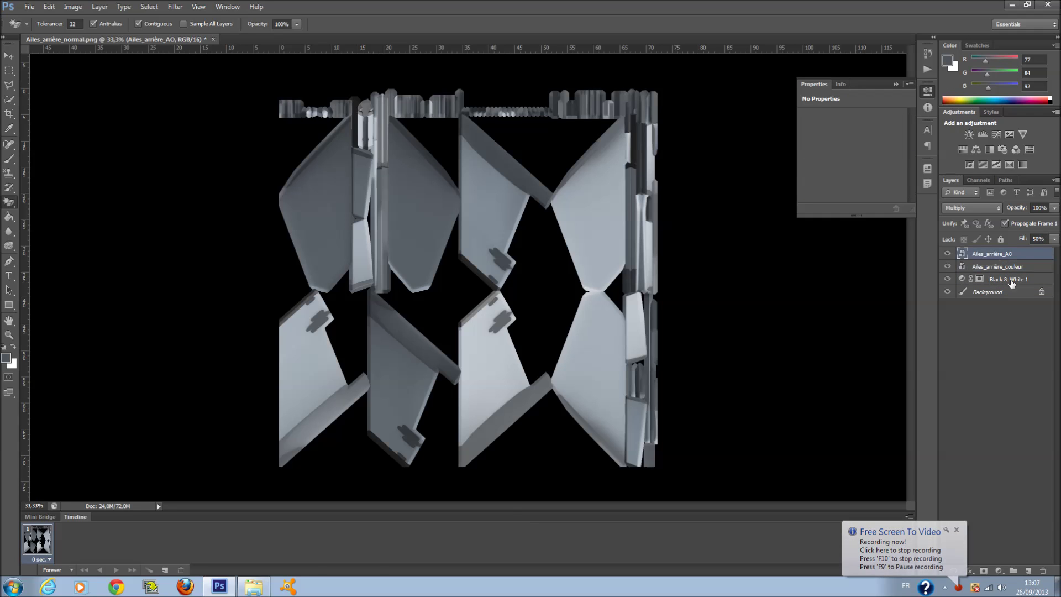
click(253, 587)
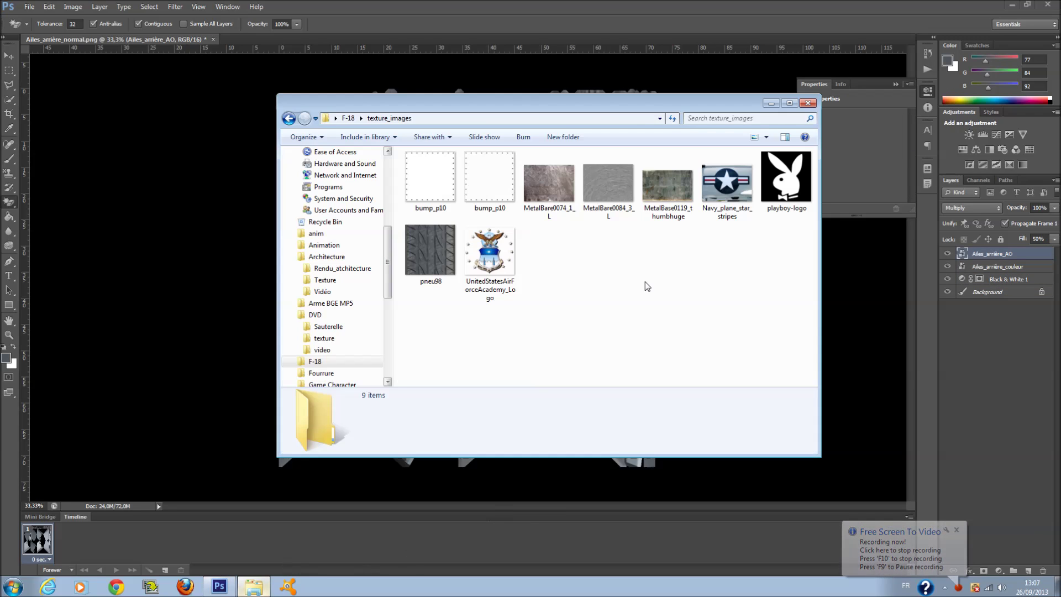
click(568, 174)
drag(568, 173, 213, 280)
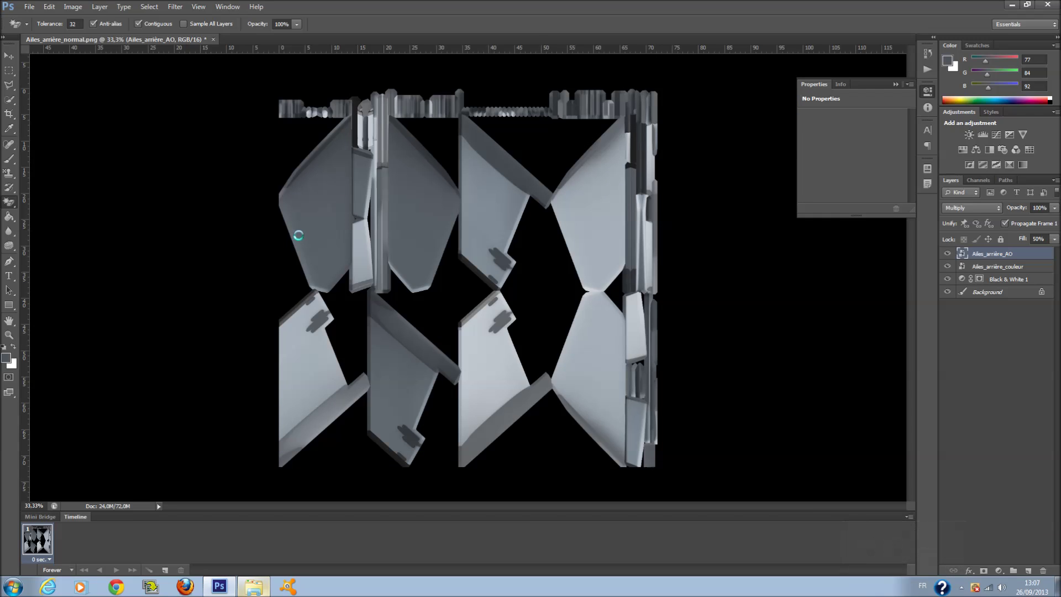
drag(367, 204, 246, 89)
drag(570, 221, 696, 221)
drag(480, 354, 481, 503)
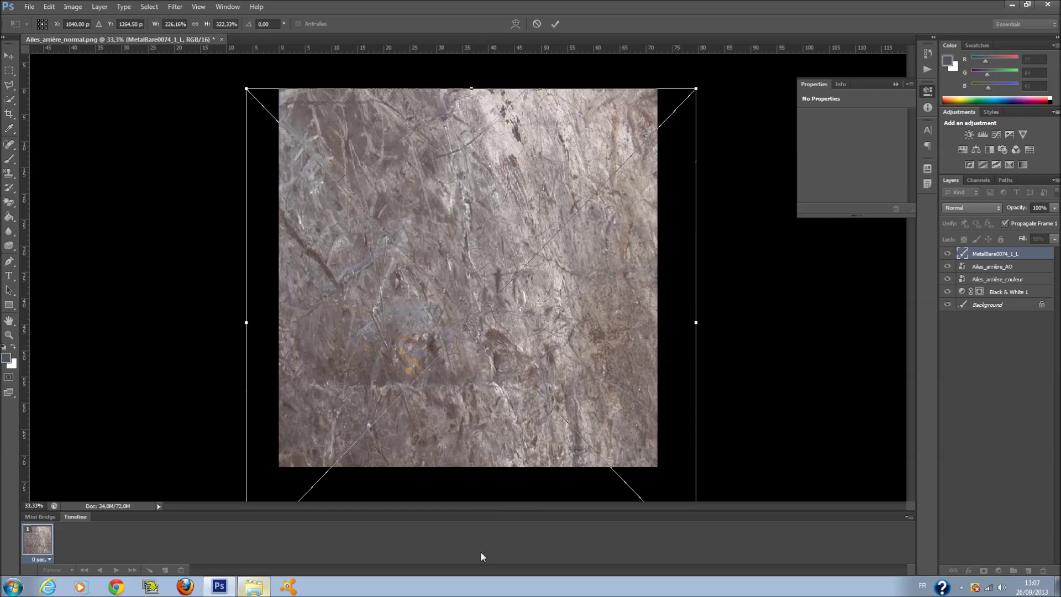
key(Return)
Set the MetalBare0074_1_L layer's blend mode to Multiply and its fill to 13%.
scroll(993, 211, down, 3)
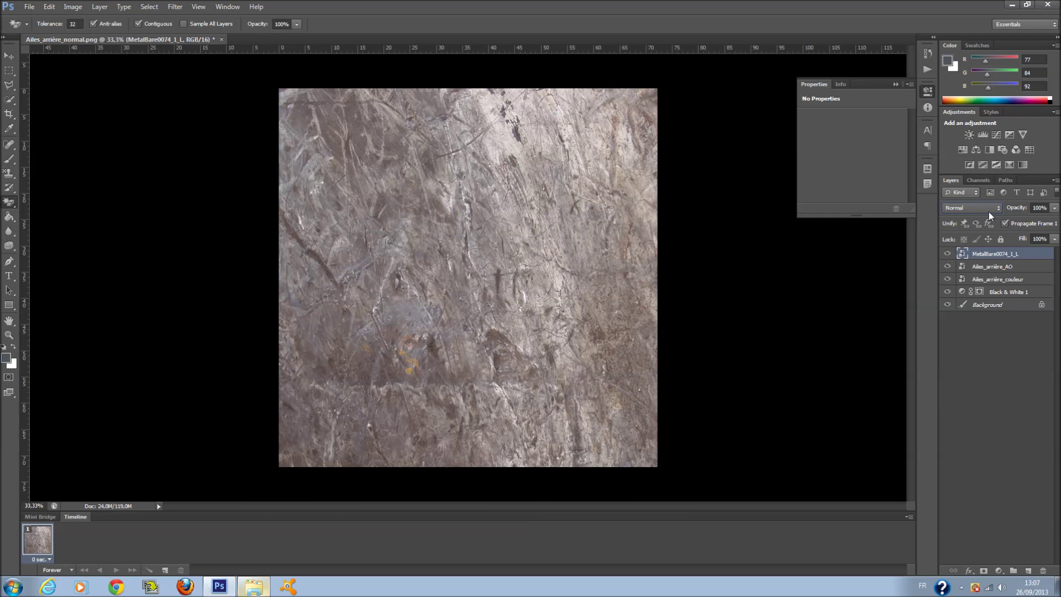
scroll(990, 211, up, 1)
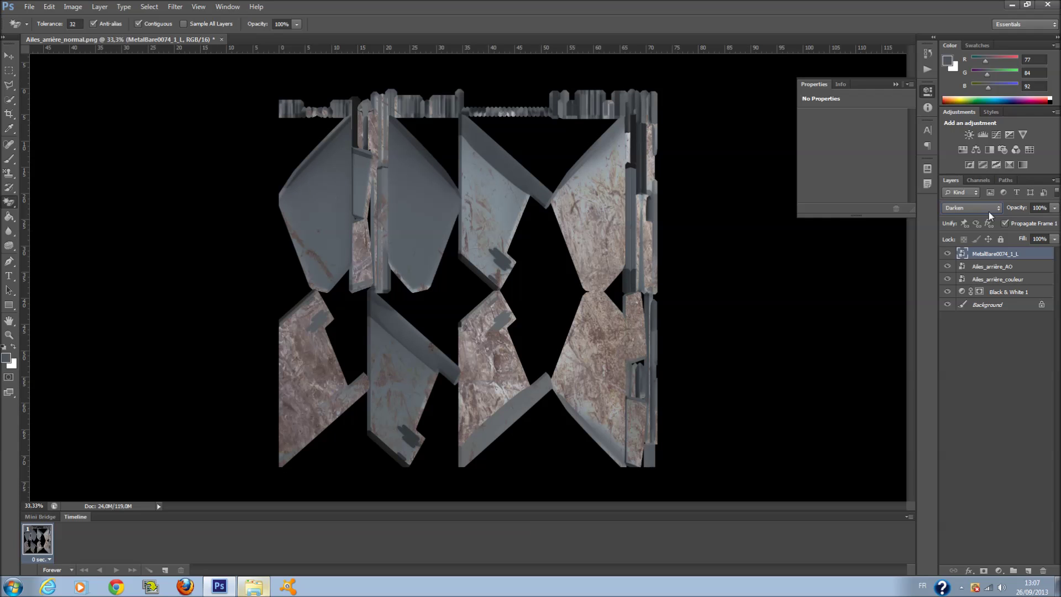
scroll(990, 211, down, 1)
click(1055, 239)
drag(1053, 252, 1006, 254)
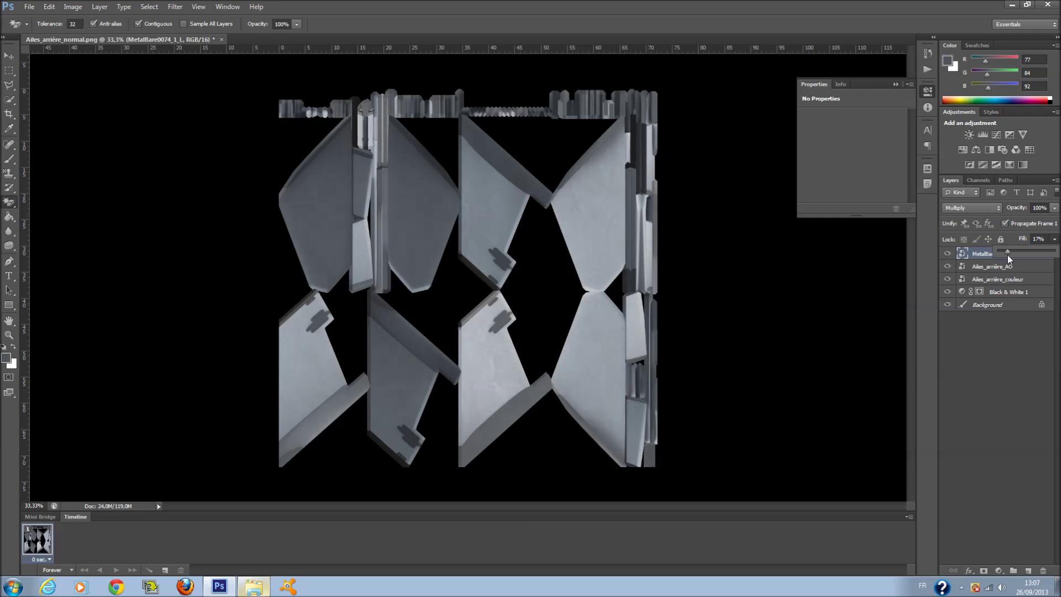
drag(1006, 255, 1006, 255)
Place MetalBare0084_3_L from texture_images on top and stretch it to about 84 by 81 cm, covering the whole canvas.
click(252, 588)
drag(572, 205, 243, 303)
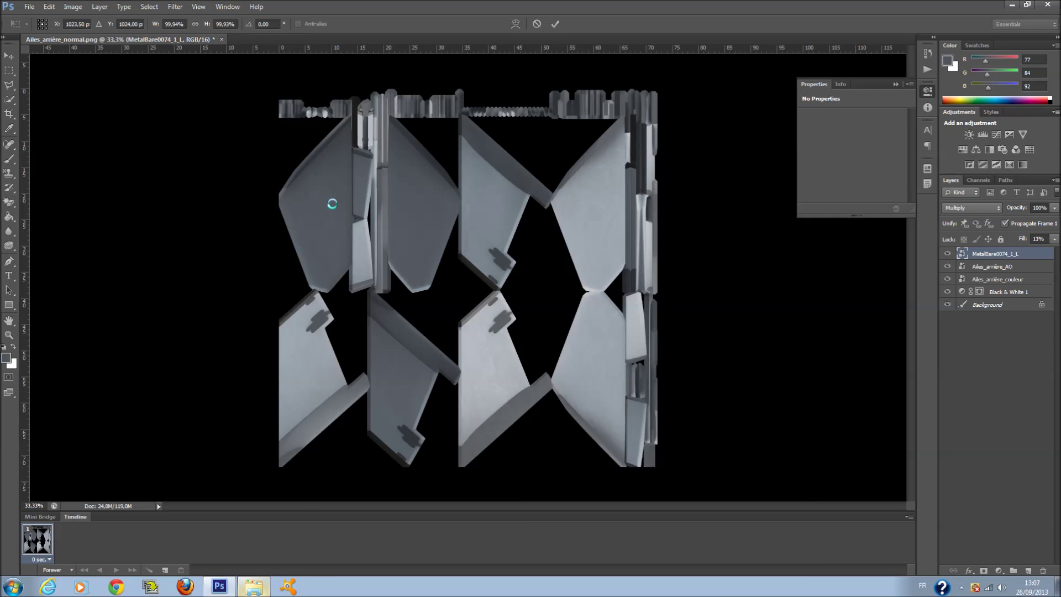
drag(414, 236, 246, 69)
drag(518, 319, 682, 495)
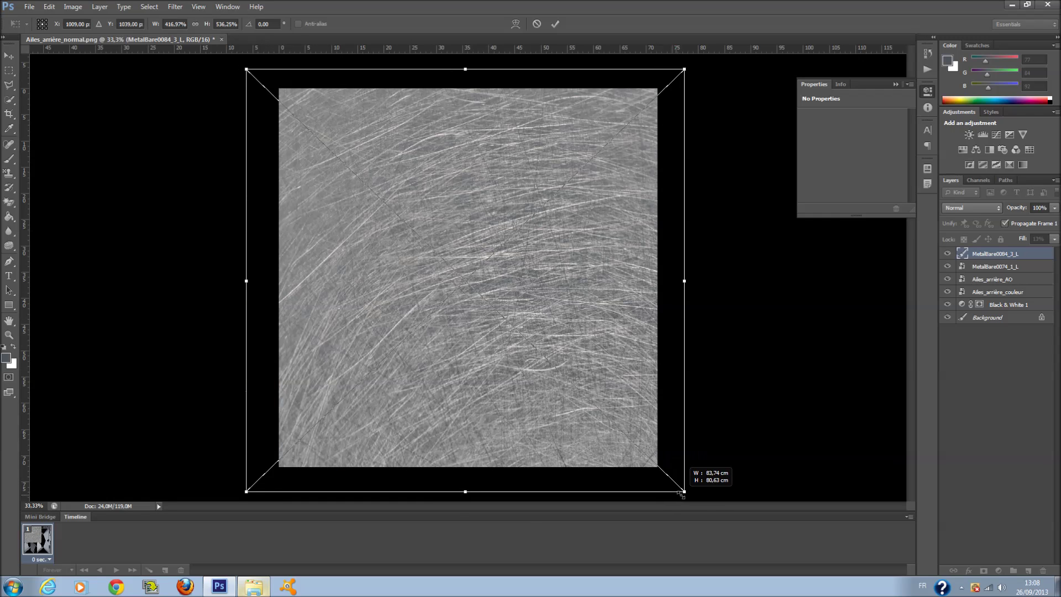
key(Return)
Set the MetalBare0084_3_L layer's blend mode to Overlay and its fill to 9%.
click(989, 209)
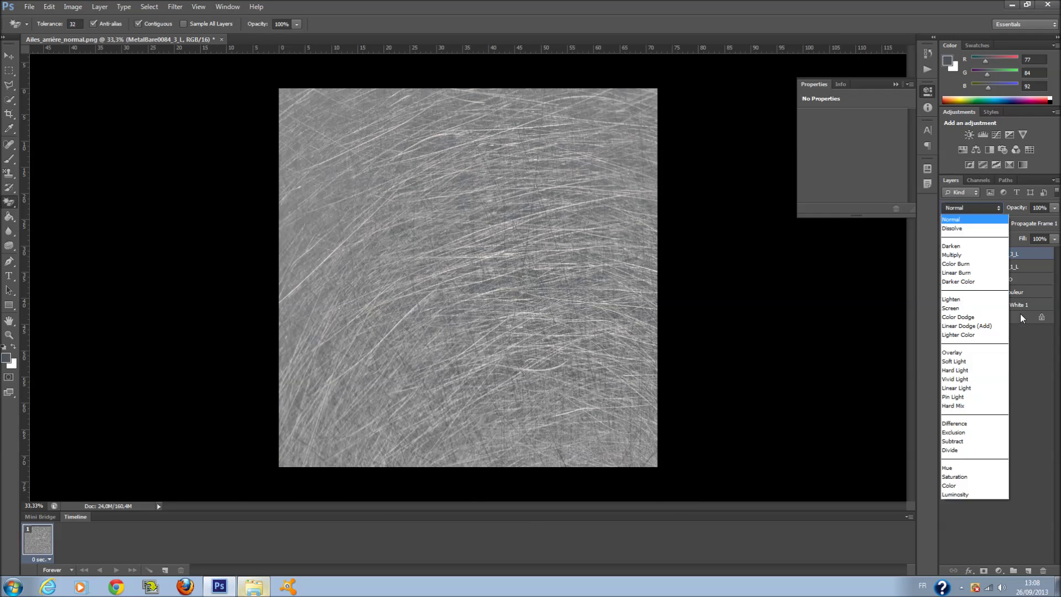
click(973, 344)
drag(1054, 238, 1005, 257)
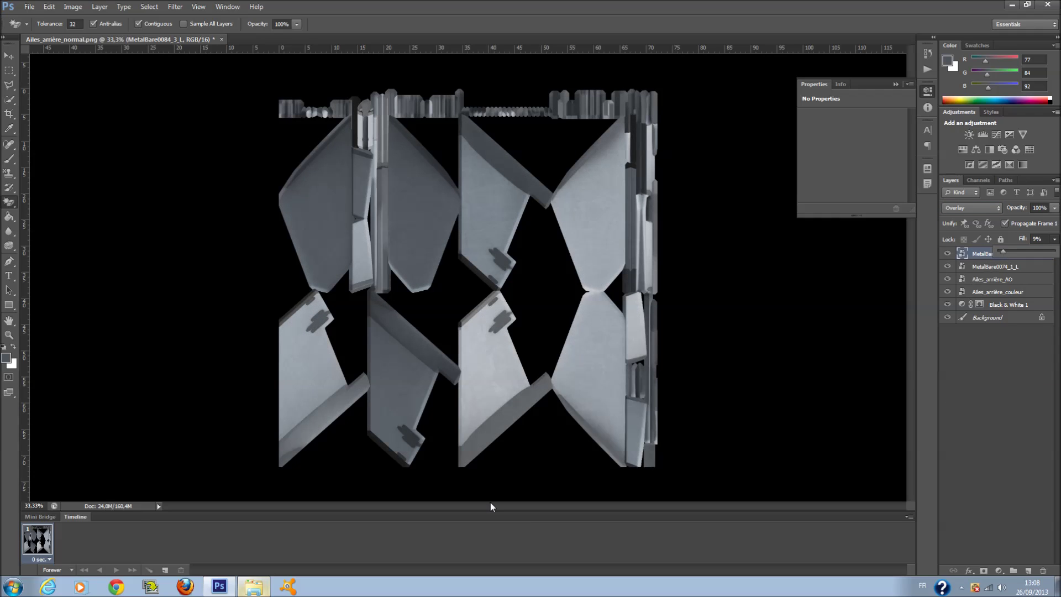
Place playboy-logo on the lower-left wing panel, rotated about -31° and scaled to about 34% wide by 49% high.
click(254, 587)
drag(794, 182, 166, 310)
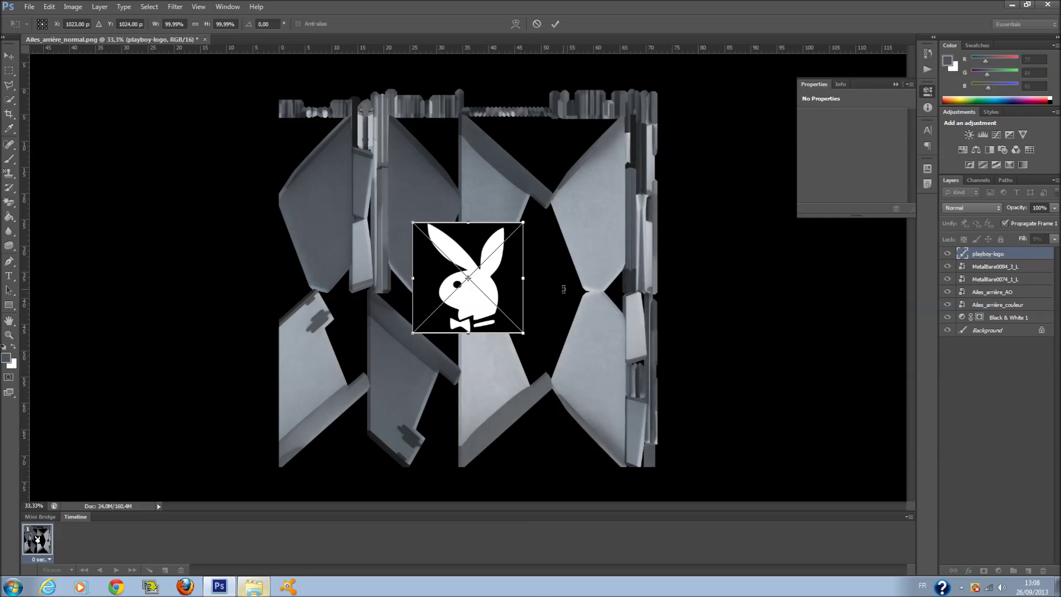
drag(540, 275, 520, 246)
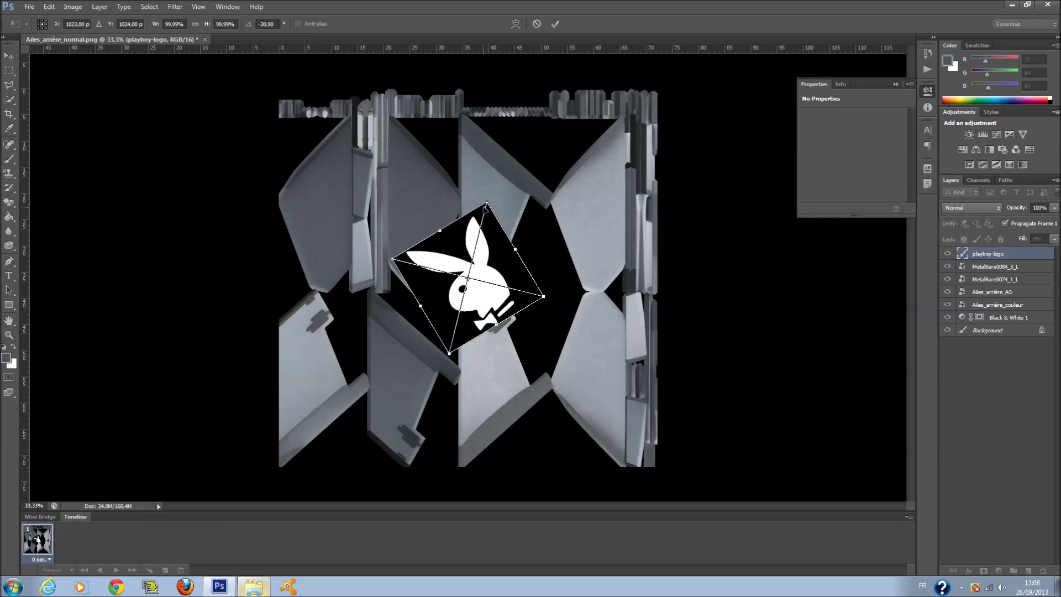
drag(487, 203, 465, 266)
drag(456, 311, 310, 375)
drag(459, 301, 309, 357)
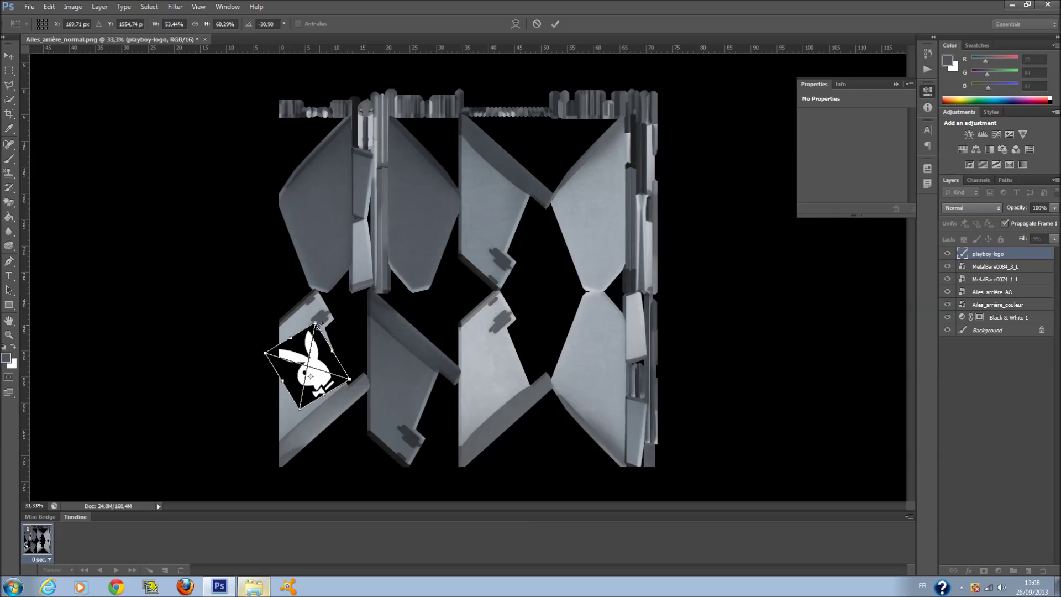
mouse_move(319, 316)
mouse_down()
mouse_move(302, 345)
mouse_move(313, 372)
mouse_up()
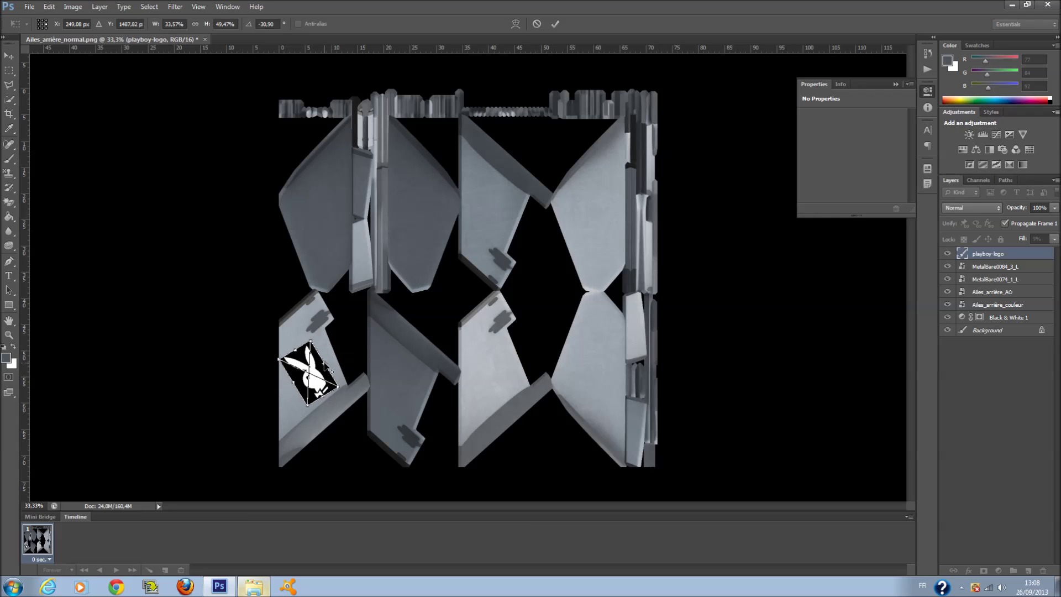
key(Return)
Set the playboy-logo layer's blend mode to Subtract and its fill to 58%.
click(1001, 211)
click(1002, 211)
scroll(969, 210, down, 2)
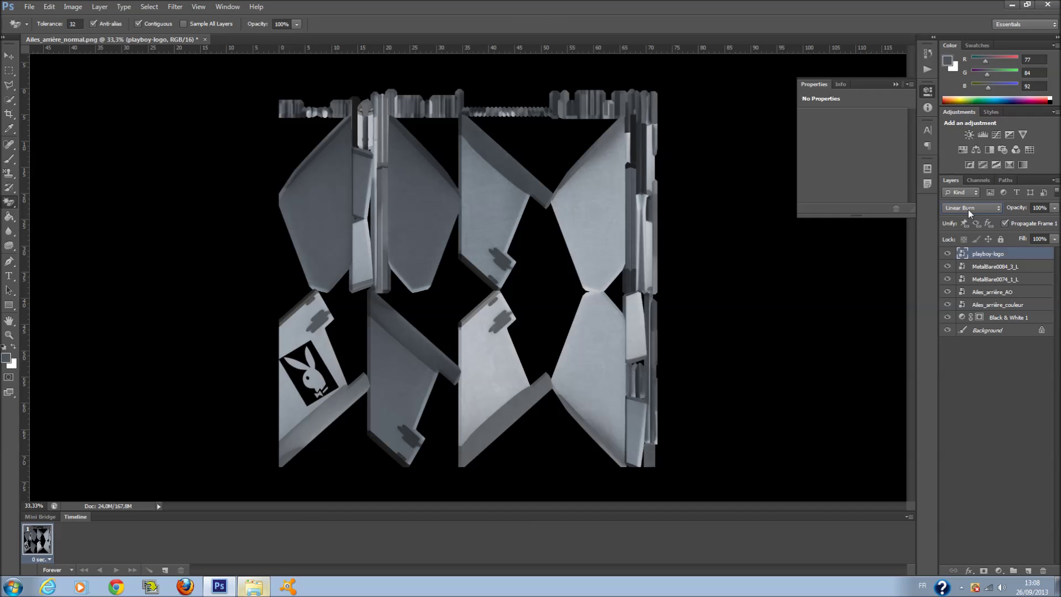
scroll(968, 210, down, 2)
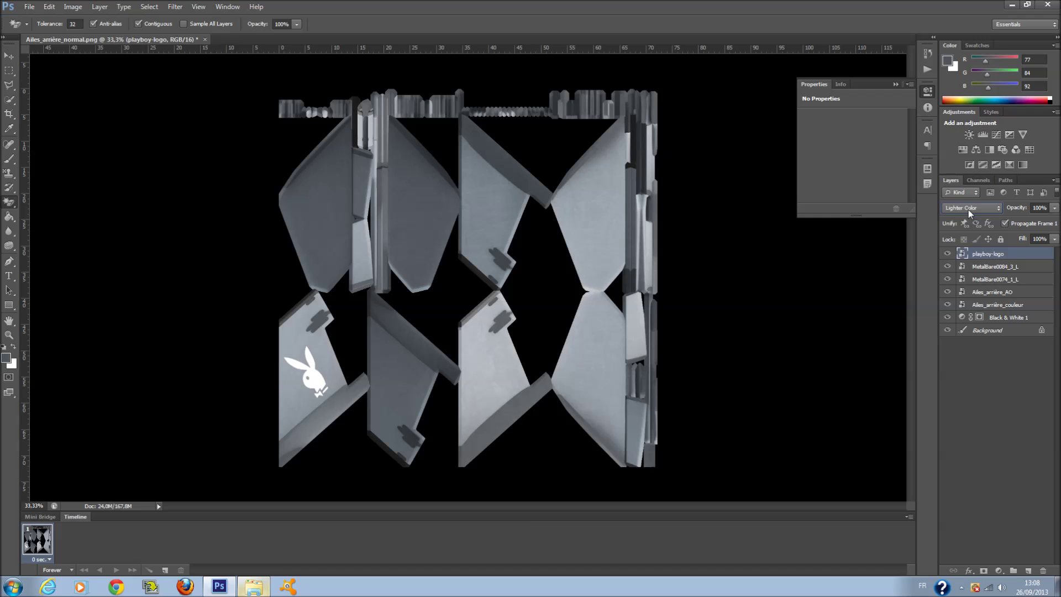
scroll(969, 210, down, 3)
scroll(967, 210, down, 7)
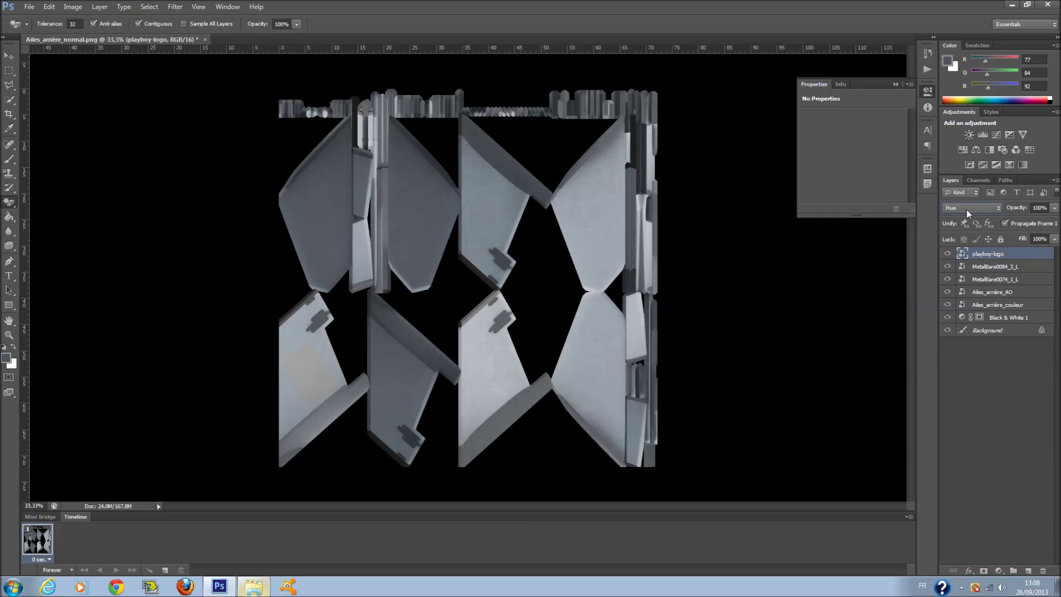
scroll(965, 210, up, 1)
scroll(961, 210, up, 1)
click(1055, 239)
drag(1053, 251, 1034, 251)
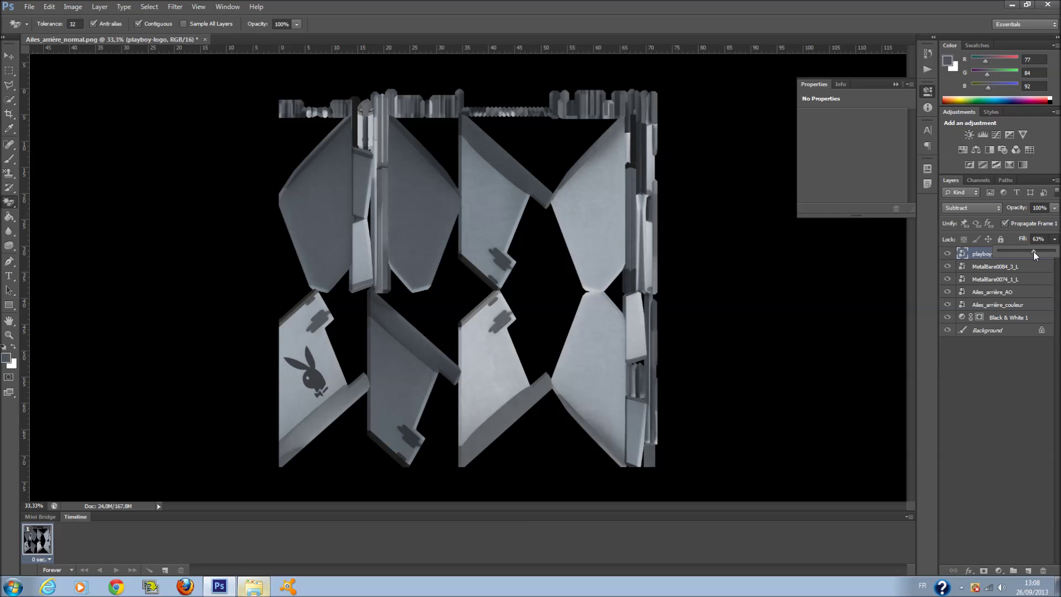
click(1009, 351)
Rasterize the playboy-logo layer and wear away part of the rabbit with the Eraser using a textured 250 px brush.
right_click(12, 205)
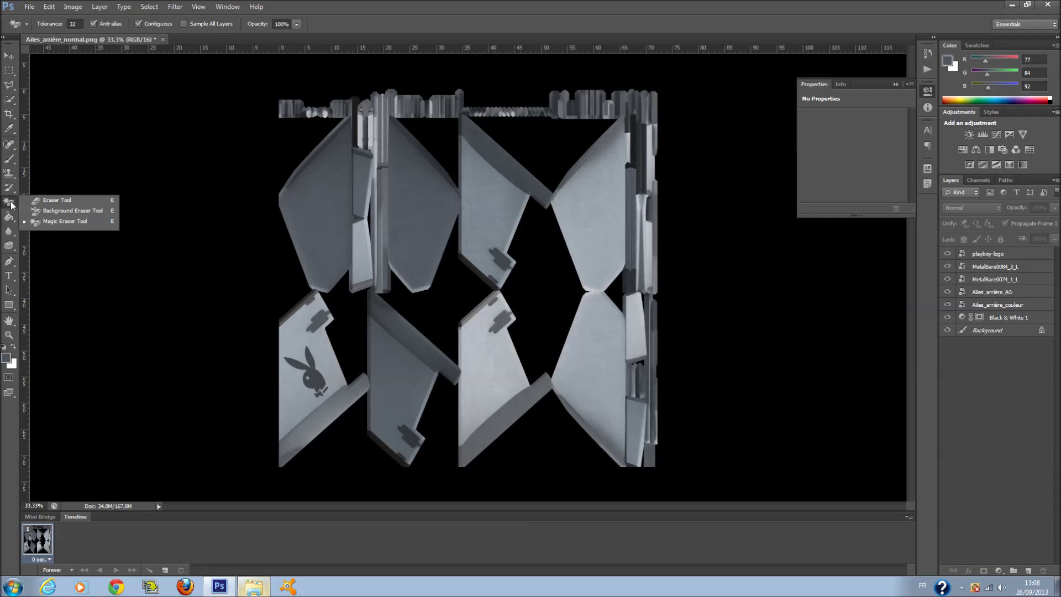
click(55, 201)
click(304, 385)
click(532, 220)
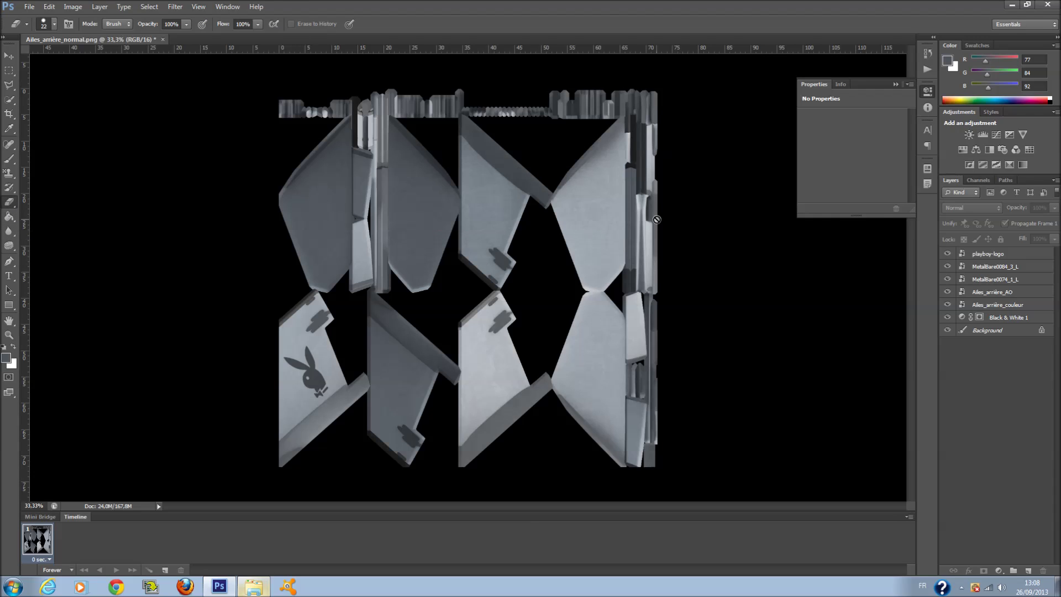
click(988, 254)
click(307, 356)
click(528, 223)
right_click(431, 335)
scroll(509, 447, down, 5)
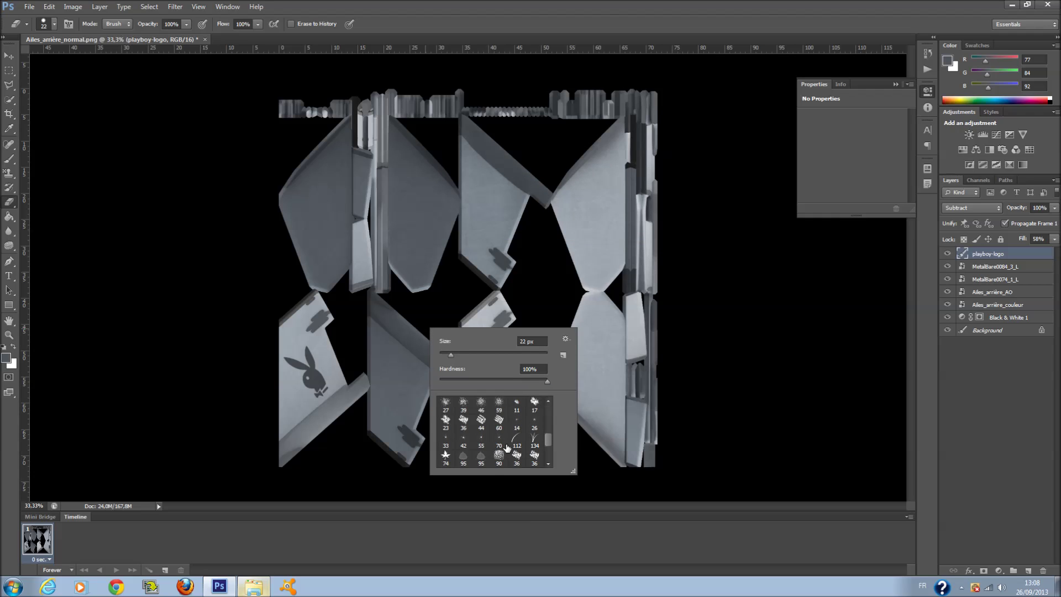
click(487, 459)
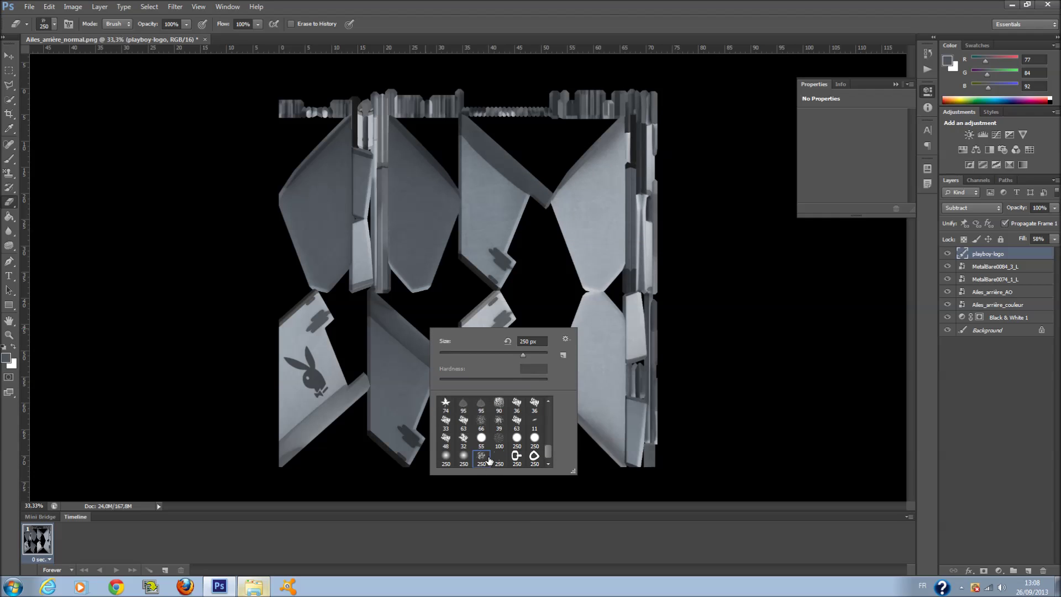
click(309, 404)
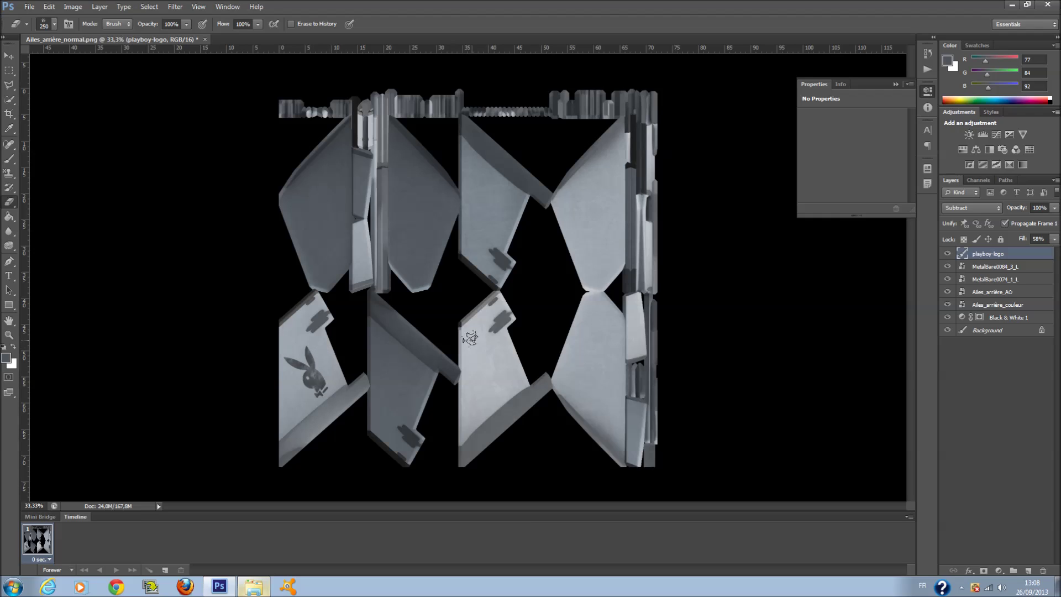
Place UnitedStatesAirForceAcademy_Logo, shrunk and tilted, on the light lower-middle wing panel above its dark diagonal edge.
click(254, 588)
drag(490, 251, 228, 330)
mouse_move(477, 288)
mouse_down()
mouse_move(503, 324)
mouse_move(503, 311)
mouse_move(510, 370)
mouse_move(529, 332)
mouse_move(526, 378)
mouse_move(527, 362)
mouse_up()
key(Return)
key(e)
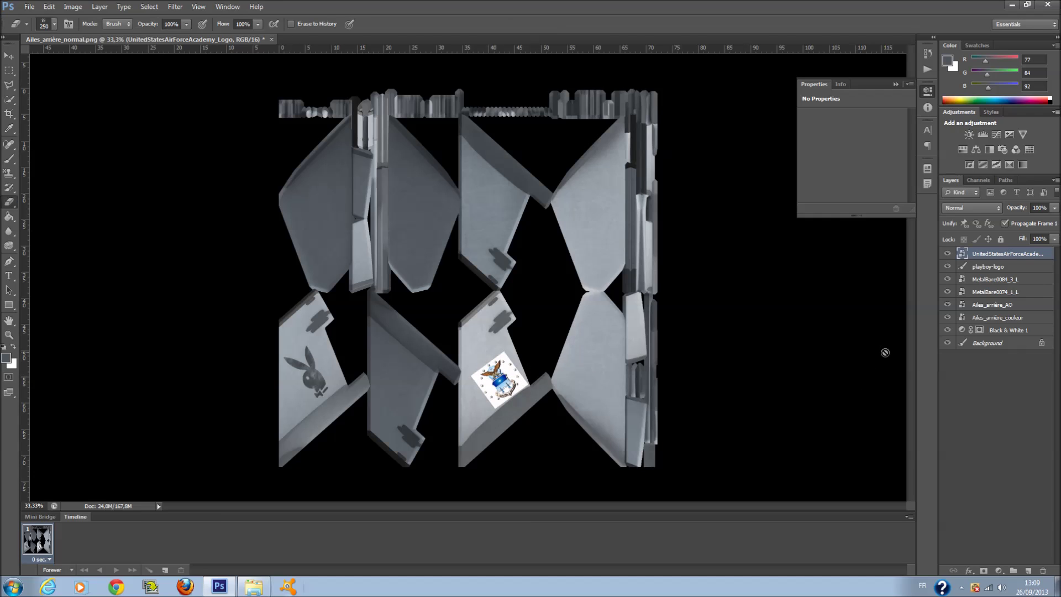
Set the UnitedStatesAirForceAcademy_Logo layer's blend mode to Multiply and its fill to 70%.
click(973, 208)
click(967, 246)
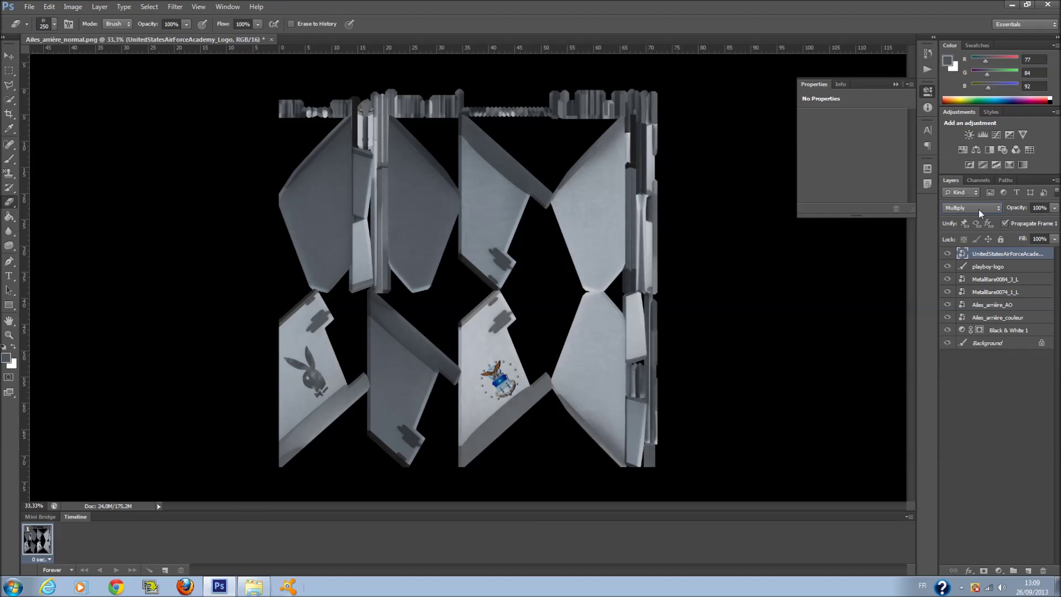
click(1055, 238)
drag(1053, 251, 1038, 251)
click(1003, 383)
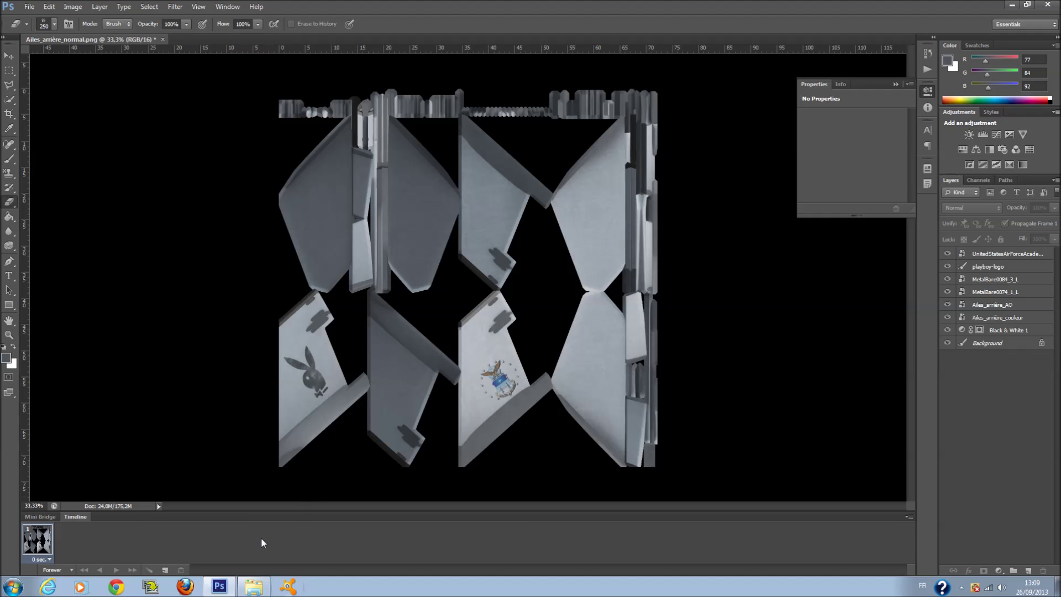
Switch to the F-18 project folder and open the An_F-A-18C_Hornet_launches photo from Référence in the photo viewer.
click(245, 592)
click(288, 118)
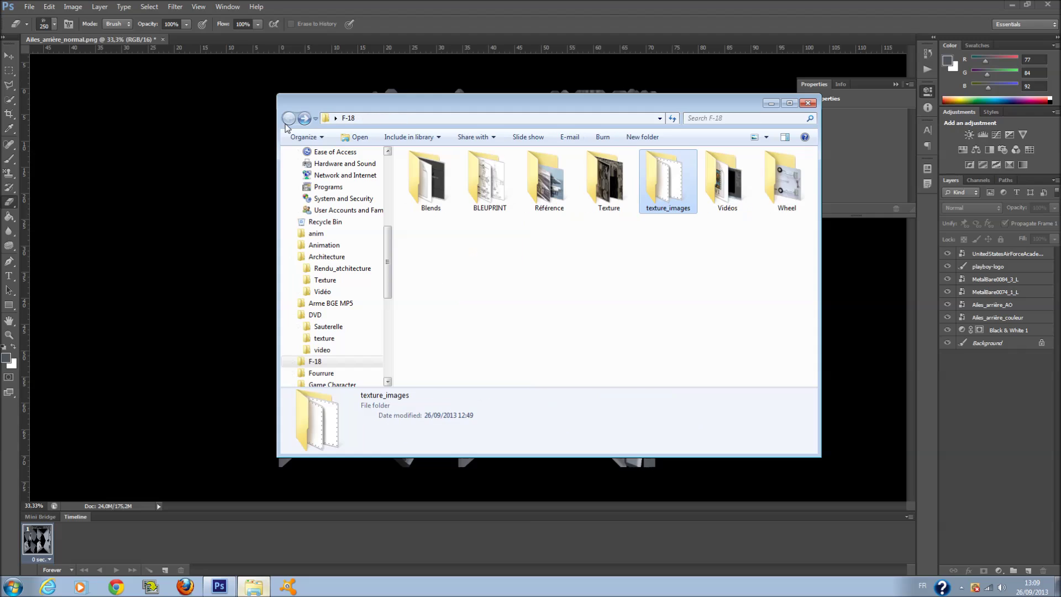
double_click(544, 166)
click(441, 176)
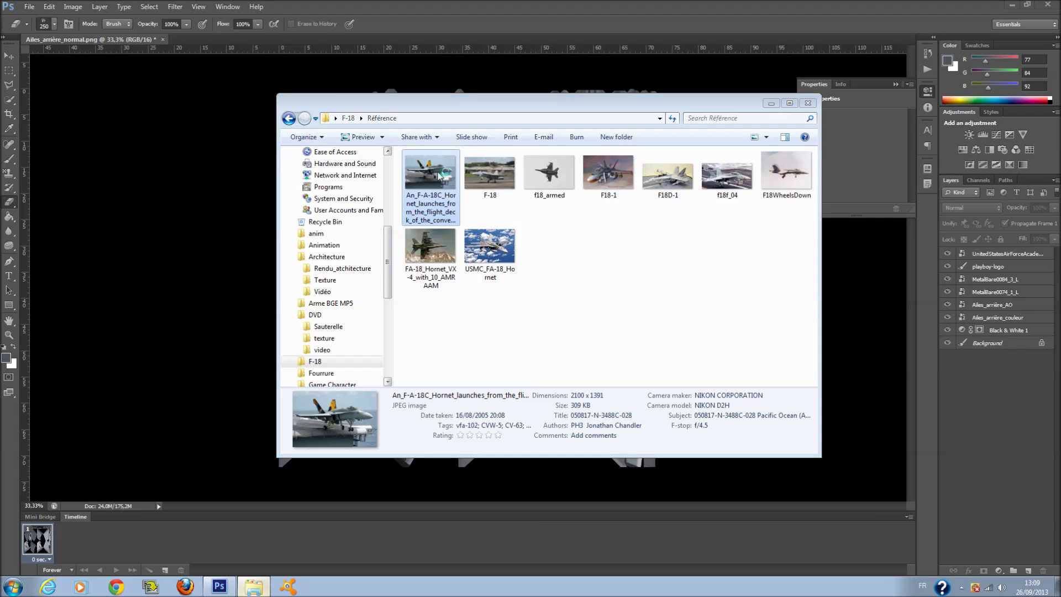
drag(441, 175, 497, 478)
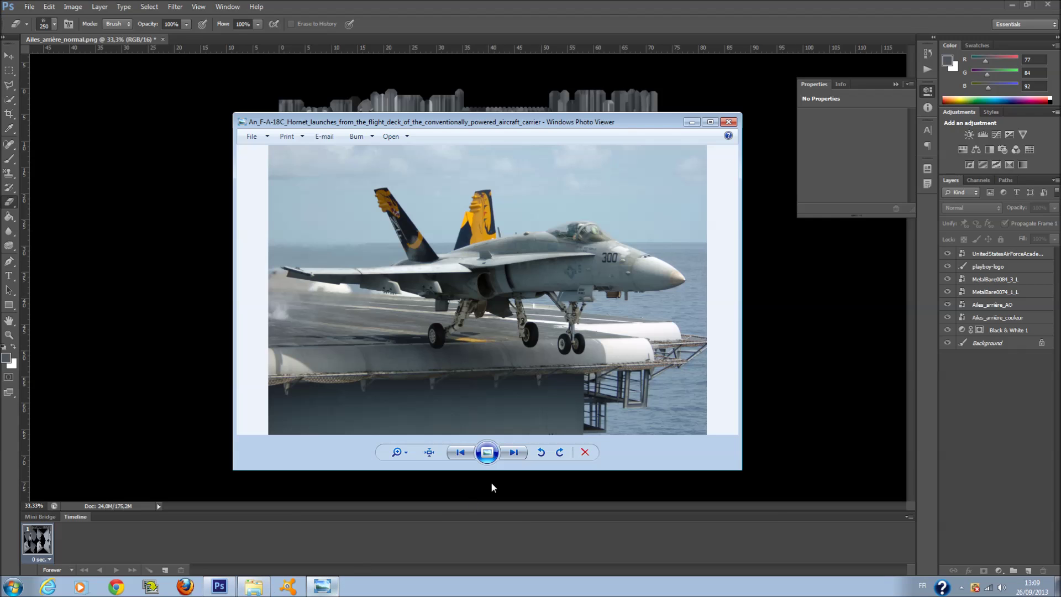
Browse through the F-18 reference photos and examine the markings on the jets' tail fins.
click(516, 454)
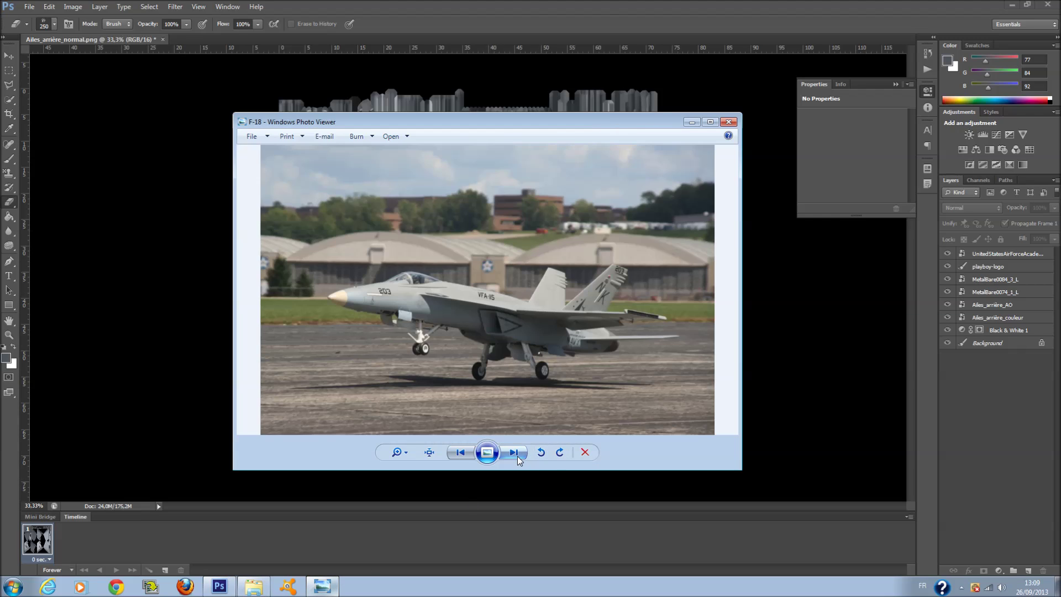
click(518, 456)
click(517, 456)
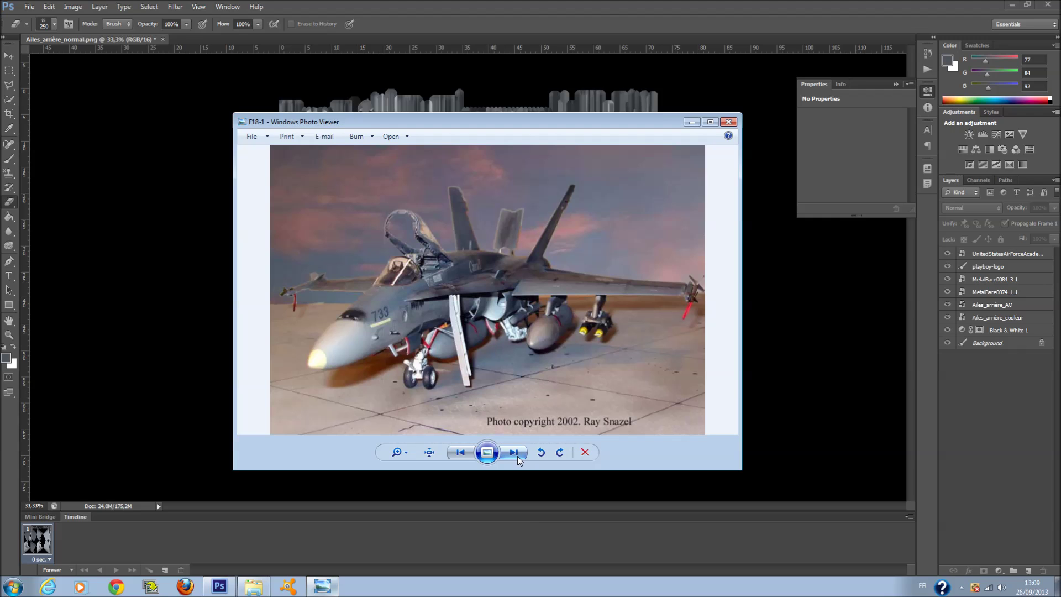
click(518, 456)
click(518, 456)
click(518, 456)
click(518, 456)
click(517, 456)
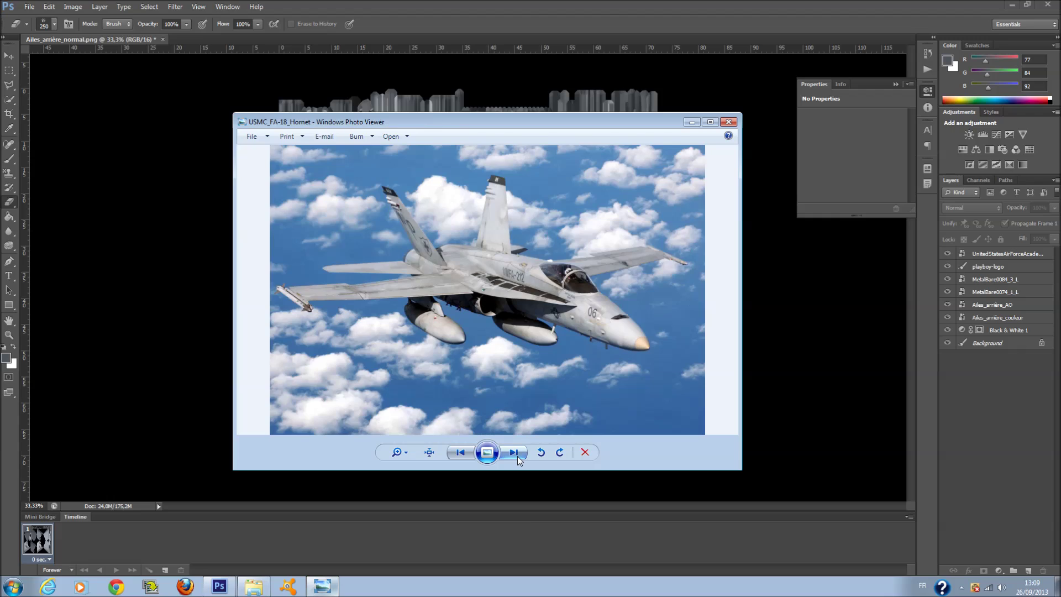
click(515, 456)
click(515, 456)
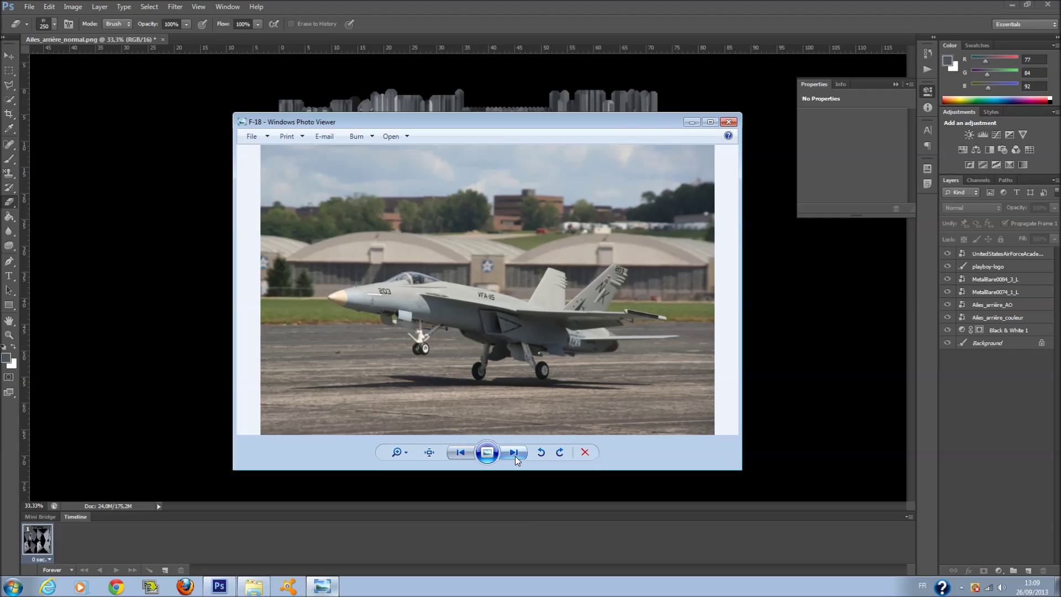
Return to Photoshop and add 72 pt black text on the dark upper-middle wing panel: N, with an indented K on the line below.
click(1010, 390)
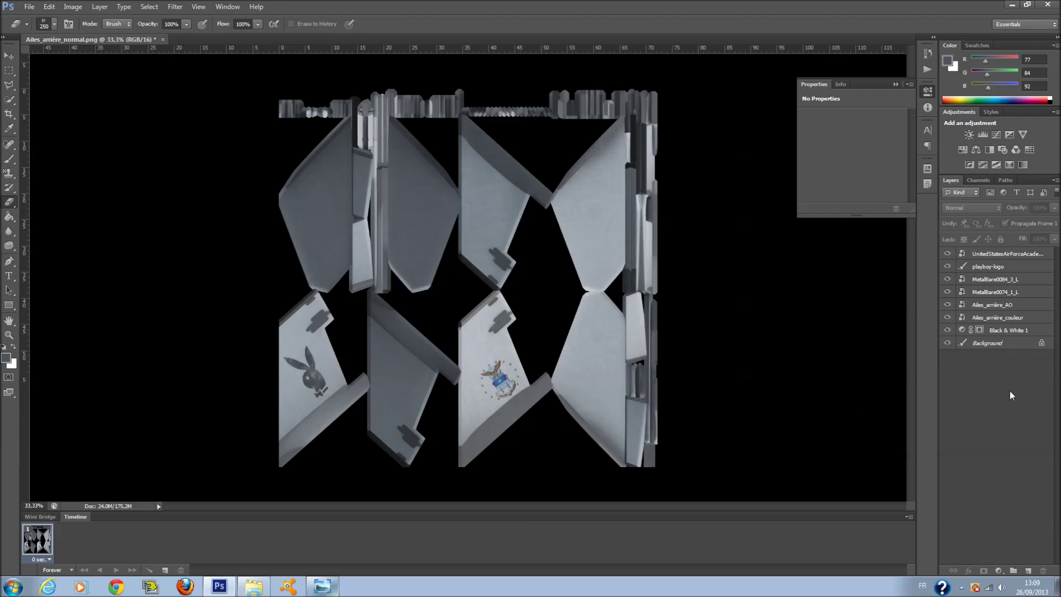
click(416, 192)
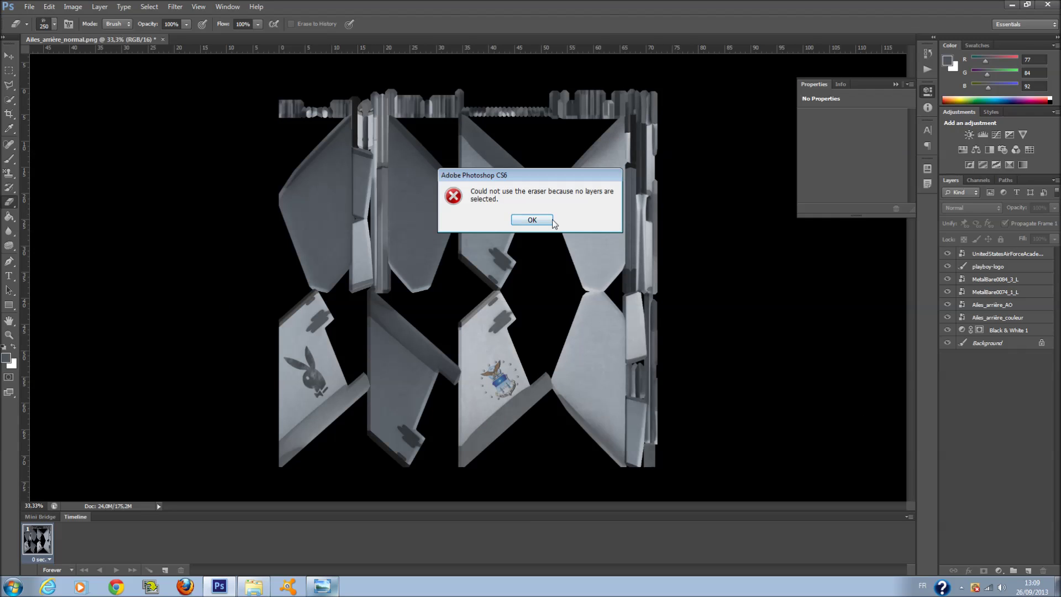
click(532, 219)
click(989, 253)
click(9, 277)
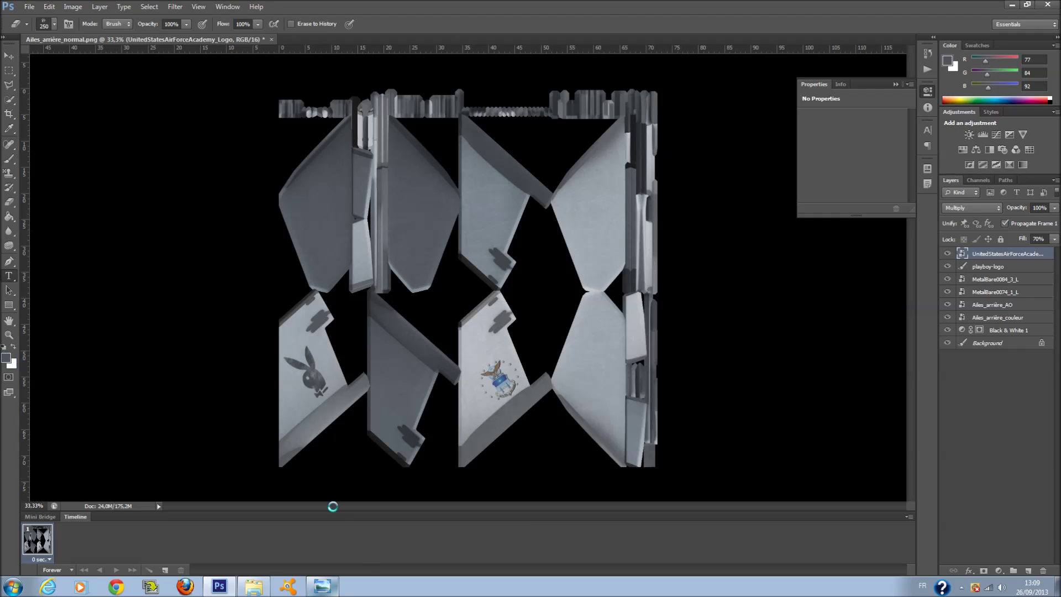
click(412, 224)
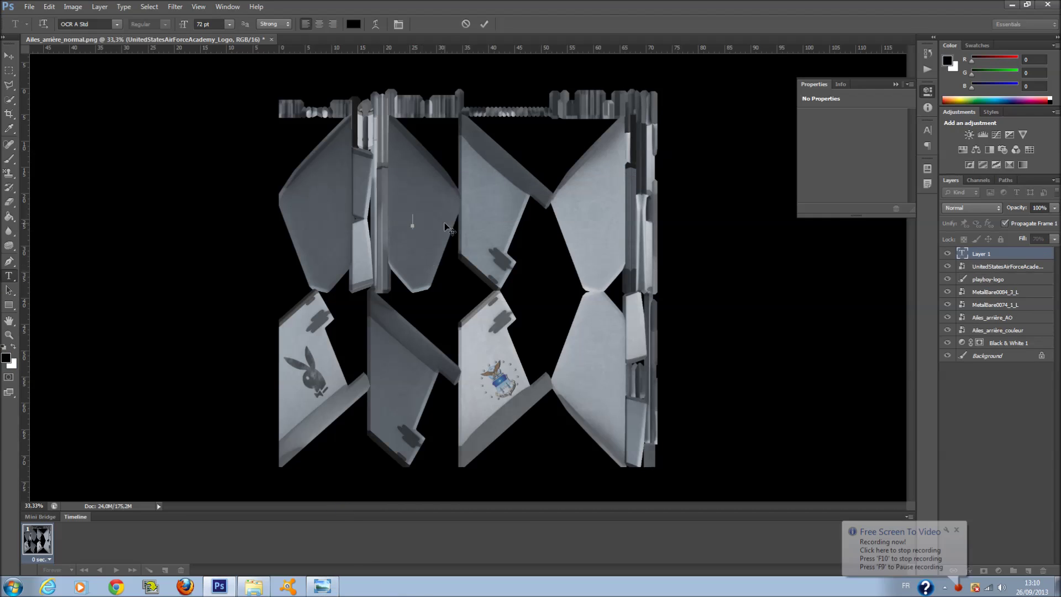
text(n)
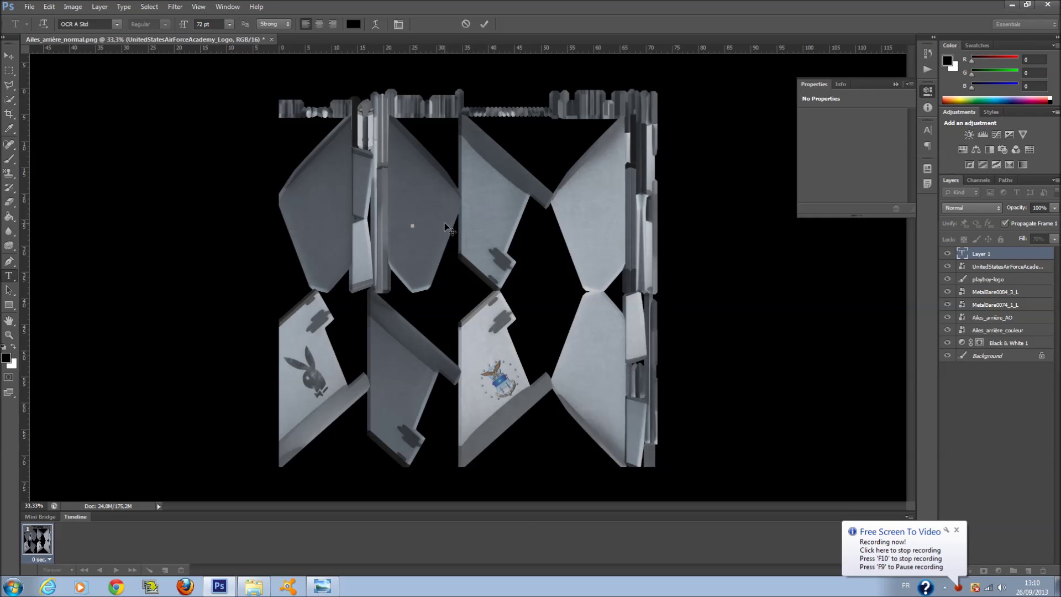
key(BackSpace)
text(N)
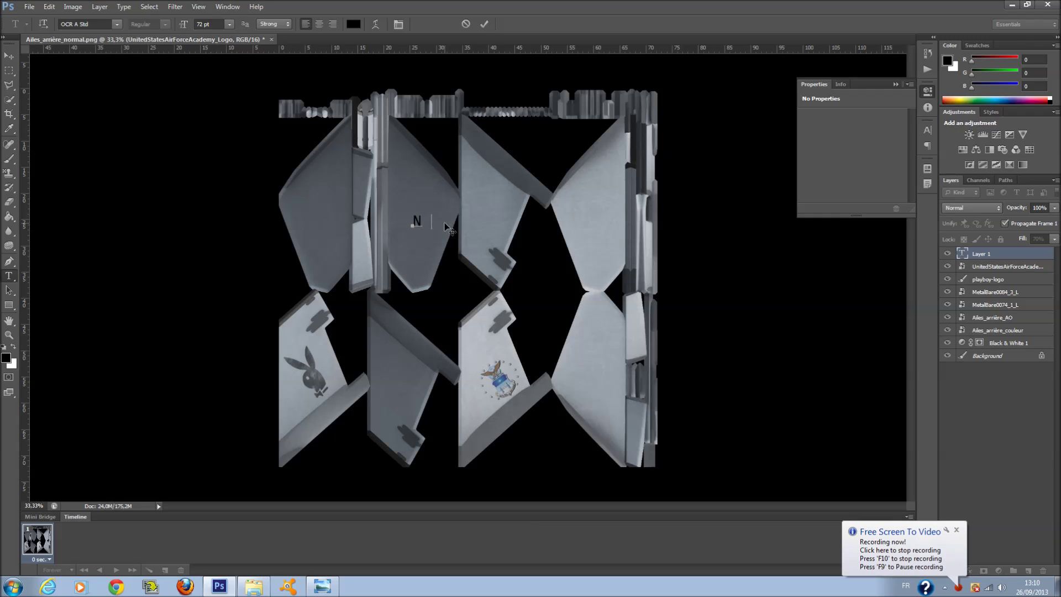
key(Return)
text(k)
key(BackSpace)
text(K)
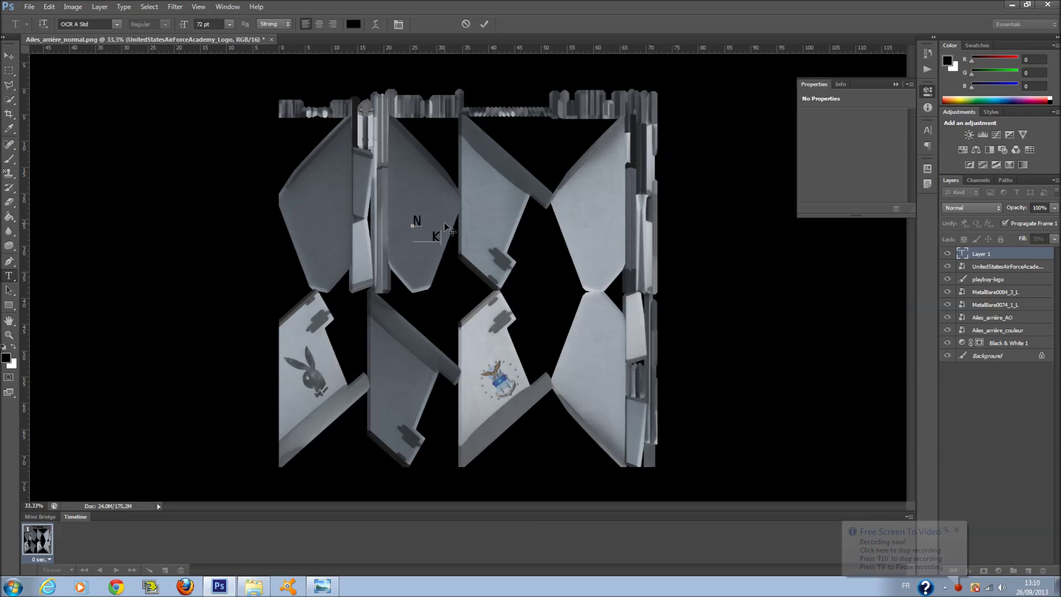
Select the whole N K text and try fonts such as Orator Std, Pristina, Sakkal Majalla and Segoe Print on it.
key(ctrl+a)
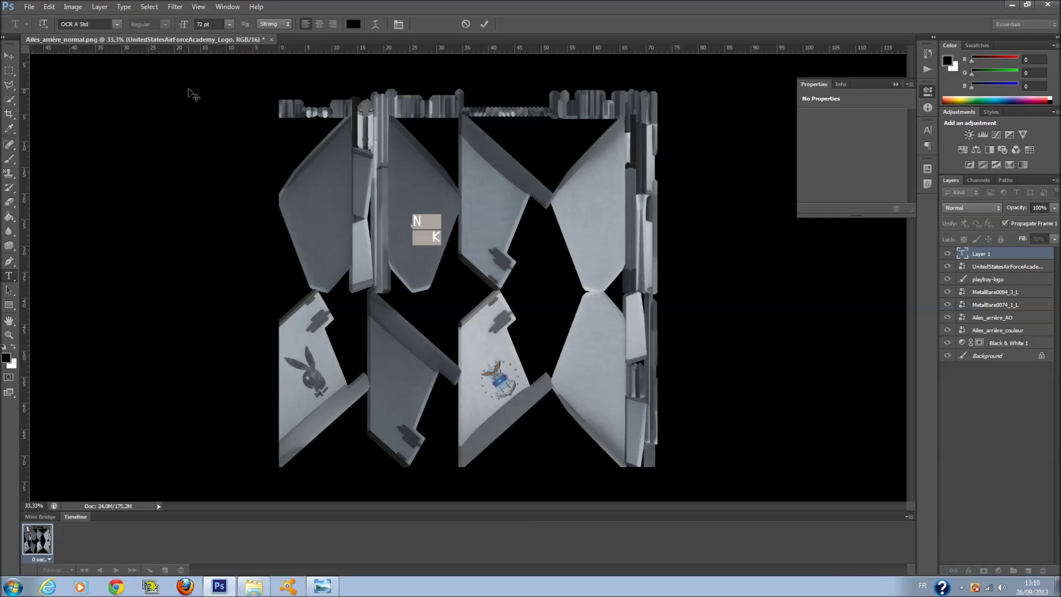
click(82, 23)
scroll(82, 23, down, 6)
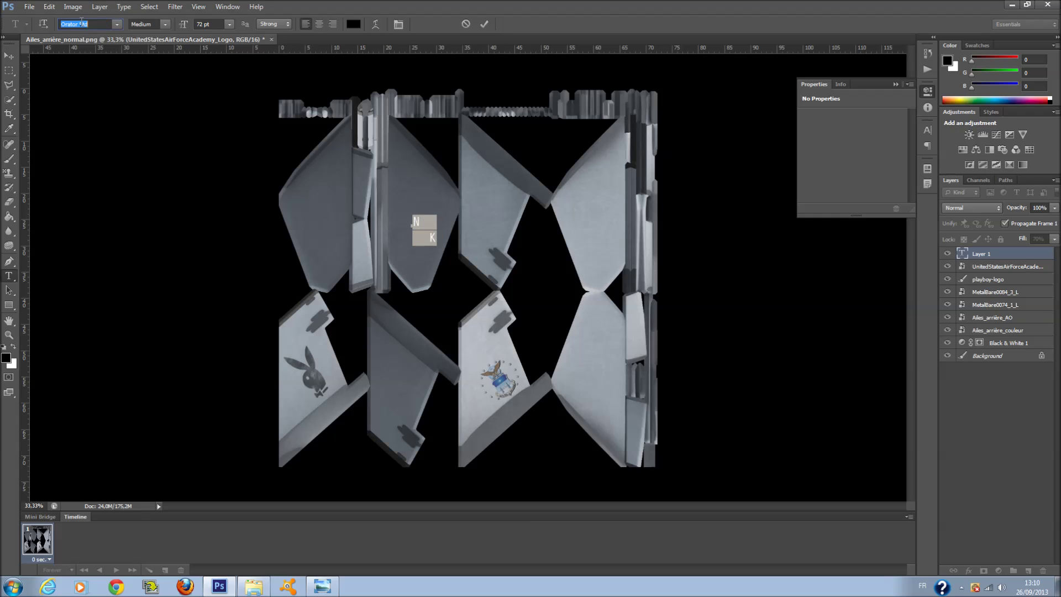
scroll(80, 19, down, 2)
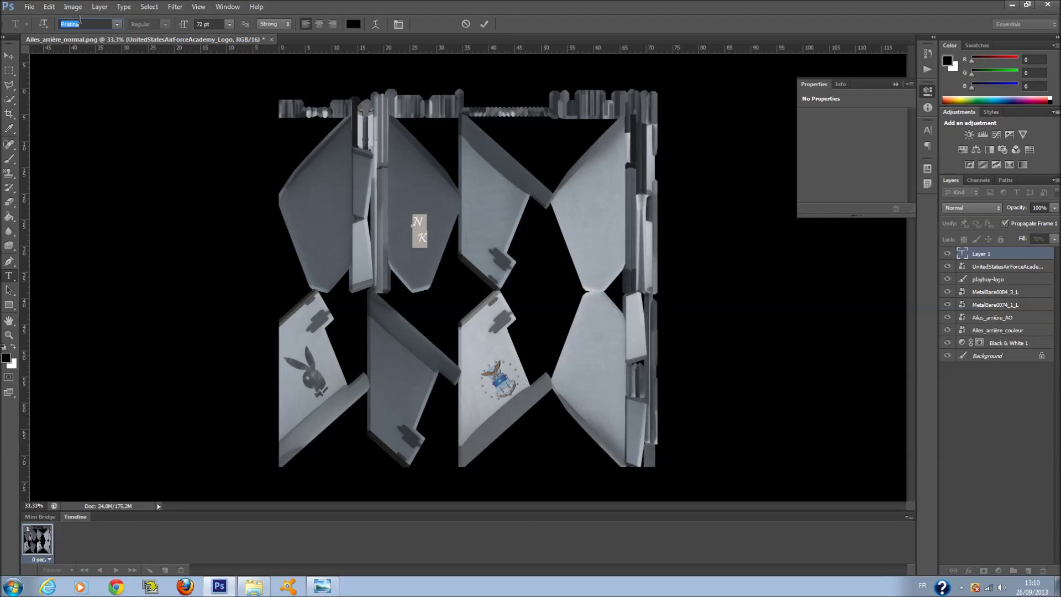
scroll(80, 21, down, 5)
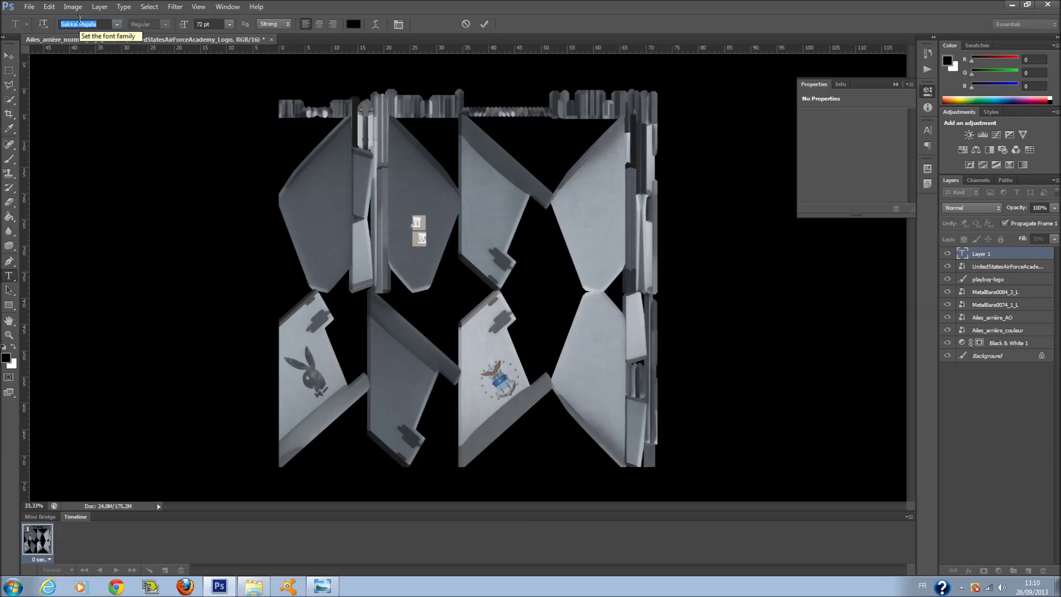
scroll(80, 21, down, 1)
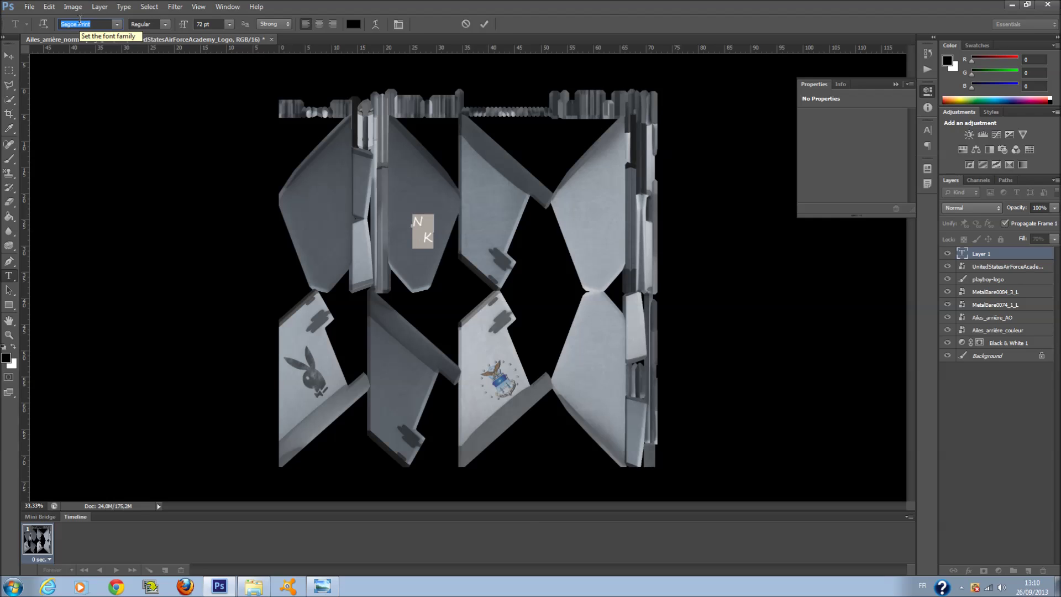
Try fonts from the start of the font list on the N K text, such as Bauhaus 93, Bell MT and Bernard MT Condensed.
click(117, 24)
drag(210, 262, 210, 47)
click(127, 64)
scroll(97, 26, down, 5)
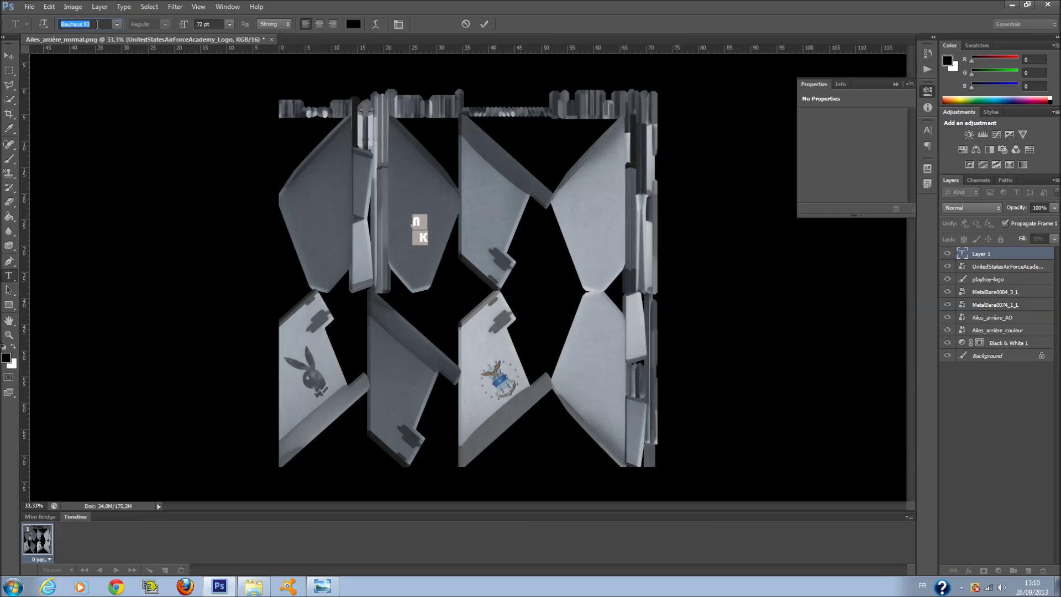
scroll(97, 24, up, 1)
scroll(98, 25, down, 3)
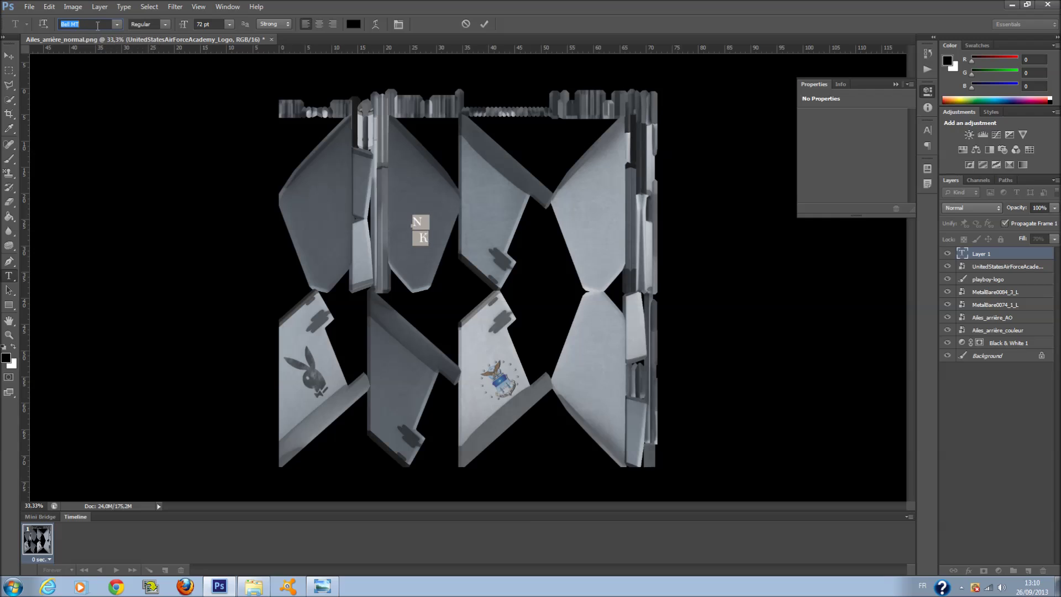
scroll(97, 24, down, 1)
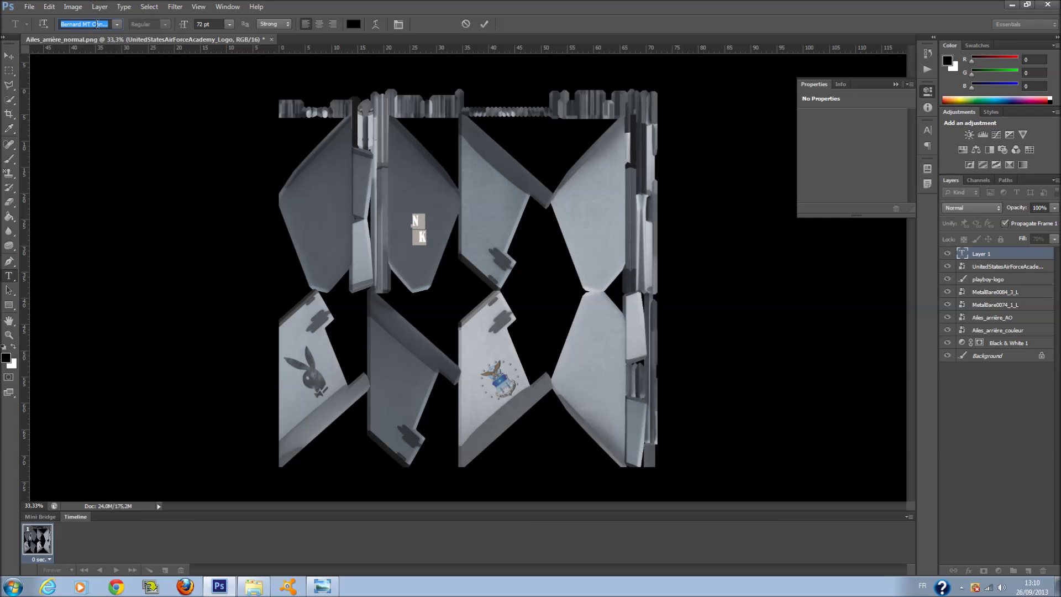
Check the tail lettering in the F-18 reference photo, set the N K text's font to Bookman Old Style and commit the text.
click(313, 589)
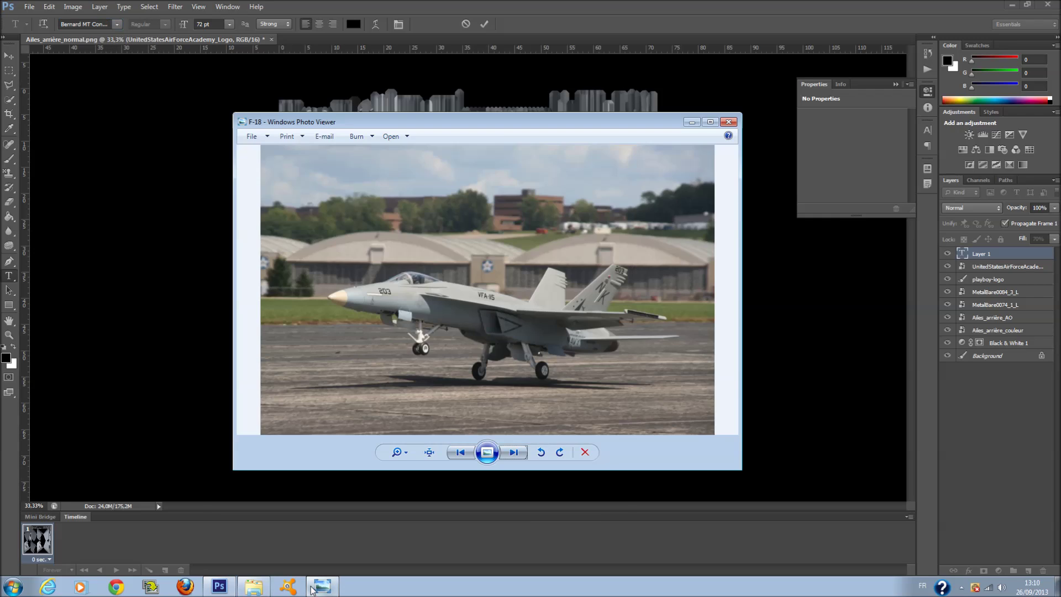
click(312, 589)
scroll(103, 20, down, 1)
scroll(103, 21, down, 4)
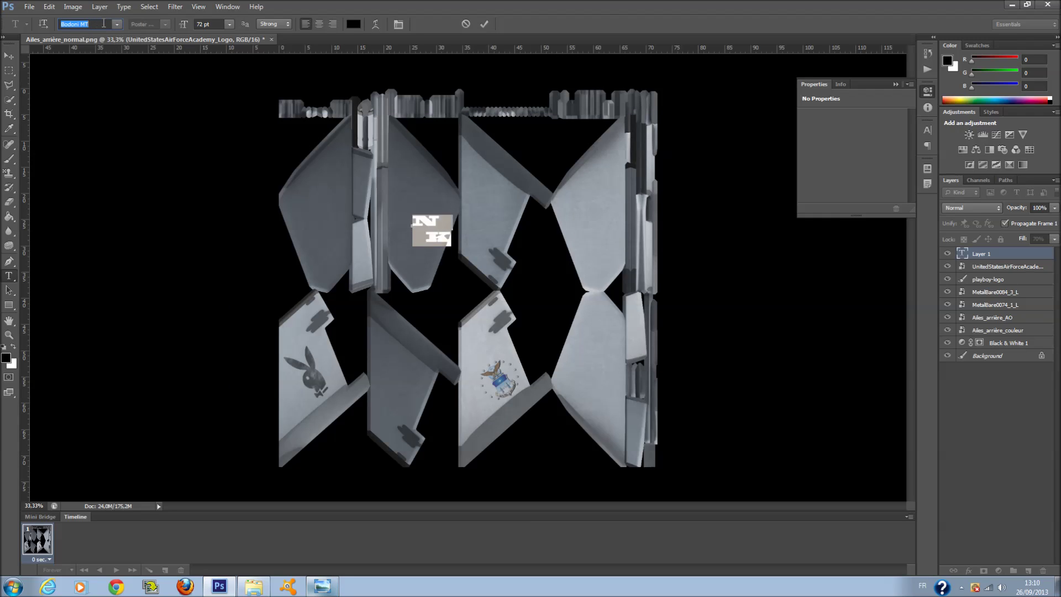
scroll(104, 23, up, 1)
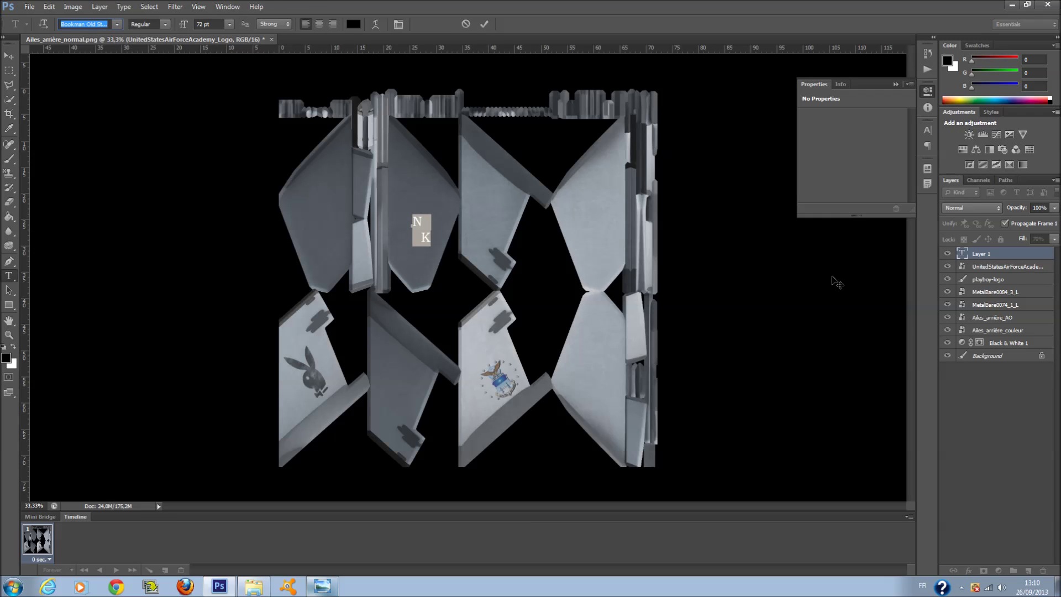
click(973, 392)
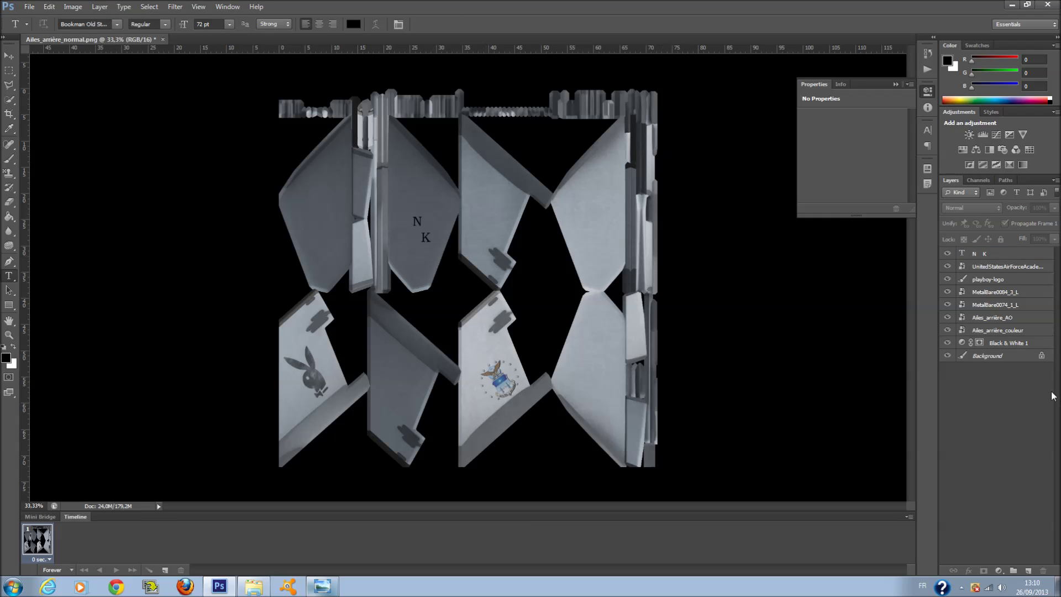
Enlarge the N K text layer, rotate it nearly upside down and place it on the light upper tail fin panel.
click(985, 256)
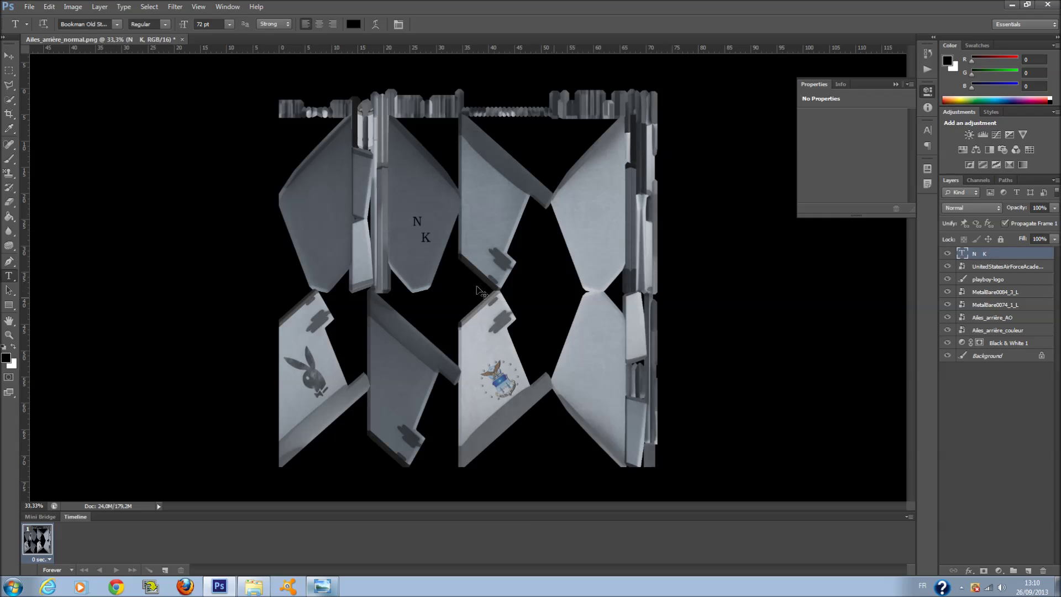
key(ctrl+t)
drag(434, 250, 381, 224)
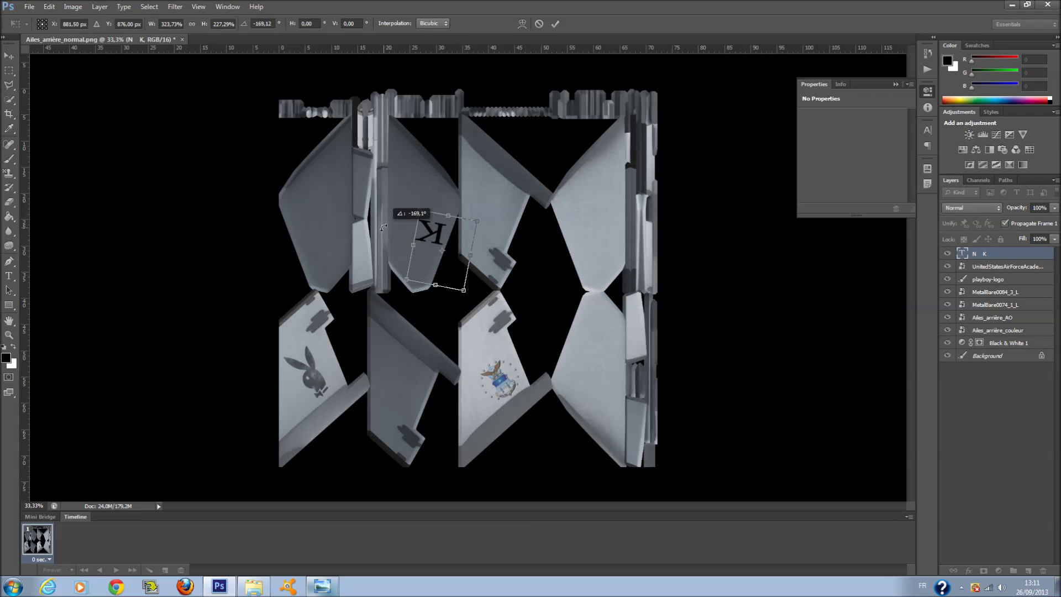
drag(442, 250, 556, 216)
key(Return)
right_click(994, 251)
click(936, 195)
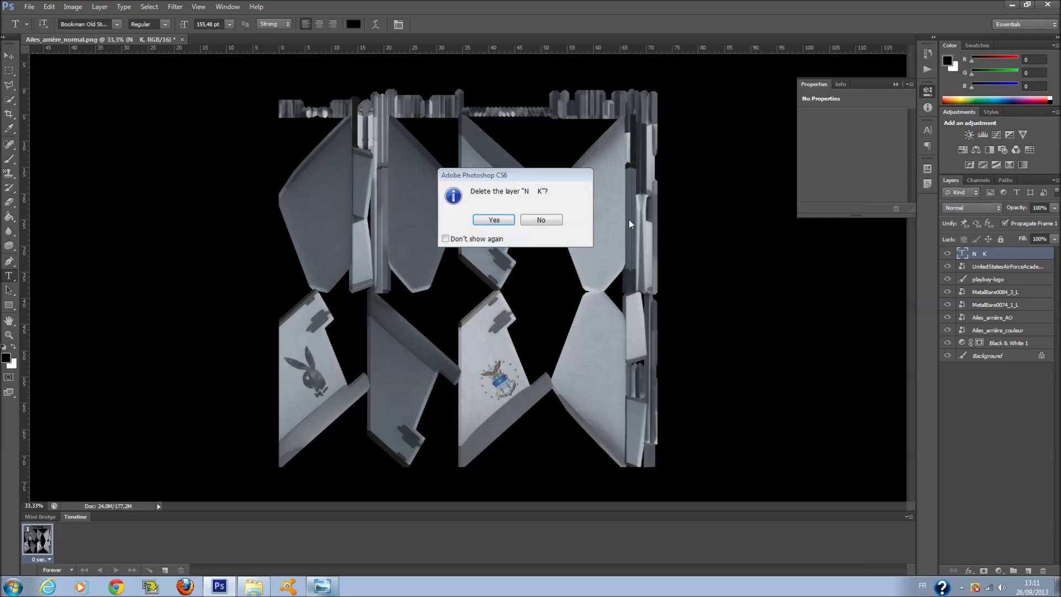
click(557, 223)
Duplicate the N K layer, move the copy onto the dark lower fin panel and rotate it about 9°.
right_click(1002, 250)
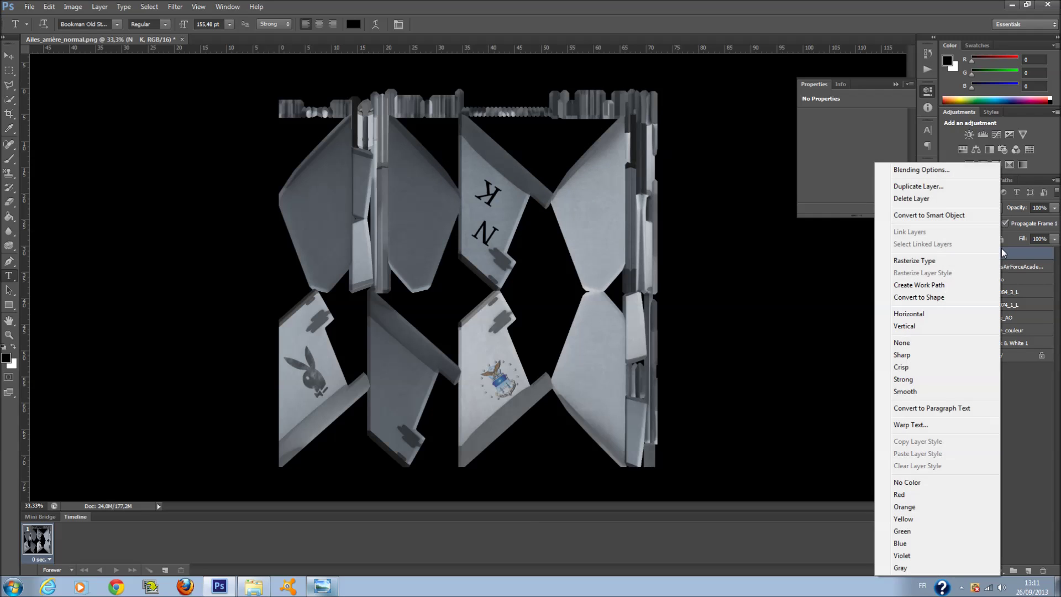
click(940, 188)
click(624, 182)
key(ctrl+t)
drag(502, 212, 397, 392)
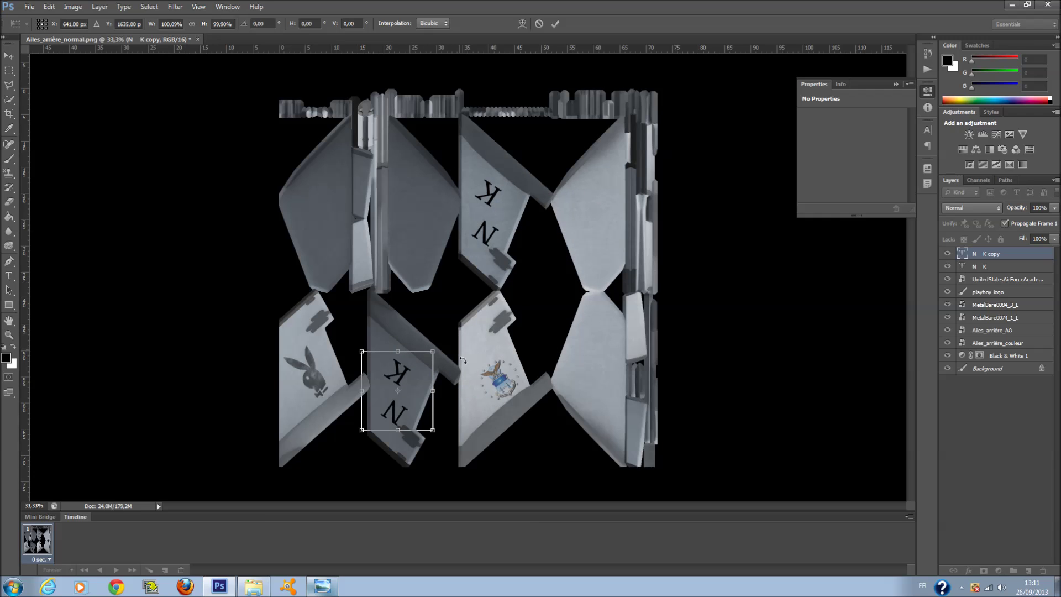
drag(428, 341, 435, 347)
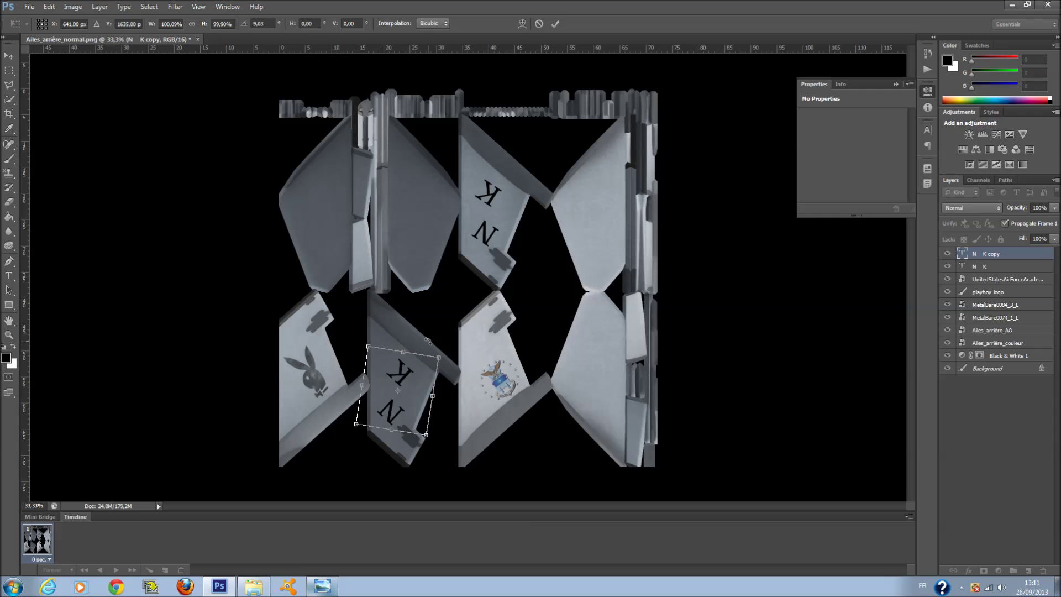
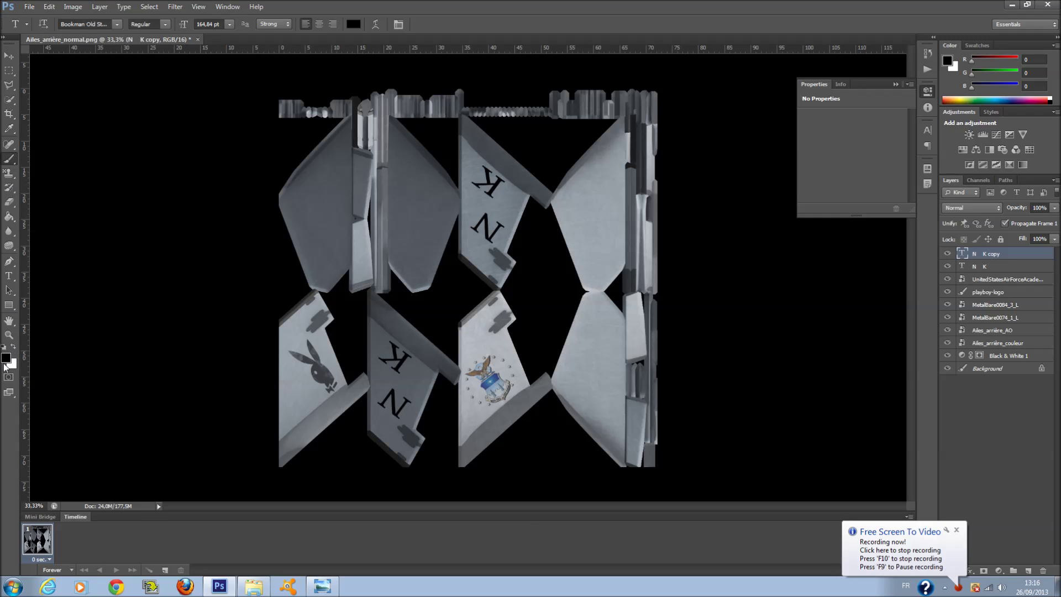
Set the foreground colour to white (ffffff) and rasterize the N K copy layer for painting.
click(6, 359)
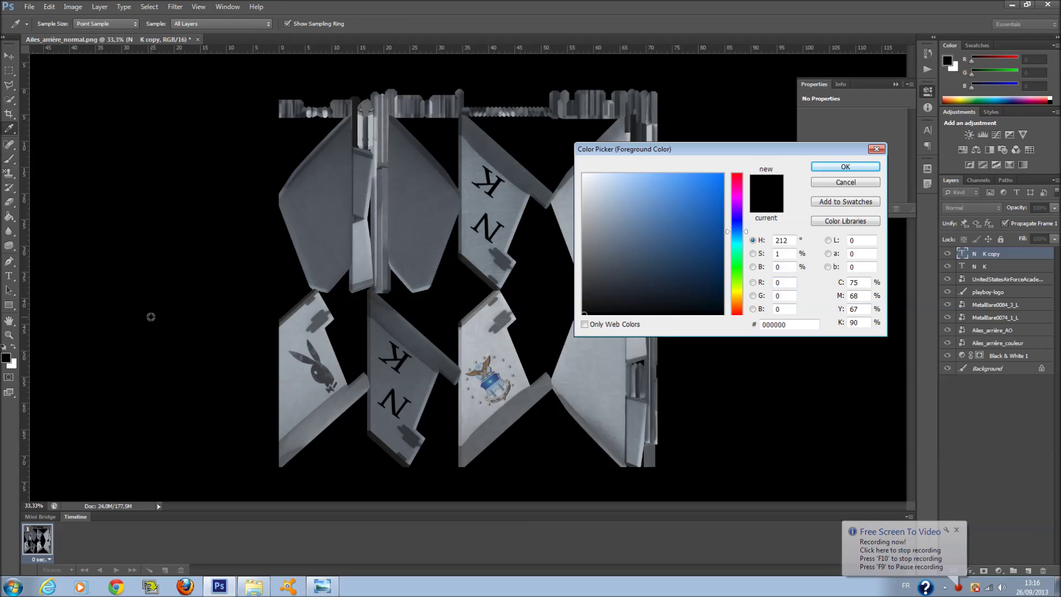
drag(592, 215, 584, 175)
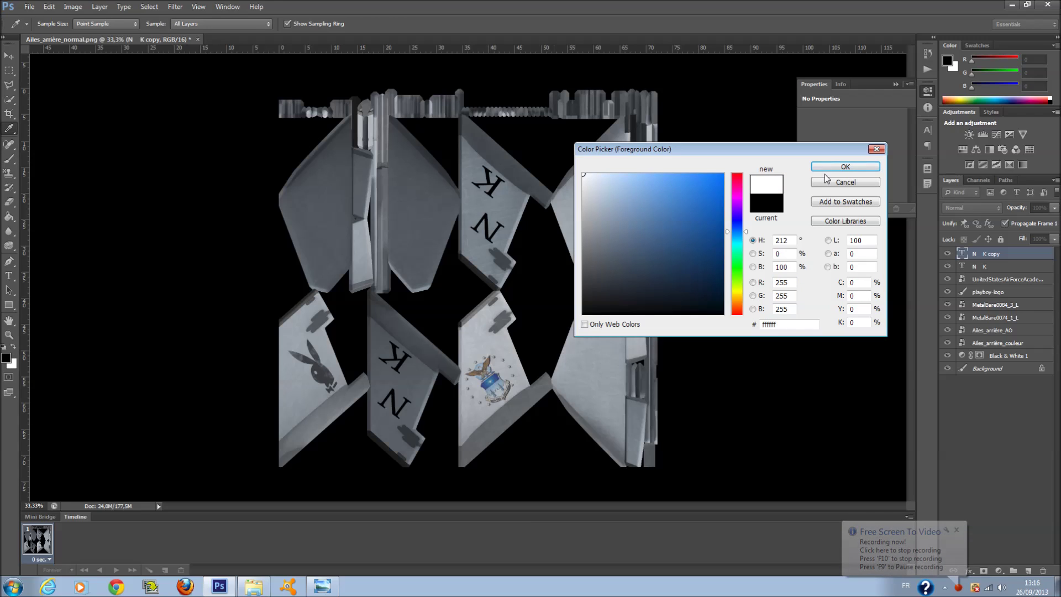
click(863, 172)
click(494, 221)
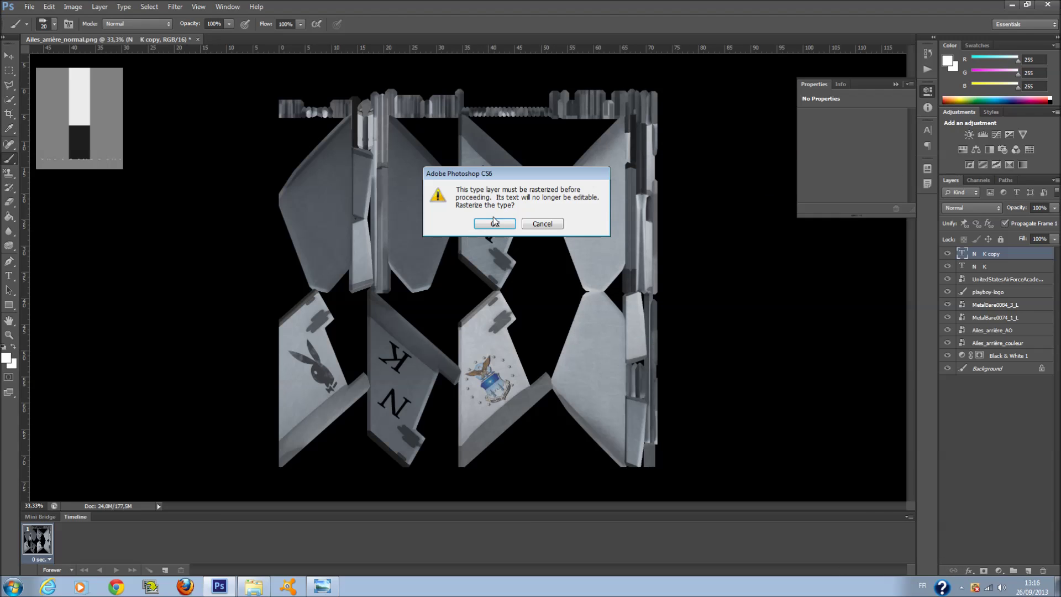
click(494, 223)
Paint a straight white slash between the K and the N on both lettered fins with a 10 px round brush.
drag(479, 208, 514, 200)
key(ctrl+z)
right_click(471, 211)
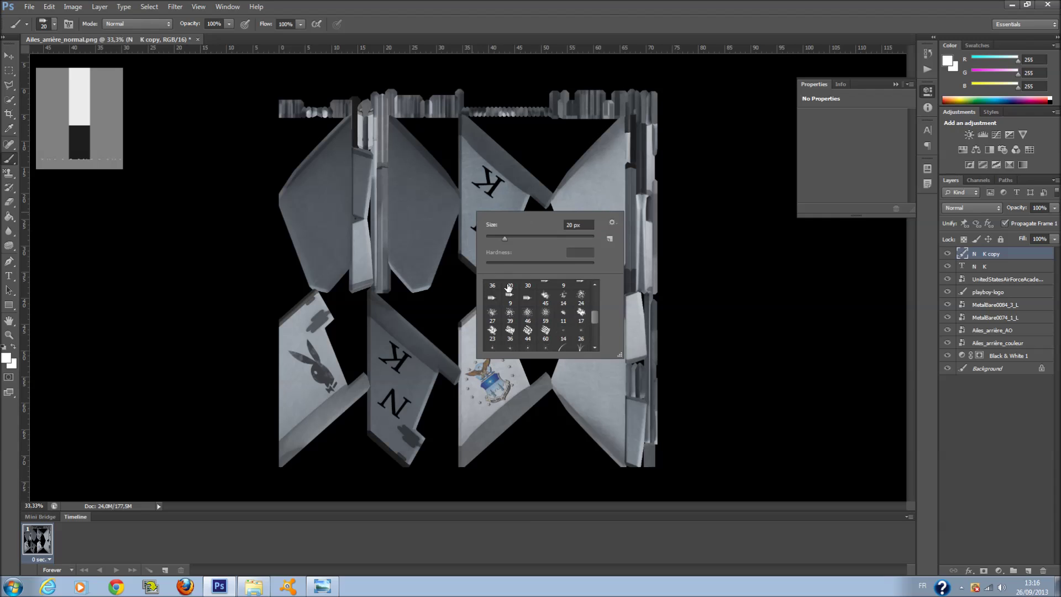
click(510, 288)
click(492, 240)
key(Return)
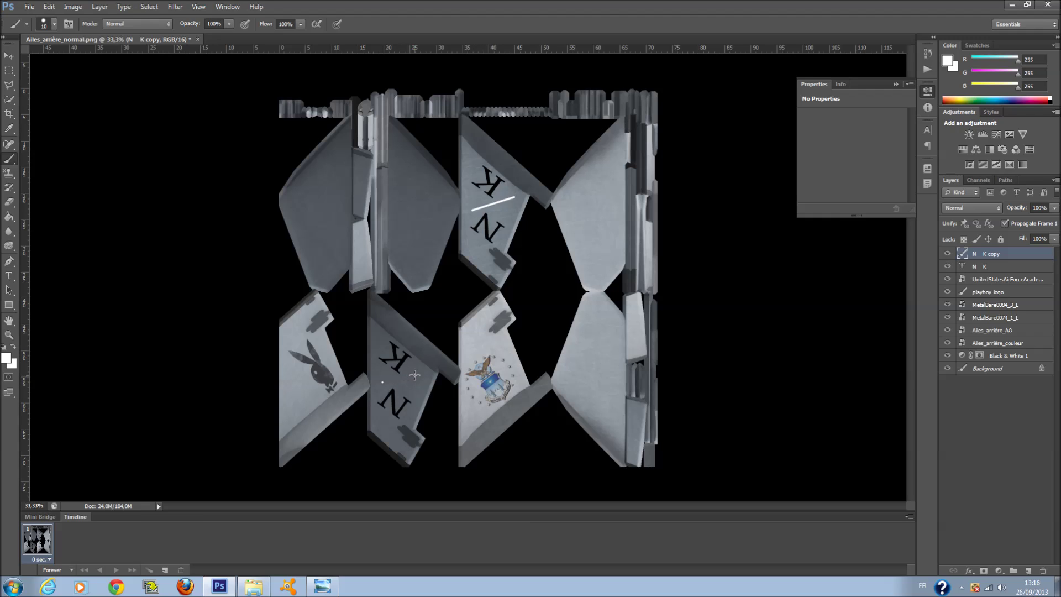
shift+click(415, 374)
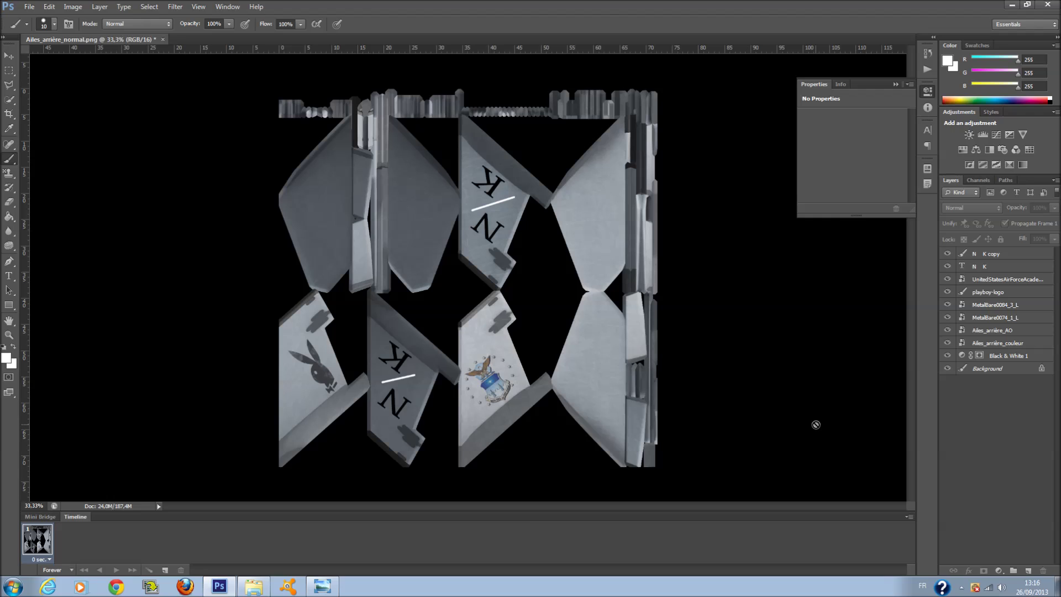
Place the MetalBase0119_thumbhuge image from texture_images into the document and scale it to cover the whole wing texture.
click(267, 587)
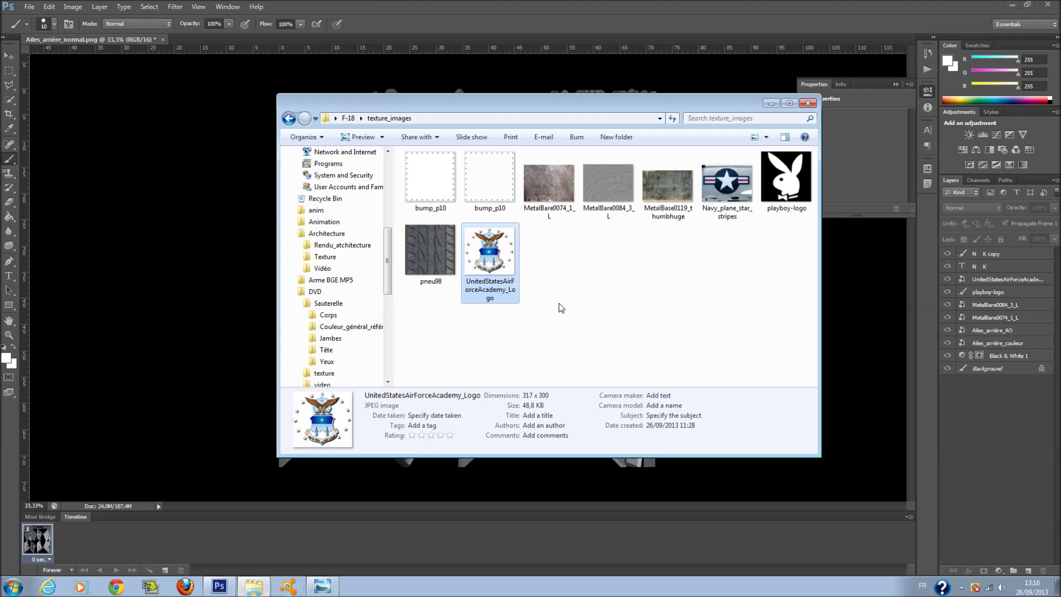
click(667, 185)
drag(667, 185, 197, 314)
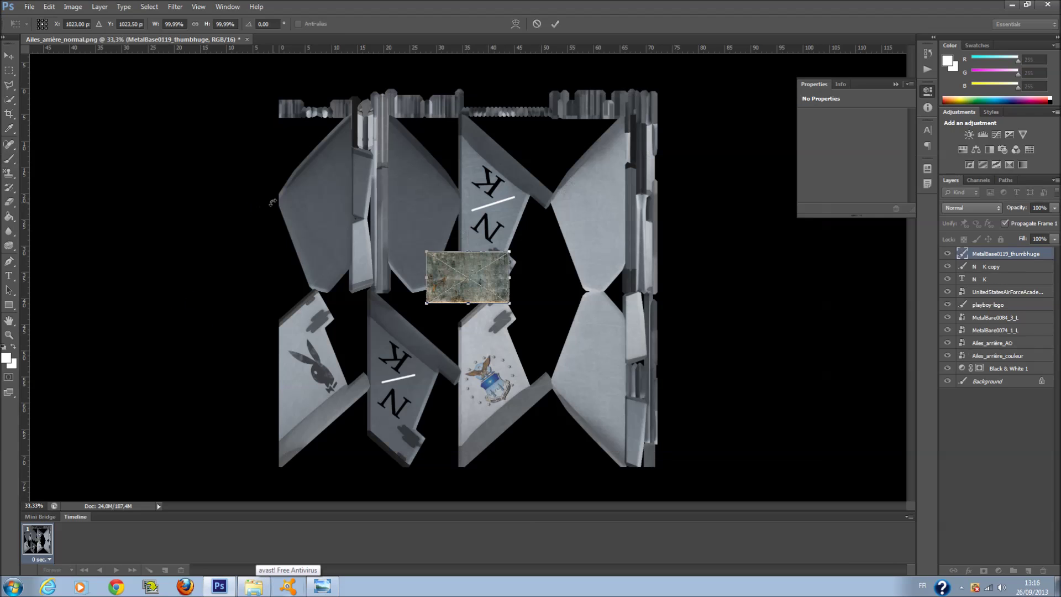
drag(426, 252, 258, 78)
mouse_move(509, 303)
mouse_down()
mouse_move(666, 486)
mouse_move(703, 511)
mouse_up()
key(Return)
Try blend modes such as Darken, Color Dodge, Overlay and Hard Light on the MetalBase0119_thumbhuge layer.
click(984, 208)
click(952, 245)
click(997, 210)
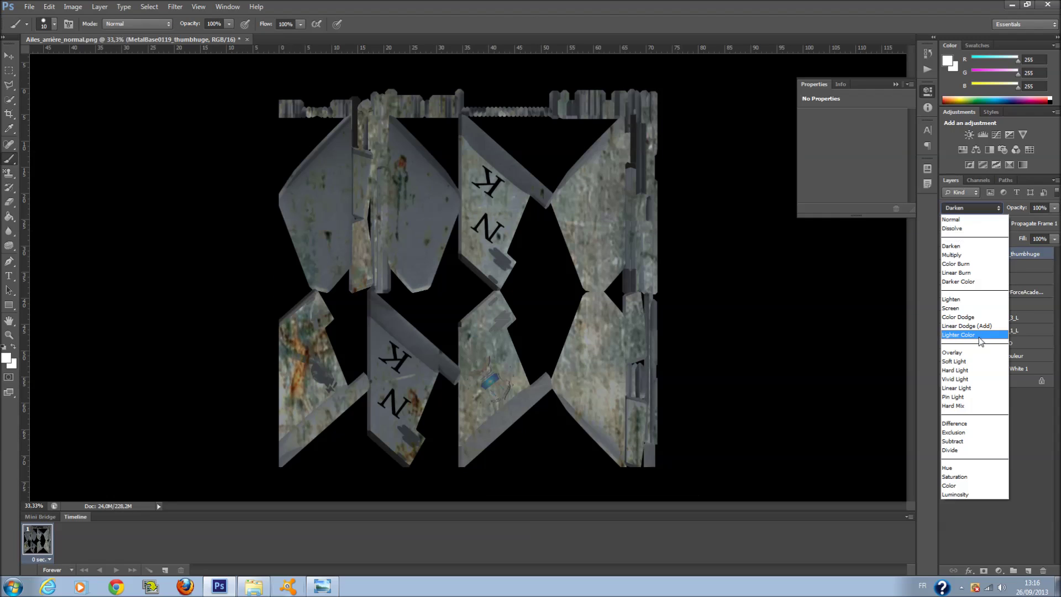
click(976, 206)
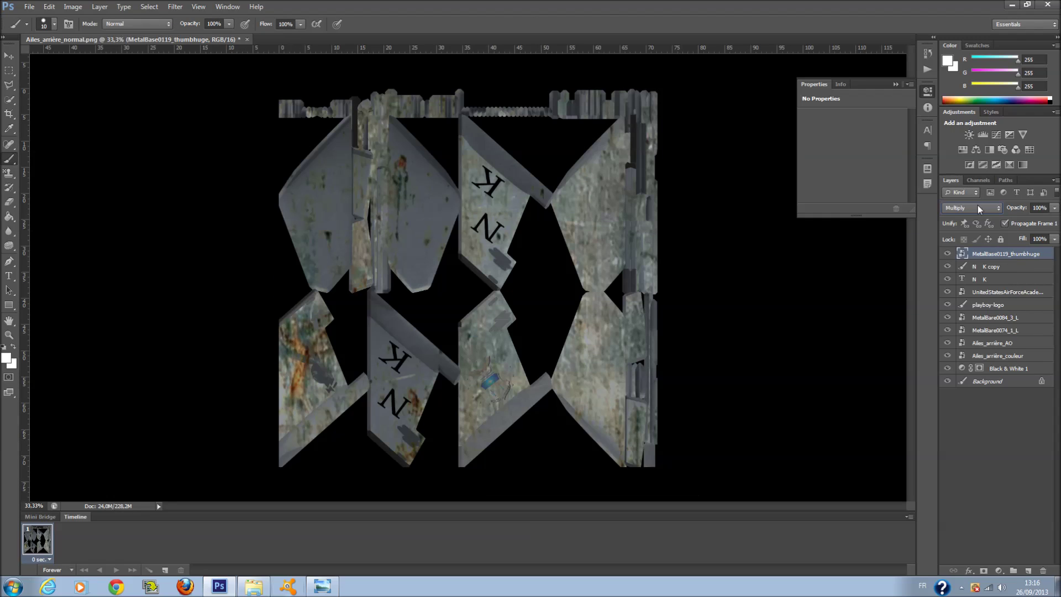
scroll(978, 204, down, 6)
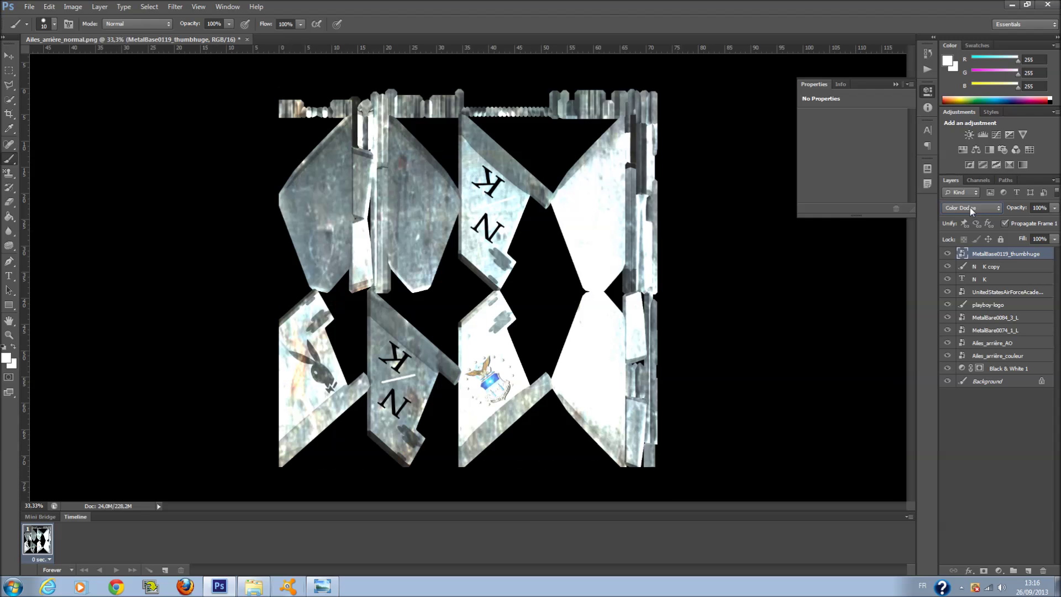
scroll(971, 207, down, 4)
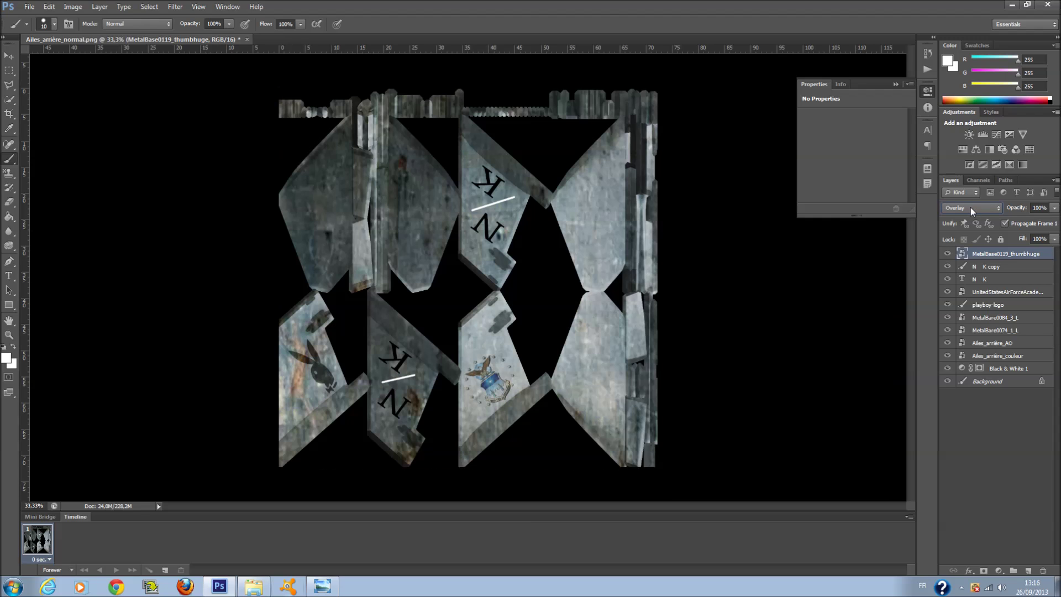
scroll(974, 207, down, 1)
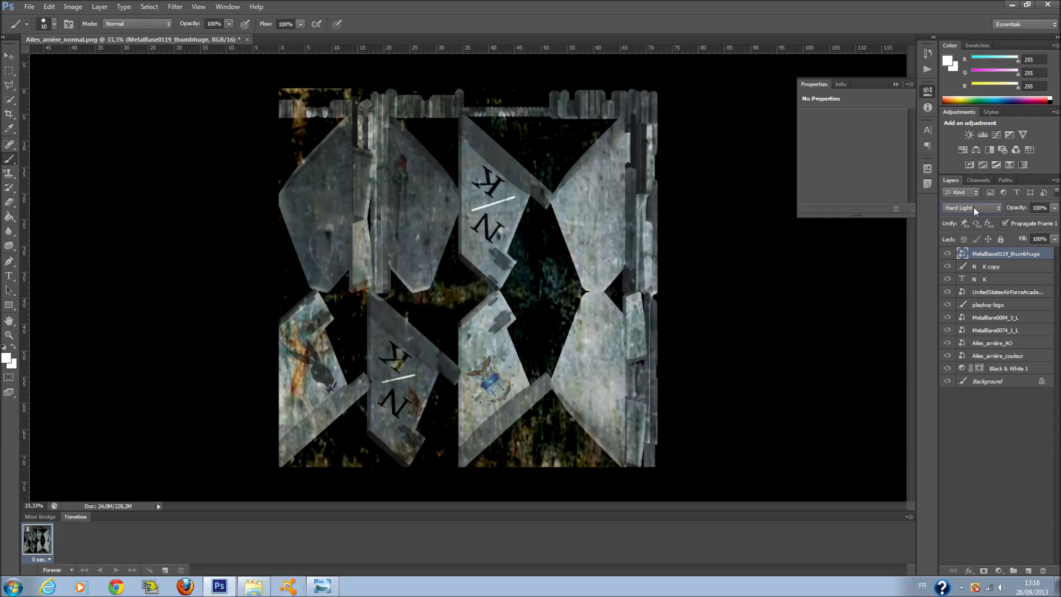
Set the MetalBase0119_thumbhuge layer's blend mode to Color Burn and its fill to 11%.
click(974, 208)
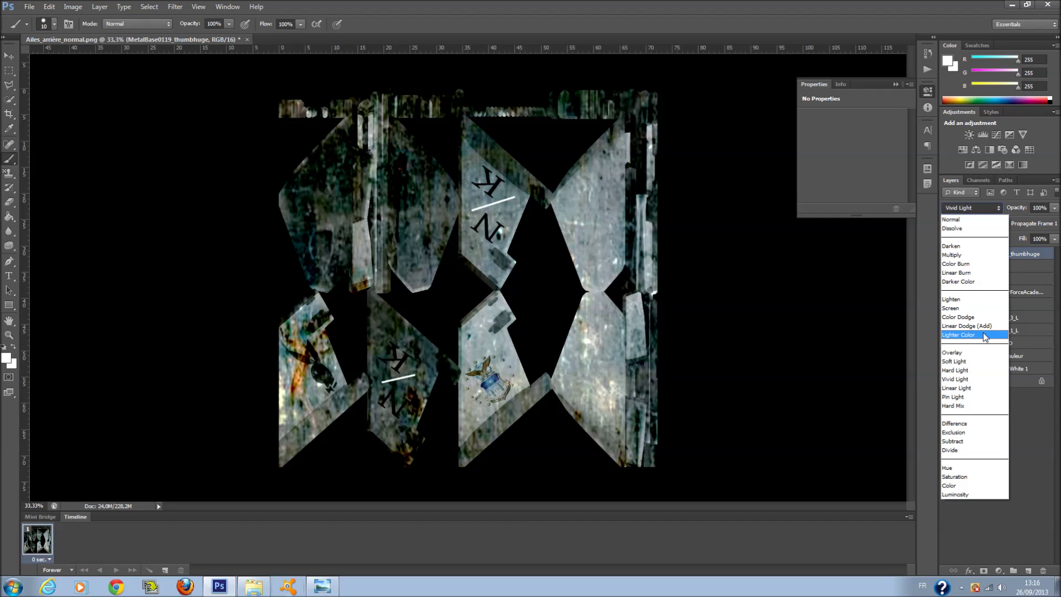
click(978, 264)
click(1055, 239)
drag(997, 257, 1004, 254)
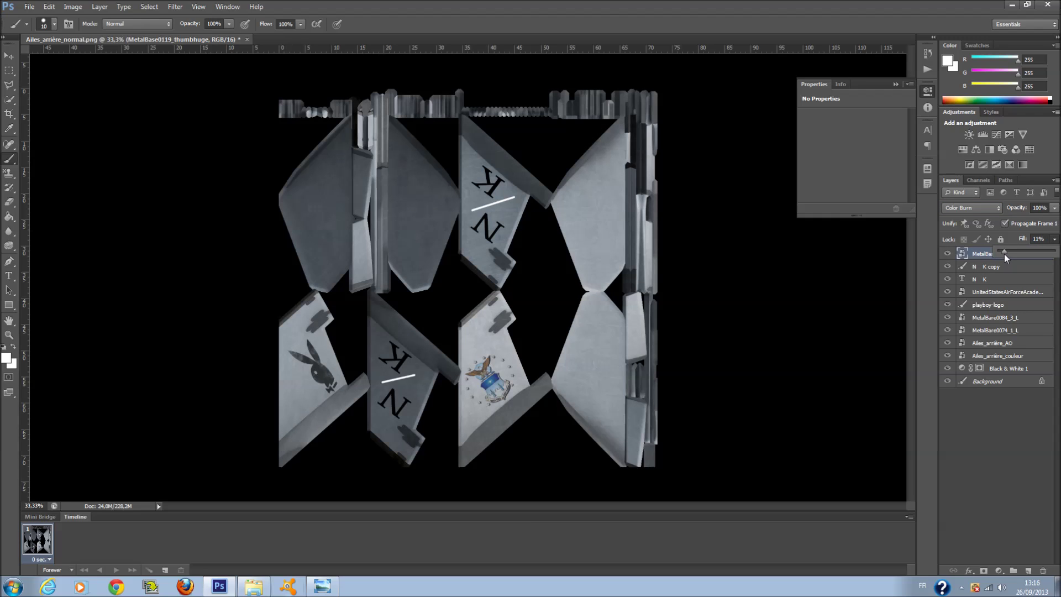
click(1011, 443)
Save the wing texture in PNG format over Ailes_arrière_texture1.png in the Texture folder, with Smallest / Slow compression and no interlacing.
click(28, 7)
click(92, 139)
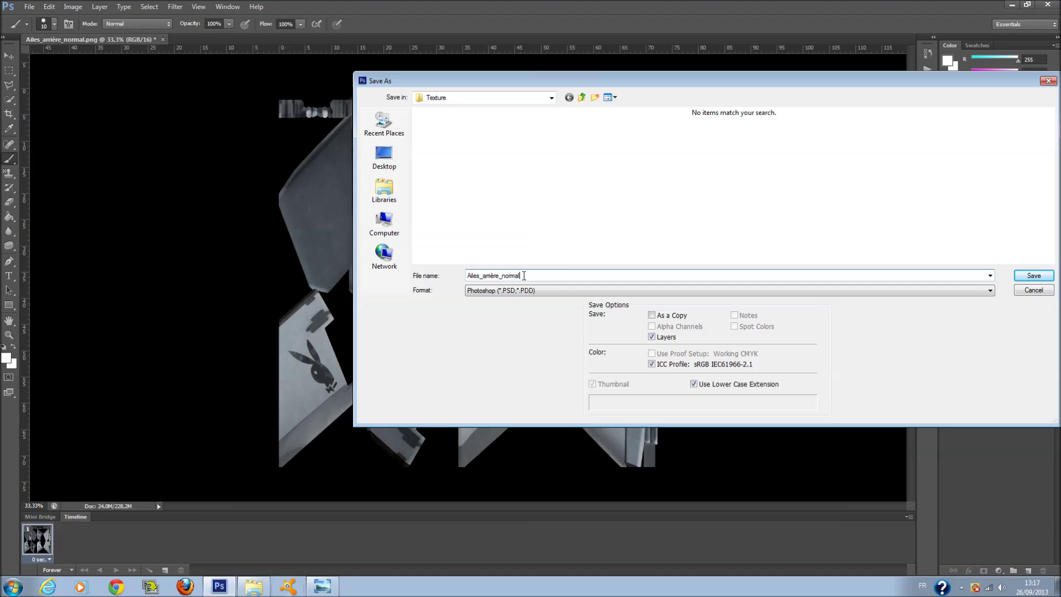
key(BackSpace)
key(BackSpace)
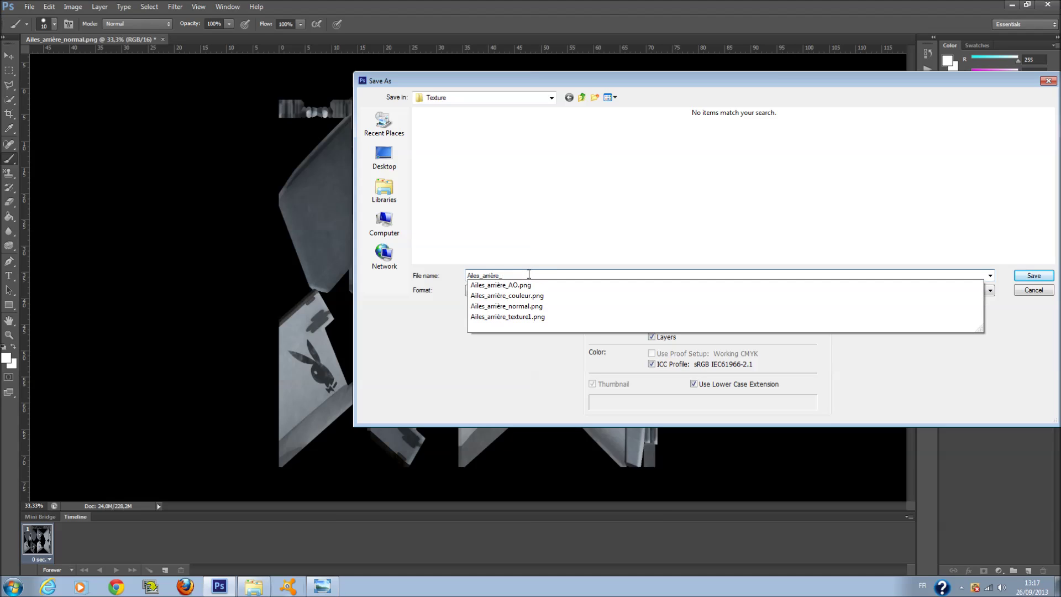
click(536, 317)
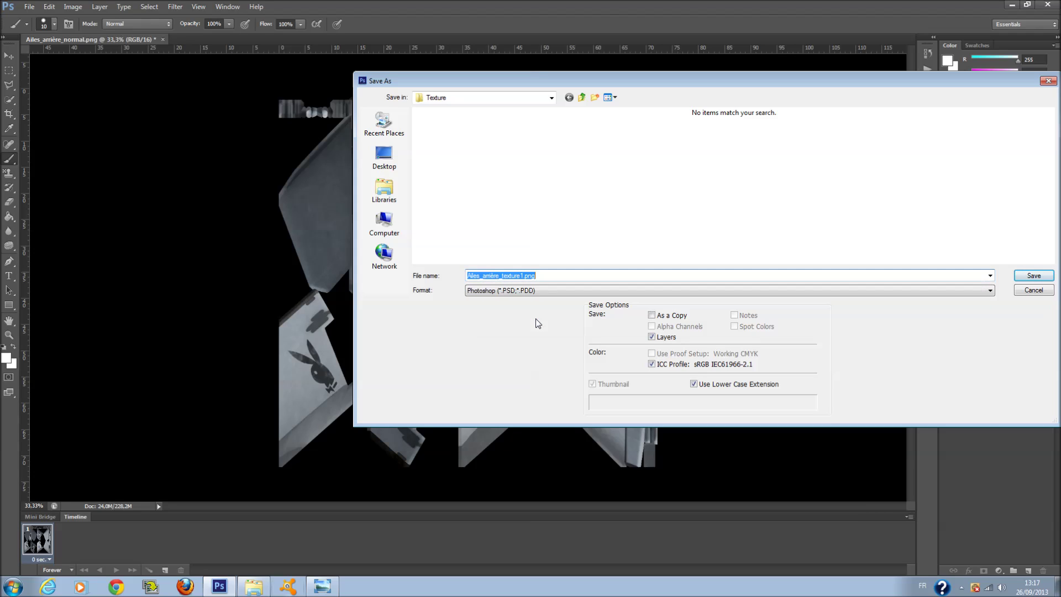
click(536, 292)
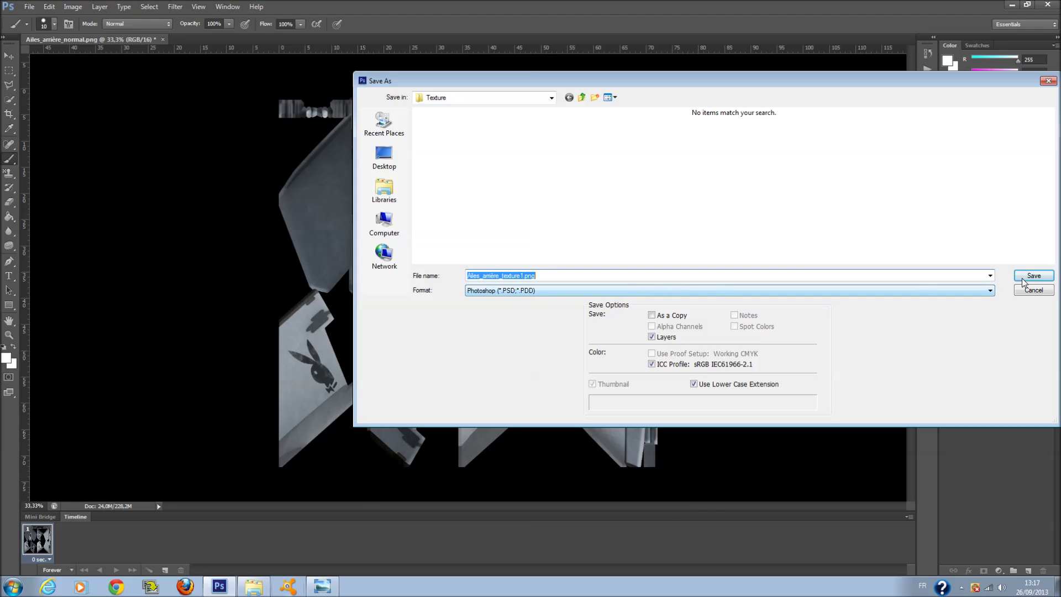
click(917, 291)
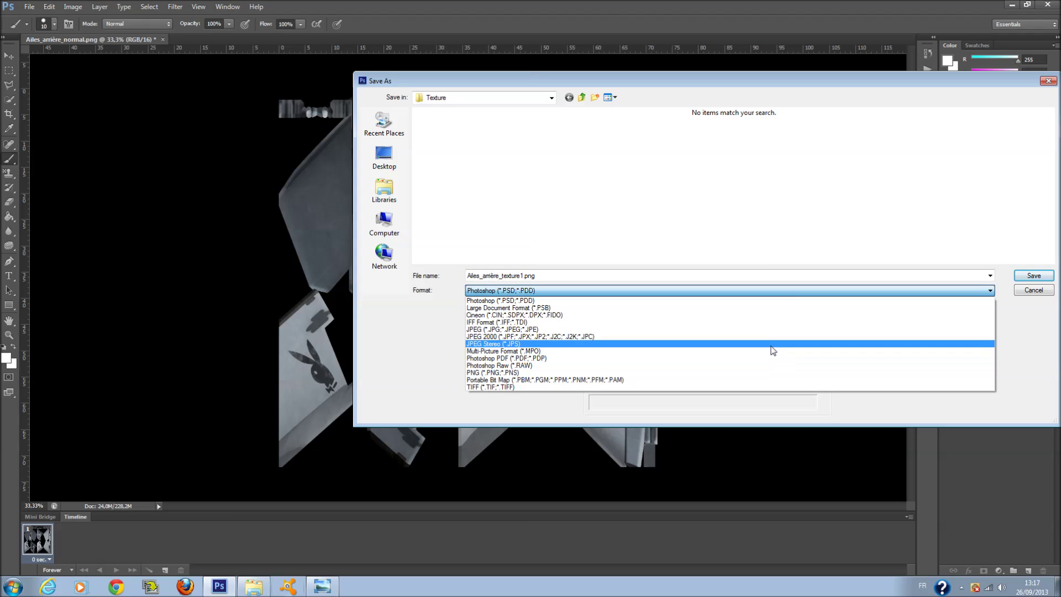
click(780, 373)
click(1027, 279)
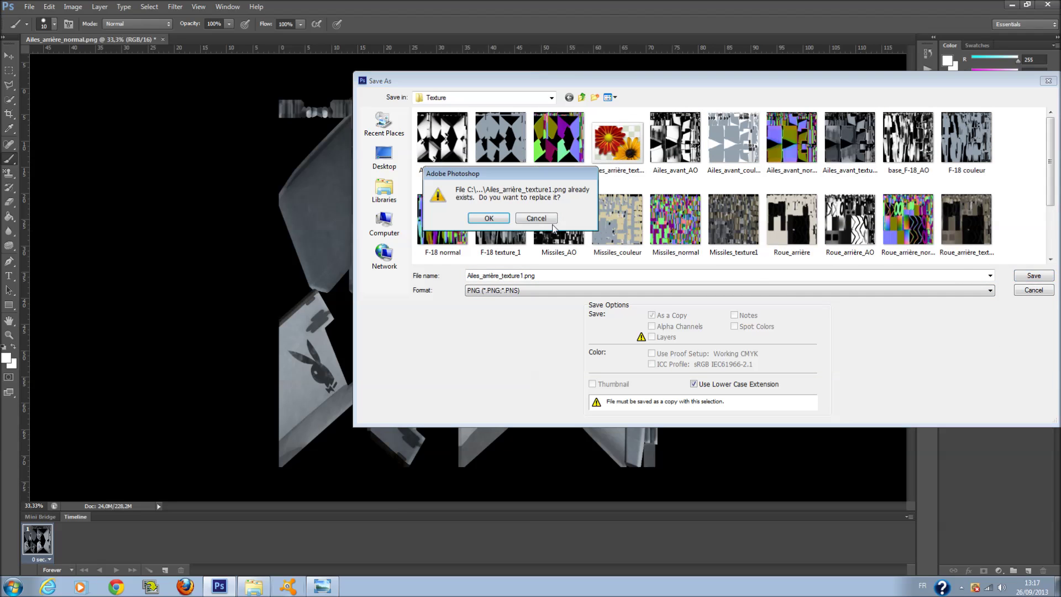
click(500, 219)
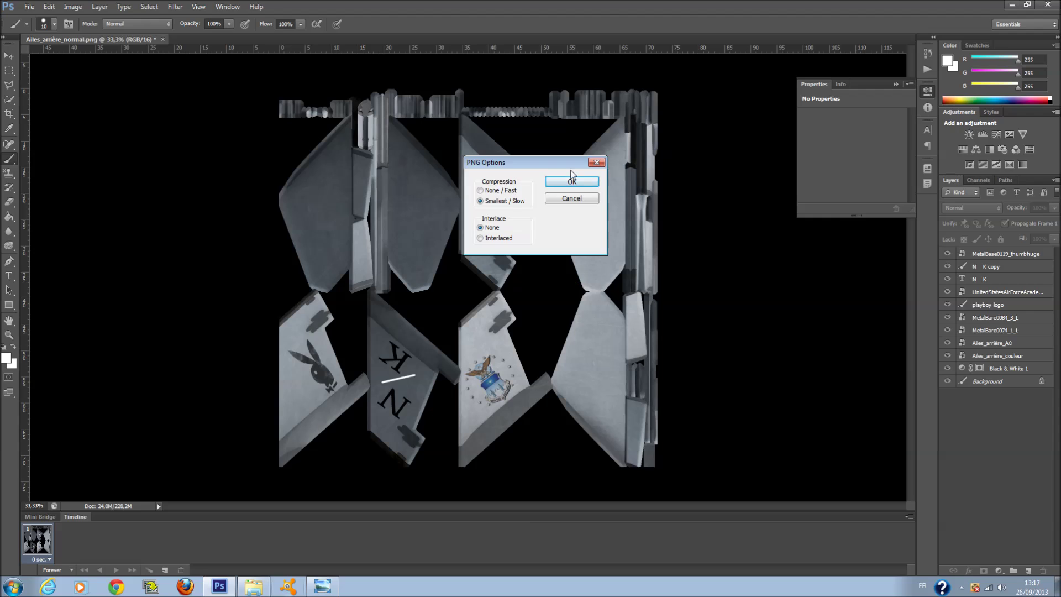
click(572, 180)
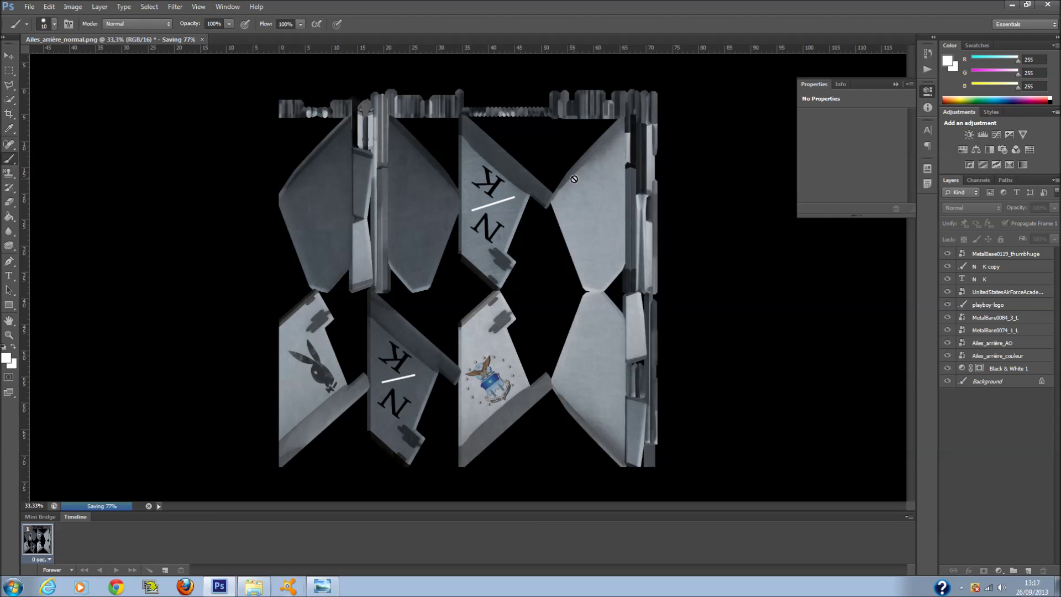
click(257, 589)
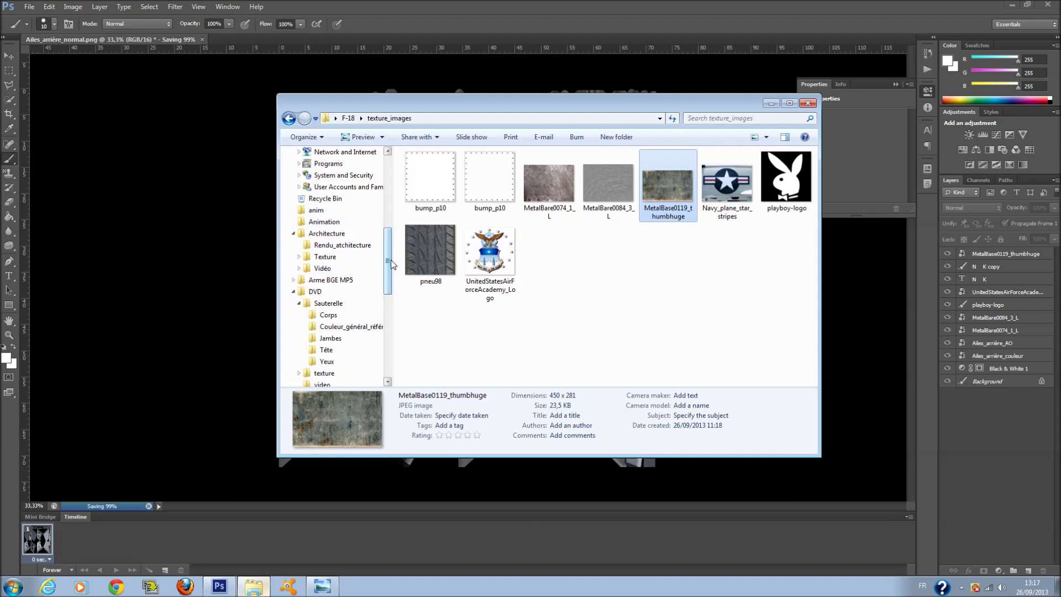
scroll(381, 239, up, 5)
click(331, 210)
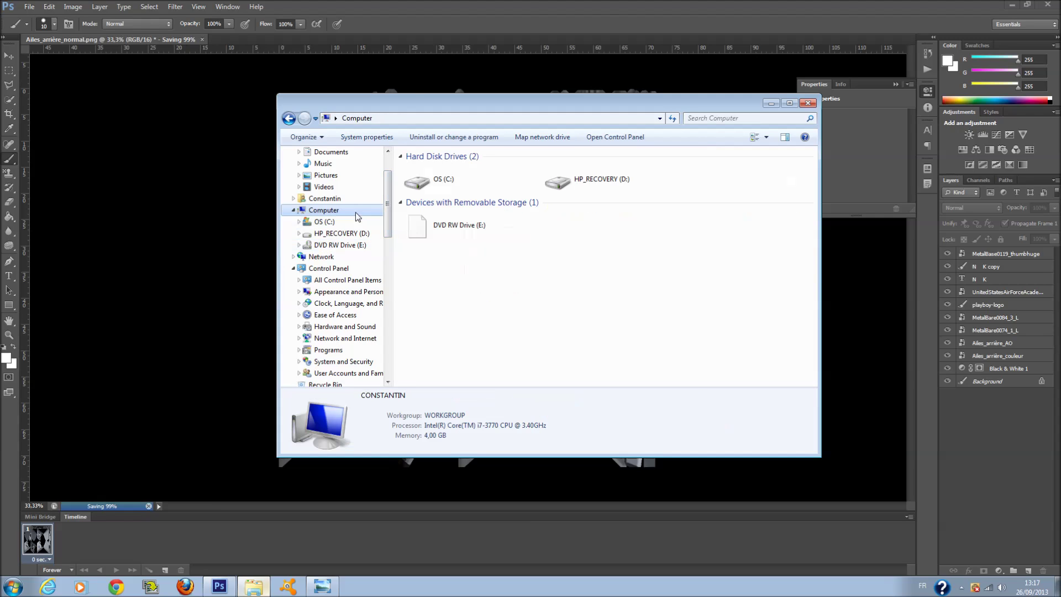
click(289, 118)
click(288, 118)
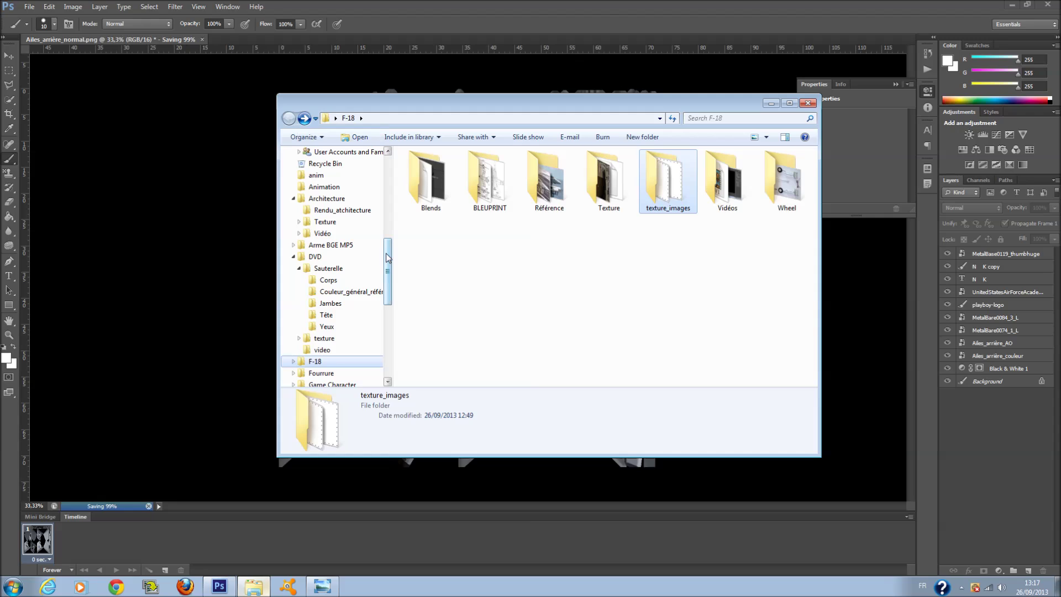
scroll(387, 258, up, 6)
click(354, 198)
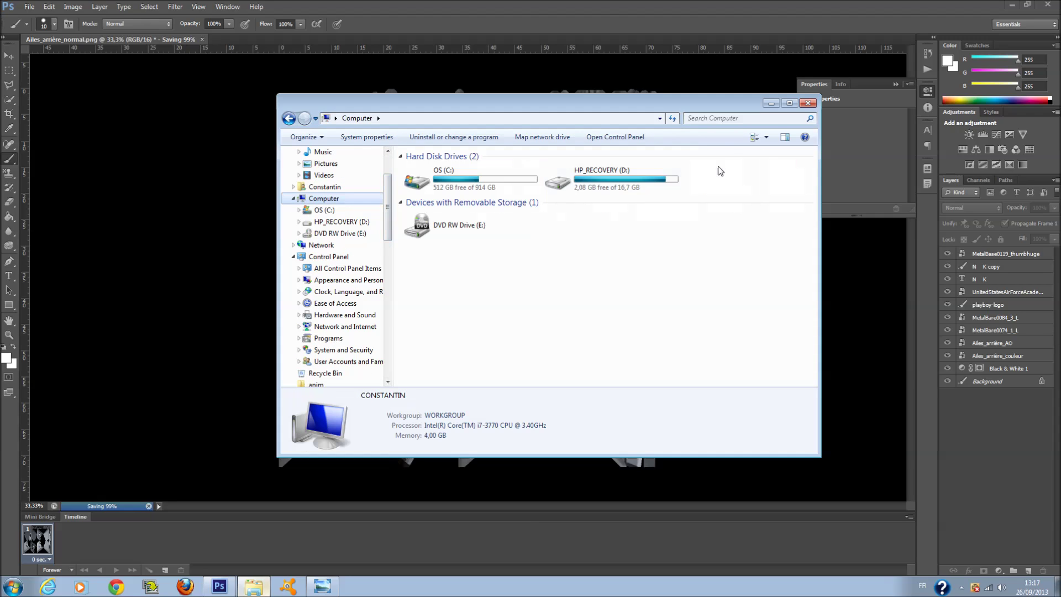
click(809, 103)
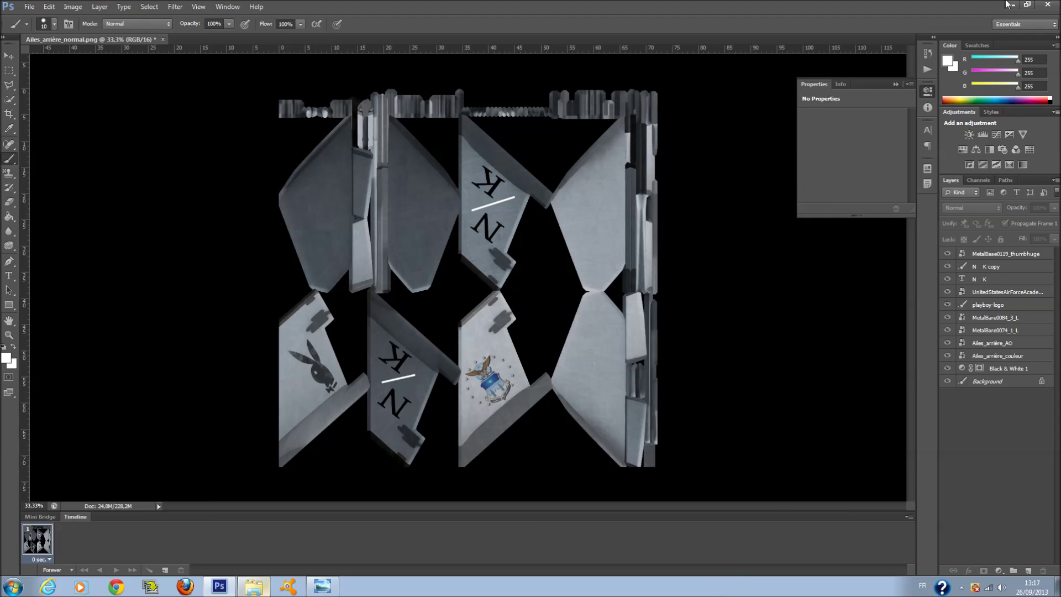
Close Photoshop.
click(1055, 5)
click(543, 219)
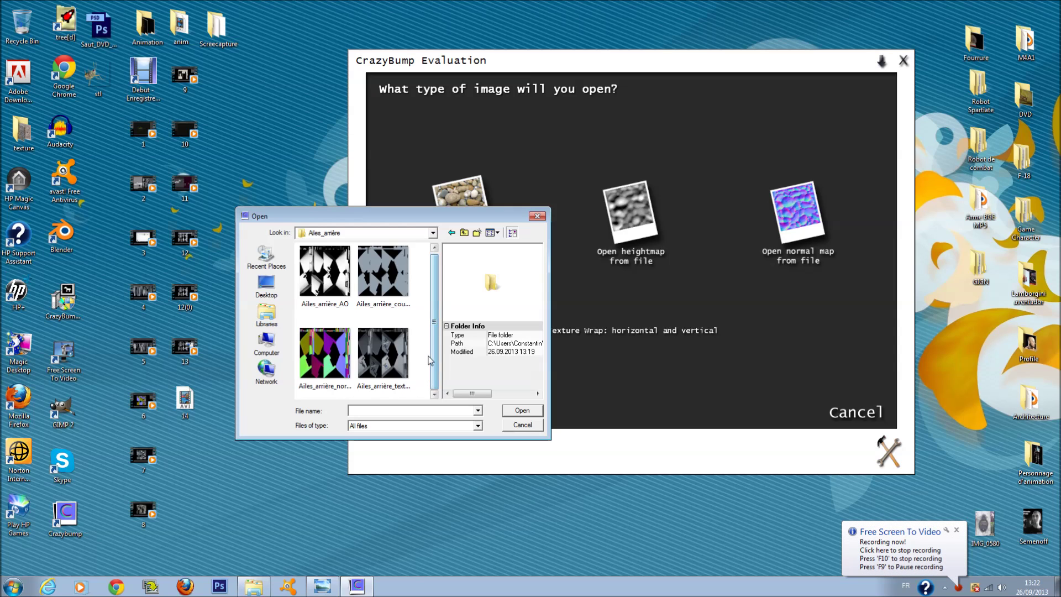
Open Ailes_arrière_texture1 from the Ailes_arrière folder in CrazyBump and choose the second suggested shape.
click(390, 357)
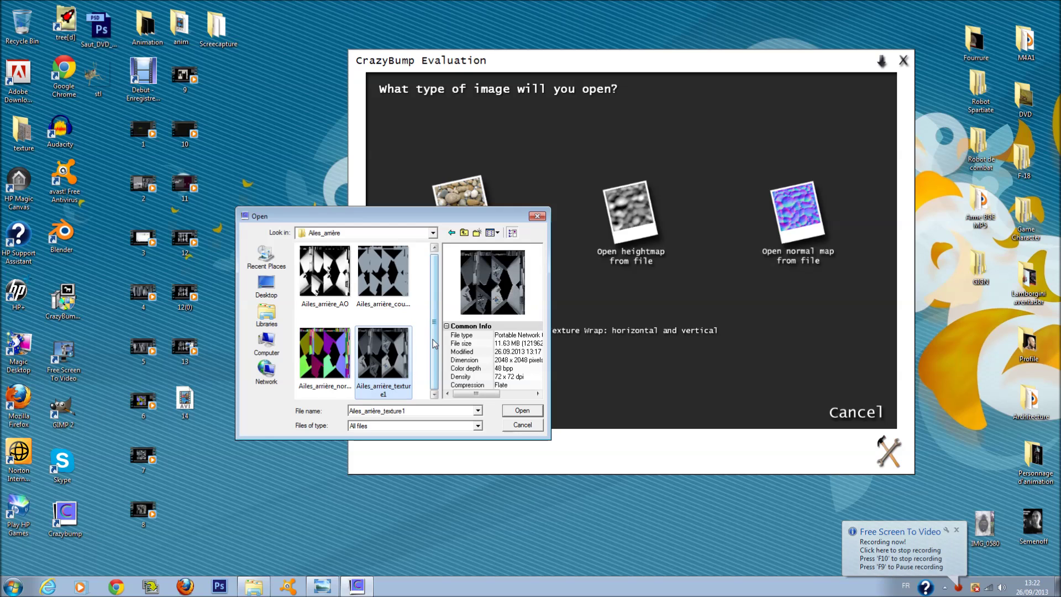
scroll(435, 323, down, 1)
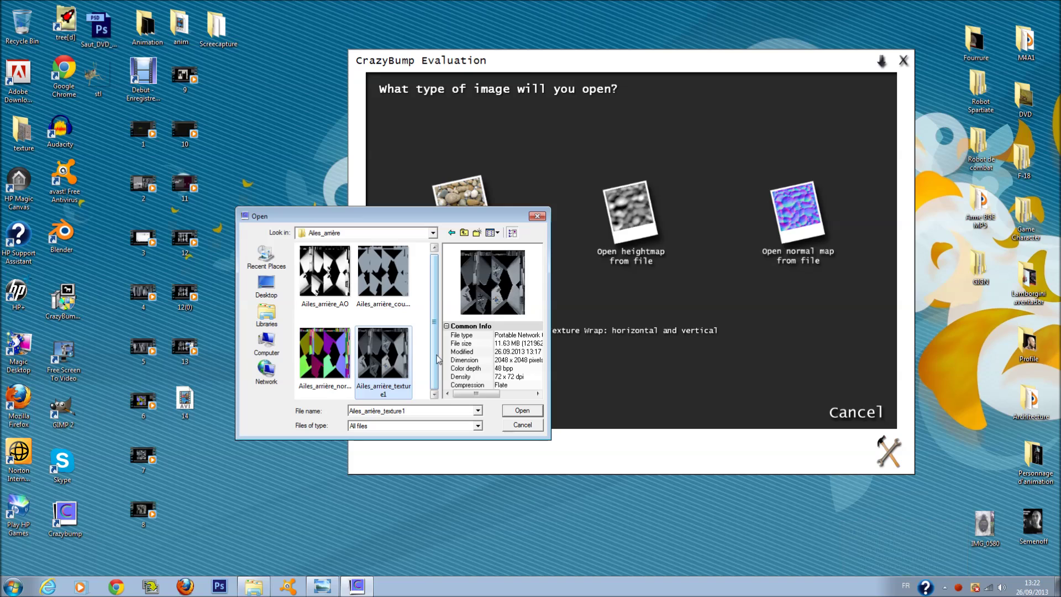
click(518, 412)
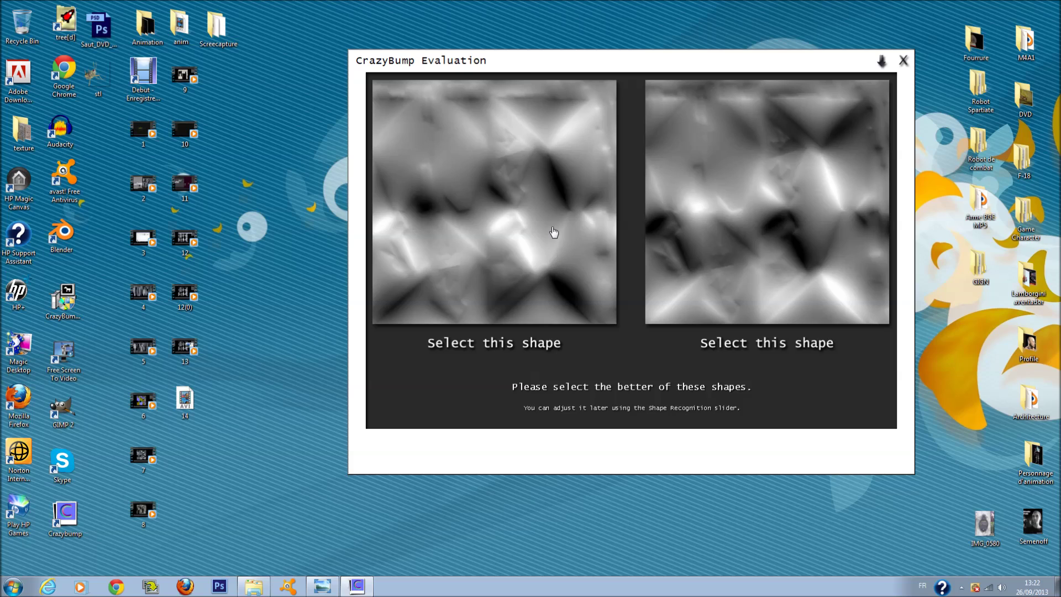
click(710, 246)
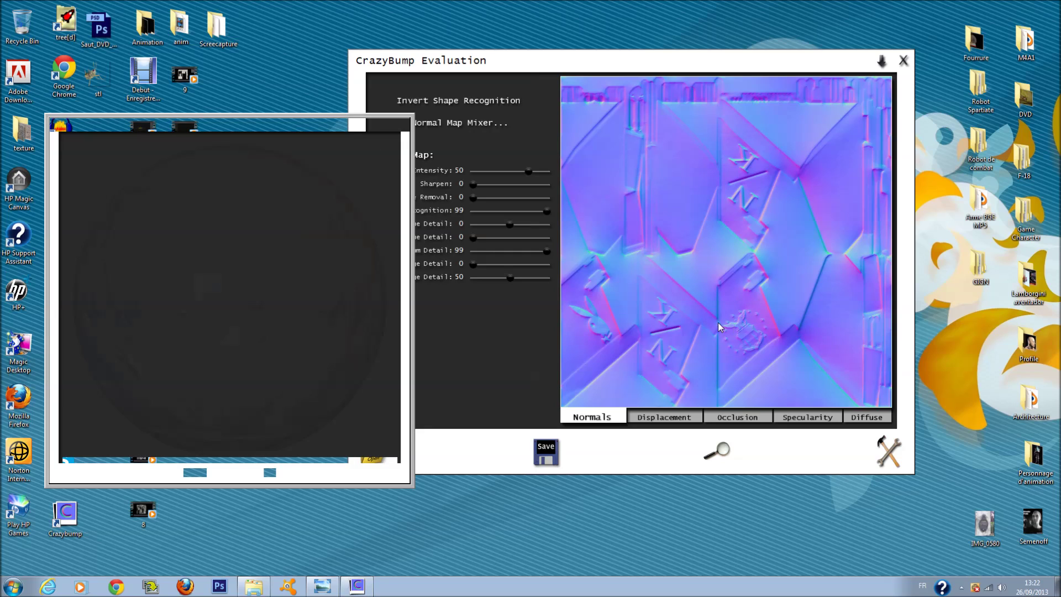
Set the normal map's sharpening to 99 and its intensity to 35.
scroll(277, 276, up, 5)
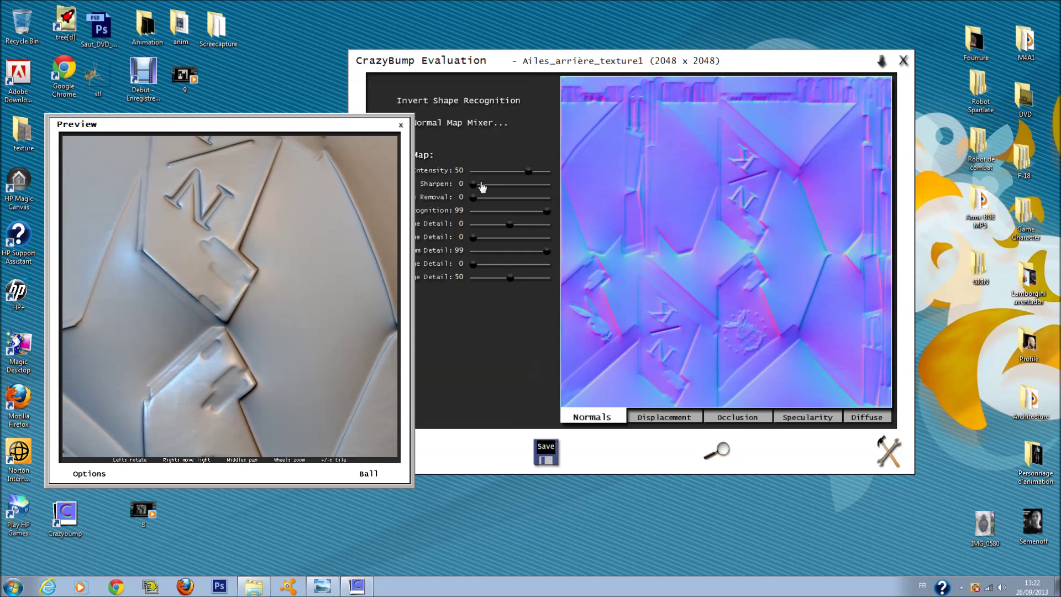
drag(481, 185, 590, 180)
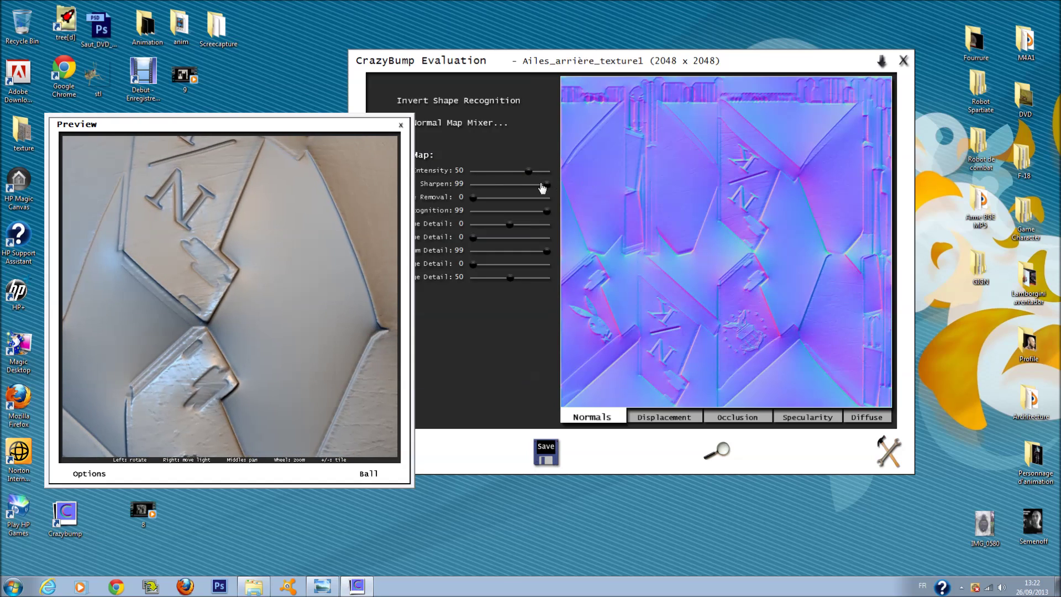
drag(528, 172, 522, 173)
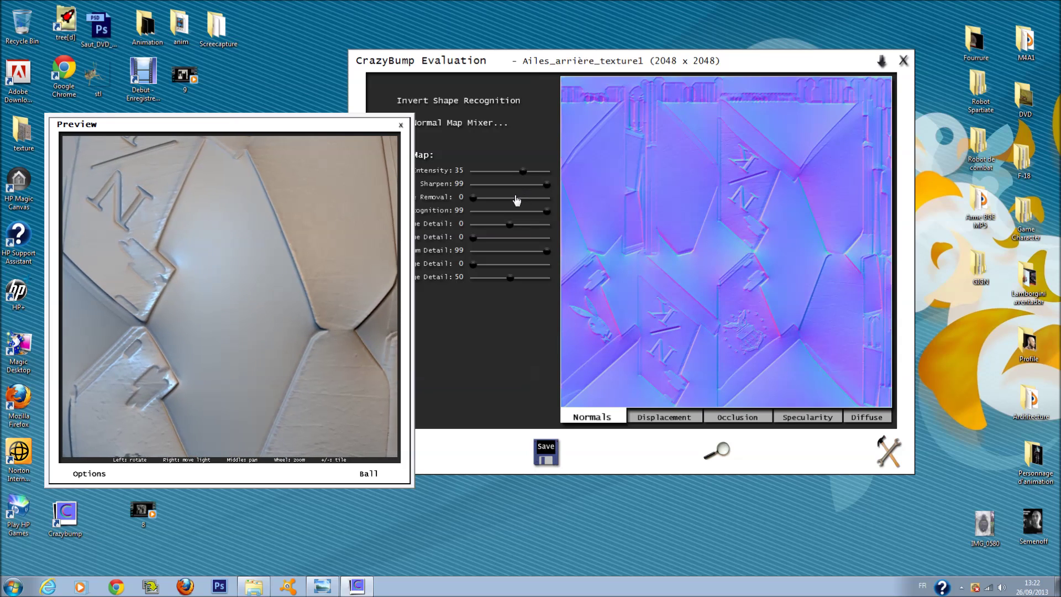
Set the displacement map's depth and detail to 99, and the occlusion map's power and detail to 99.
click(659, 419)
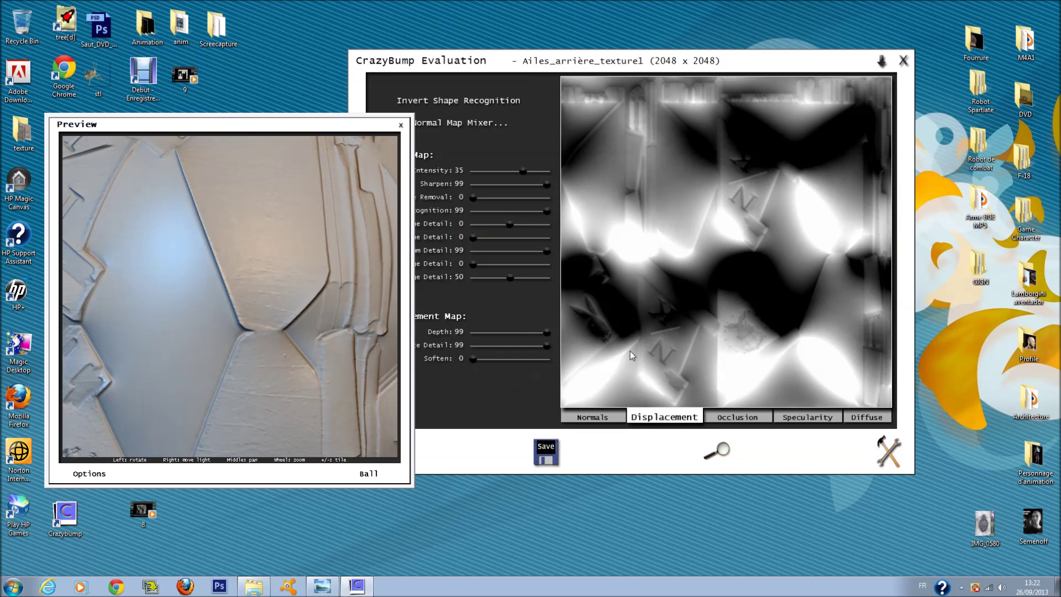
drag(474, 345, 547, 346)
click(713, 416)
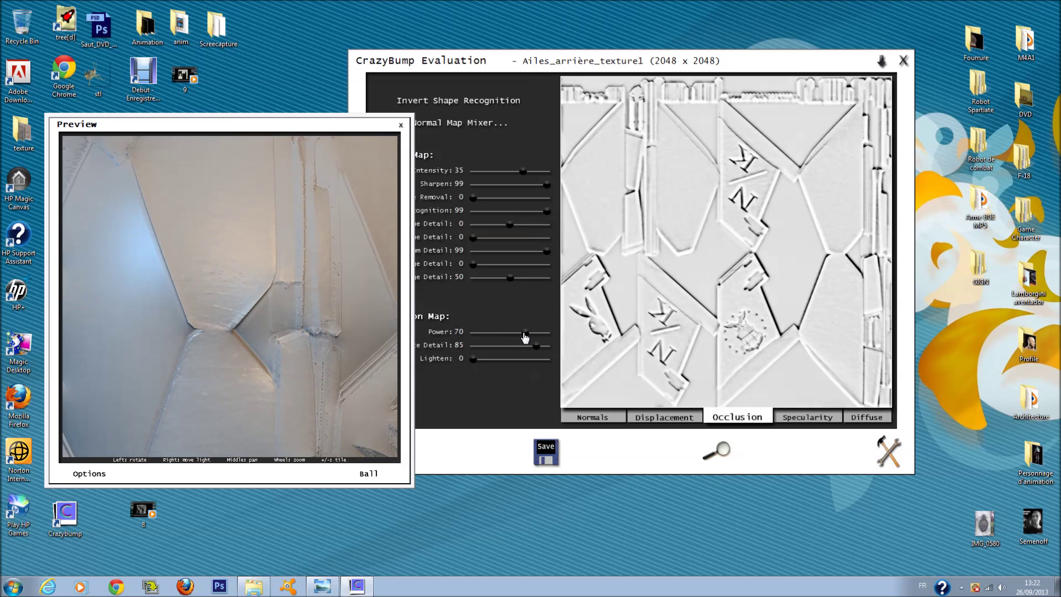
drag(536, 346, 547, 345)
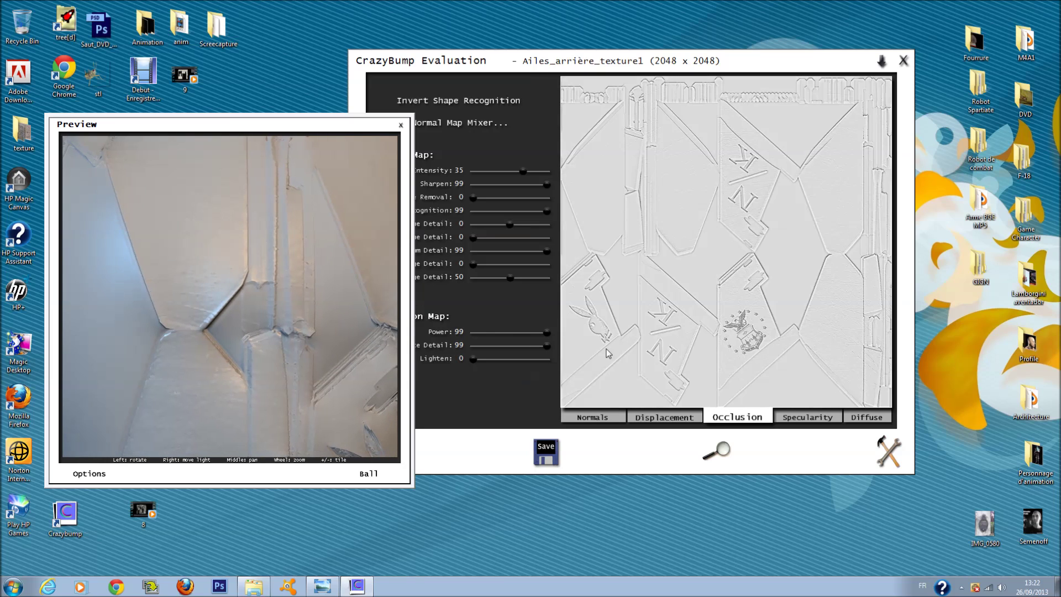
Set both influence values of the specularity map to 99 and its brightness to 44.
click(780, 417)
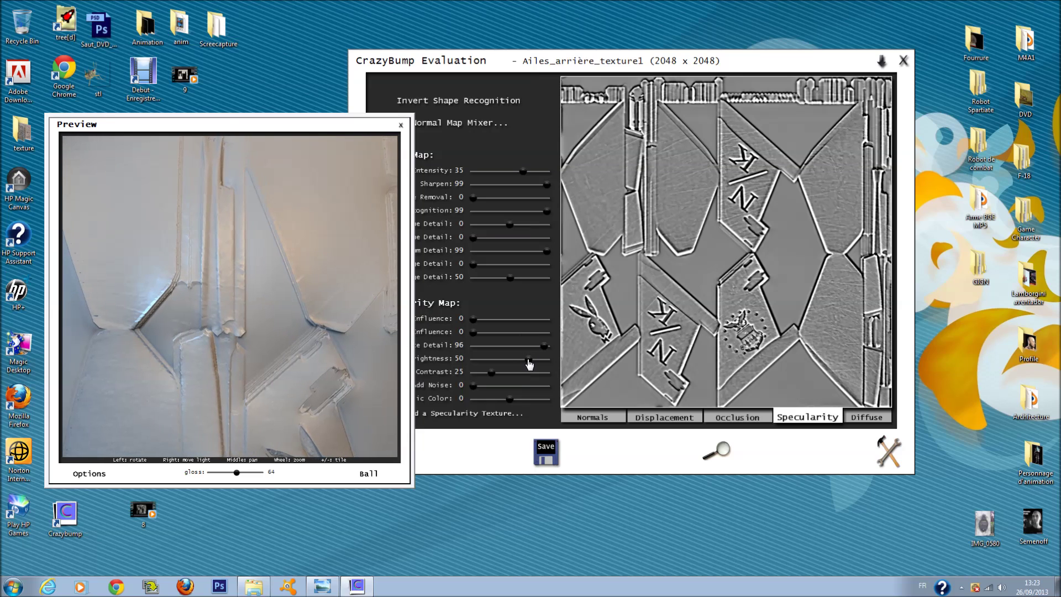
mouse_move(528, 360)
mouse_down()
mouse_move(550, 360)
mouse_move(504, 360)
mouse_move(525, 359)
mouse_up()
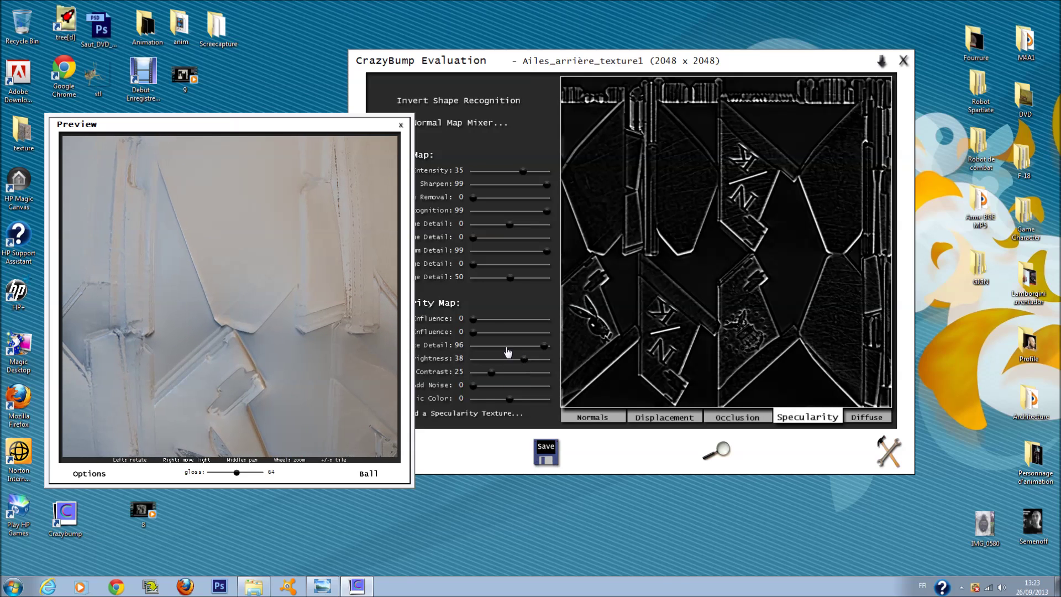
drag(484, 325, 550, 325)
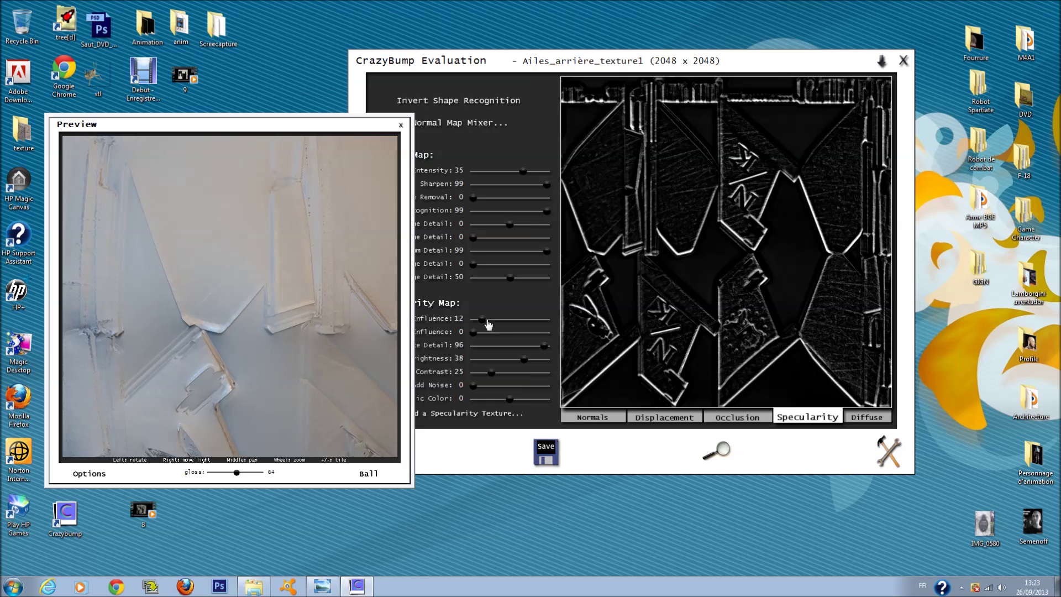
drag(474, 333, 531, 362)
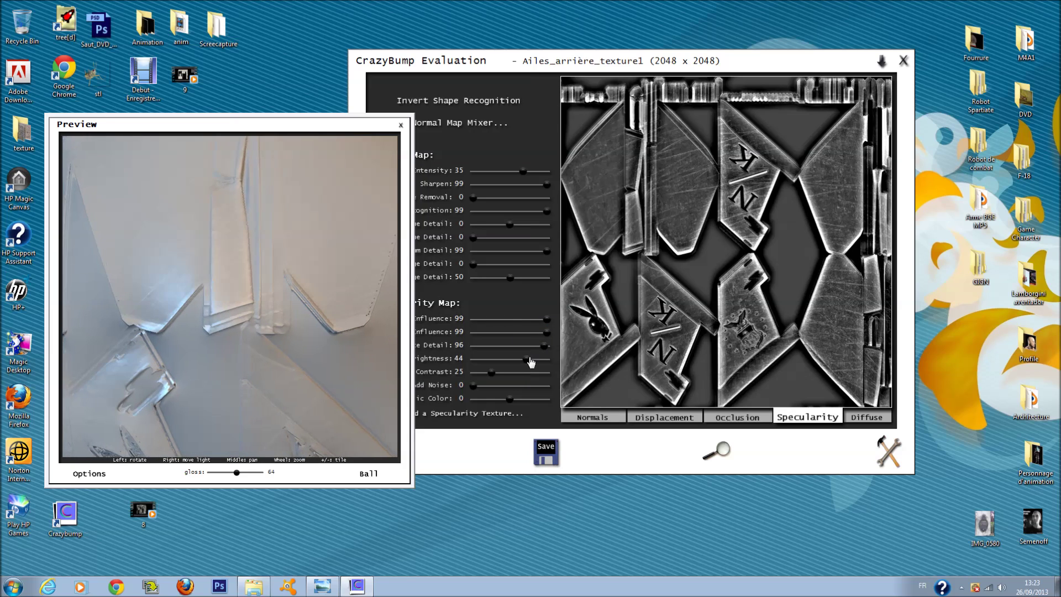
Fine-tune the specularity map to a brightness of 45 and a contrast of 10.
mouse_move(494, 376)
mouse_down()
mouse_move(502, 374)
mouse_move(481, 373)
mouse_up()
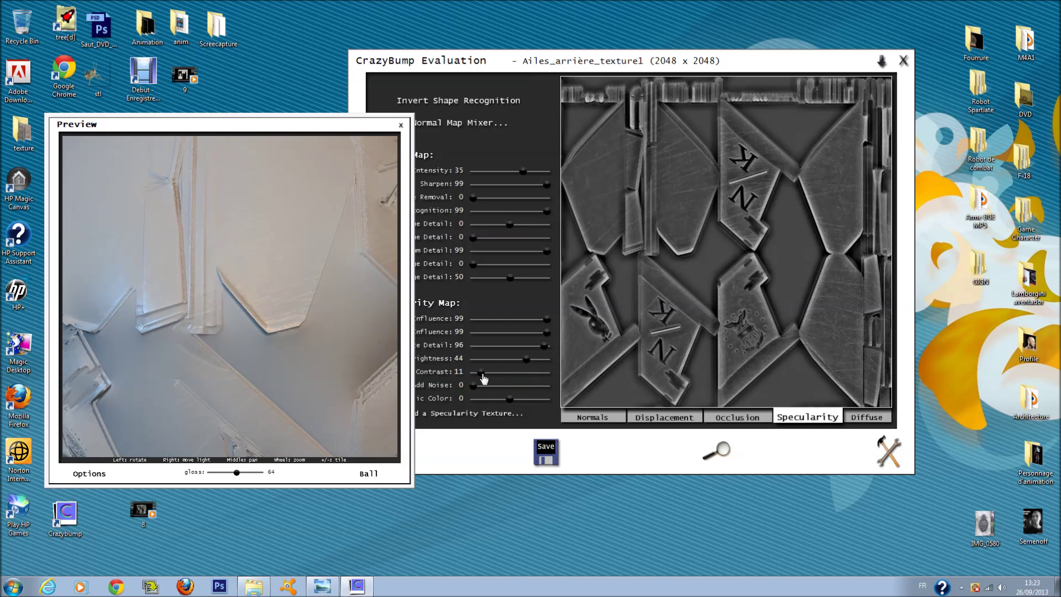
drag(525, 359, 525, 359)
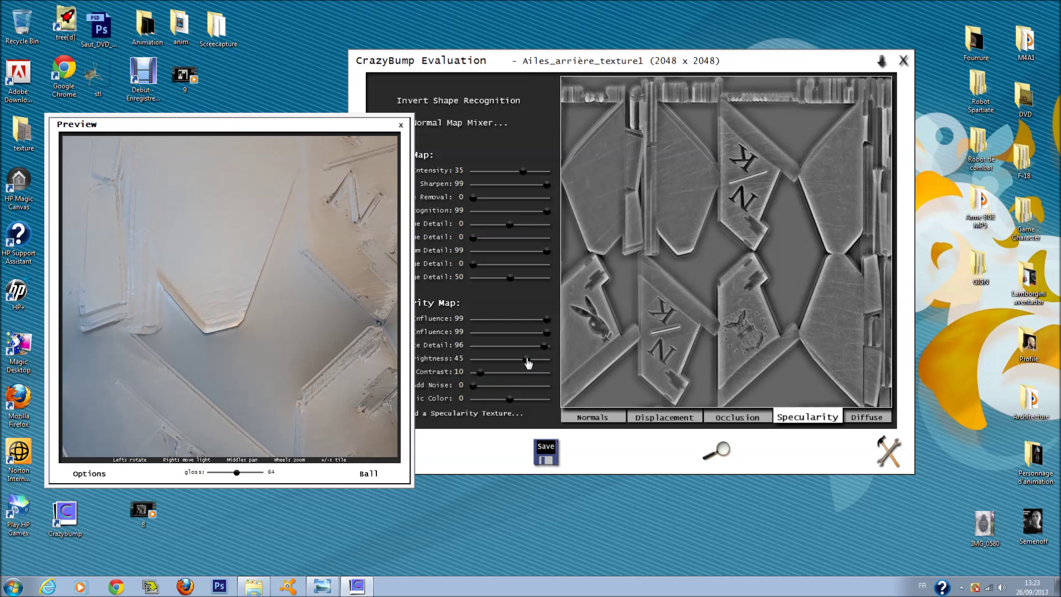
mouse_move(481, 373)
mouse_down()
mouse_move(539, 379)
mouse_move(486, 377)
mouse_up()
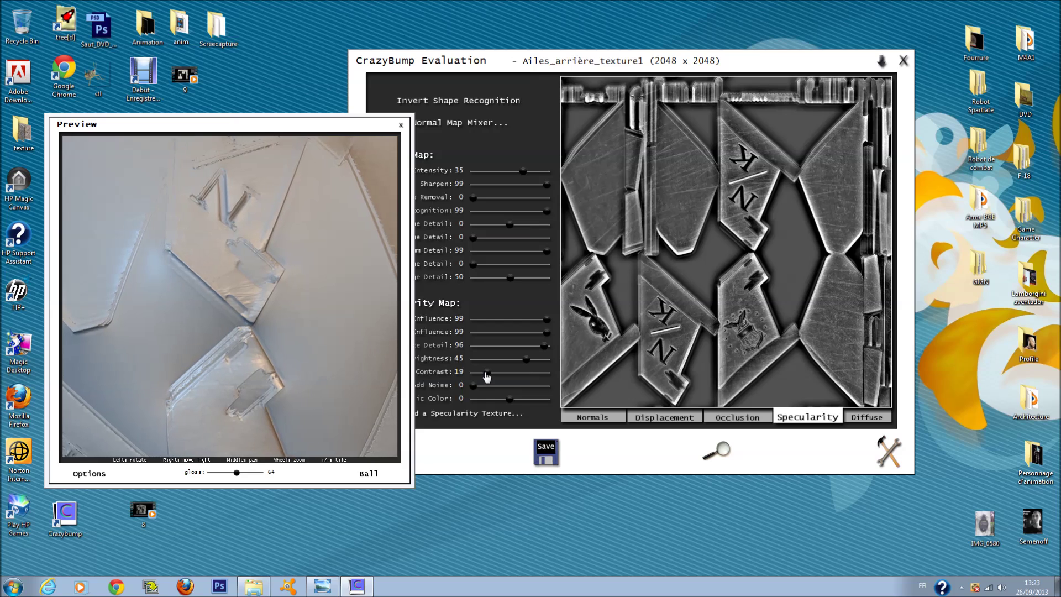
drag(487, 377, 480, 376)
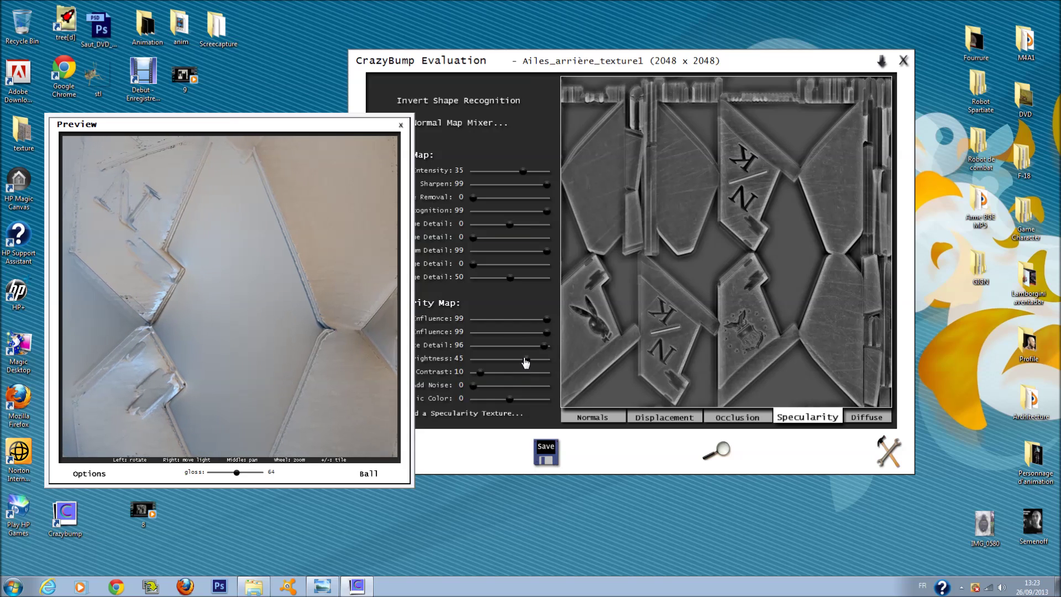
Set the specularity map's detail to 5 and its Metallic Color to 6, and display the diffuse map.
drag(546, 345, 474, 347)
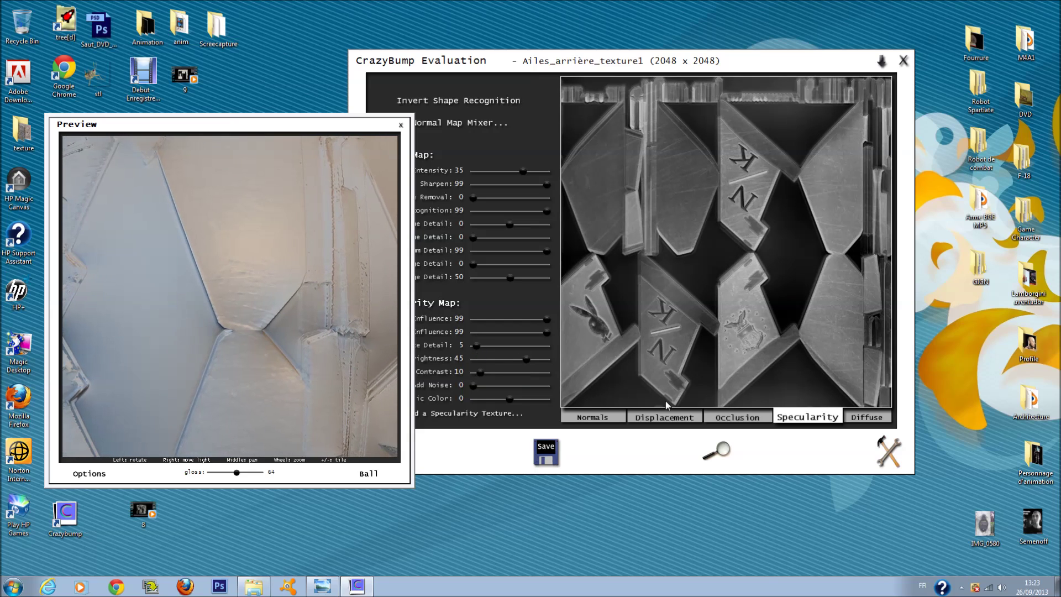
drag(510, 399, 515, 399)
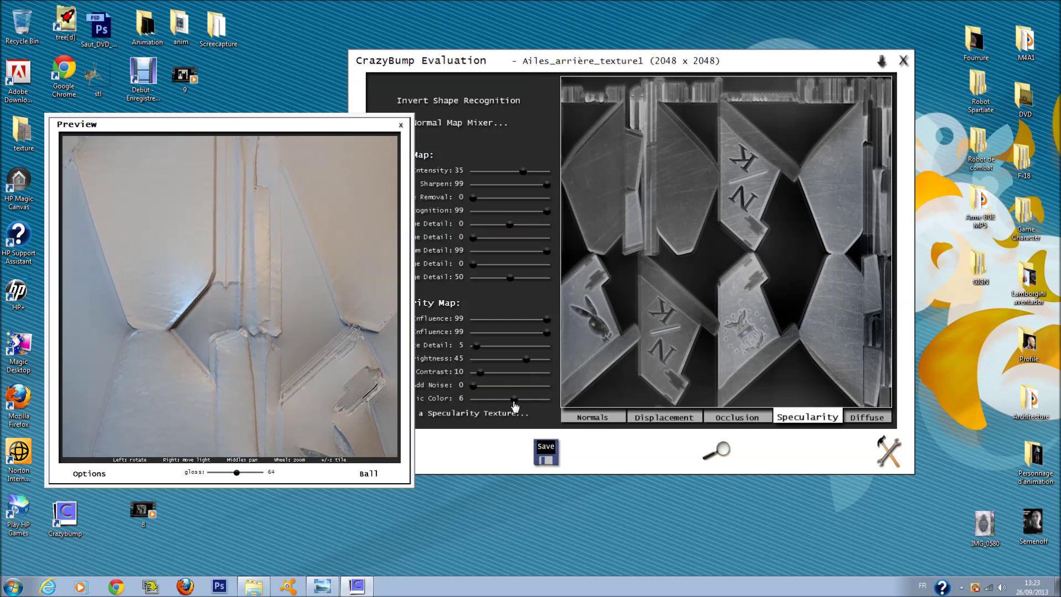
click(867, 417)
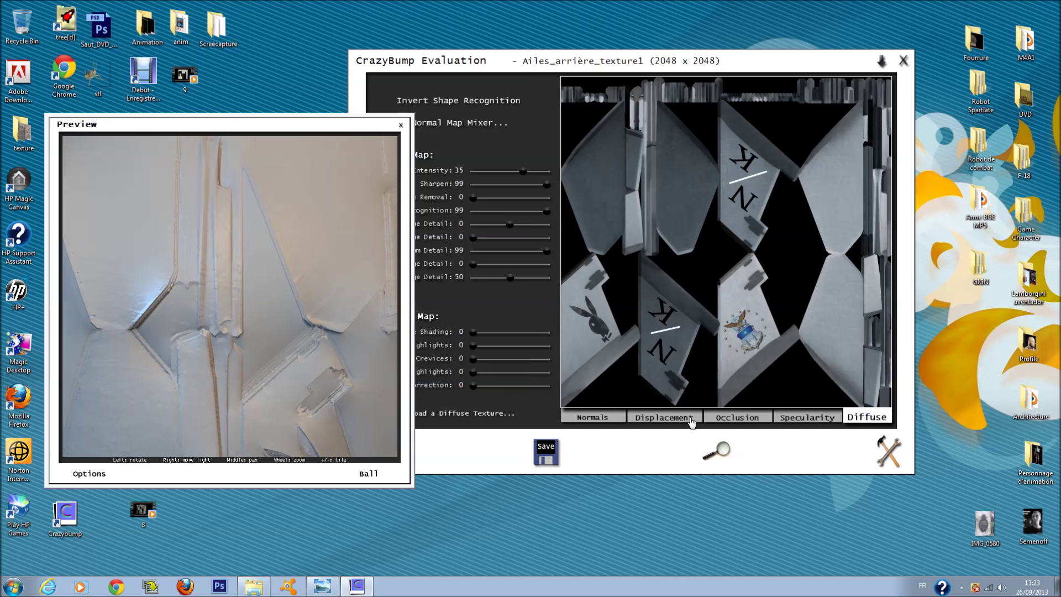
Set the diffuse map's Remove Highlights to 99, 3D Crevices to 15 and 3D Highlights to 2, leaving Color Correction at 0.
drag(485, 394, 516, 395)
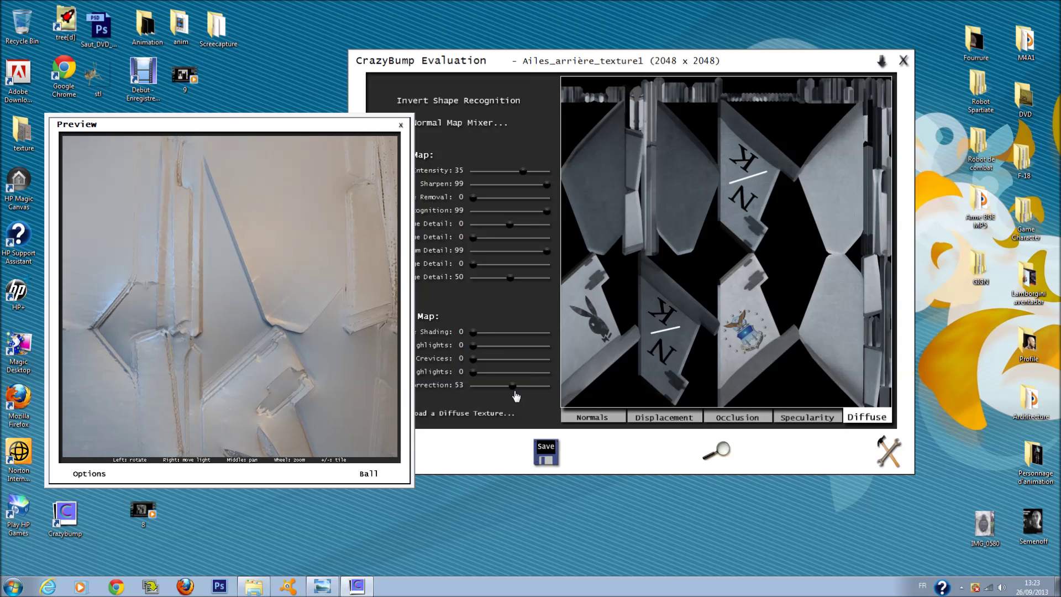
drag(508, 386, 473, 386)
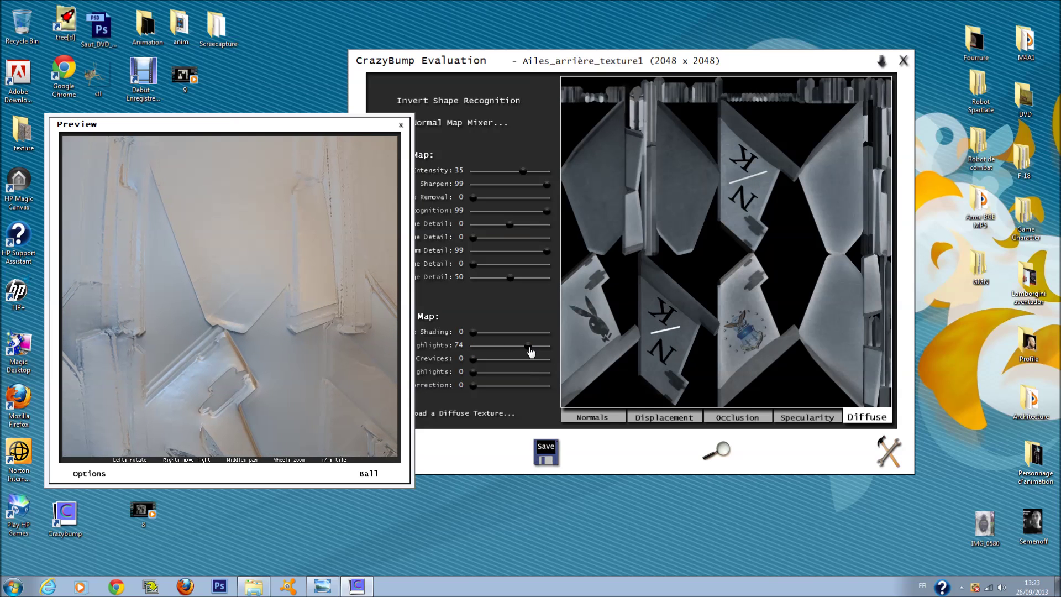
drag(474, 350, 551, 359)
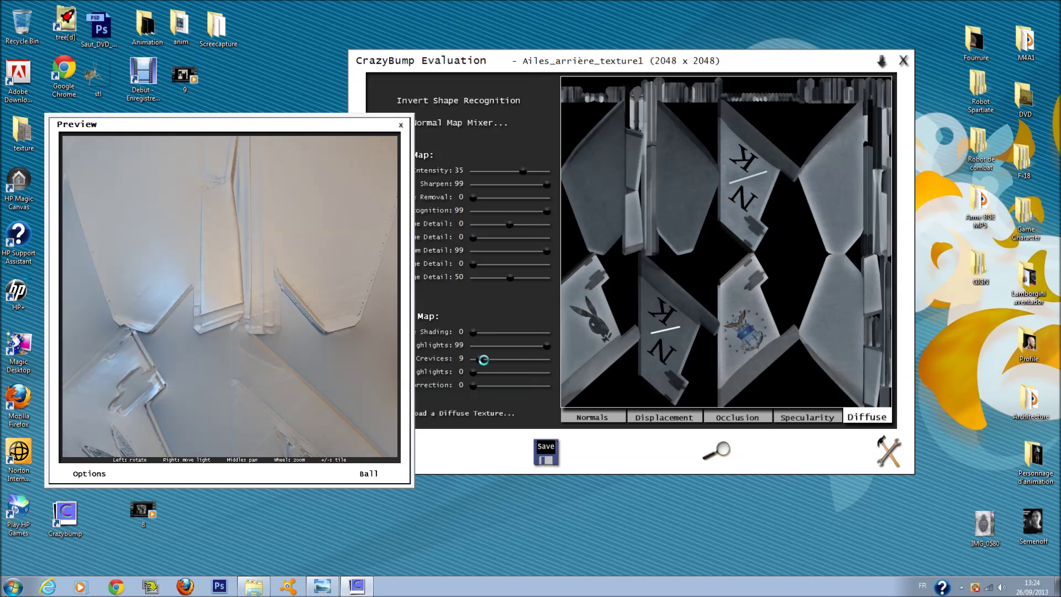
mouse_move(483, 360)
mouse_down()
mouse_move(514, 369)
mouse_move(482, 362)
mouse_move(484, 380)
mouse_move(475, 372)
mouse_up()
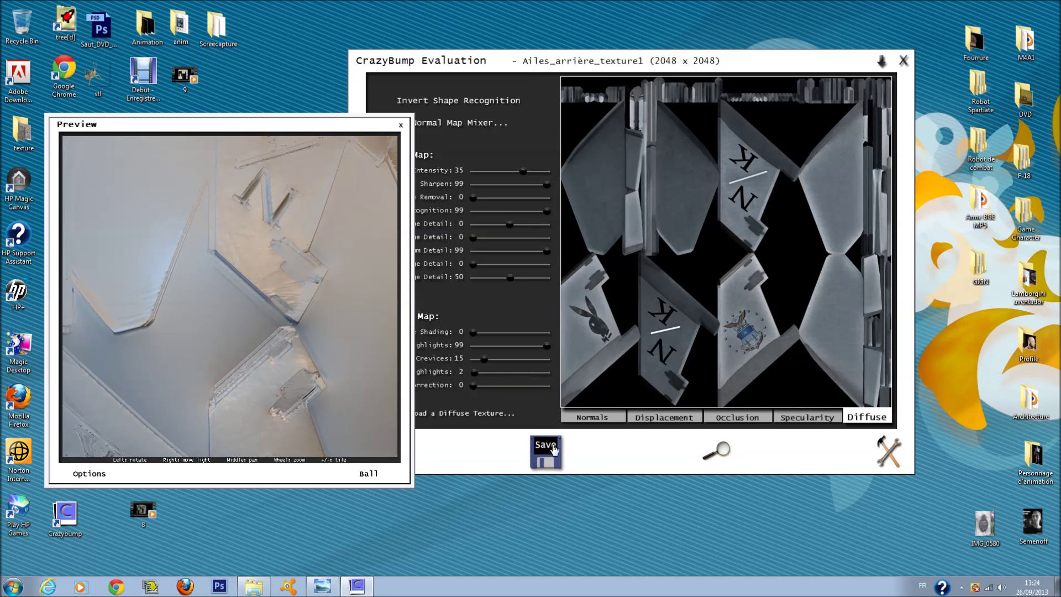
Save all the rear wing textures as PNG under the name Ailes_arrière_texture1_CRB in the Ailes_arrière folder.
click(547, 451)
click(575, 467)
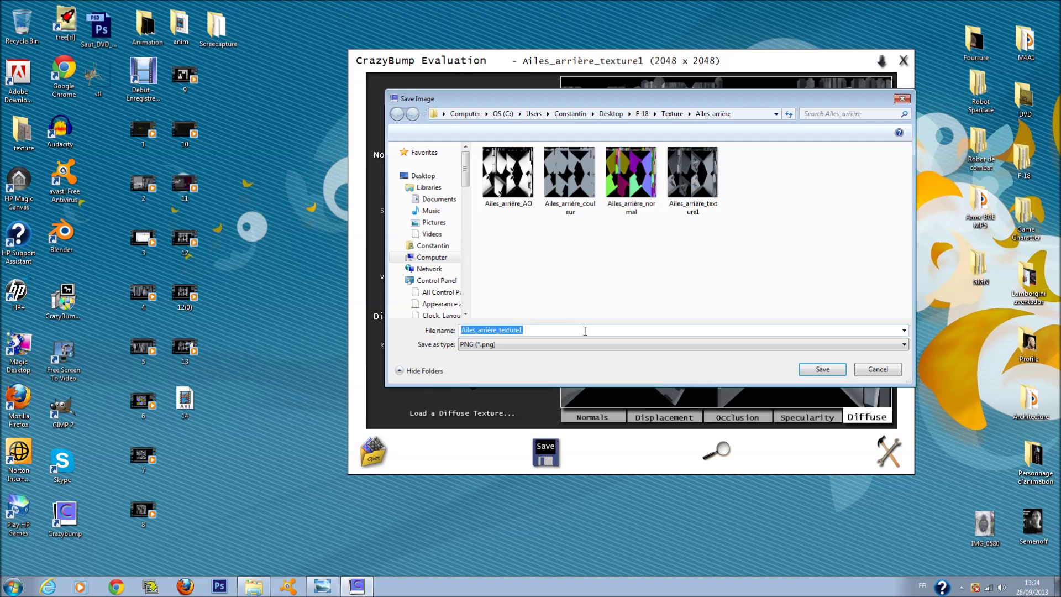
click(585, 330)
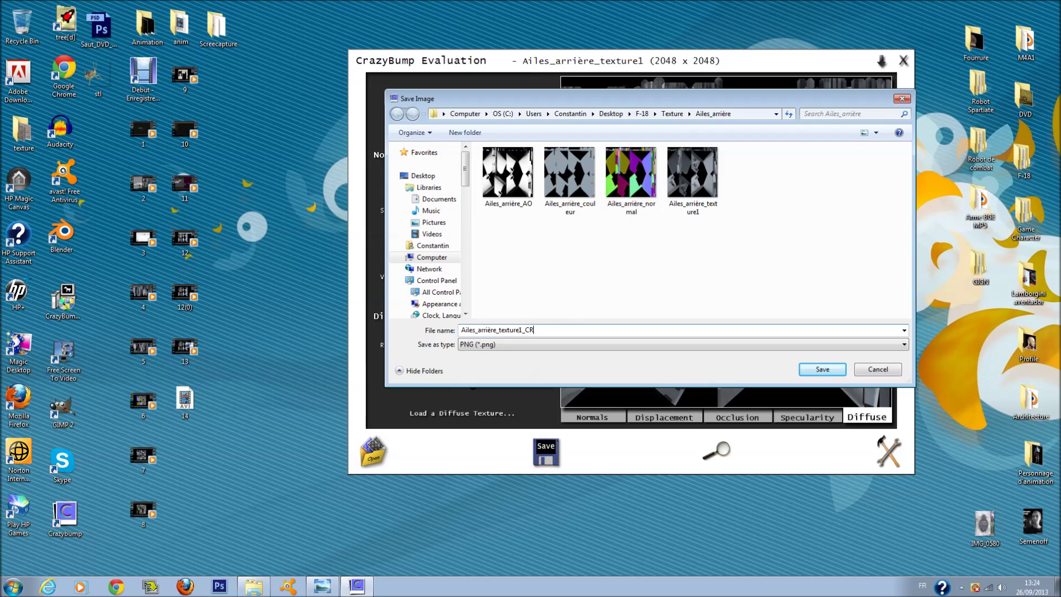
click(575, 349)
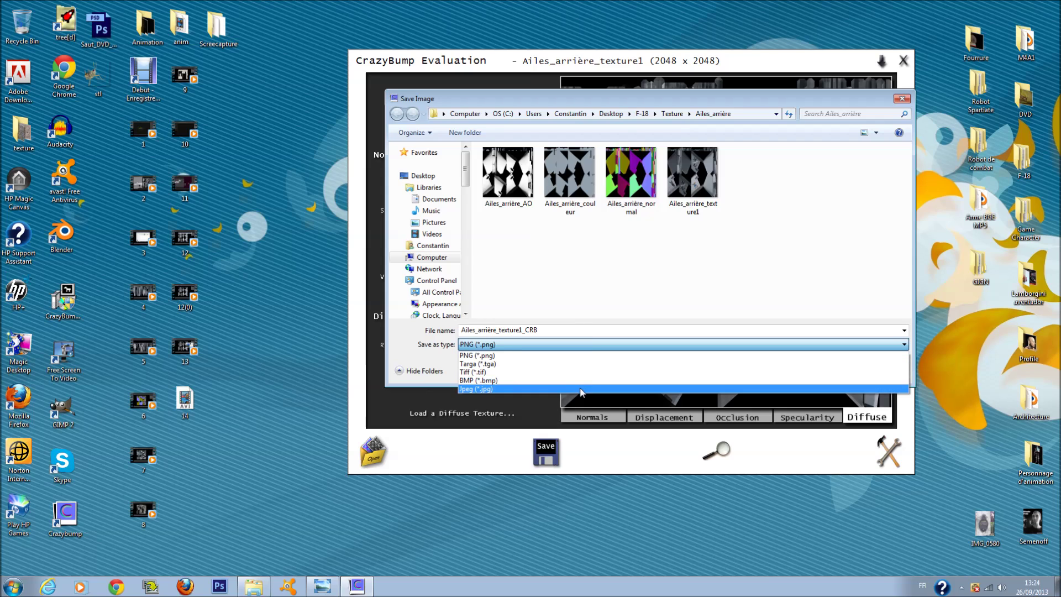
click(579, 389)
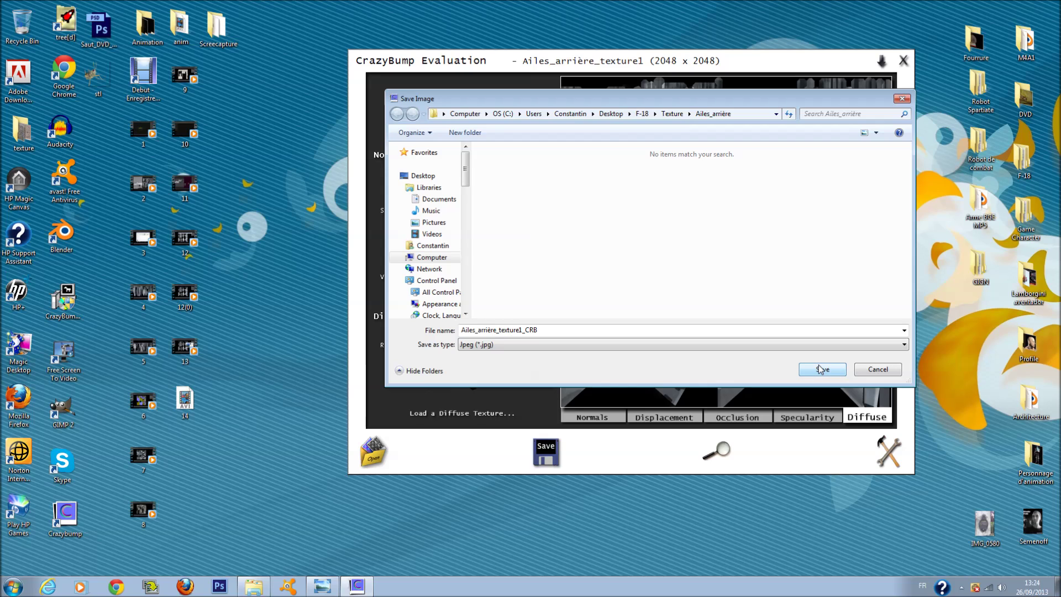
double_click(686, 328)
click(656, 346)
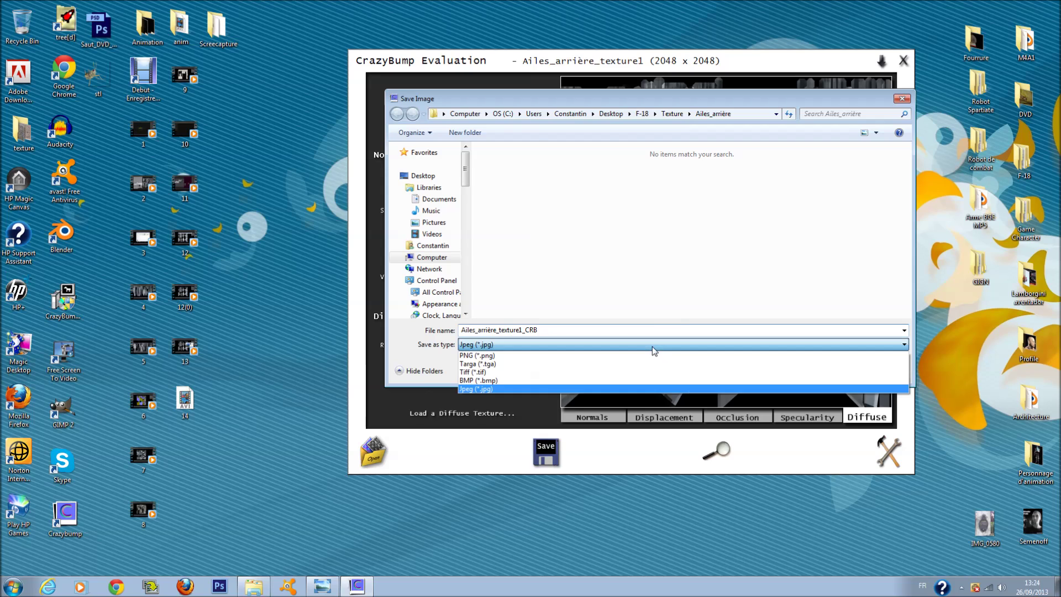
click(638, 359)
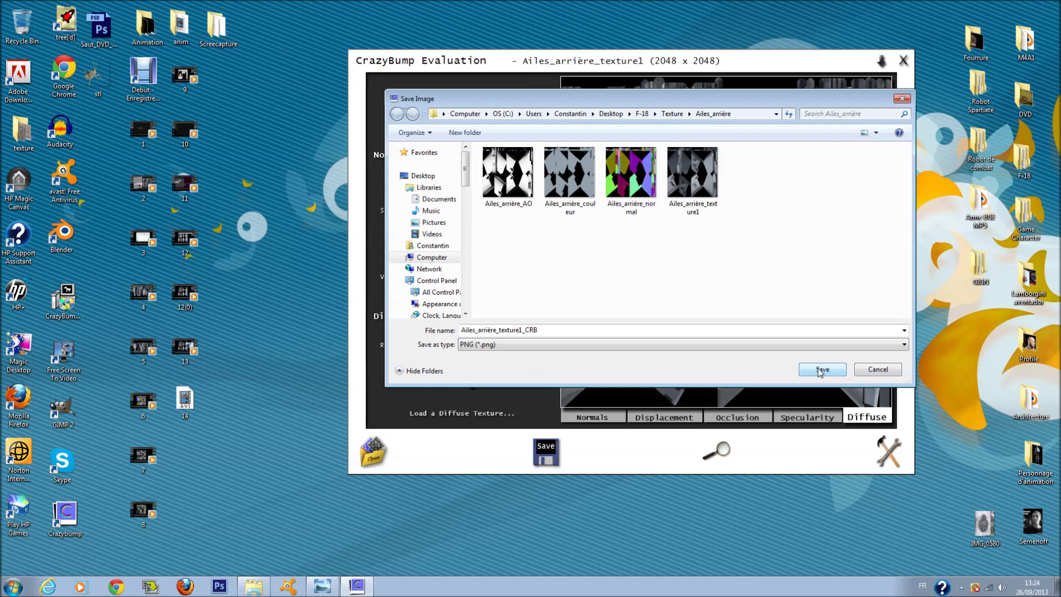
click(822, 370)
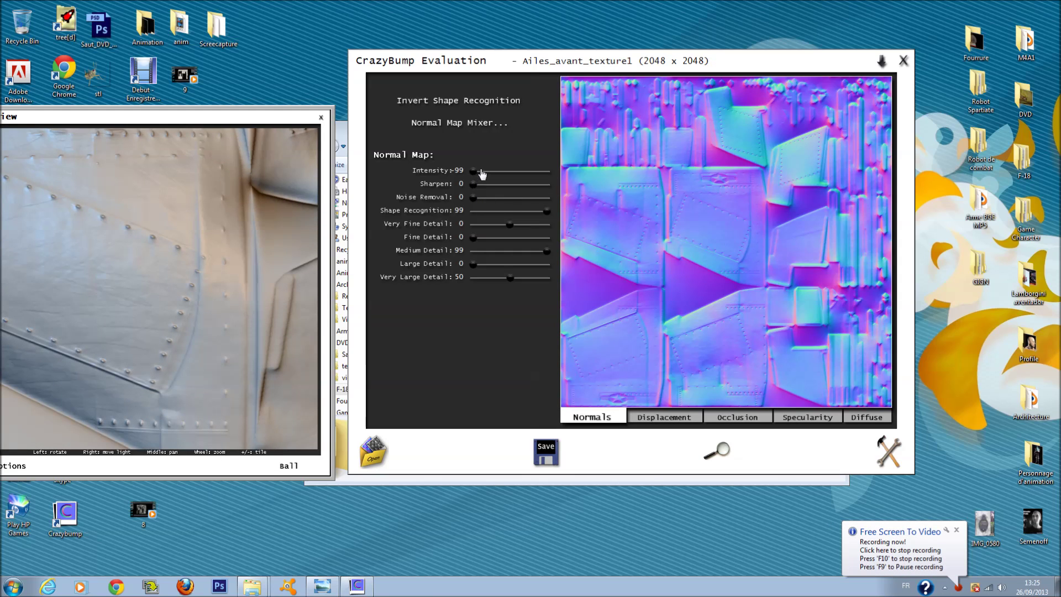
Set the front wing normal map's Sharpen to 99 and Intensity to -36, and the displacement map's depth and detail to 99.
drag(475, 183, 551, 184)
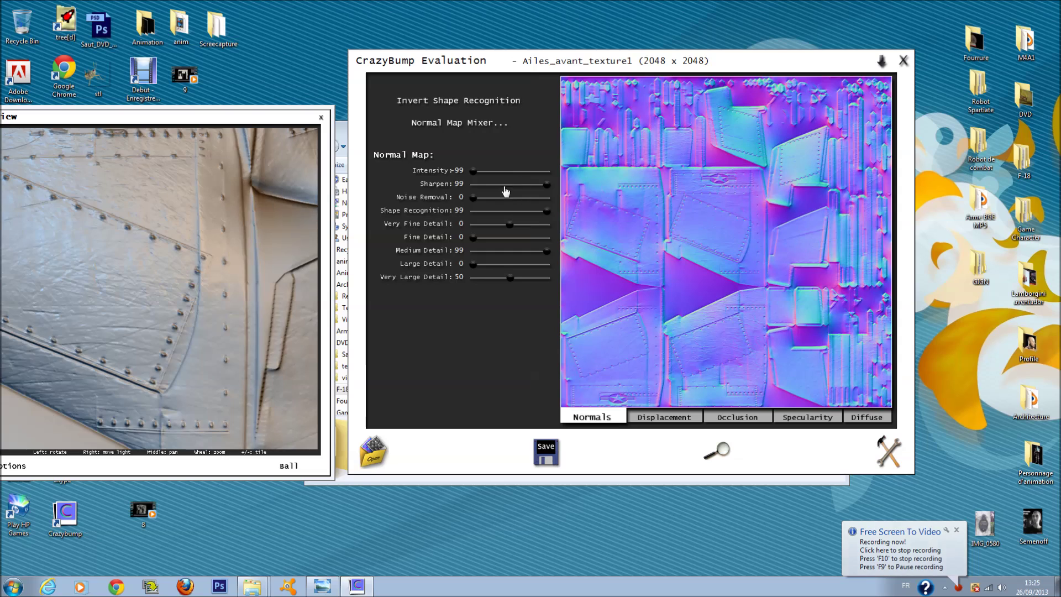
drag(474, 171, 499, 182)
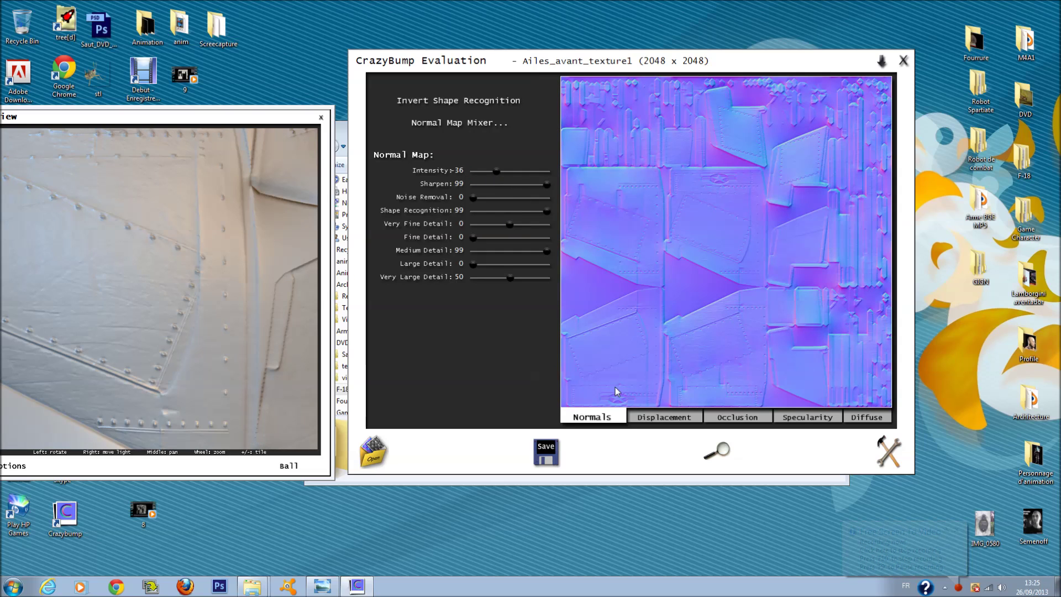
click(664, 425)
drag(510, 332, 547, 333)
drag(474, 347, 605, 354)
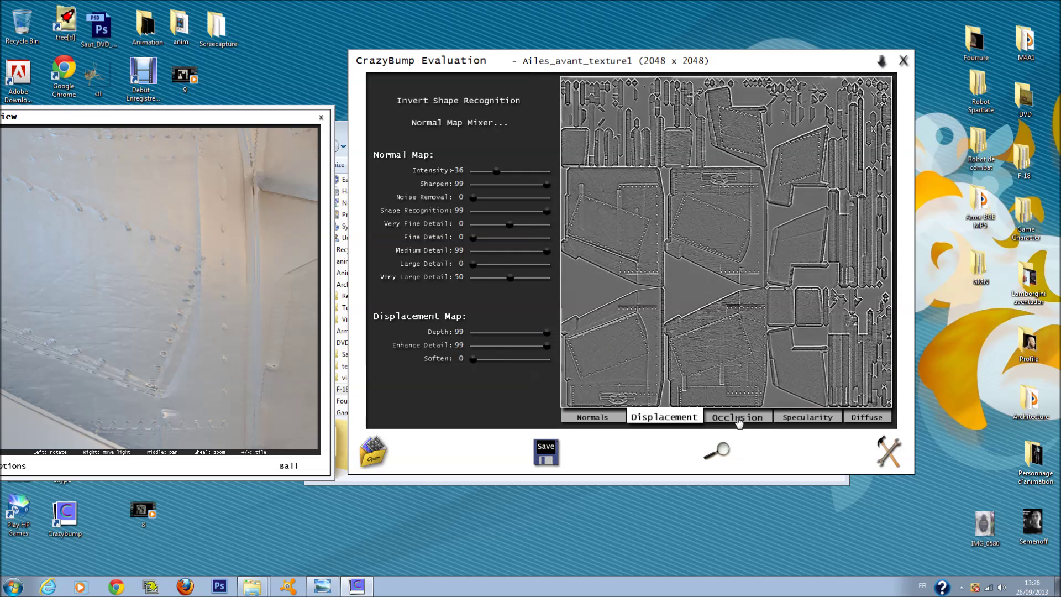
Set the occlusion map's power and detail to 99, and the specularity map's influences to 99, detail to 36, brightness to 42 and contrast to 24.
click(739, 421)
drag(528, 334, 564, 352)
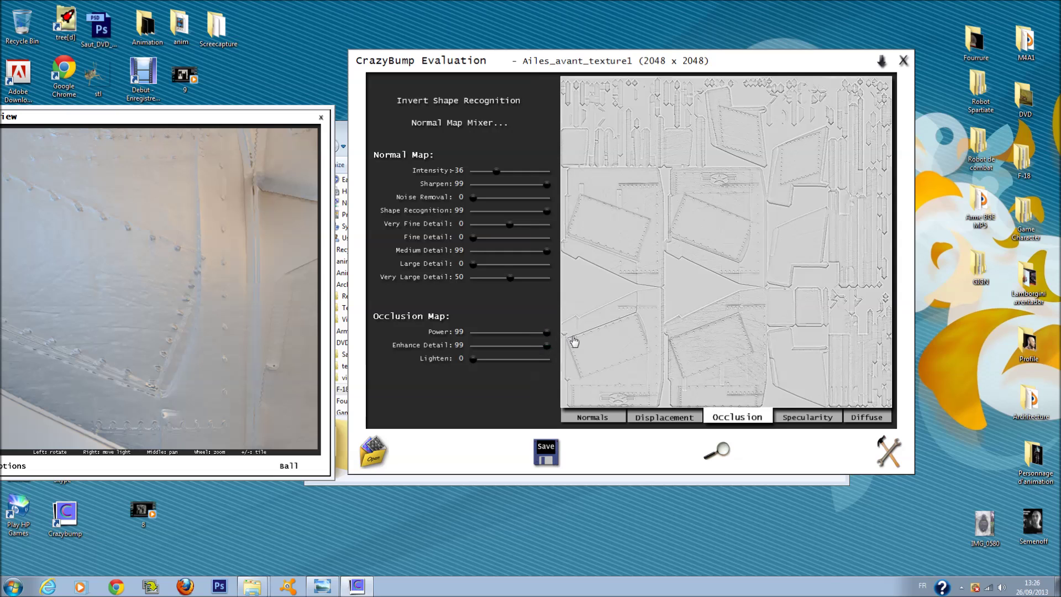
click(810, 420)
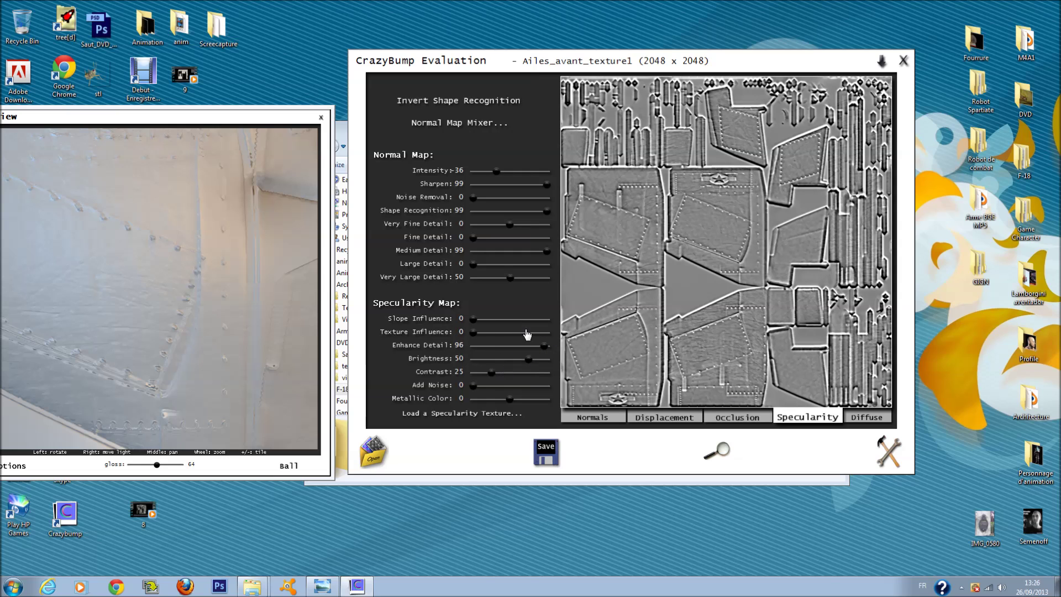
drag(473, 320, 594, 328)
drag(474, 333, 491, 373)
drag(544, 335, 498, 345)
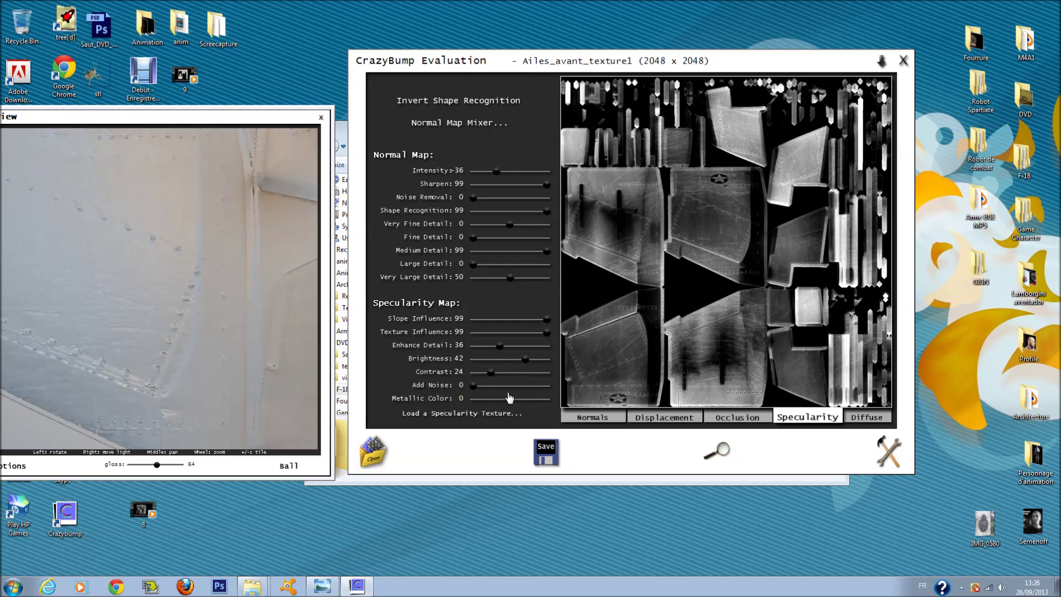
Set the front wing diffuse map's Remove Highlights to 15, 3D Crevices to 15 and 3D Highlights to 2.
click(866, 418)
mouse_move(473, 386)
mouse_down()
mouse_move(523, 389)
mouse_move(460, 388)
mouse_up()
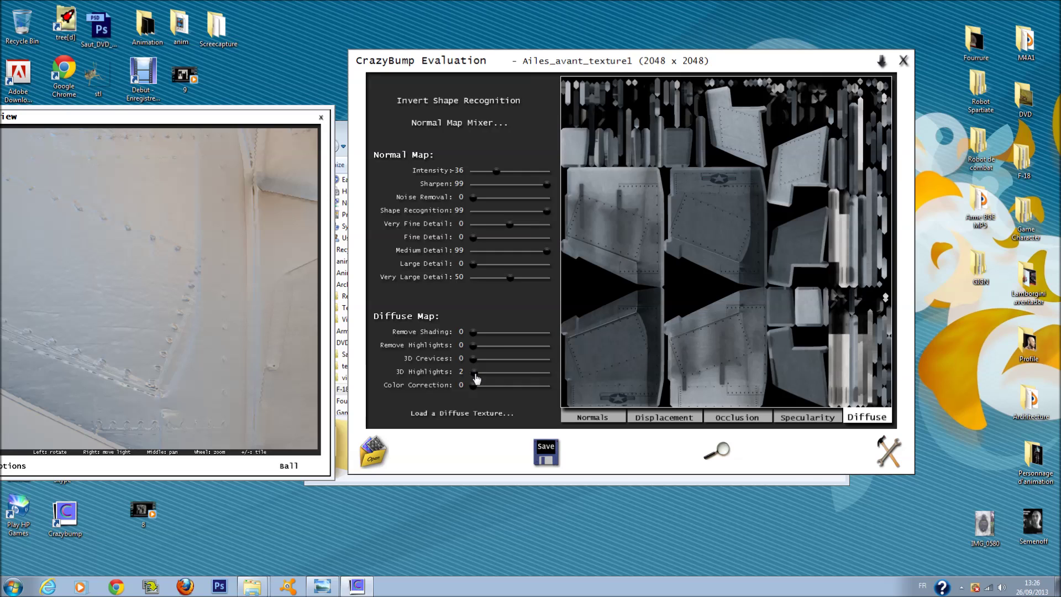
drag(472, 347, 484, 368)
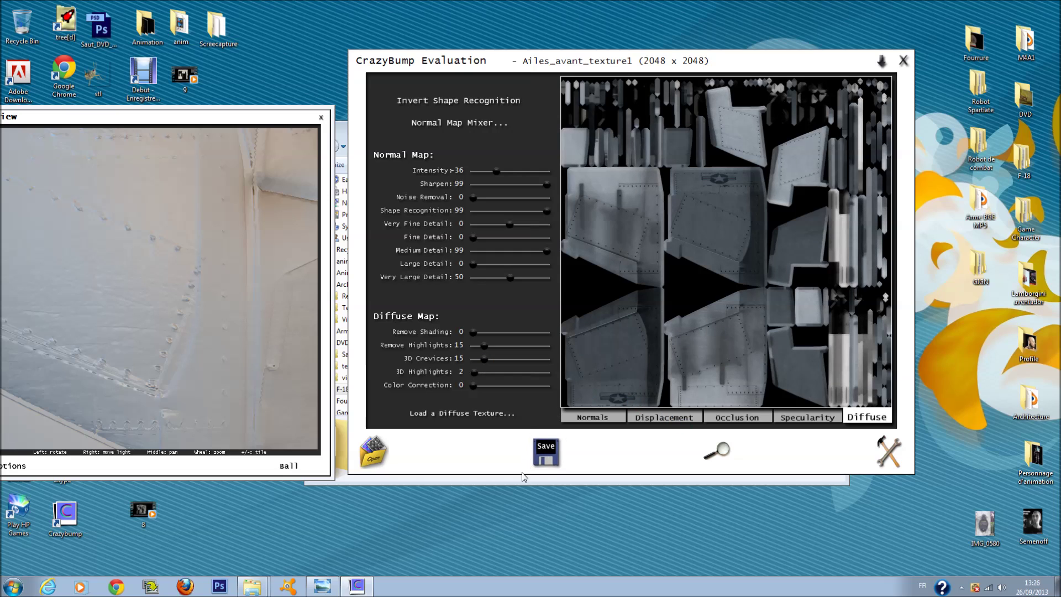
Save all the front wing textures as PNG in the Ailes_avant folder, extending the name Ailes_avant_texture1 with the suffix used for the rear wings.
click(557, 463)
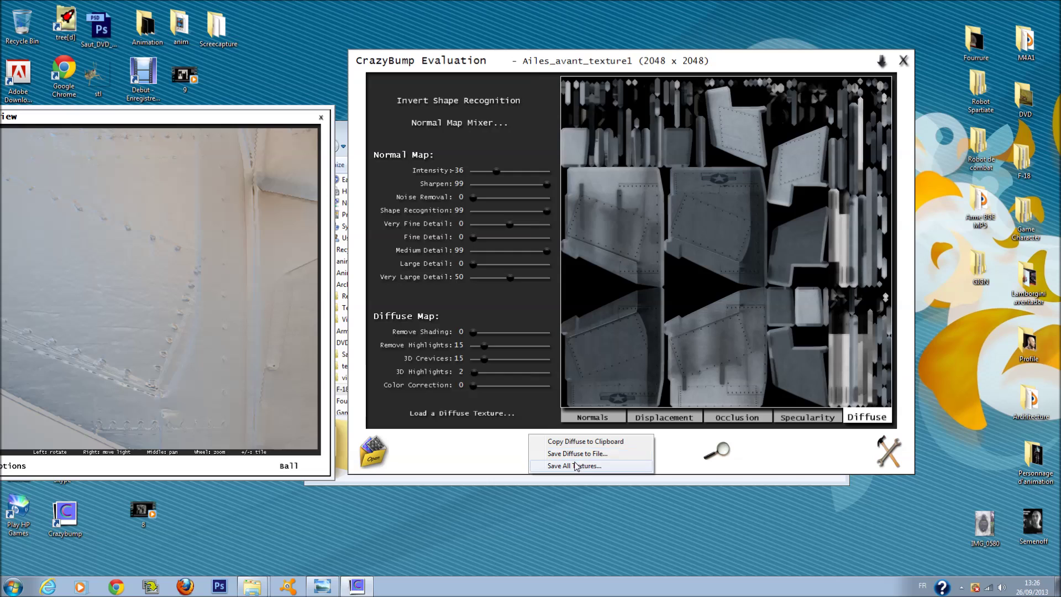
click(578, 465)
click(599, 330)
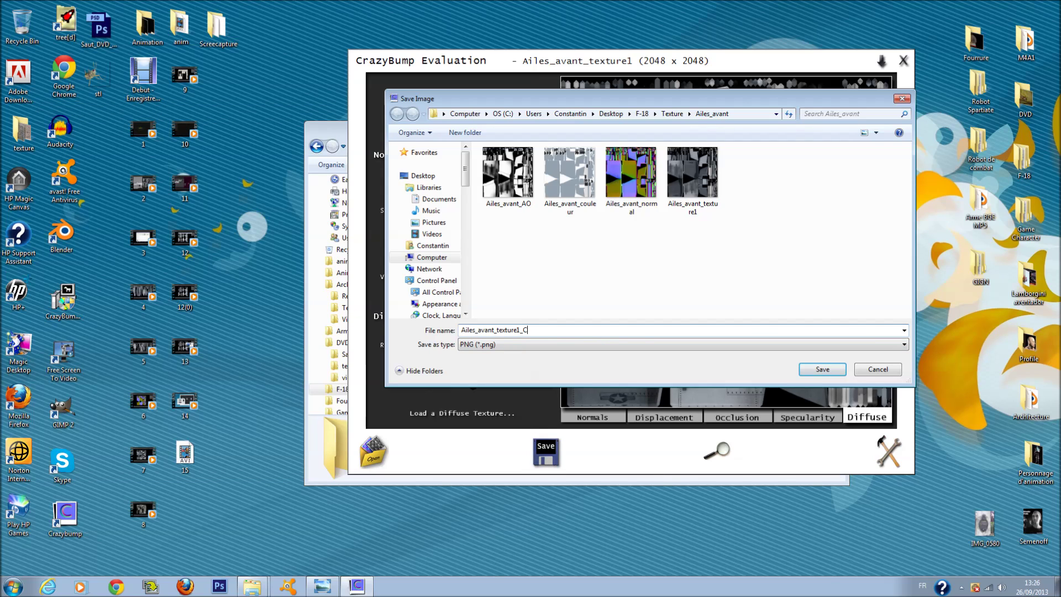
key(Return)
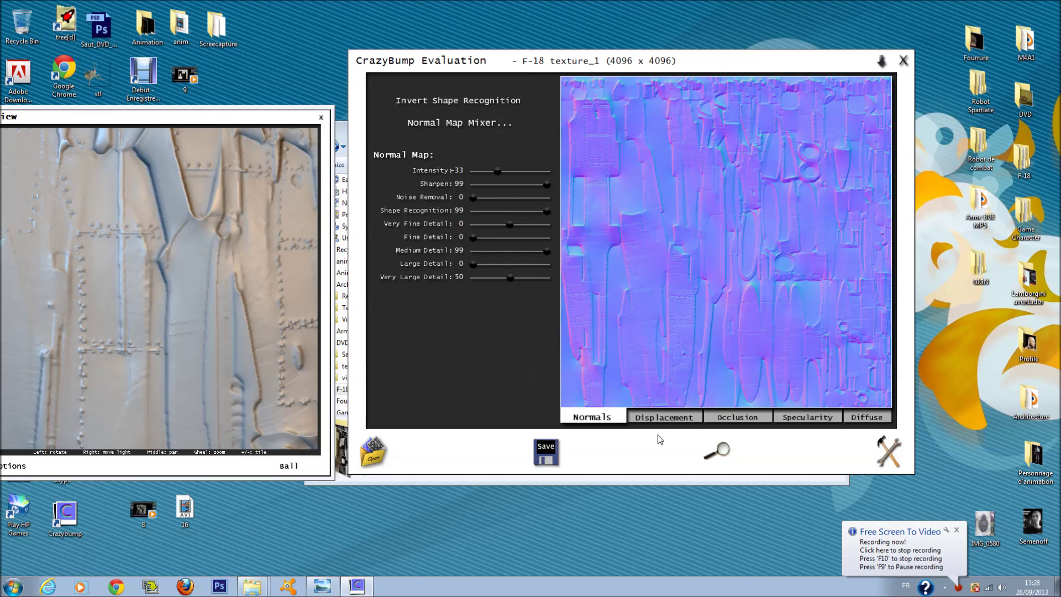
Set the F-18 body displacement map's detail to 99, and the occlusion map's power to 83 and detail to 99.
click(664, 419)
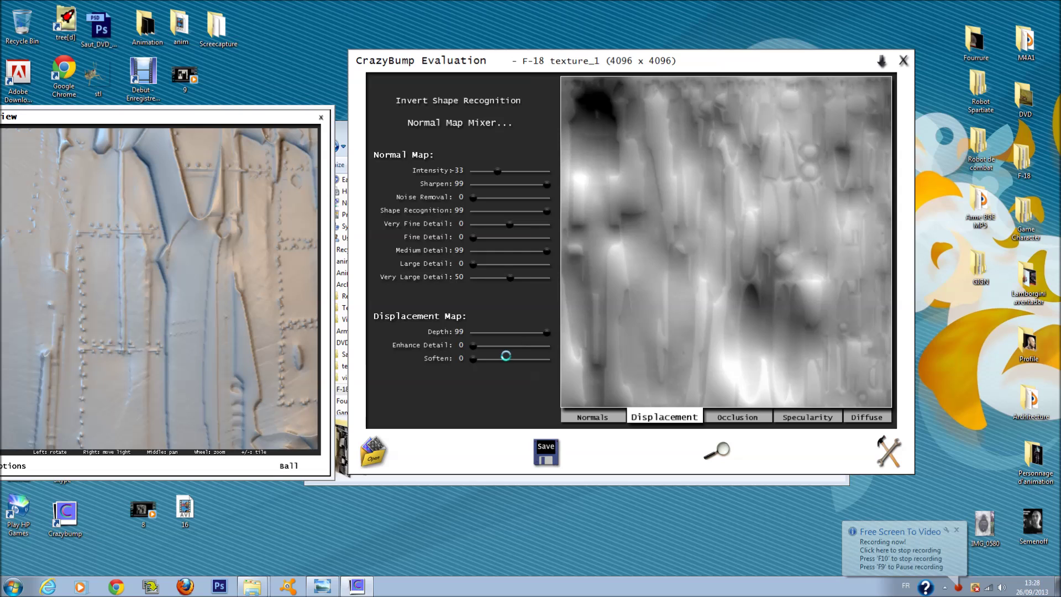
drag(484, 349, 588, 351)
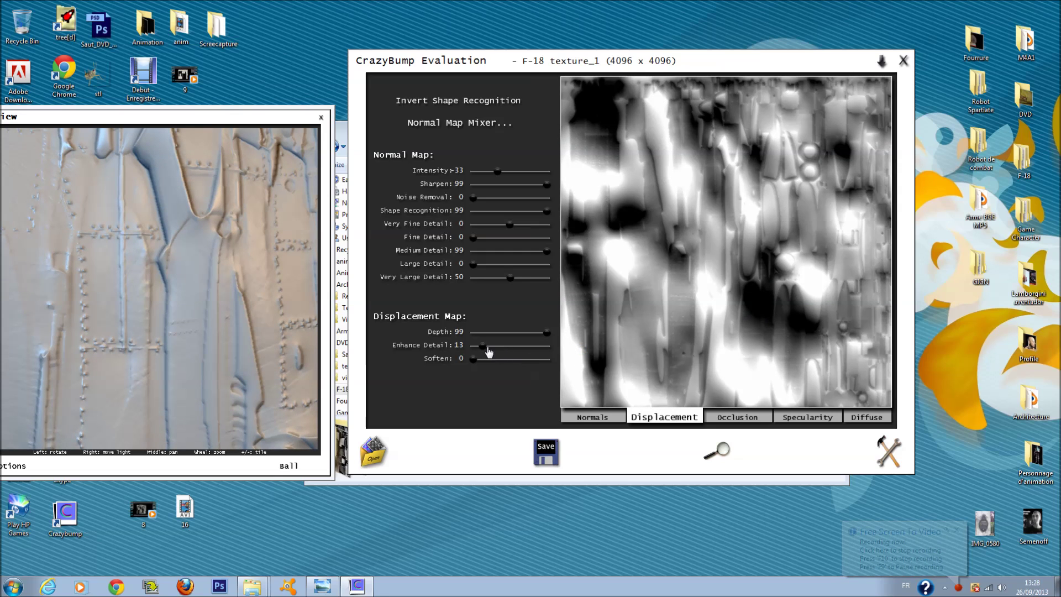
click(737, 417)
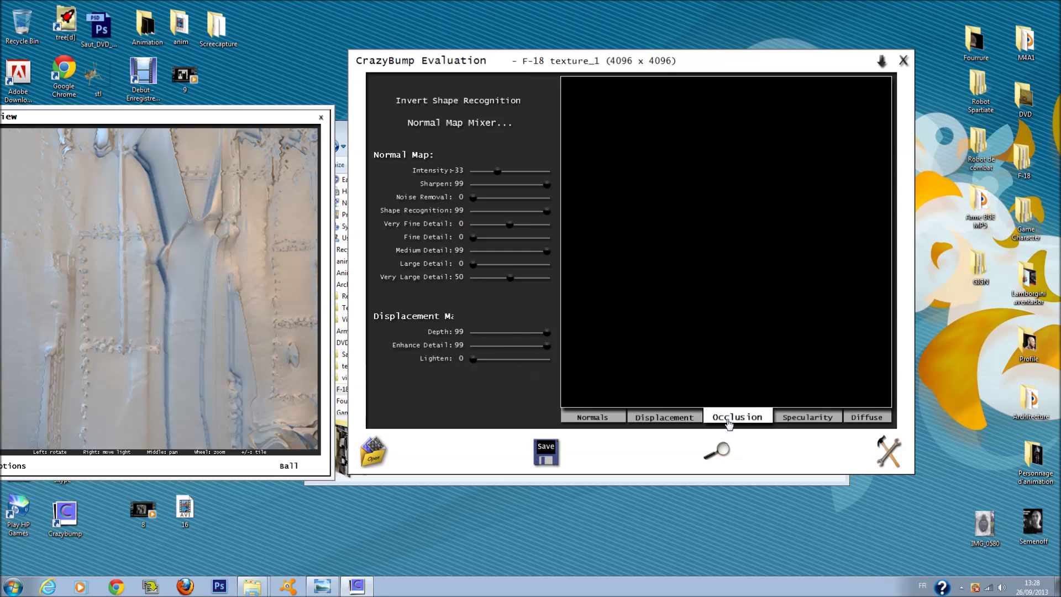
drag(525, 332, 534, 332)
drag(537, 346, 569, 352)
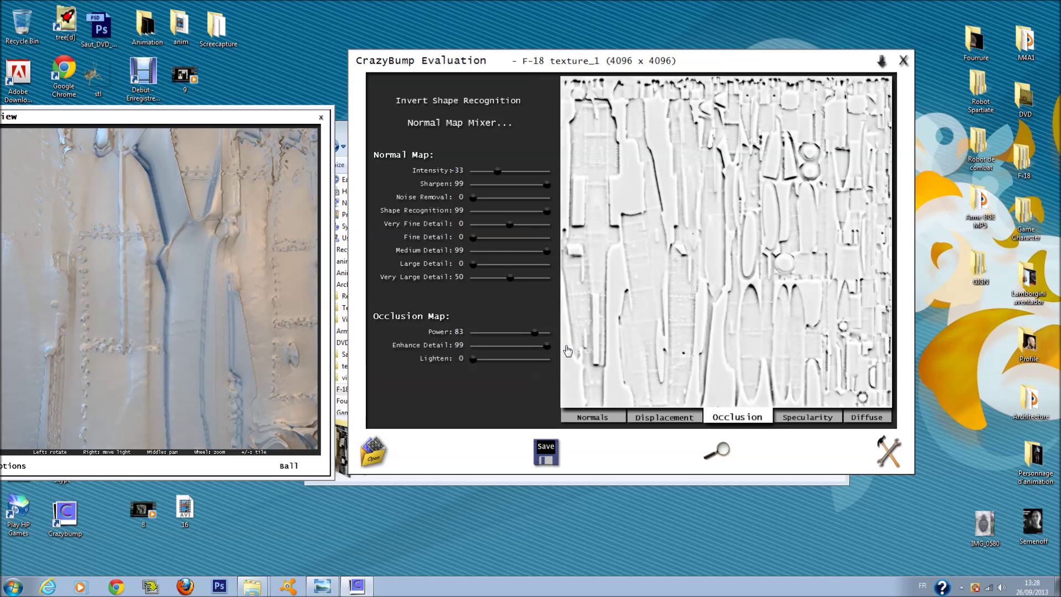
Set the specularity map's influences to 99, Enhance Detail to 16 and Contrast to 12, adjust its Metallic Color, and set diffuse 3D Crevices to 10.
click(807, 417)
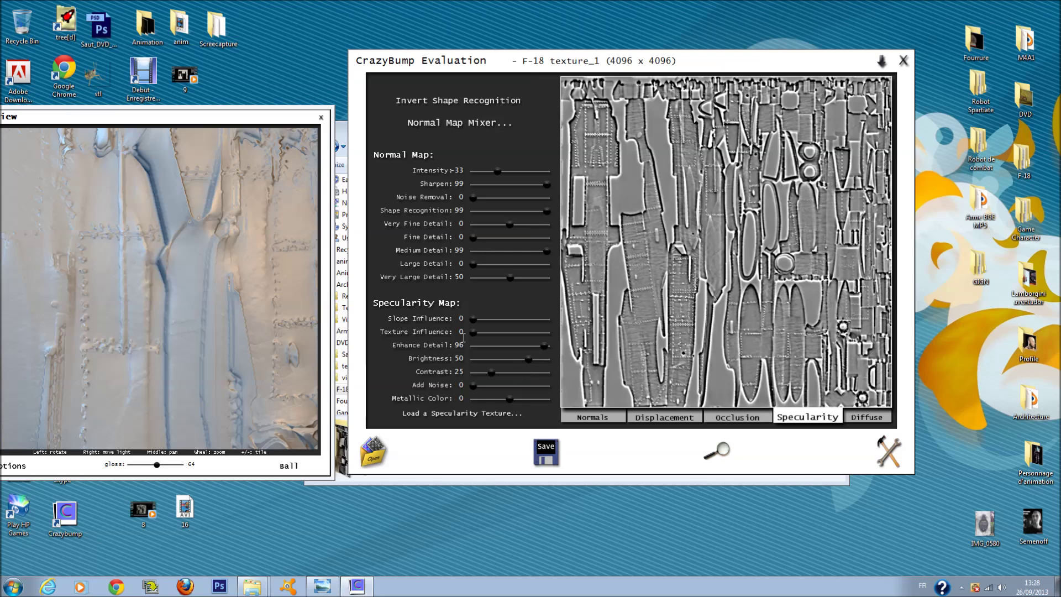
drag(473, 333, 580, 339)
drag(473, 320, 485, 349)
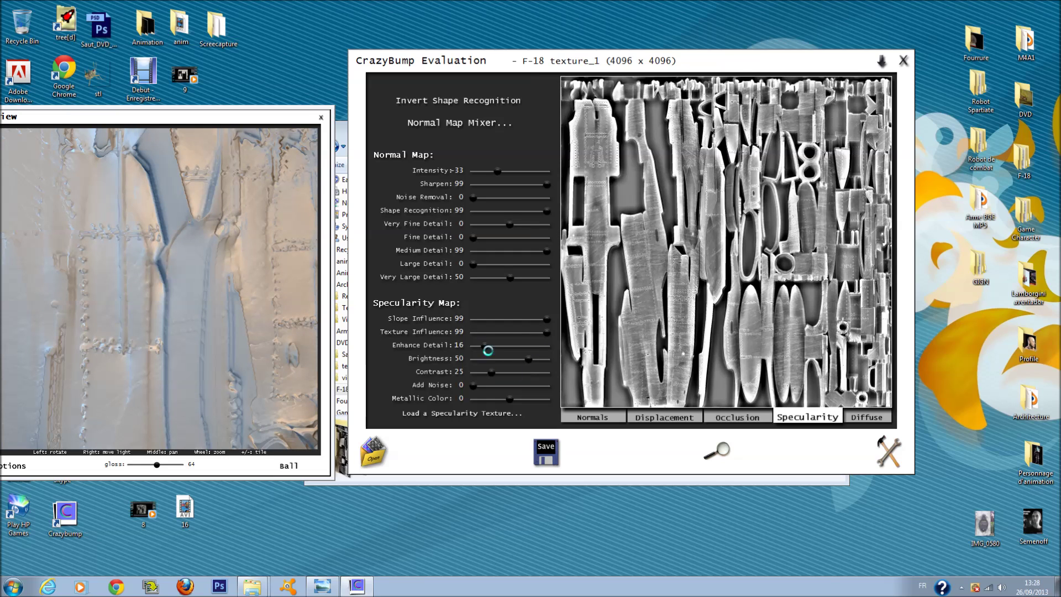
mouse_move(488, 372)
mouse_down()
mouse_move(467, 367)
mouse_move(503, 368)
mouse_up()
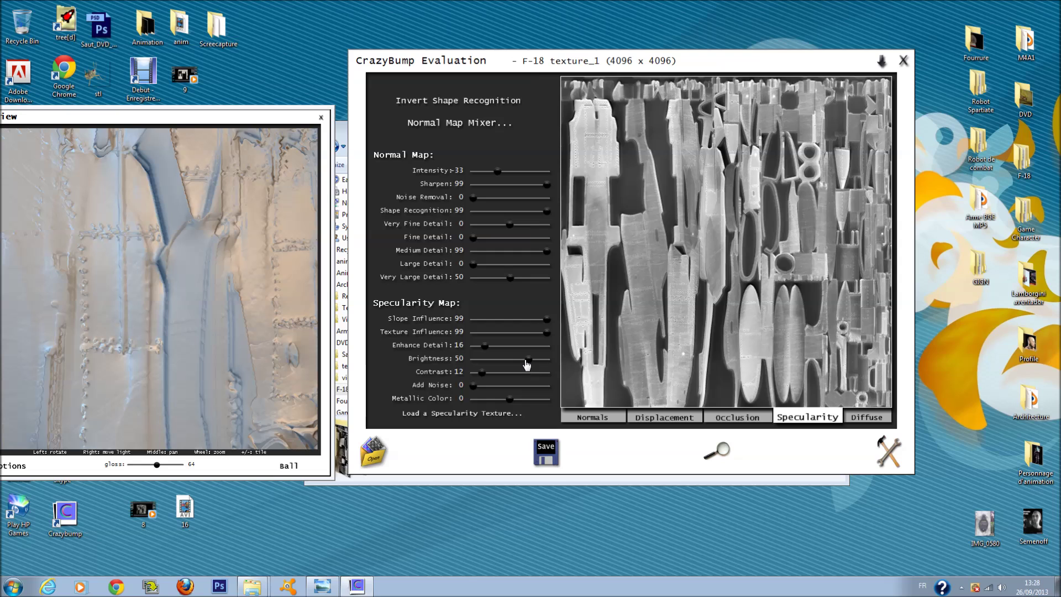
drag(528, 365, 527, 363)
scroll(260, 332, down, 3)
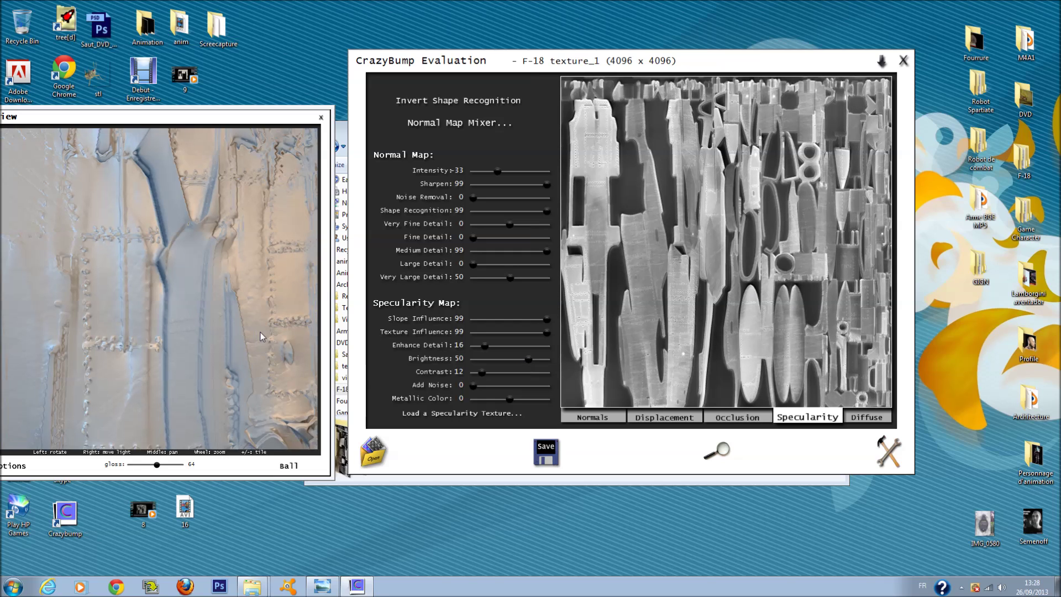
drag(509, 405, 525, 408)
click(856, 422)
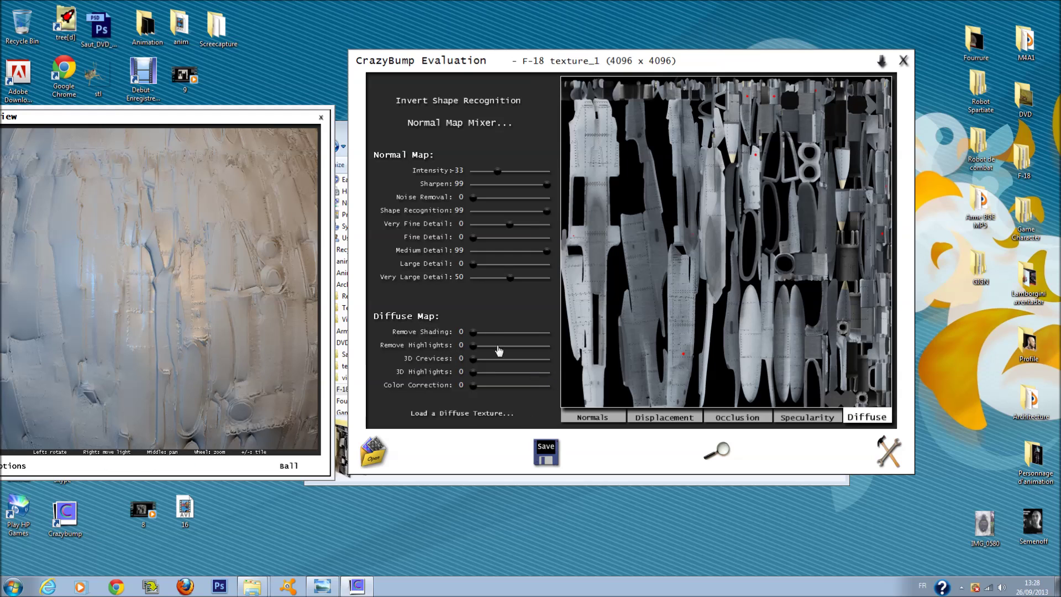
drag(476, 334, 484, 360)
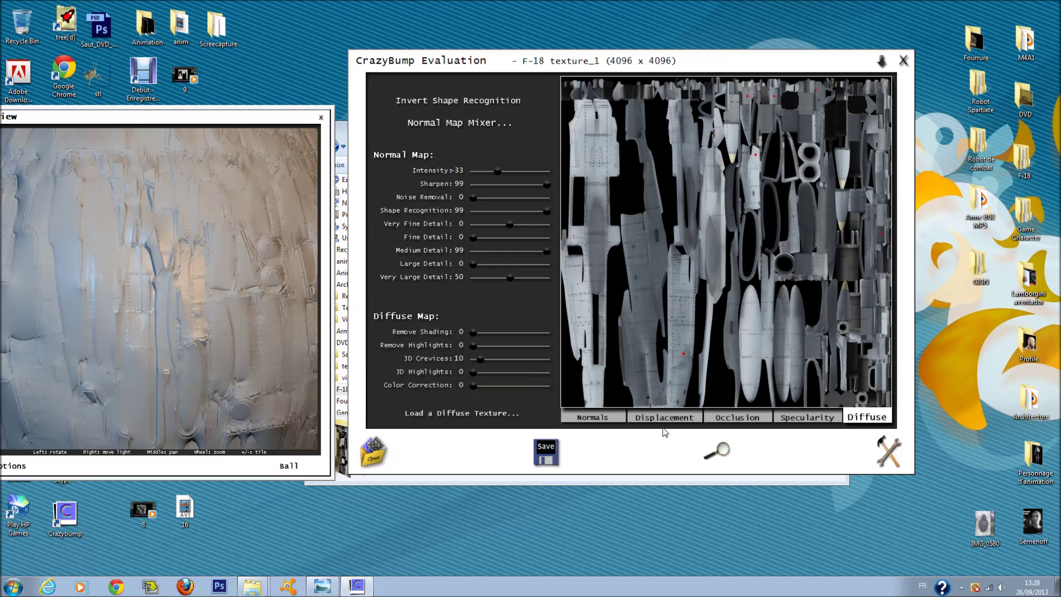
Reload the F-18 body texture from the BASE folder and choose the first of the two proposed shapes.
click(373, 452)
click(490, 221)
scroll(426, 358, down, 3)
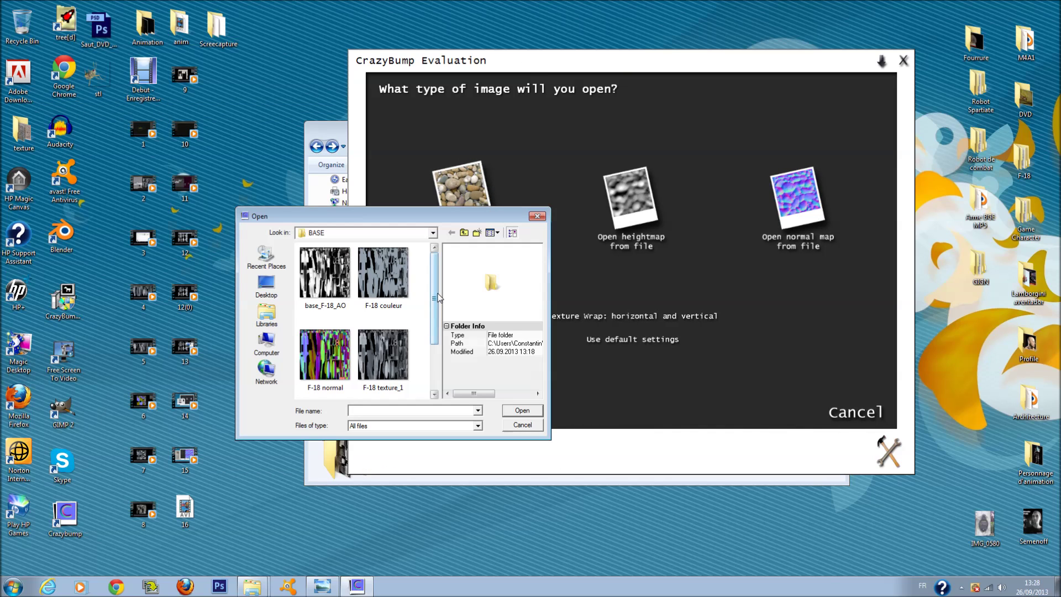
click(324, 361)
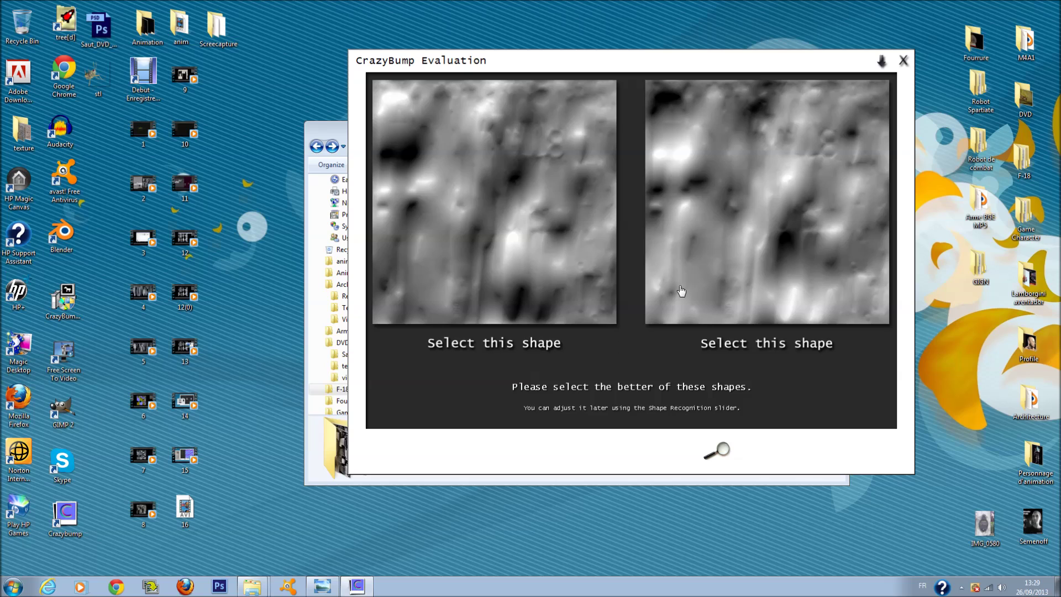
click(510, 253)
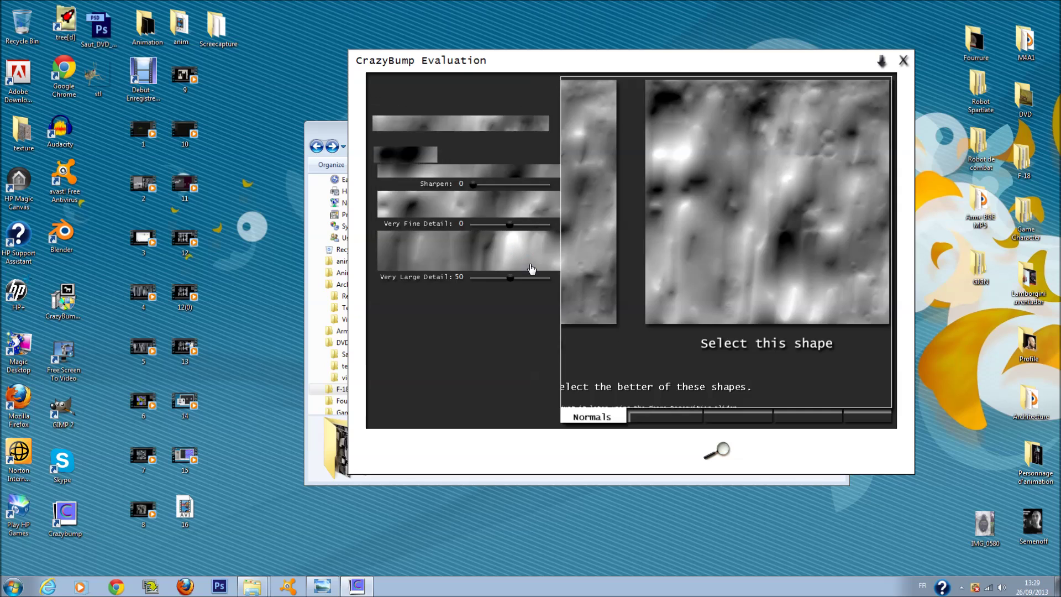
Set the F-18 body normal map's Intensity to -35 and Sharpen to 99.
scroll(195, 274, up, 10)
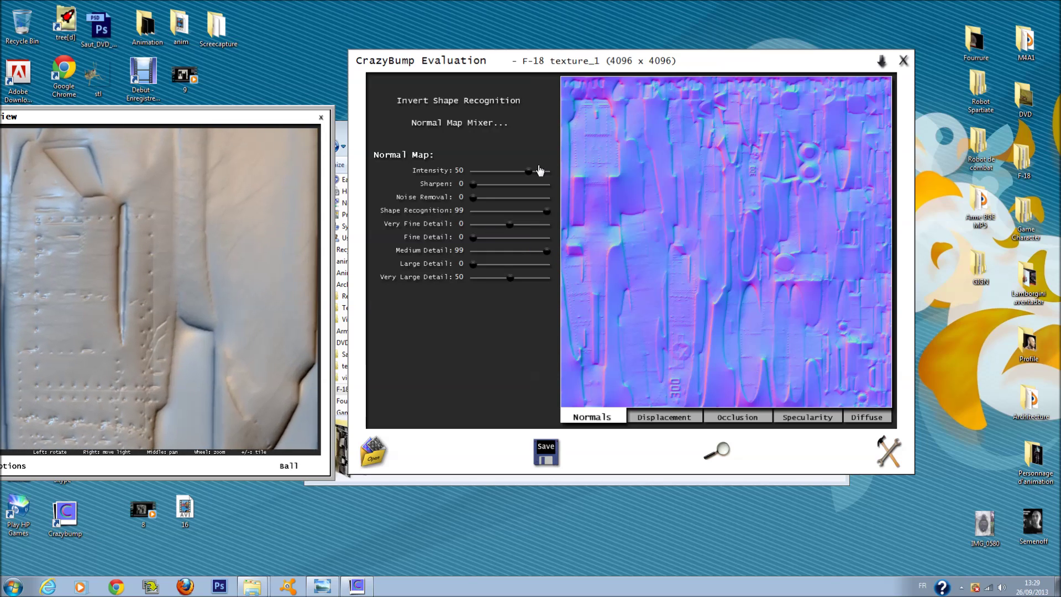
drag(529, 171, 592, 194)
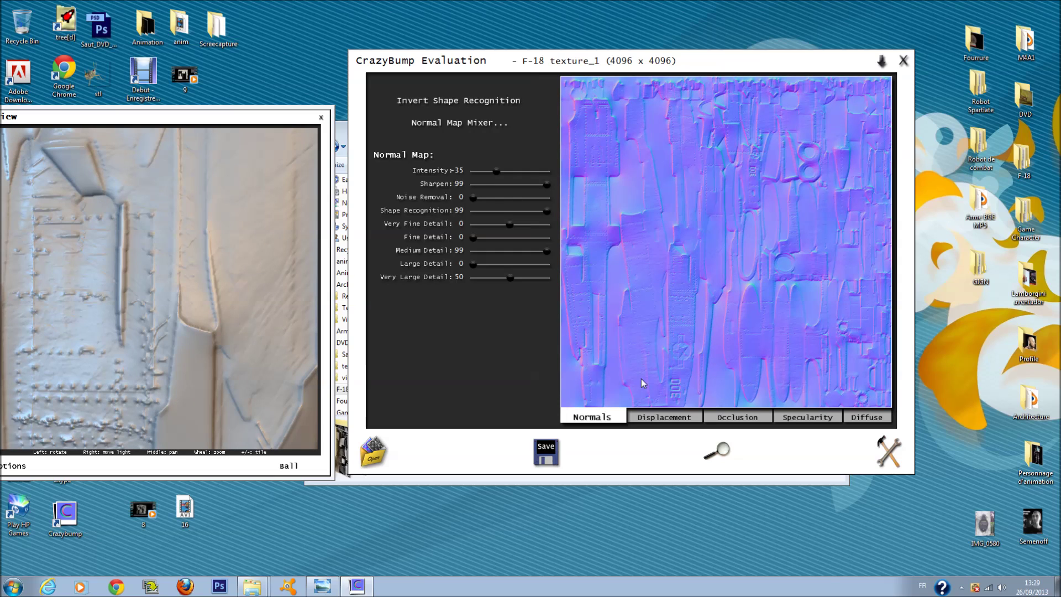
Set the body displacement map's Depth and Enhance Detail to their maximum, and the occlusion map's Power to 70.
click(656, 426)
drag(510, 332, 592, 338)
drag(474, 346, 608, 361)
click(730, 420)
mouse_move(530, 338)
mouse_down()
mouse_move(580, 356)
mouse_move(533, 340)
mouse_up()
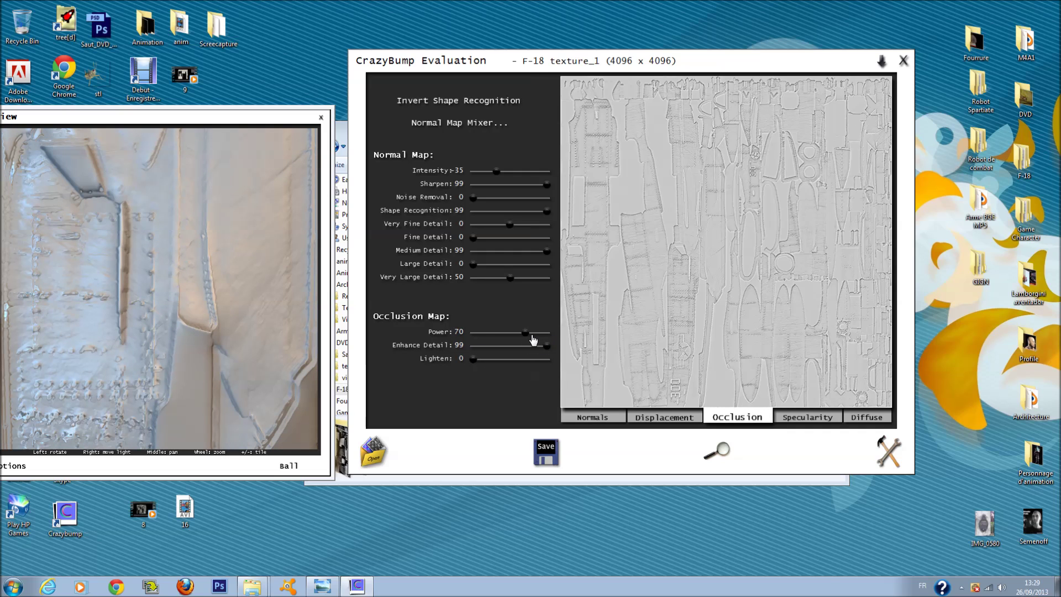
Set the body specularity map's Slope and Texture Influence to 99, Enhance Detail to 5 and Metallic Color to 12.
click(807, 418)
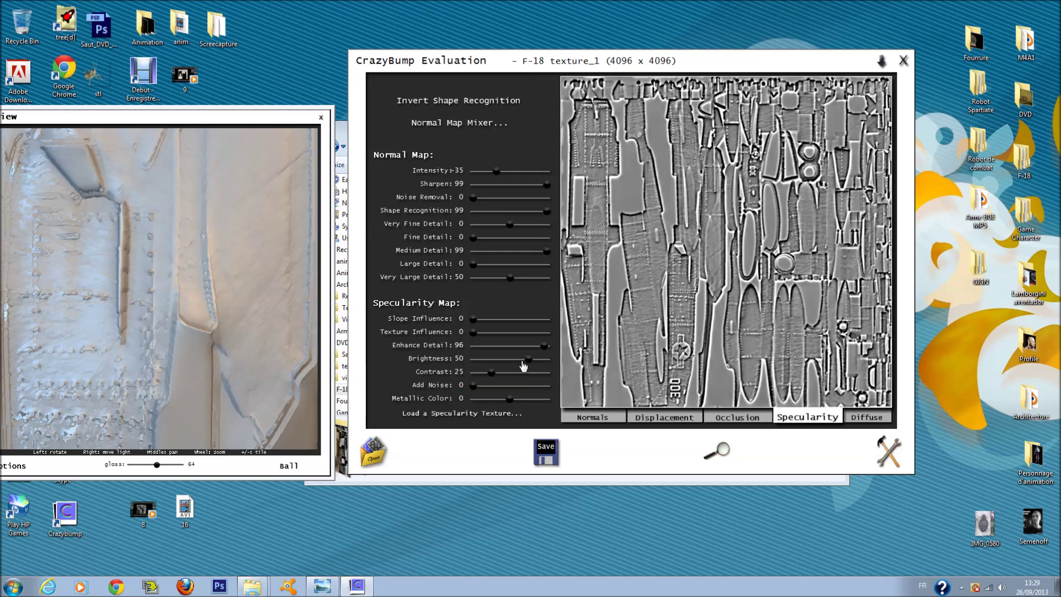
drag(479, 320, 563, 320)
drag(480, 333, 661, 339)
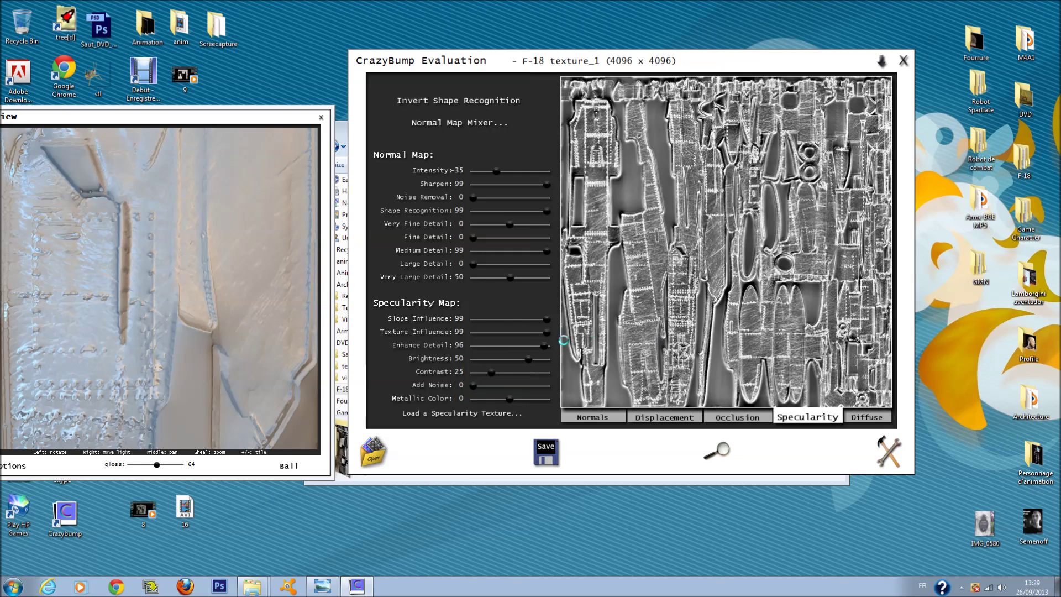
drag(544, 346, 479, 346)
drag(509, 400, 520, 400)
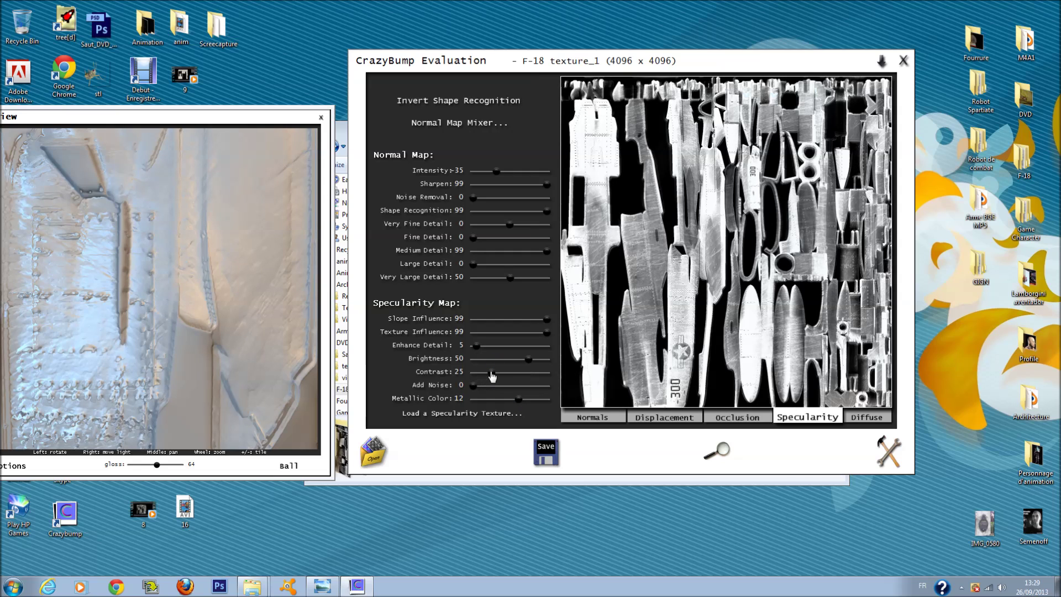
Set the specularity map's Contrast to 13 and Brightness to 47, and the diffuse map's Remove Highlights to 14 and 3D Crevices to 15.
drag(486, 374, 483, 374)
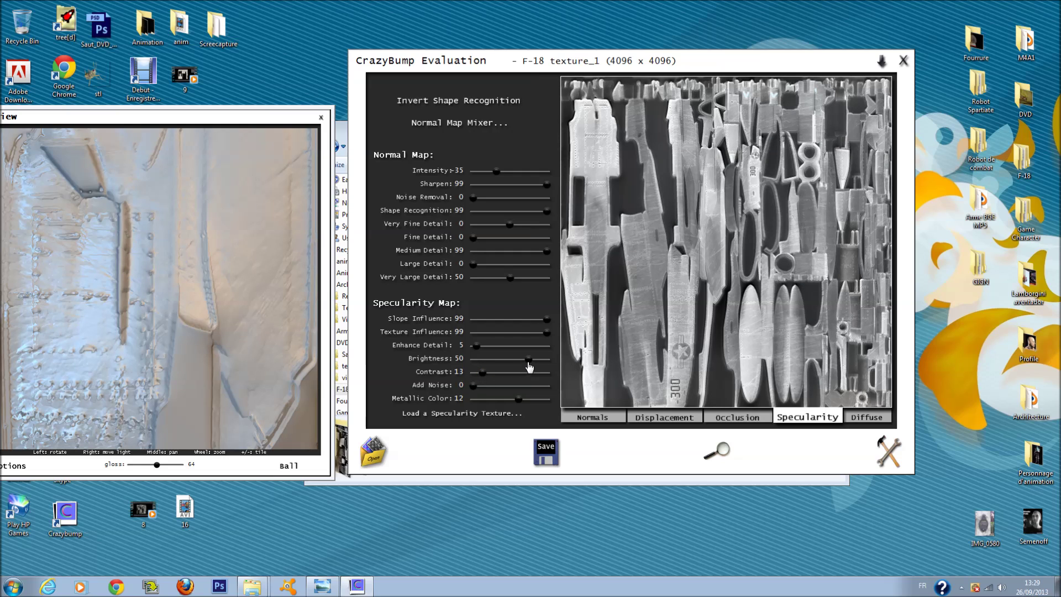
mouse_move(529, 358)
mouse_down()
mouse_move(518, 369)
mouse_move(528, 365)
mouse_up()
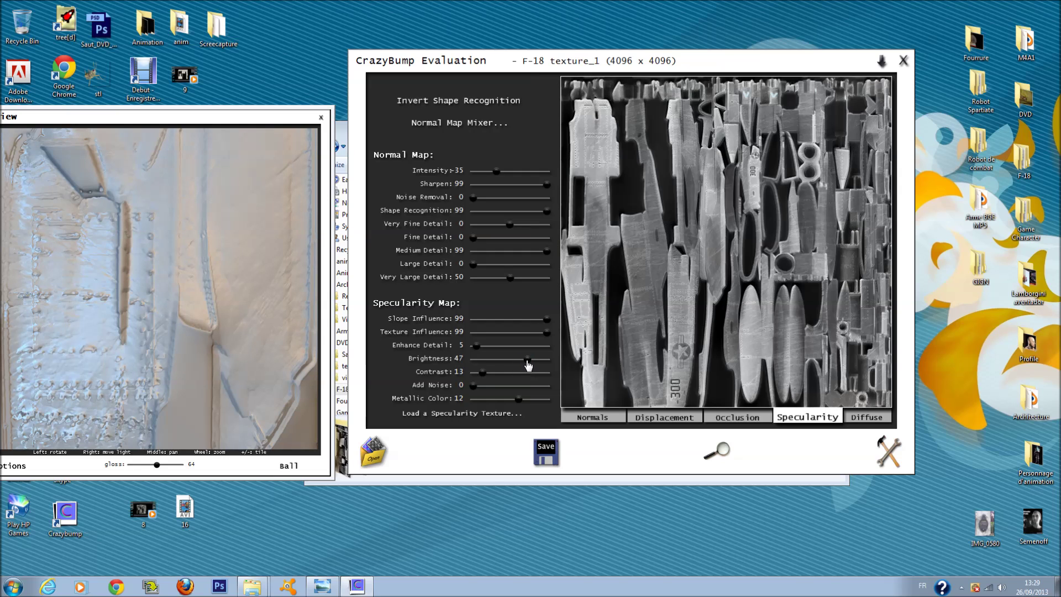
click(865, 419)
mouse_move(474, 348)
mouse_down()
mouse_move(483, 354)
mouse_move(476, 367)
mouse_move(486, 349)
mouse_move(482, 362)
mouse_up()
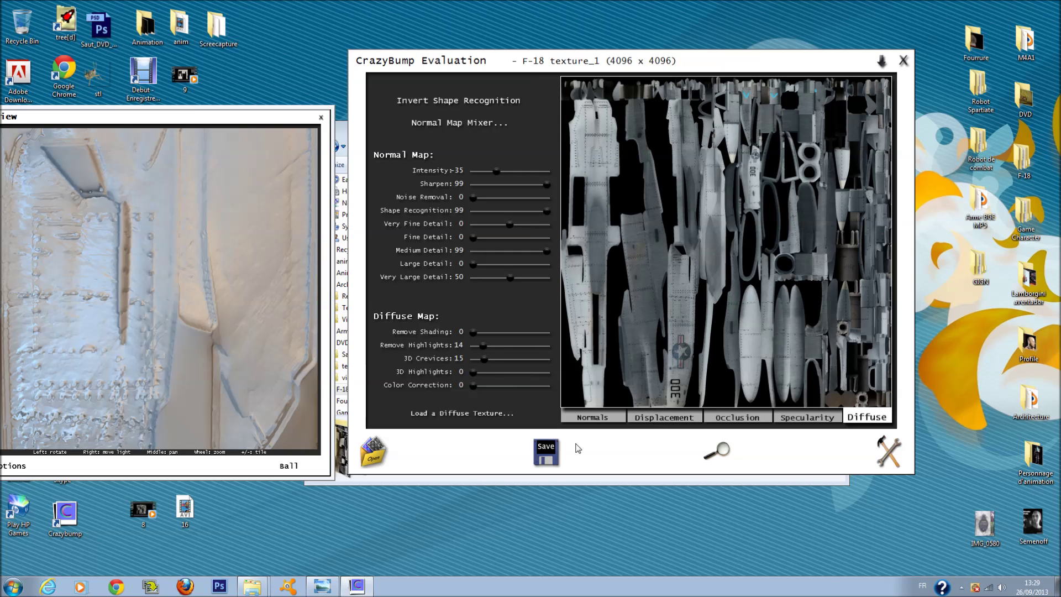
Save all the body textures as PNG in the BASE folder, extending the name F-18 texture_1 with the suffix used for the wings.
click(546, 451)
click(553, 465)
click(588, 330)
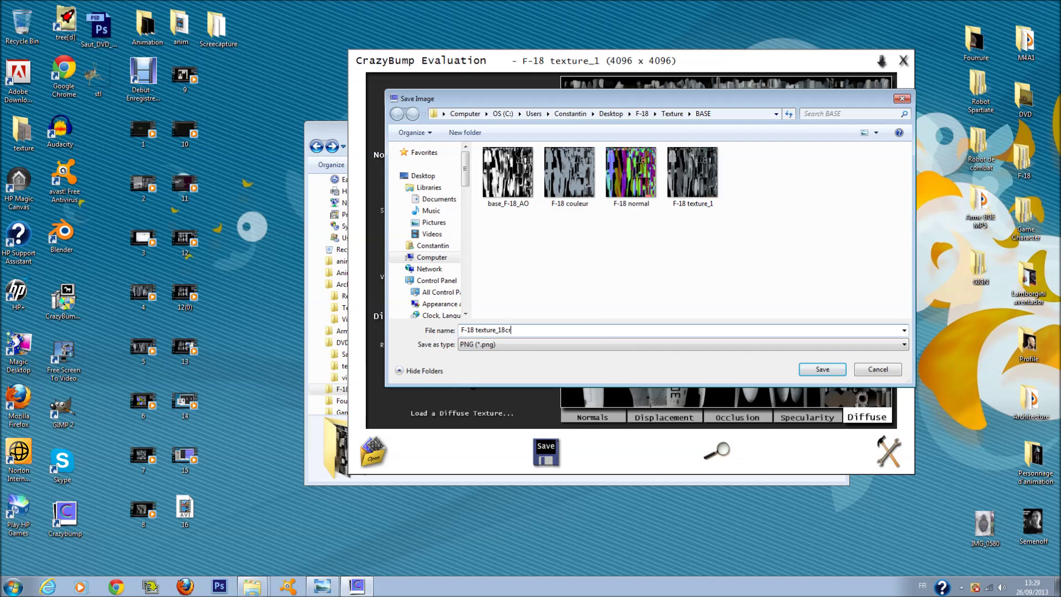
key(BackSpace)
key(BackSpace)
key(BackSpace)
key(BackSpace)
text(_VR)
key(Return)
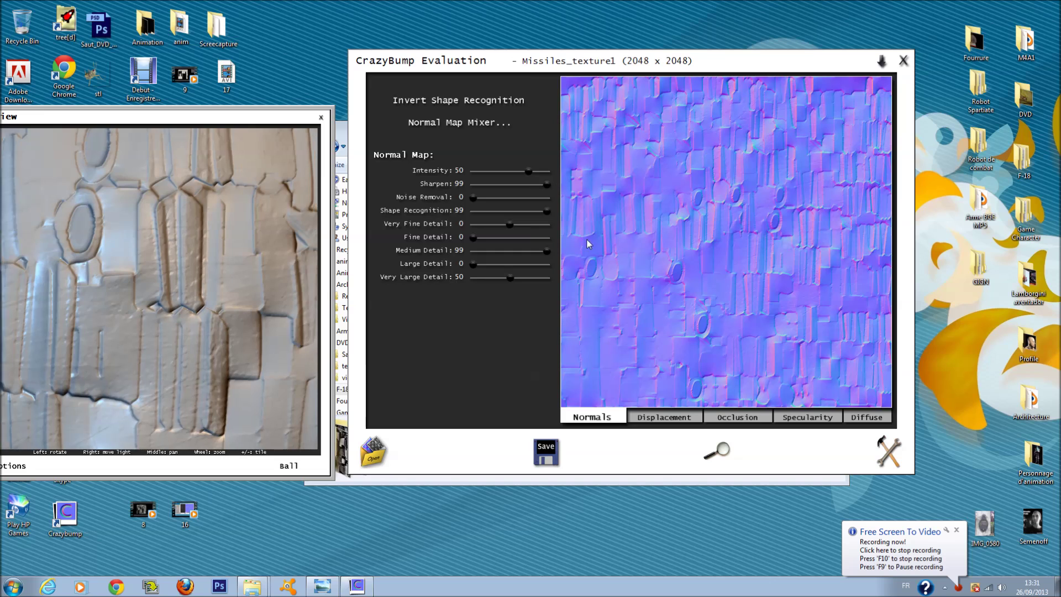
Set the Missiles_texture1 displacement map's Depth and Enhance Detail to 99, and adjust the occlusion map's Enhance Detail.
click(677, 419)
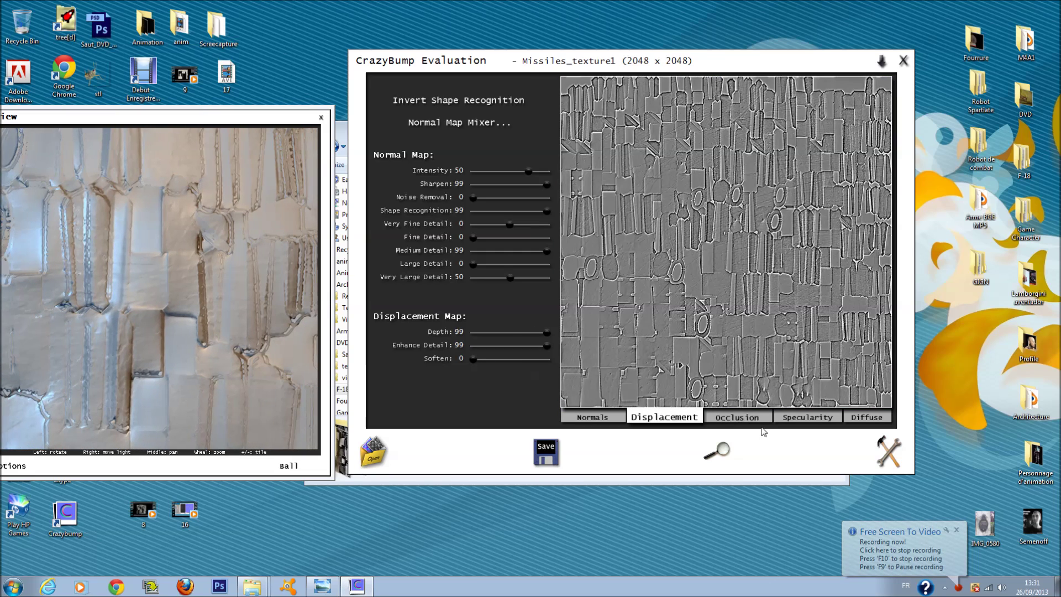
click(738, 417)
mouse_move(546, 346)
mouse_down()
mouse_move(529, 344)
mouse_move(544, 353)
mouse_up()
Set the missiles' specularity map to Slope Influence 95, Texture Influence 99, Contrast 16 and Enhance Detail 10.
click(807, 417)
drag(481, 324, 551, 327)
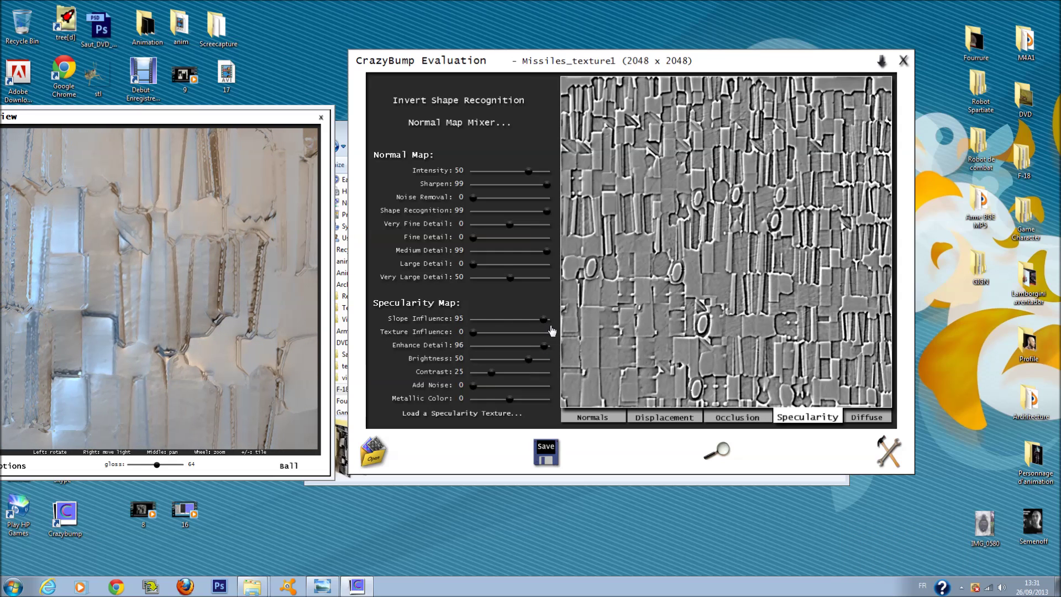
drag(478, 337, 594, 343)
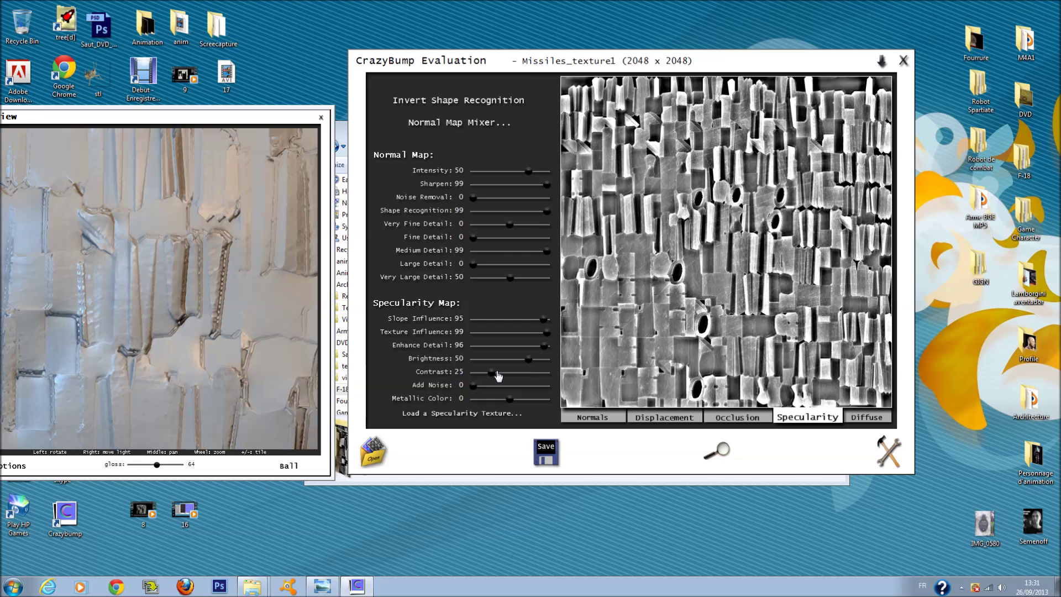
drag(493, 373, 485, 373)
drag(545, 346, 479, 357)
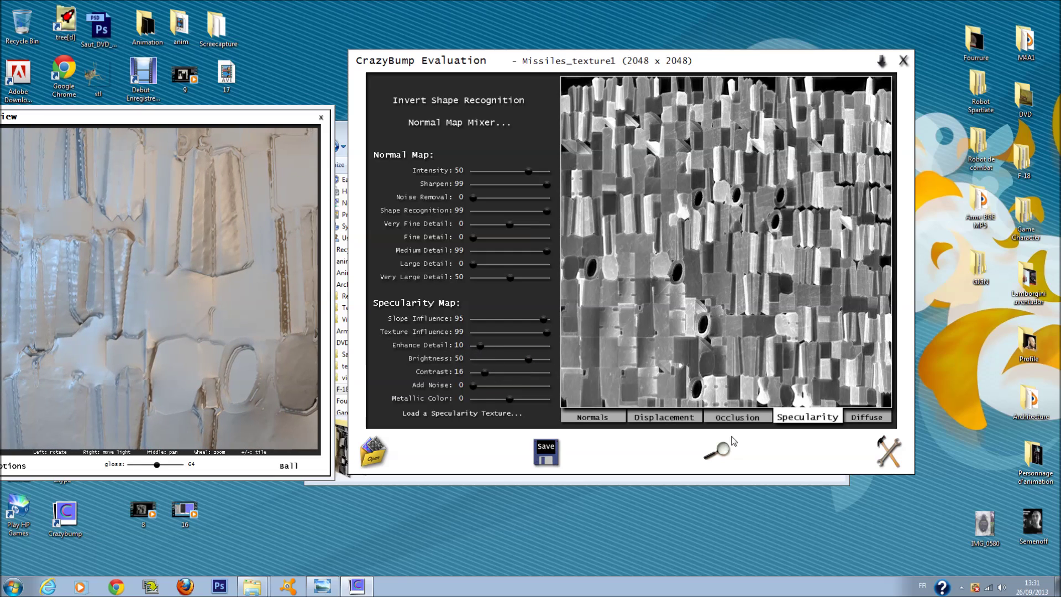
Set the missiles' diffuse Remove Highlights to 11, 3D Crevices to 10 and 3D Highlights to 2, and the specularity Metallic Color to 12.
click(867, 417)
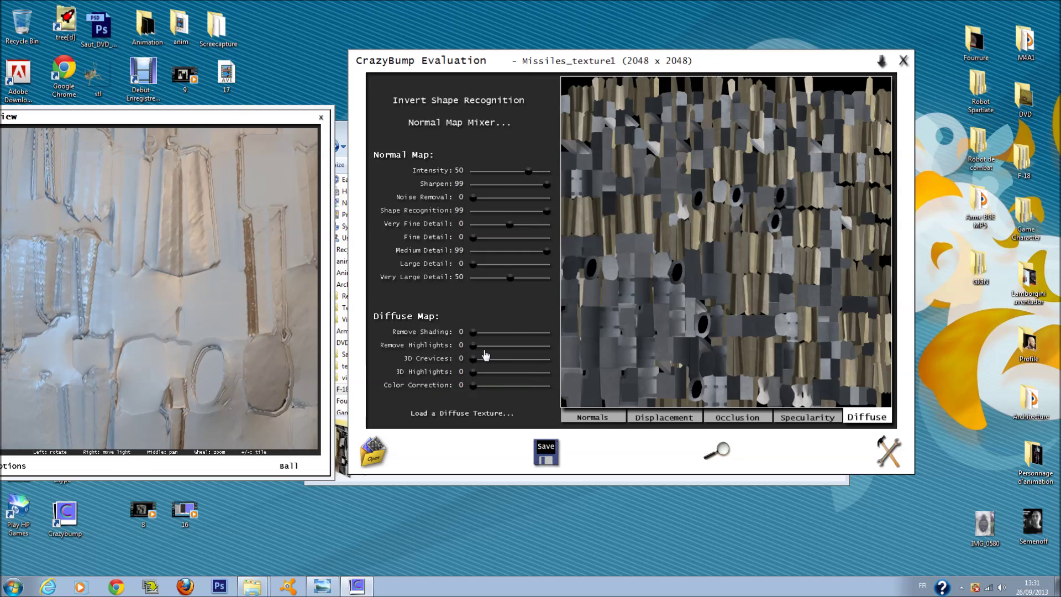
click(474, 332)
drag(473, 348, 483, 366)
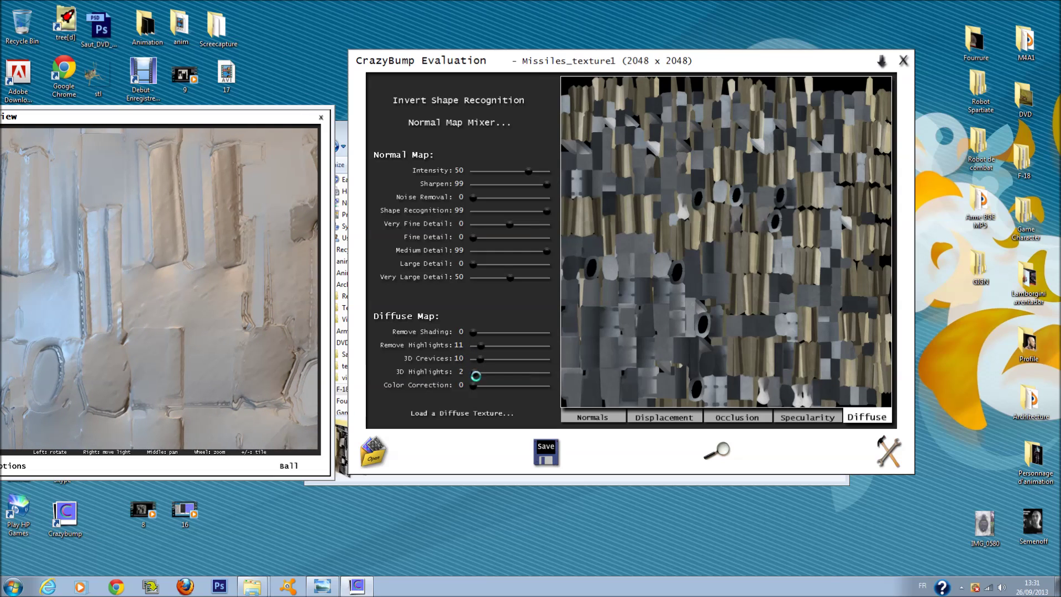
click(802, 418)
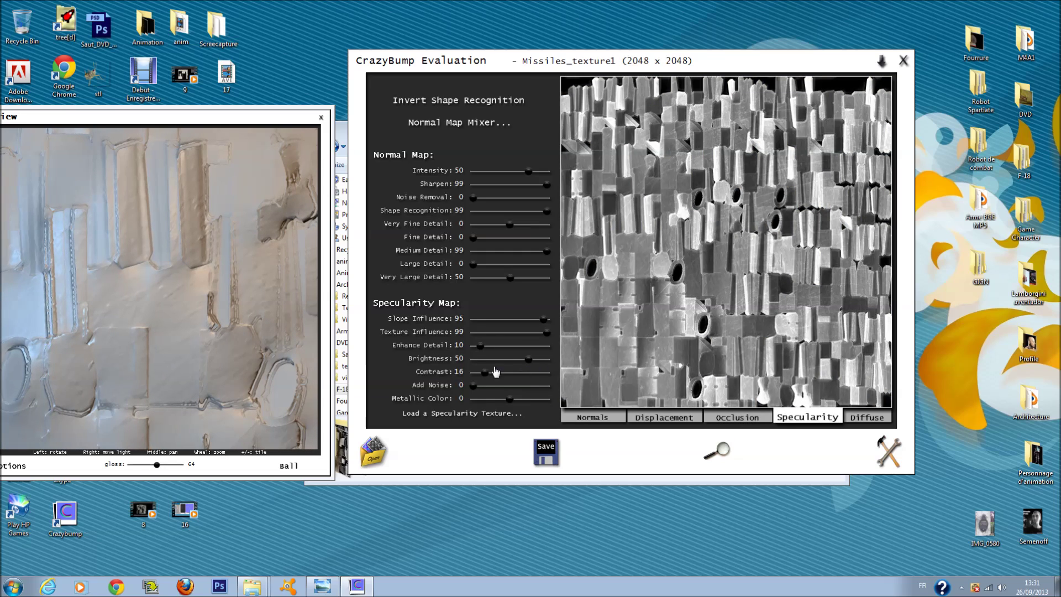
drag(510, 399, 518, 402)
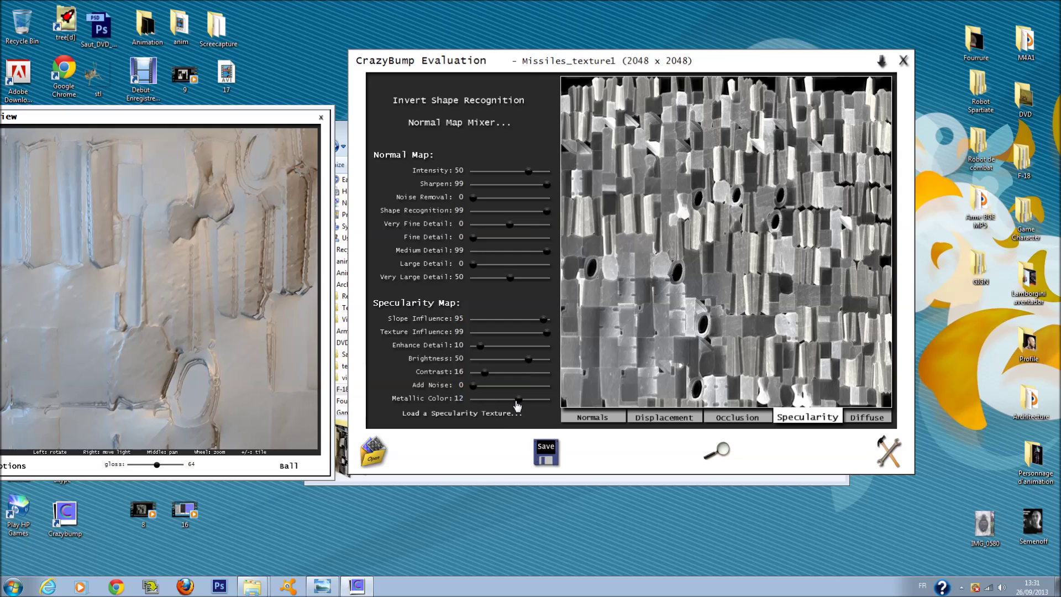
Save all the missile textures as PNG in the Missiles folder under the name Missiles_texture1_CRB.
click(546, 452)
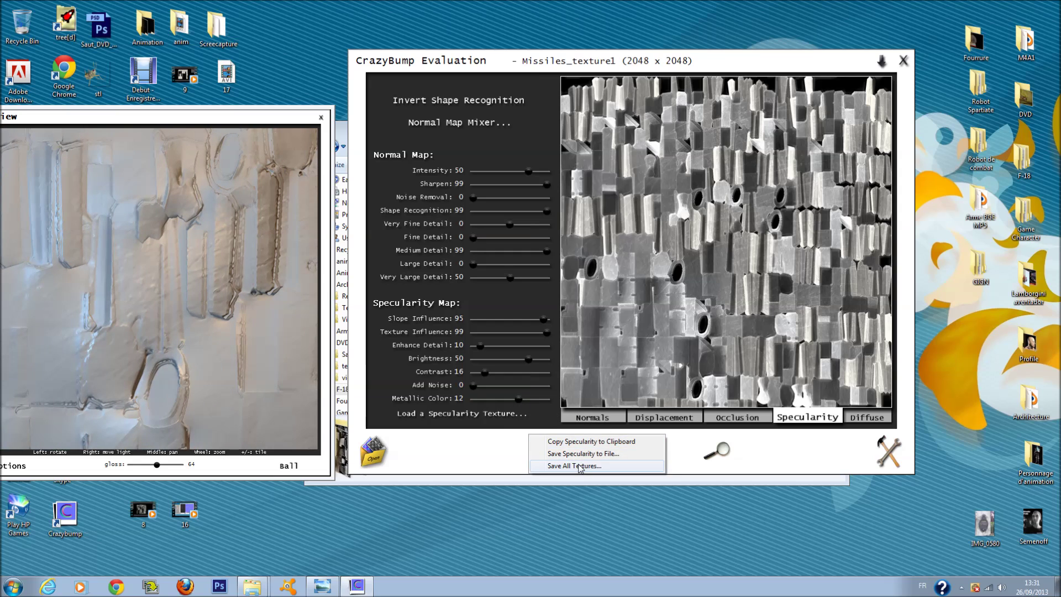
click(579, 466)
click(592, 330)
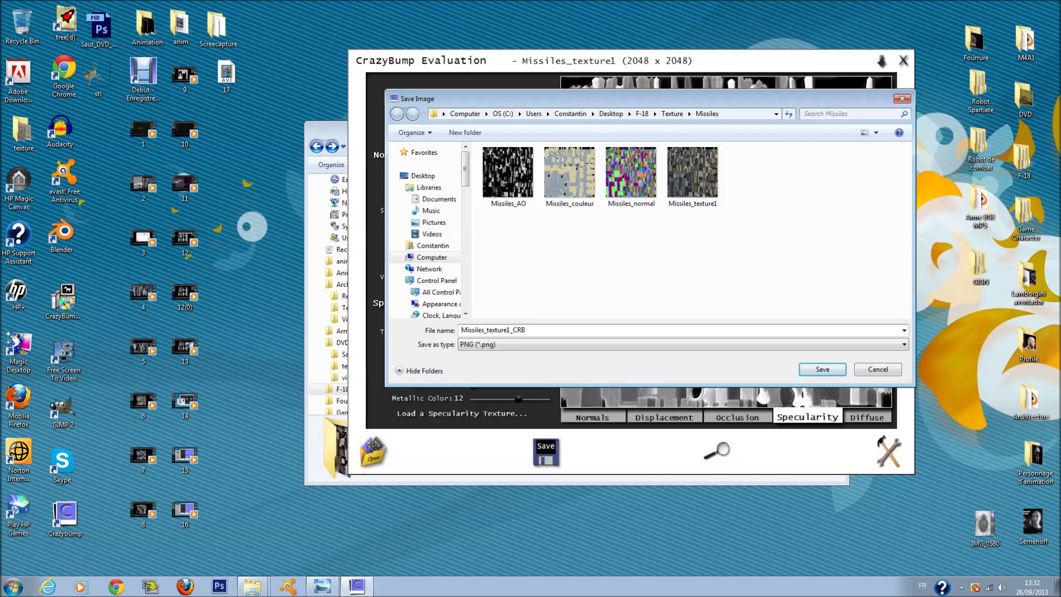
key(Return)
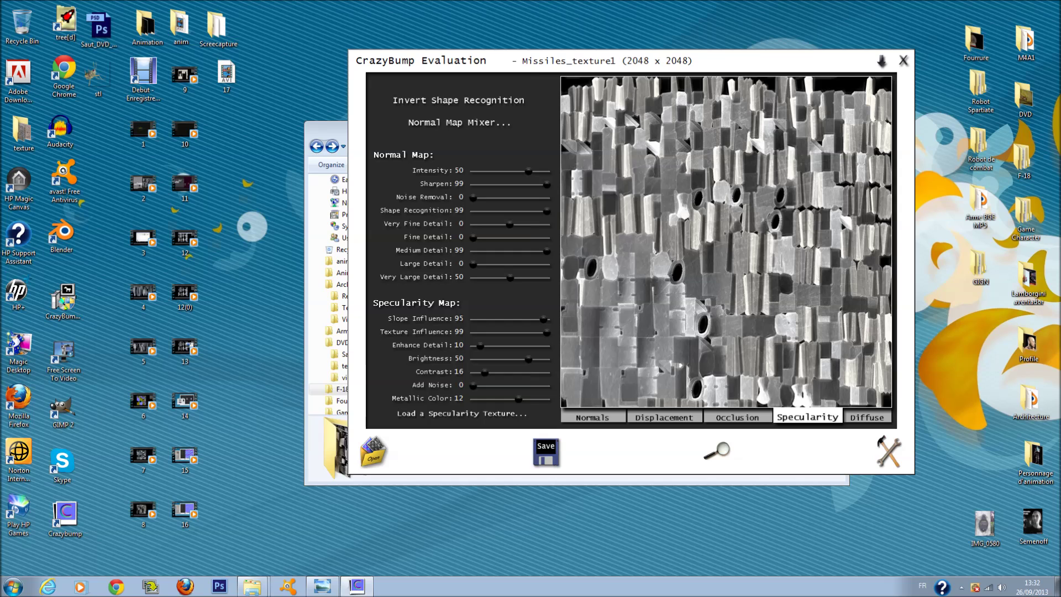
Open the photograph Roue_arrière_texture1 from the Roux_arrière folder and choose the first of the two proposed shapes.
click(373, 452)
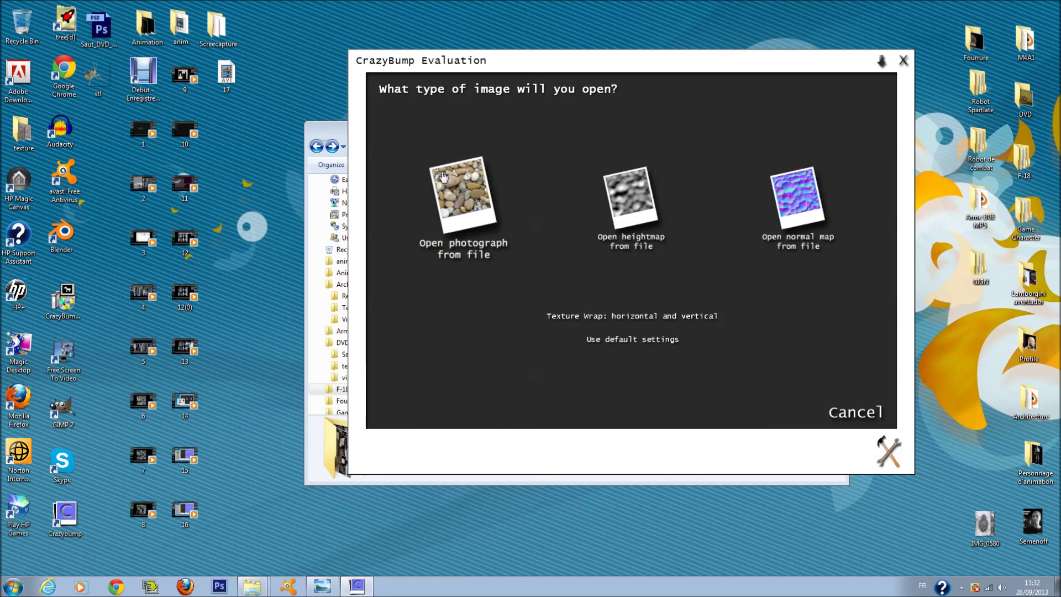
click(458, 235)
click(464, 233)
scroll(438, 318, down, 2)
drag(437, 317, 434, 342)
double_click(342, 362)
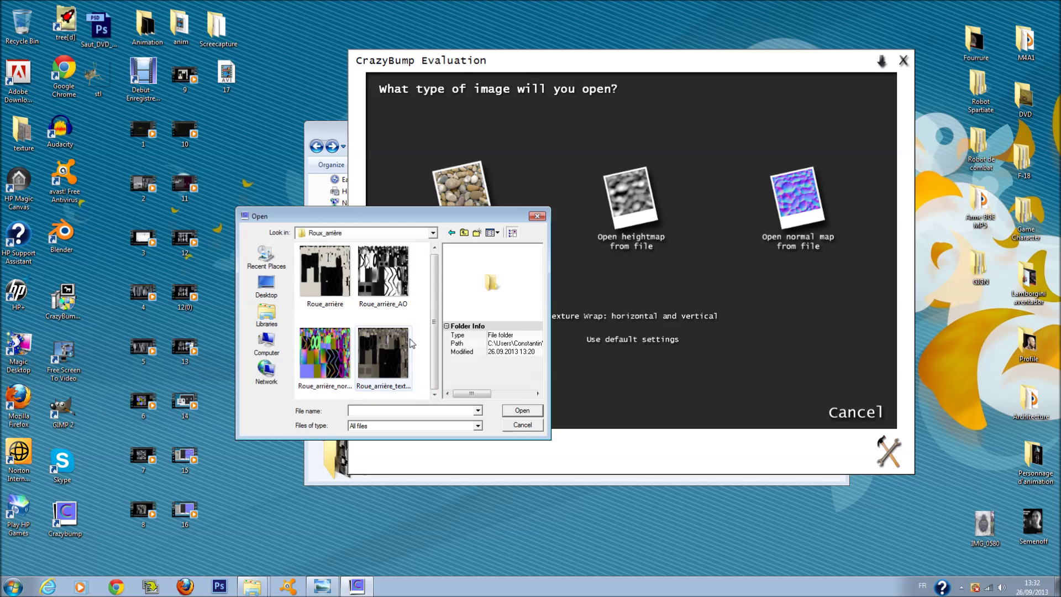
click(383, 354)
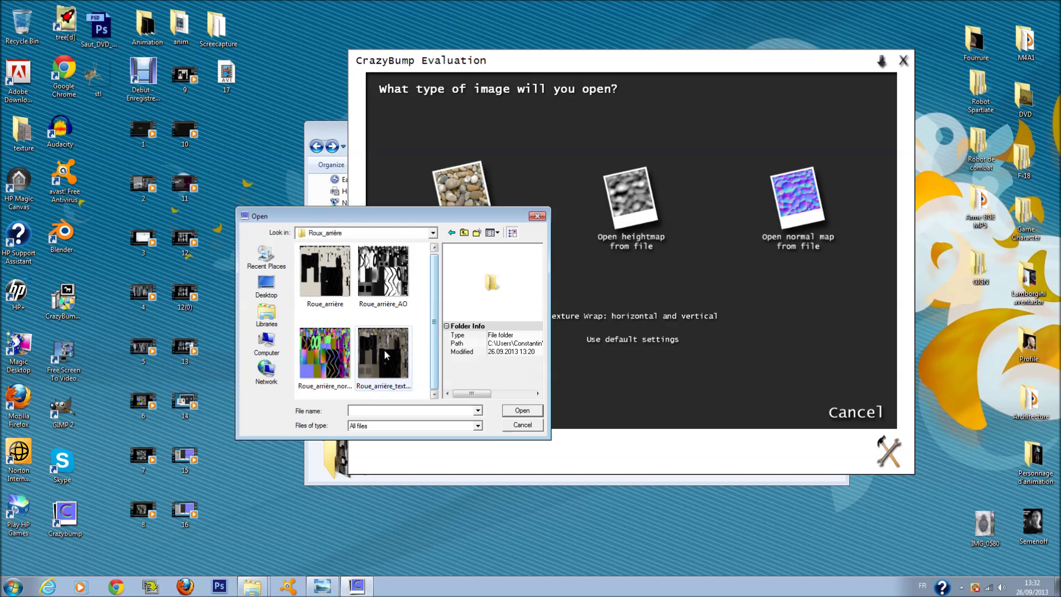
click(524, 413)
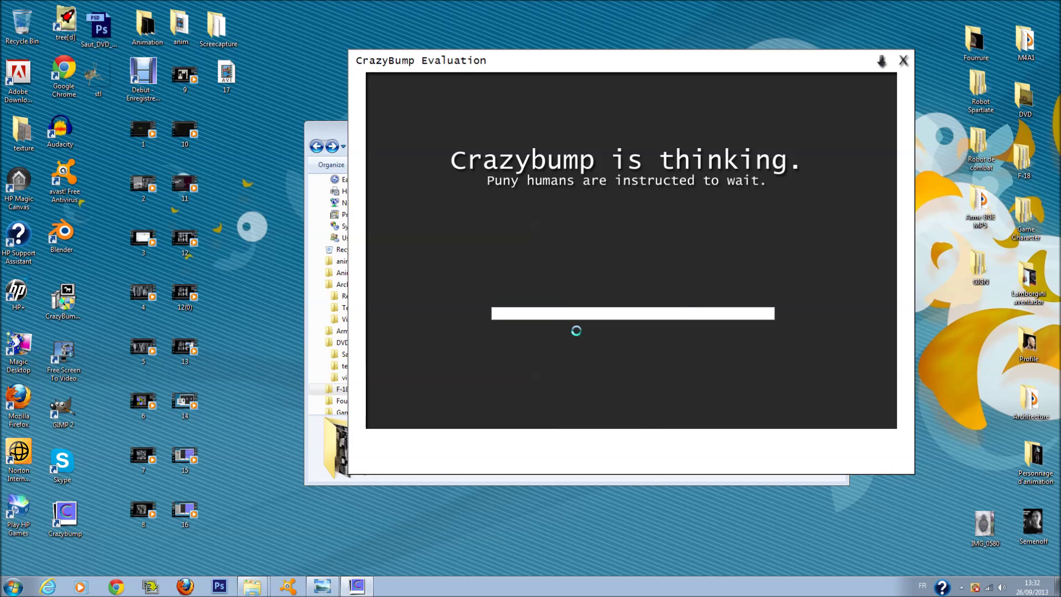
click(559, 248)
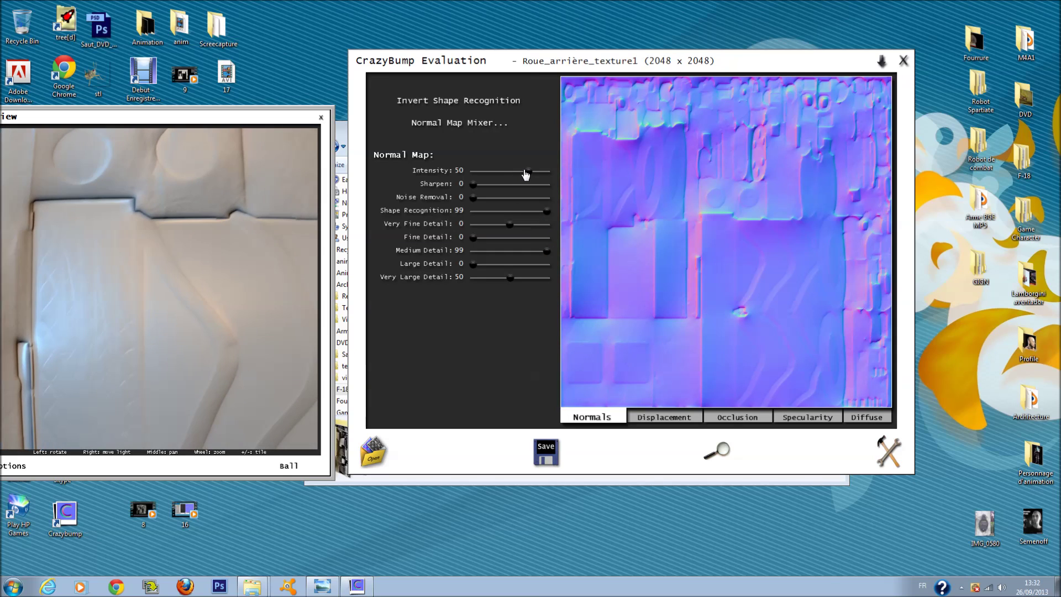
Set the rear wheel normal map's Intensity and Sharpen to 99.
drag(529, 170, 553, 173)
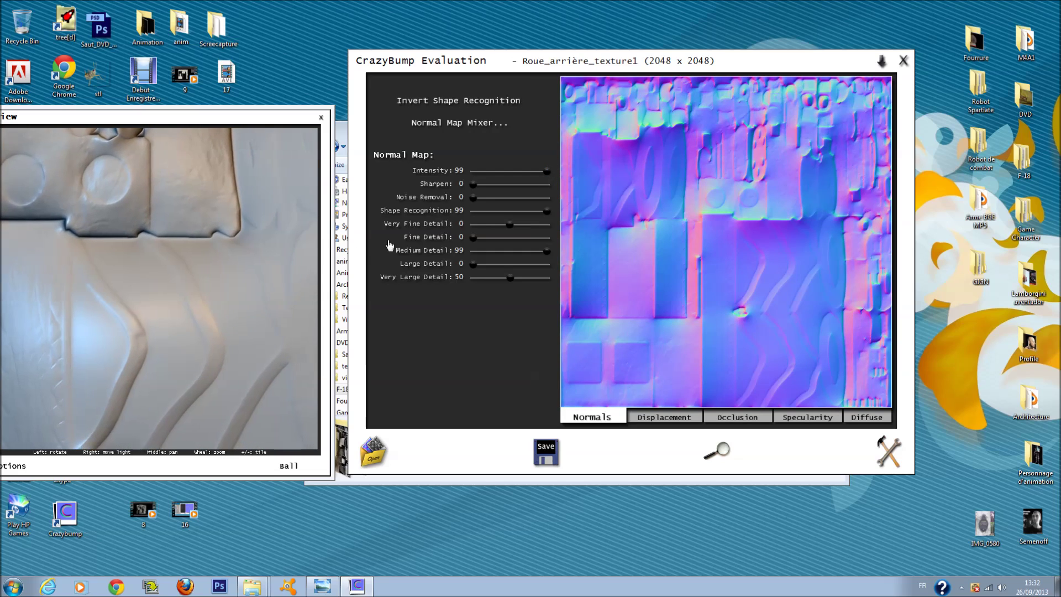
drag(474, 184, 526, 184)
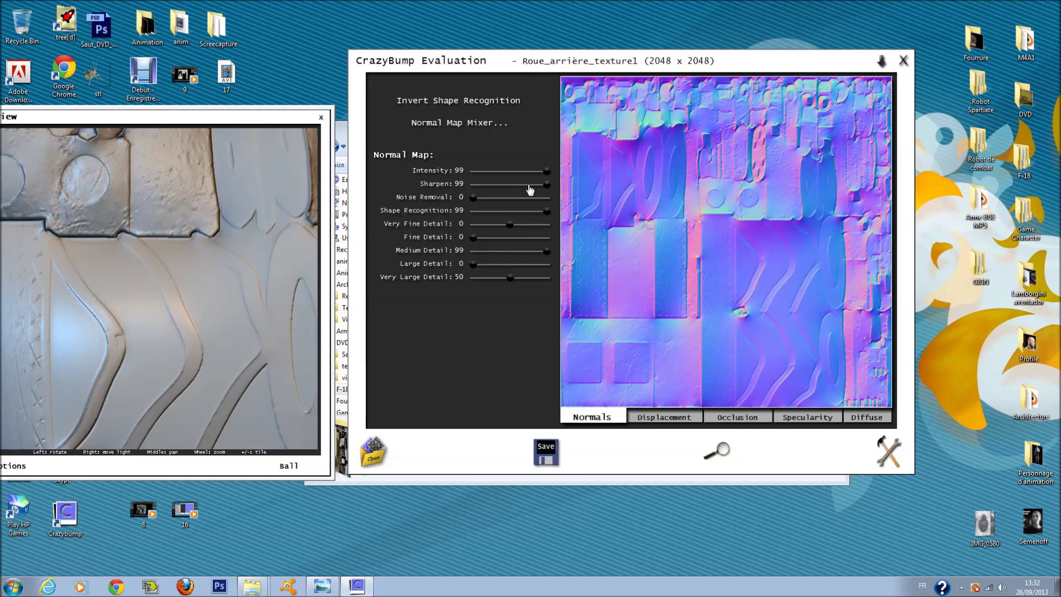
Set the rear wheel displacement map's Depth and Enhance Detail to 99, and the occlusion map's Power and Enhance Detail to 99.
click(656, 420)
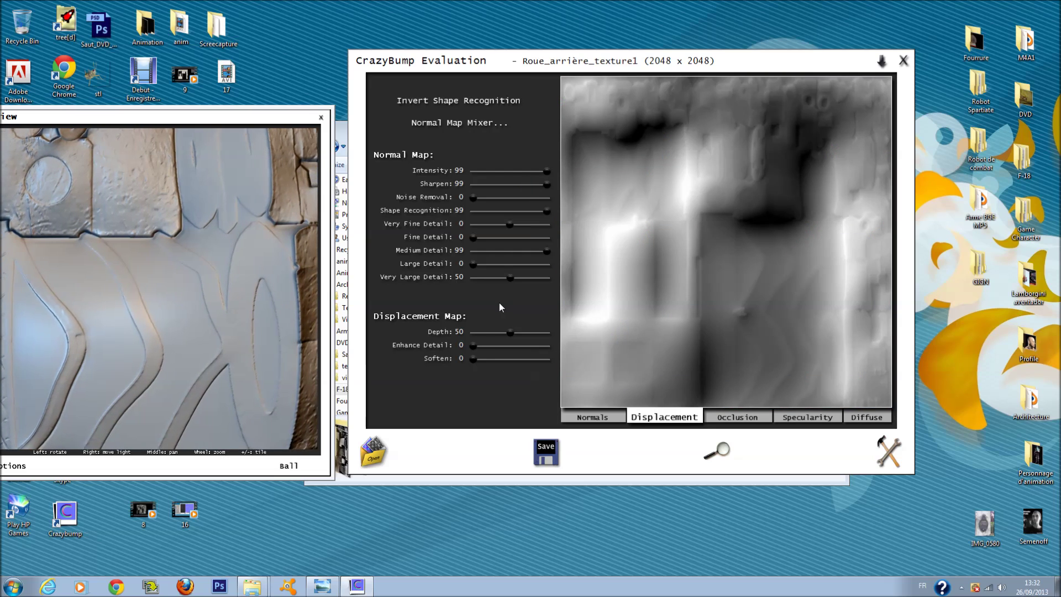
drag(510, 333, 589, 343)
drag(476, 347, 553, 346)
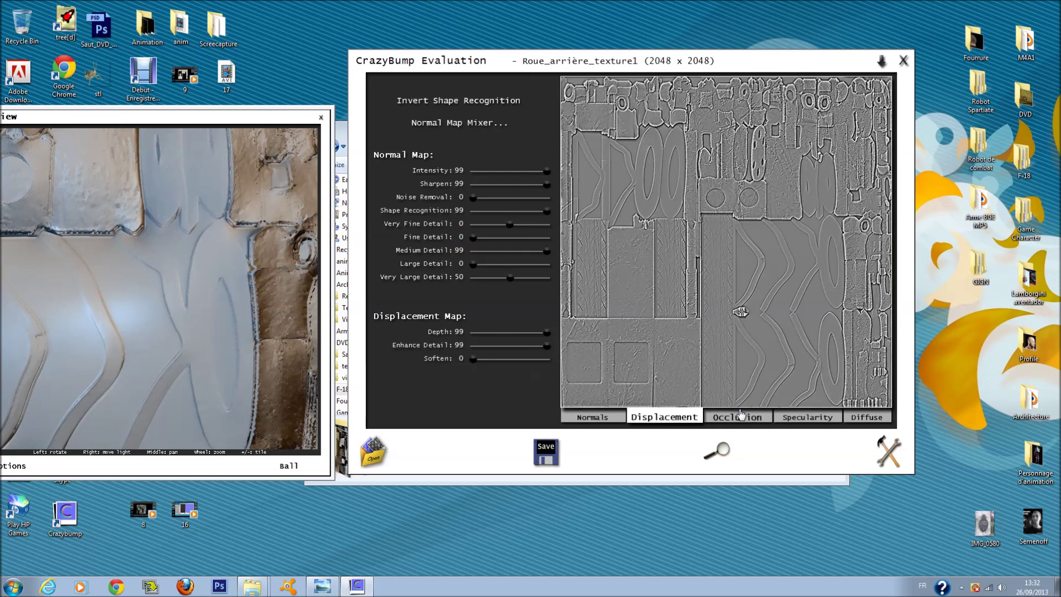
click(738, 417)
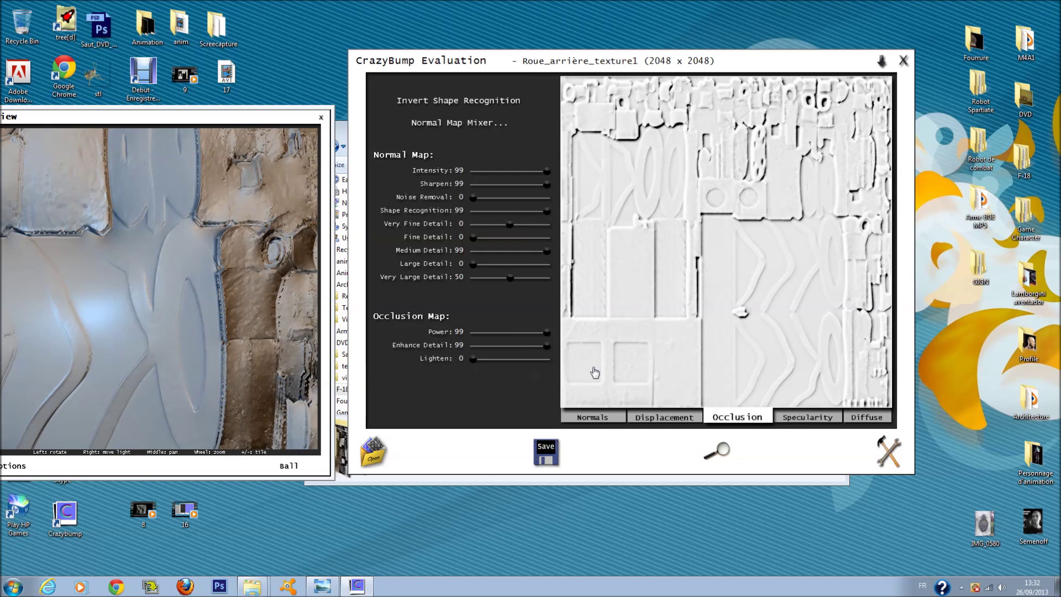
Set the rear wheel specularity map to Slope and Texture Influence 99, Enhance Detail 17, Contrast 18, Metallic Color 14 and Brightness 45.
click(785, 420)
drag(474, 319, 559, 330)
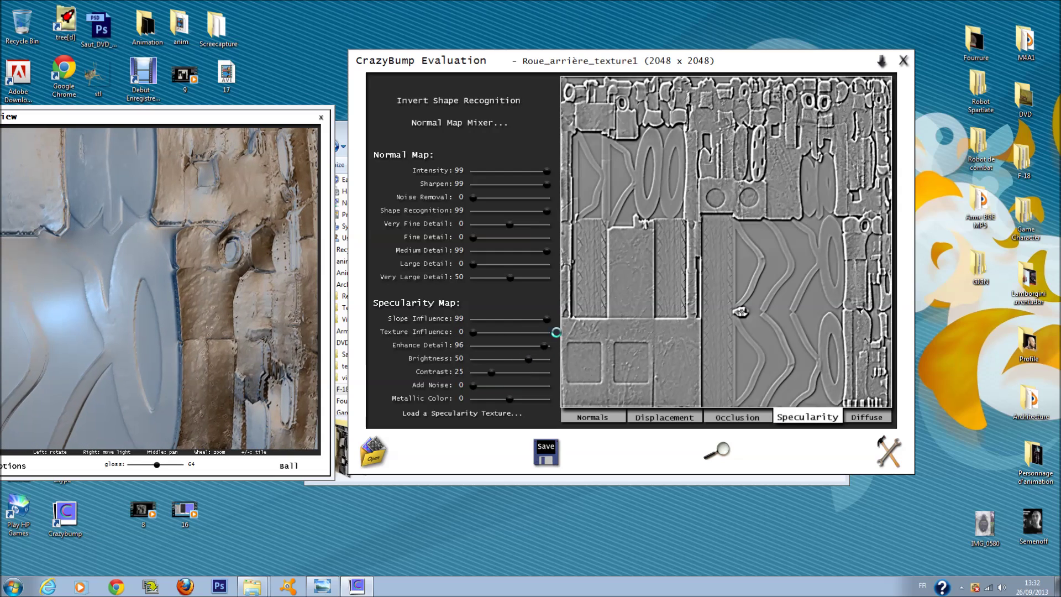
drag(473, 333, 520, 404)
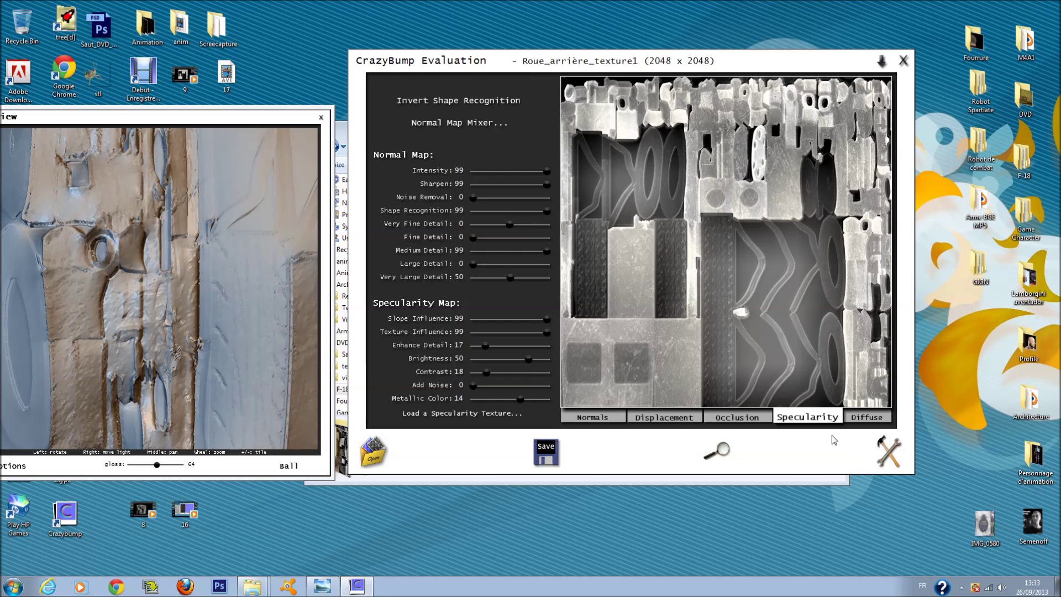
drag(529, 359, 530, 362)
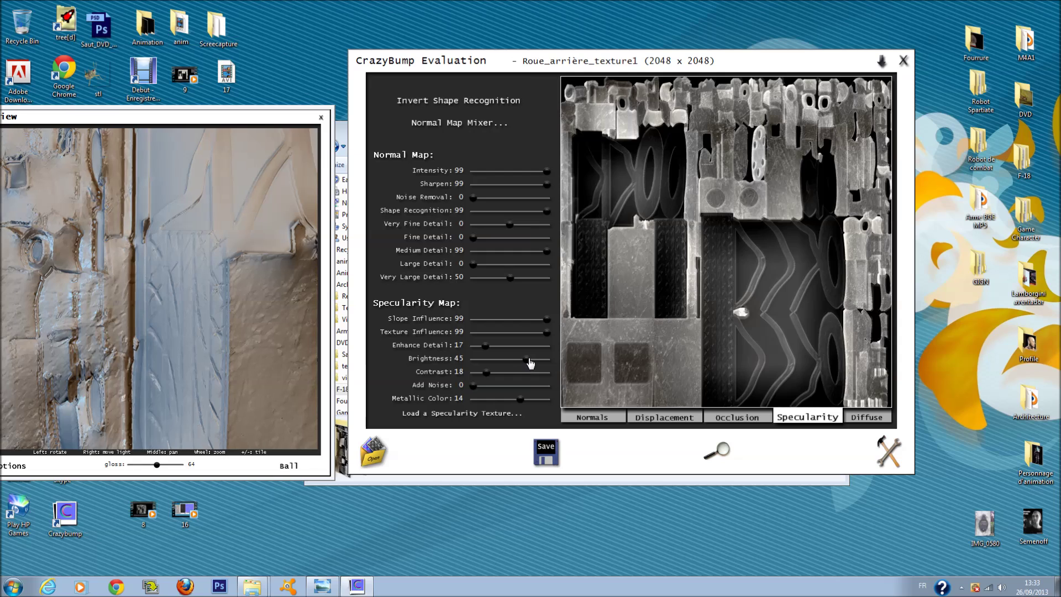
Set the rear wheel diffuse map's Remove Highlights to 12, 3D Crevices to 10 and 3D Highlights to 4.
click(867, 418)
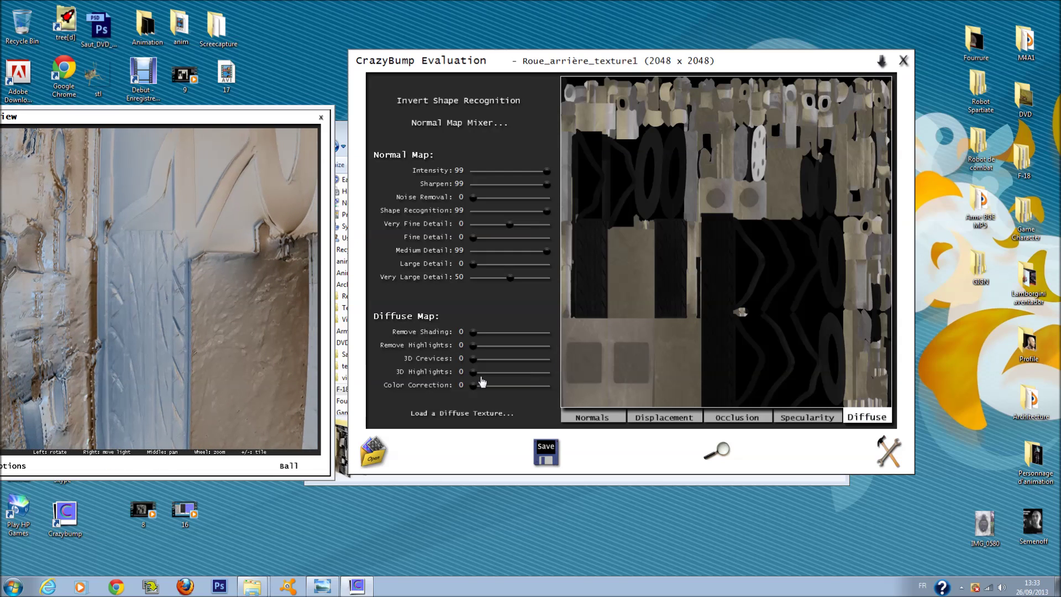
drag(473, 360, 484, 352)
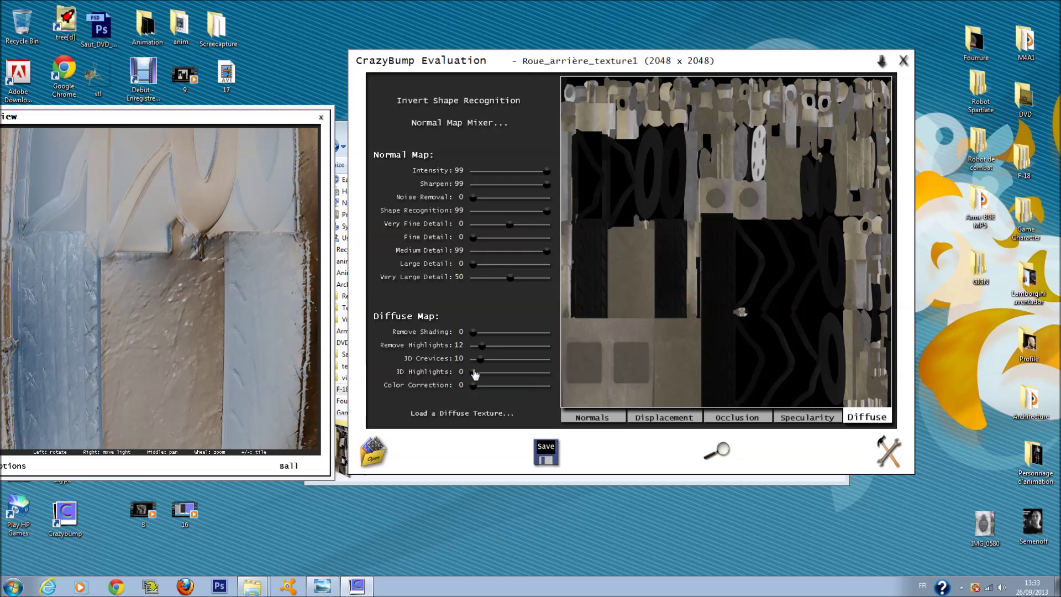
drag(473, 372, 476, 374)
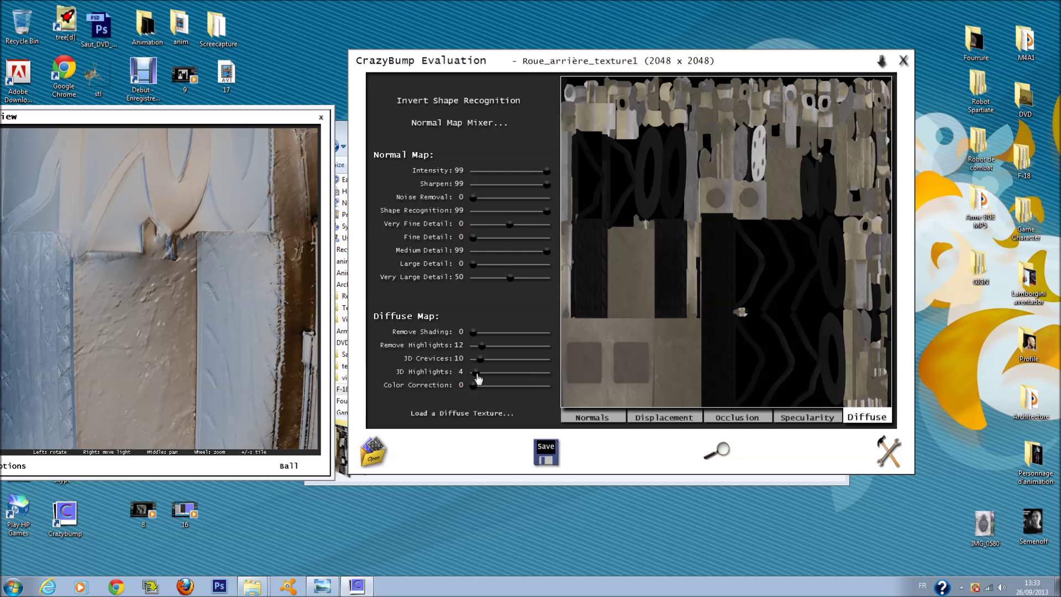
Save the rear wheel diffuse map as a PNG file in the Roux_arrière folder.
click(549, 452)
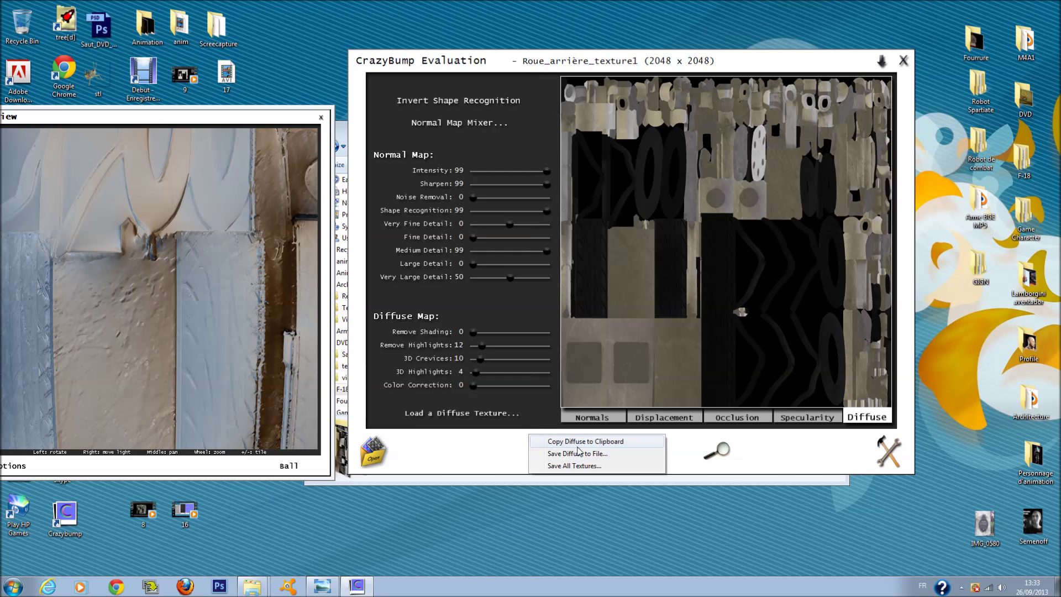
click(569, 453)
click(643, 331)
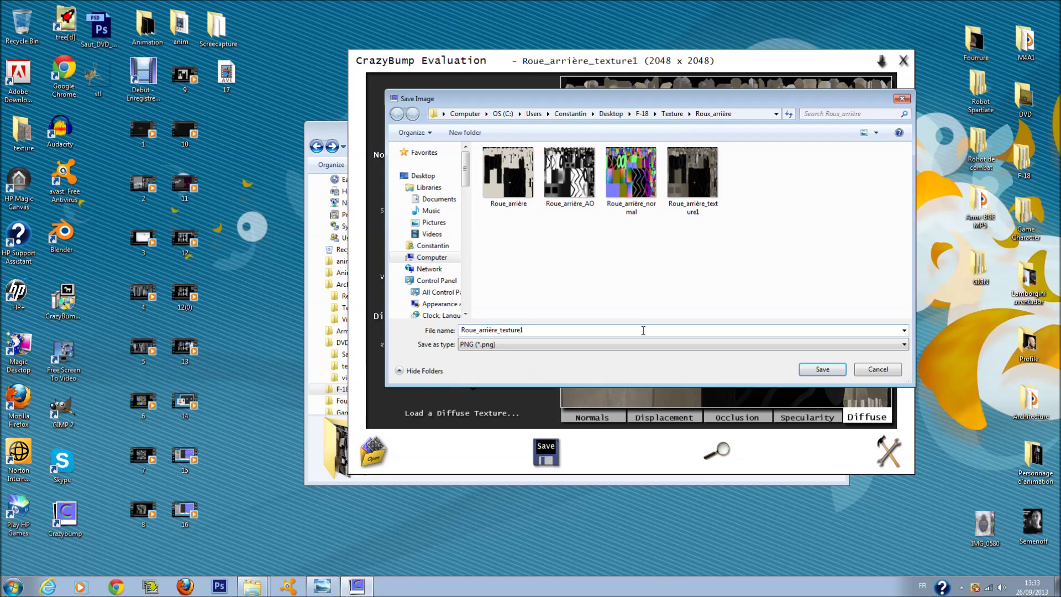
text(8c)
key(BackSpace)
key(BackSpace)
text(_)
key(Return)
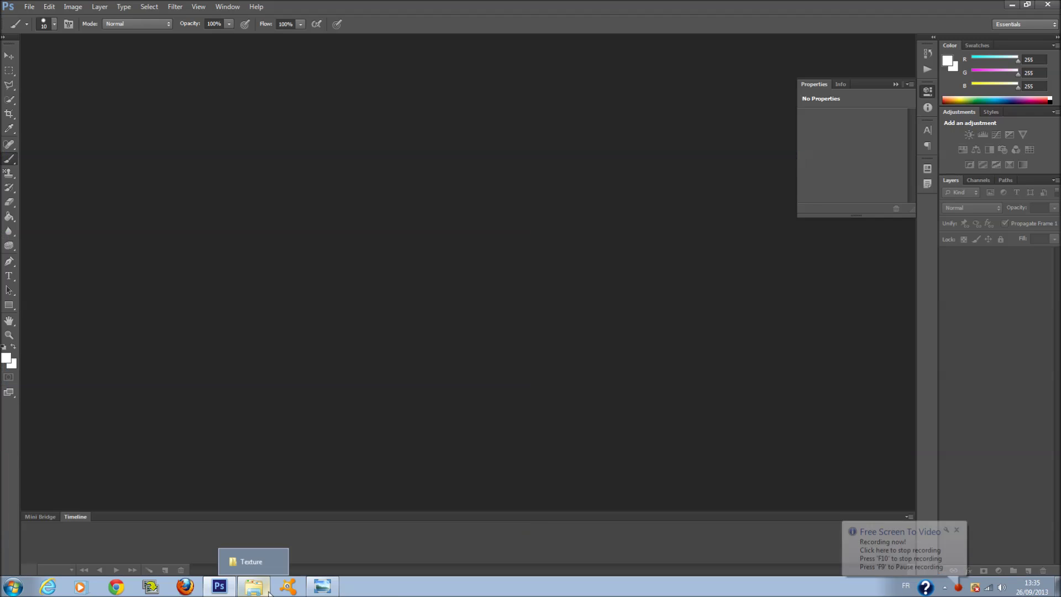
Open the image Ailes_arrière_texture1_CRB_COLOR from the Ailes_arrière texture folder in Photoshop.
click(253, 586)
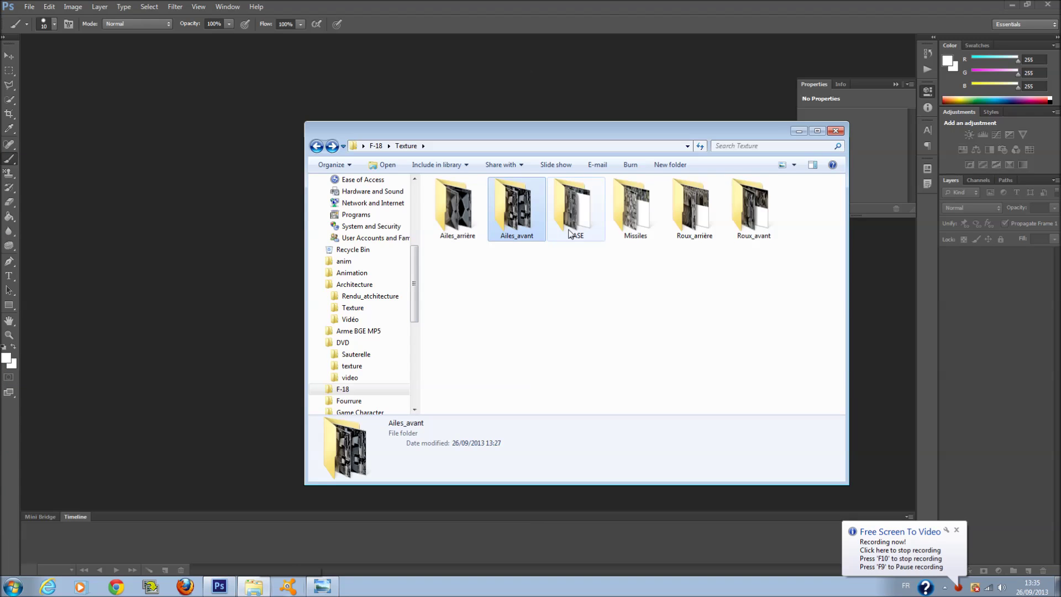
double_click(457, 204)
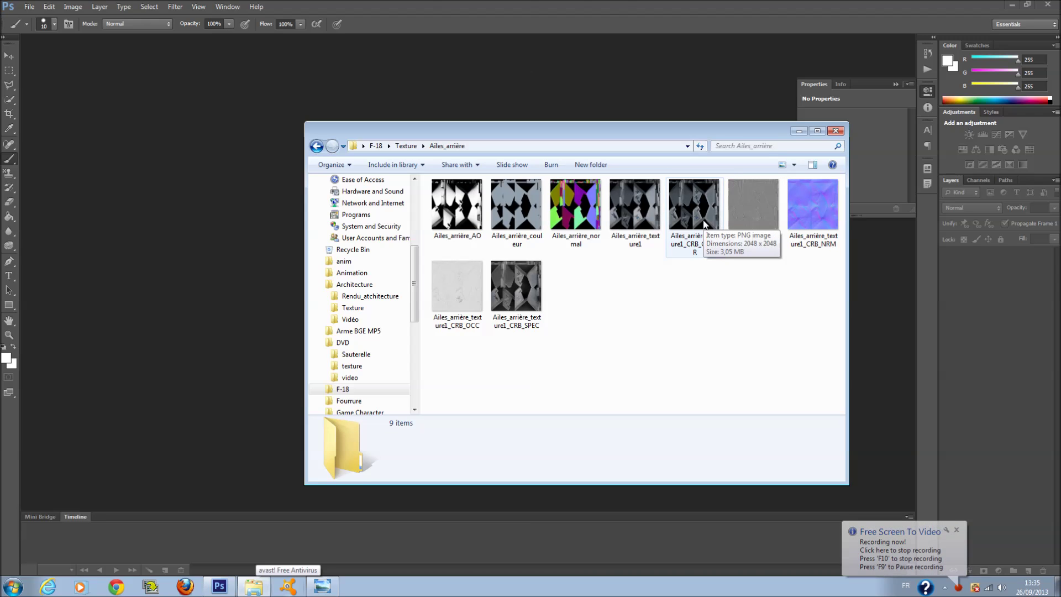
drag(694, 224, 230, 277)
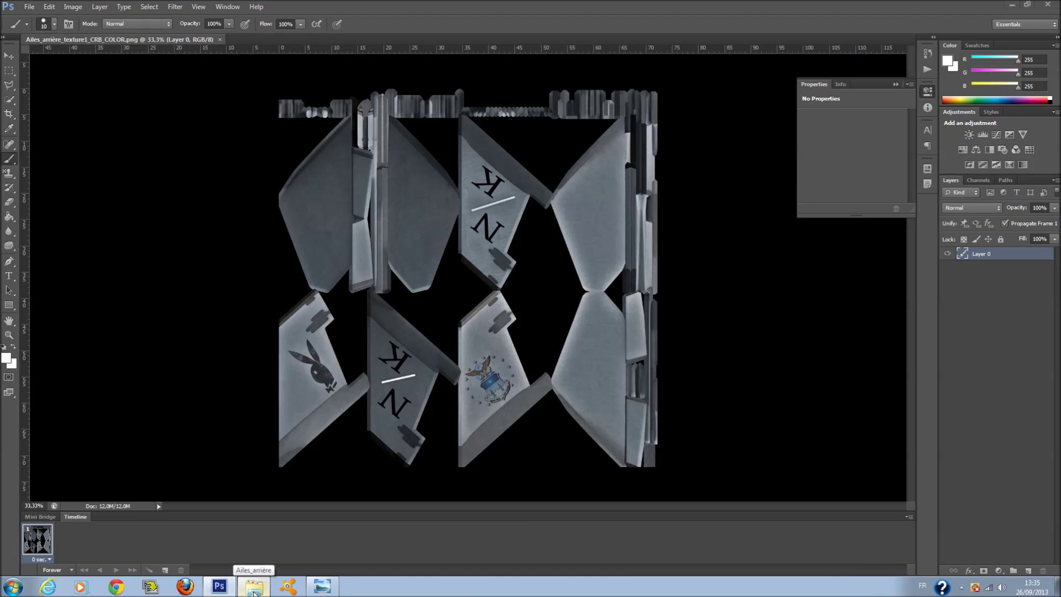
Place the rear wings' displacement map and occlusion map from the Ailes_arrière folder as layers above the colour texture.
click(254, 589)
drag(762, 215, 279, 360)
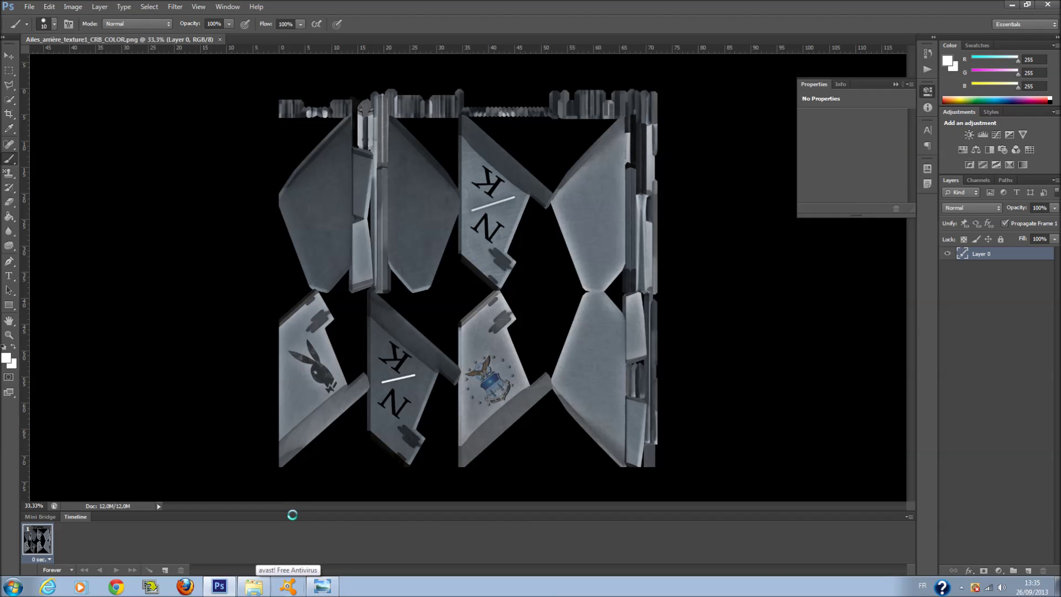
key(Return)
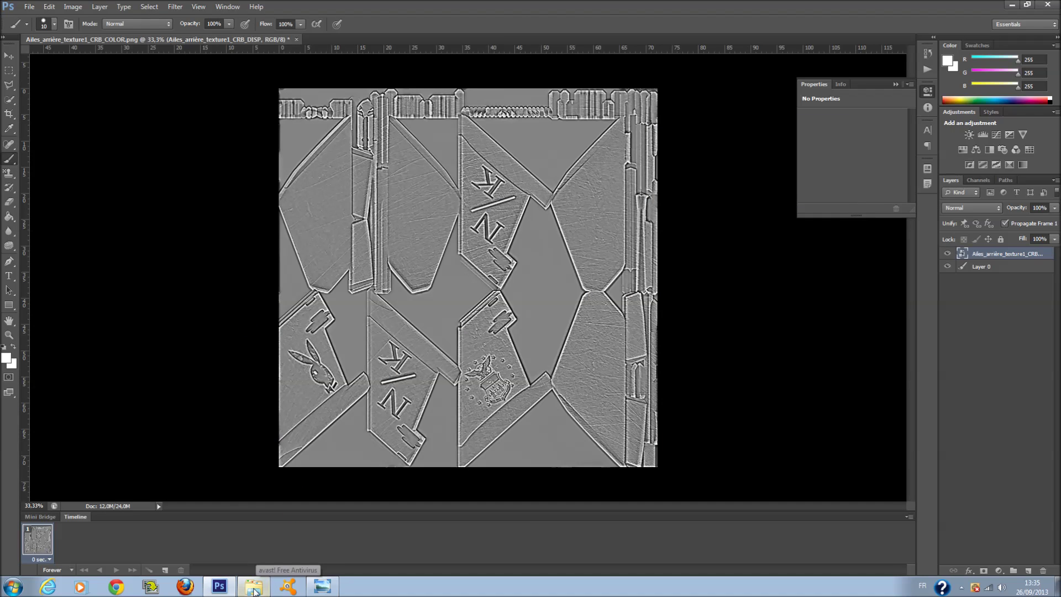
click(253, 587)
drag(457, 284, 246, 342)
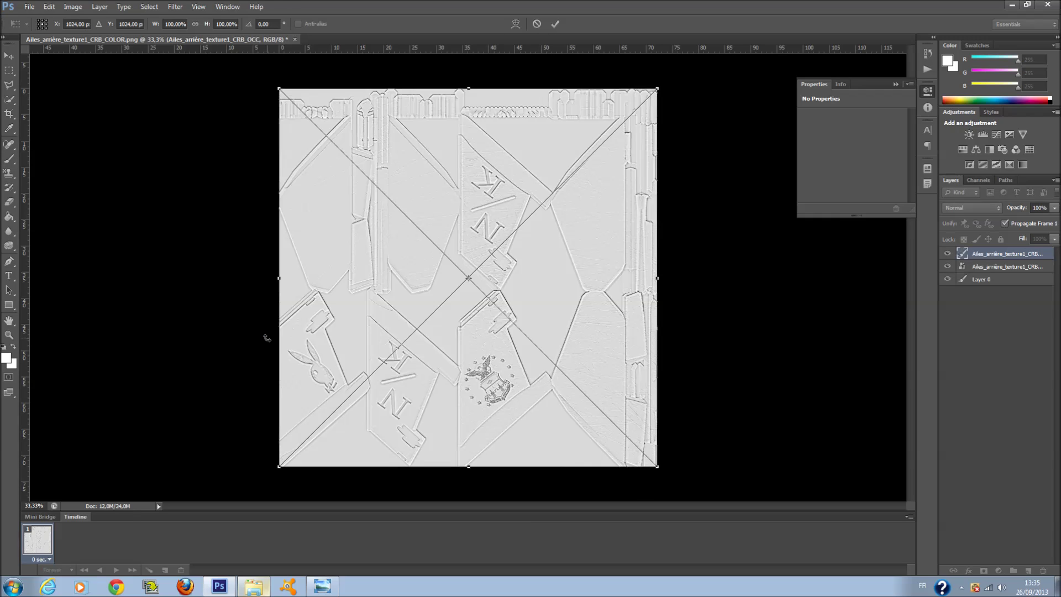
key(Return)
Lower the Fill of the displacement layer and of the occlusion layer to 10%.
click(998, 266)
click(1055, 239)
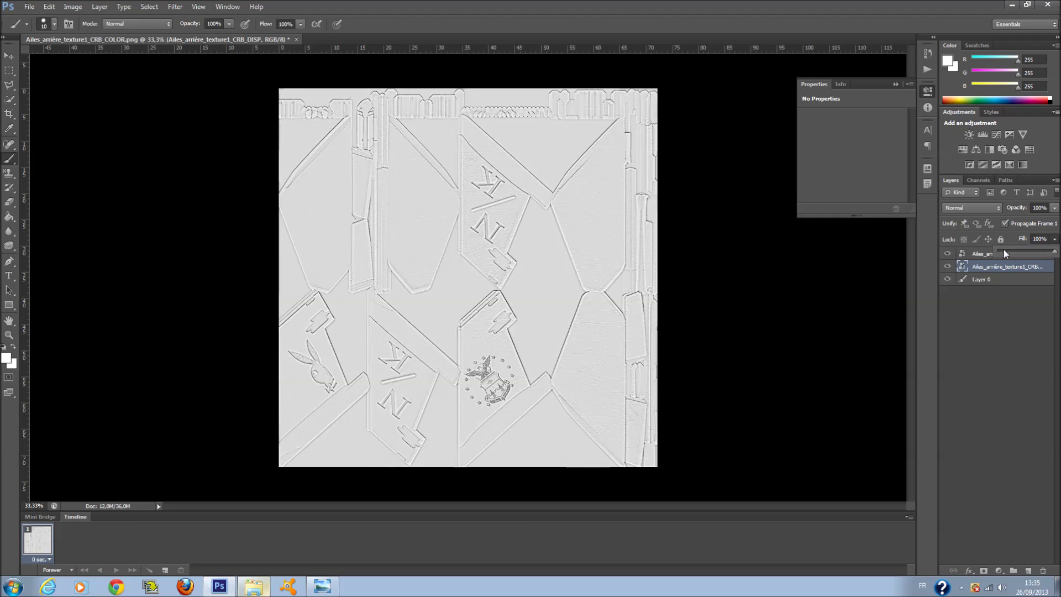
click(971, 253)
click(972, 253)
click(1055, 239)
drag(1010, 254, 1004, 250)
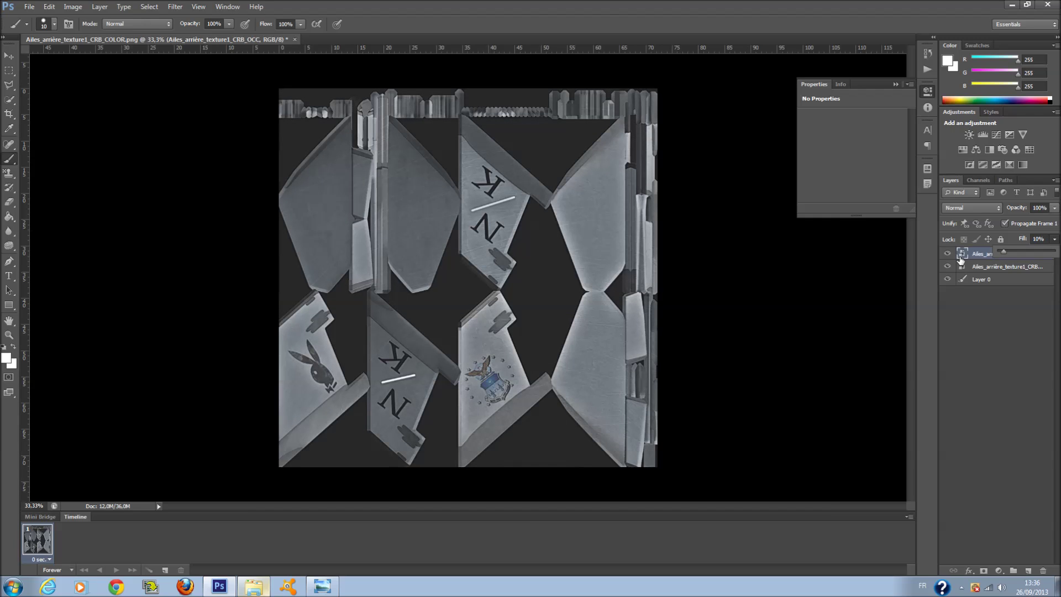
Hide the occlusion layer and set the displacement layer to Overlay blending with 20% Fill.
click(948, 256)
click(949, 254)
click(994, 264)
click(981, 209)
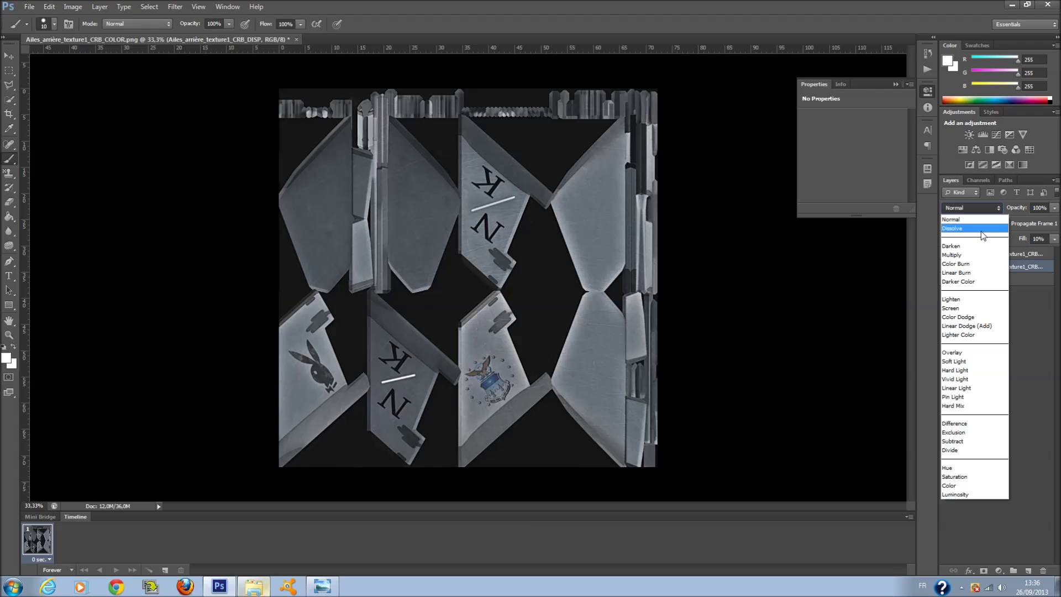
click(973, 352)
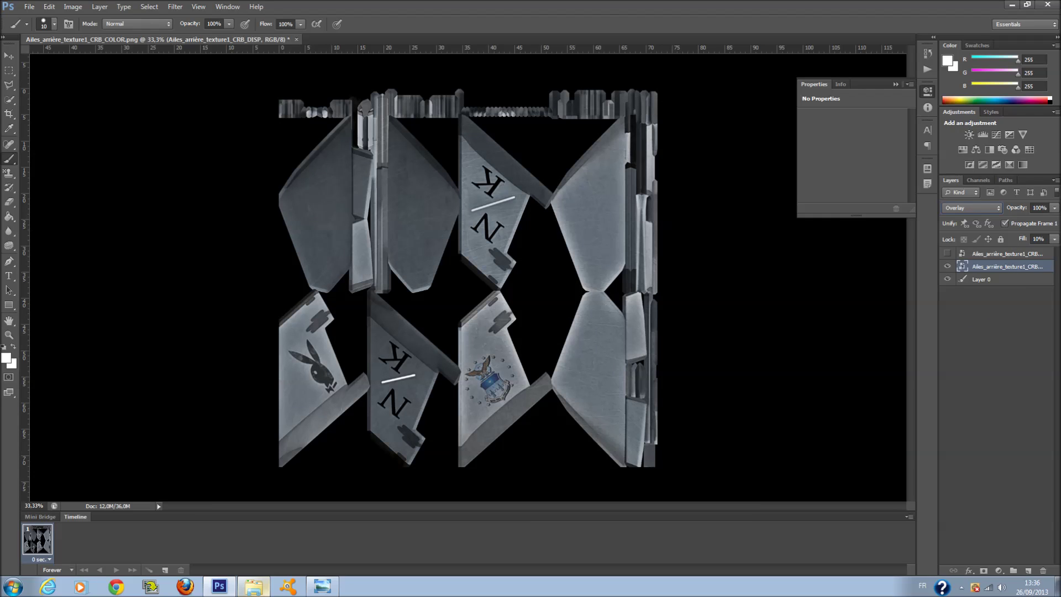
click(1055, 239)
mouse_move(1017, 251)
mouse_down()
mouse_move(1057, 251)
mouse_move(998, 262)
mouse_move(1013, 264)
mouse_up()
click(1012, 277)
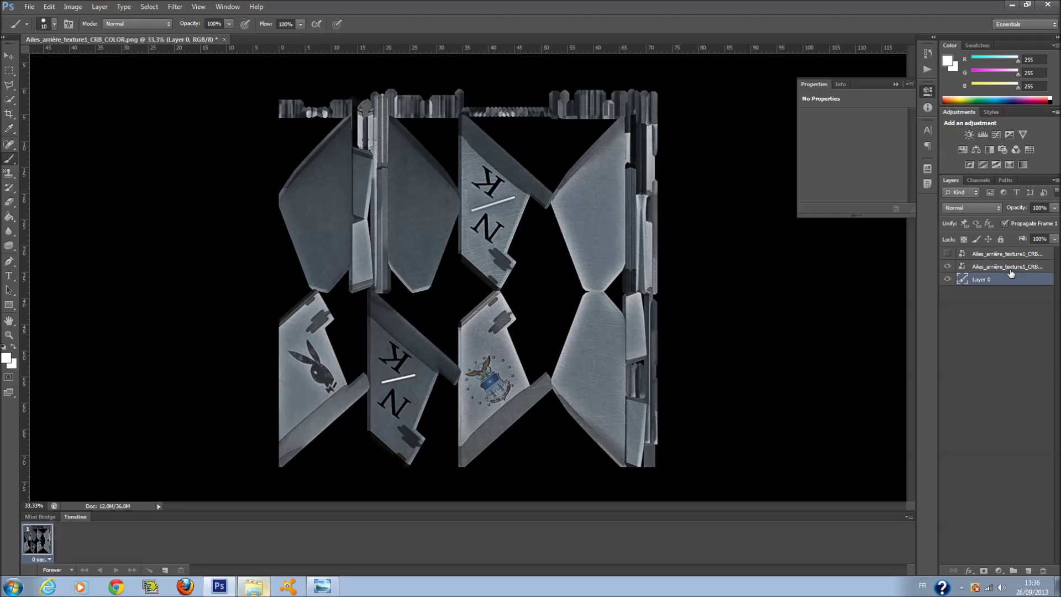
Show the occlusion layer again and set it to Multiply blending with 35% Fill.
click(948, 254)
click(981, 254)
click(1055, 238)
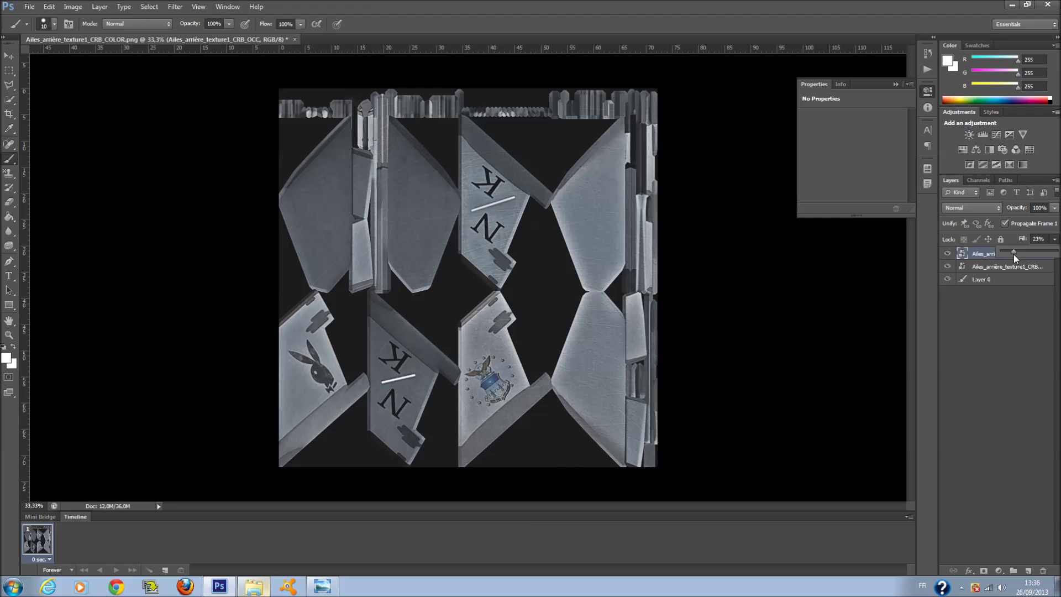
drag(1014, 254, 1022, 256)
click(981, 209)
click(987, 250)
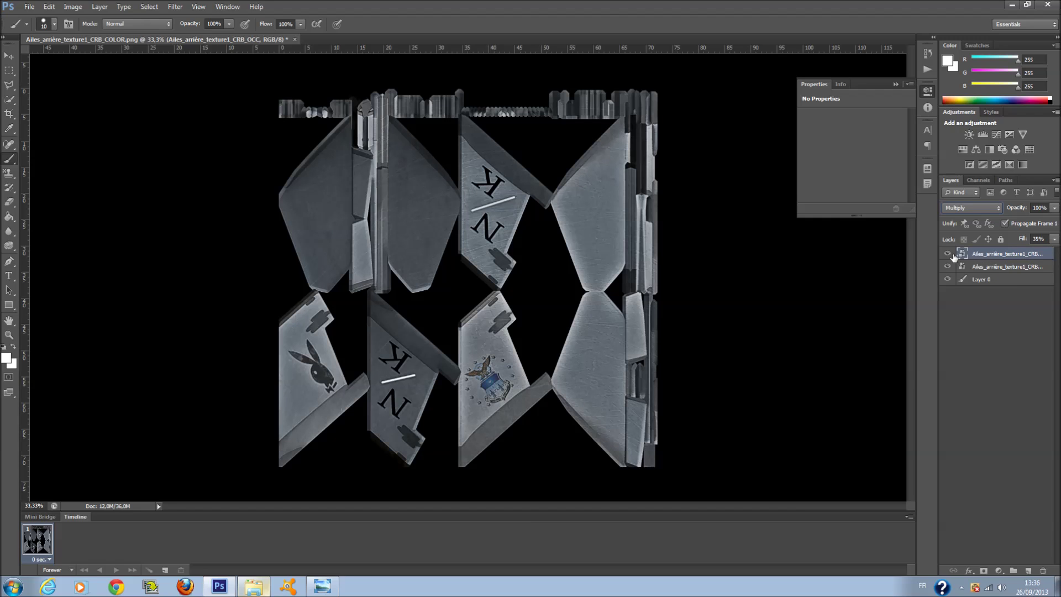
Raise the occlusion layer's Fill to 100% and compare Normal with Multiply blending.
click(1055, 239)
drag(1021, 256, 1058, 253)
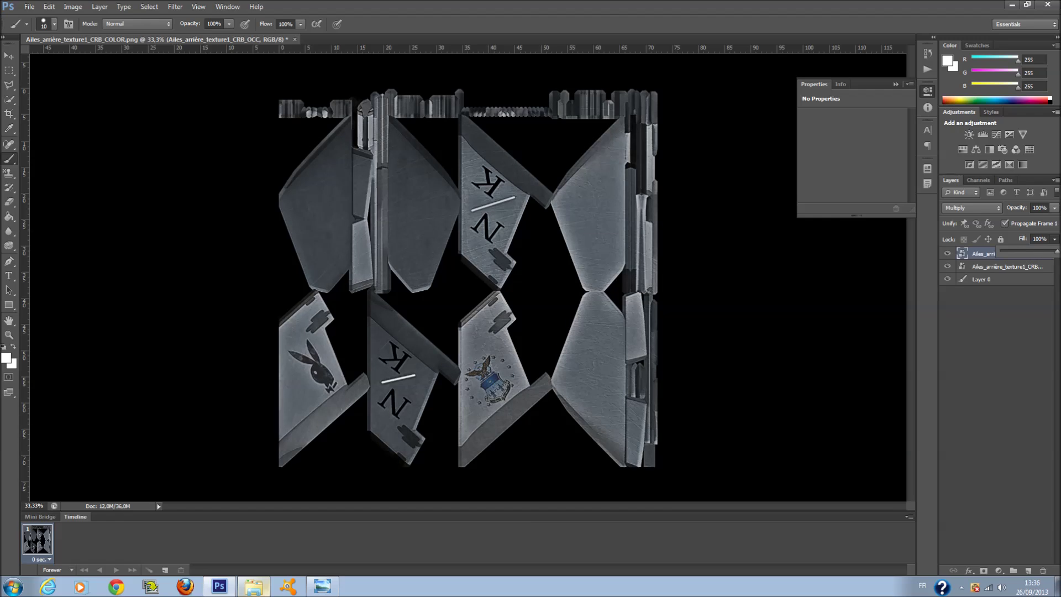
click(987, 211)
click(984, 221)
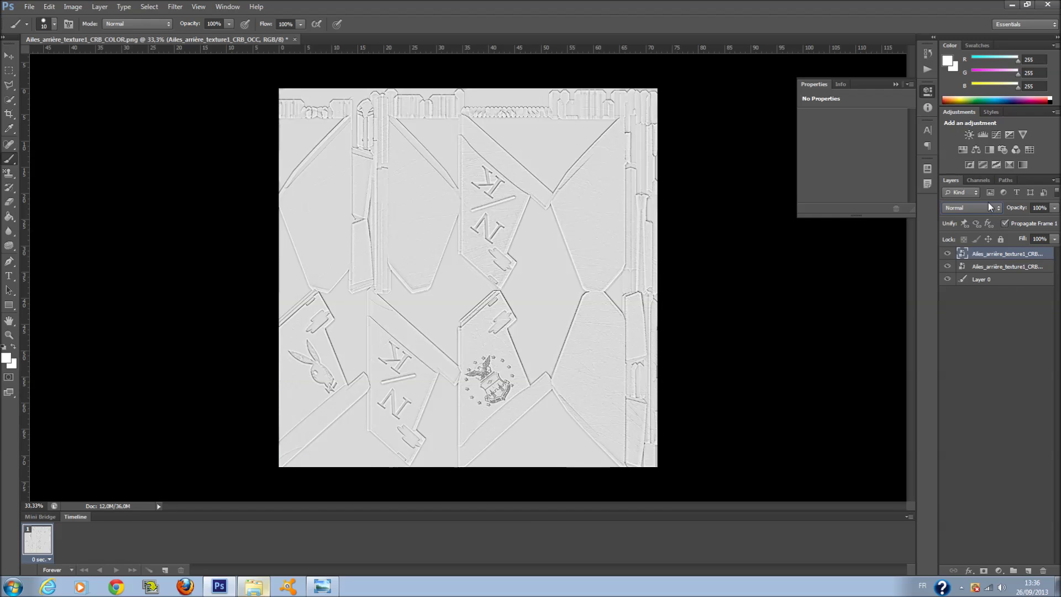
click(988, 208)
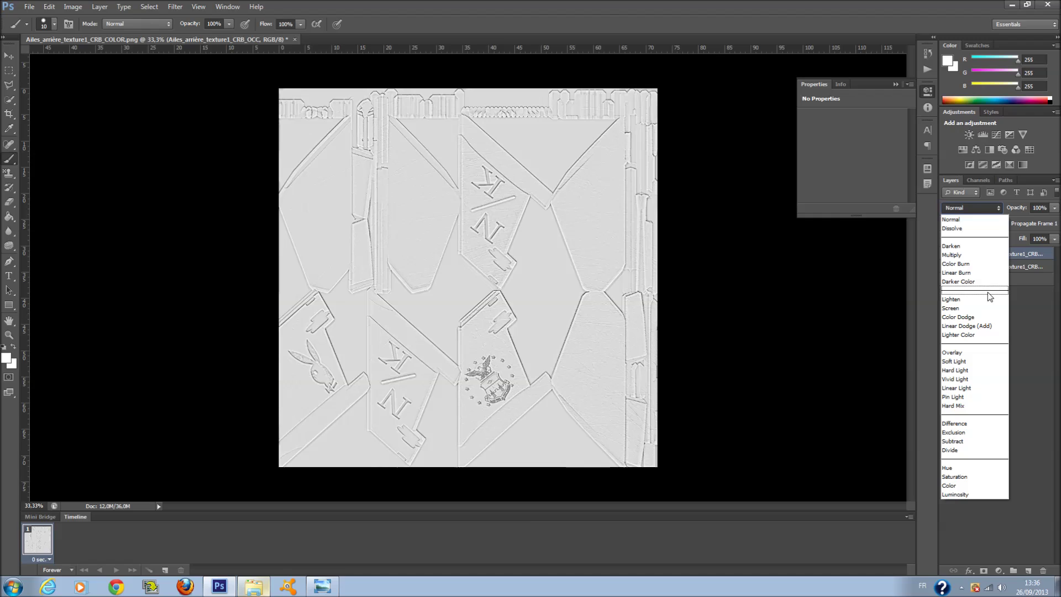
click(986, 255)
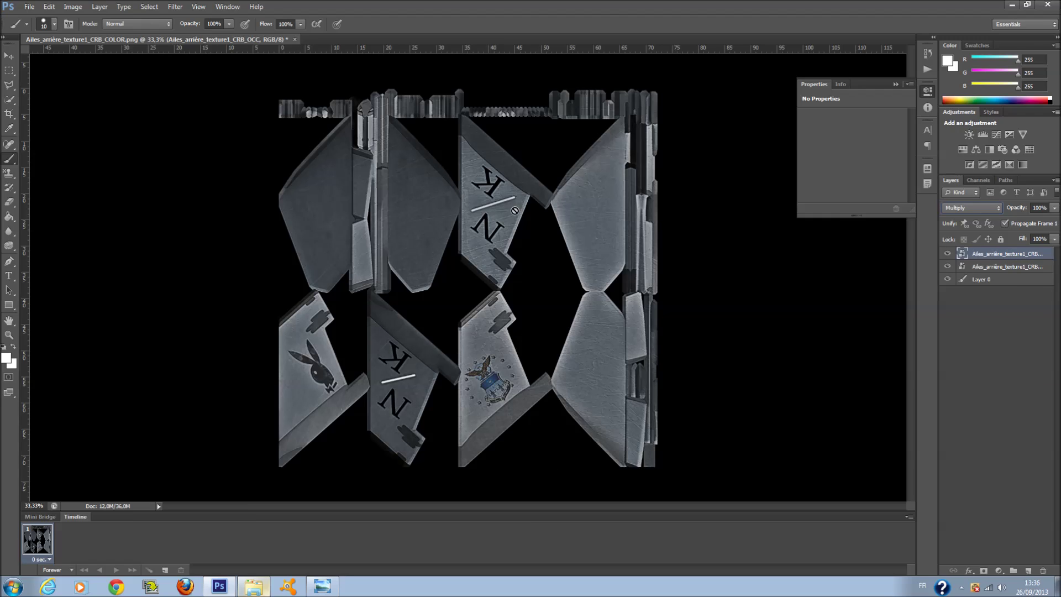
Try the occlusion layer's other blending modes from Linear Burn through Luminosity, ending on Multiply.
scroll(990, 208, down, 2)
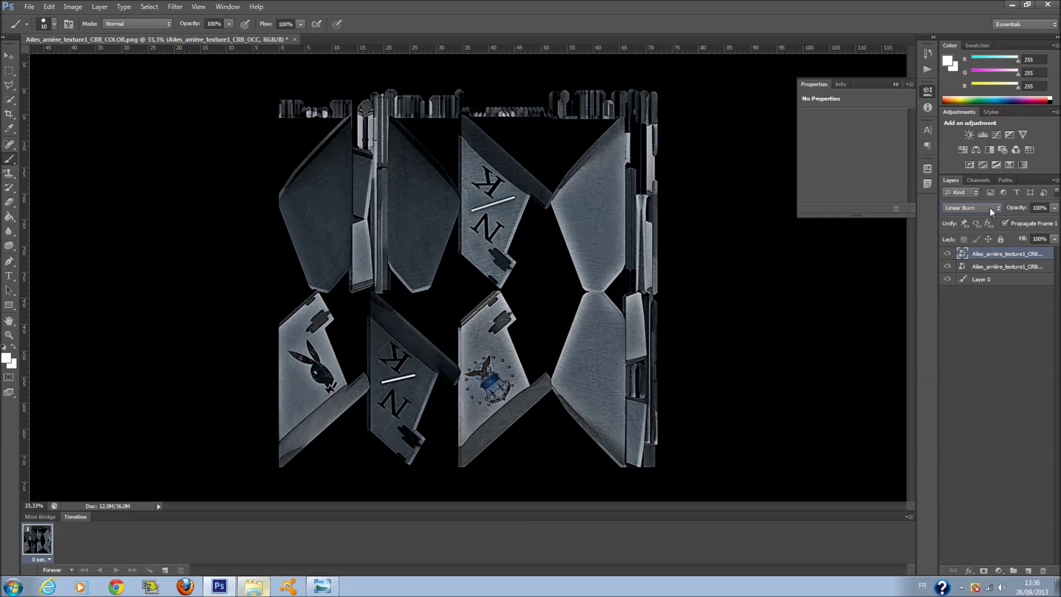
scroll(990, 208, down, 5)
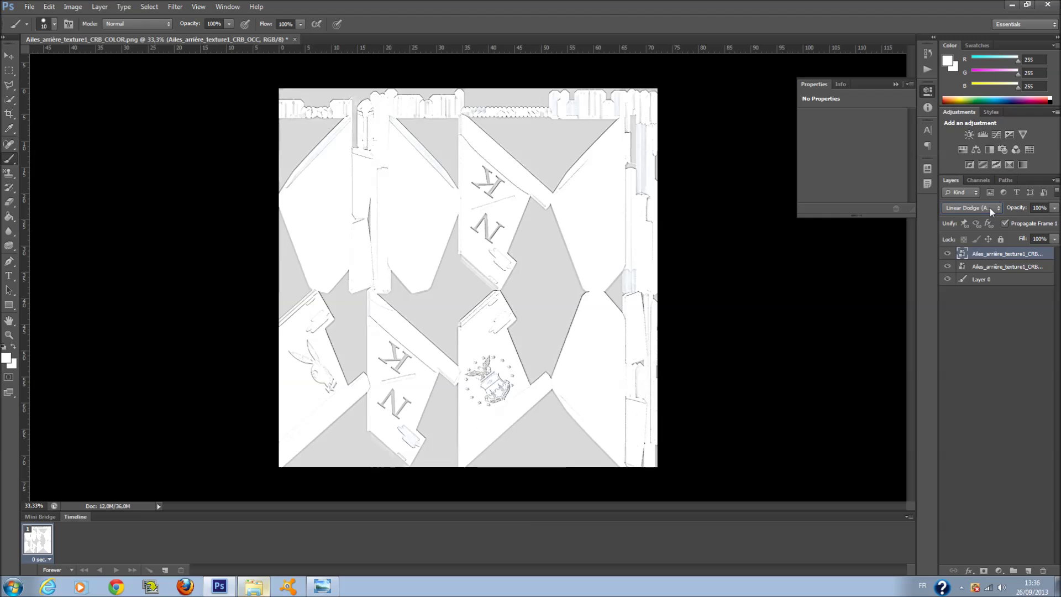
scroll(990, 208, down, 8)
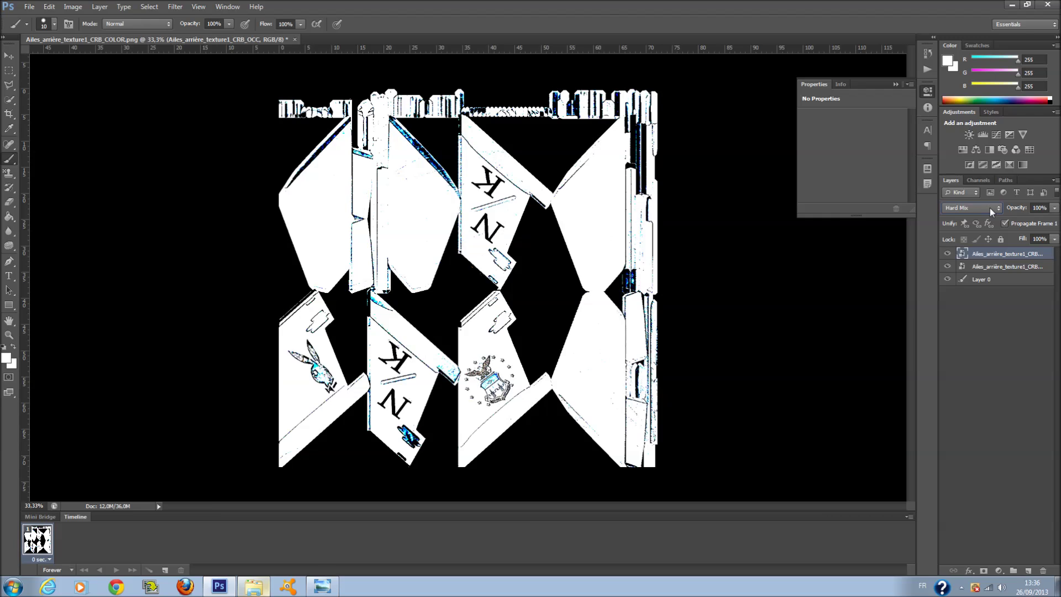
scroll(990, 208, down, 8)
click(990, 208)
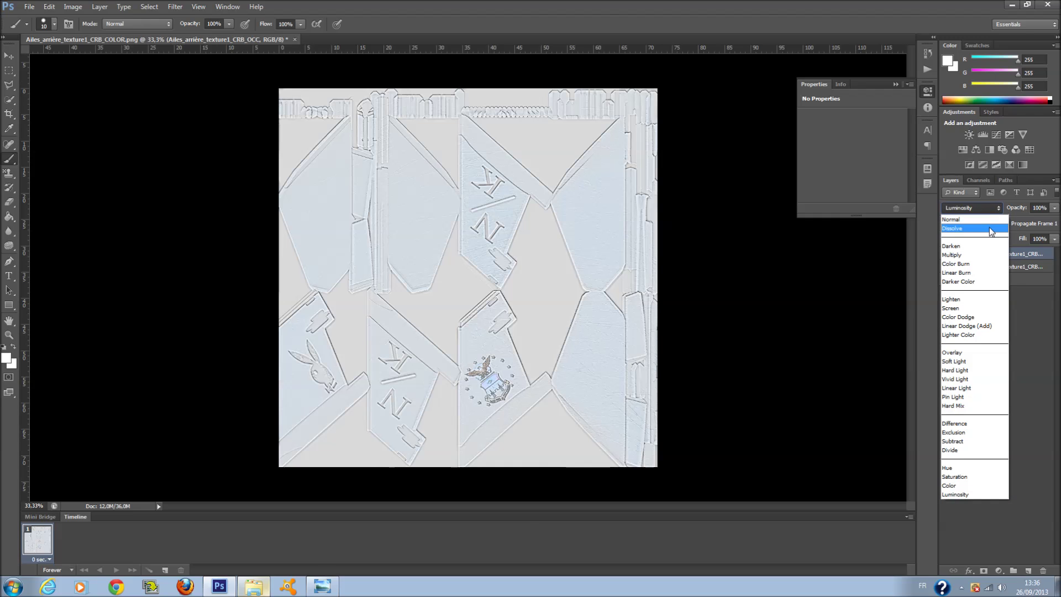
click(987, 221)
scroll(986, 214, down, 2)
scroll(984, 211, down, 1)
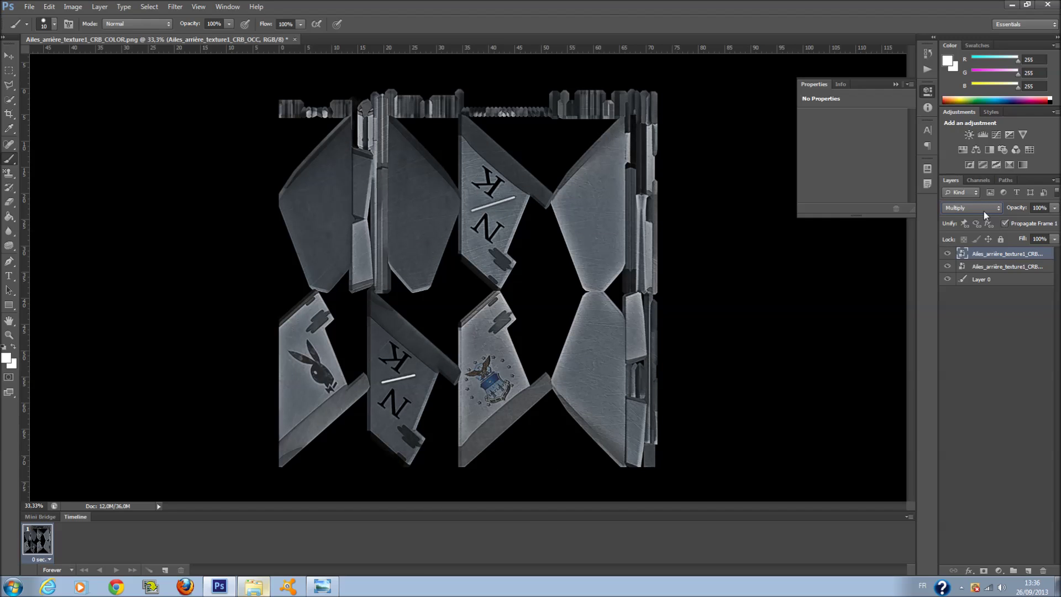
Set the occlusion layer's Fill to 35% and deselect all layers.
click(1055, 239)
click(1026, 250)
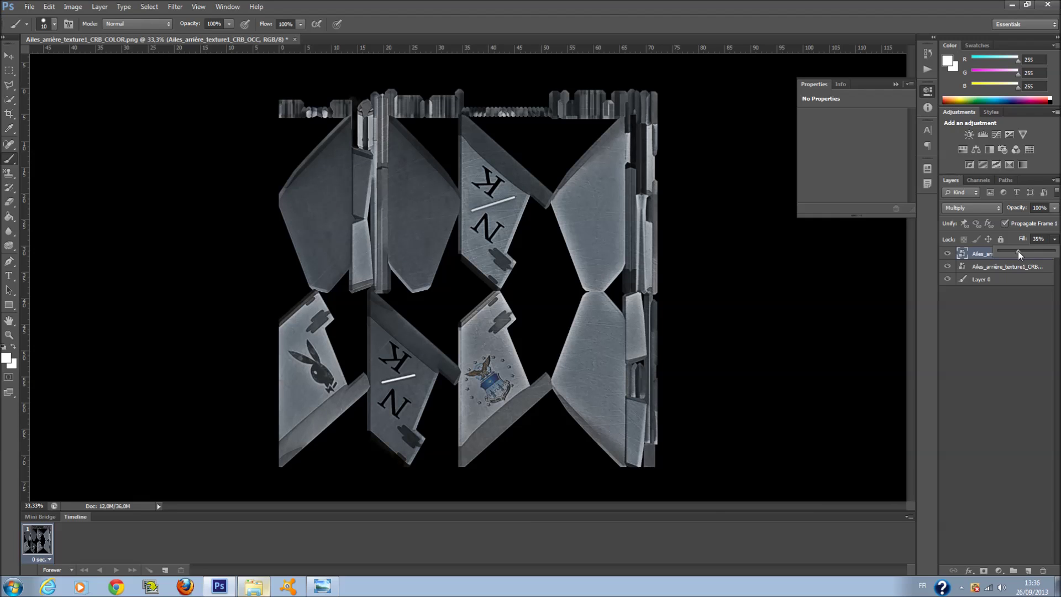
click(1020, 267)
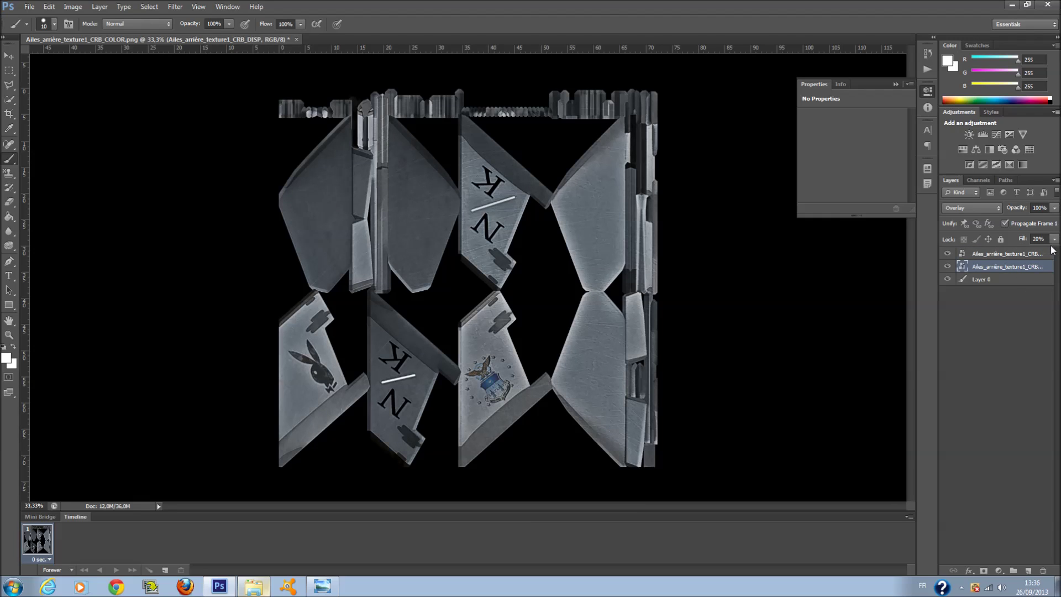
click(1055, 240)
click(1024, 316)
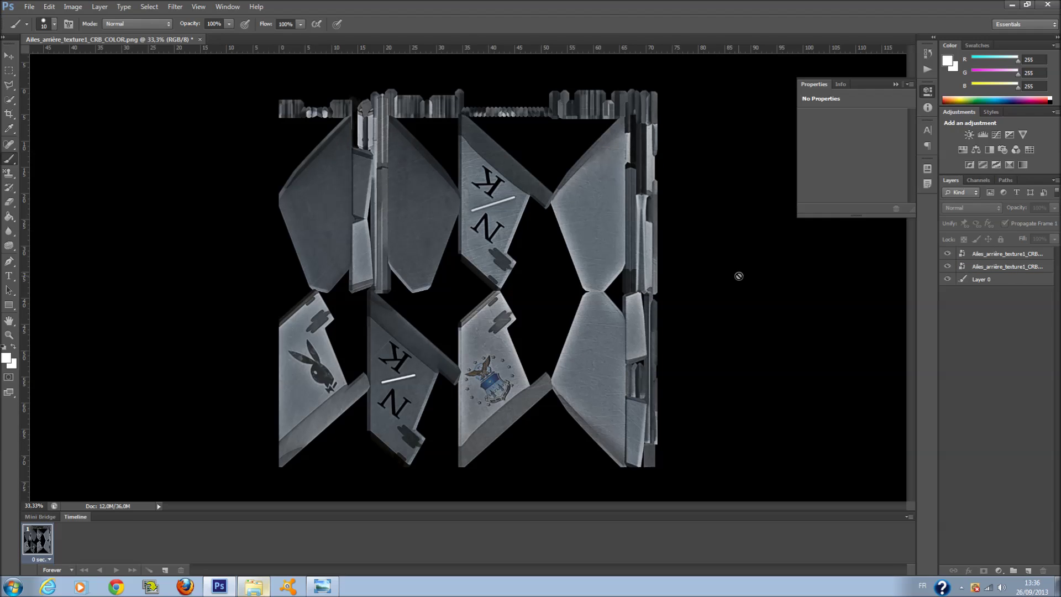
Save the rear wing texture as Ailes_arrière_texture1_CRB_COLOR.jpg at JPEG quality 12 with preview enabled, and close the document without saving changes.
click(29, 7)
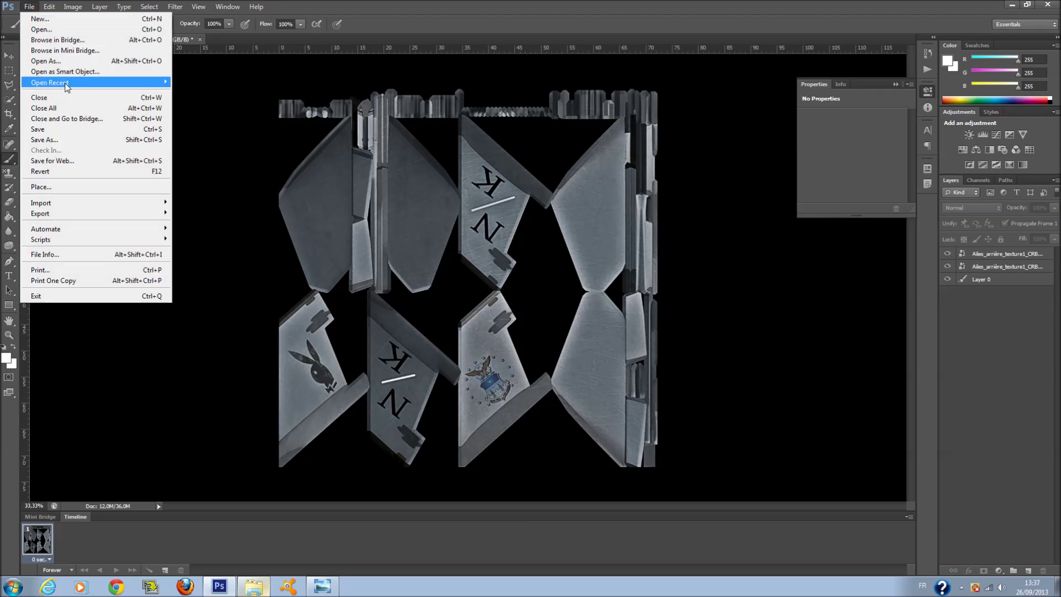
click(95, 139)
click(599, 275)
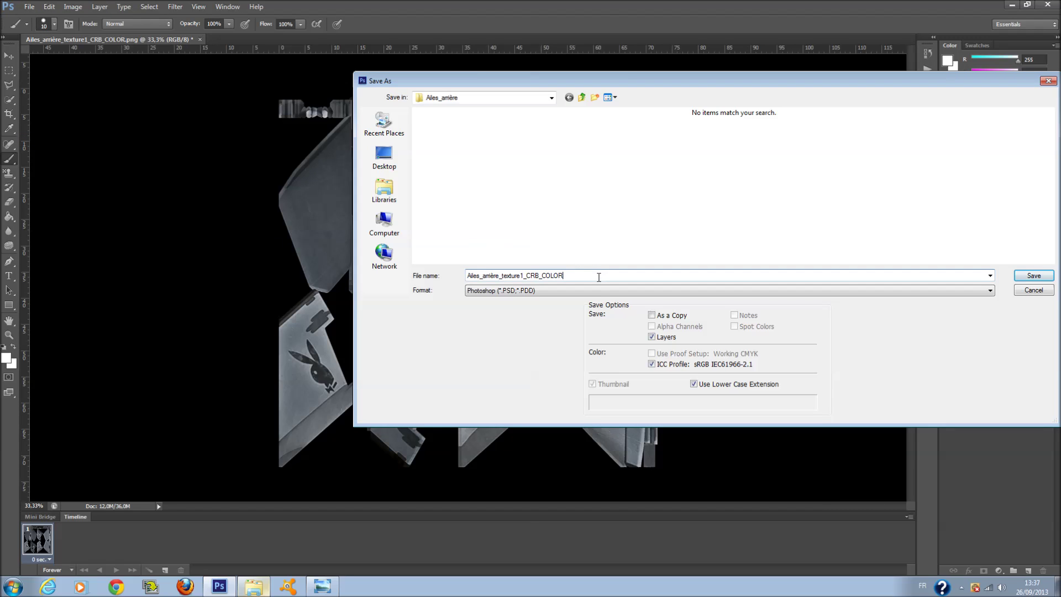
click(598, 290)
click(567, 360)
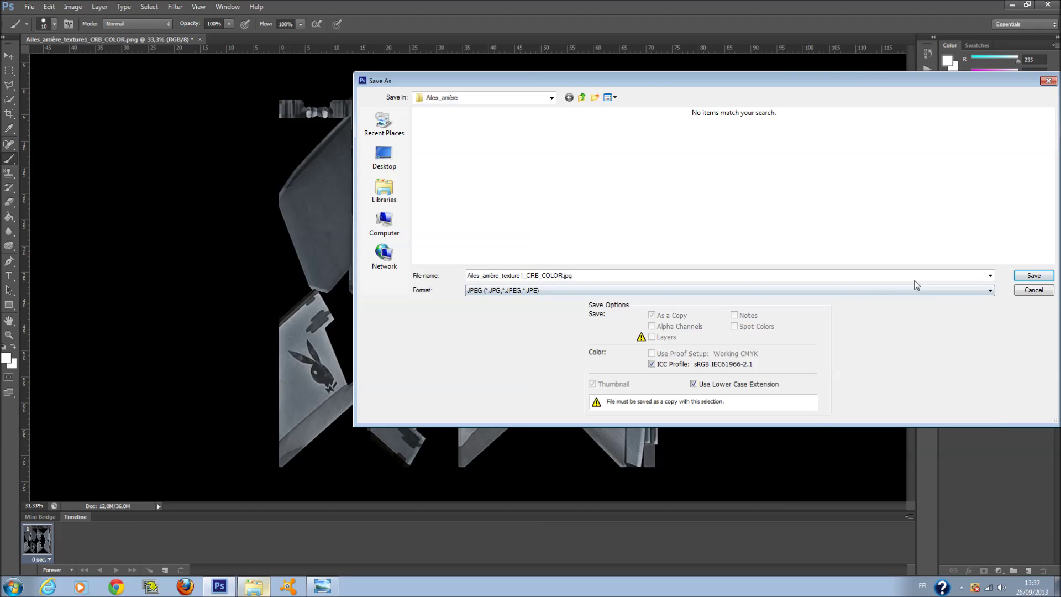
click(1032, 276)
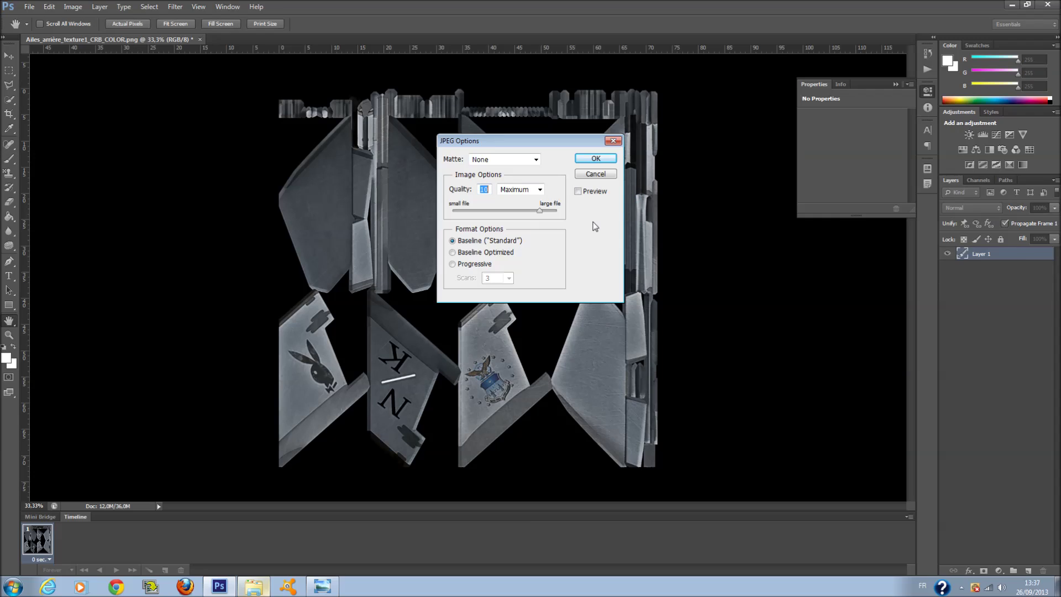
drag(544, 209, 575, 210)
click(578, 191)
click(596, 158)
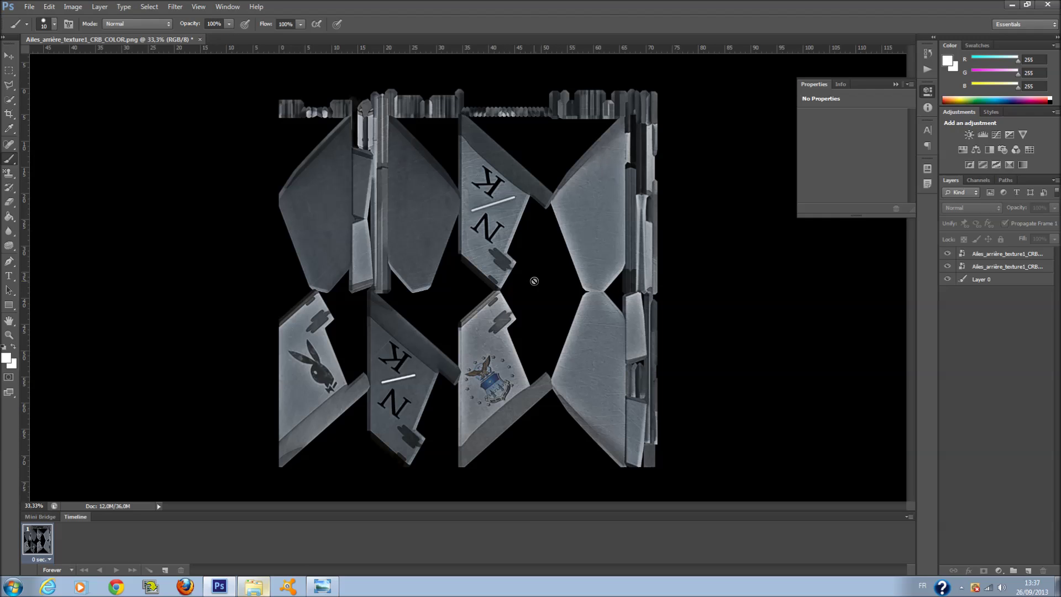
click(200, 39)
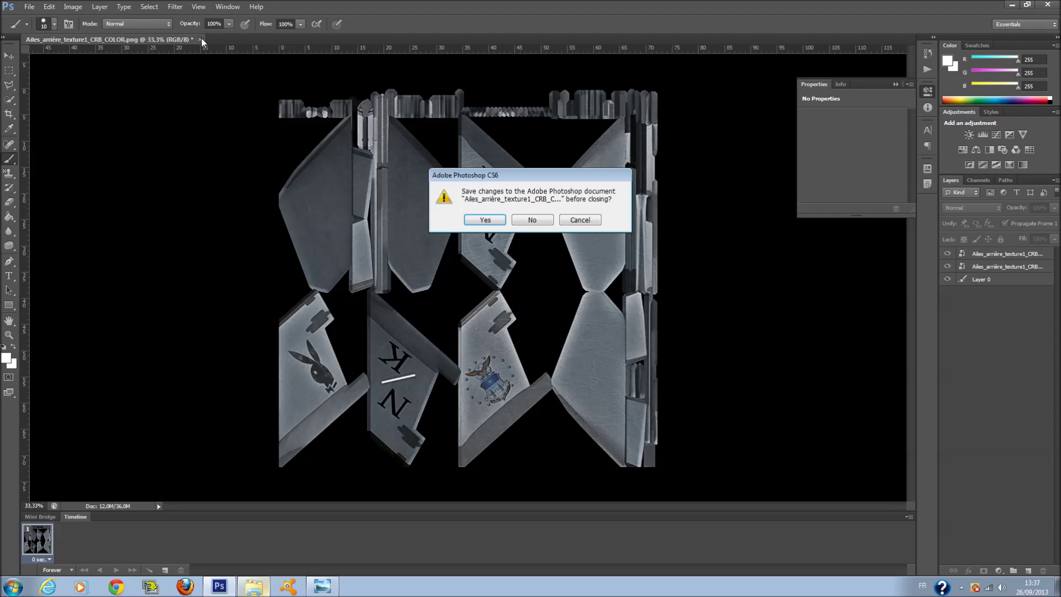
click(530, 221)
Open the front wing colour texture Ailes_avant_texture1_CRB_COLOR from the Ailes_avant folder in Photoshop.
click(254, 586)
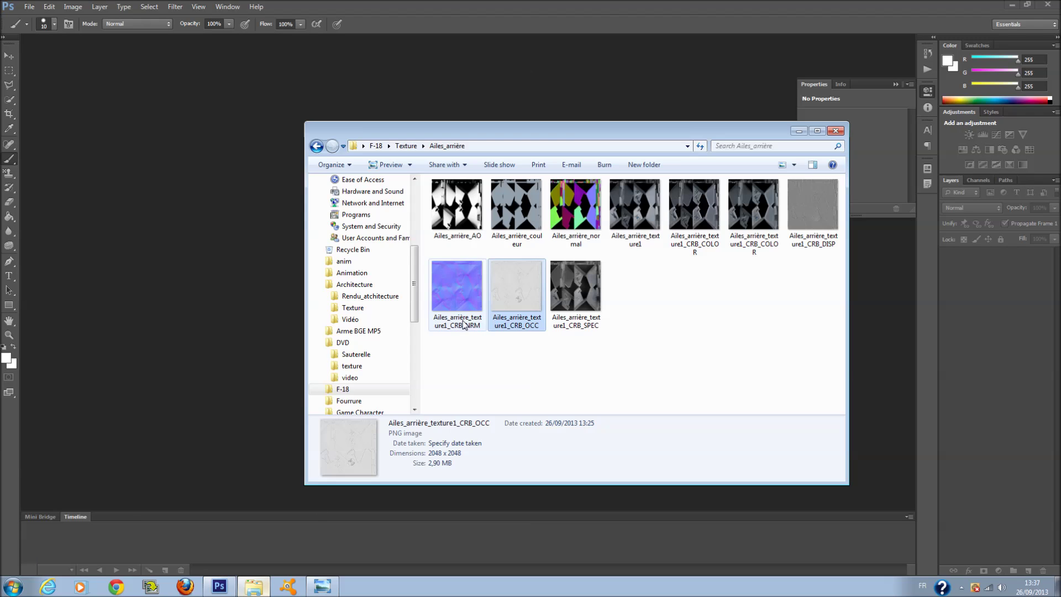
click(317, 146)
double_click(540, 224)
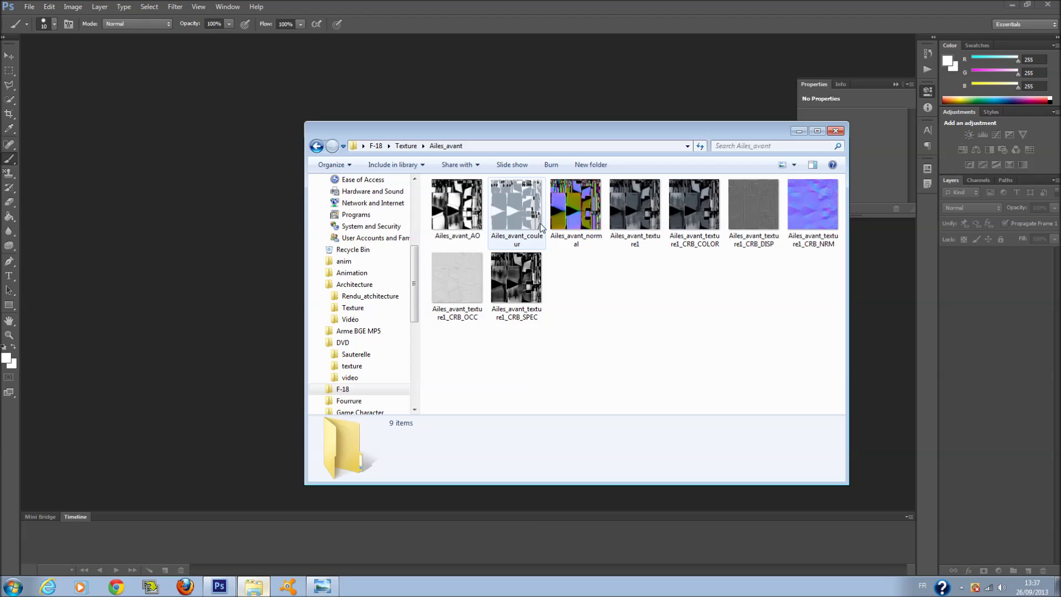
drag(695, 228, 217, 242)
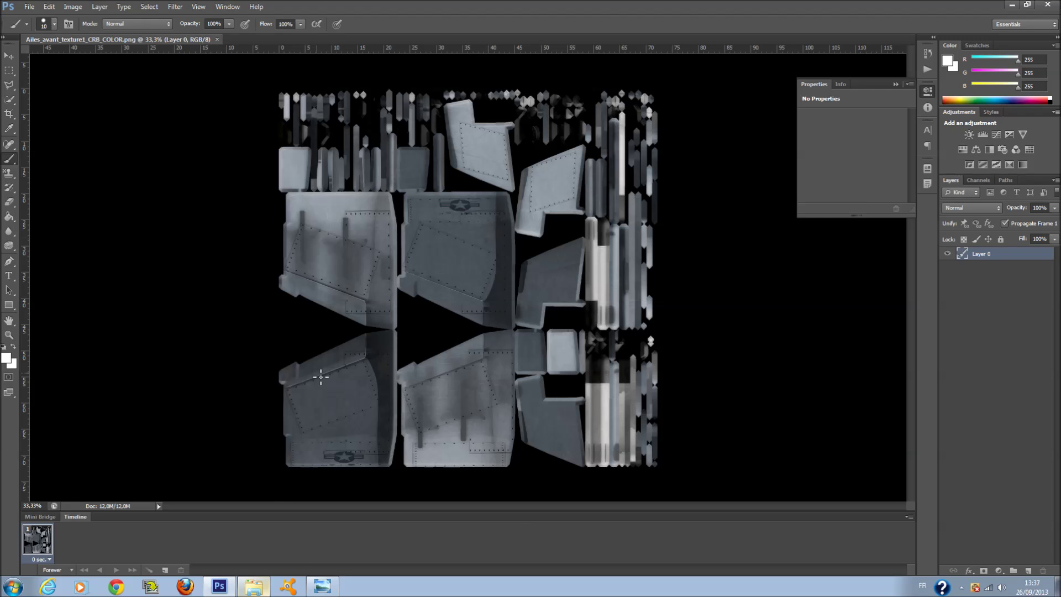
Place the front wing maps Ailes_avant_texture1_CRB_DISP and Ailes_avant_texture1_CRB_OCC as layers over the colour texture.
click(254, 586)
drag(744, 218, 285, 318)
key(Return)
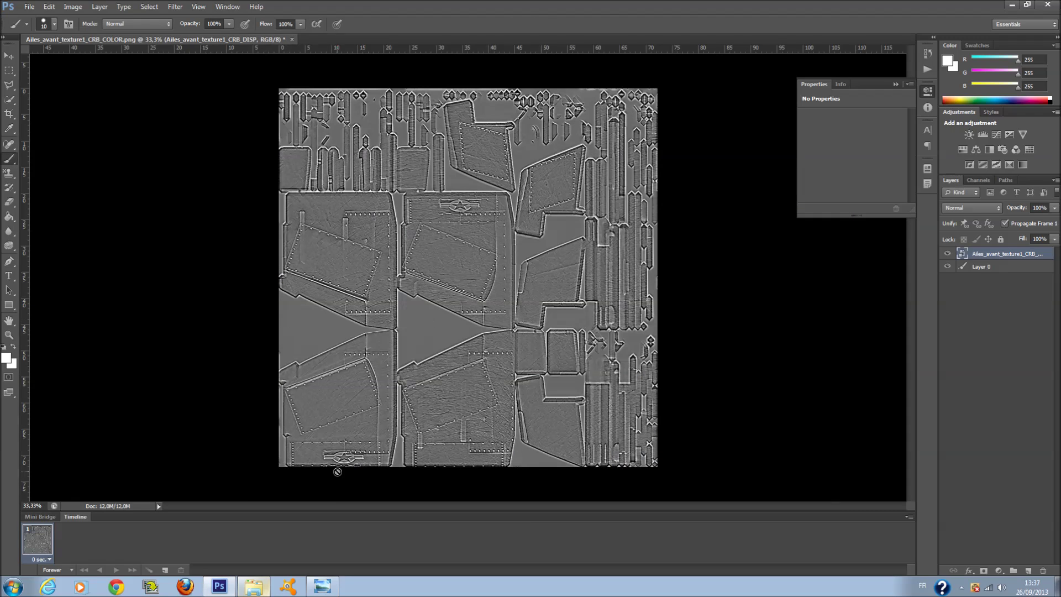
click(254, 586)
drag(457, 280, 269, 327)
key(Return)
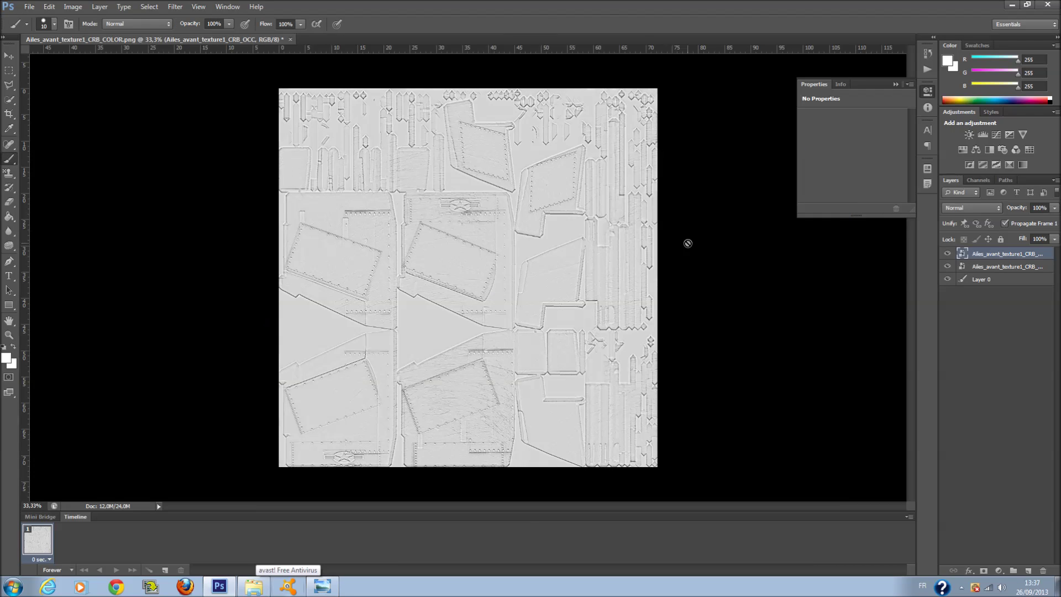
Set the front wing occlusion layer to Multiply blending with 35% Fill.
click(970, 207)
click(969, 248)
click(1055, 239)
drag(1011, 253, 1016, 256)
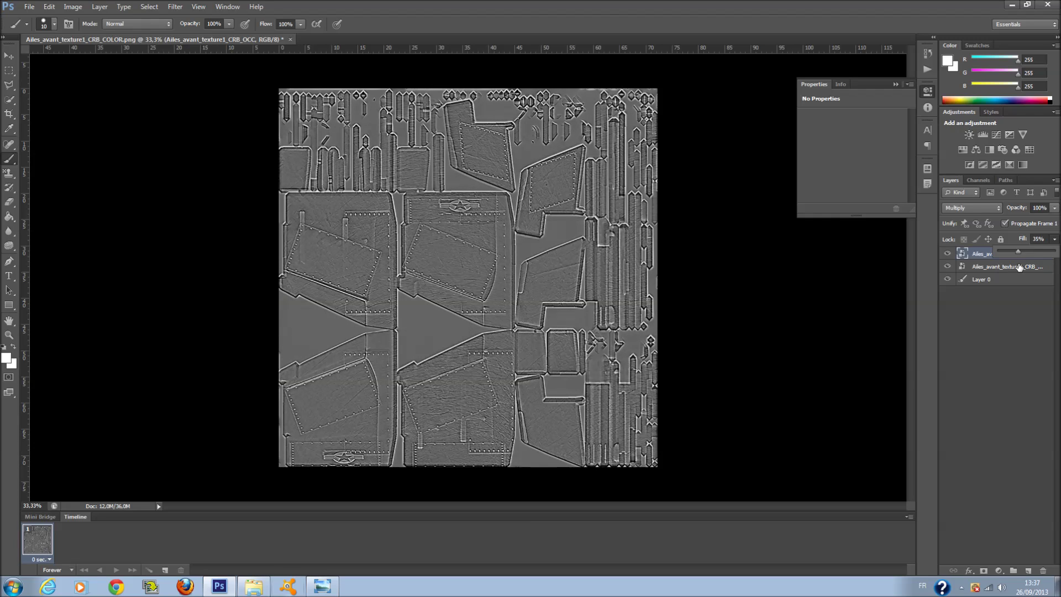
Set the front wing displacement layer to Overlay blending with 15% Fill.
click(1020, 268)
click(1054, 240)
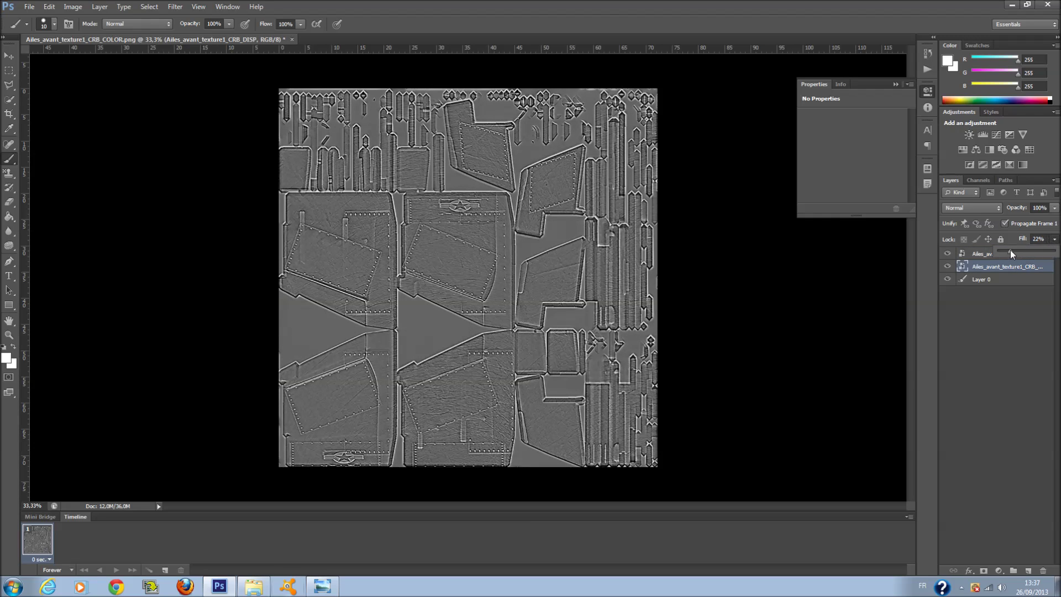
drag(1012, 253, 1006, 253)
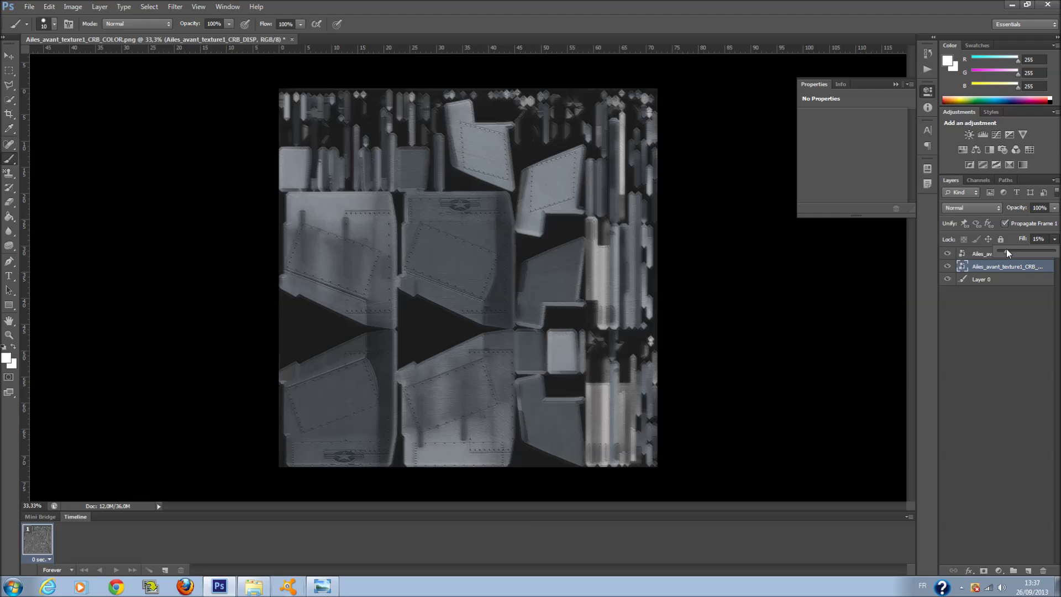
click(995, 210)
click(979, 353)
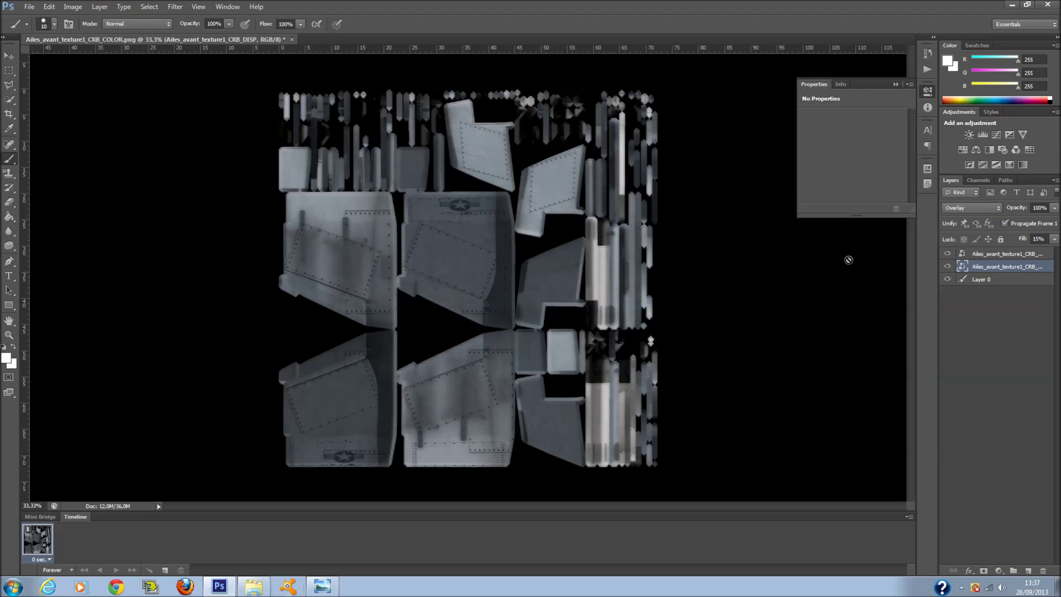
Save the front wing texture as Ailes_avant_texture1_CRB_COLOR.jpg at JPEG quality 12 and close the document without saving changes.
click(29, 6)
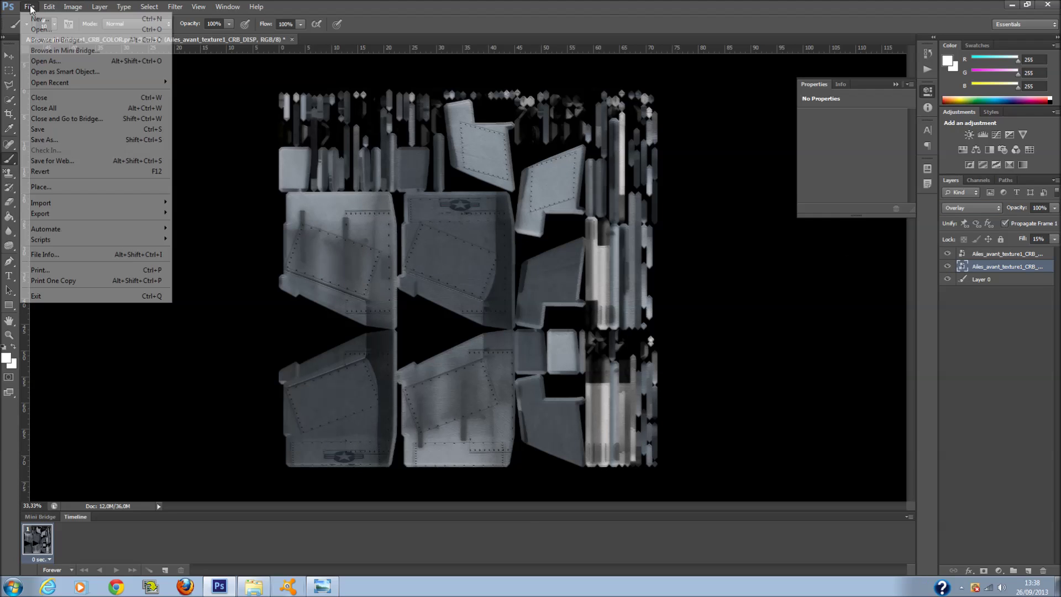
click(105, 133)
click(598, 275)
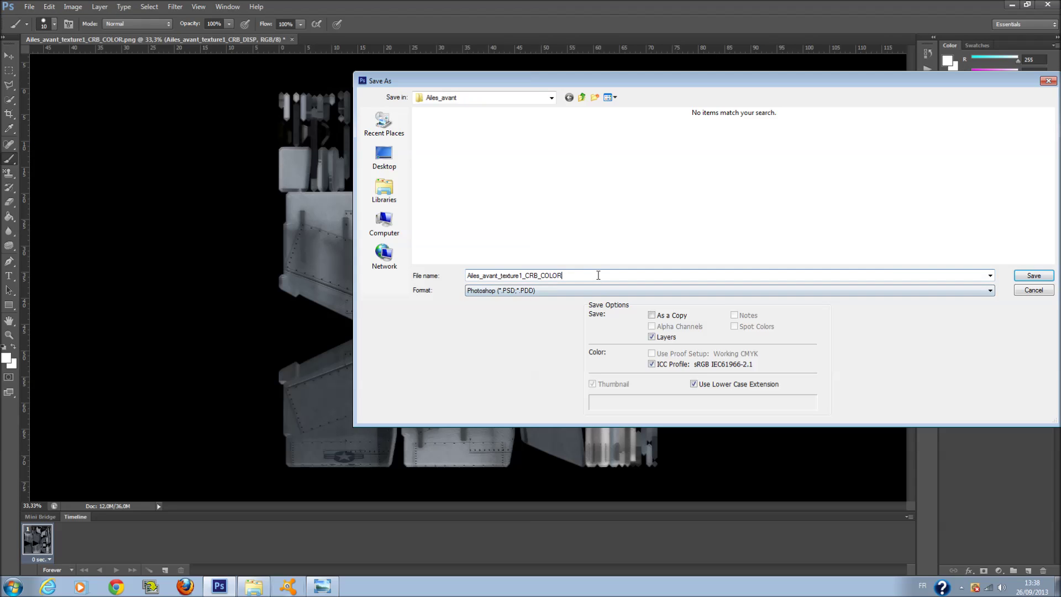
click(547, 291)
click(548, 343)
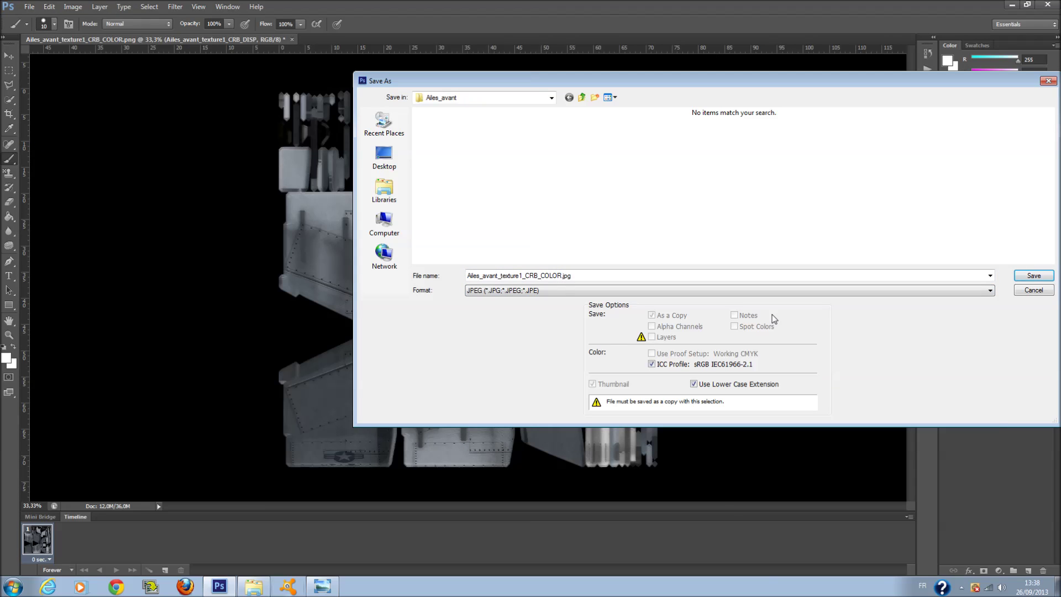
click(1034, 275)
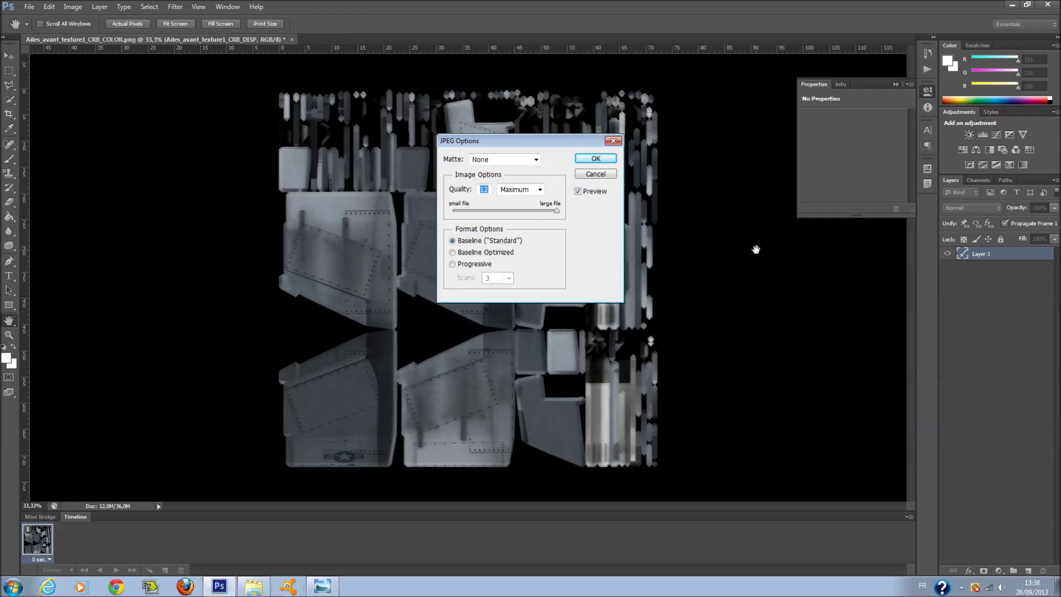
click(595, 159)
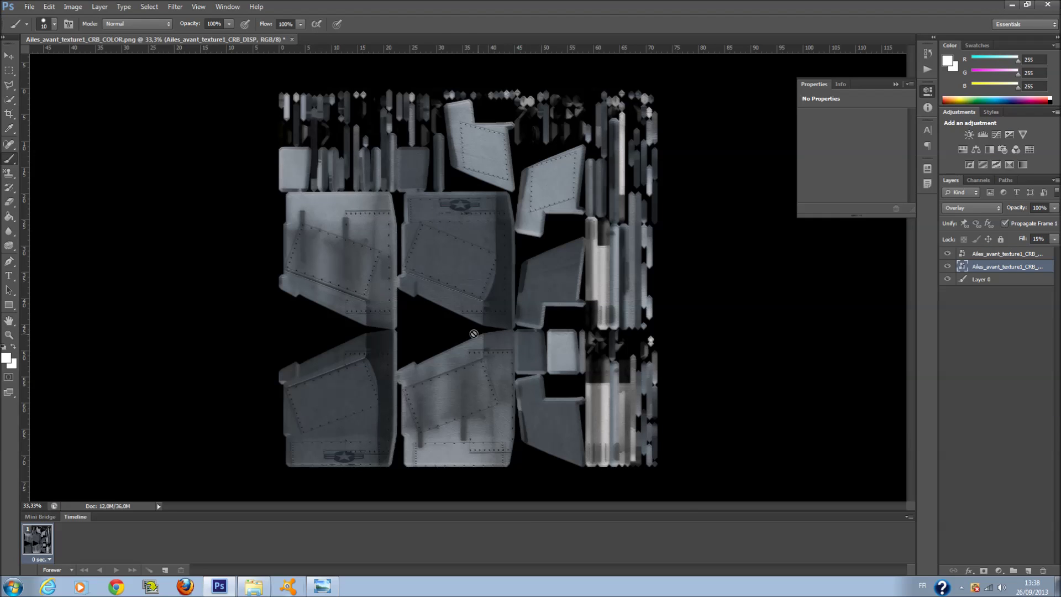
click(292, 38)
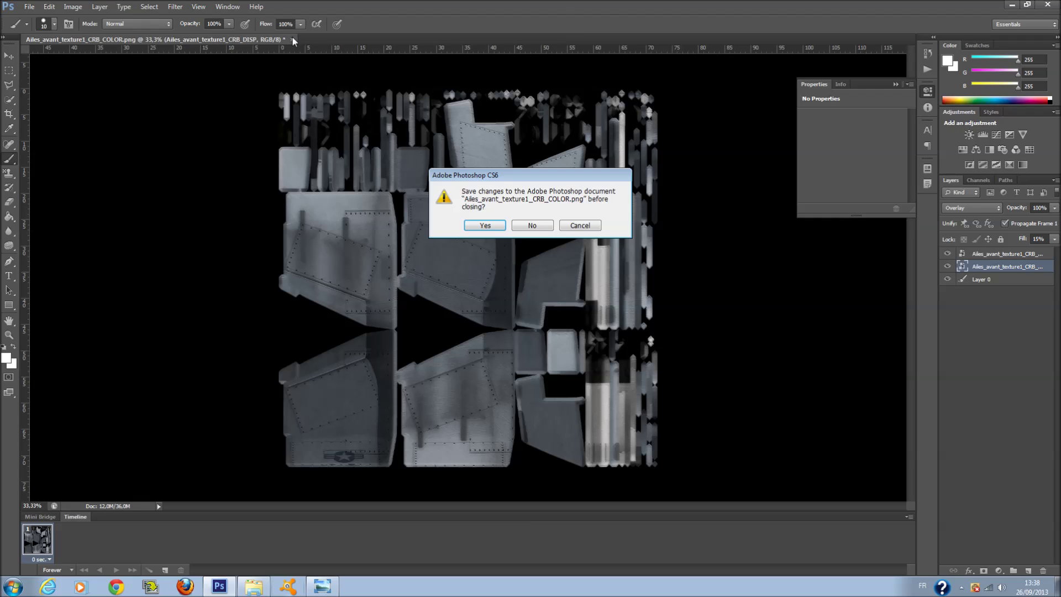
click(532, 226)
Open the fuselage colour texture F-18 texture_1_CRB_COLOR from the BASE folder in Photoshop.
click(268, 585)
click(316, 145)
double_click(582, 222)
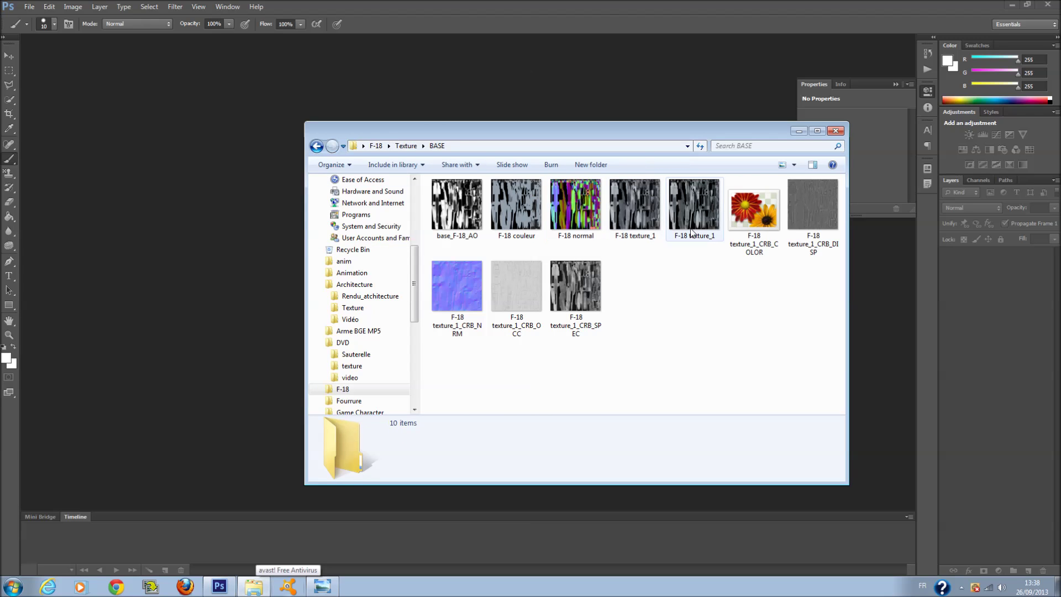
drag(763, 215, 237, 294)
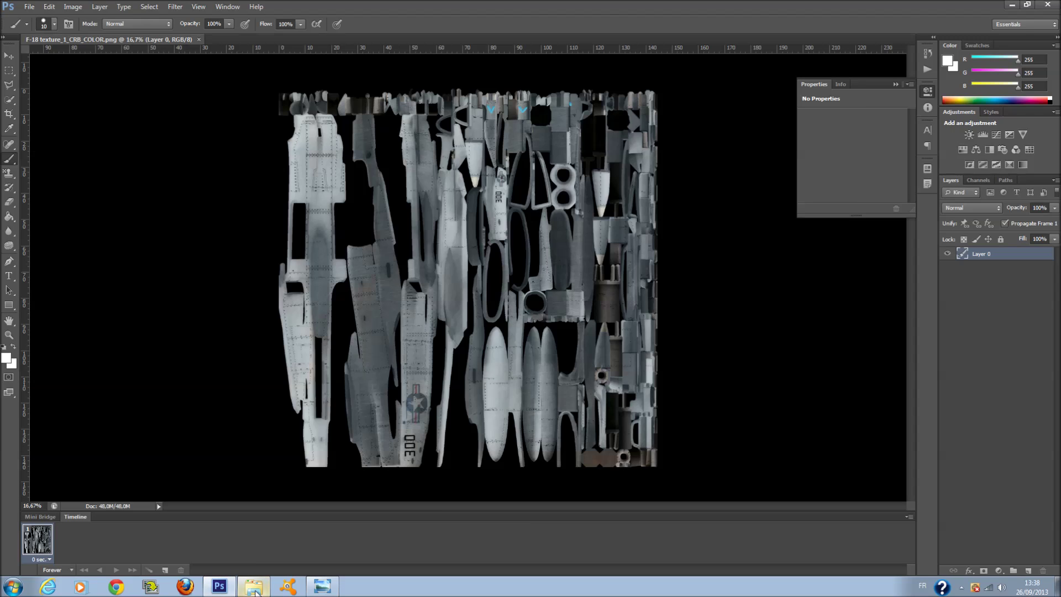
Place the maps F-18 texture_1_CRB_DISP and F-18 texture_1_CRB_OCC as layers over the base colour texture.
click(251, 588)
key(Right)
click(254, 319)
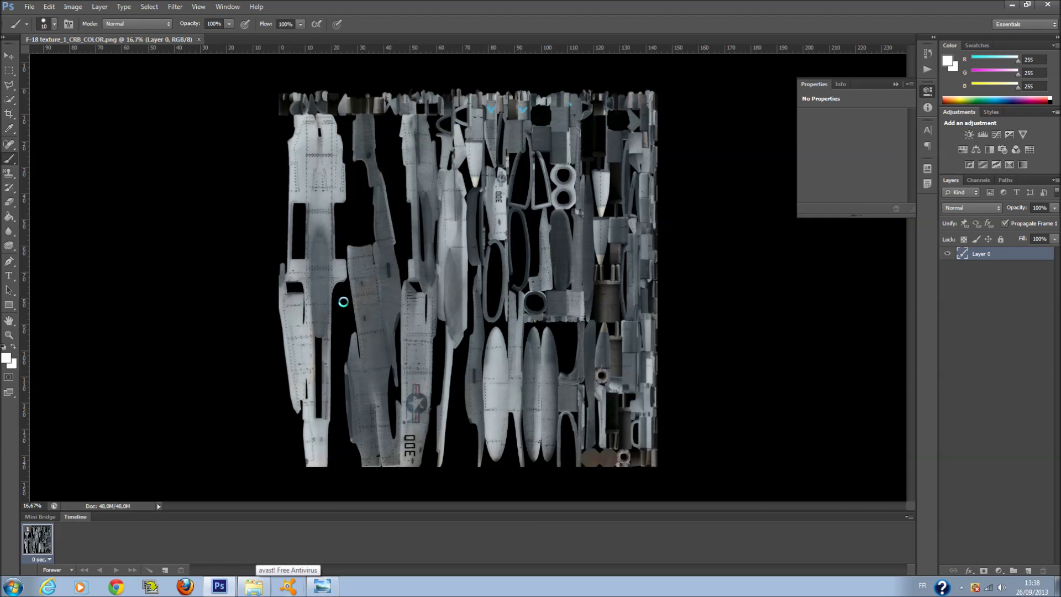
key(Return)
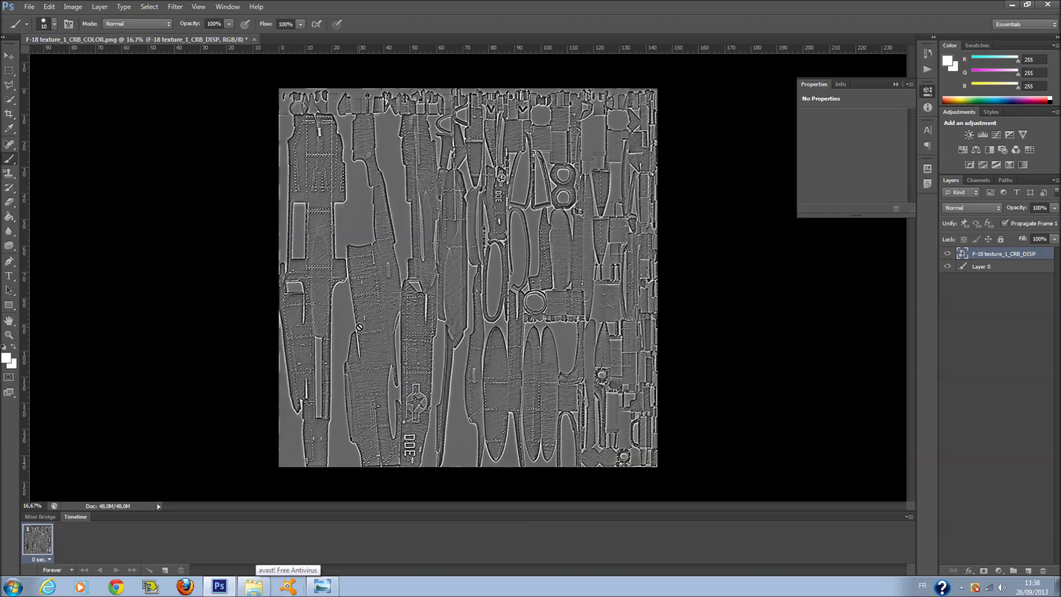
click(253, 588)
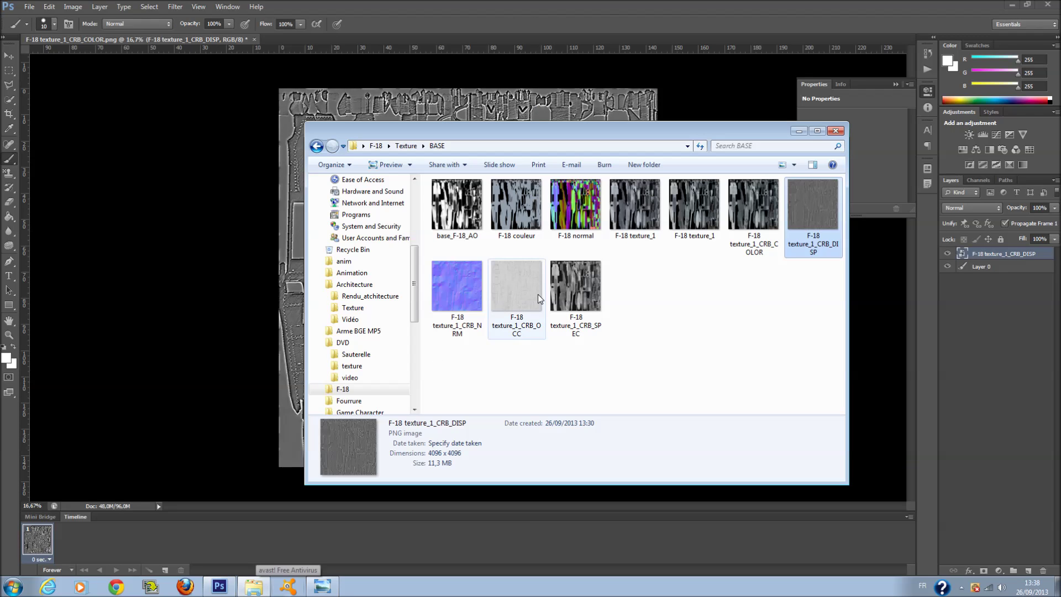
drag(525, 290, 235, 336)
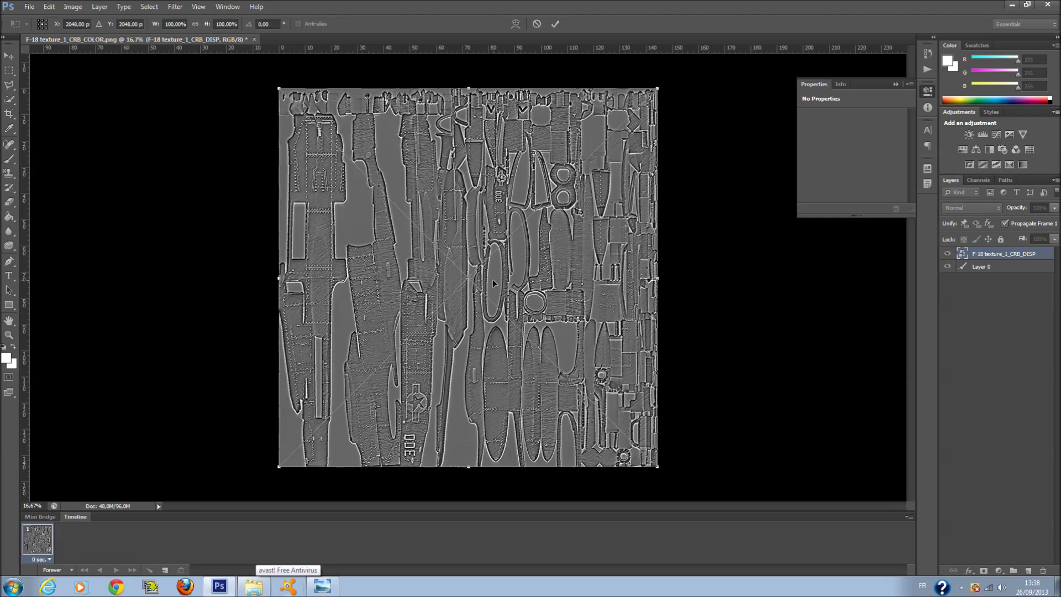
key(Return)
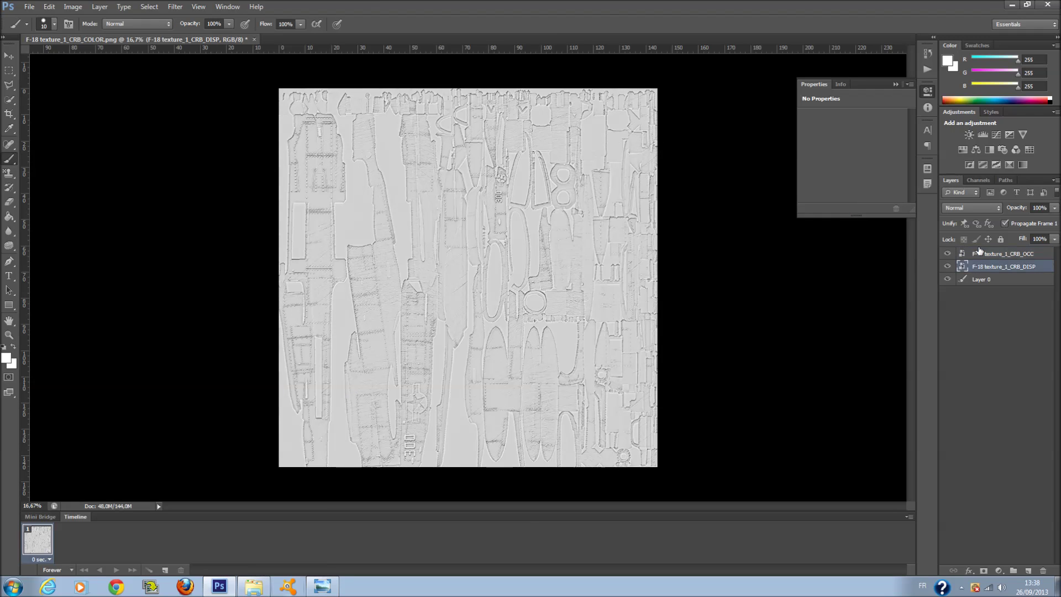
Set the F-18 texture_1_CRB_DISP layer to Overlay blending and lower its Fill.
click(972, 208)
click(971, 369)
click(1055, 239)
drag(1054, 252, 1006, 253)
Set the F-18 texture_1_CRB_OCC layer to Multiply blending with 50% Fill.
click(1004, 253)
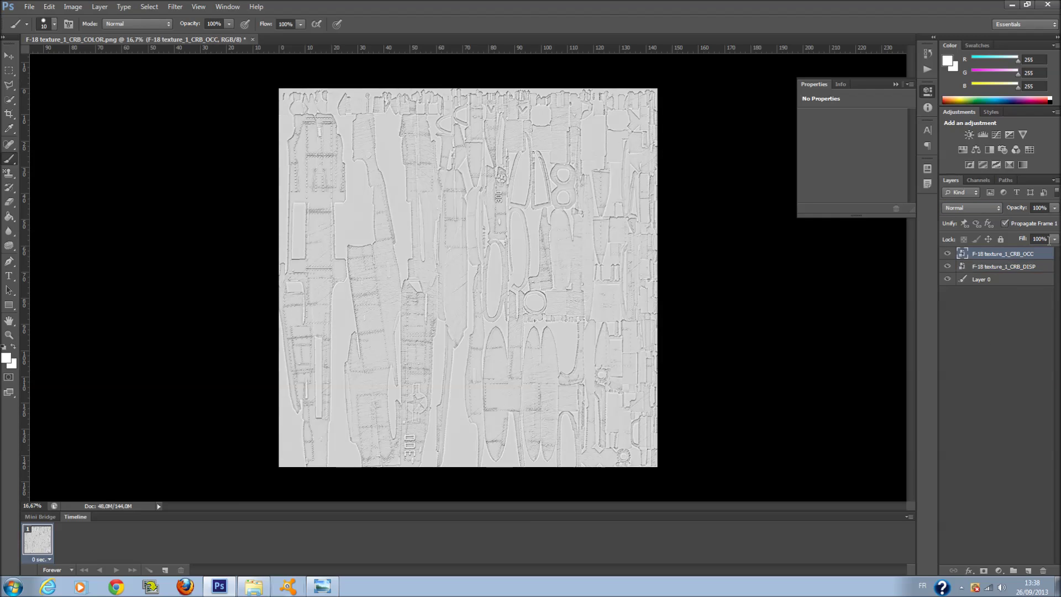
drag(1023, 252, 1014, 250)
click(983, 207)
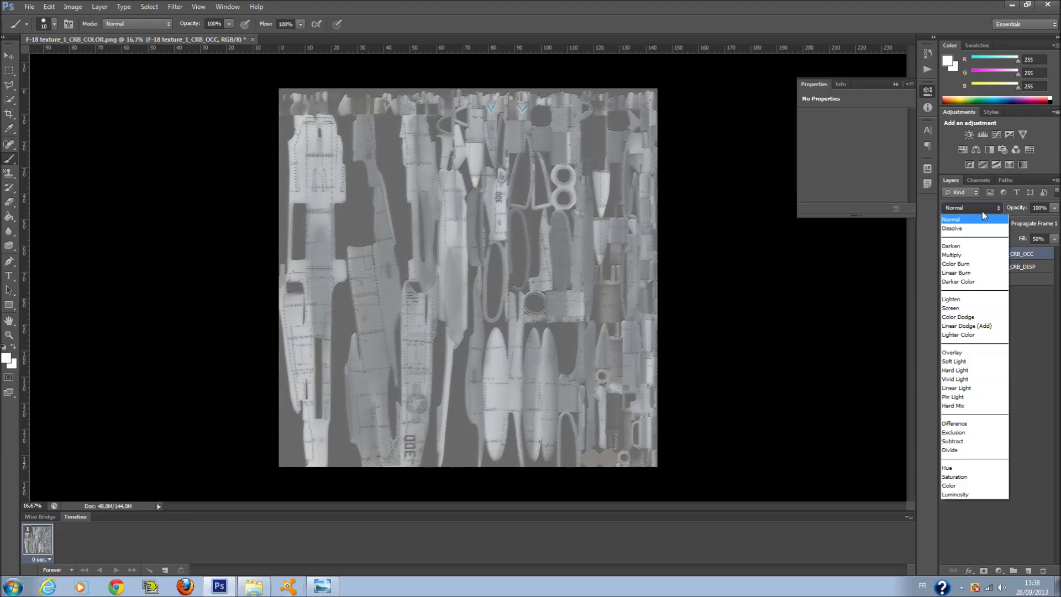
click(987, 256)
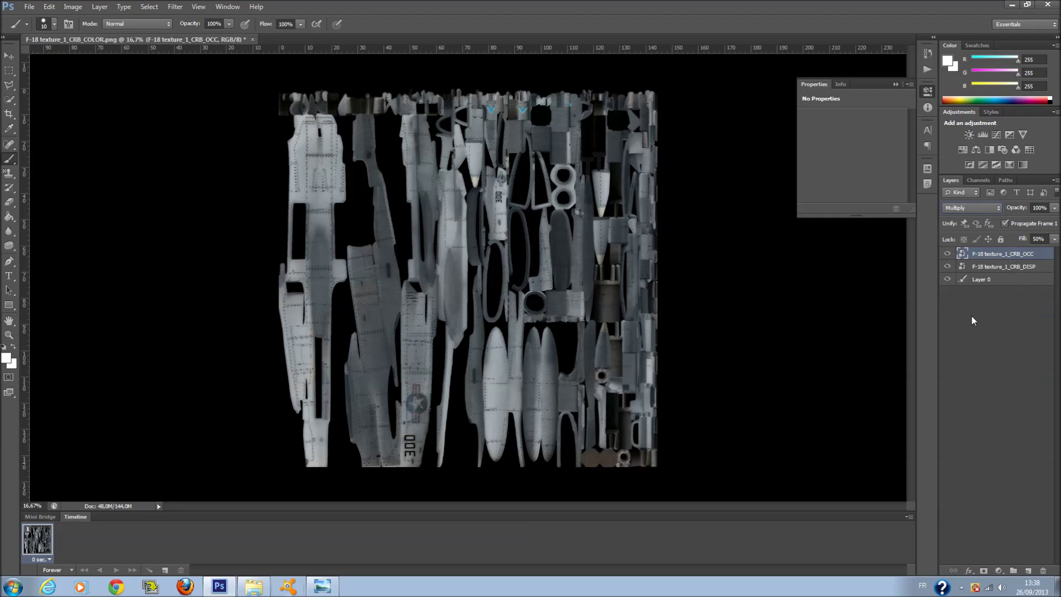
Lower the occlusion layer's Fill below 50%, set the displacement layer's Fill to 8%, and deselect all layers.
click(1055, 239)
drag(1030, 251, 1015, 254)
click(1023, 267)
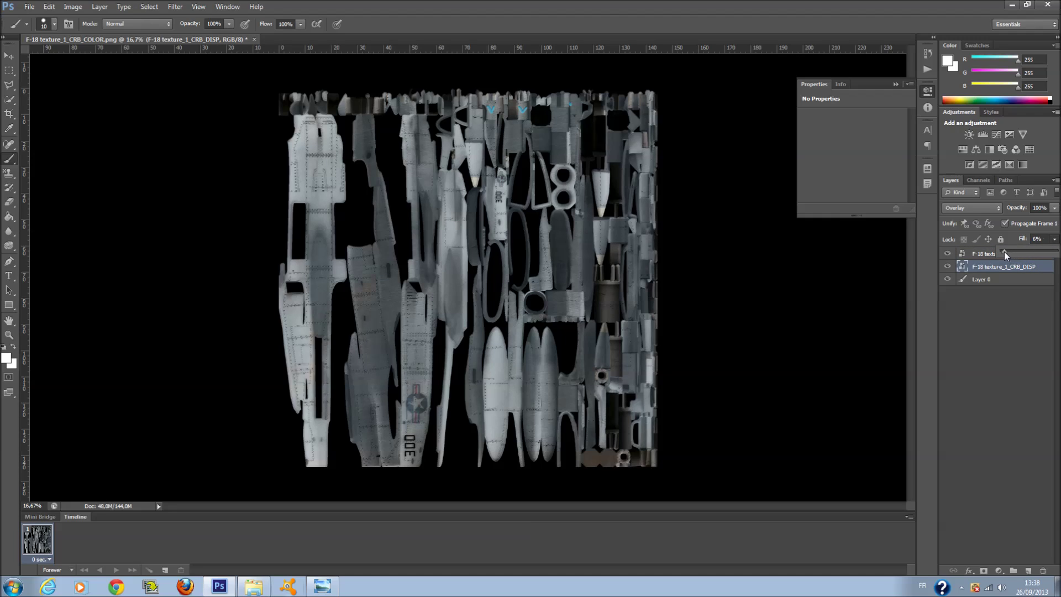
click(994, 314)
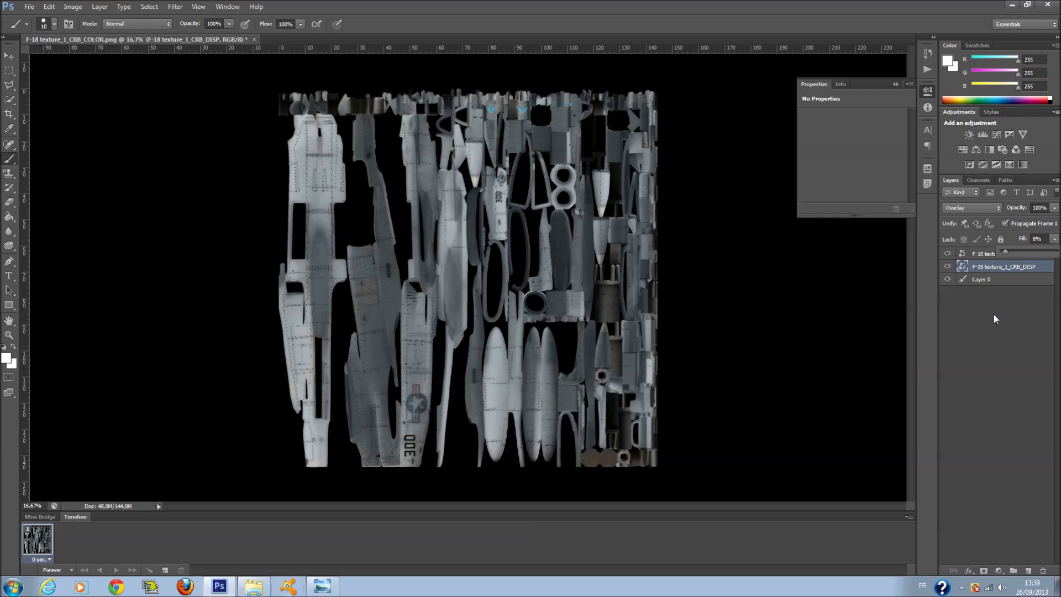
Save the base texture as F-18 texture_1_CRB_COLOR.jpg in JPEG format and close the document without saving changes.
click(29, 7)
click(71, 130)
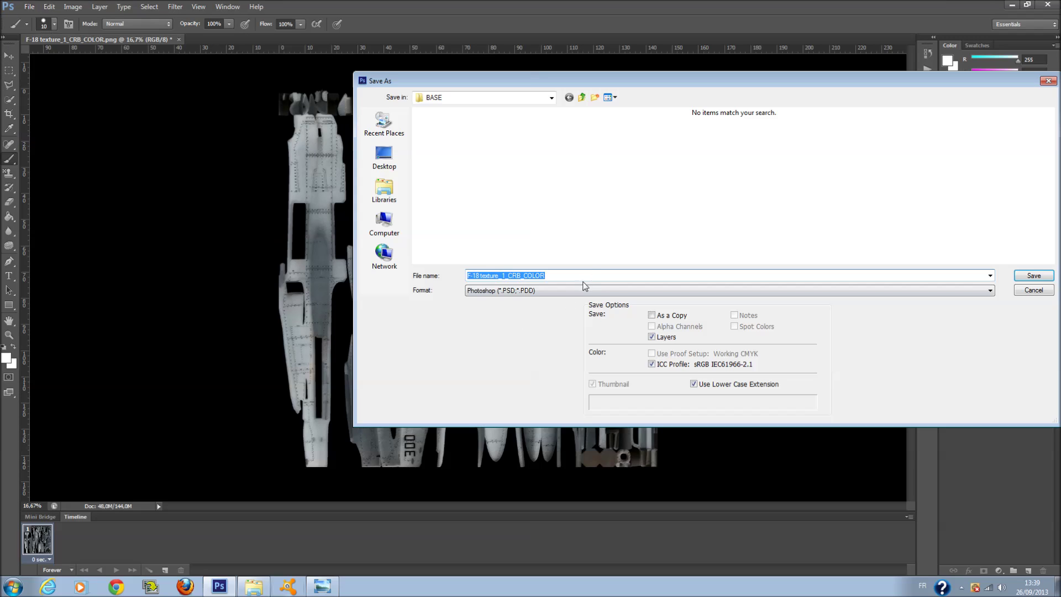
click(584, 290)
click(514, 359)
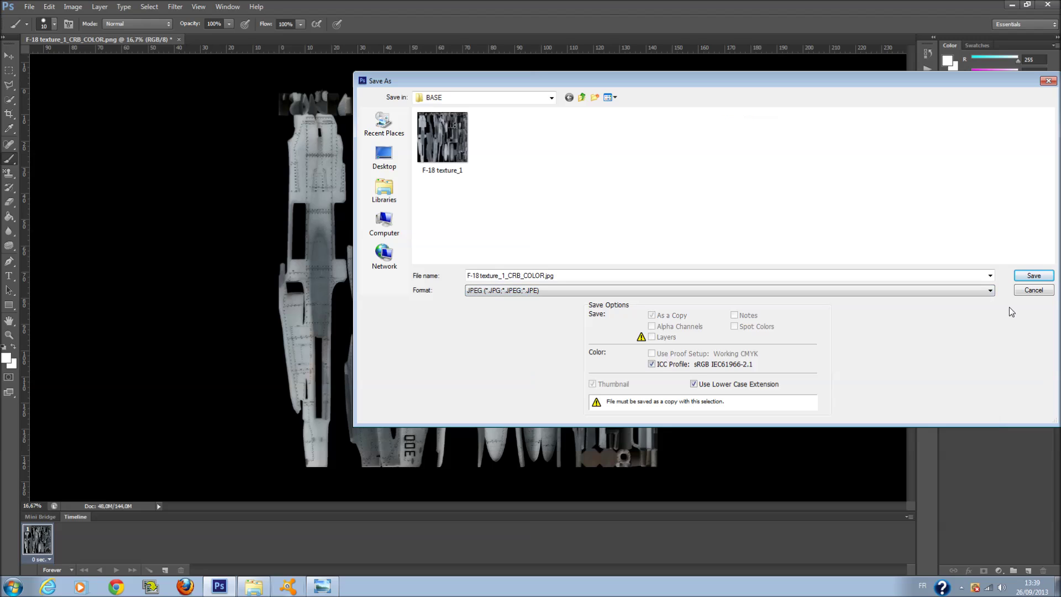
click(1030, 278)
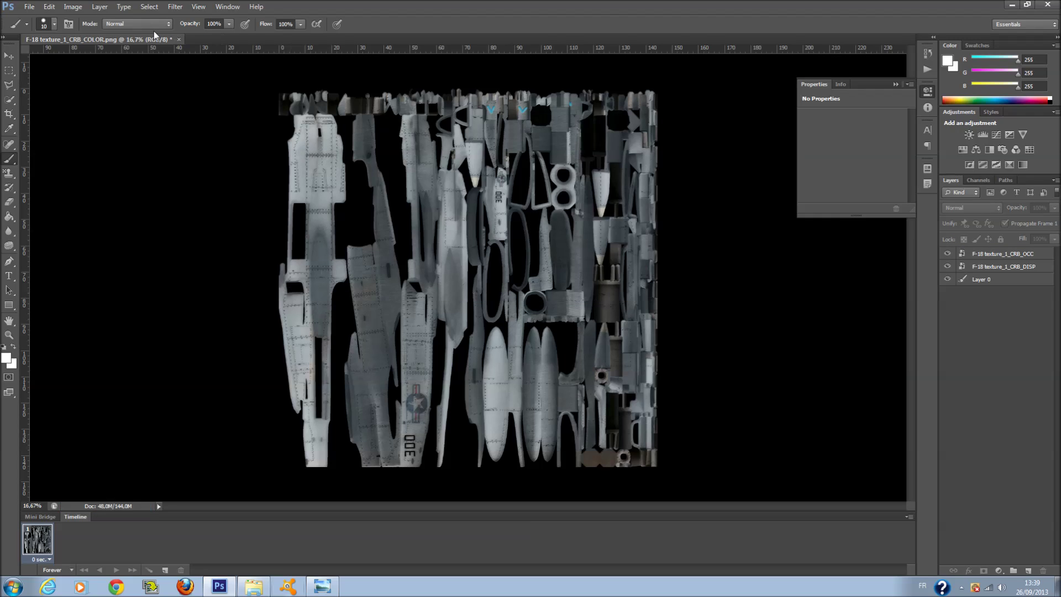
click(178, 39)
click(548, 220)
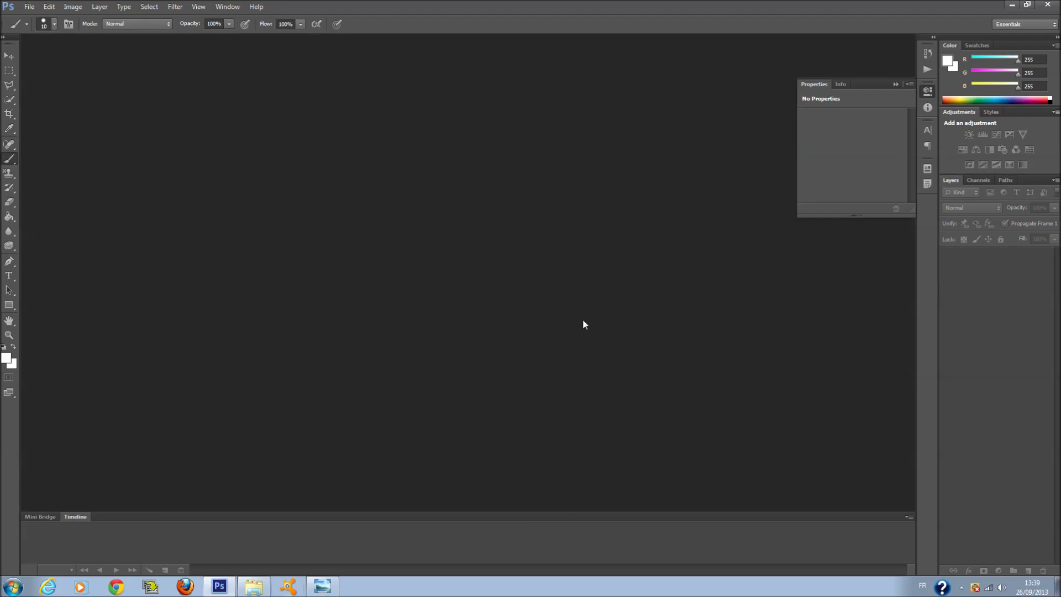